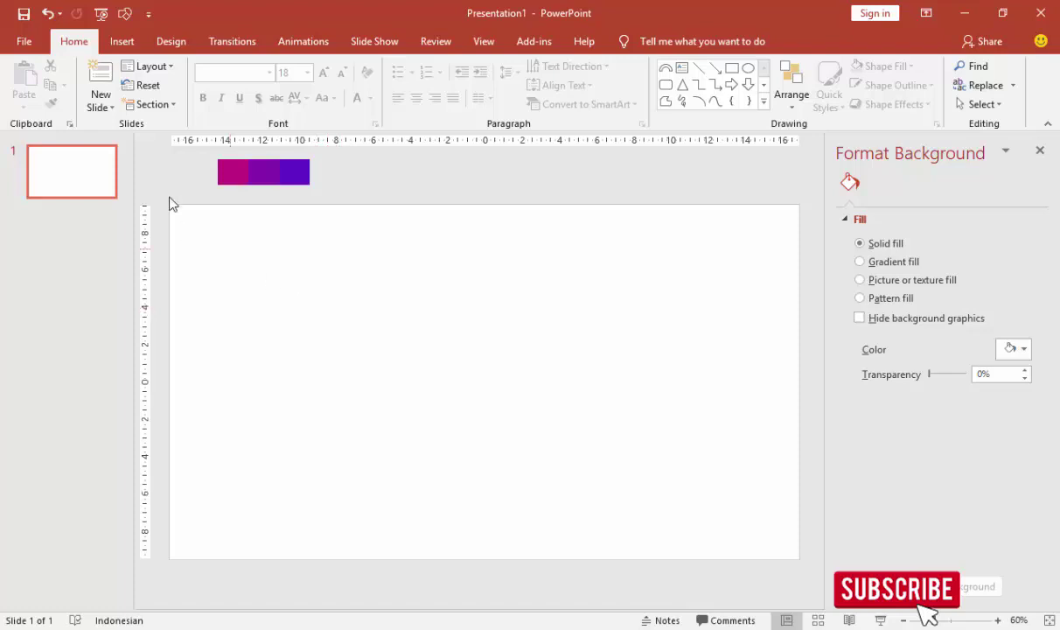
# Draw a parallelogram from the slide's top-left corner, stretched to the full slide height.
pyautogui.click(122, 41)
pyautogui.click(298, 97)
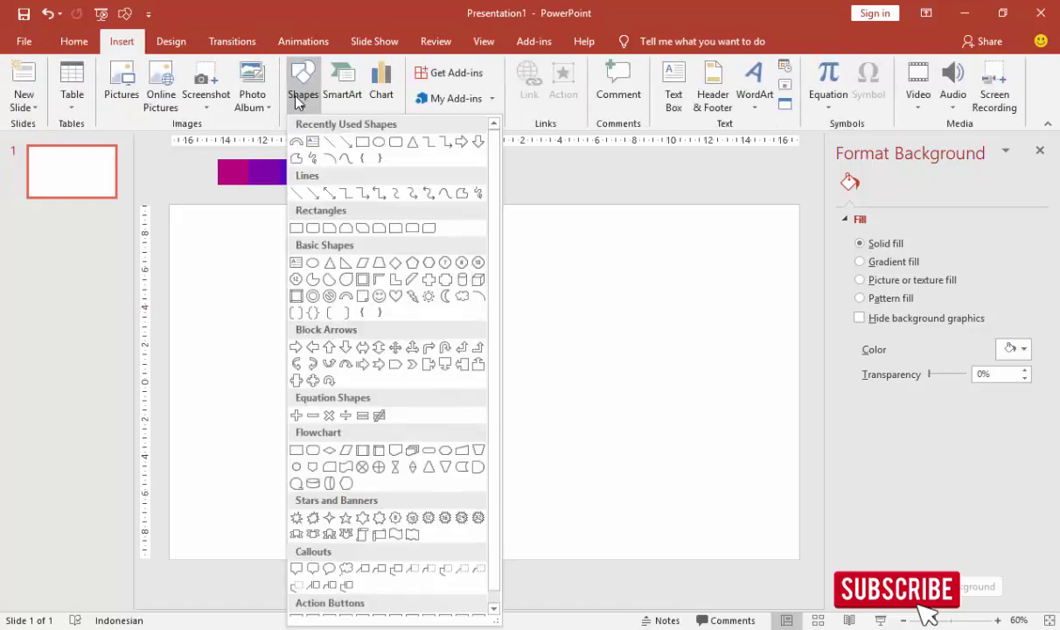
pyautogui.click(344, 260)
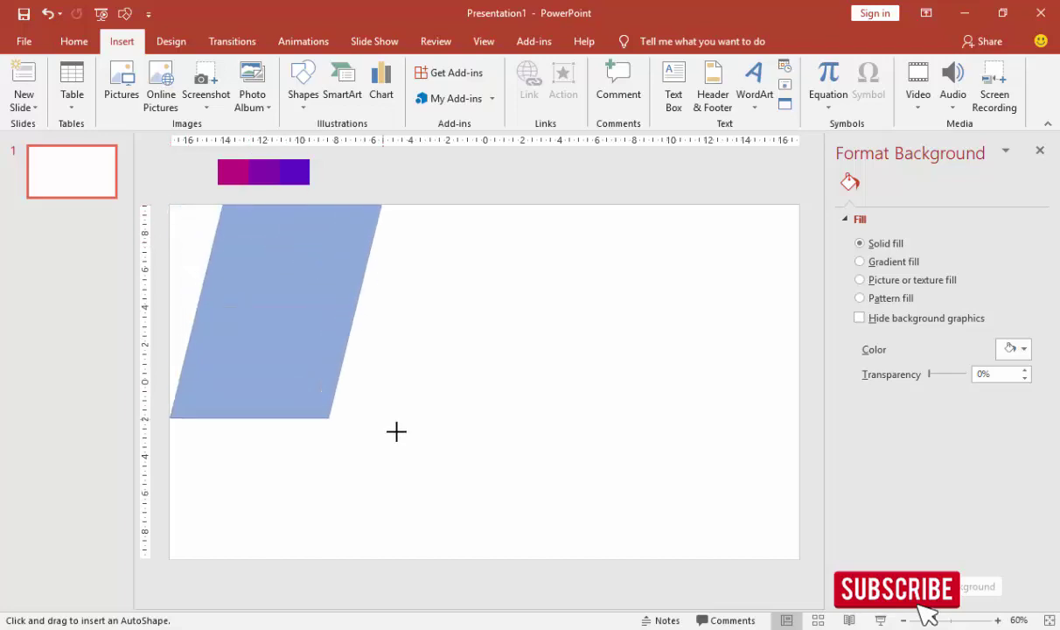
pyautogui.moveTo(169, 205); pyautogui.dragTo(497, 521)
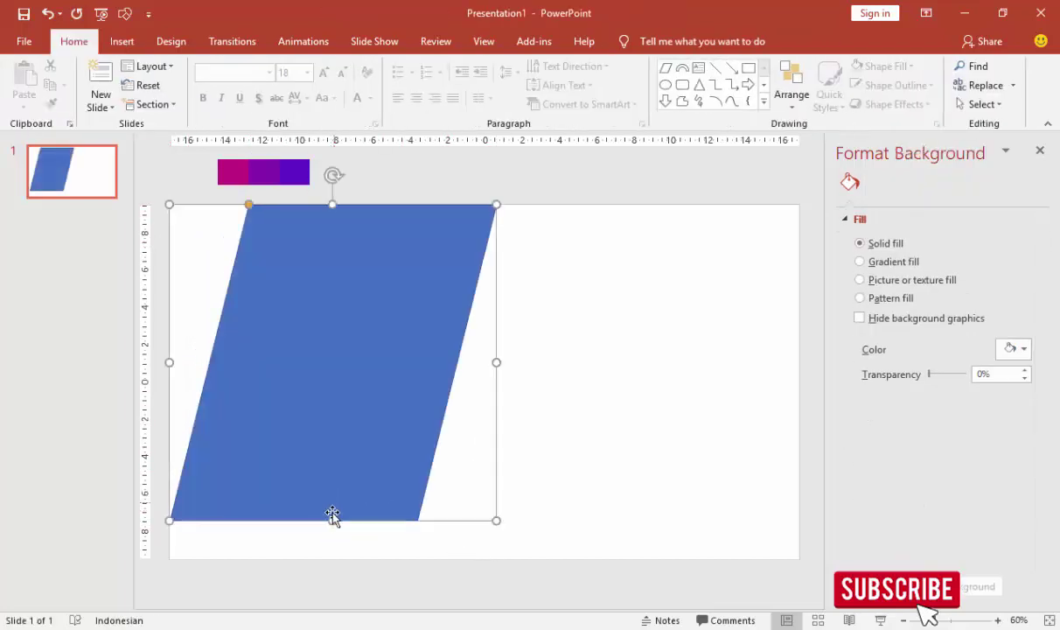
pyautogui.moveTo(332, 521); pyautogui.dragTo(331, 553)
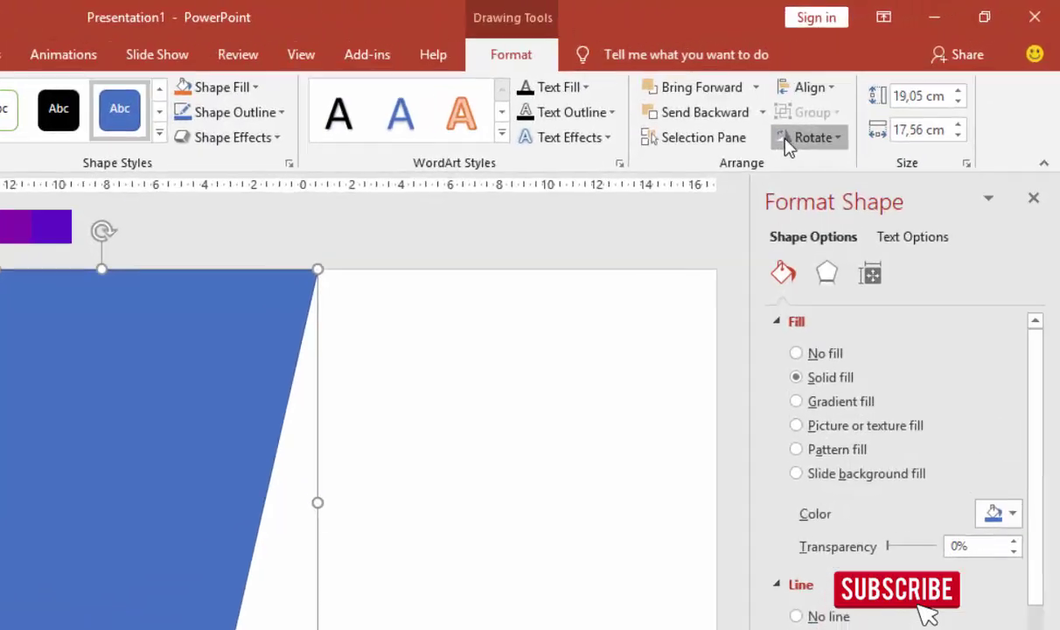
# Flip the parallelogram horizontally, narrow it, steepen its slant and remove its outline.
pyautogui.click(856, 106)
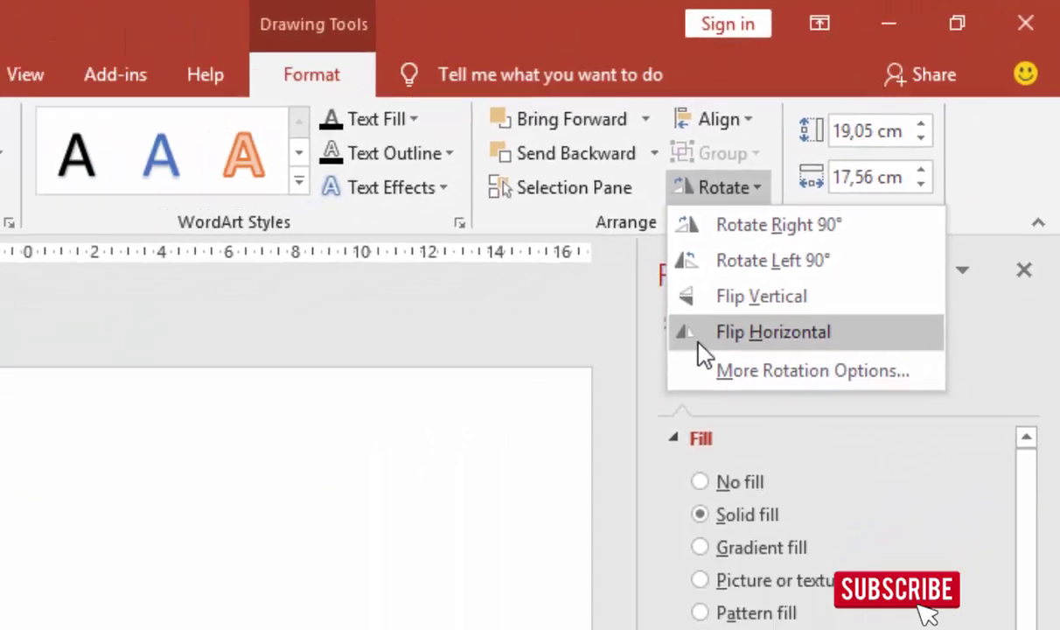
pyautogui.click(652, 405)
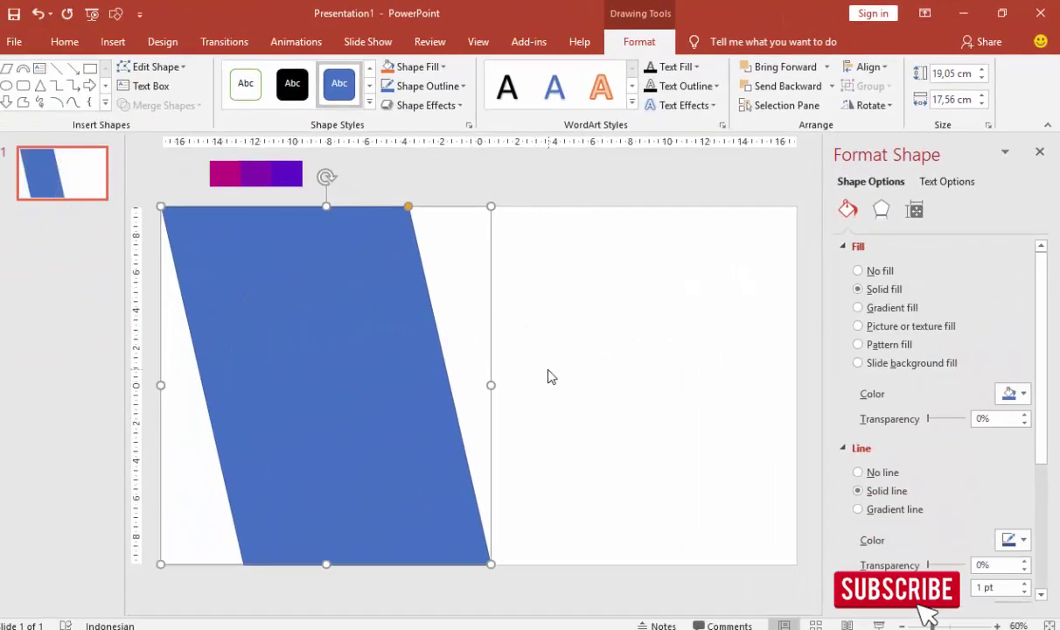
pyautogui.moveTo(490, 385); pyautogui.dragTo(435, 382)
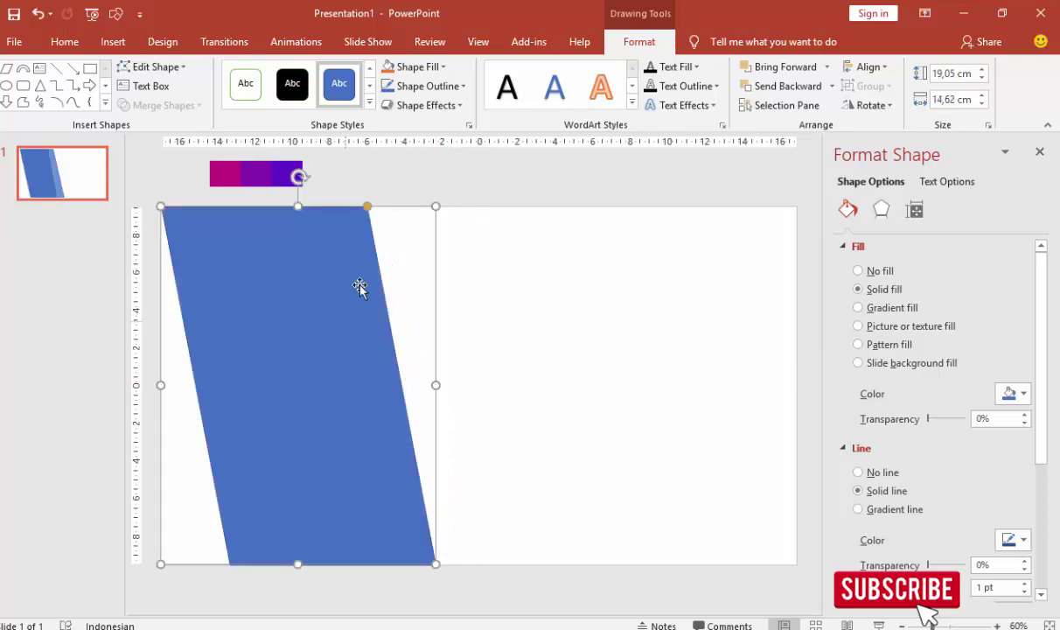
pyautogui.moveTo(355, 207); pyautogui.dragTo(339, 207)
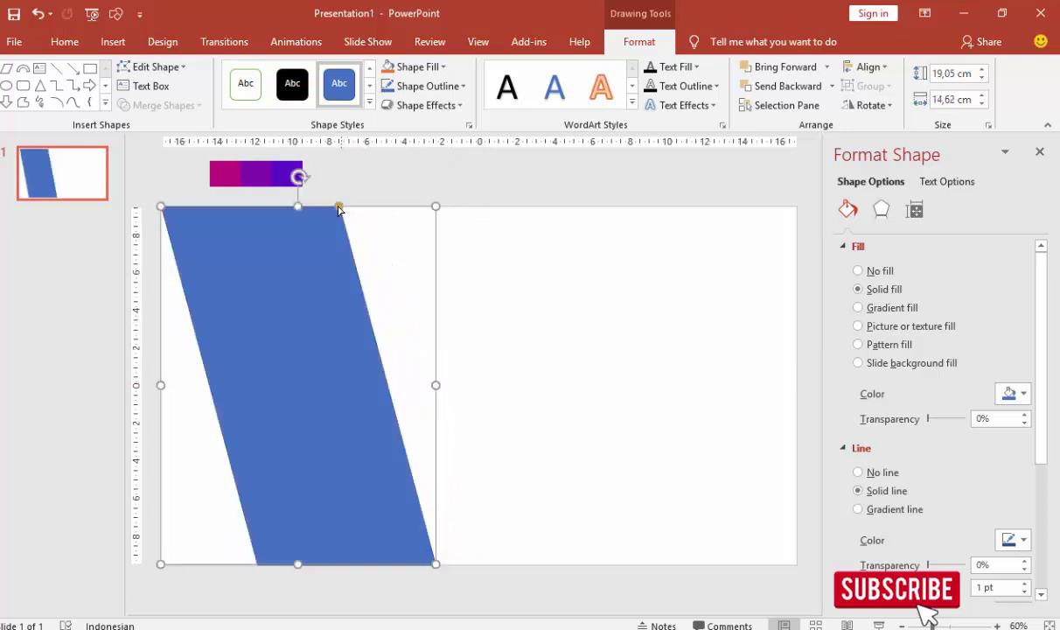
pyautogui.click(863, 472)
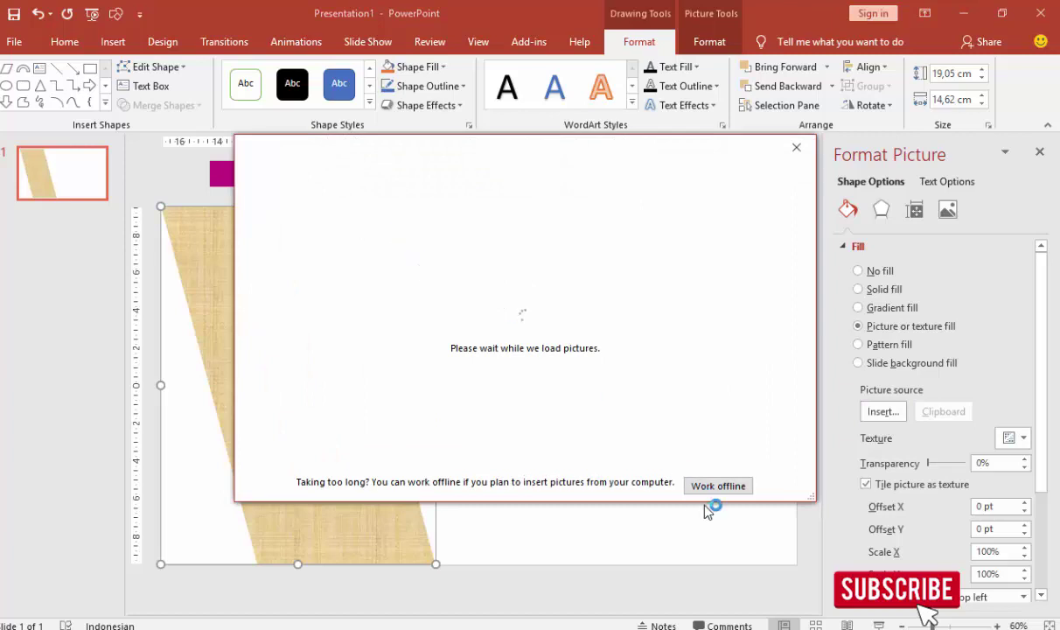
# Fill the parallelogram with the apartment building photo from VIDEO TUTORIAL YOUTUBE > IMAGE > CITY.
pyautogui.click(358, 247)
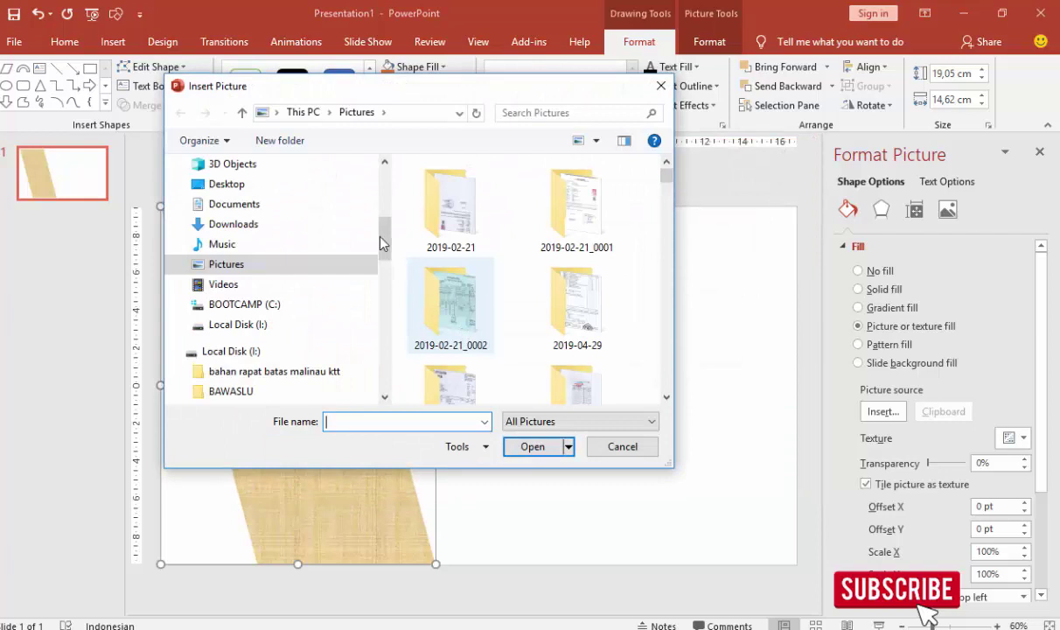
pyautogui.scroll(-5, 389, 357)
pyautogui.click(267, 325)
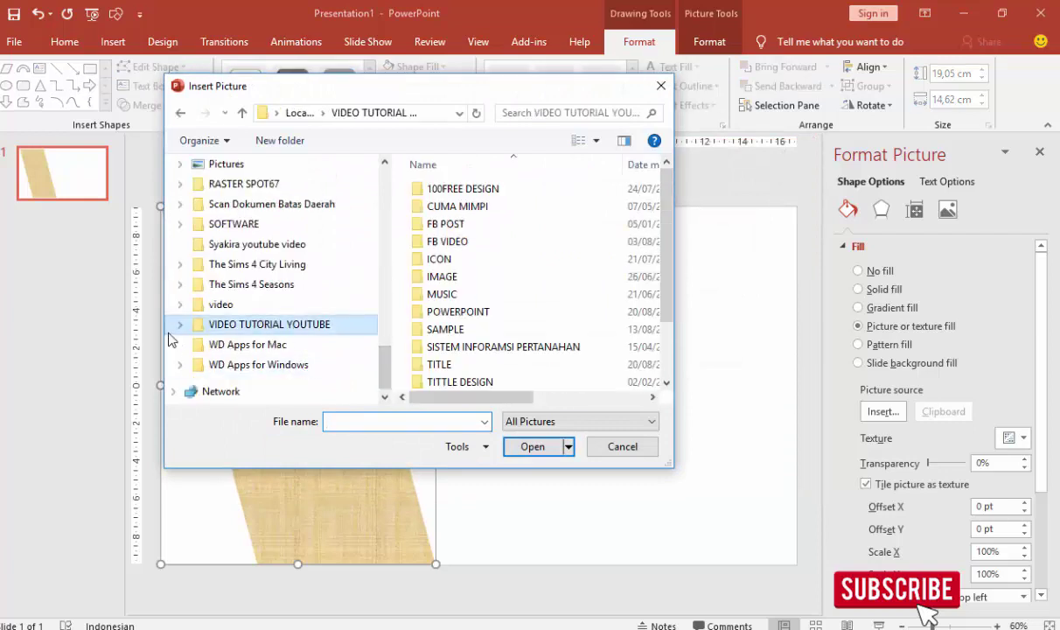
pyautogui.doubleClick(441, 276)
pyautogui.scroll(-3, 624, 302)
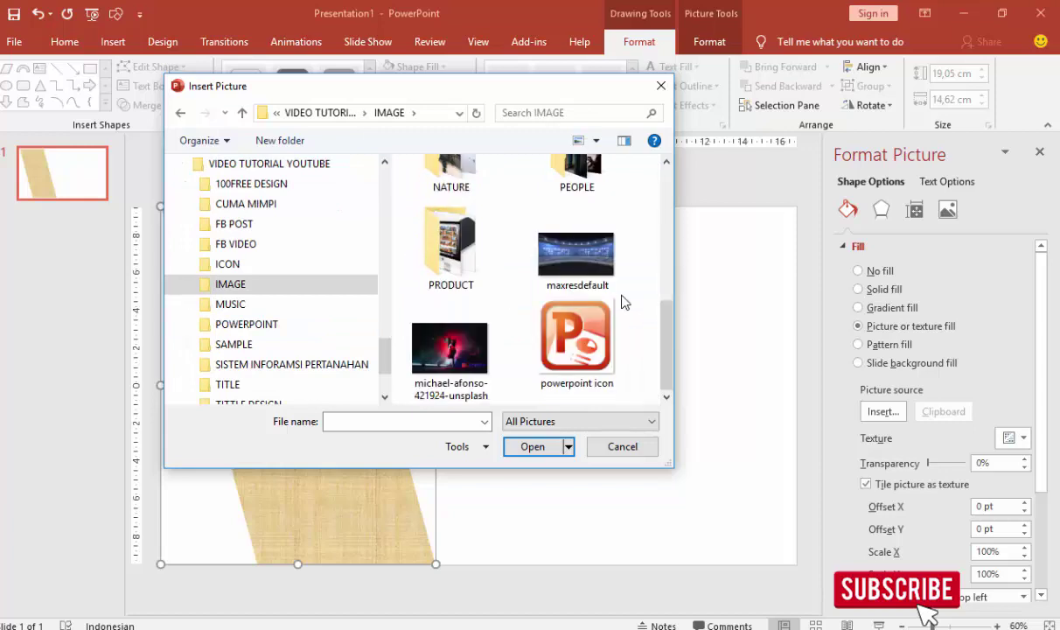
pyautogui.scroll(2, 623, 302)
pyautogui.scroll(2, 624, 301)
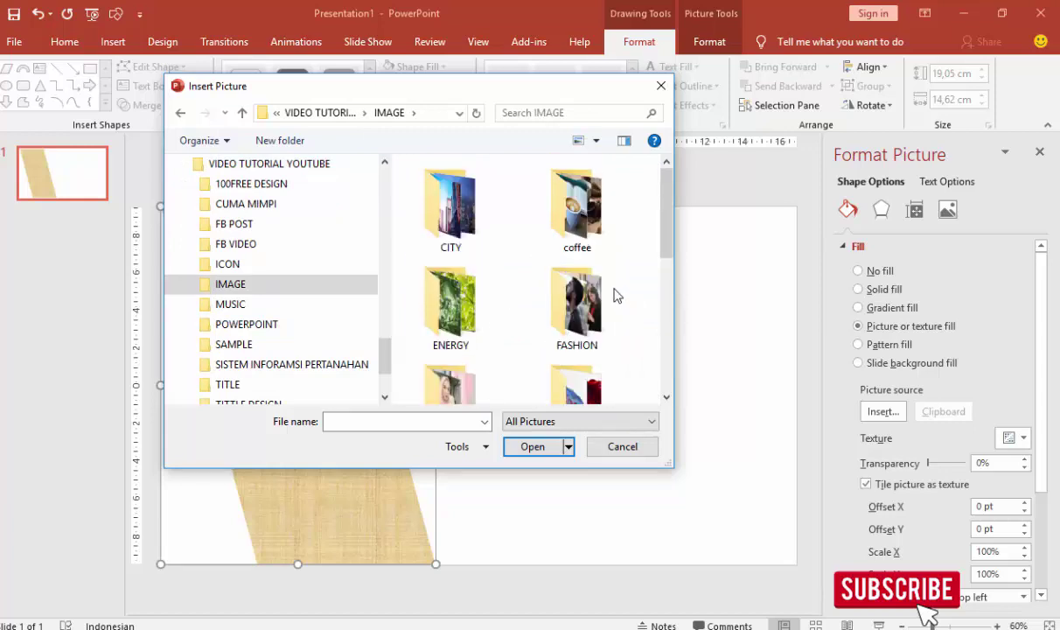
pyautogui.doubleClick(445, 243)
pyautogui.scroll(-3, 555, 295)
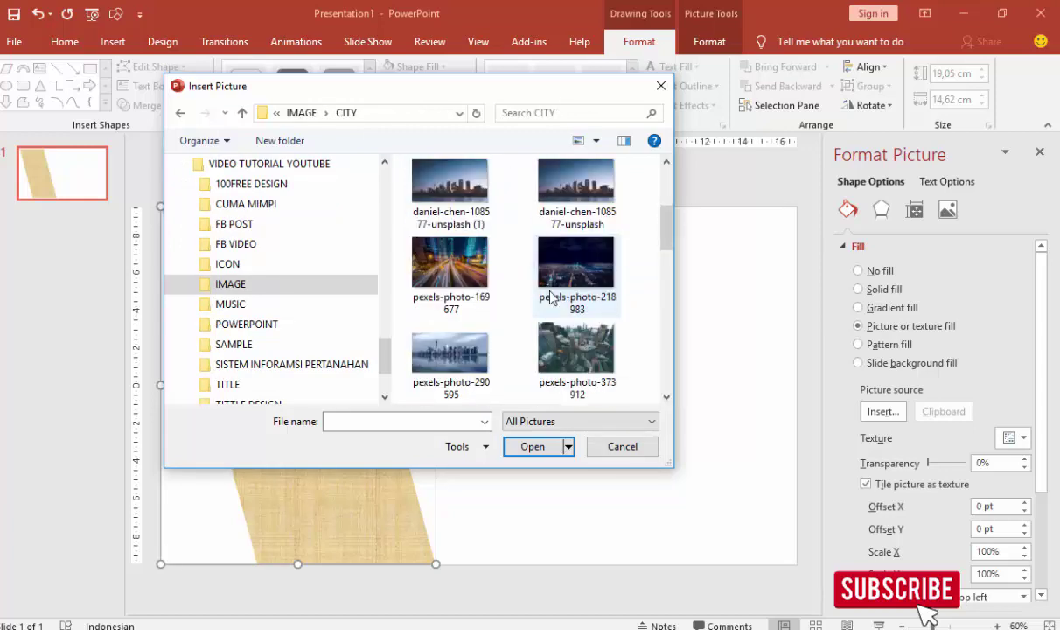
pyautogui.scroll(3, 553, 298)
pyautogui.click(451, 289)
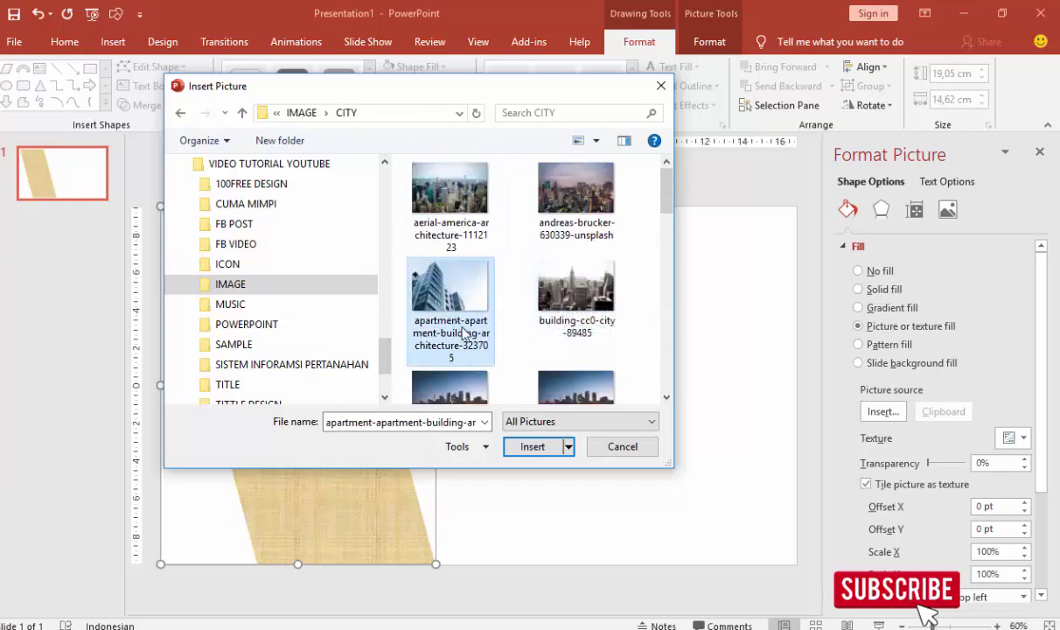
pyautogui.click(530, 447)
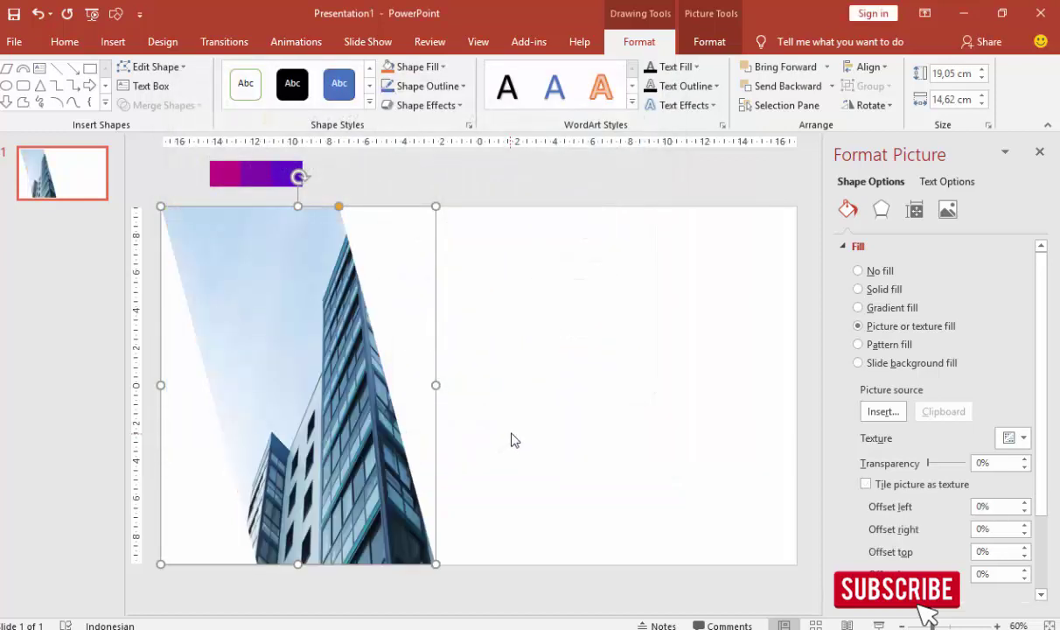
# Untick Rotate with shape and set the photo's offsets to -1% left and -32% right.
pyautogui.scroll(-2, 1023, 520)
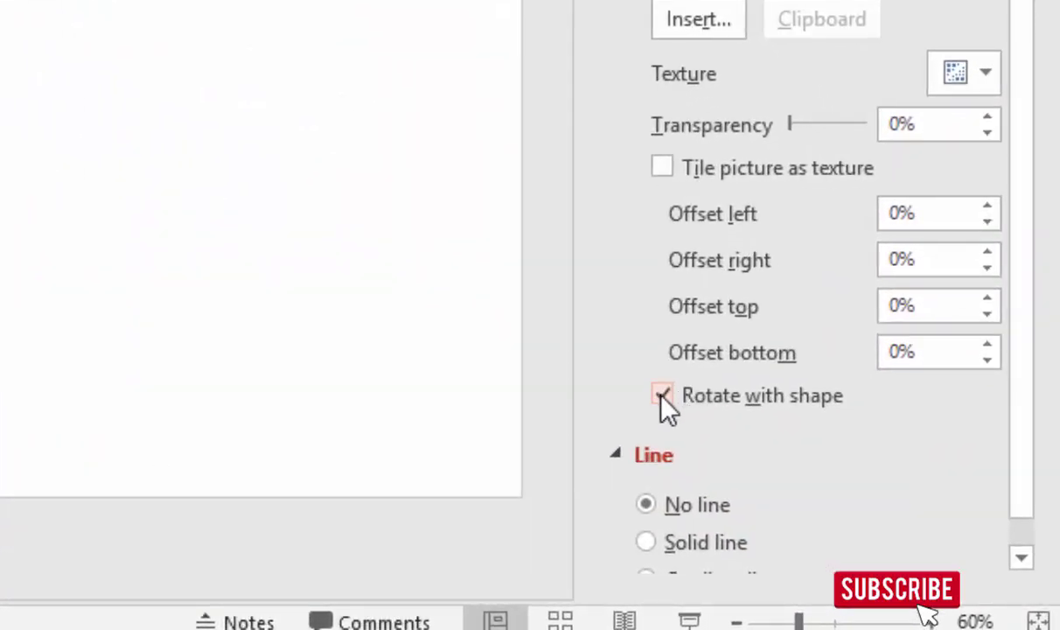
pyautogui.click(662, 398)
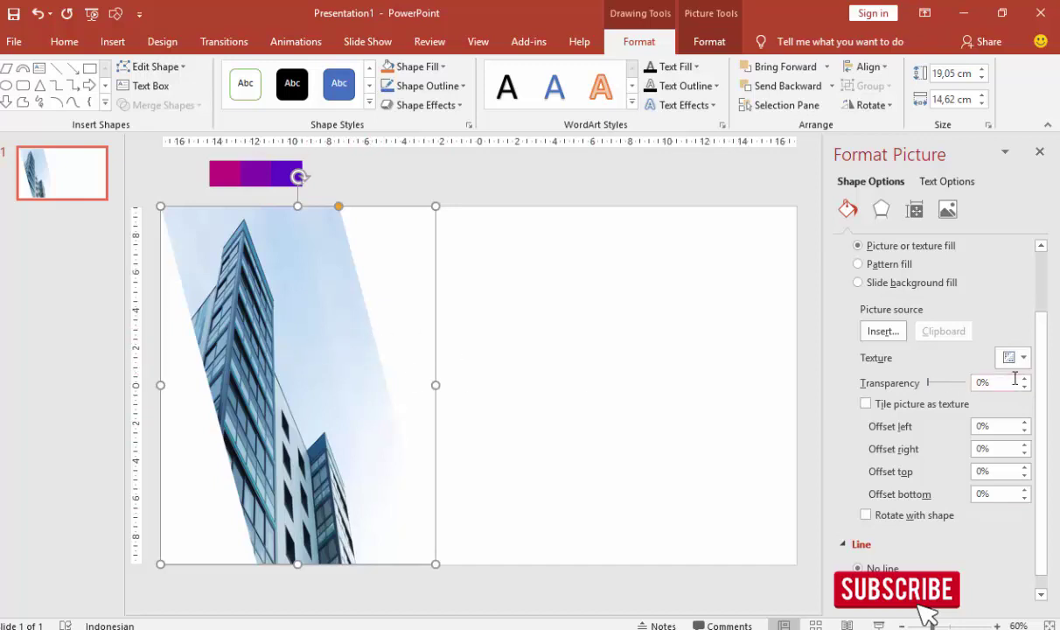
pyautogui.scroll(-1, 1046, 390)
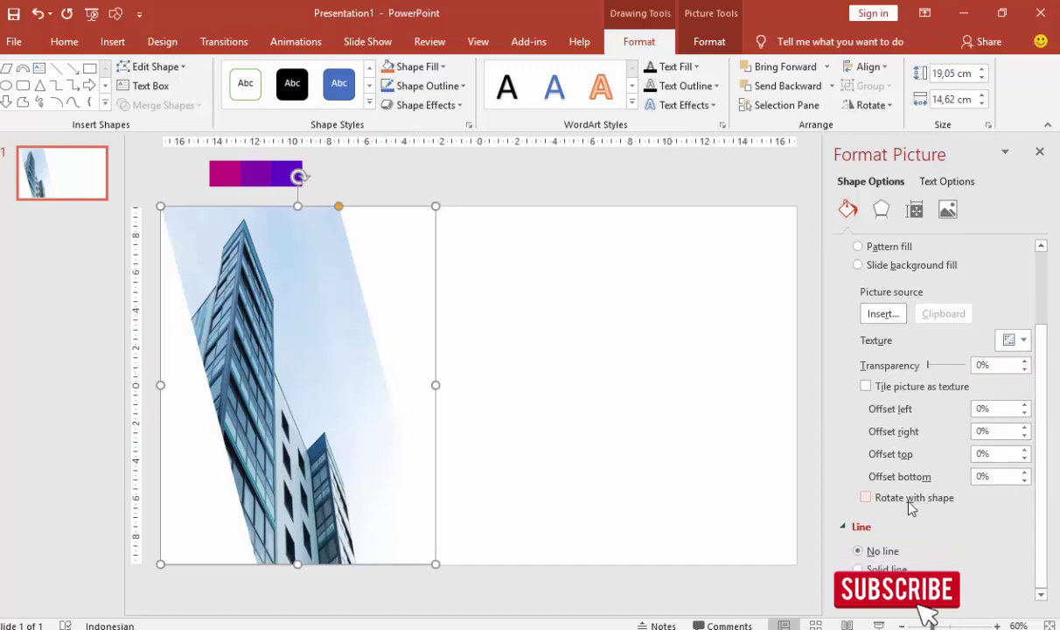
pyautogui.scroll(3, 993, 262)
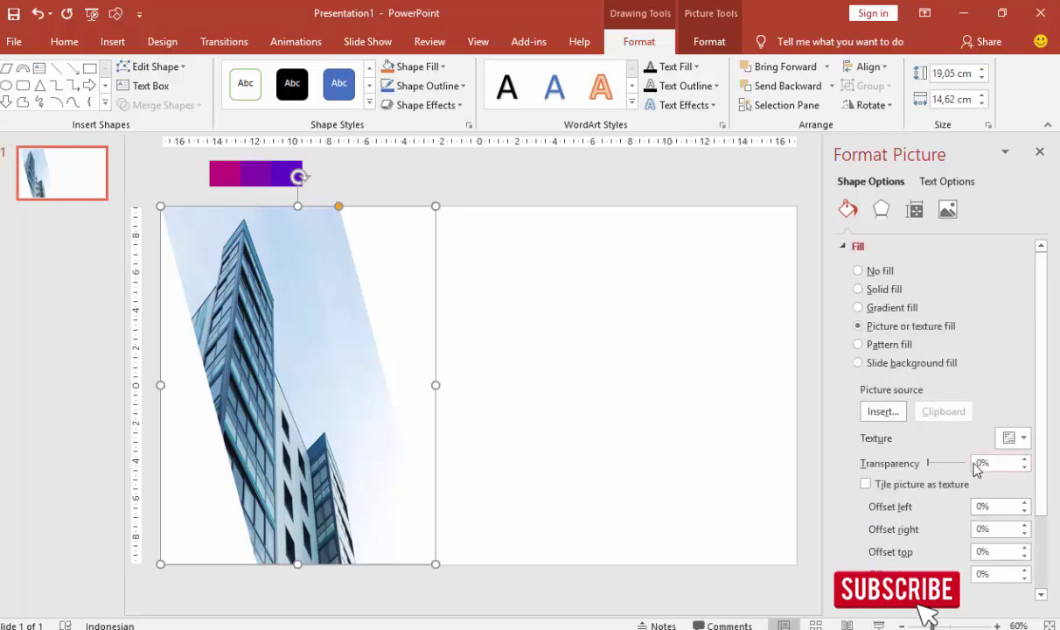
pyautogui.scroll(-3, 977, 470)
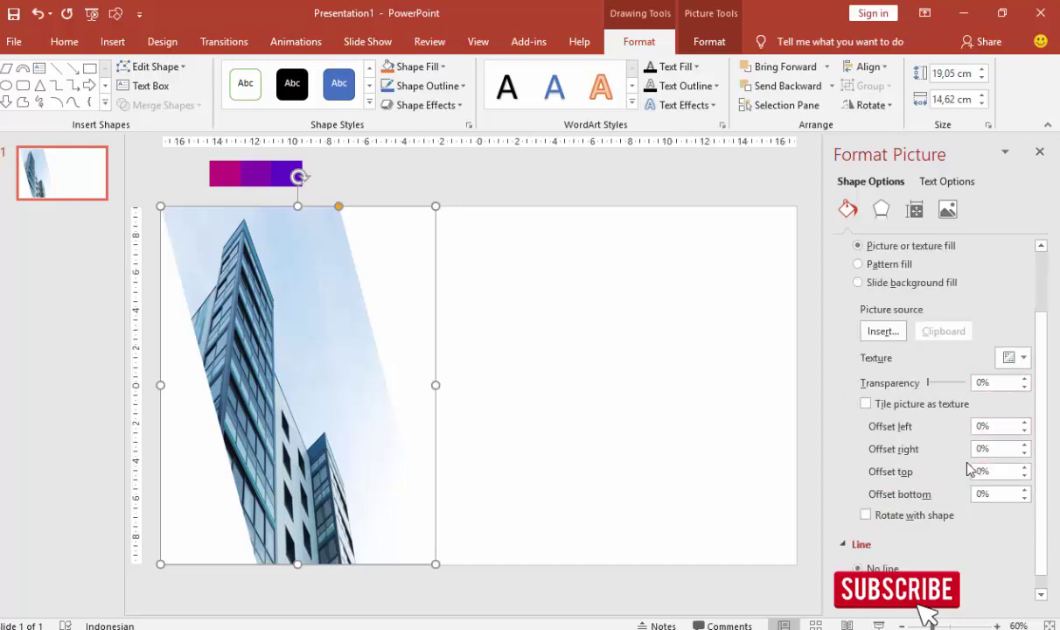
pyautogui.click(1024, 430)
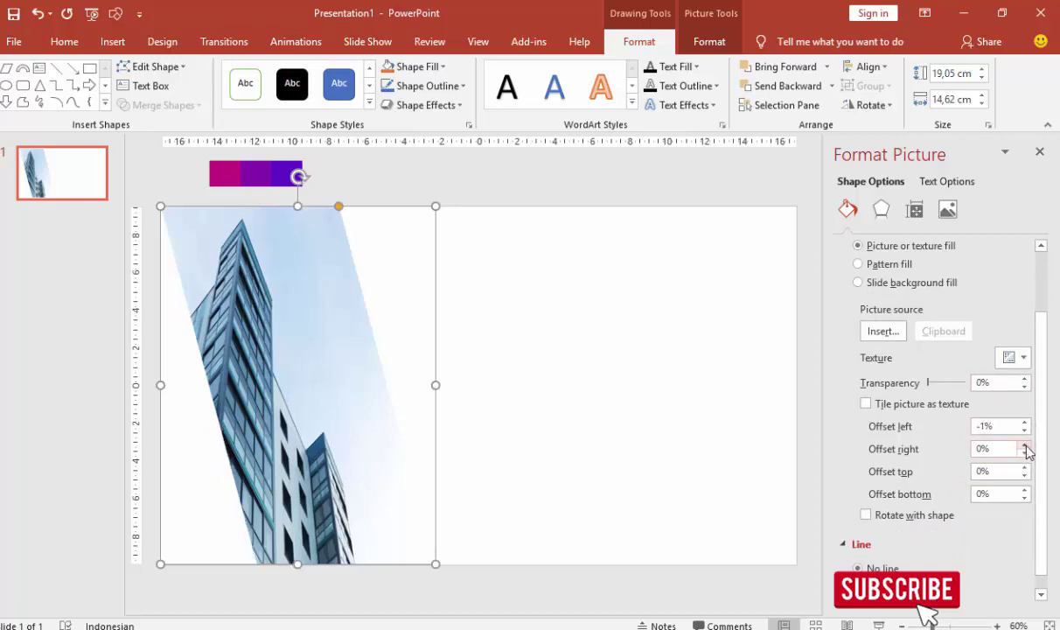
pyautogui.click(1023, 453)
pyautogui.moveTo(1025, 454); pyautogui.dragTo(1026, 454)
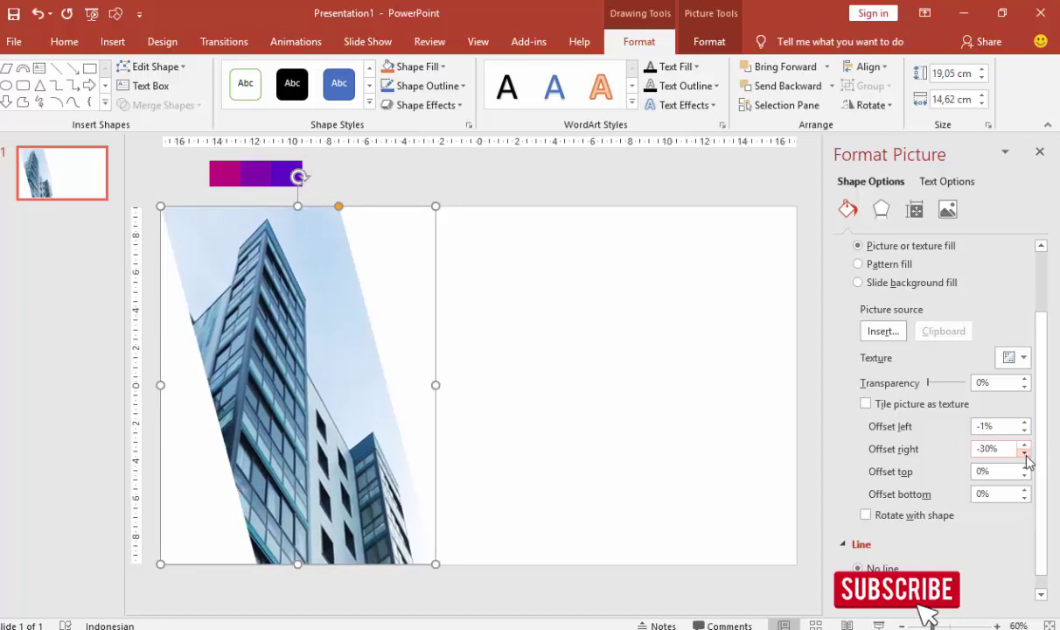
pyautogui.click(511, 405)
# Draw a tall rectangle over the photo's slanted edge and make it 46% transparent.
pyautogui.click(113, 42)
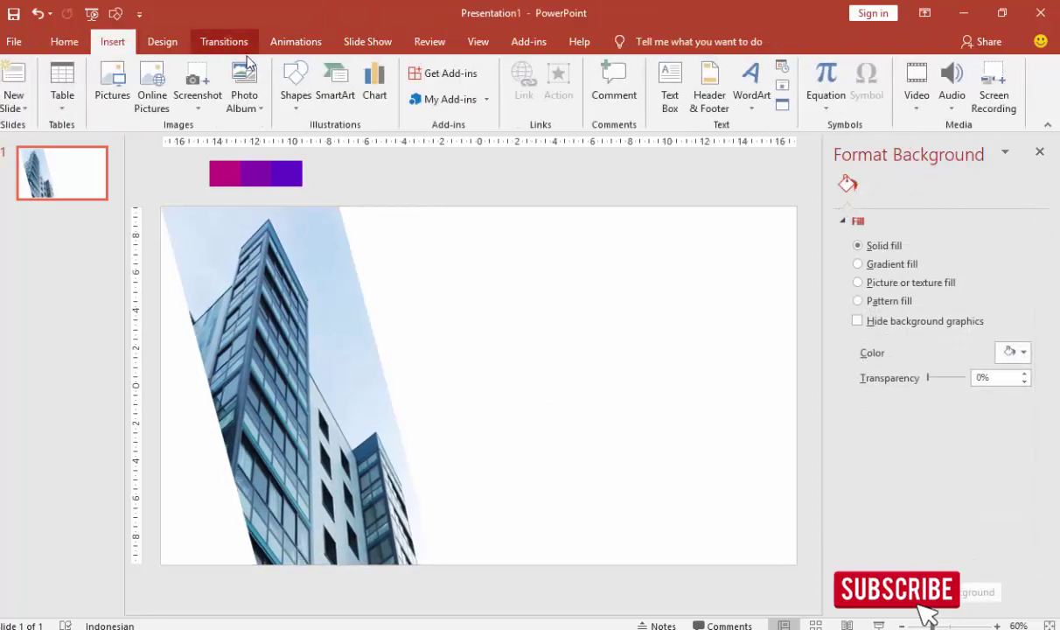
pyautogui.click(295, 87)
pyautogui.click(355, 143)
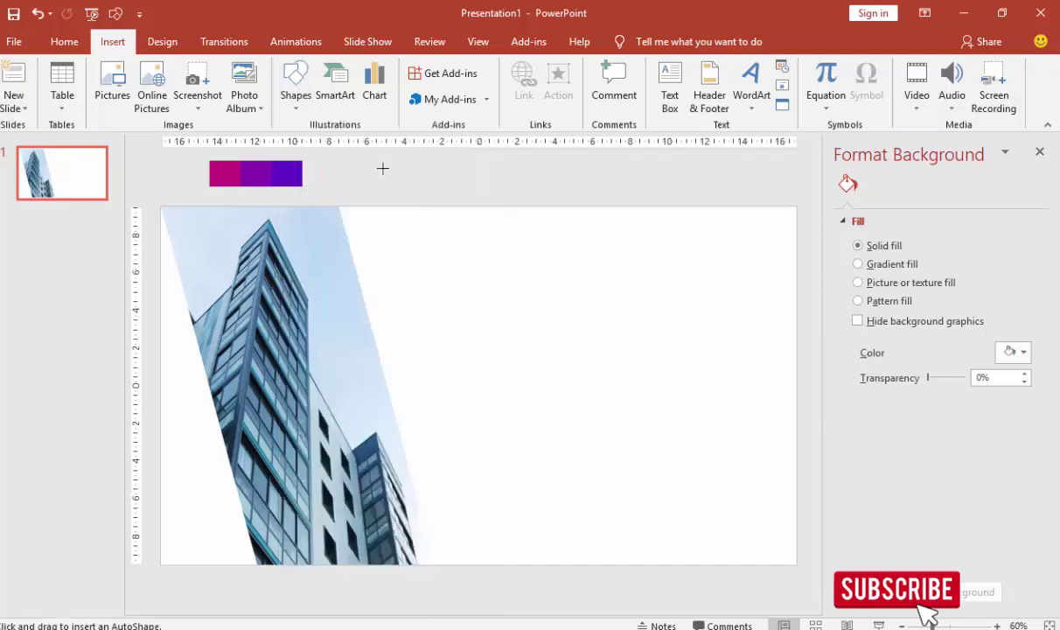
pyautogui.moveTo(340, 205); pyautogui.dragTo(410, 454)
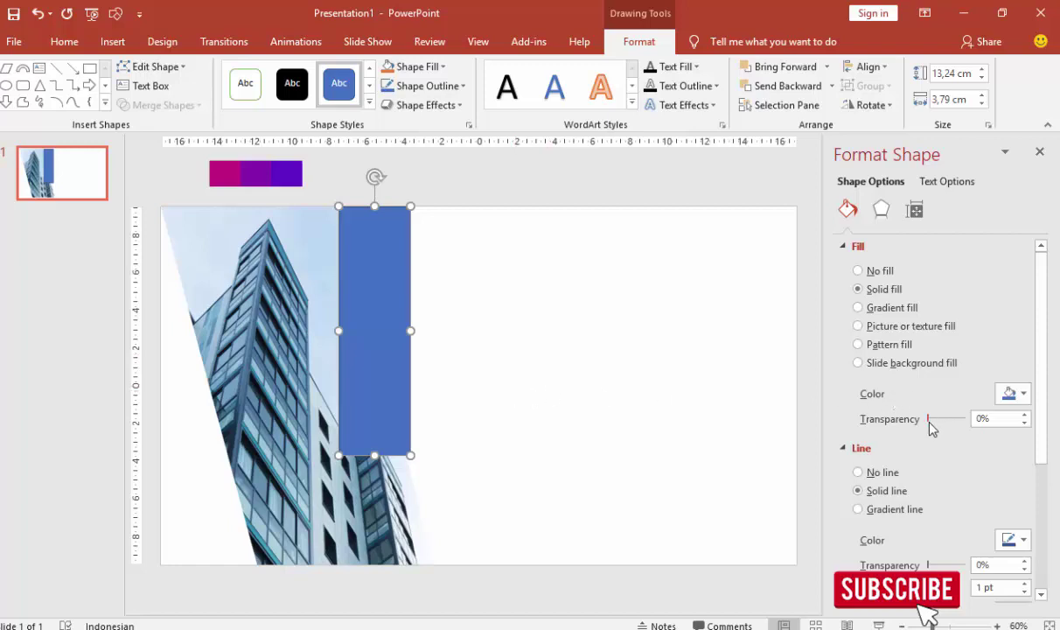
pyautogui.moveTo(932, 420); pyautogui.dragTo(943, 430)
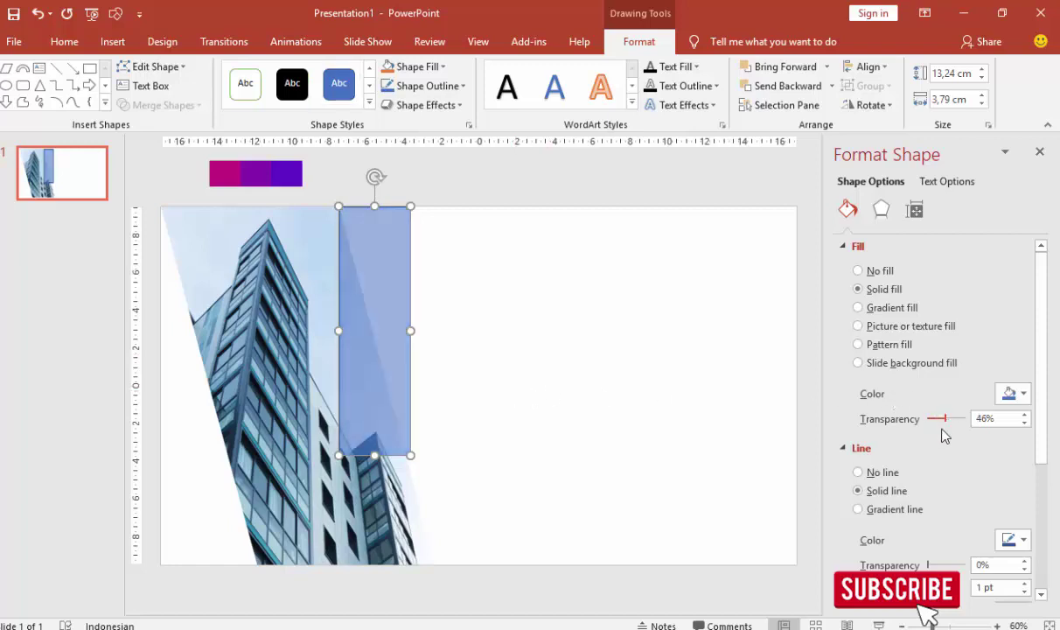
# Delete the rectangle's bottom-left point with Edit Points to turn it into a triangle.
pyautogui.rightClick(382, 294)
pyautogui.click(395, 389)
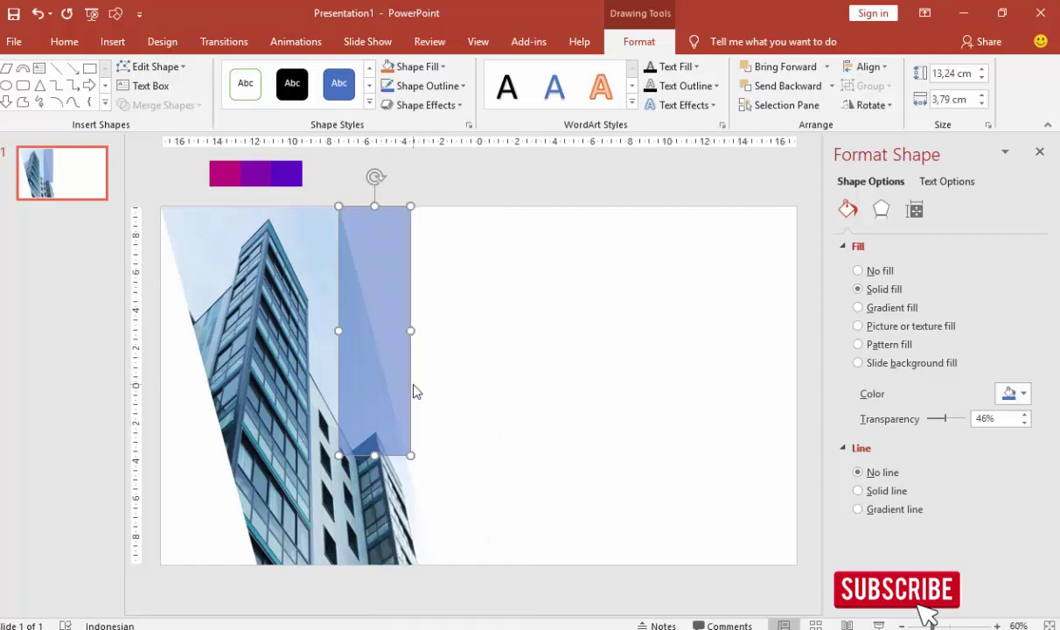
pyautogui.rightClick(341, 455)
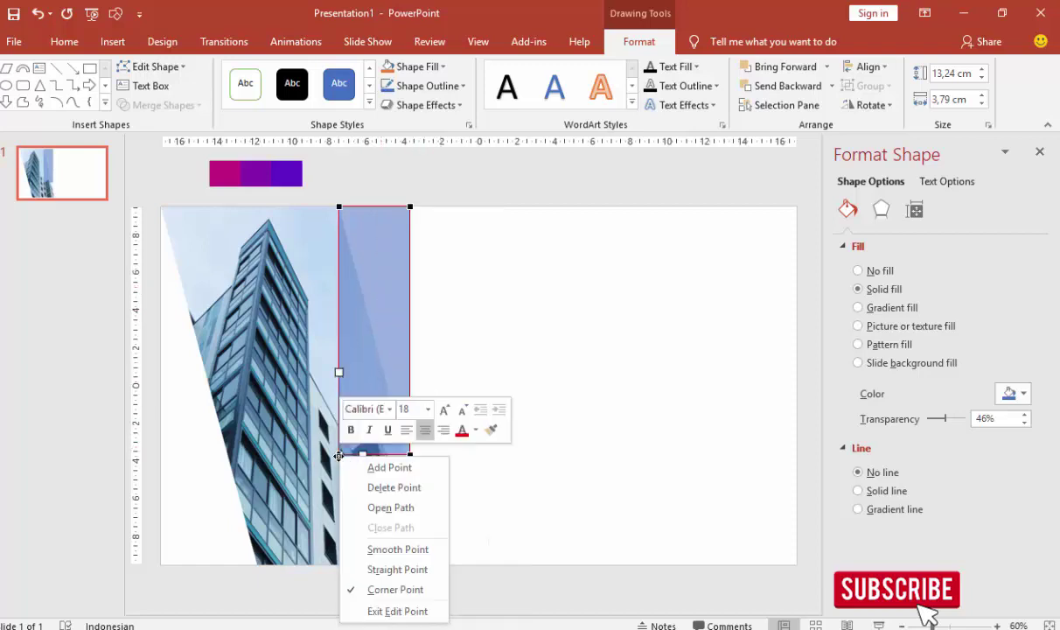
pyautogui.click(394, 487)
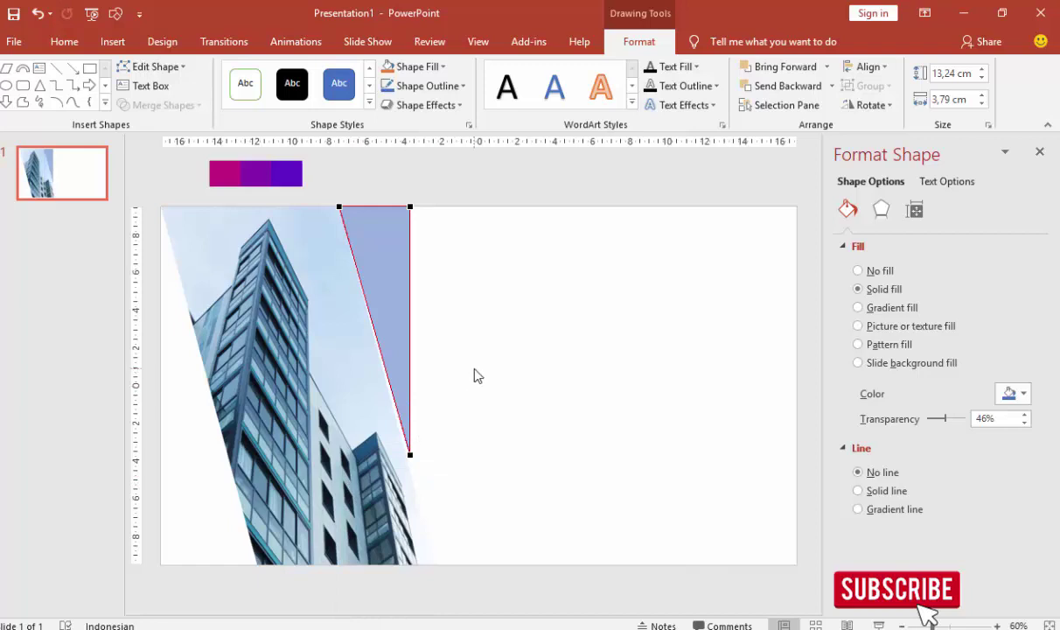
pyautogui.click(452, 423)
# Adjust the triangle's points, then nudge the photo right and the triangle left to align them.
pyautogui.click(400, 415)
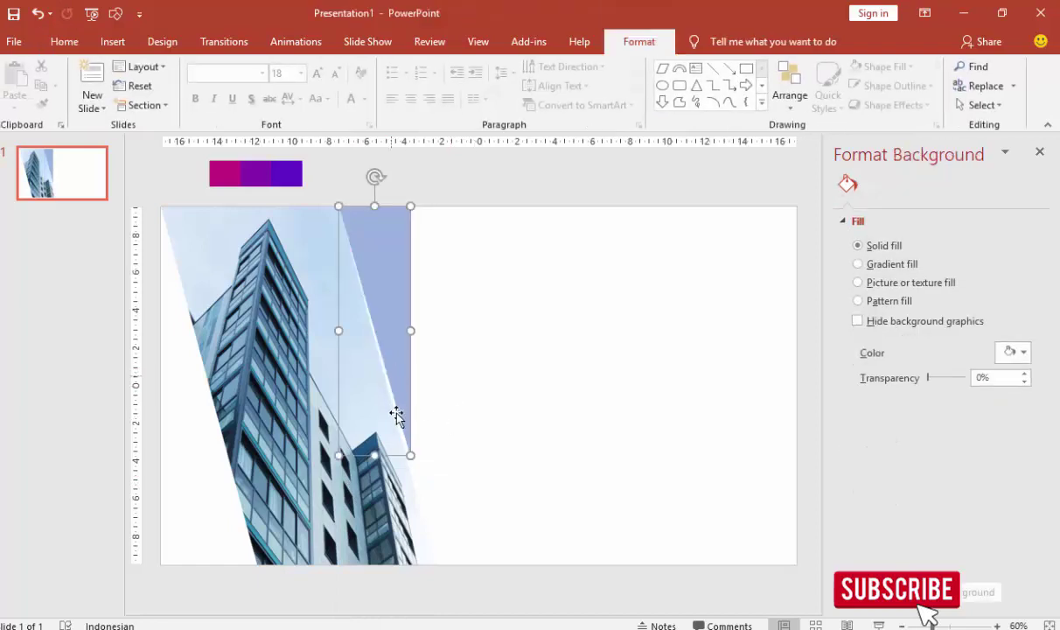
pyautogui.rightClick(406, 408)
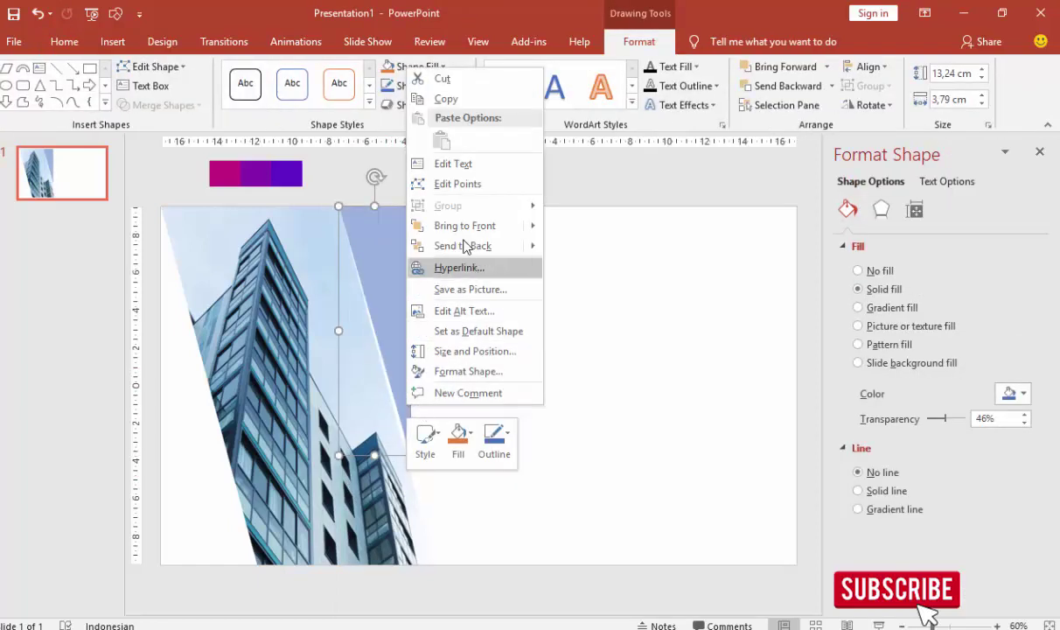
pyautogui.click(433, 181)
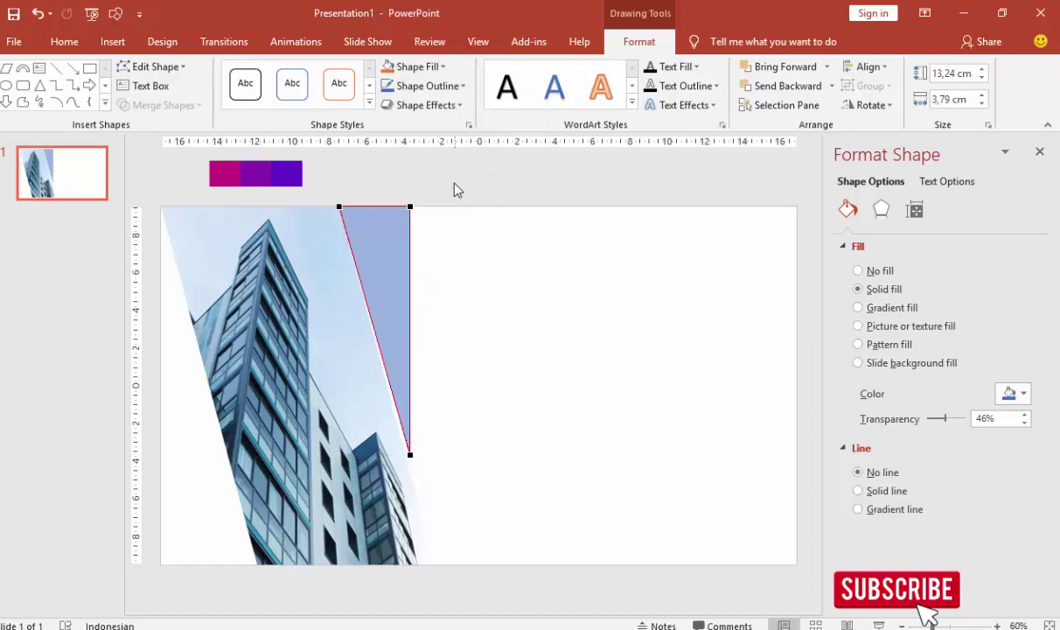
pyautogui.click(412, 456)
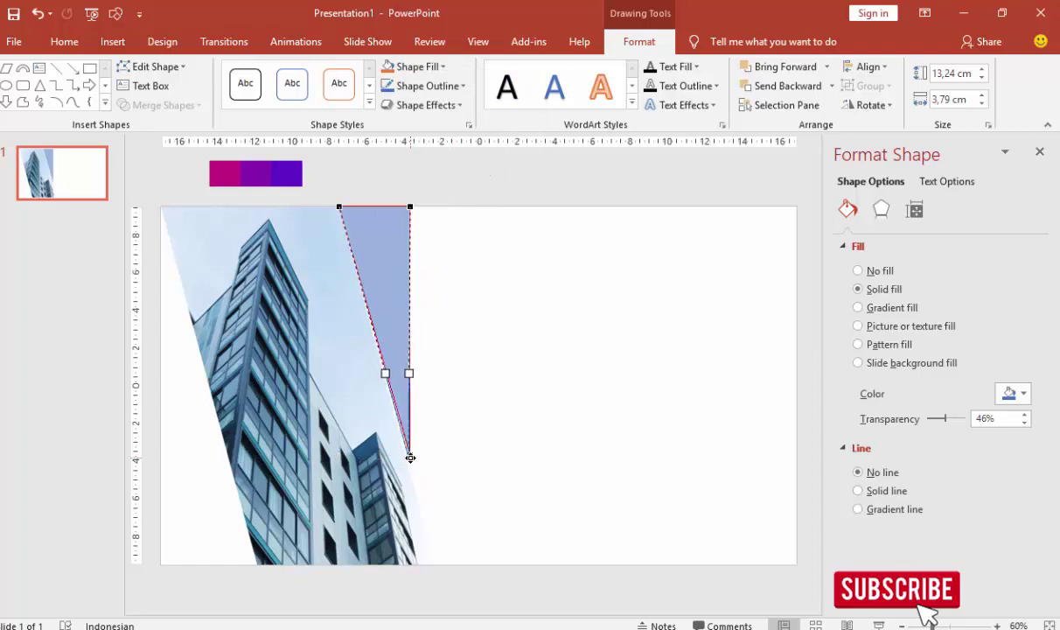
pyautogui.click(428, 398)
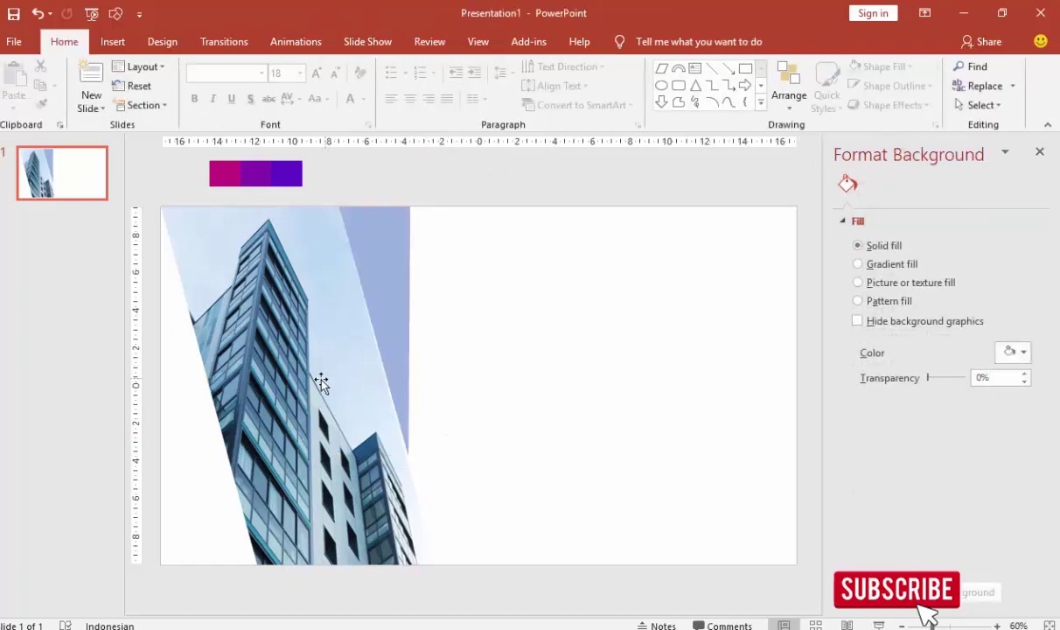
pyautogui.moveTo(320, 383); pyautogui.dragTo(326, 377)
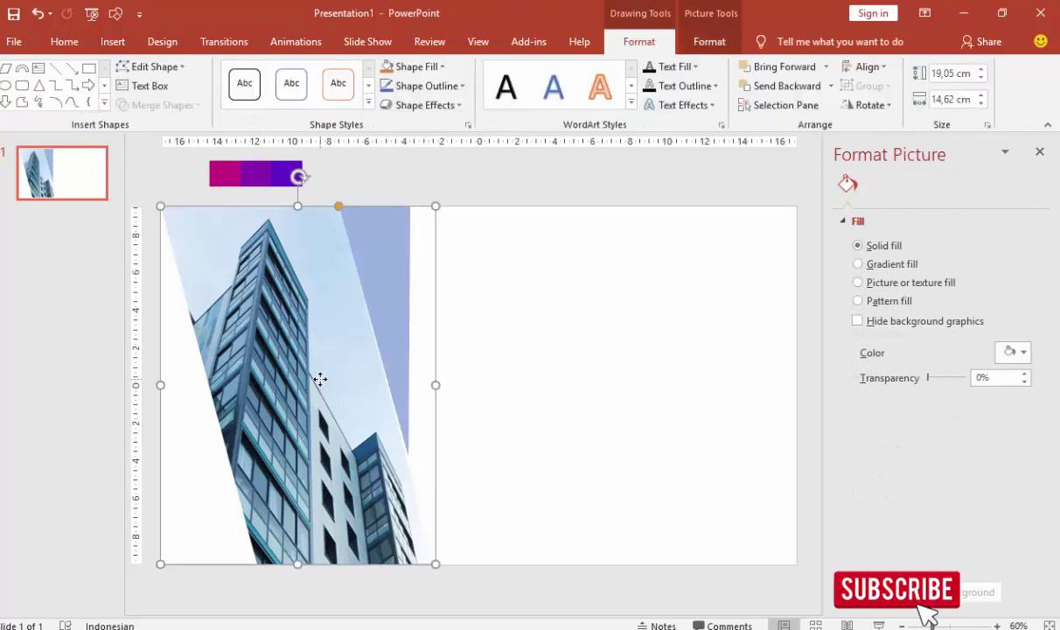
pyautogui.click(402, 315)
pyautogui.moveTo(401, 315); pyautogui.dragTo(399, 315)
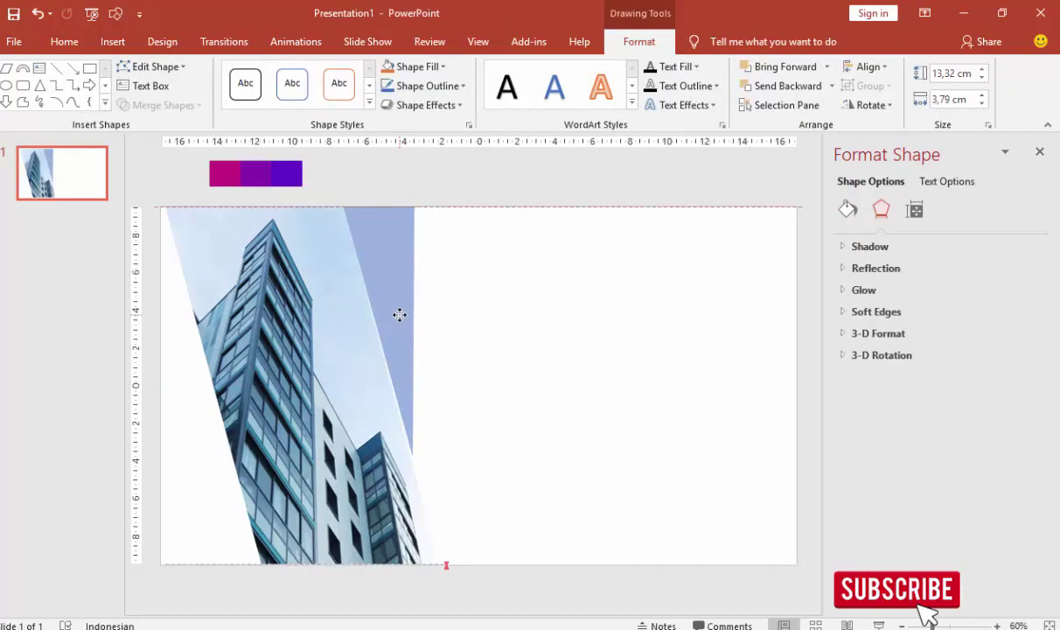
# Give the triangle a gradient fill with a magenta 0% stop and a blue-purple end stop.
pyautogui.click(848, 210)
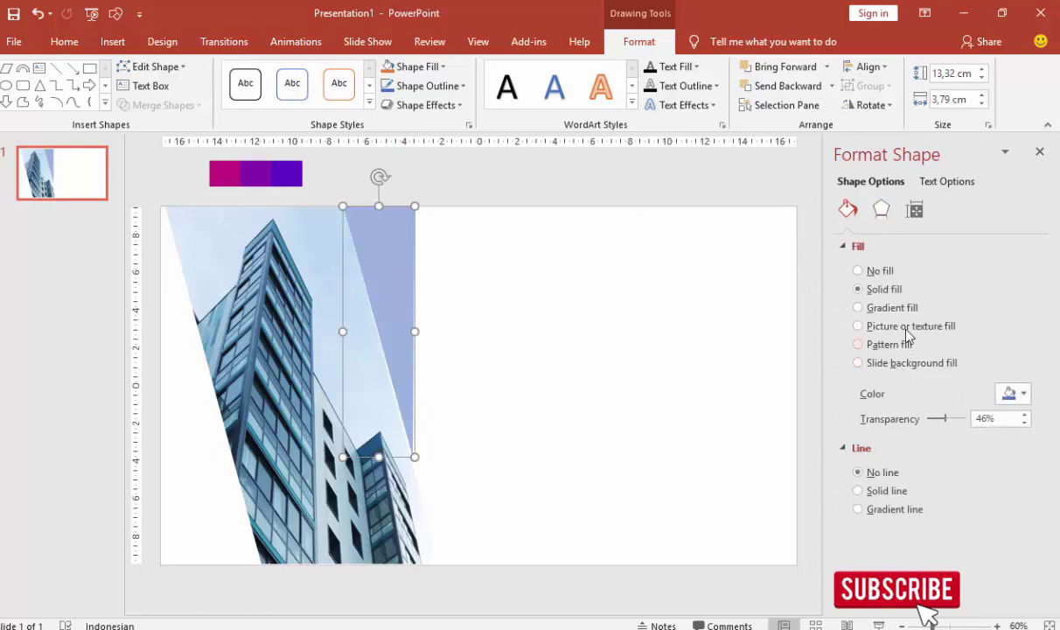
pyautogui.click(858, 307)
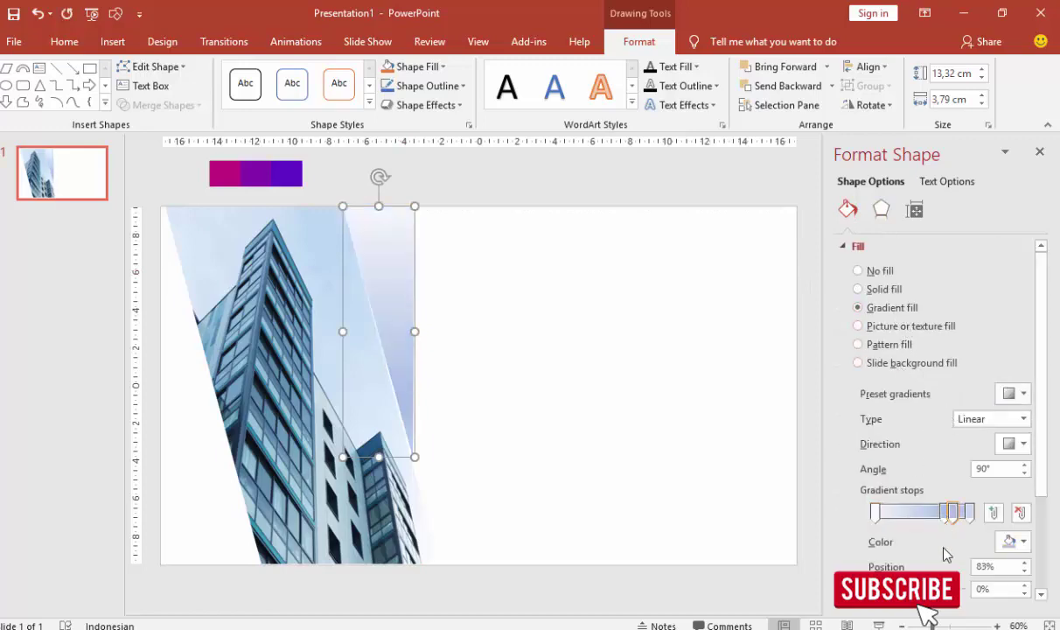
pyautogui.click(953, 513)
pyautogui.moveTo(947, 513); pyautogui.dragTo(875, 514)
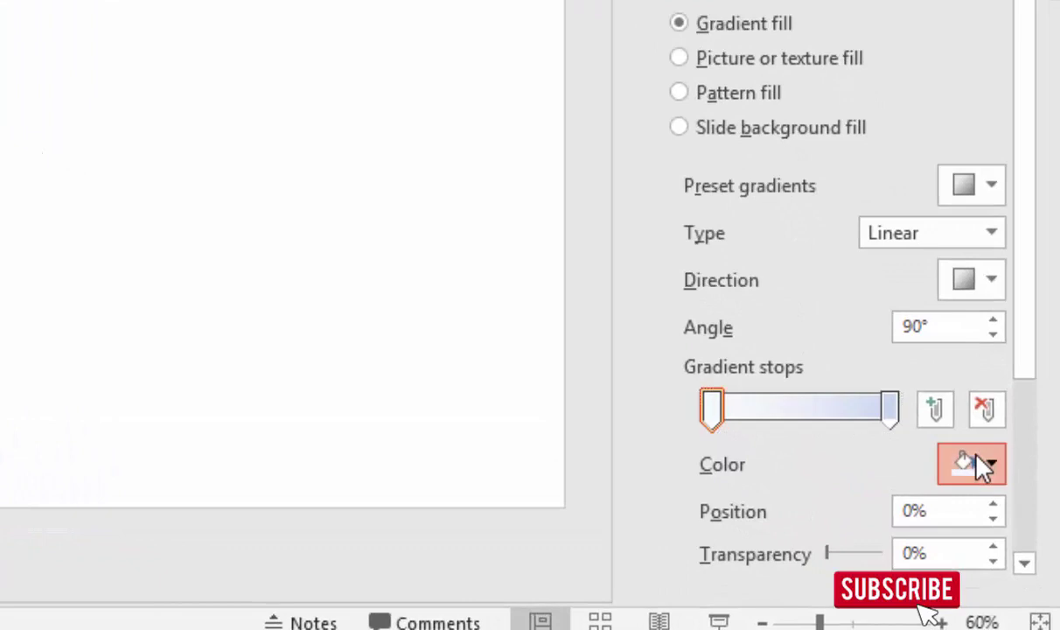
pyautogui.click(978, 457)
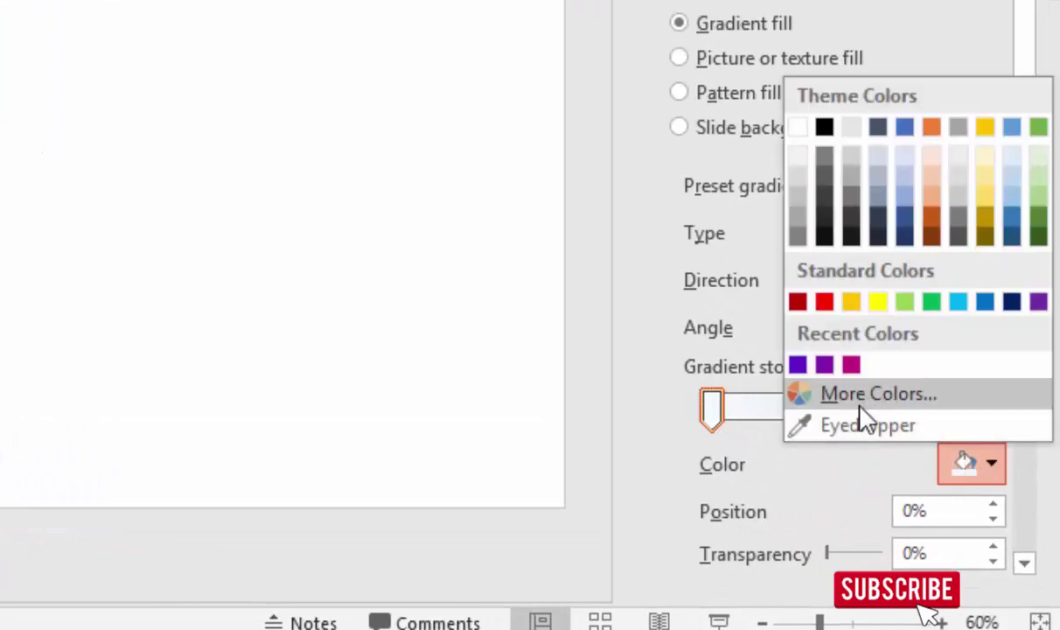
pyautogui.click(848, 363)
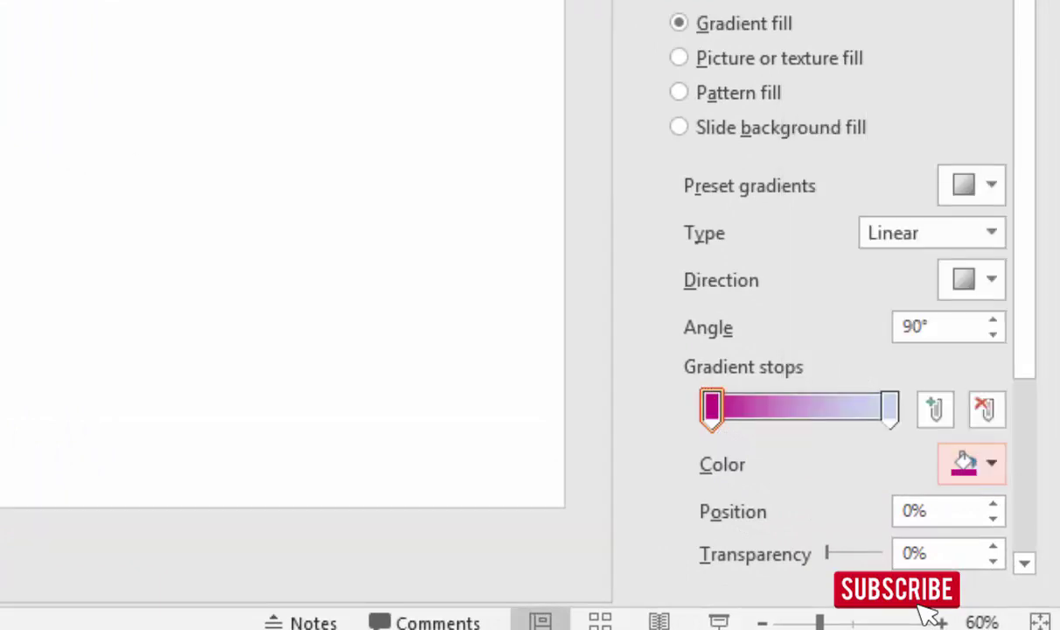
pyautogui.click(888, 411)
pyautogui.click(962, 464)
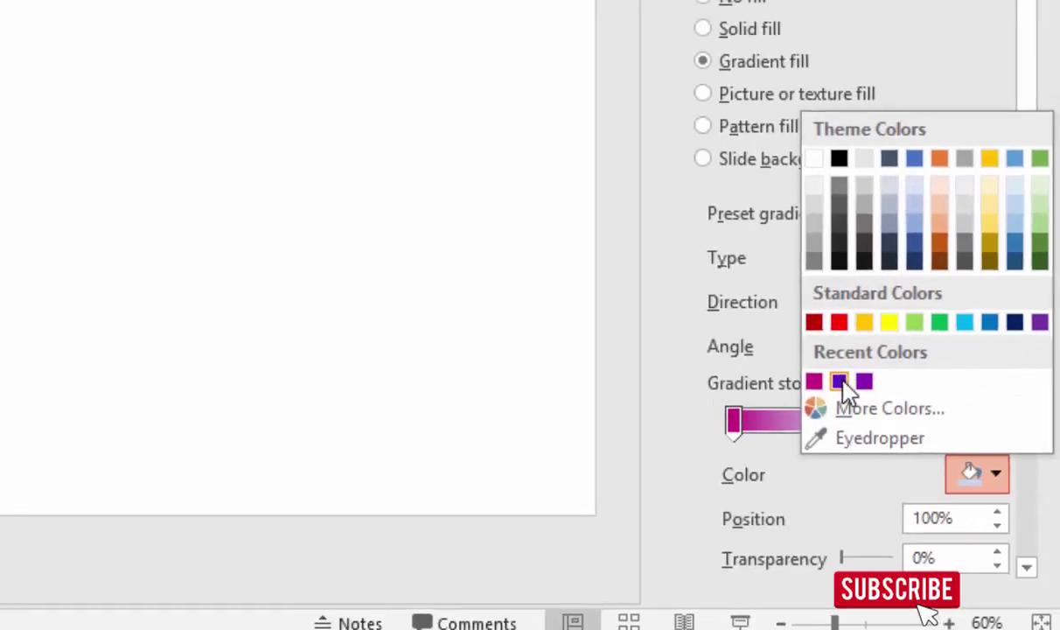
pyautogui.click(826, 366)
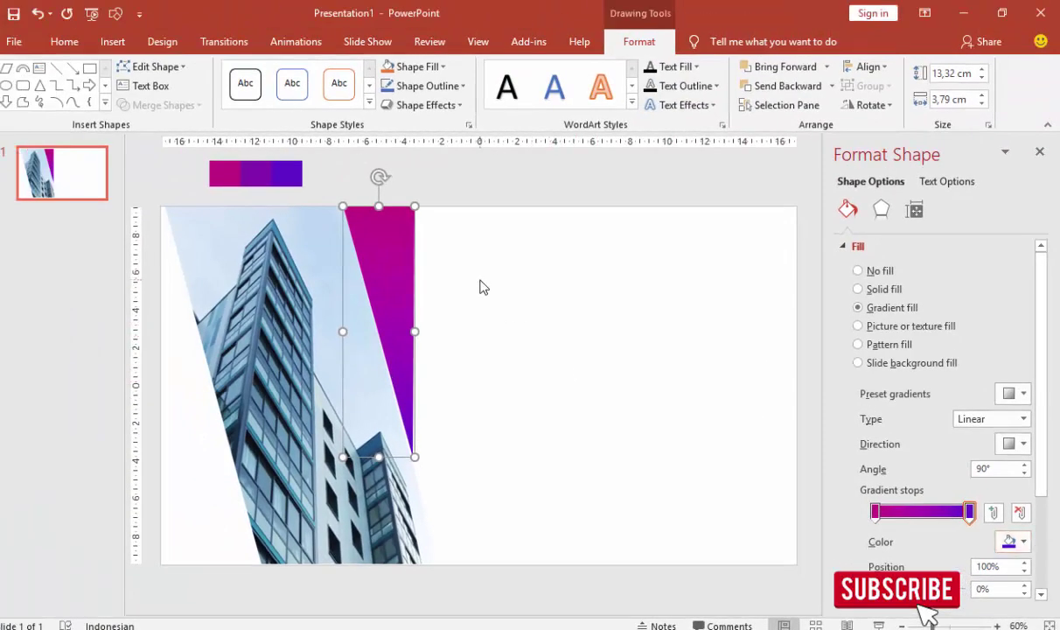
# Align the gradient triangle with the slide's top edge.
pyautogui.click(480, 286)
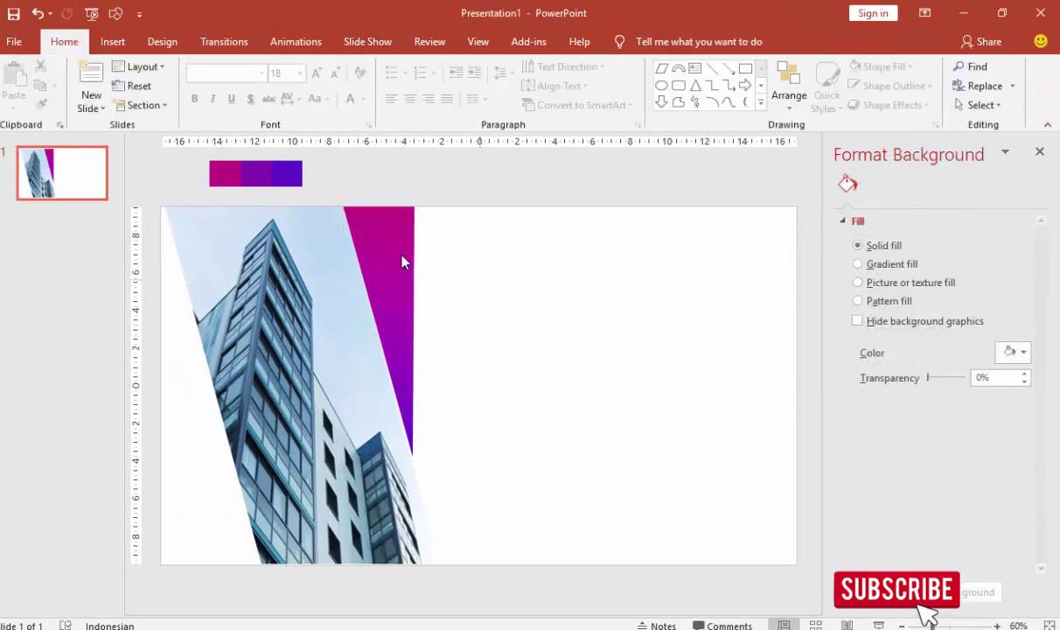
pyautogui.click(400, 257)
pyautogui.moveTo(398, 254); pyautogui.dragTo(395, 259)
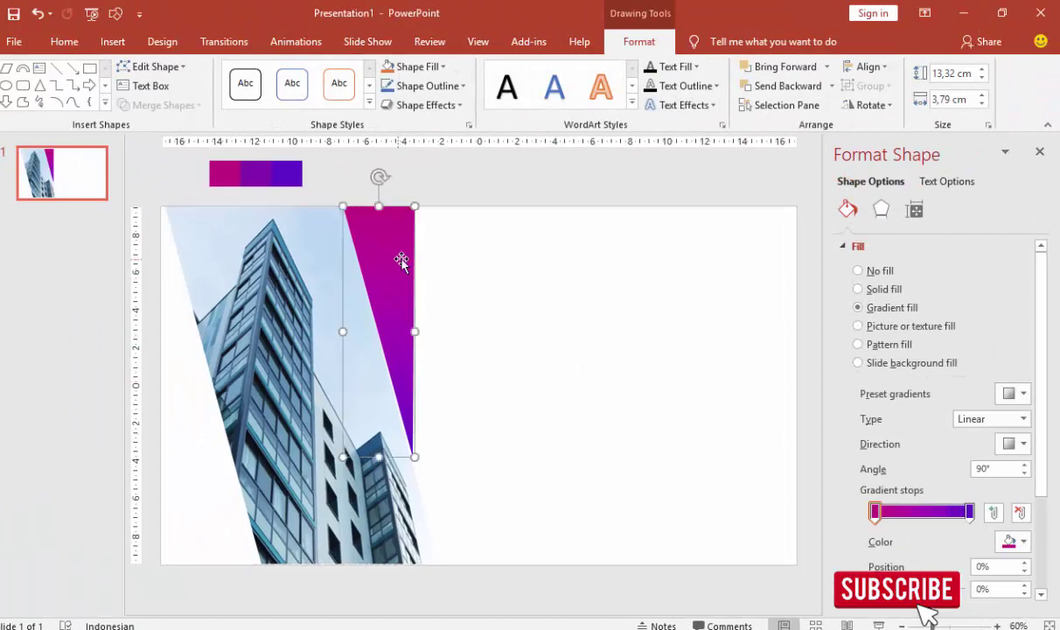
pyautogui.click(512, 285)
pyautogui.click(112, 41)
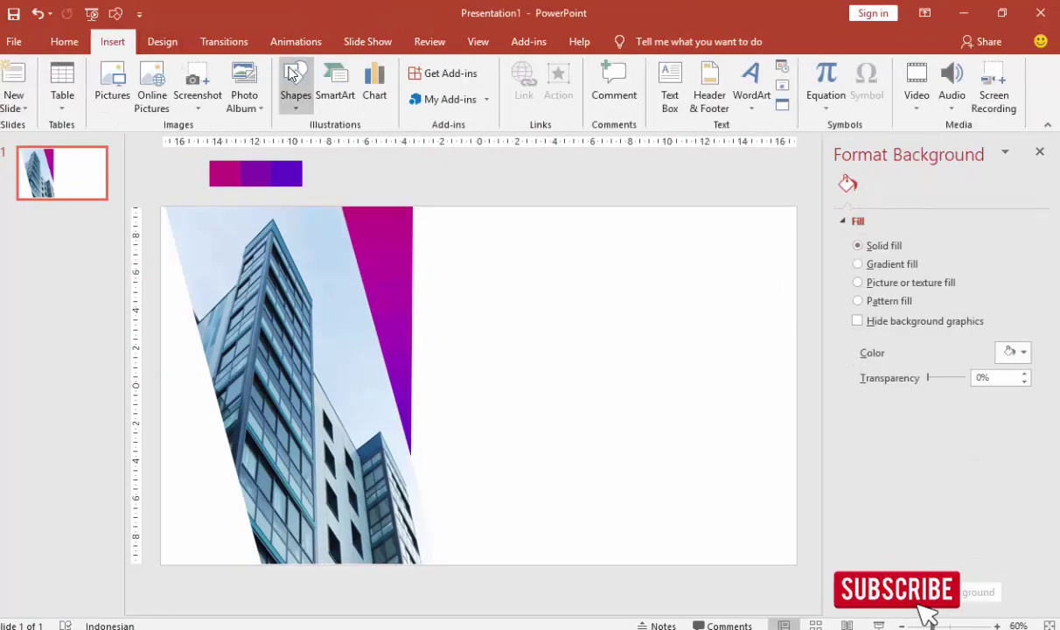
# Draw a tall rectangle along the slide's left edge, 14% transparent with no outline.
pyautogui.click(293, 75)
pyautogui.click(371, 147)
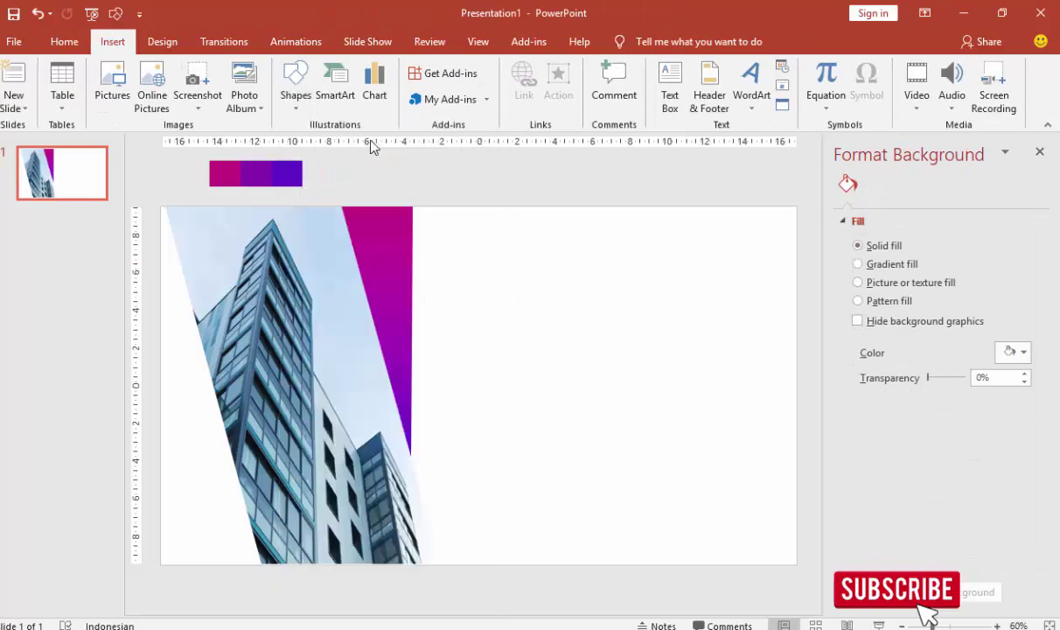
pyautogui.moveTo(163, 209); pyautogui.dragTo(262, 564)
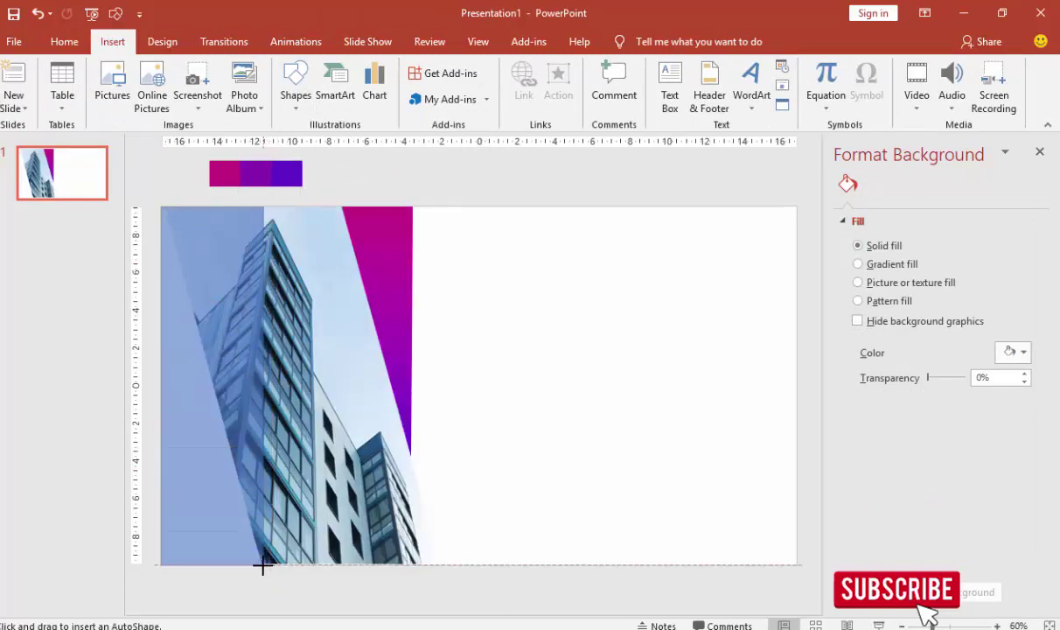
pyautogui.moveTo(263, 564); pyautogui.dragTo(264, 572)
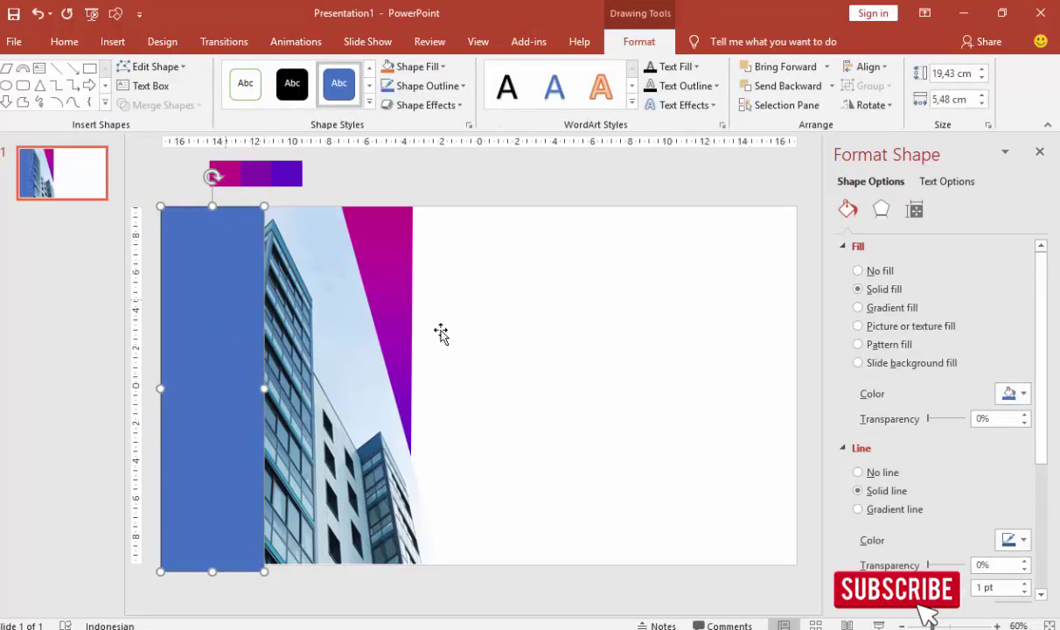
pyautogui.moveTo(929, 419); pyautogui.dragTo(934, 419)
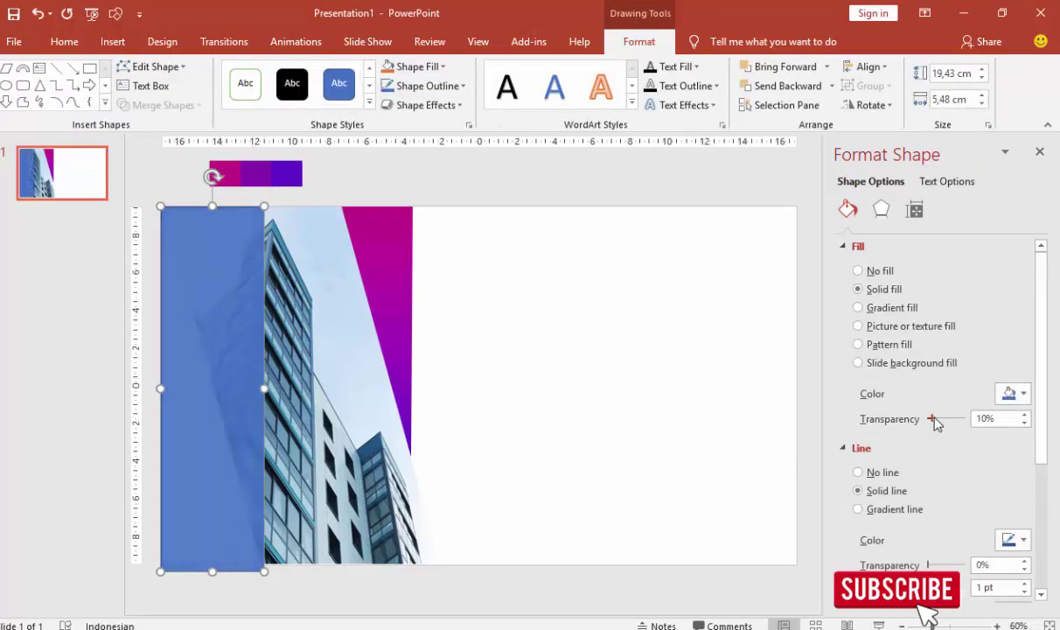
pyautogui.click(882, 474)
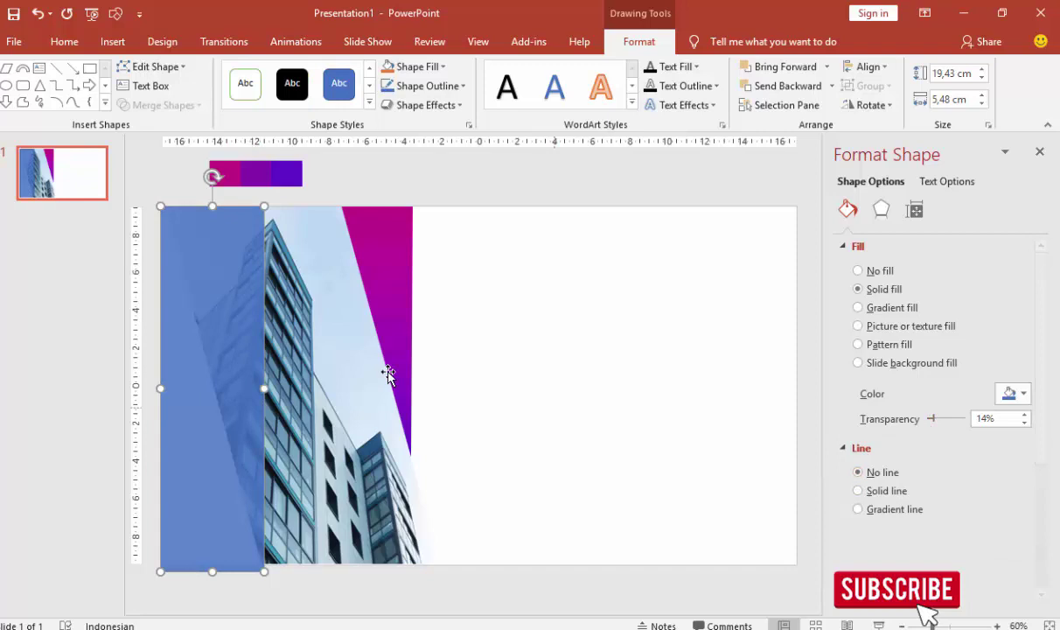
# Delete the rectangle's top-right point to form a triangle and apply the magenta-purple gradient.
pyautogui.rightClick(242, 291)
pyautogui.click(293, 388)
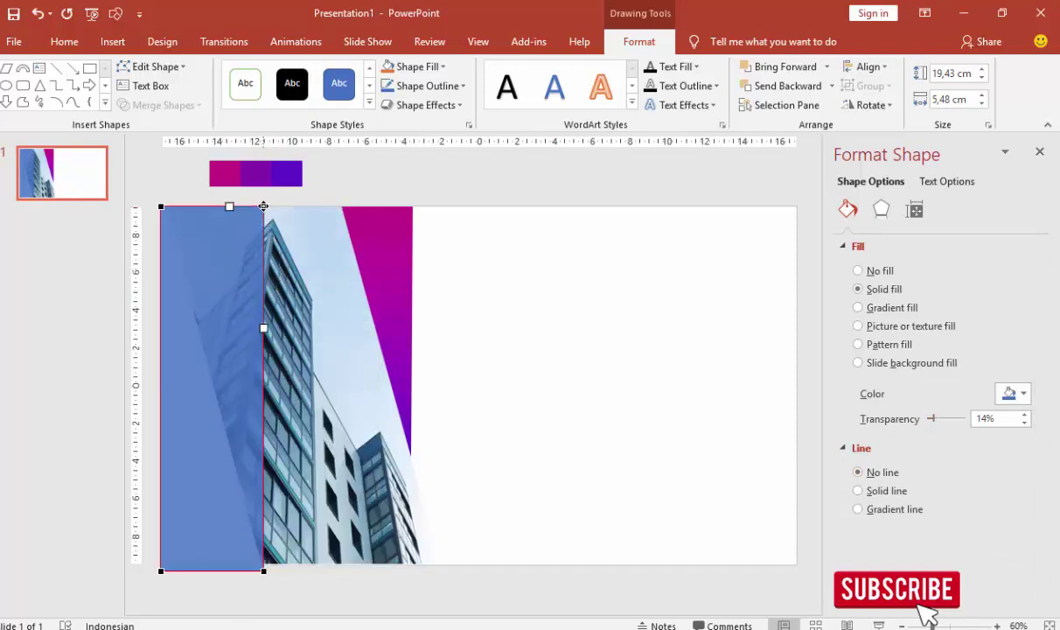
pyautogui.rightClick(263, 207)
pyautogui.click(301, 237)
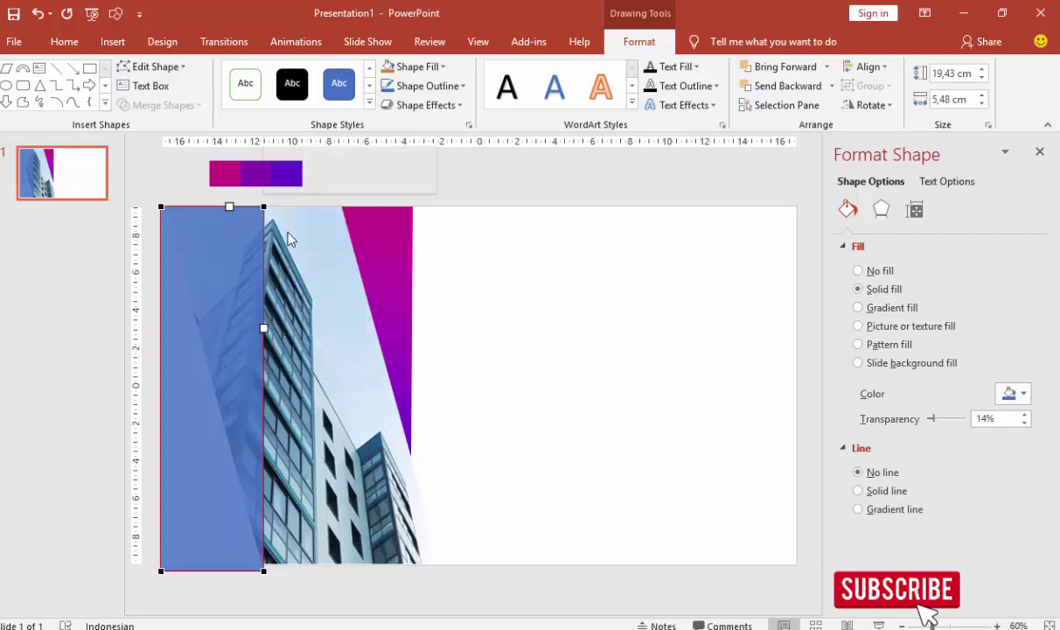
pyautogui.click(893, 307)
pyautogui.click(537, 324)
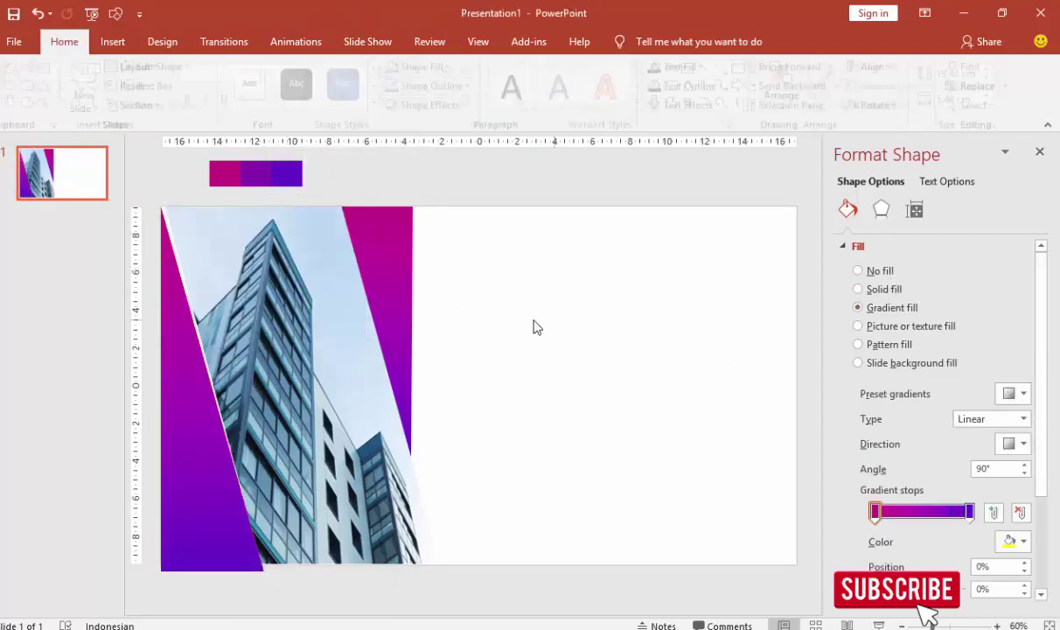
pyautogui.click(278, 320)
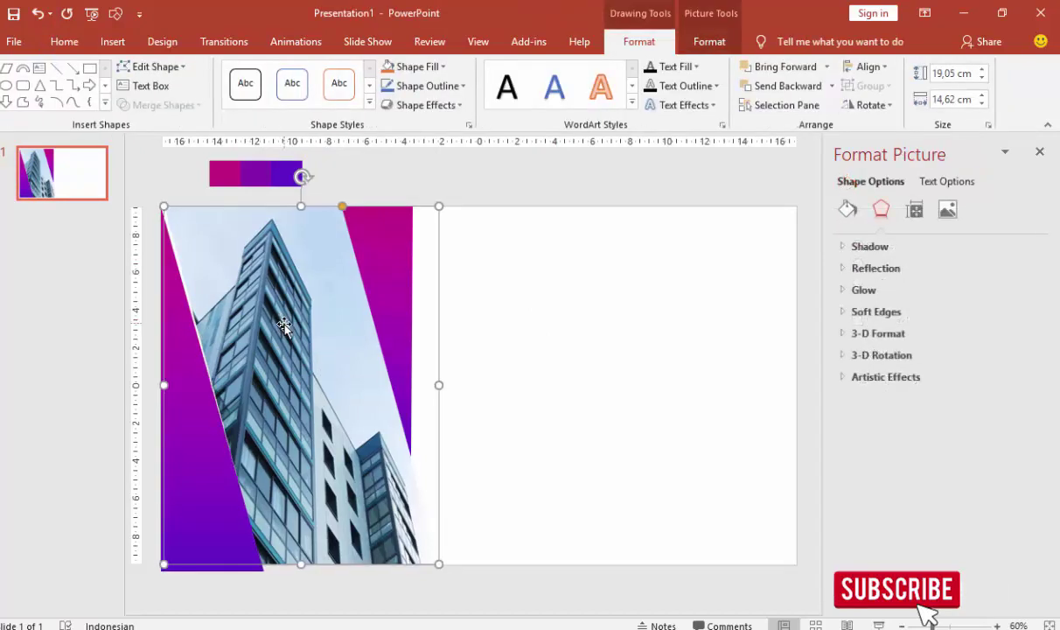
# Drag the magenta triangle's top-right point right, widening it past the photo into the white area.
pyautogui.click(376, 279)
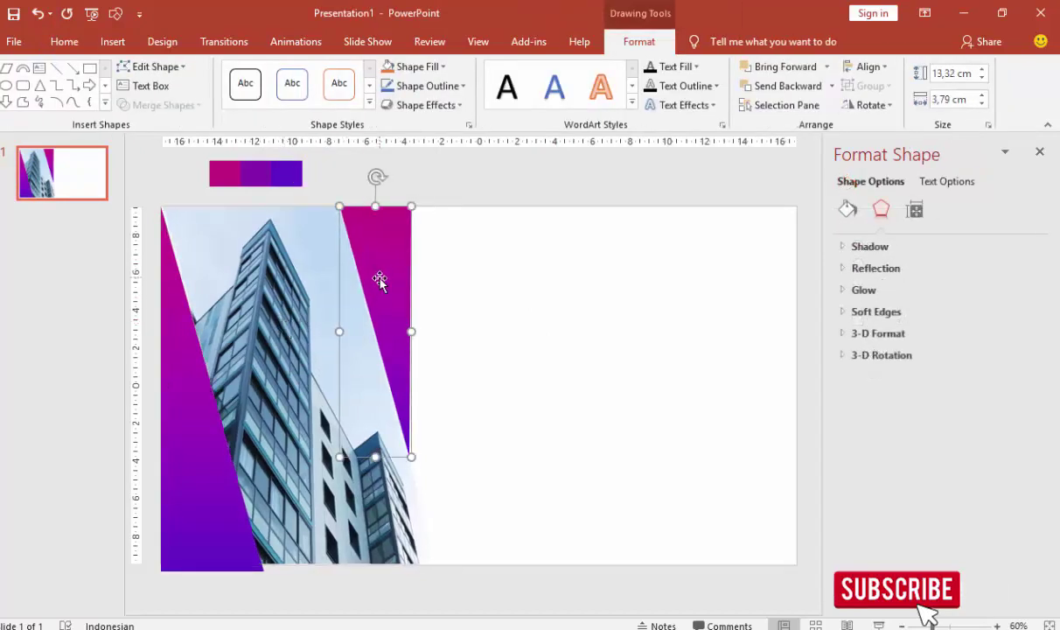
pyautogui.click(480, 293)
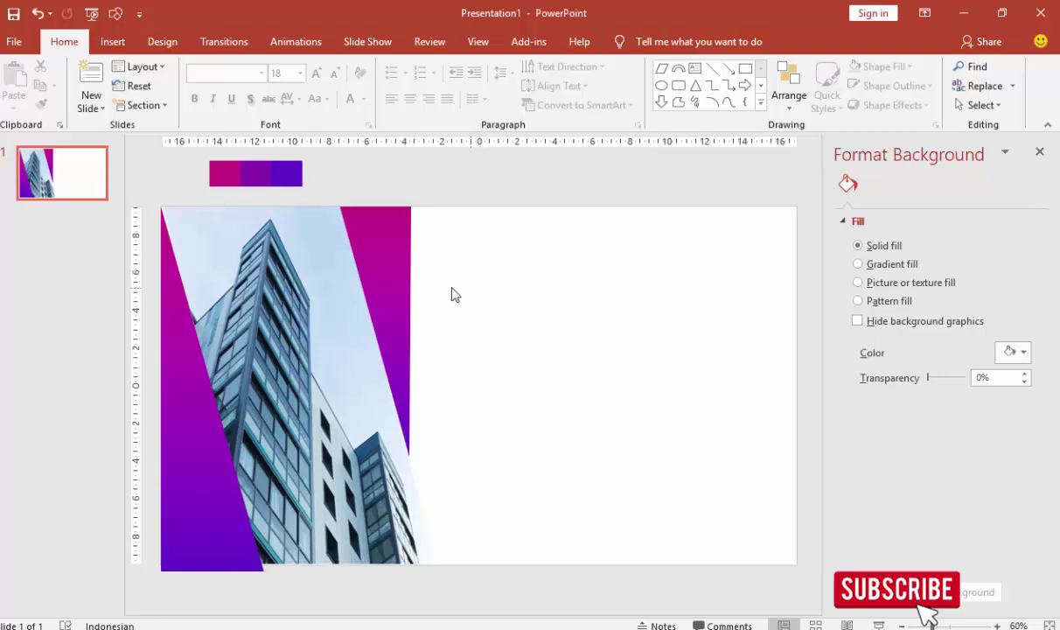
pyautogui.click(403, 245)
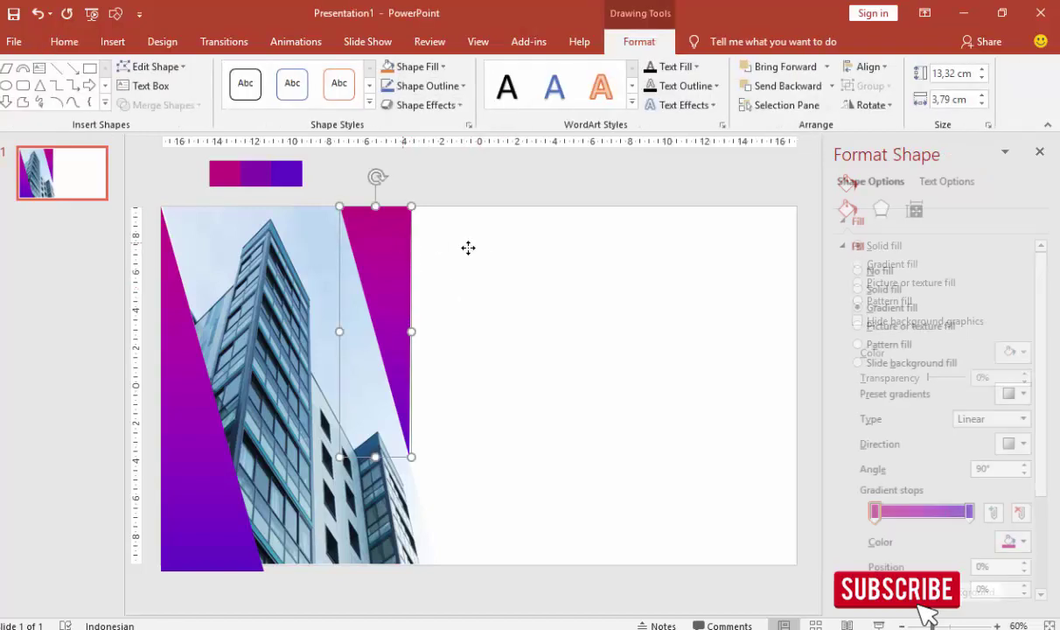
pyautogui.rightClick(405, 233)
pyautogui.click(453, 345)
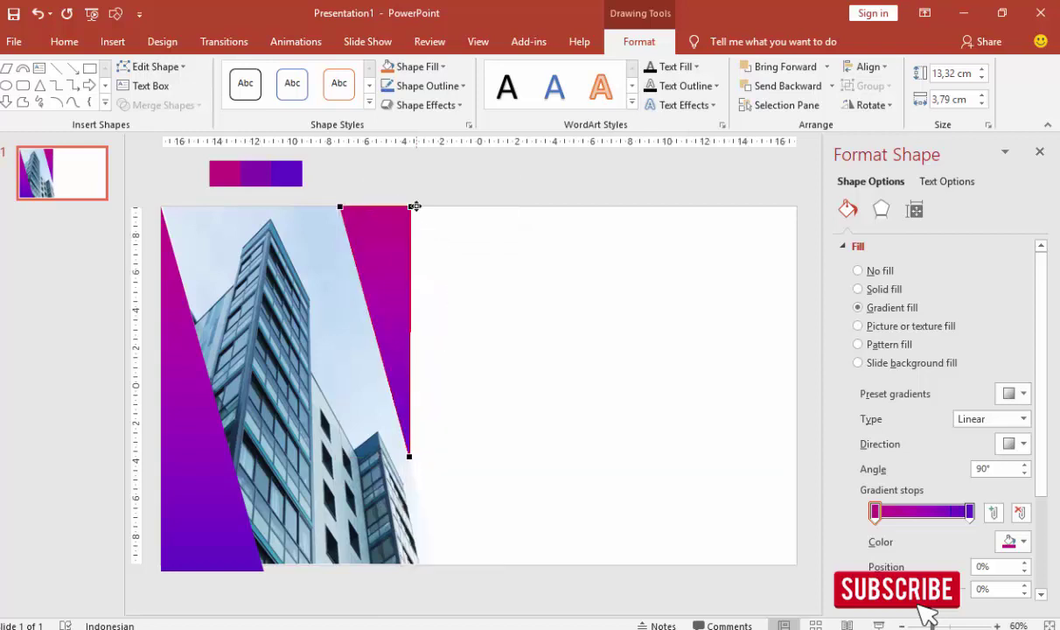
pyautogui.click(411, 207)
pyautogui.moveTo(412, 206); pyautogui.dragTo(497, 207)
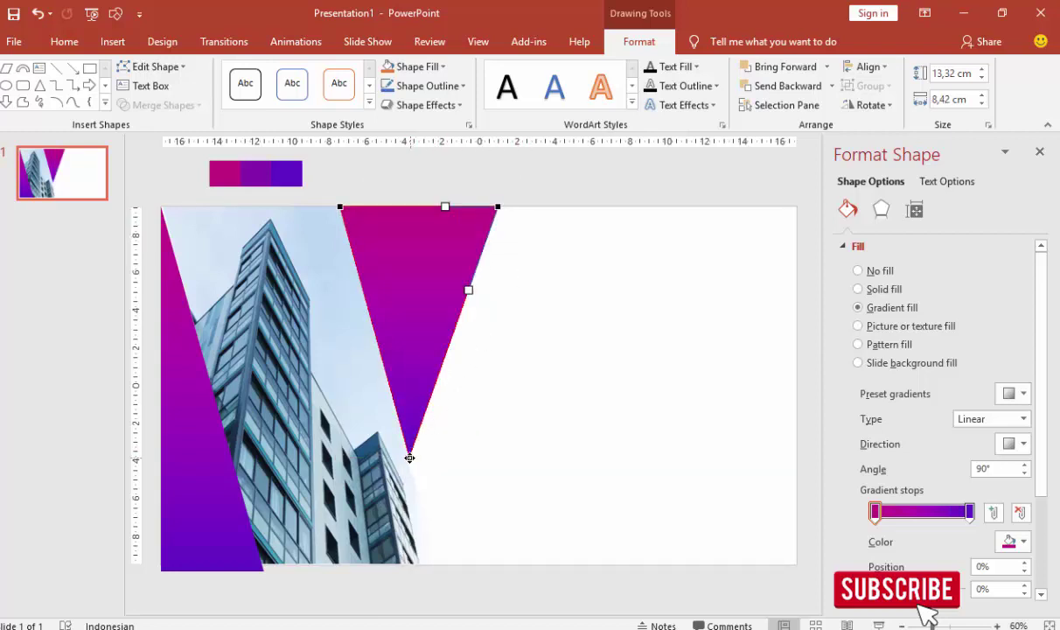
pyautogui.click(409, 457)
pyautogui.click(516, 381)
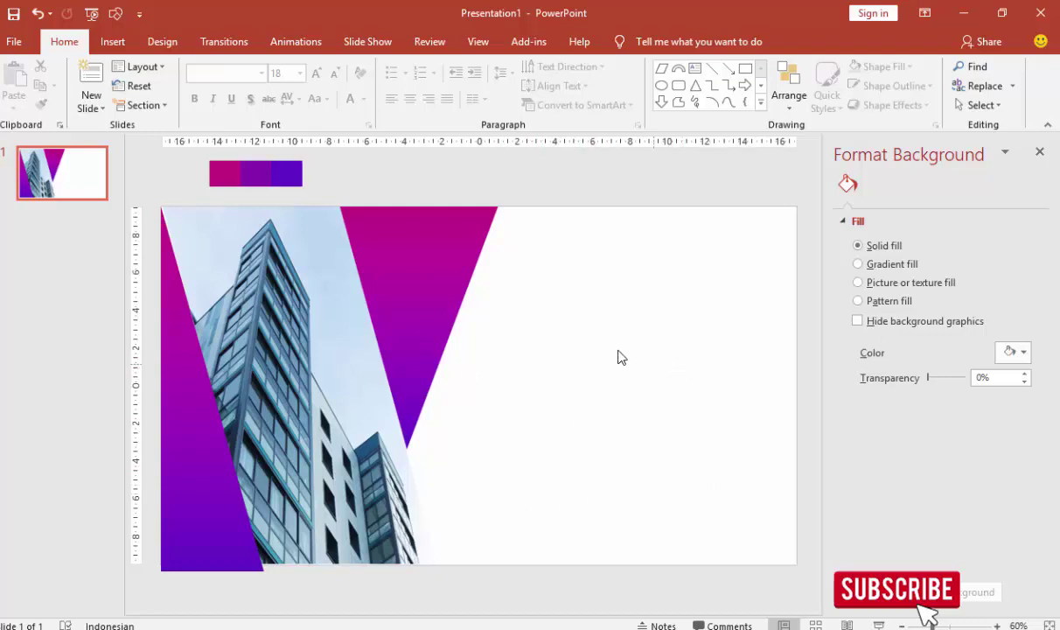
# Add a text box at the upper right reading 'JUDUL PRESENTASI'.
pyautogui.click(112, 41)
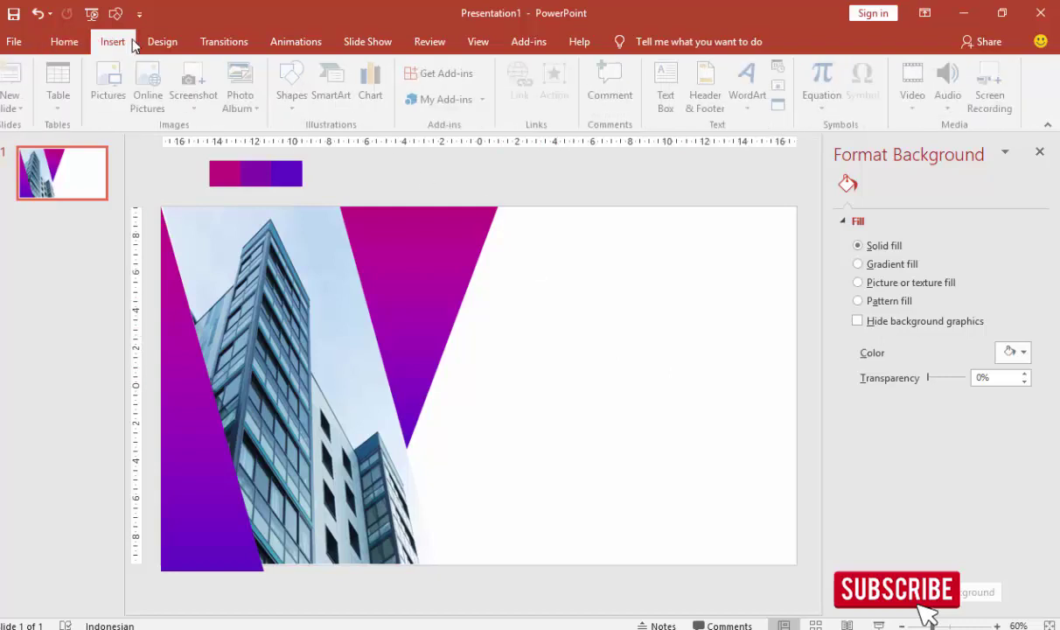
pyautogui.click(669, 96)
pyautogui.click(573, 242)
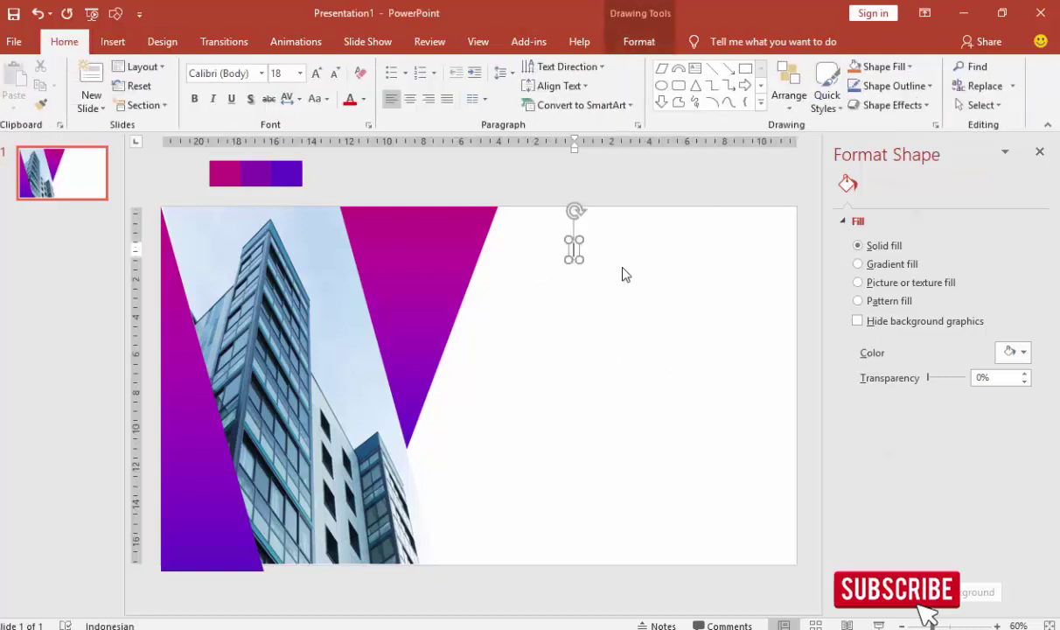
pyautogui.write('JUDUL')
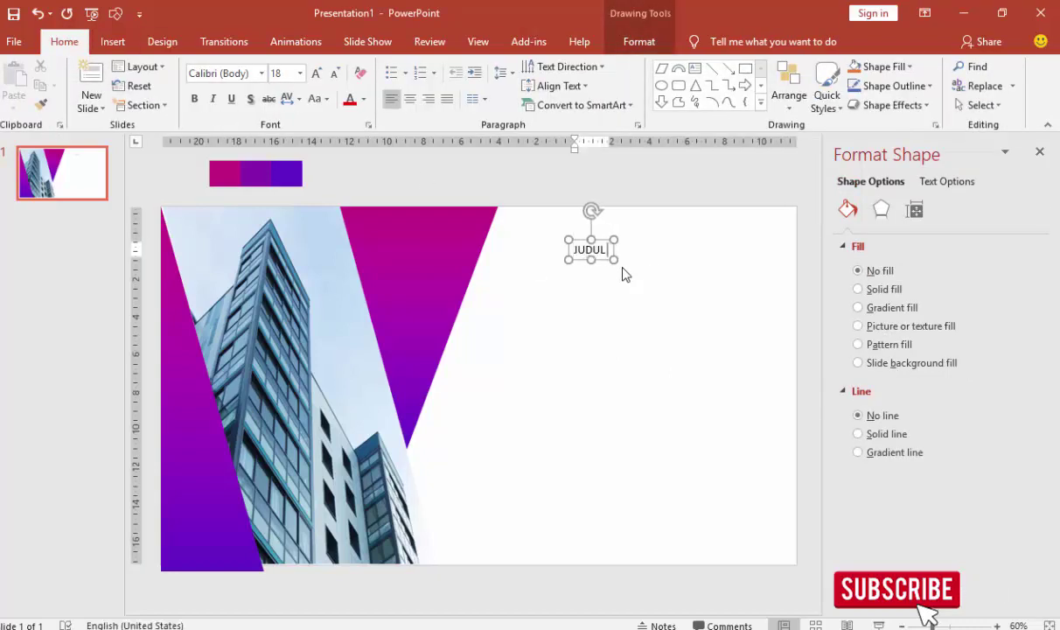
pyautogui.write(' PRESENTASI')
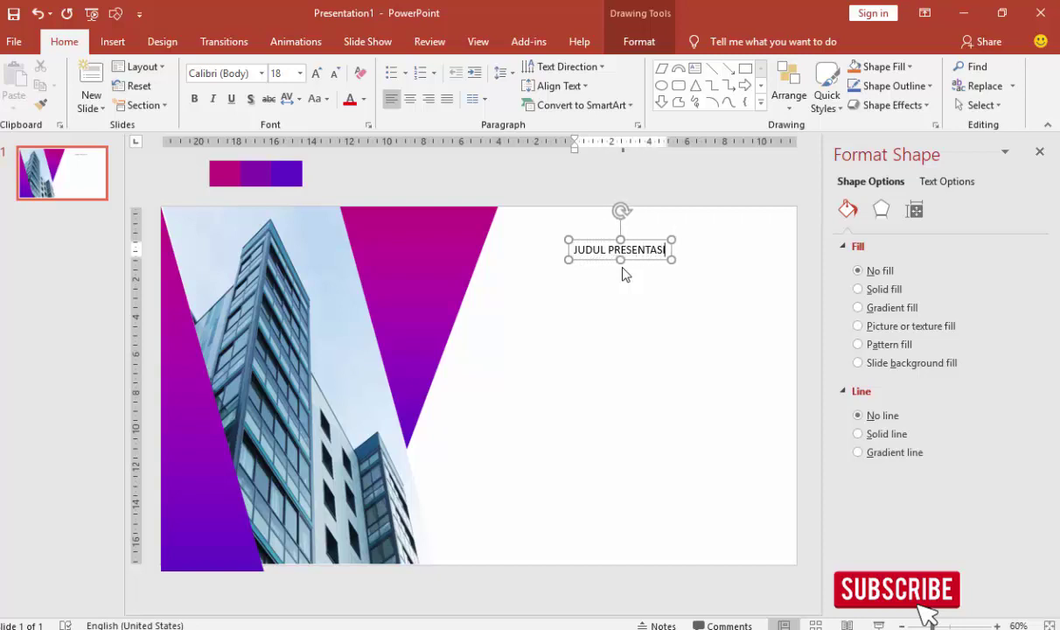
# Format the title as Open Sans, size 28, bold.
pyautogui.click(599, 241)
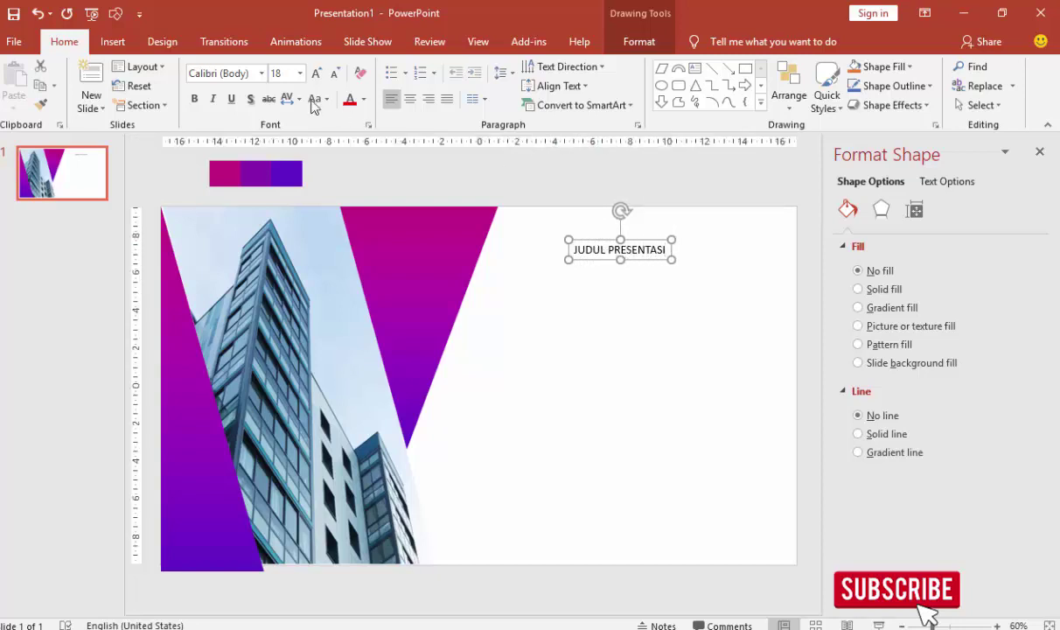
pyautogui.click(249, 74)
pyautogui.write('Open Sans')
pyautogui.press('Return')
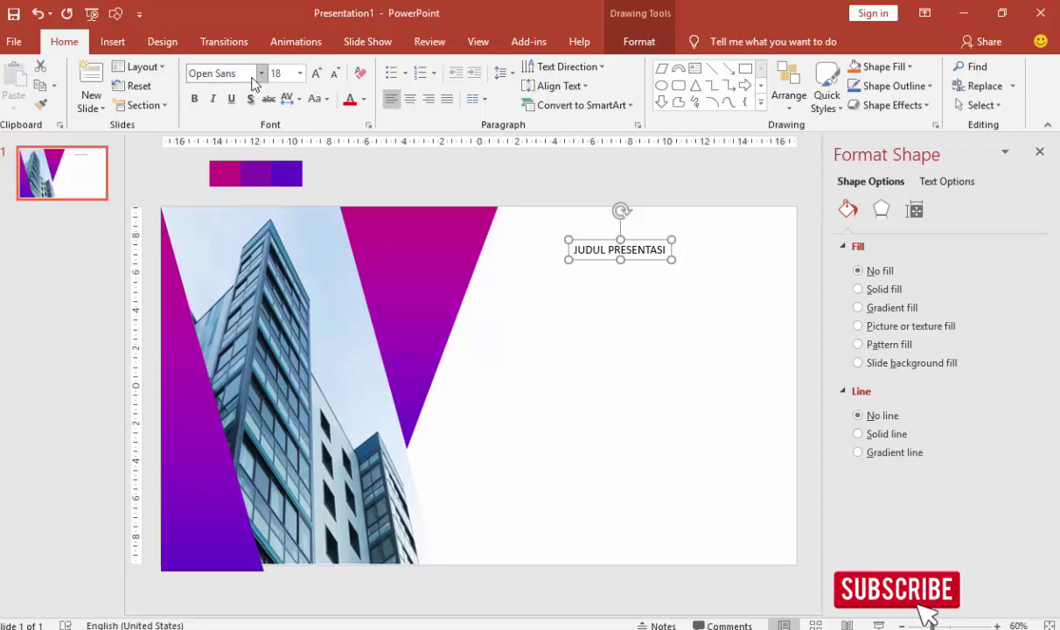
pyautogui.click(299, 74)
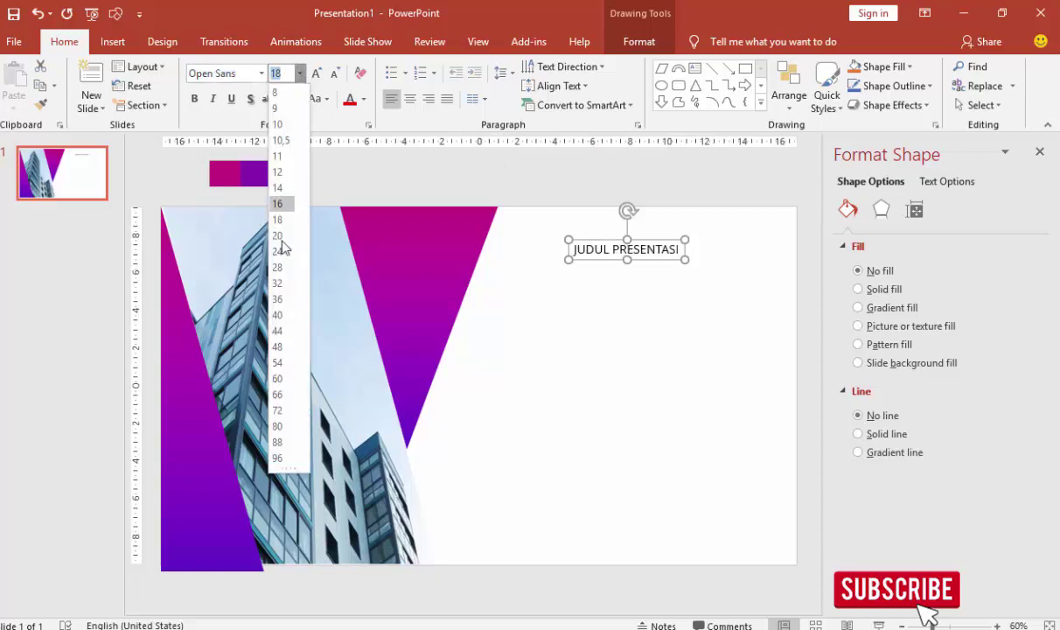
pyautogui.click(278, 268)
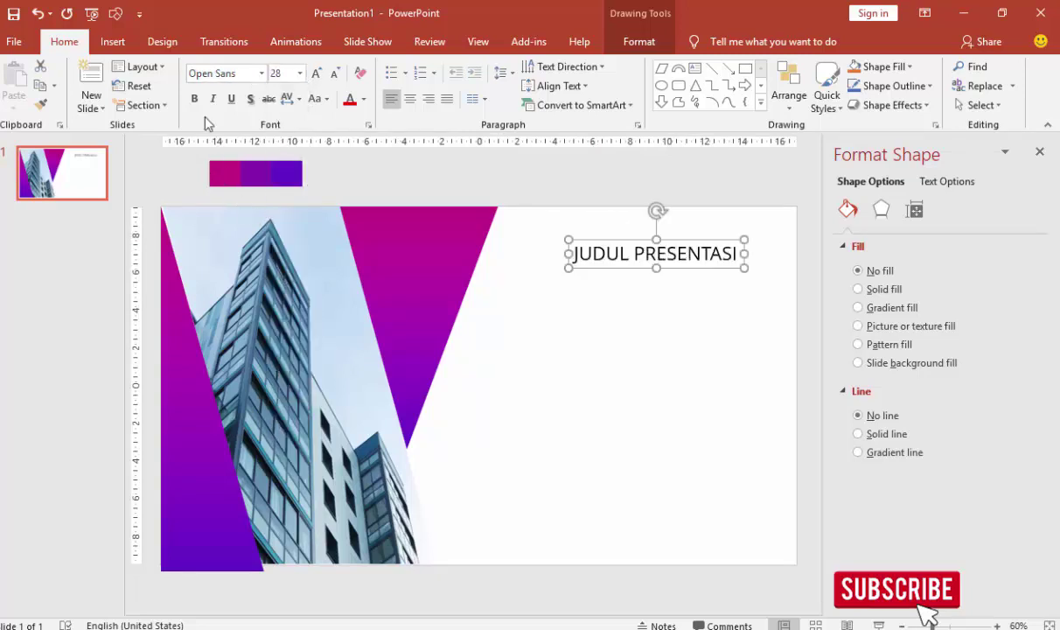
pyautogui.click(193, 99)
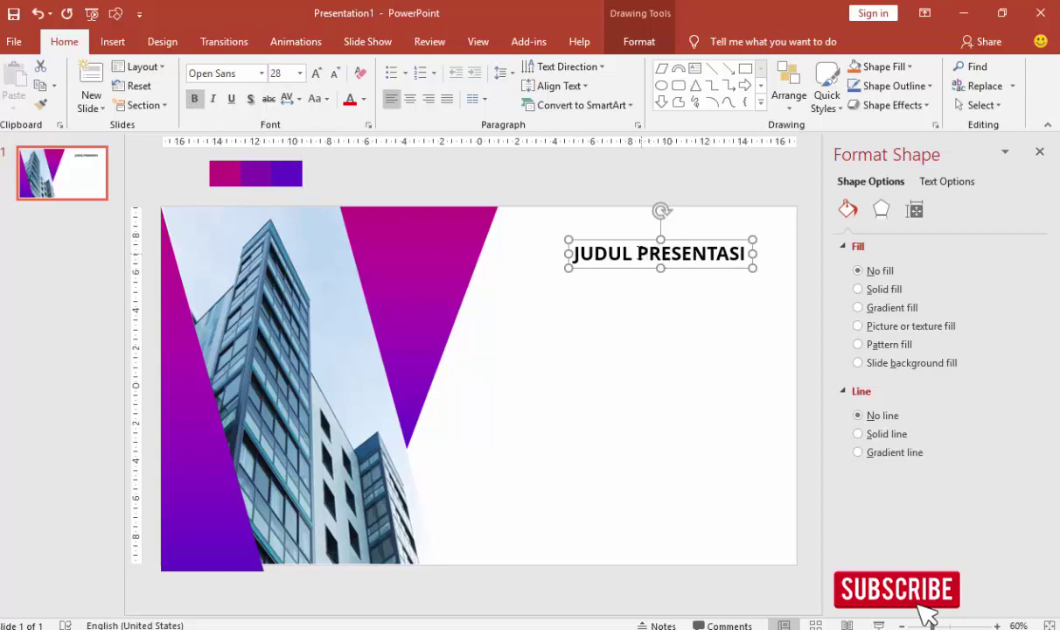
# Give the word PRESENTASI a linear magenta-to-purple gradient text fill.
pyautogui.hotkey('shift', 'Right')
pyautogui.hotkey('shift', 'Right')
pyautogui.hotkey('shift', 'Right')
pyautogui.hotkey('shift', 'Right')
pyautogui.hotkey('shift', 'Right')
pyautogui.hotkey('shift', 'Right')
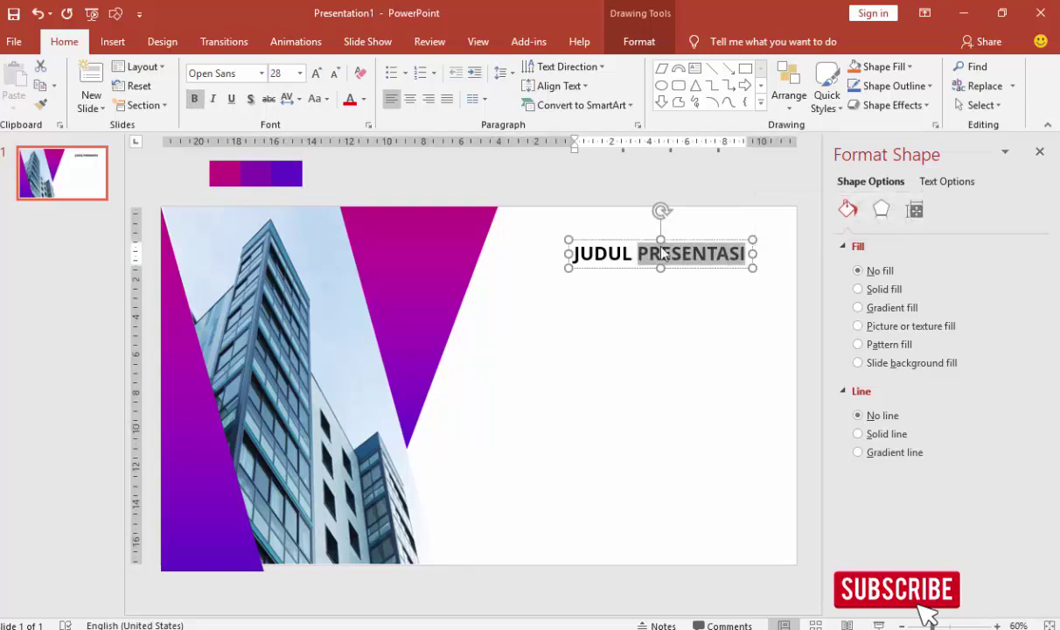
pyautogui.click(954, 183)
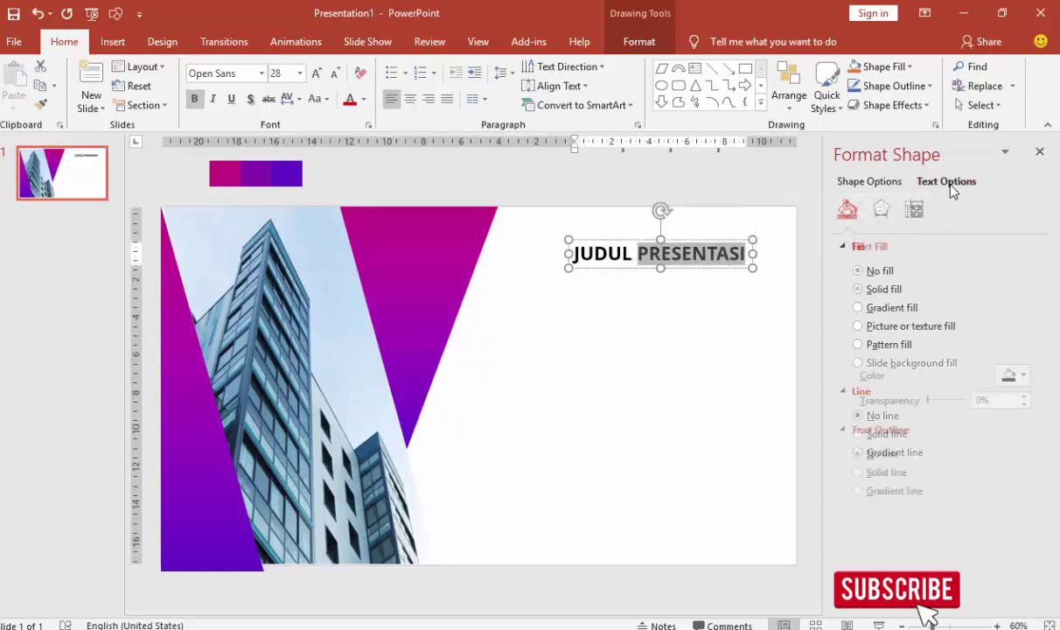
pyautogui.click(884, 313)
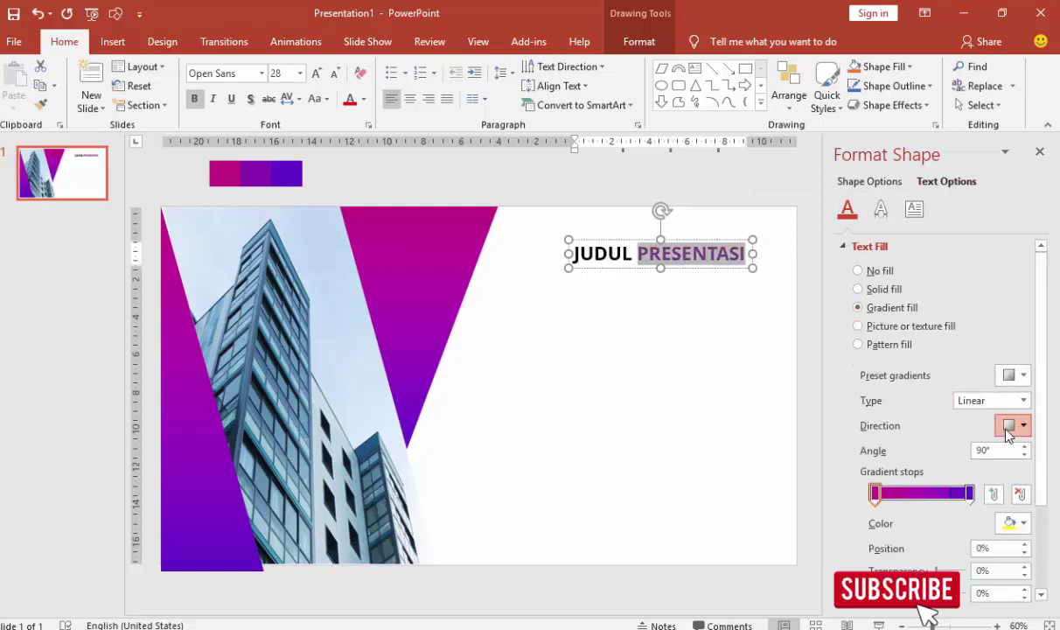
pyautogui.click(1015, 427)
pyautogui.click(1000, 456)
pyautogui.click(700, 376)
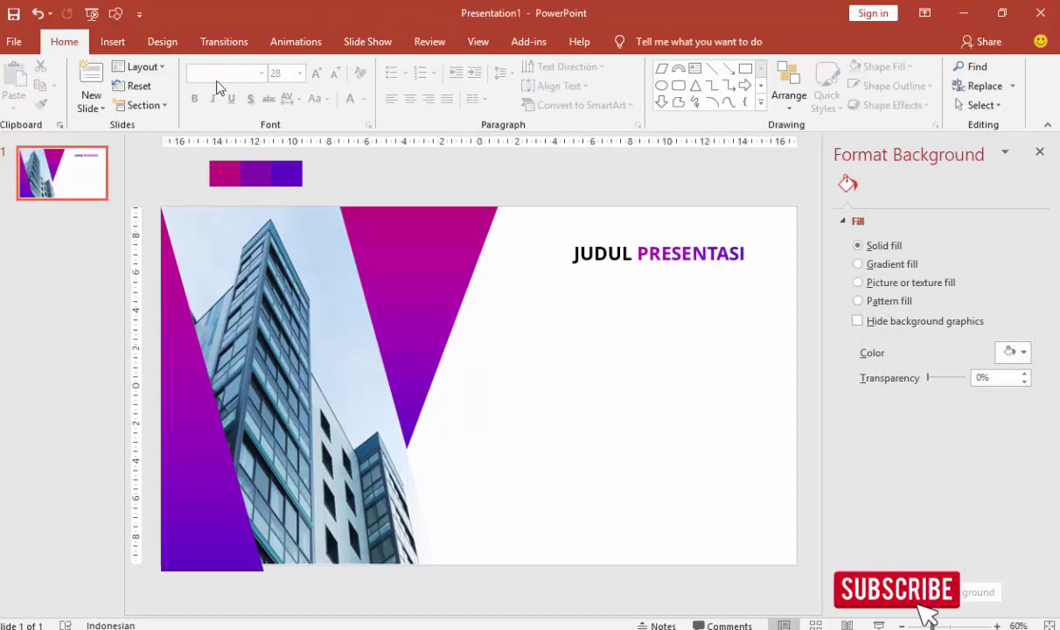
# Add a text box below the title filled with =rand() sample paragraphs, widened leftward.
pyautogui.click(113, 41)
pyautogui.click(670, 88)
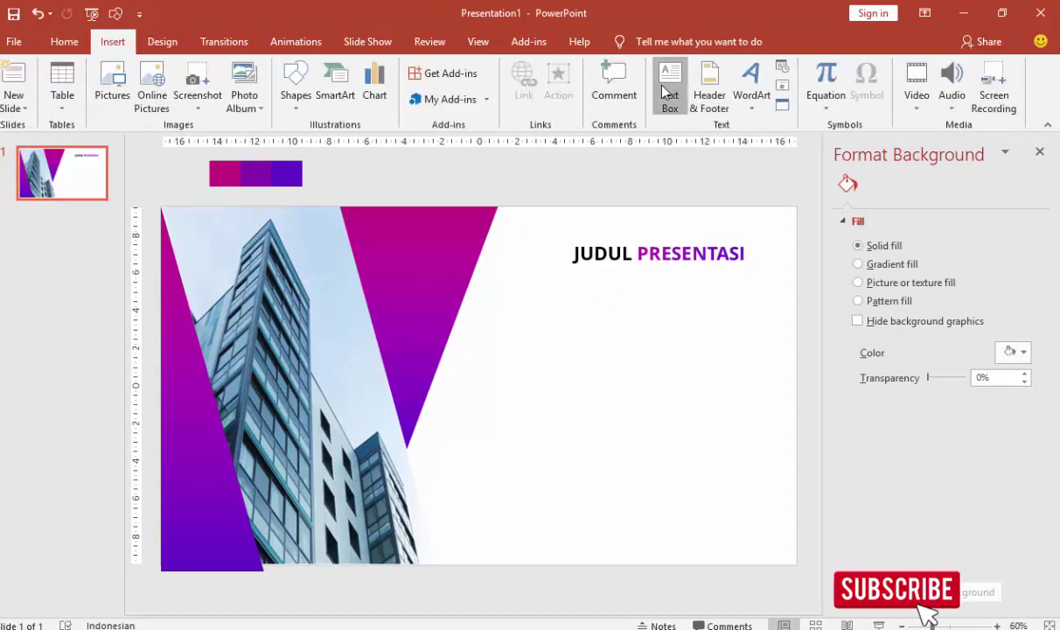
pyautogui.moveTo(753, 332); pyautogui.dragTo(772, 405)
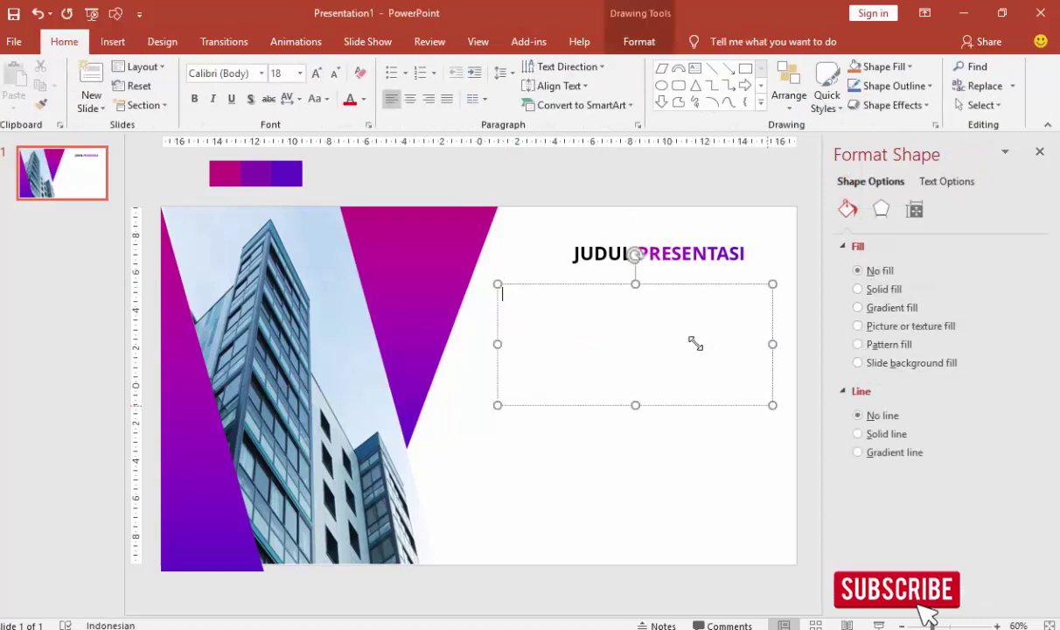
pyautogui.write('=rand')
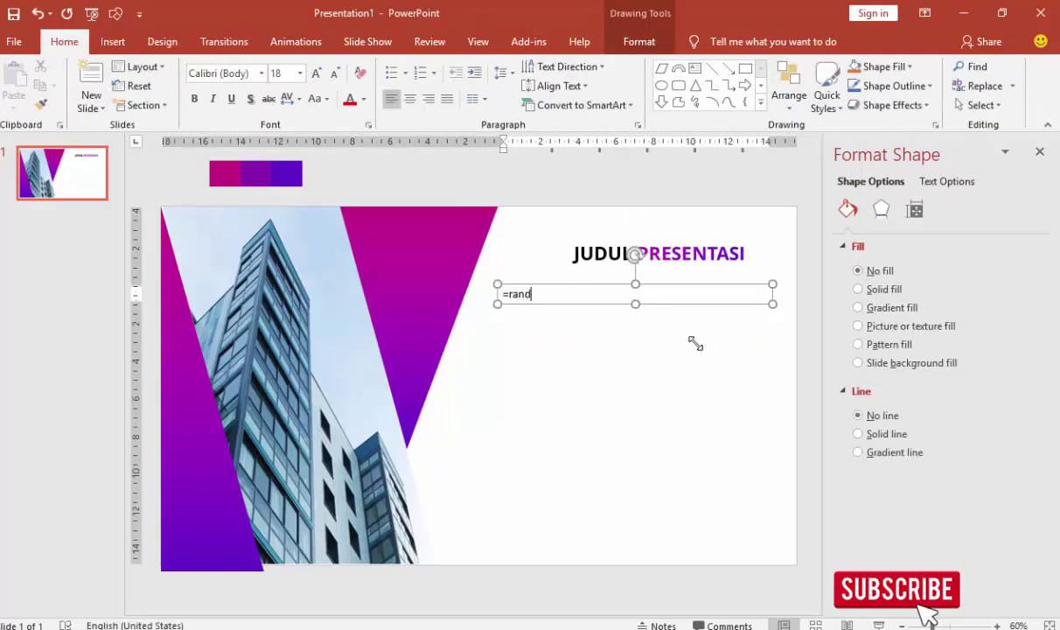
pyautogui.write('(')
pyautogui.press('Return')
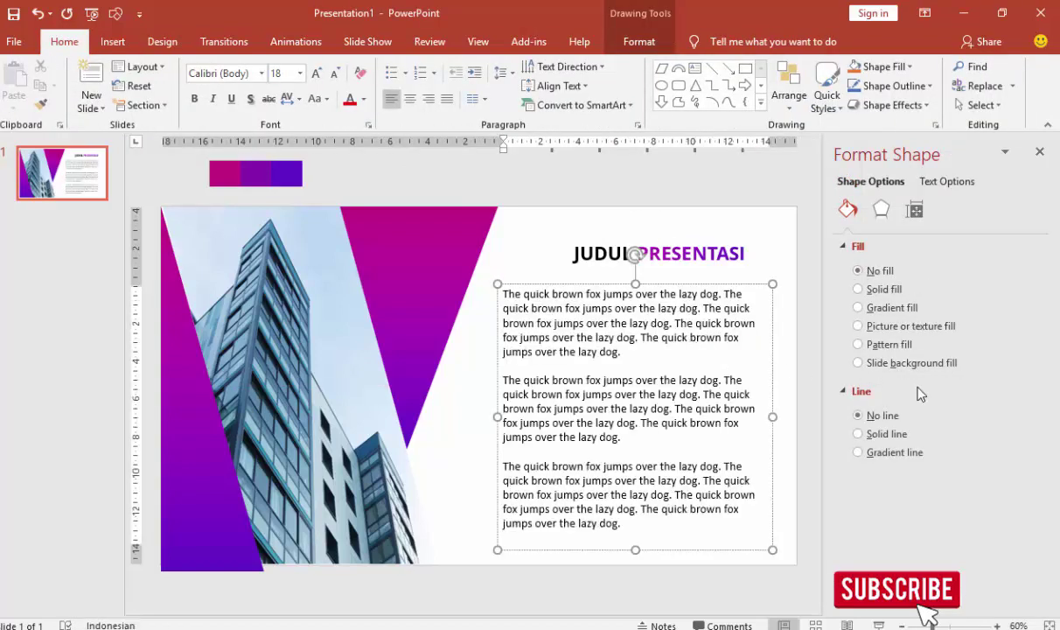
pyautogui.moveTo(497, 417); pyautogui.dragTo(488, 417)
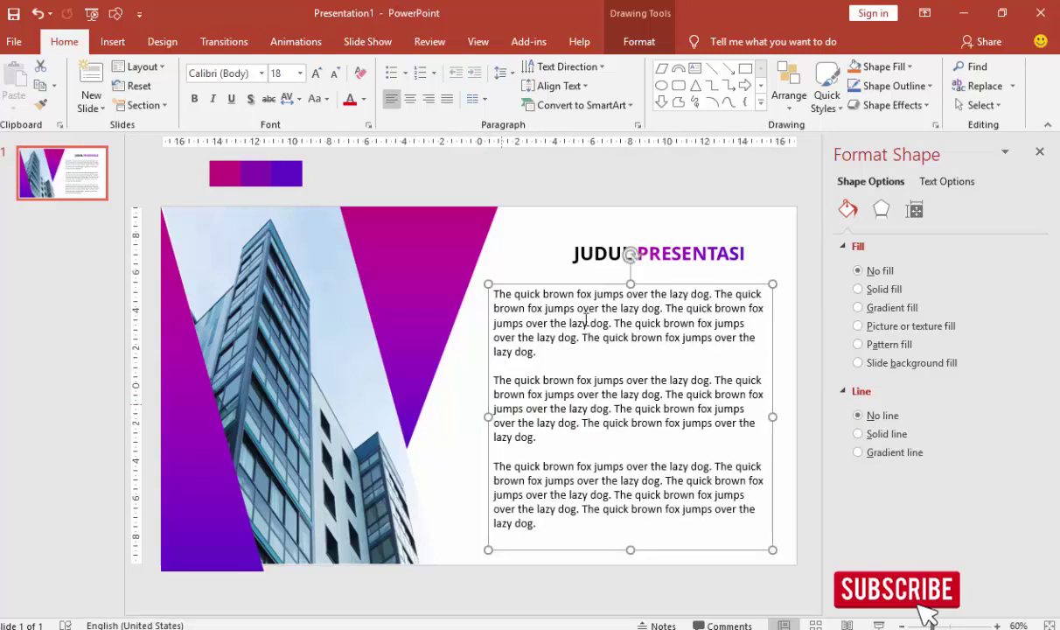
# Right-align the body text, colour it grey, and fine-tune the body and title positions.
pyautogui.click(429, 100)
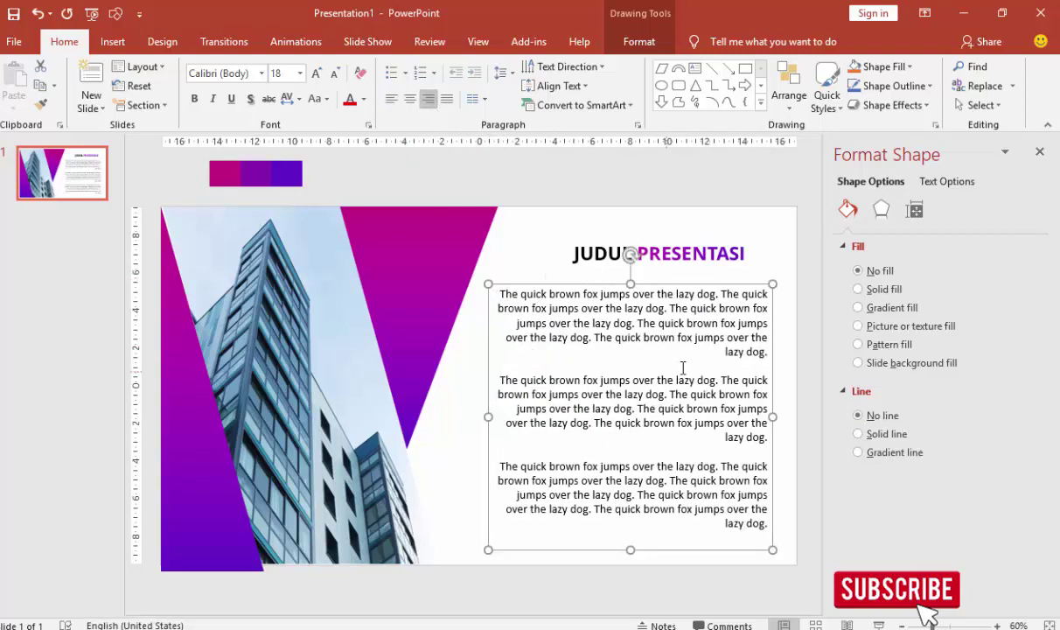
pyautogui.click(366, 99)
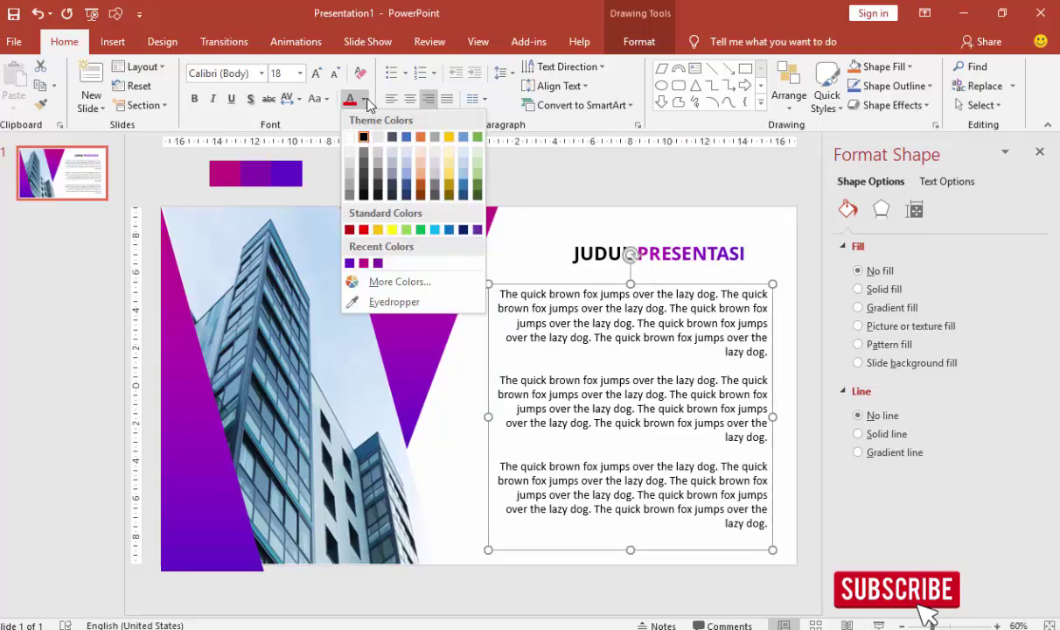
pyautogui.click(365, 169)
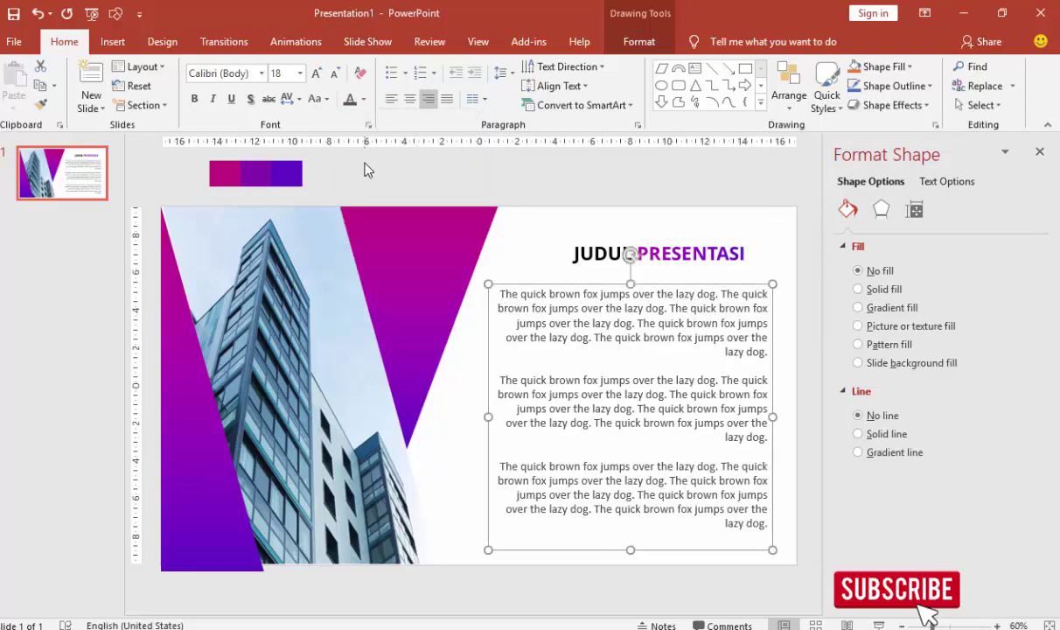
pyautogui.moveTo(774, 339); pyautogui.dragTo(763, 327)
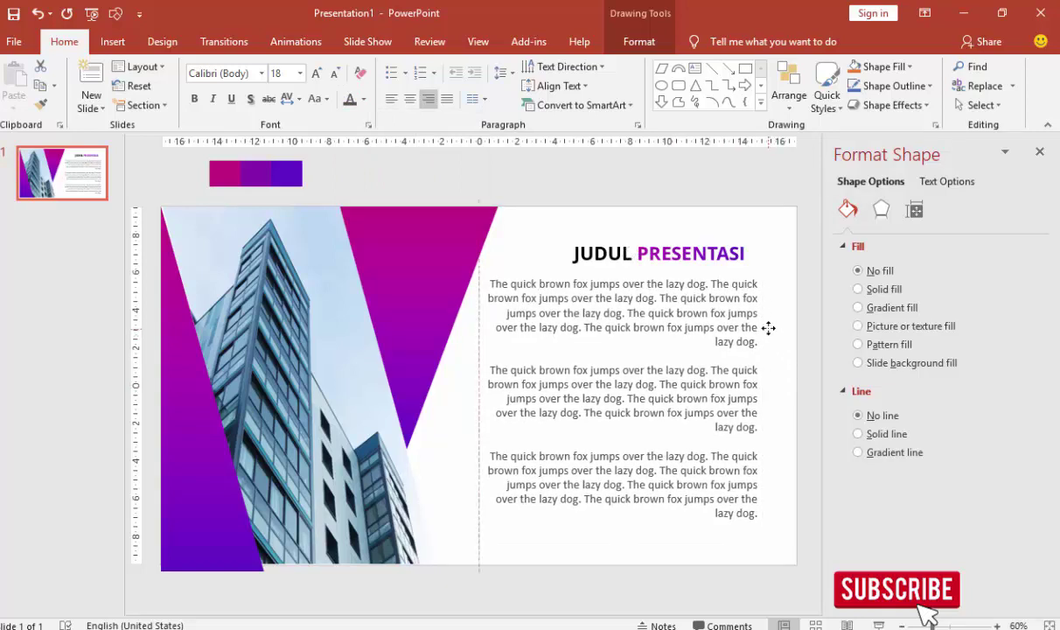
pyautogui.moveTo(704, 241); pyautogui.dragTo(710, 242)
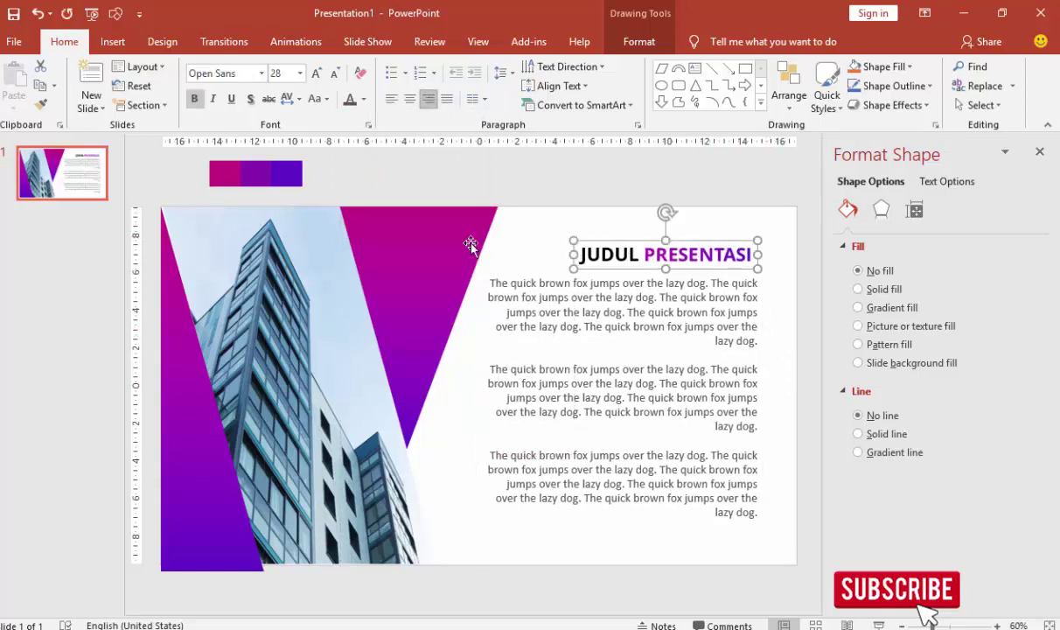
pyautogui.click(657, 521)
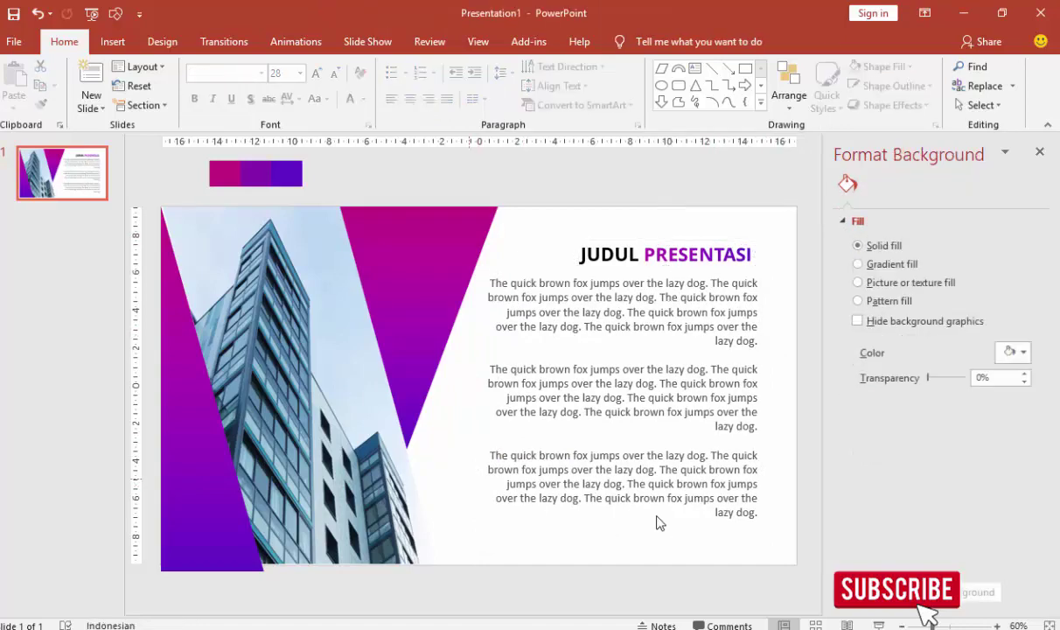
# Draw a rectangle in the bottom-right corner and delete its top-left point to make a triangle.
pyautogui.click(112, 41)
pyautogui.click(298, 90)
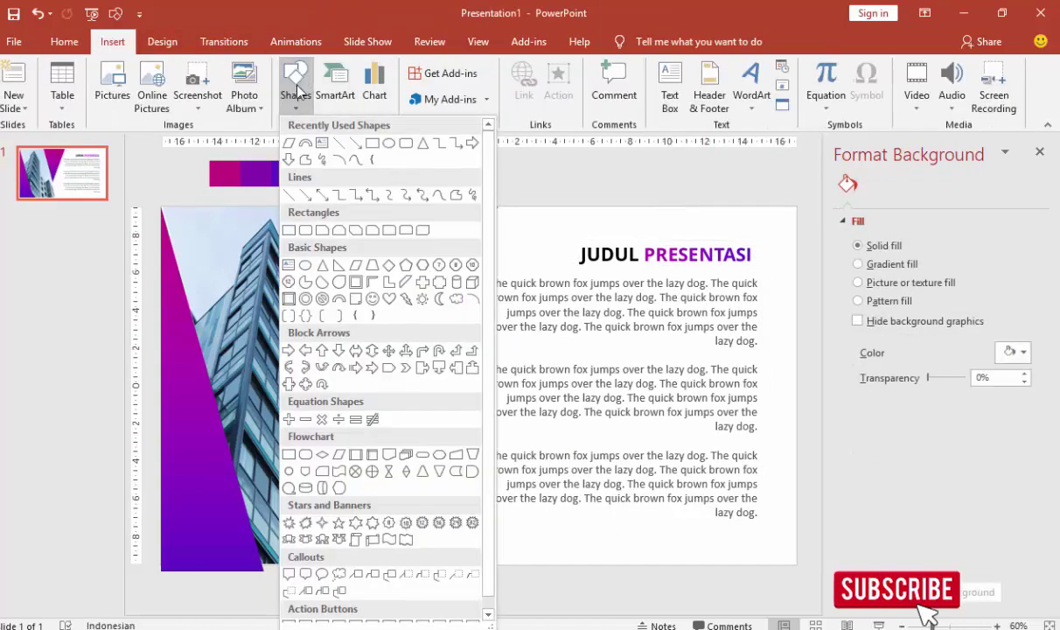
pyautogui.click(372, 142)
pyautogui.moveTo(702, 480)
pyautogui.mouseDown()
pyautogui.moveTo(773, 520)
pyautogui.moveTo(796, 564)
pyautogui.mouseUp()
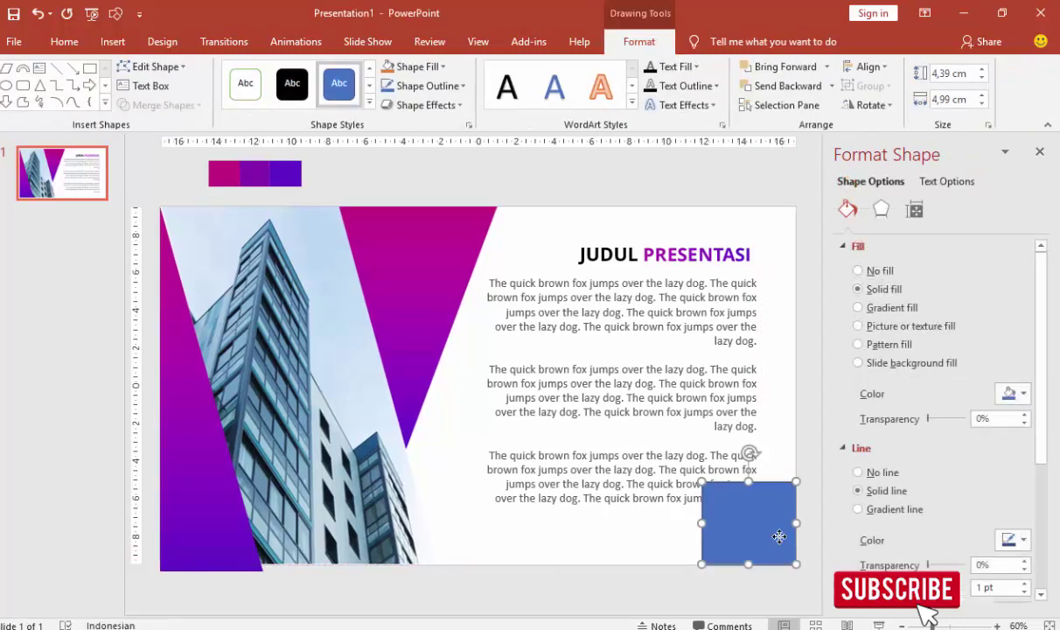
pyautogui.rightClick(785, 551)
pyautogui.click(796, 322)
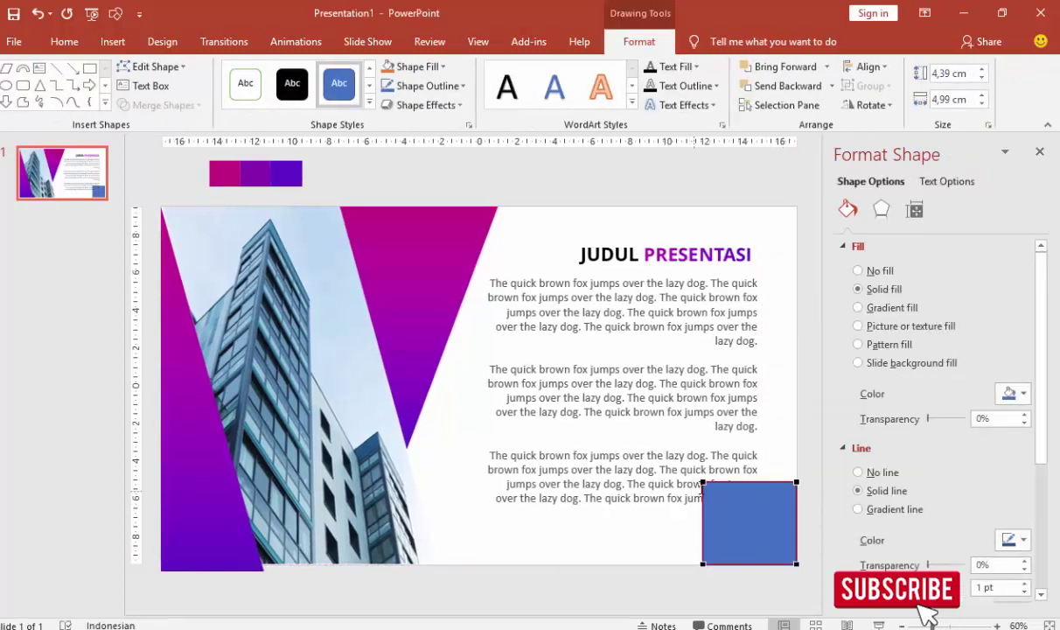
pyautogui.rightClick(702, 481)
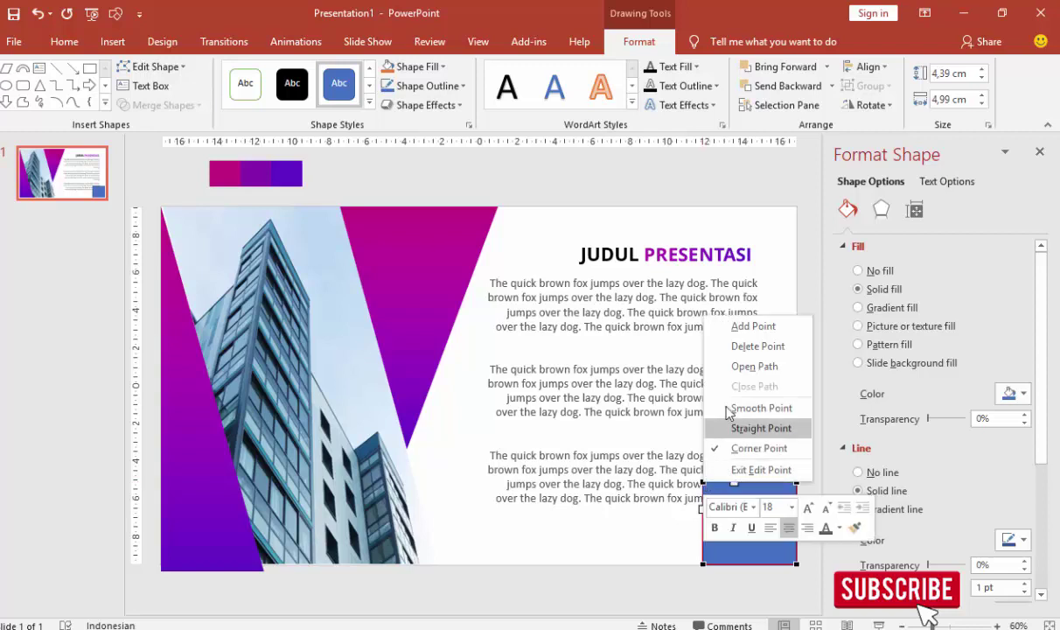
pyautogui.click(726, 348)
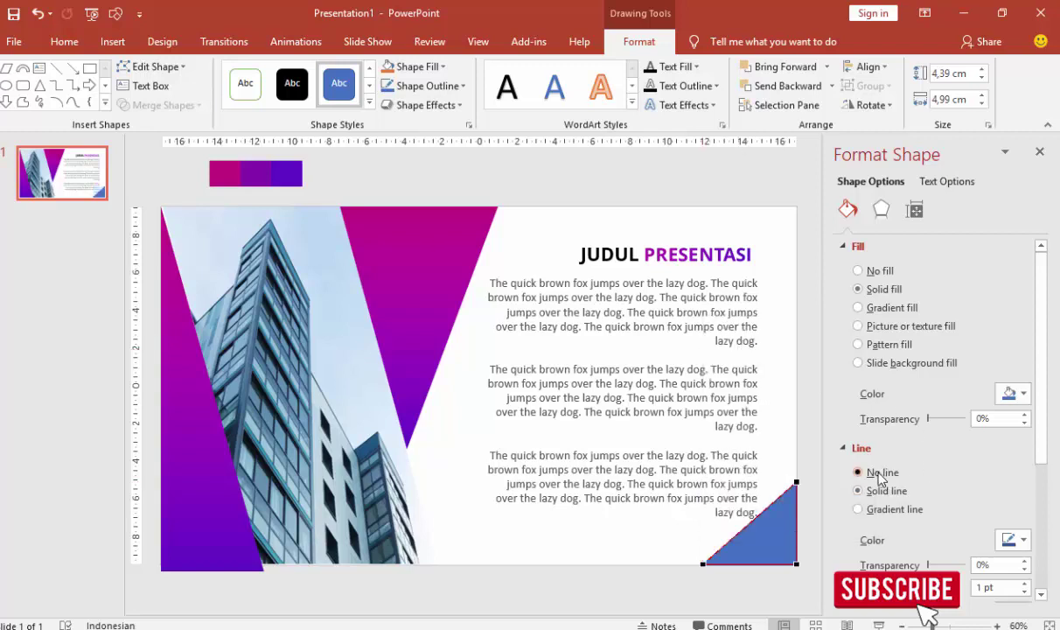
# Remove the triangle's outline and give it a 270° linear gradient fill.
pyautogui.click(857, 473)
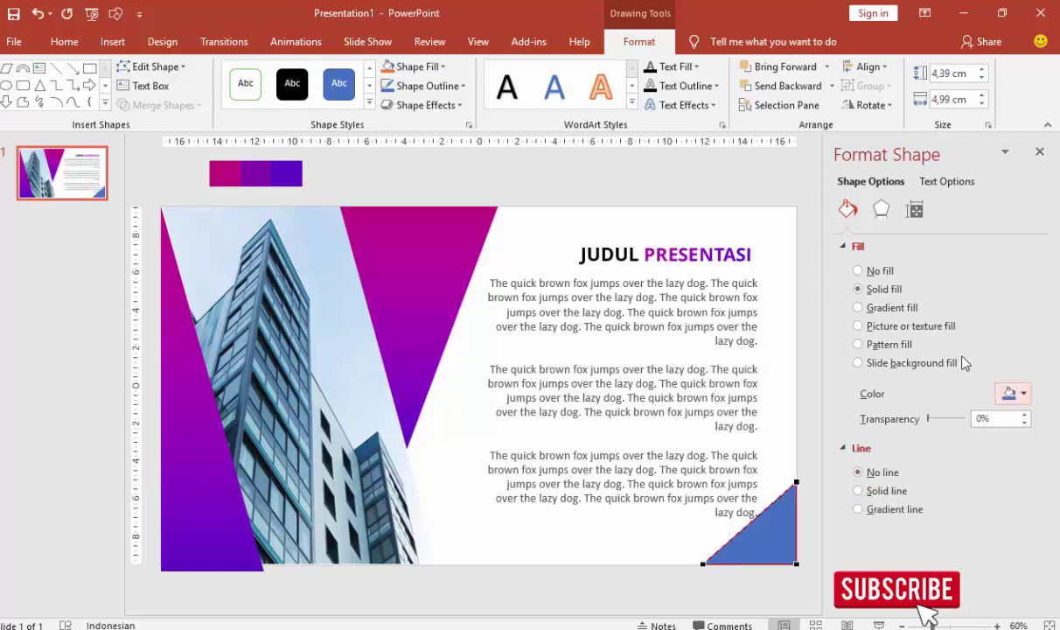
pyautogui.click(896, 308)
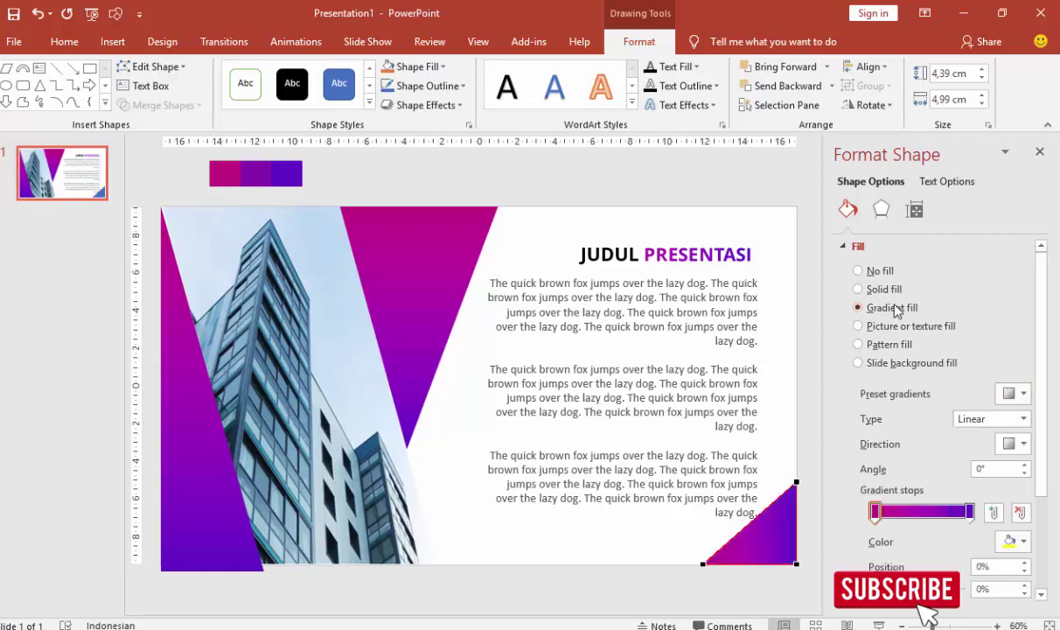
pyautogui.click(1014, 444)
pyautogui.click(925, 510)
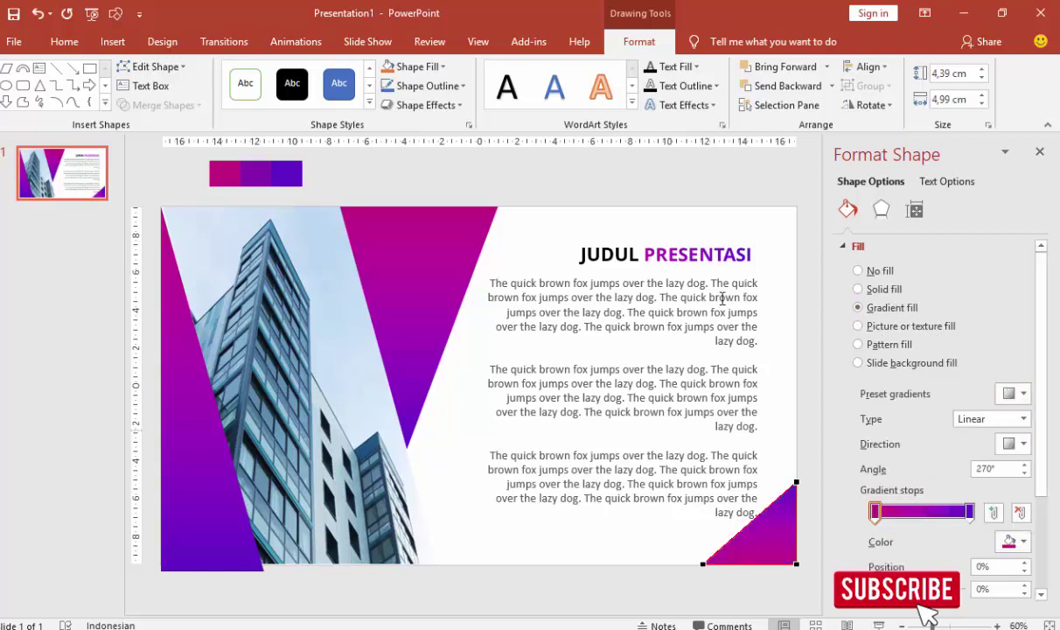
pyautogui.click(675, 189)
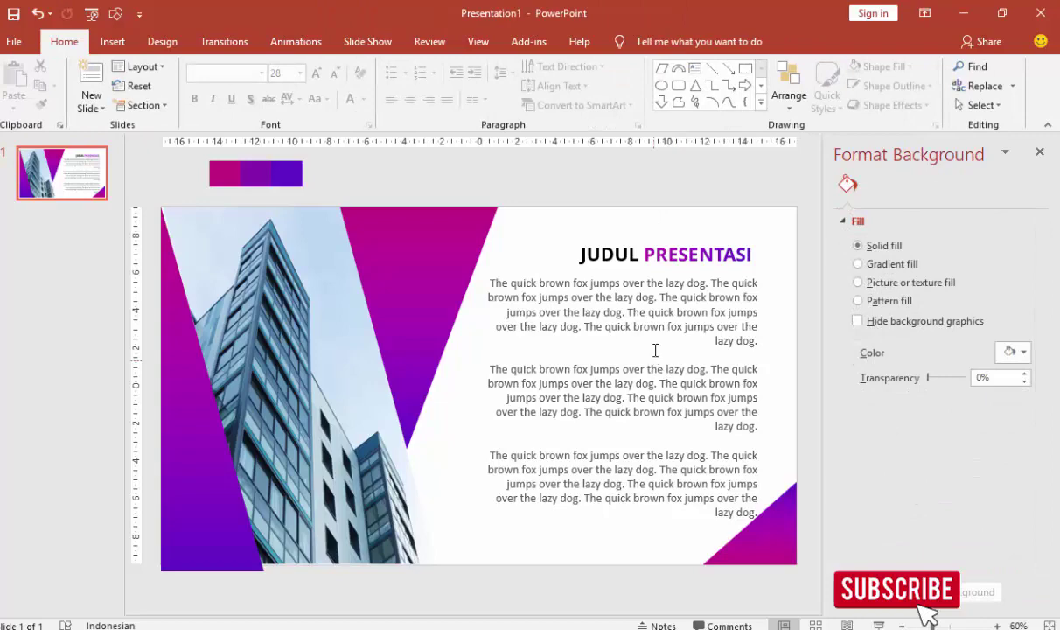
# Play slide 1 as a full-screen slide show, exit back to editing, and right-click below slide 1's thumbnail.
pyautogui.press('F5')
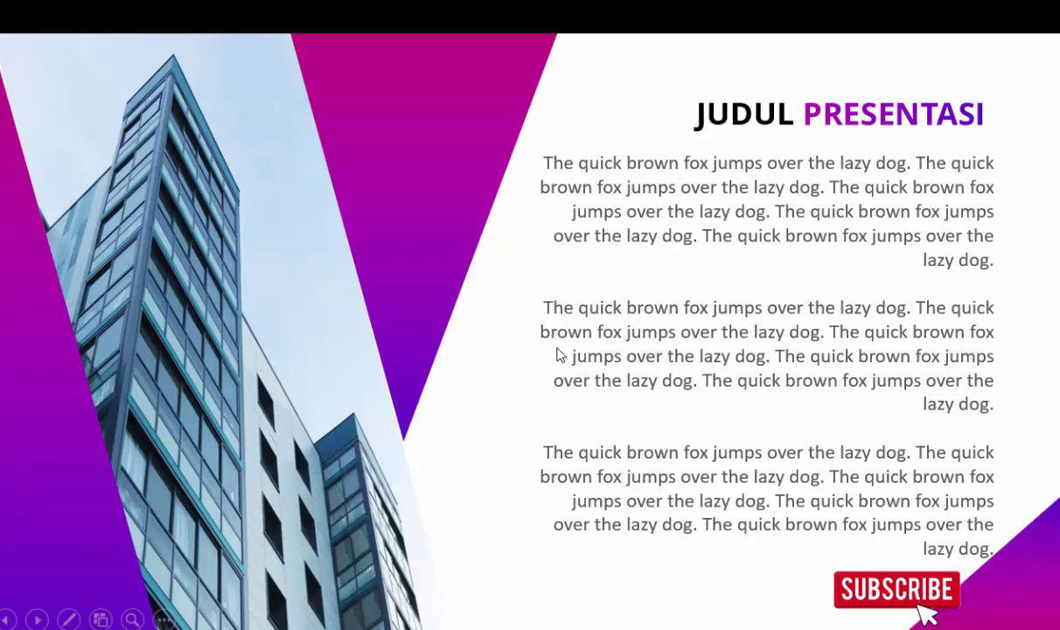
pyautogui.press('Escape')
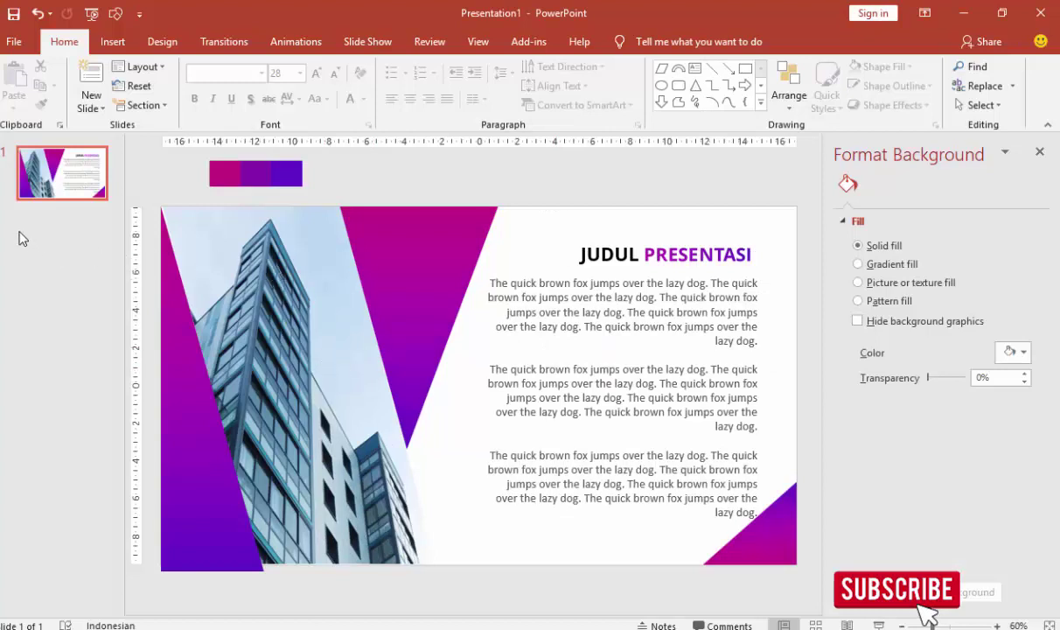
pyautogui.rightClick(47, 207)
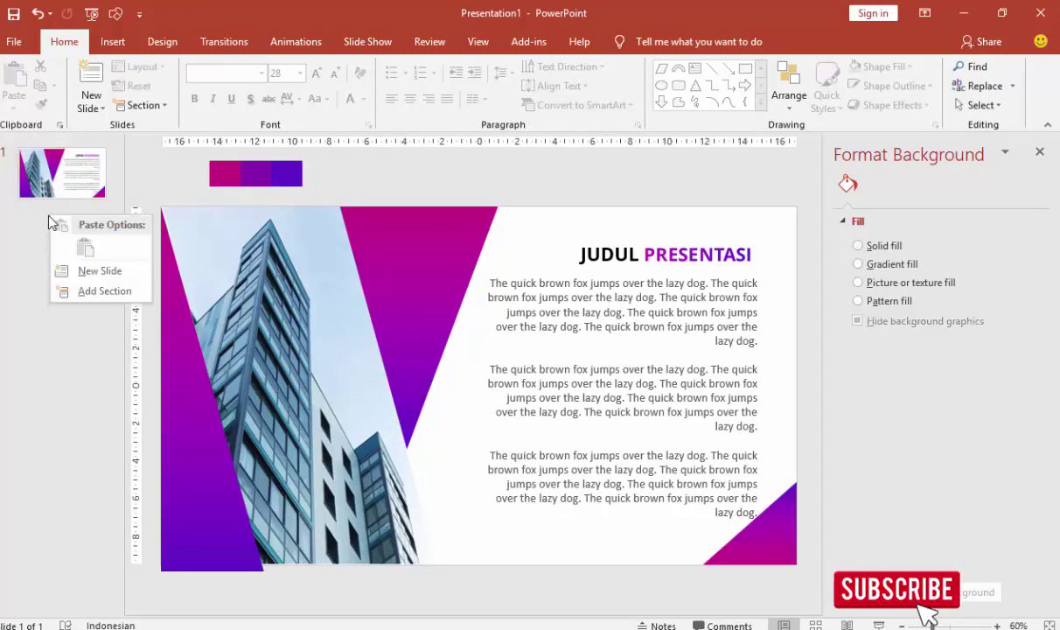
# Add a new slide 2 and delete its title and content placeholders.
pyautogui.click(73, 273)
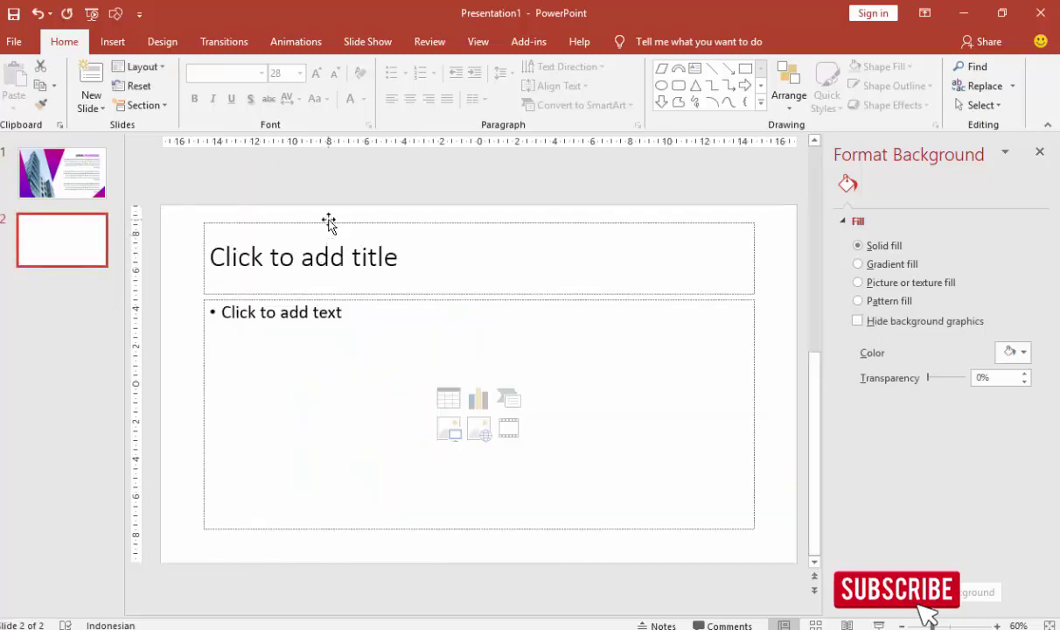
pyautogui.click(329, 223)
pyautogui.press('Delete')
pyautogui.click(331, 297)
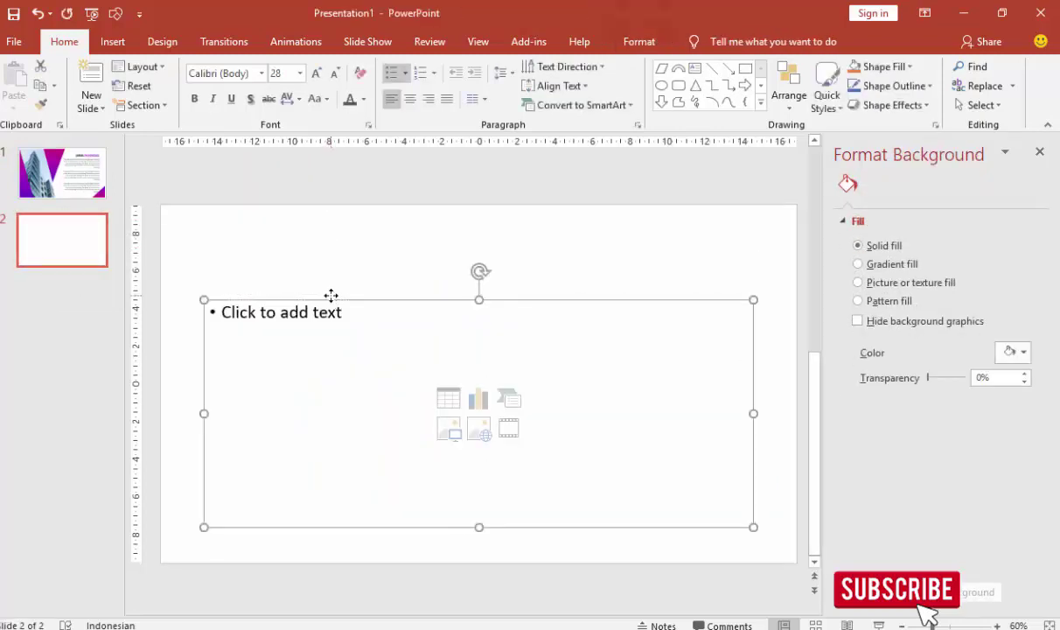
pyautogui.press('Delete')
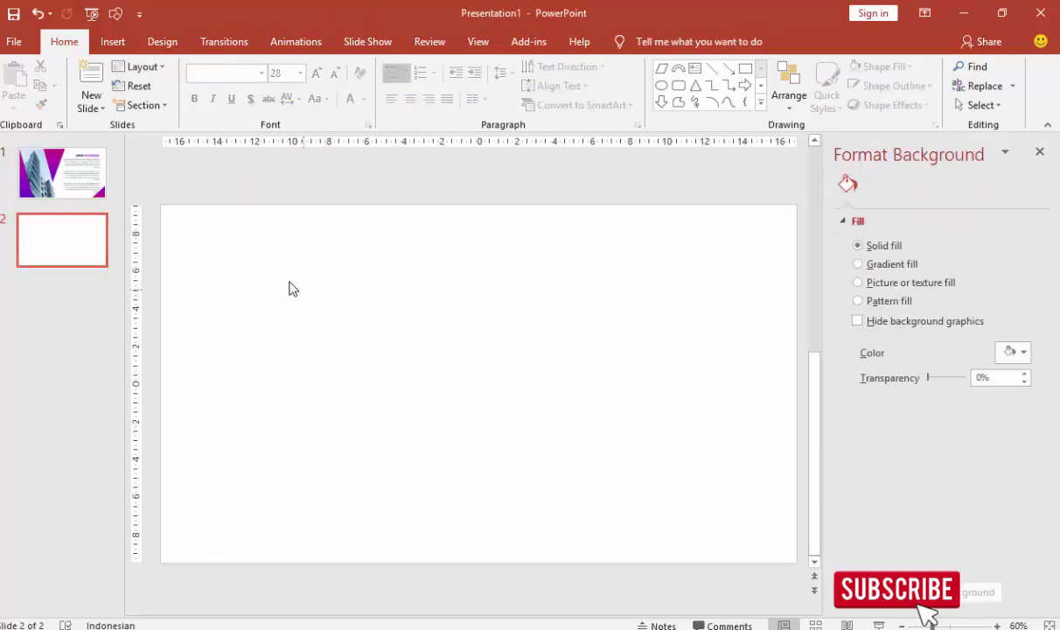
# Draw a parallelogram near the left edge, tilt it, narrow it to 6.94 cm, and adjust its slant.
pyautogui.click(112, 41)
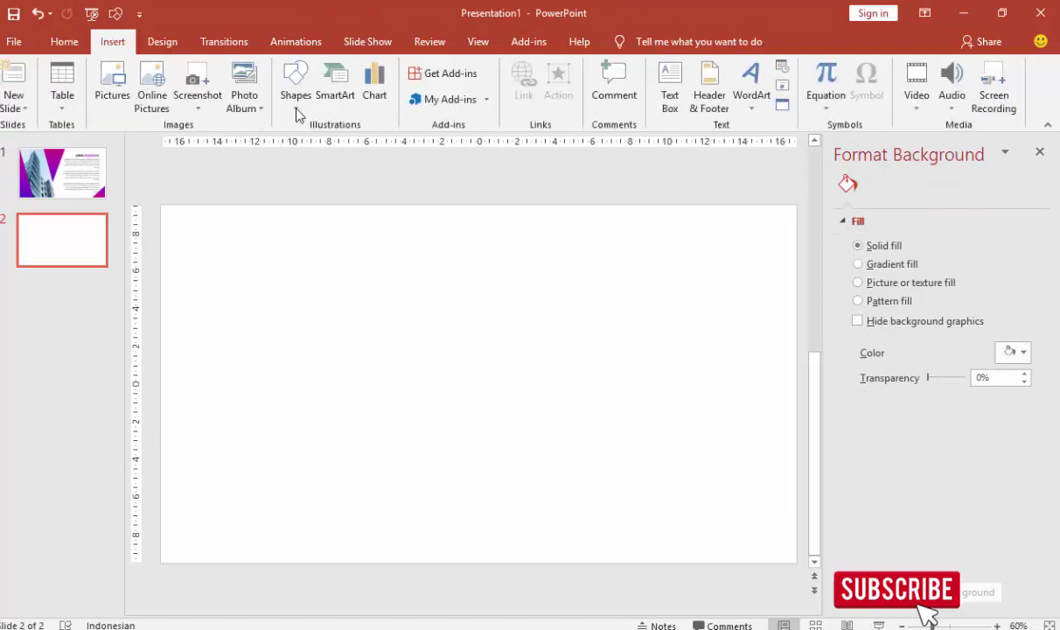
pyautogui.click(296, 92)
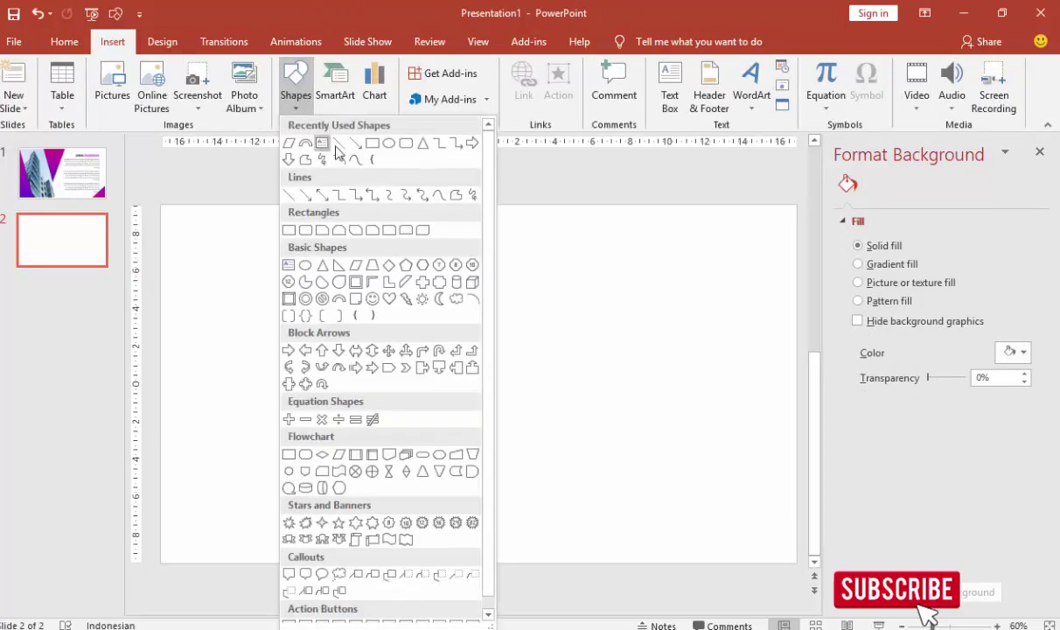
pyautogui.click(291, 143)
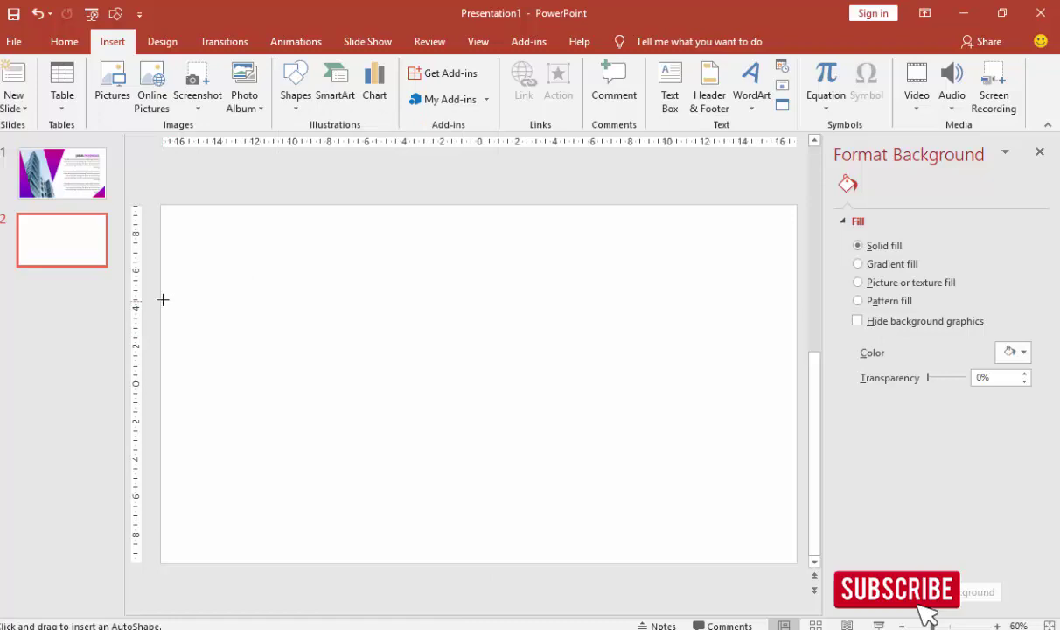
pyautogui.moveTo(161, 297)
pyautogui.mouseDown()
pyautogui.moveTo(263, 342)
pyautogui.moveTo(308, 326)
pyautogui.mouseUp()
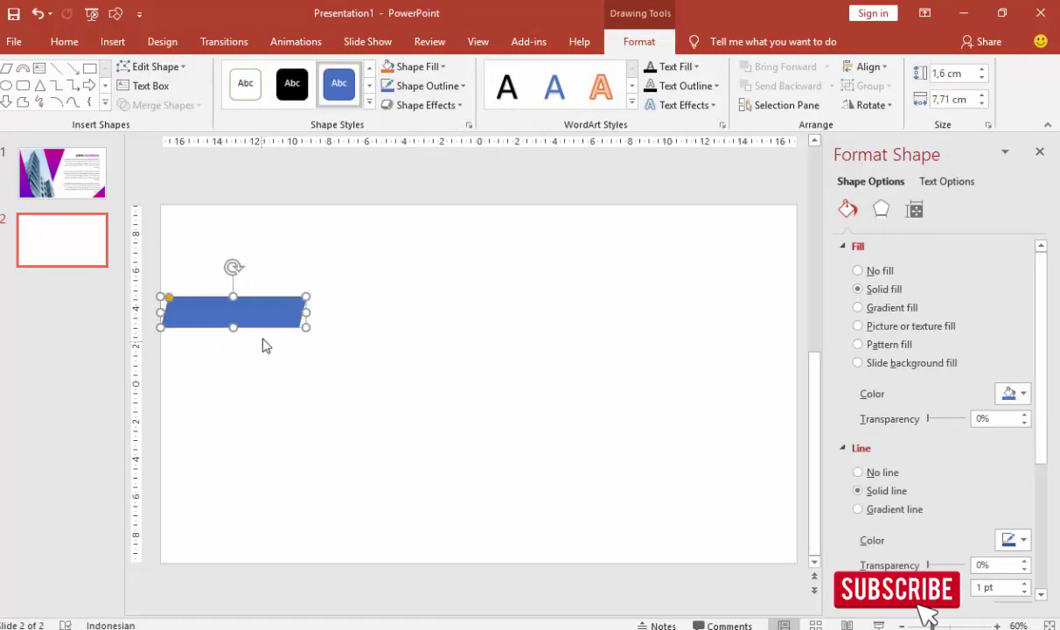
pyautogui.moveTo(233, 267); pyautogui.dragTo(221, 271)
pyautogui.moveTo(301, 286); pyautogui.dragTo(287, 290)
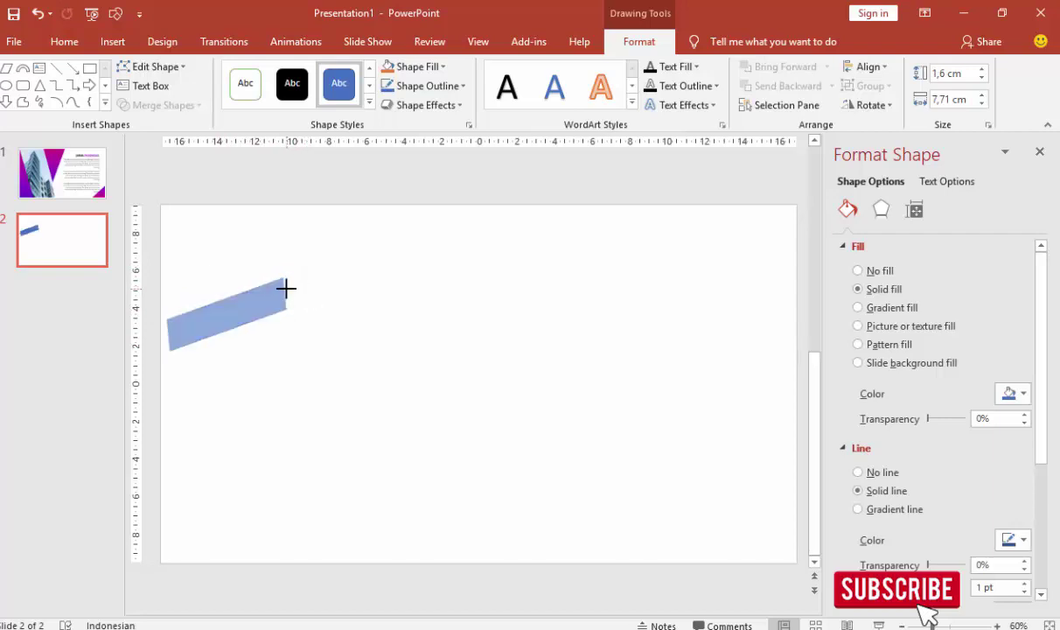
pyautogui.moveTo(235, 312); pyautogui.dragTo(229, 316)
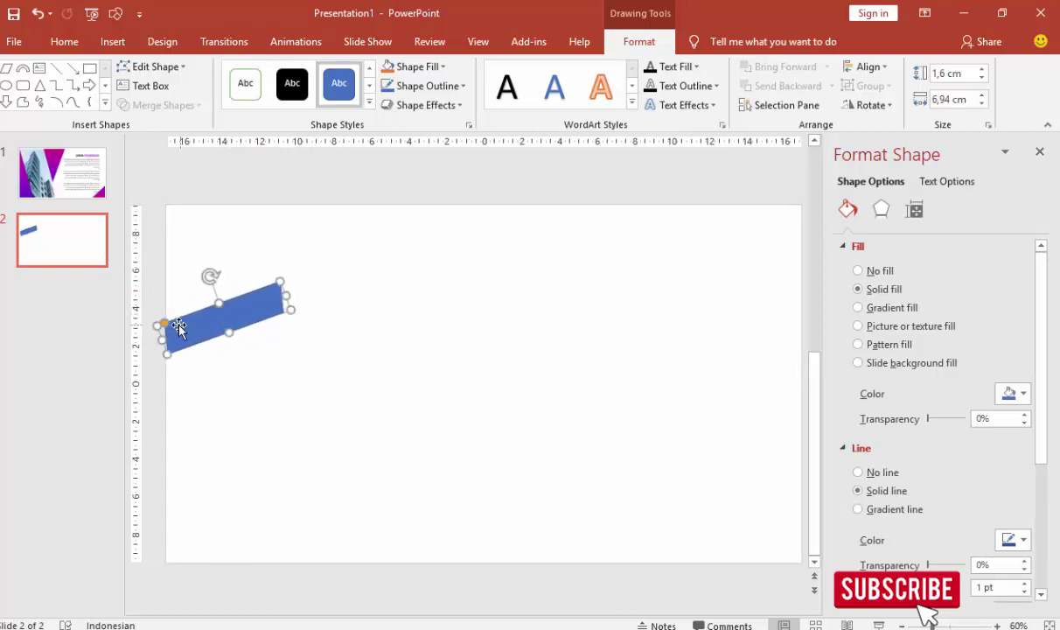
pyautogui.moveTo(165, 325); pyautogui.dragTo(194, 336)
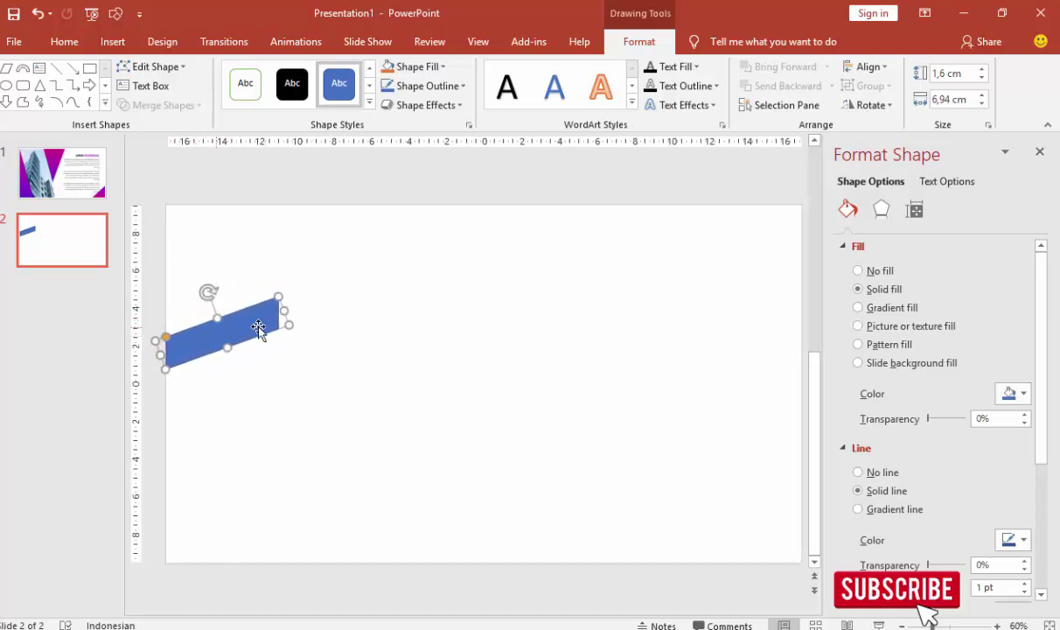
# Remove the parallelogram's outline and fill it magenta.
pyautogui.click(888, 475)
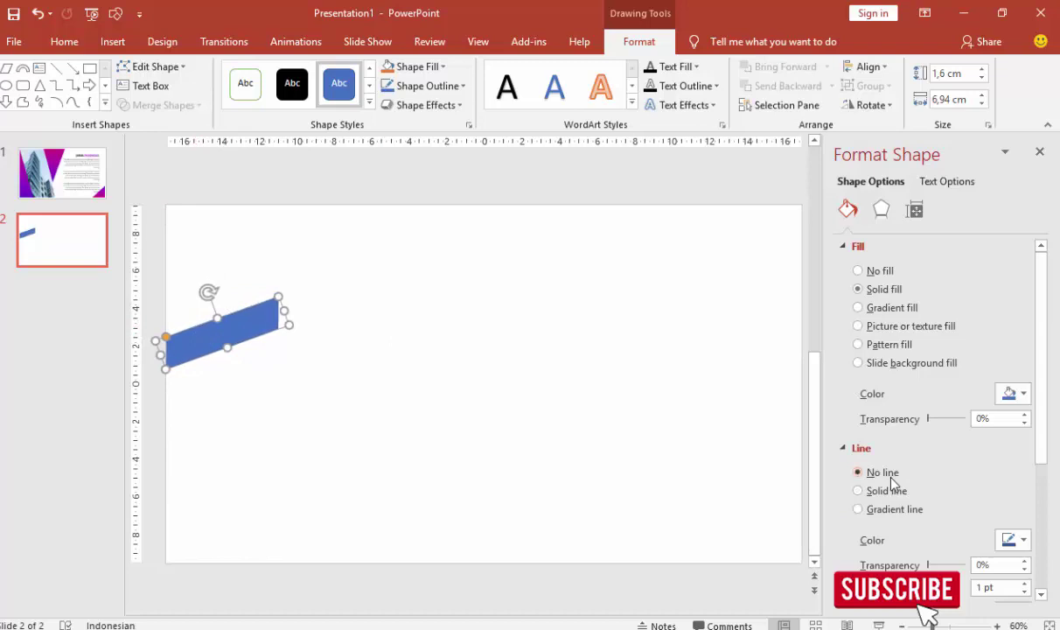
pyautogui.click(1009, 395)
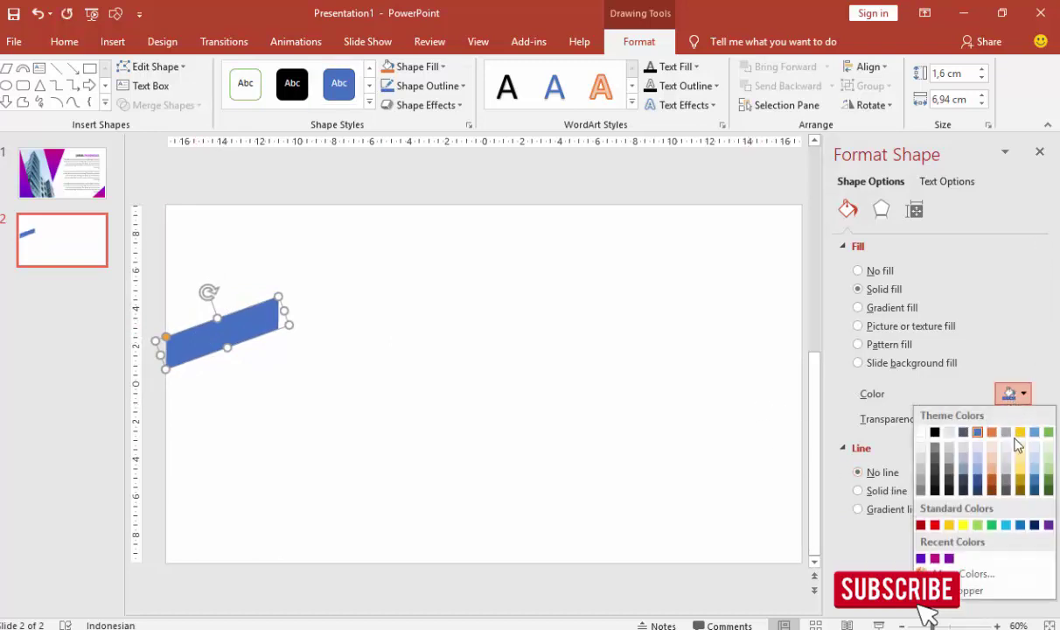
pyautogui.click(935, 558)
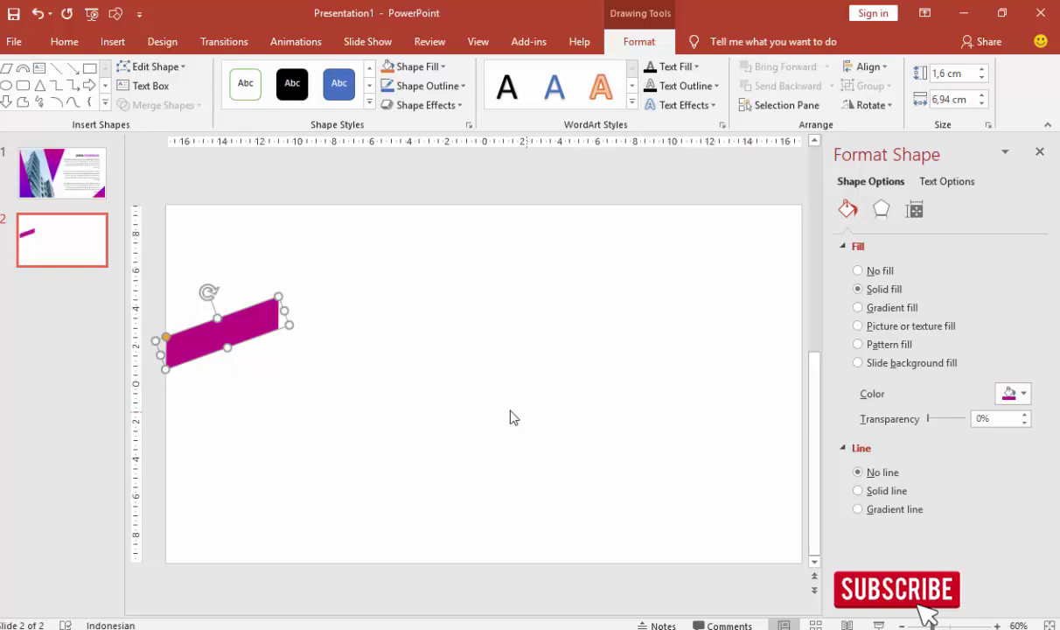
# Stack two copies below the stripe, coloured purple and violet.
pyautogui.moveTo(259, 313); pyautogui.dragTo(258, 346)
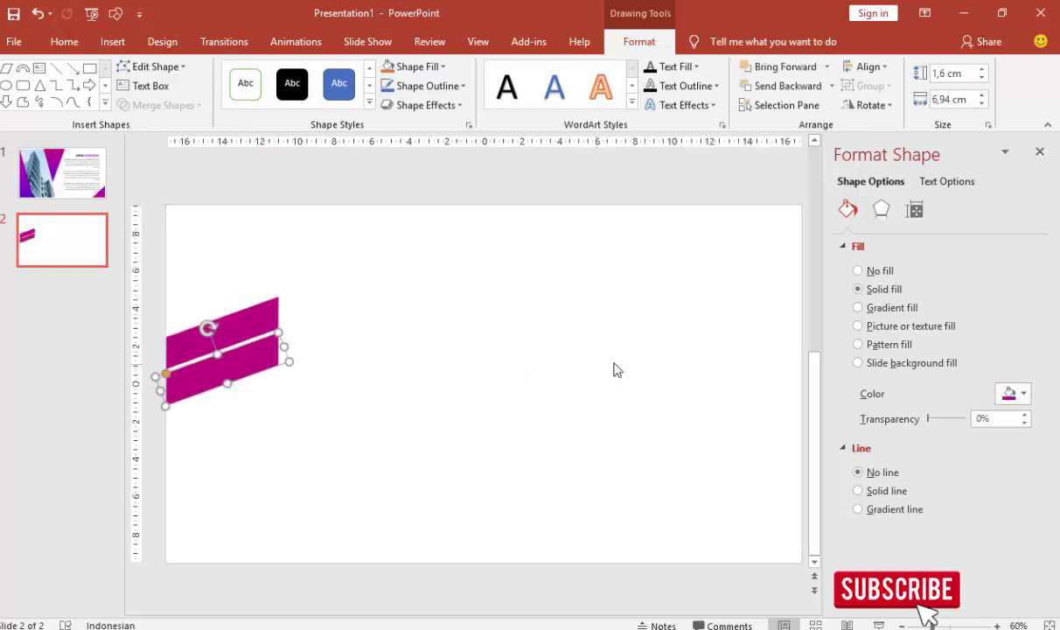
pyautogui.click(1021, 394)
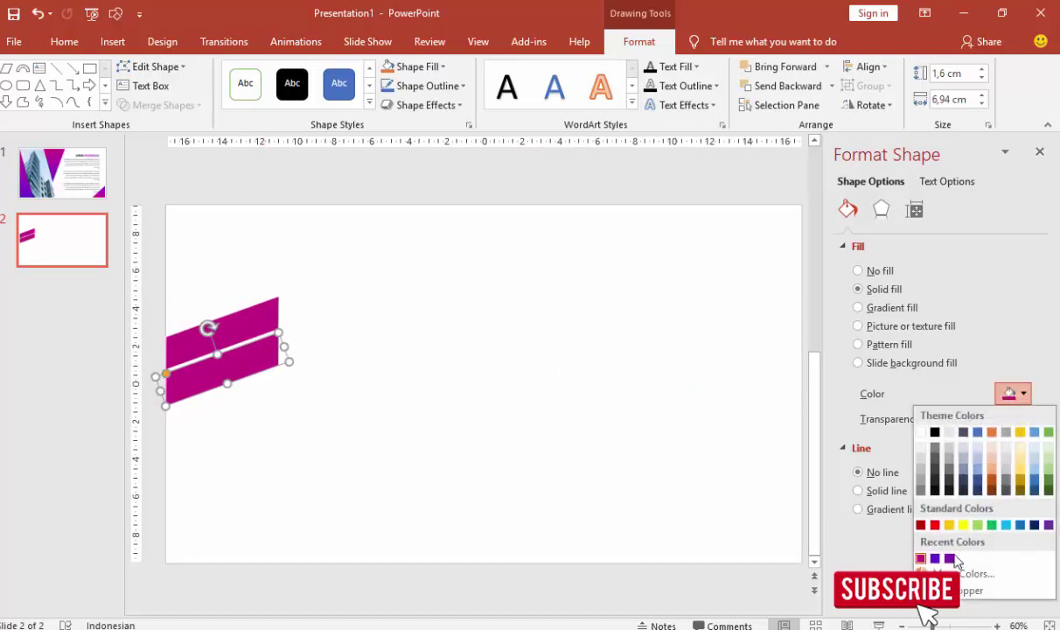
pyautogui.click(952, 558)
pyautogui.hotkey('ctrl', 'd')
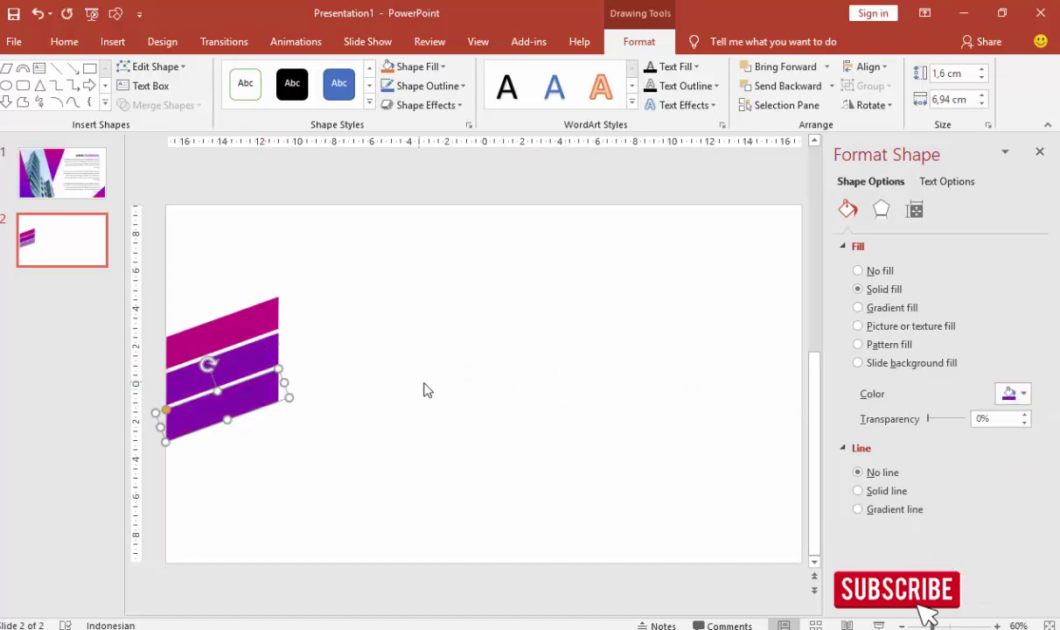
pyautogui.click(1008, 396)
pyautogui.click(937, 560)
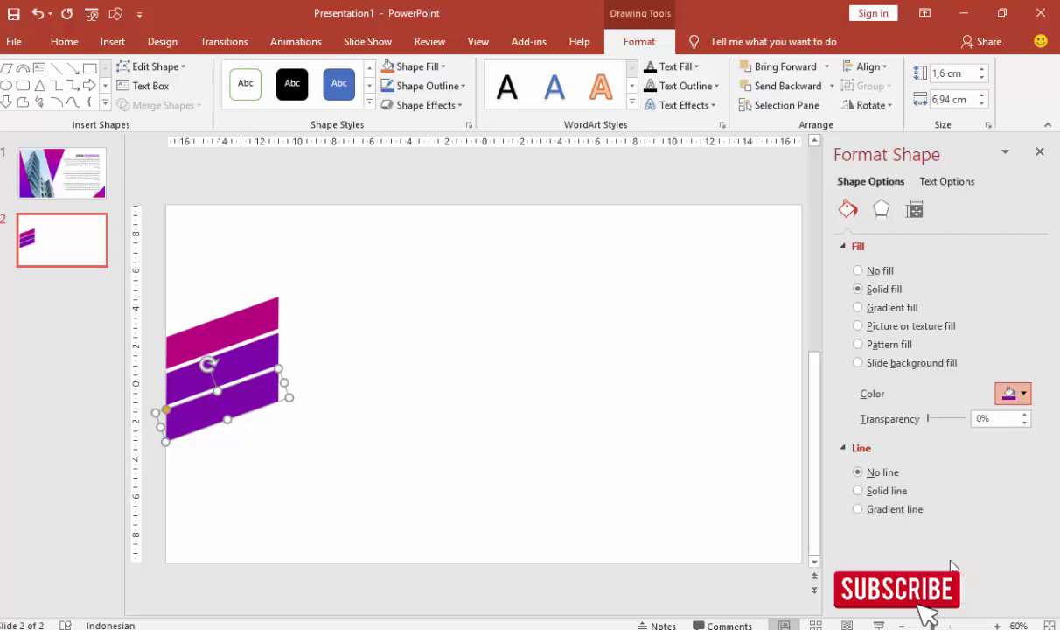
# Select all three stripes together.
pyautogui.click(579, 414)
pyautogui.click(265, 353)
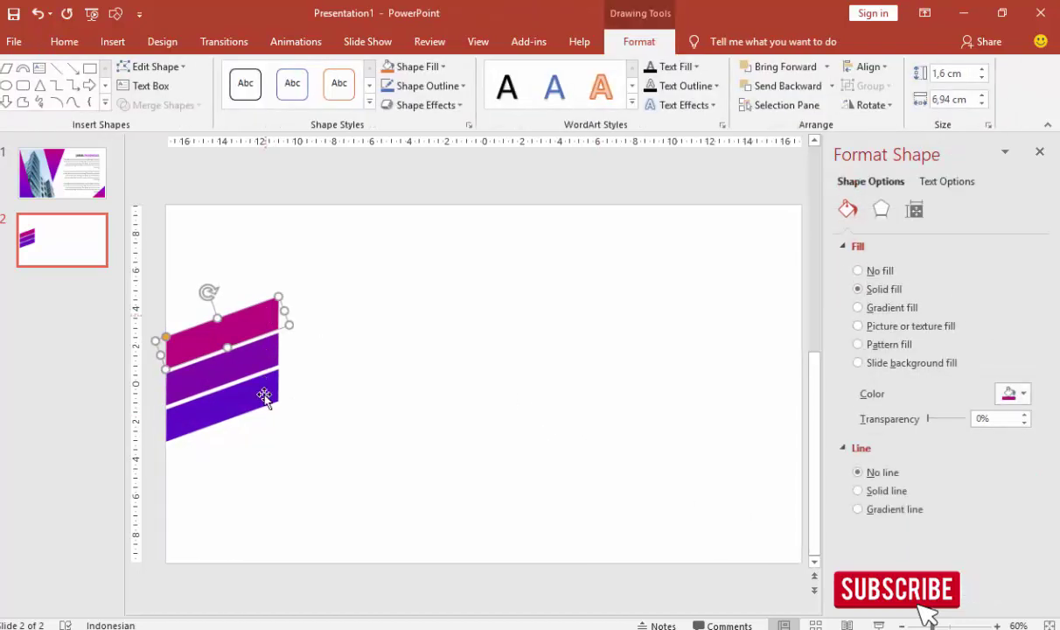
pyautogui.keyDown('shift'); pyautogui.click(258, 363); pyautogui.keyUp('shift')
pyautogui.keyDown('shift'); pyautogui.click(258, 394); pyautogui.keyUp('shift')
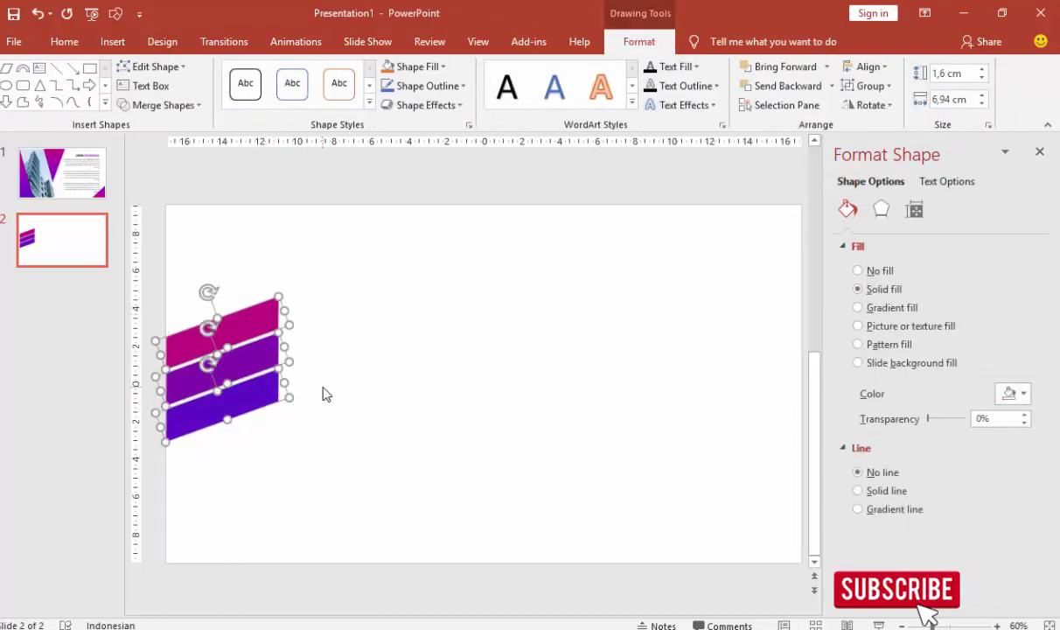
# Copy the three stripes, flip the copy horizontally, and place it against the right edge.
pyautogui.moveTo(241, 372); pyautogui.dragTo(490, 373)
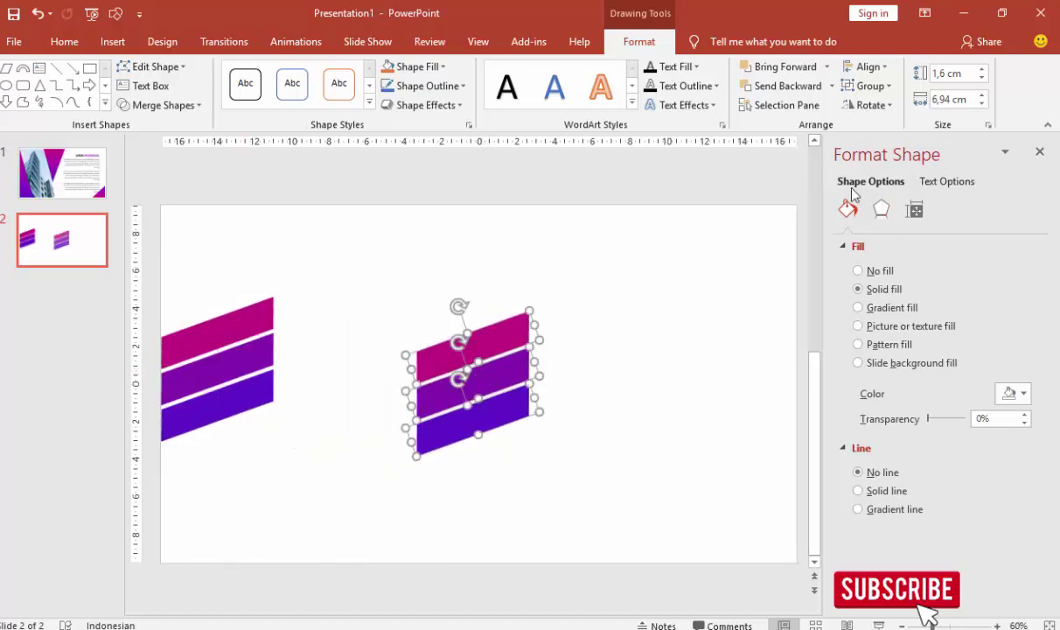
pyautogui.click(868, 106)
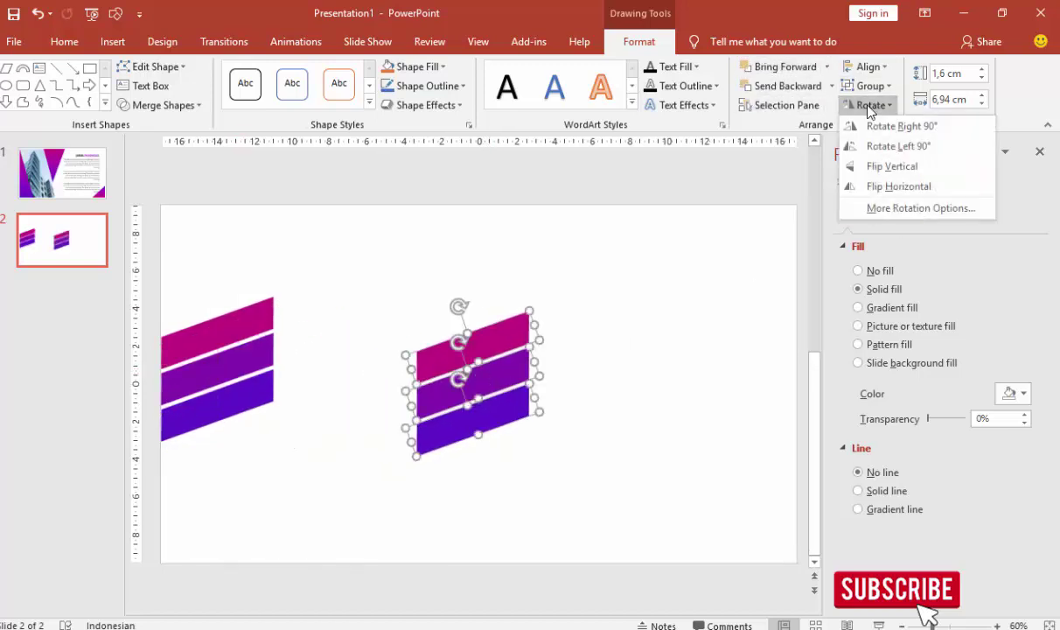
pyautogui.click(879, 187)
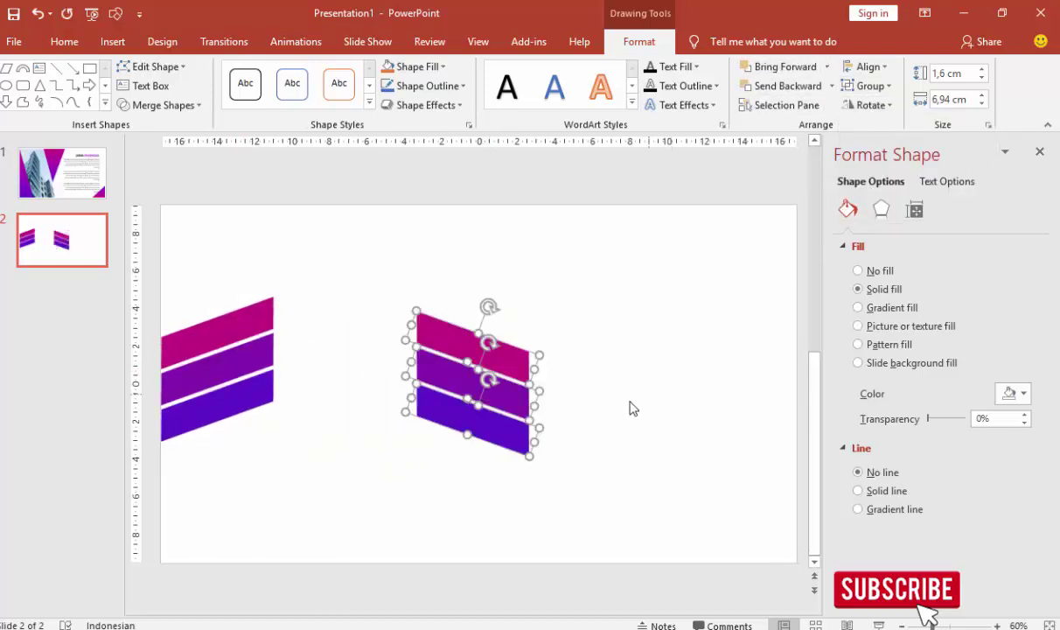
pyautogui.moveTo(490, 348); pyautogui.dragTo(777, 343)
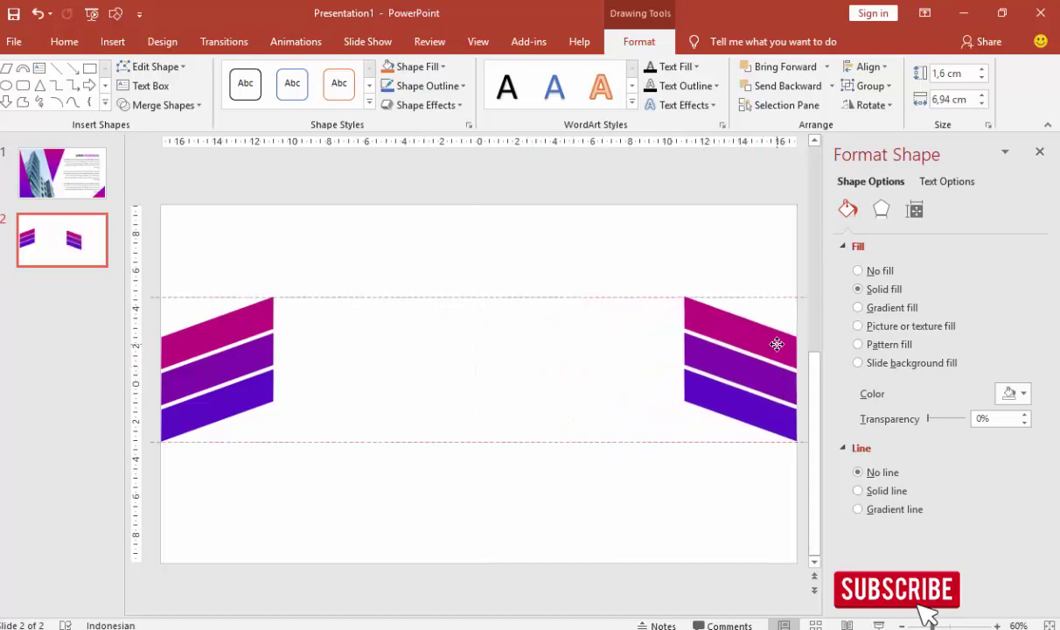
pyautogui.click(366, 380)
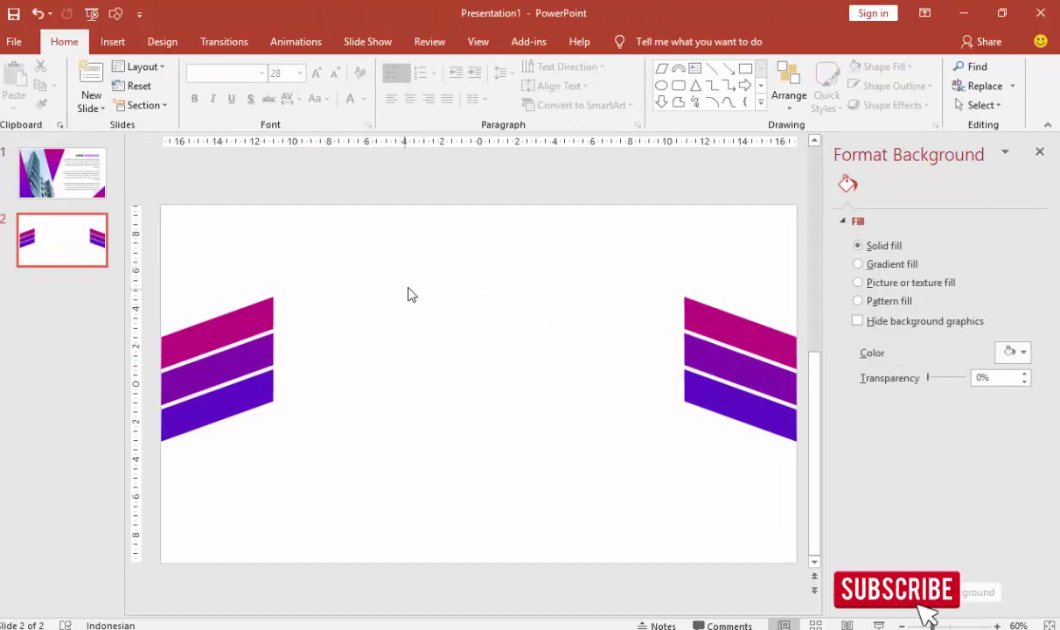
# Draw a large block arc just left of the slide centre.
pyautogui.click(112, 44)
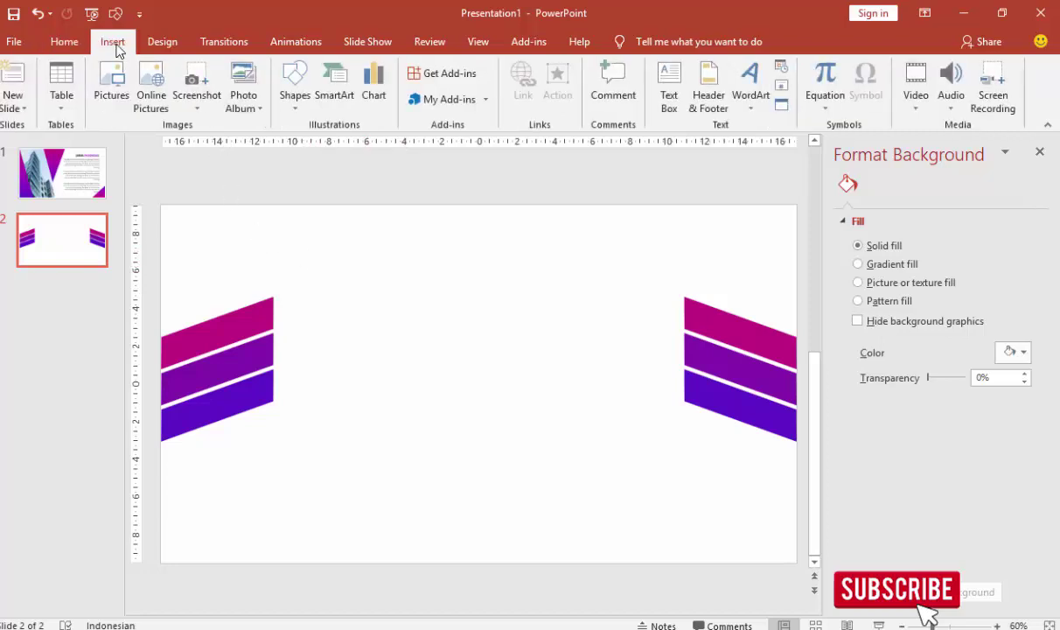
pyautogui.click(295, 80)
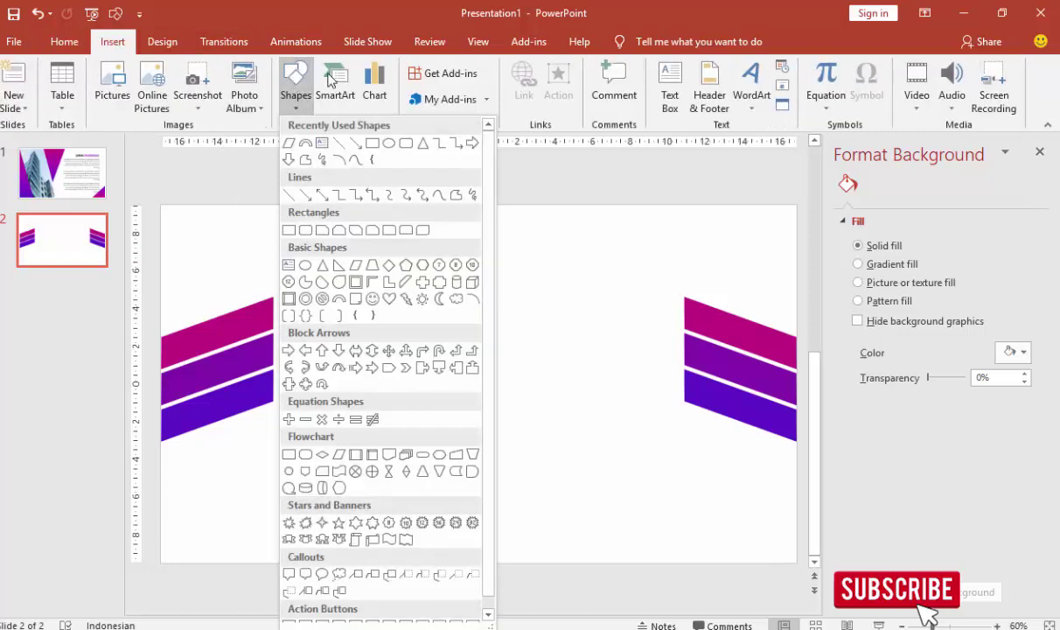
pyautogui.click(297, 143)
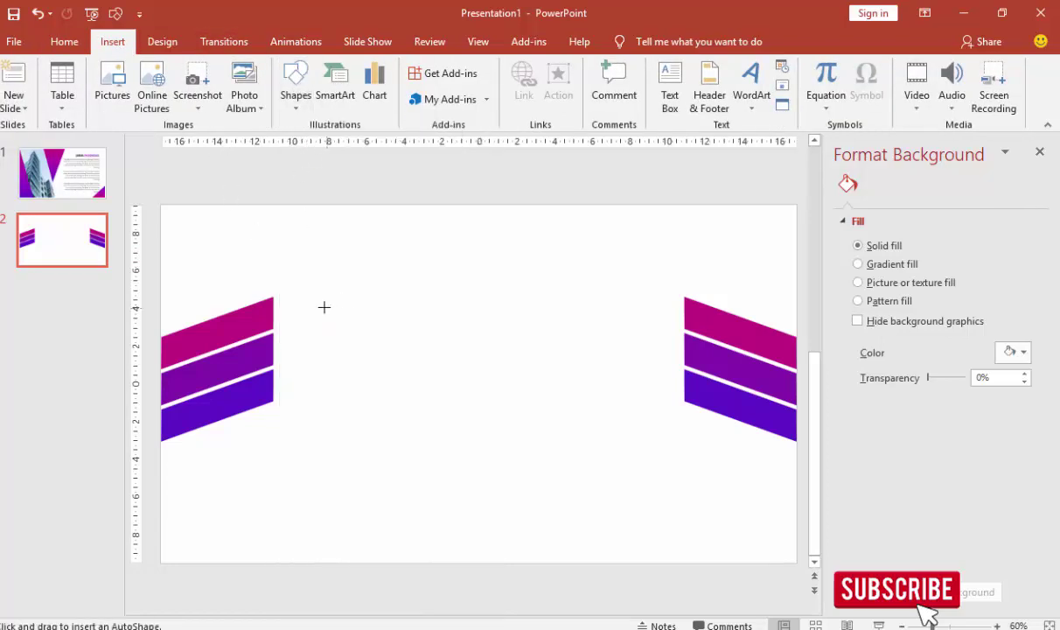
pyautogui.moveTo(369, 322)
pyautogui.mouseDown()
pyautogui.moveTo(463, 361)
pyautogui.moveTo(465, 371)
pyautogui.moveTo(452, 369)
pyautogui.mouseUp()
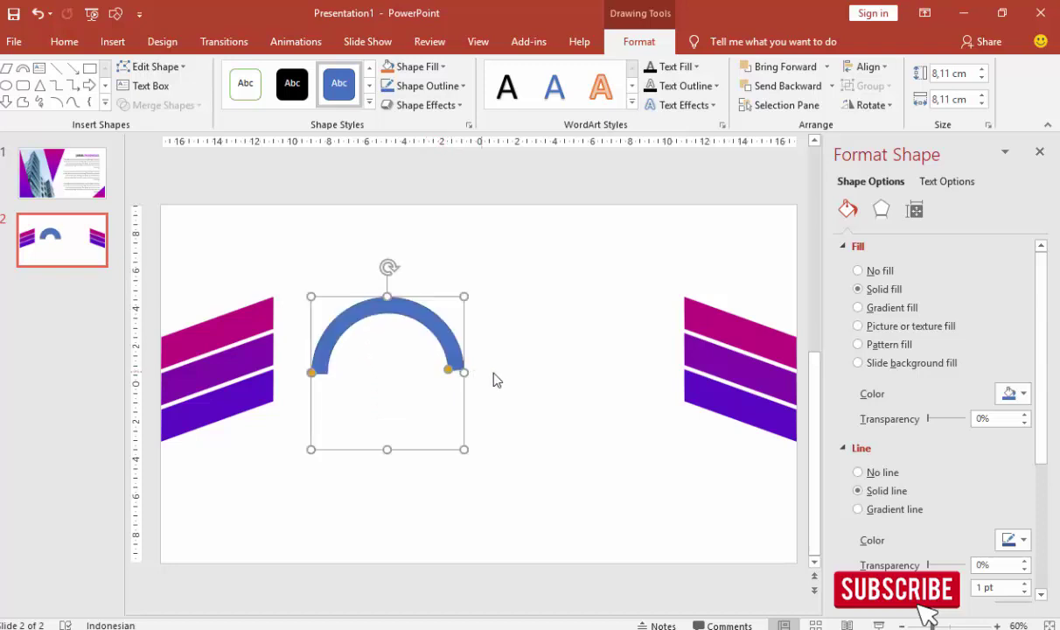
# Try adjusting the arc's band thickness, undoing the unwanted changes.
pyautogui.click(510, 378)
pyautogui.click(456, 353)
pyautogui.hotkey('ctrl', 'z')
pyautogui.click(433, 381)
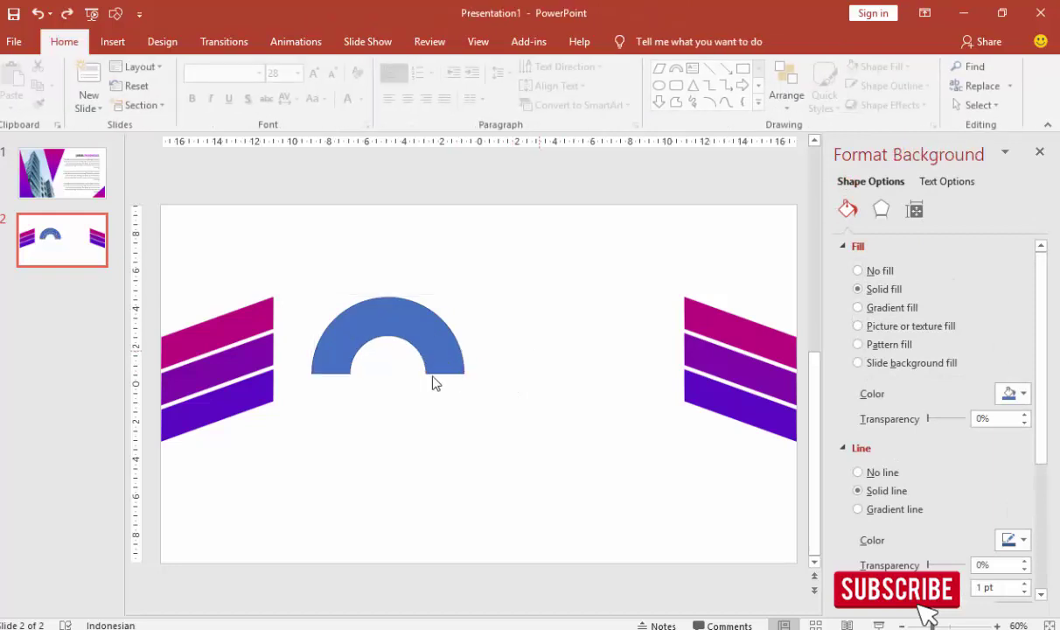
pyautogui.click(438, 352)
pyautogui.moveTo(425, 373); pyautogui.dragTo(454, 374)
pyautogui.hotkey('ctrl', 'z')
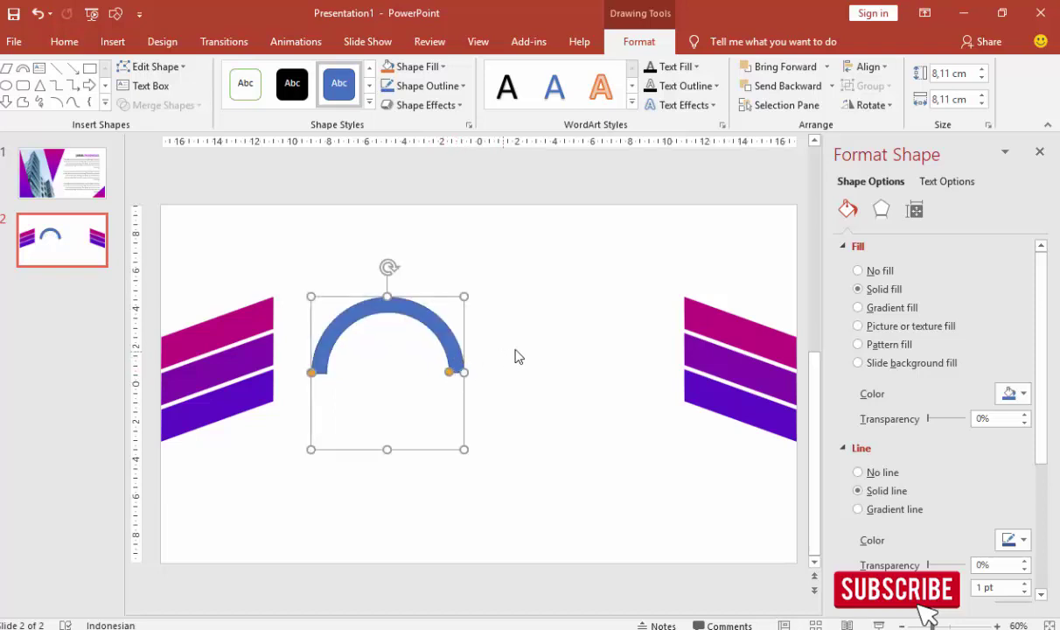
# Remove the arc's outline and fill it magenta.
pyautogui.click(877, 475)
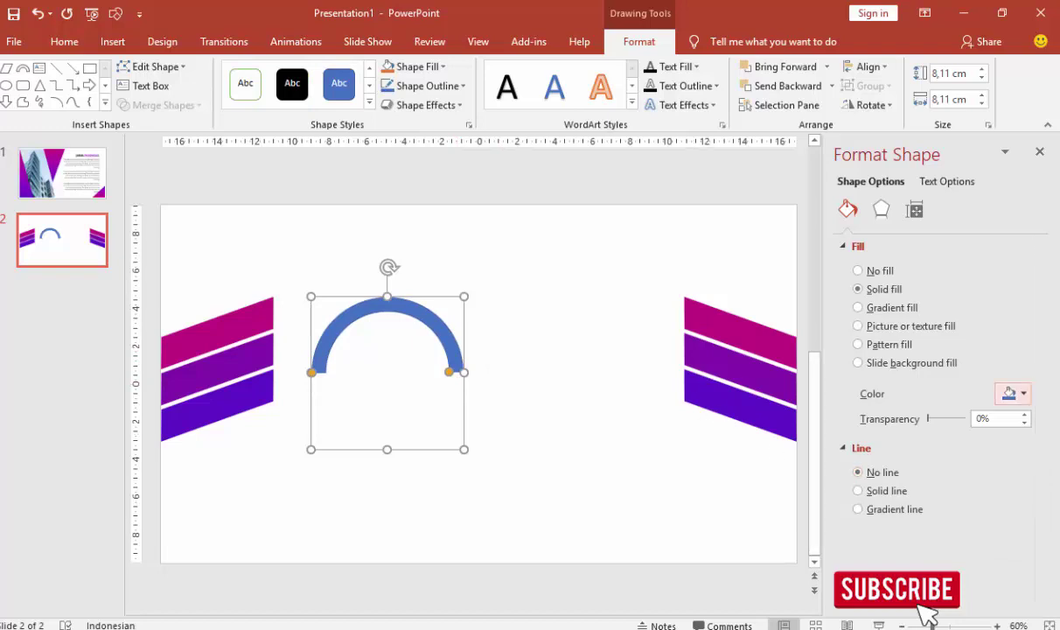
pyautogui.click(1017, 396)
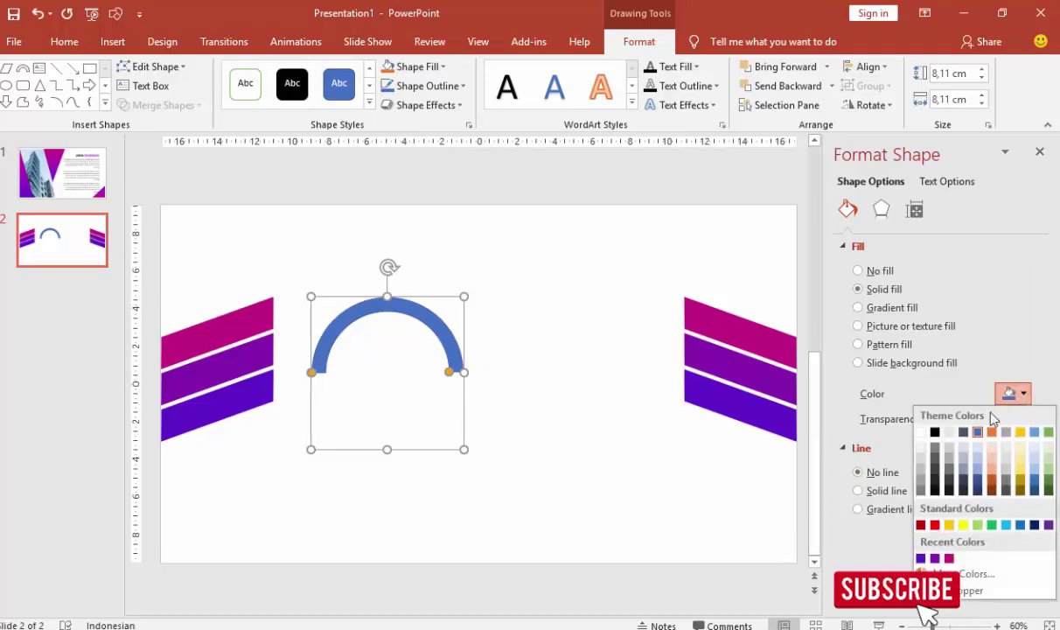
pyautogui.click(948, 558)
# Add a vertically flipped purple copy of the arc and join it on the right.
pyautogui.hotkey('ctrl', 'd')
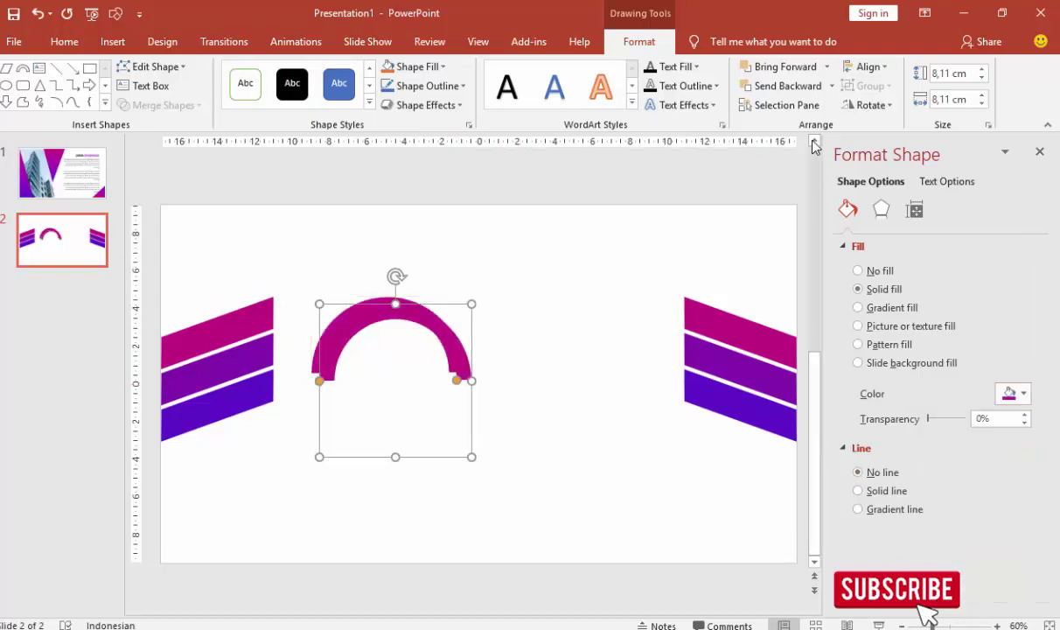
pyautogui.click(847, 106)
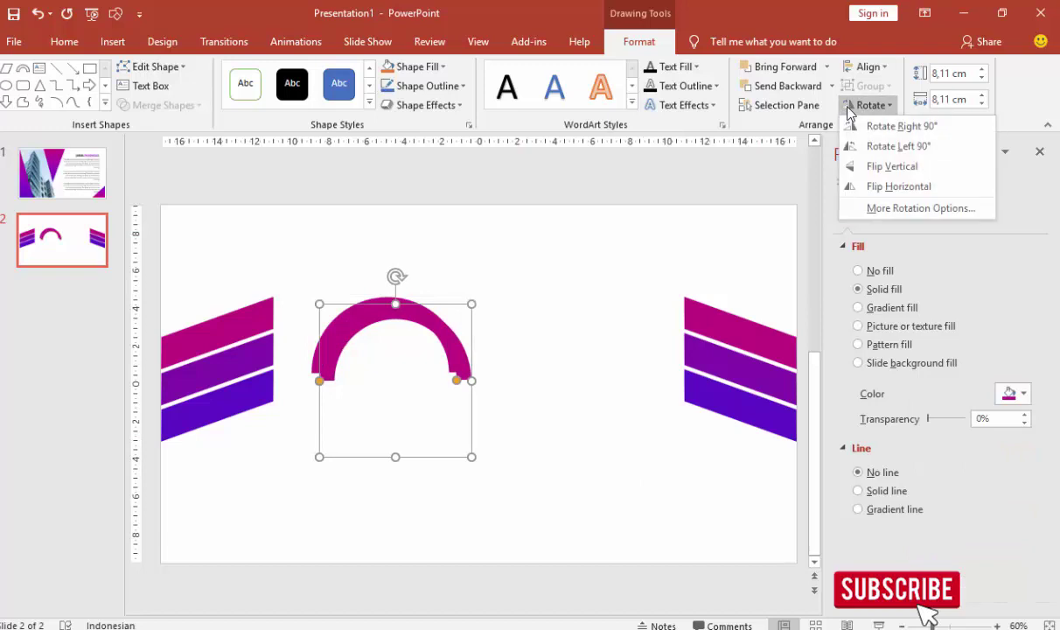
pyautogui.click(847, 166)
pyautogui.click(1010, 394)
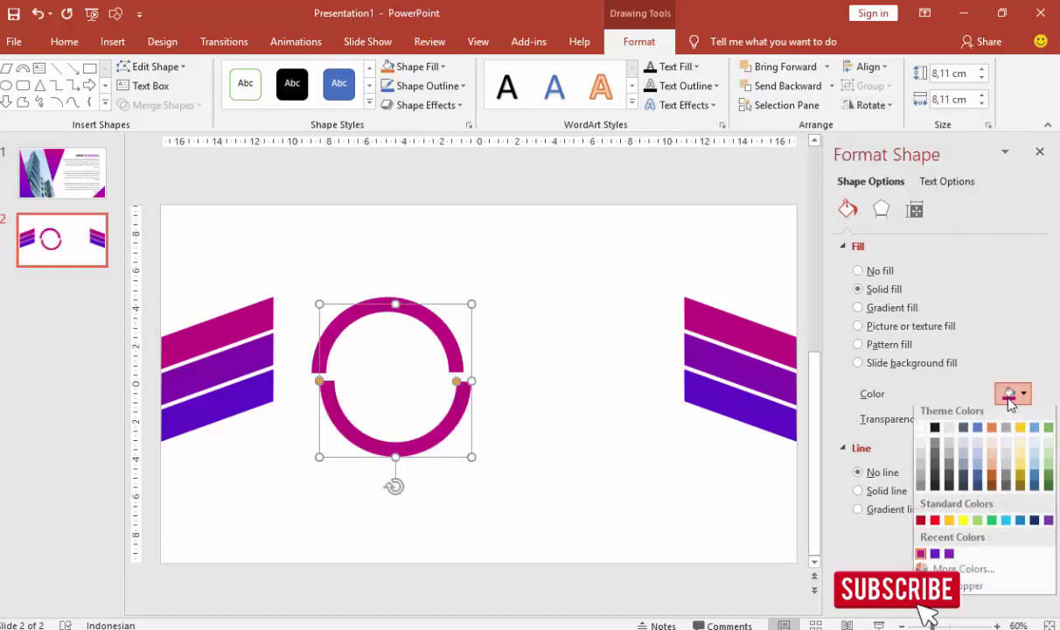
pyautogui.click(950, 559)
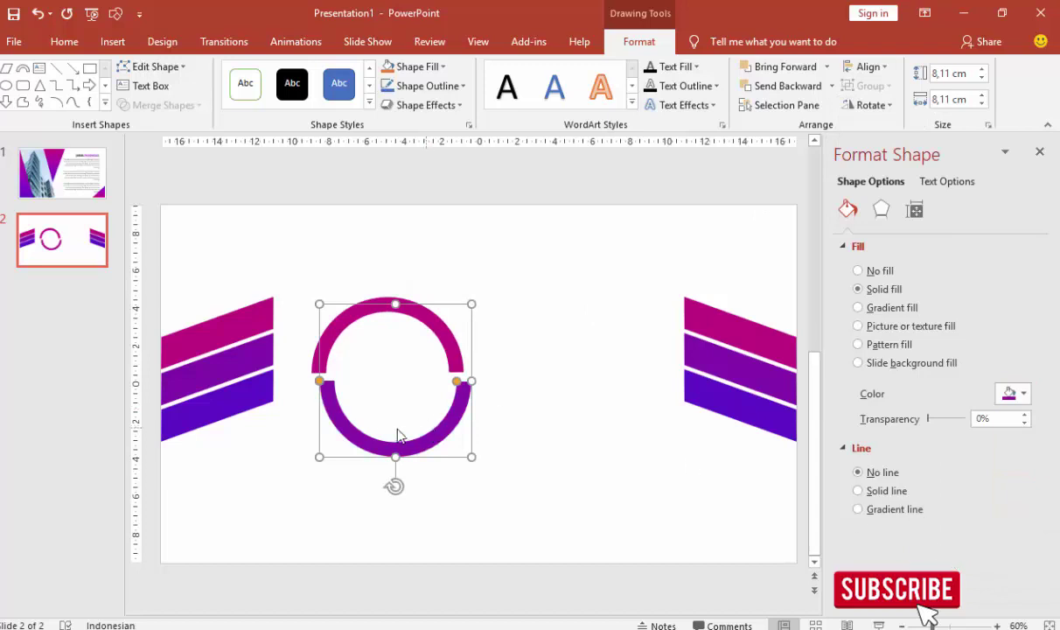
pyautogui.moveTo(343, 418); pyautogui.dragTo(473, 409)
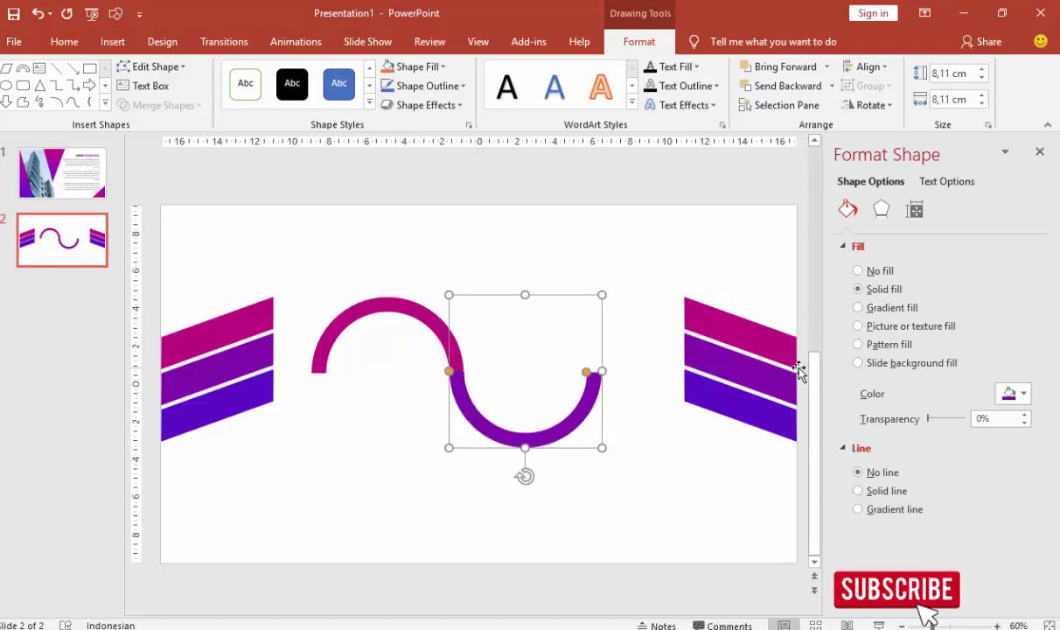
# Copy the magenta arc, colour the copy purple, and attach it to the wave's right end.
pyautogui.click(415, 311)
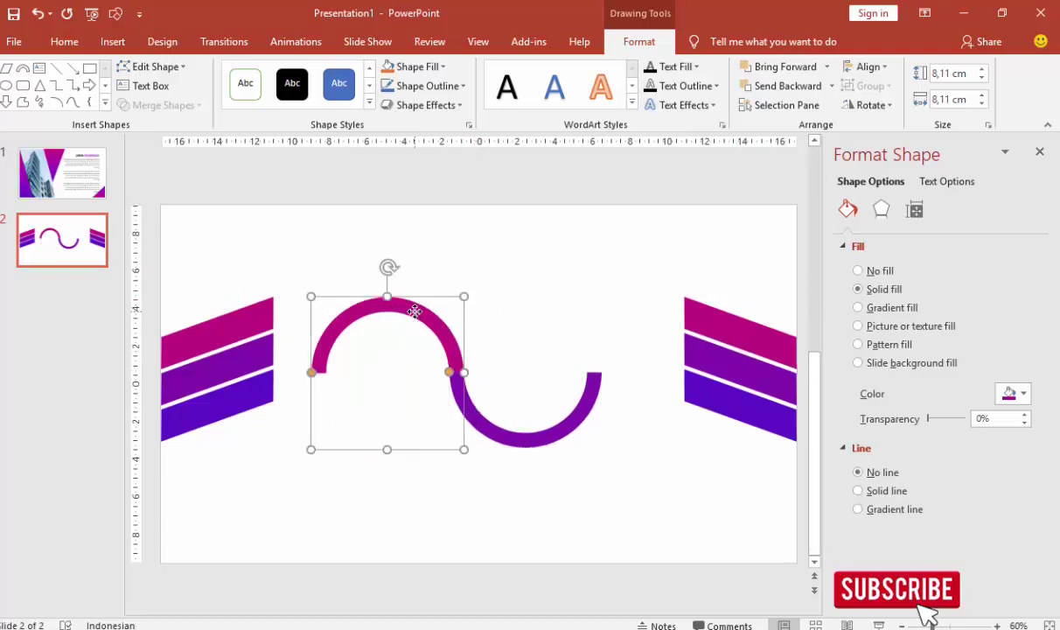
pyautogui.moveTo(415, 311); pyautogui.dragTo(626, 308)
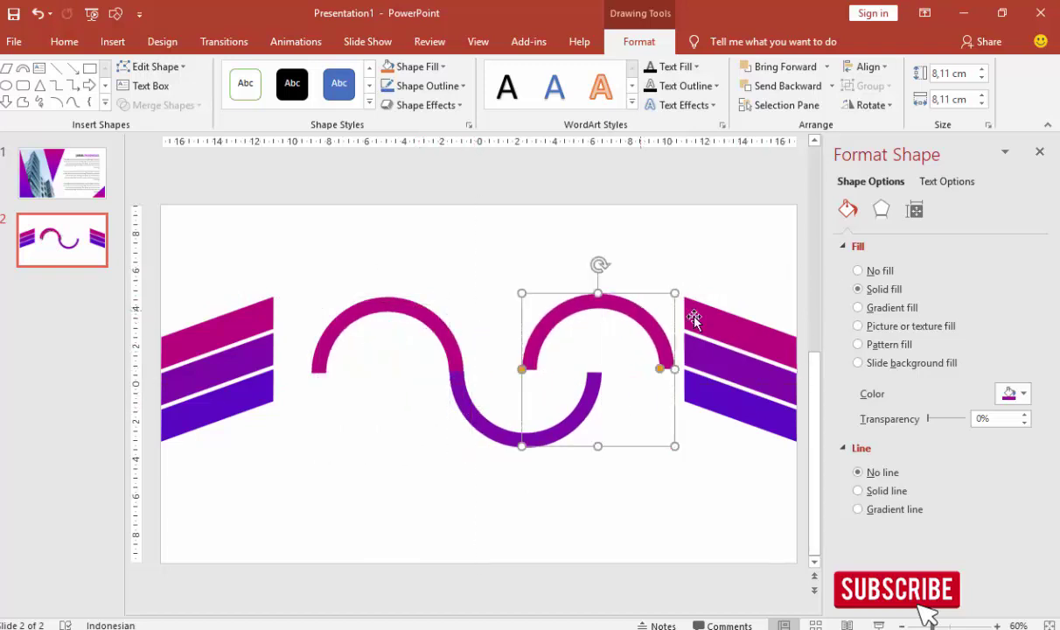
pyautogui.click(1012, 395)
pyautogui.click(949, 558)
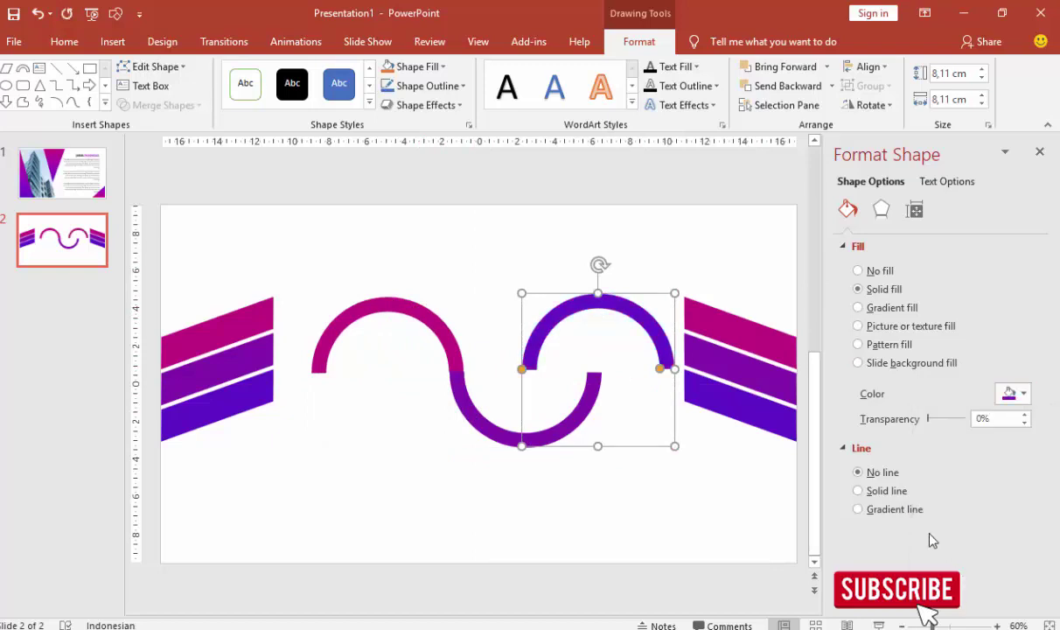
pyautogui.moveTo(539, 318); pyautogui.dragTo(603, 326)
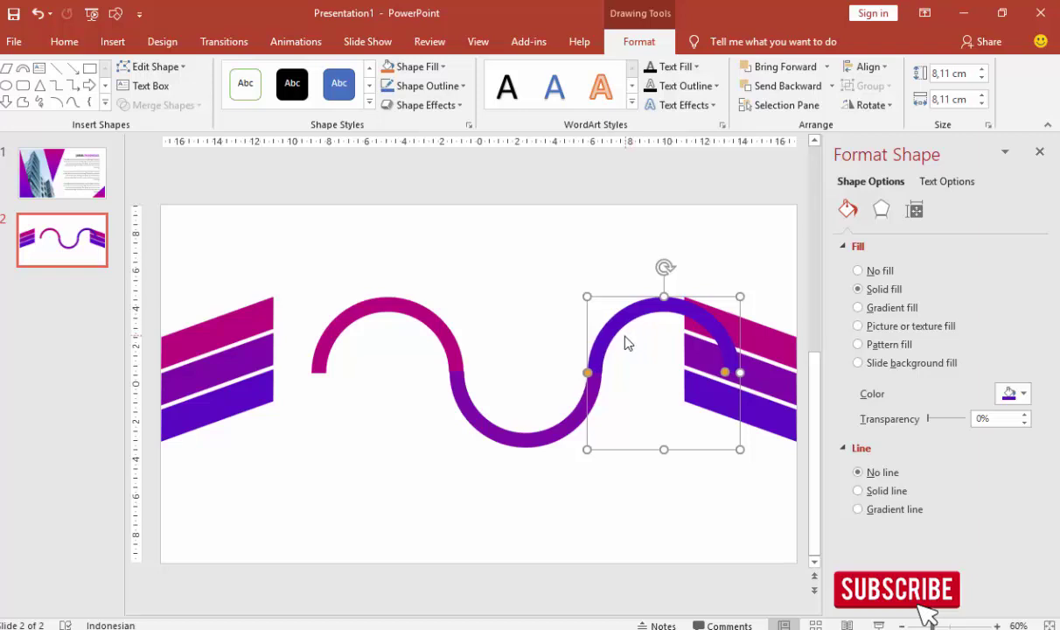
# Select all three arcs, shrink them together, and shift them down and left.
pyautogui.keyDown('ctrl'); pyautogui.scroll(-2, 626, 351); pyautogui.keyUp('ctrl')
pyautogui.keyDown('ctrl'); pyautogui.scroll(-1, 613, 351); pyautogui.keyUp('ctrl')
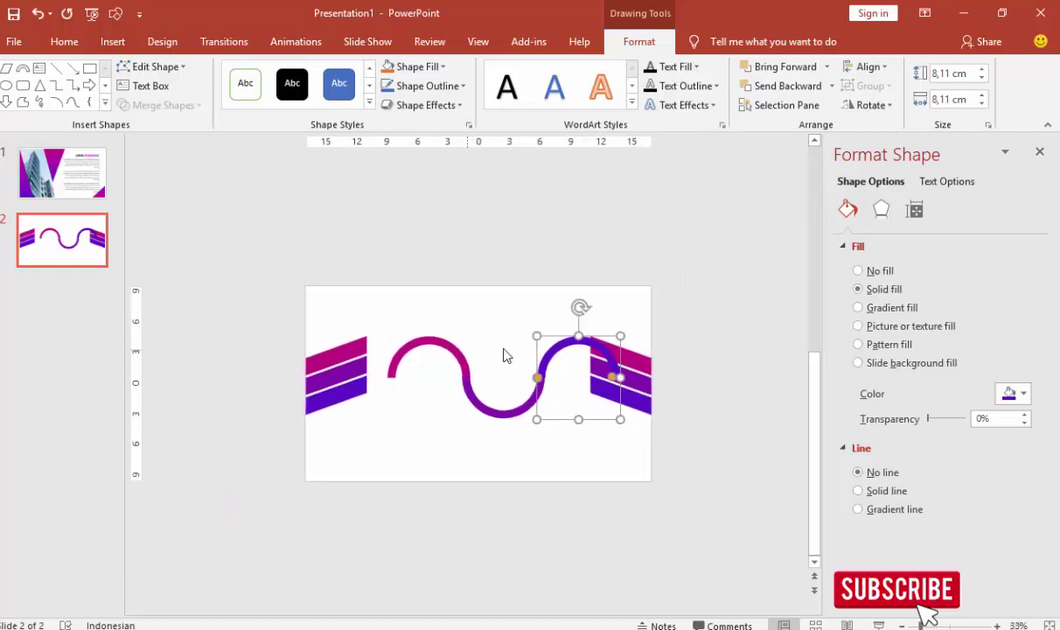
pyautogui.keyDown('ctrl'); pyautogui.scroll(3, 542, 363); pyautogui.keyUp('ctrl')
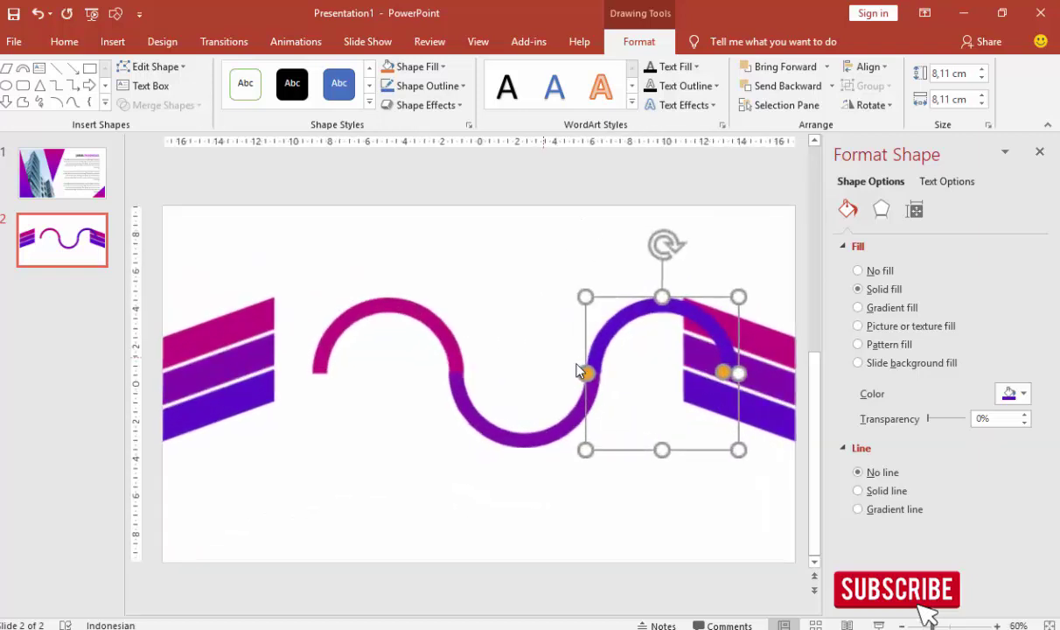
pyautogui.keyDown('shift'); pyautogui.click(578, 423); pyautogui.keyUp('shift')
pyautogui.keyDown('shift'); pyautogui.click(428, 335); pyautogui.keyUp('shift')
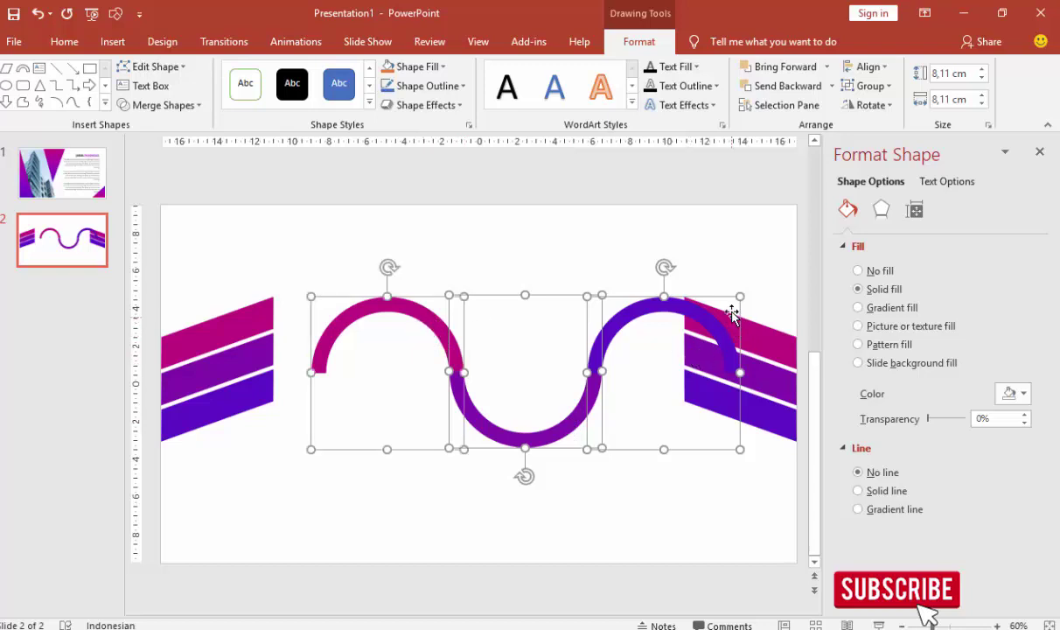
pyautogui.moveTo(740, 295); pyautogui.dragTo(710, 326)
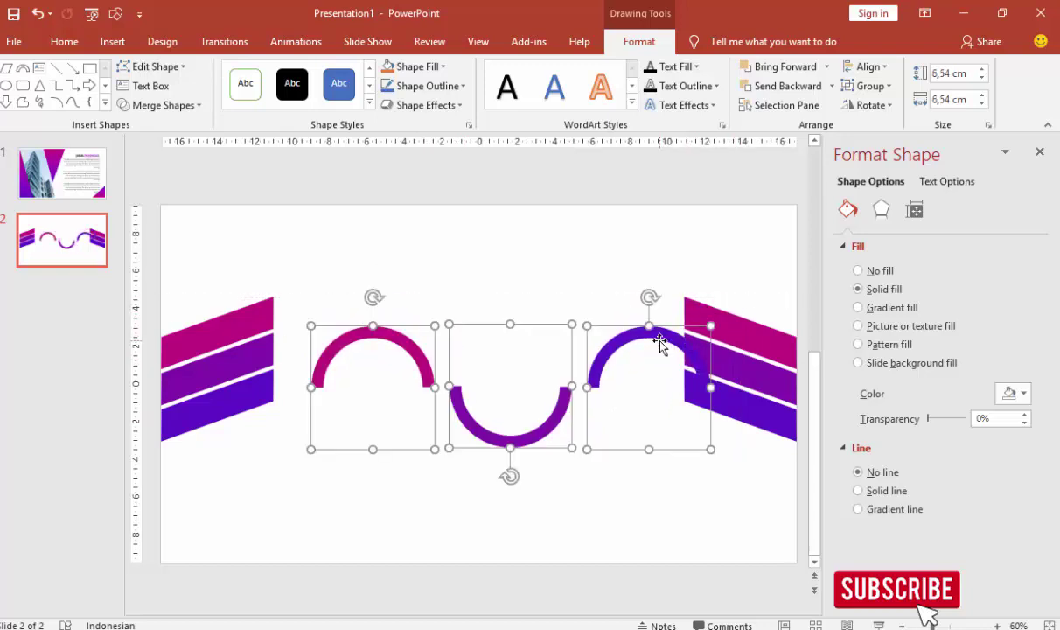
pyautogui.moveTo(624, 322); pyautogui.dragTo(636, 346)
# Move the middle and right arcs left so the three rejoin end to end.
pyautogui.click(497, 433)
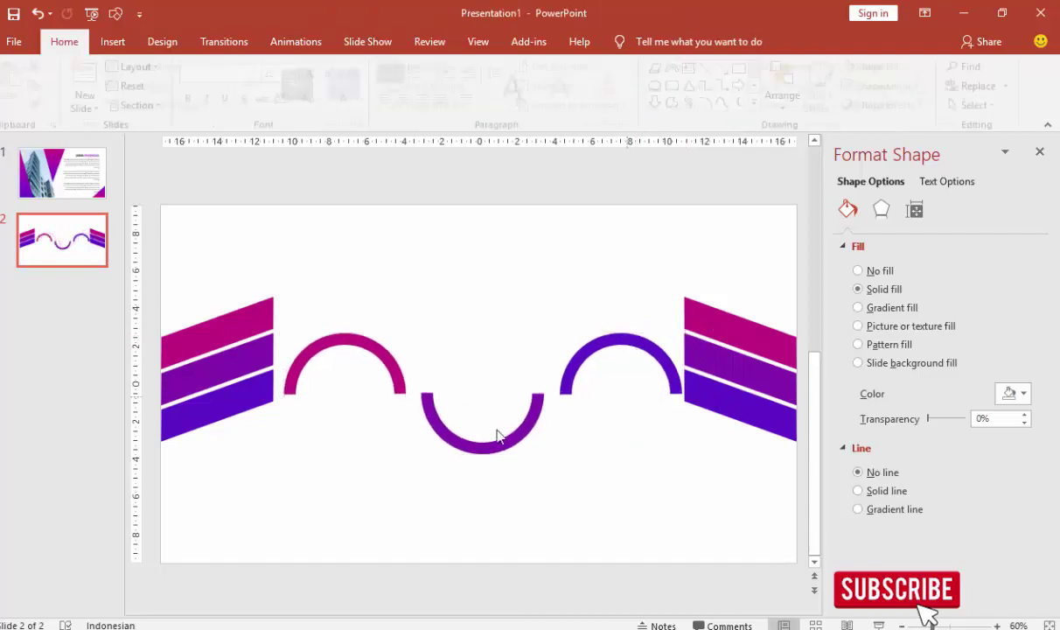
pyautogui.moveTo(429, 403)
pyautogui.mouseDown()
pyautogui.moveTo(399, 411)
pyautogui.moveTo(421, 387)
pyautogui.mouseUp()
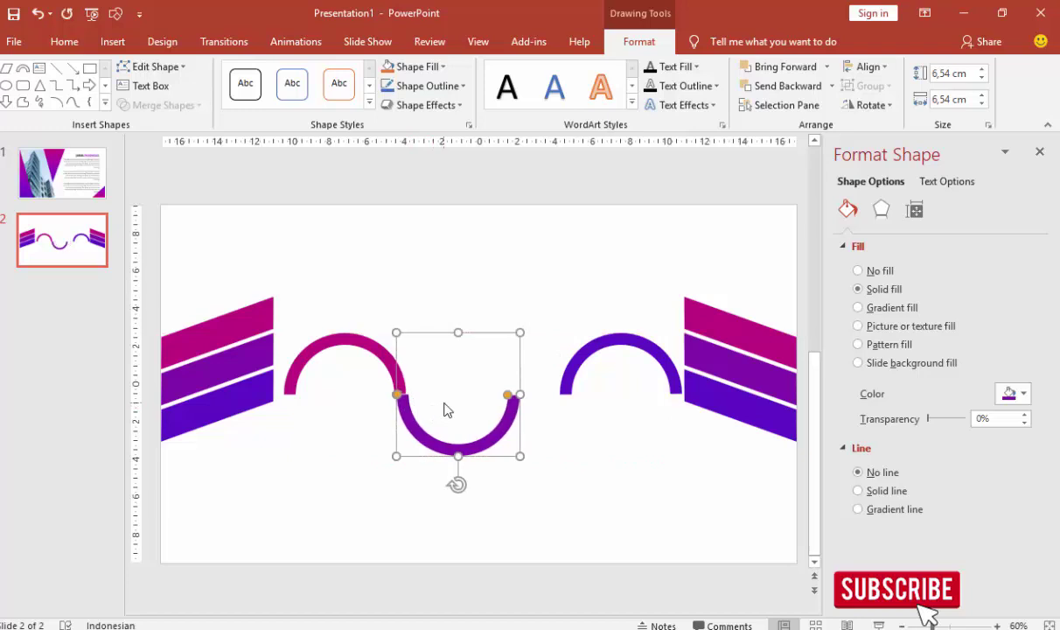
pyautogui.moveTo(574, 391); pyautogui.dragTo(521, 371)
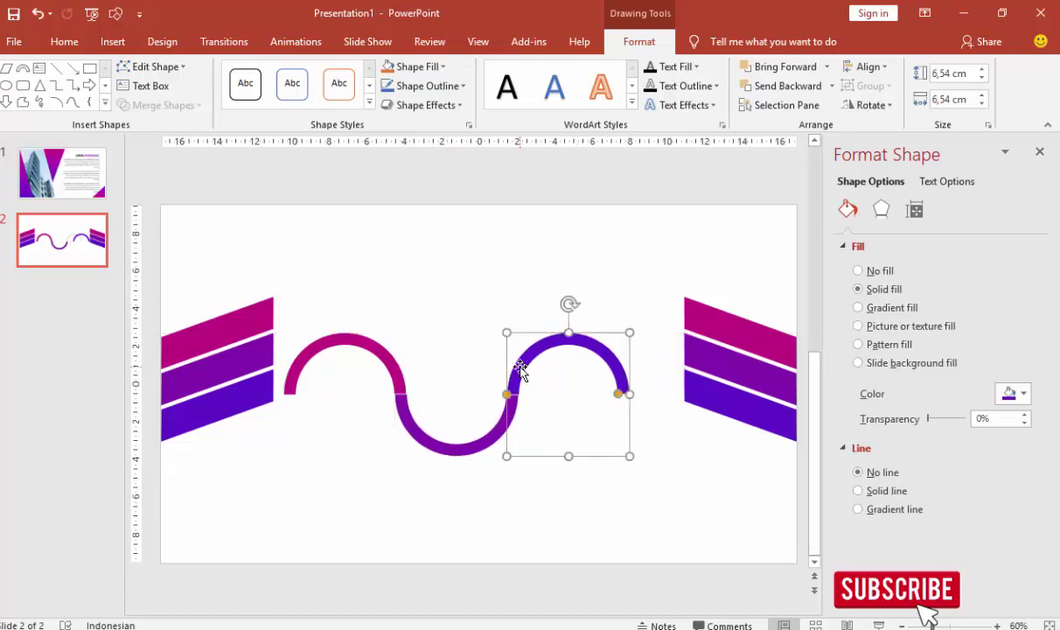
pyautogui.click(411, 418)
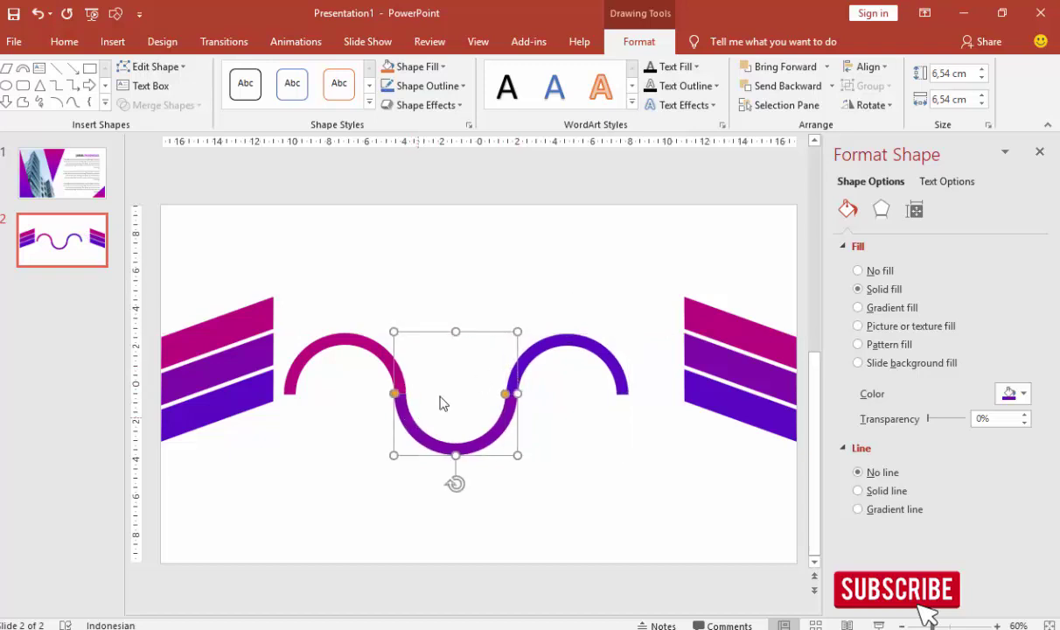
pyautogui.click(500, 289)
pyautogui.scroll(2, 536, 385)
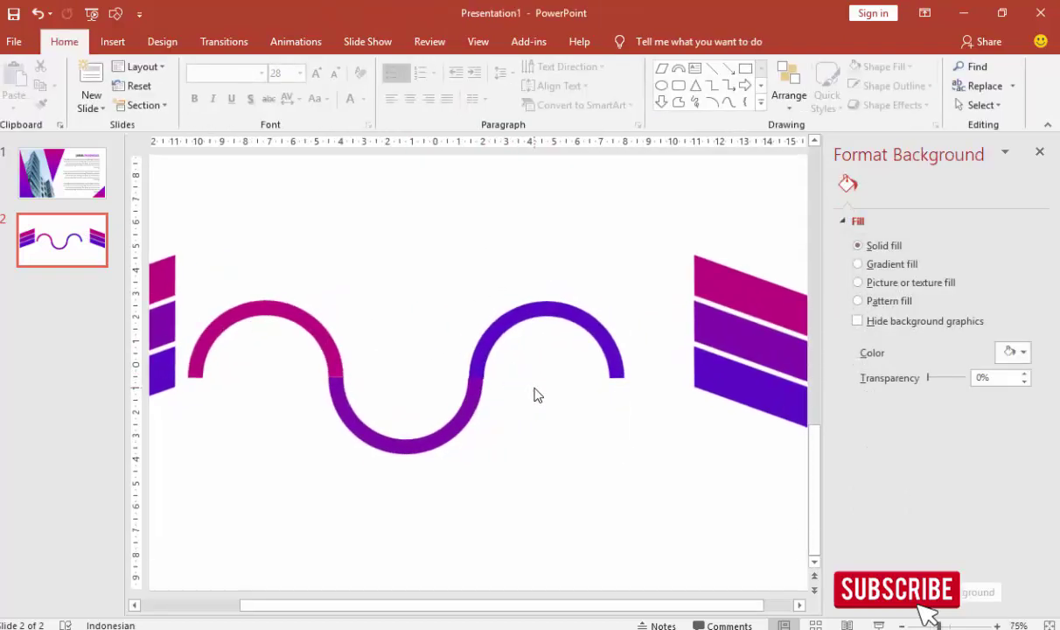
# Centre the three-arc wave between the two stripe stacks.
pyautogui.click(489, 353)
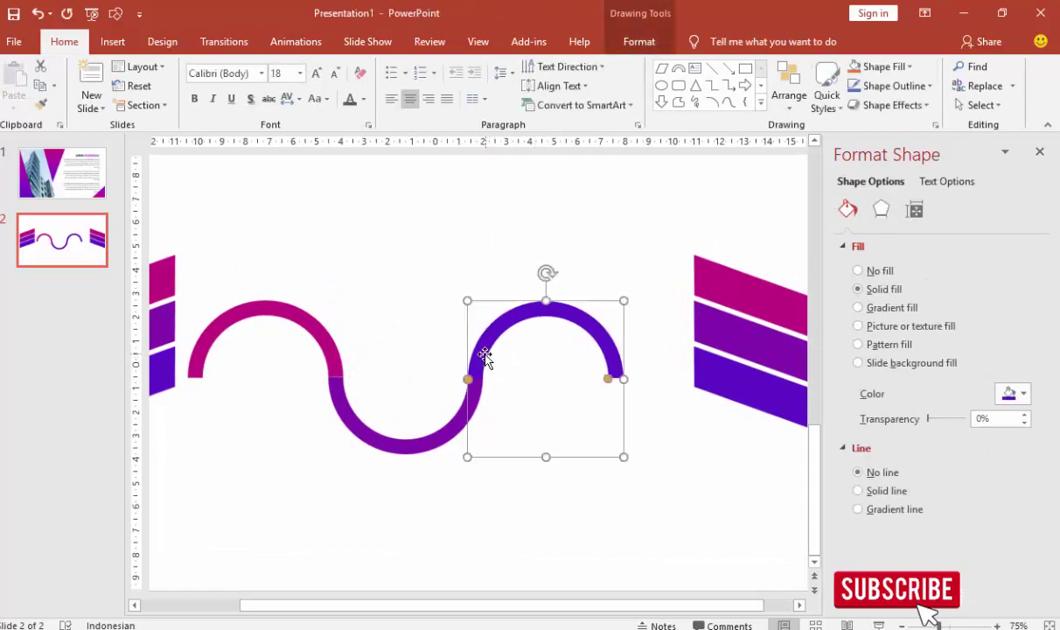
pyautogui.click(379, 360)
pyautogui.click(348, 357)
pyautogui.keyDown('shift'); pyautogui.click(394, 438); pyautogui.keyUp('shift')
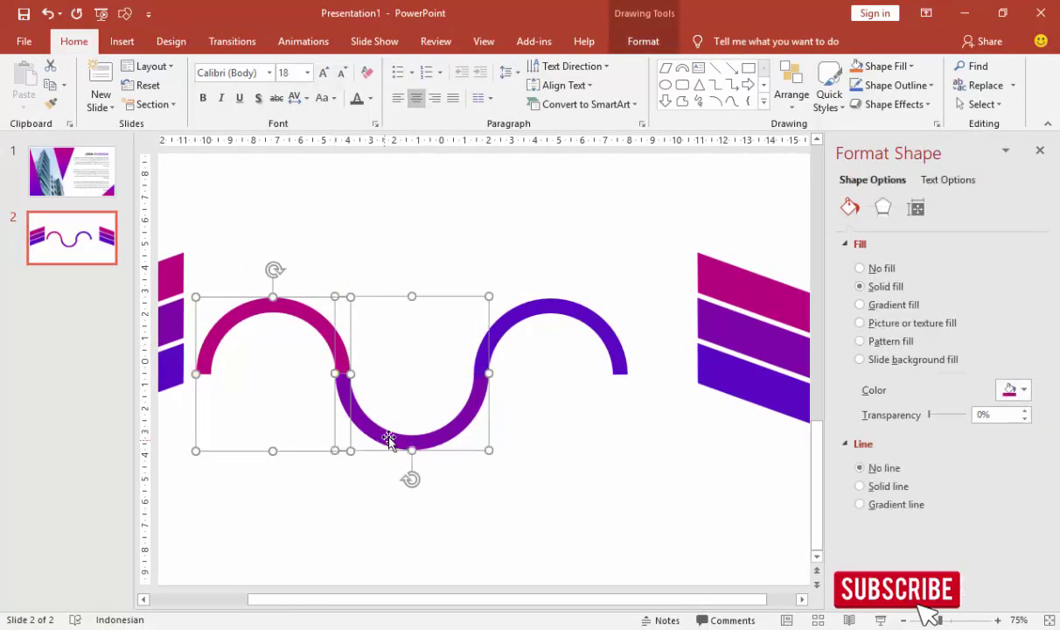
pyautogui.keyDown('shift'); pyautogui.click(519, 325); pyautogui.keyUp('shift')
pyautogui.moveTo(526, 316); pyautogui.dragTo(539, 314)
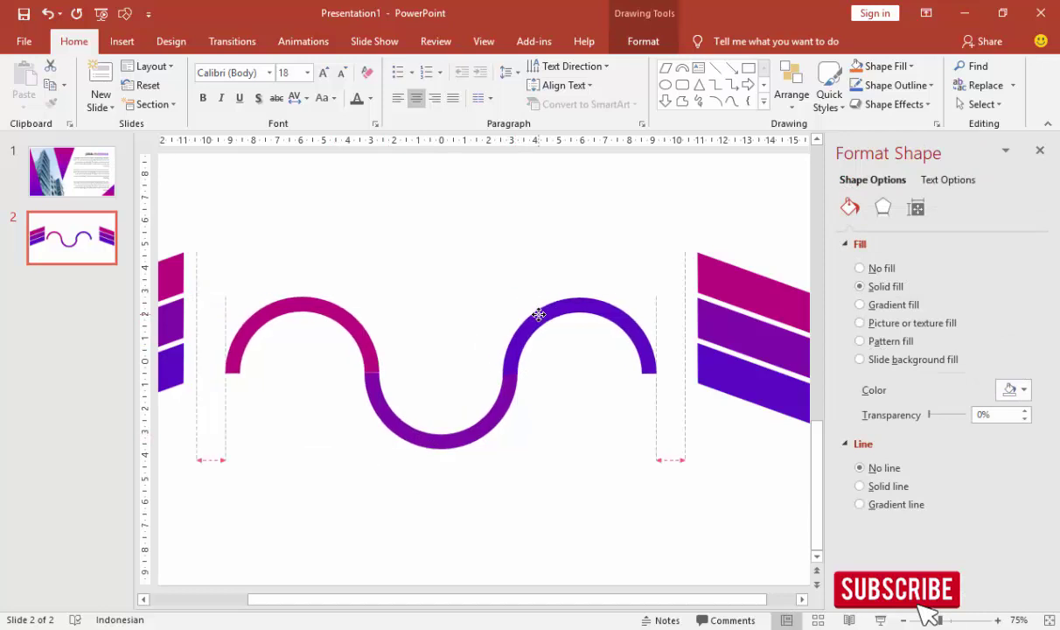
pyautogui.click(416, 260)
# Select the left, middle and right arcs together.
pyautogui.scroll(-2, 416, 261)
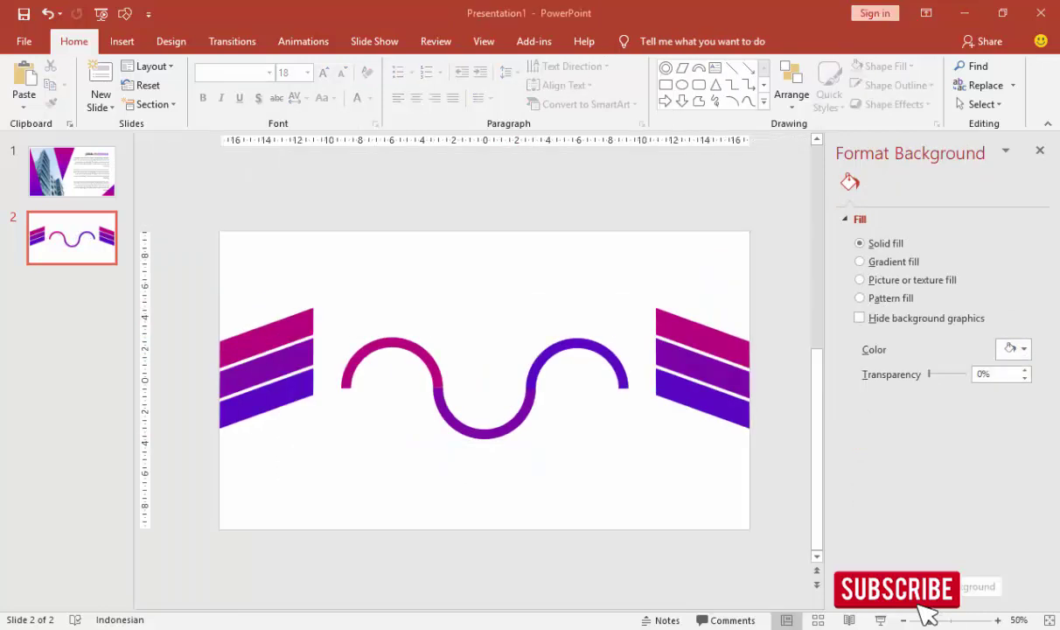
pyautogui.click(422, 353)
pyautogui.keyDown('shift'); pyautogui.click(480, 428); pyautogui.keyUp('shift')
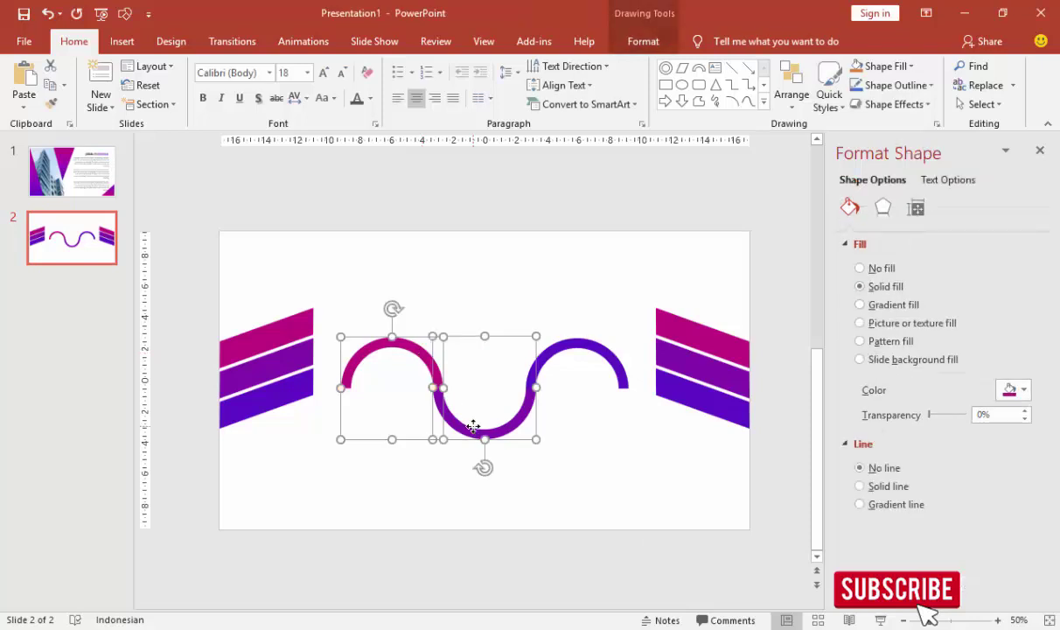
pyautogui.keyDown('shift'); pyautogui.click(579, 348); pyautogui.keyUp('shift')
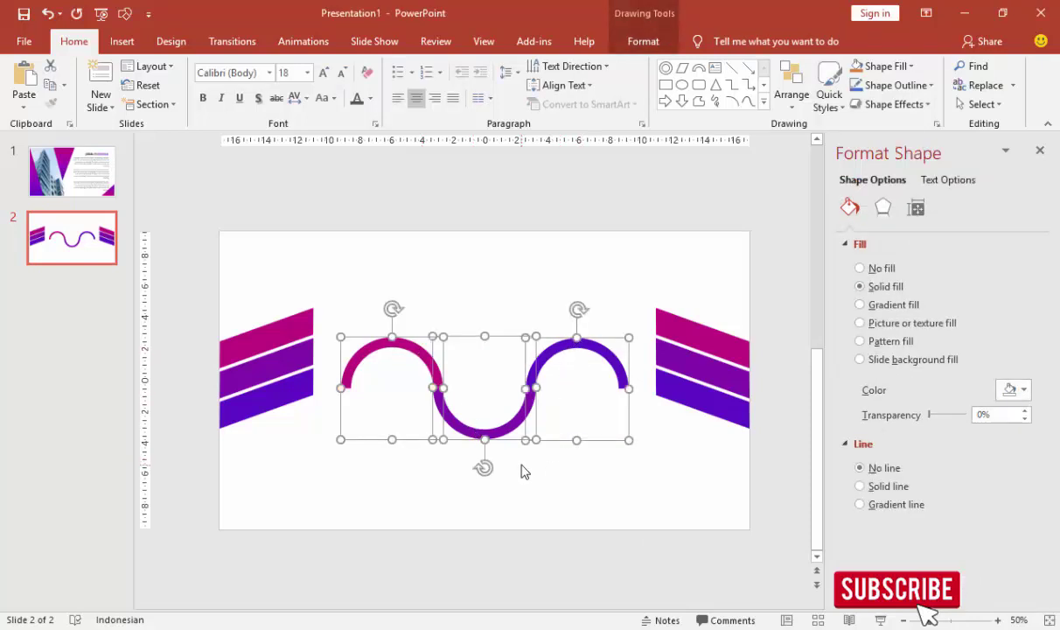
# Duplicate the three arcs, make the copies grey, and flip them vertically.
pyautogui.hotkey('ctrl', 'd')
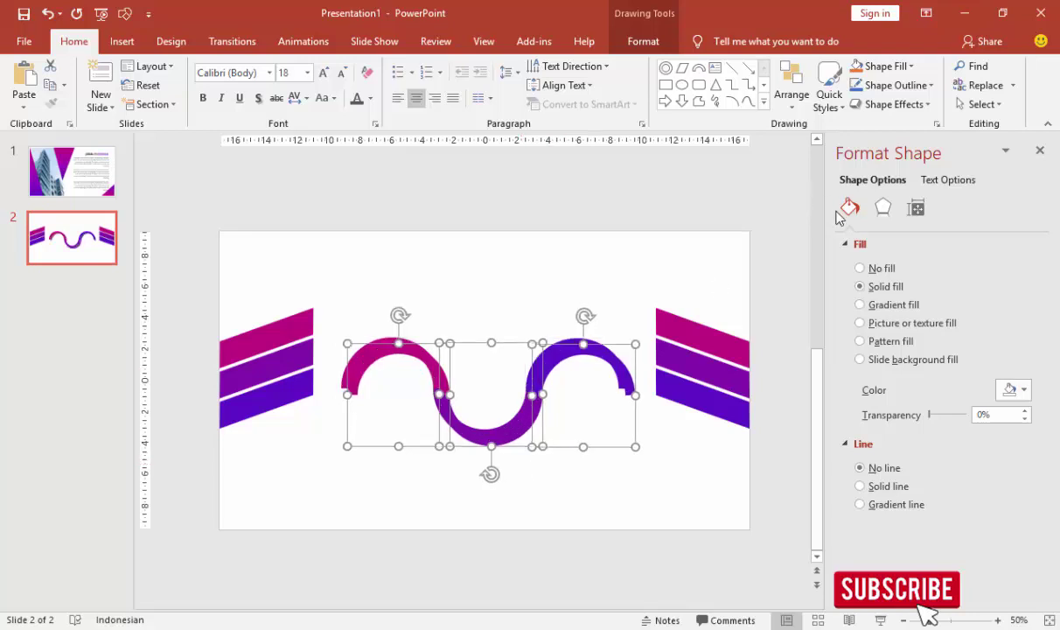
pyautogui.click(1006, 390)
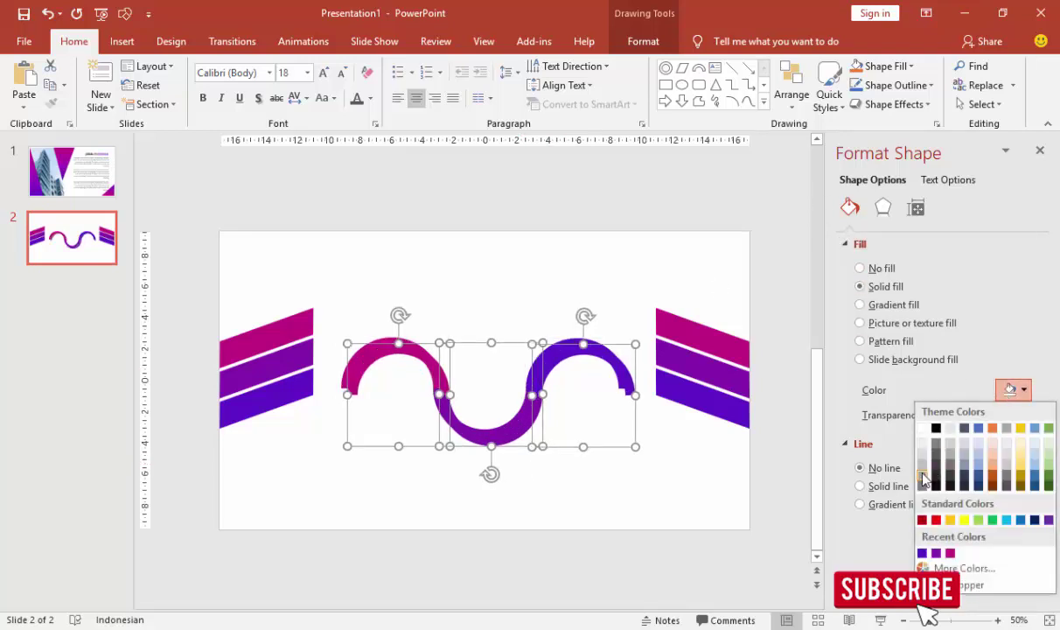
pyautogui.press('Escape')
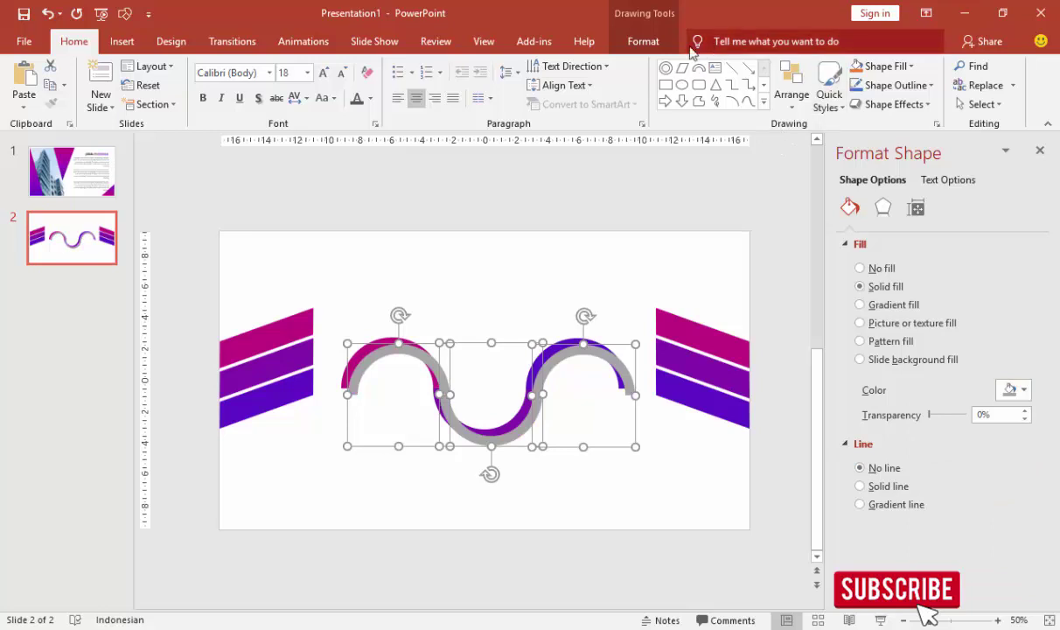
pyautogui.click(643, 41)
pyautogui.click(870, 104)
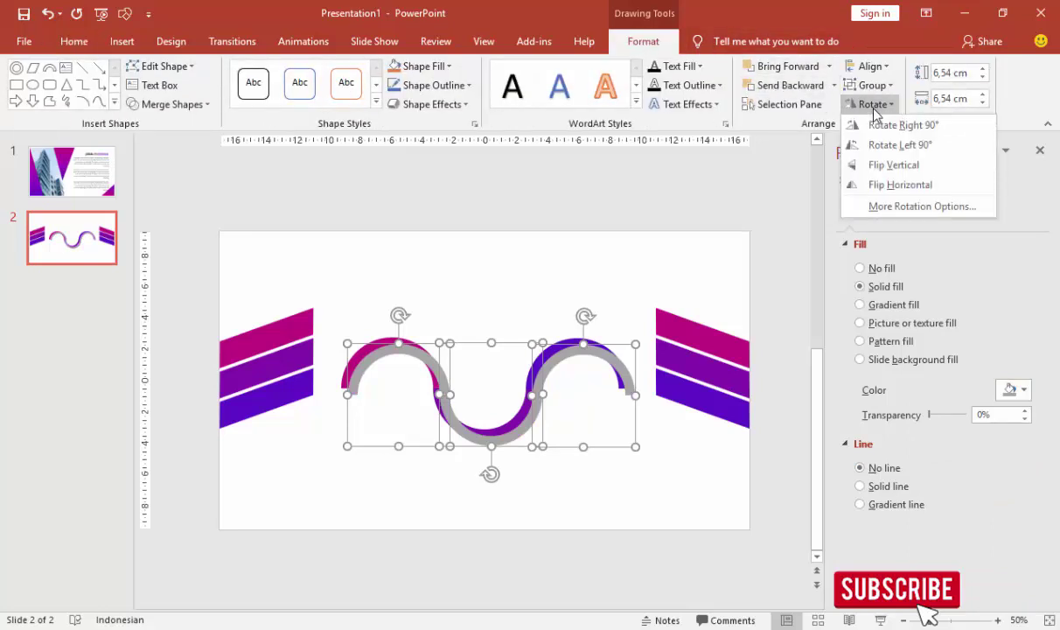
pyautogui.click(886, 165)
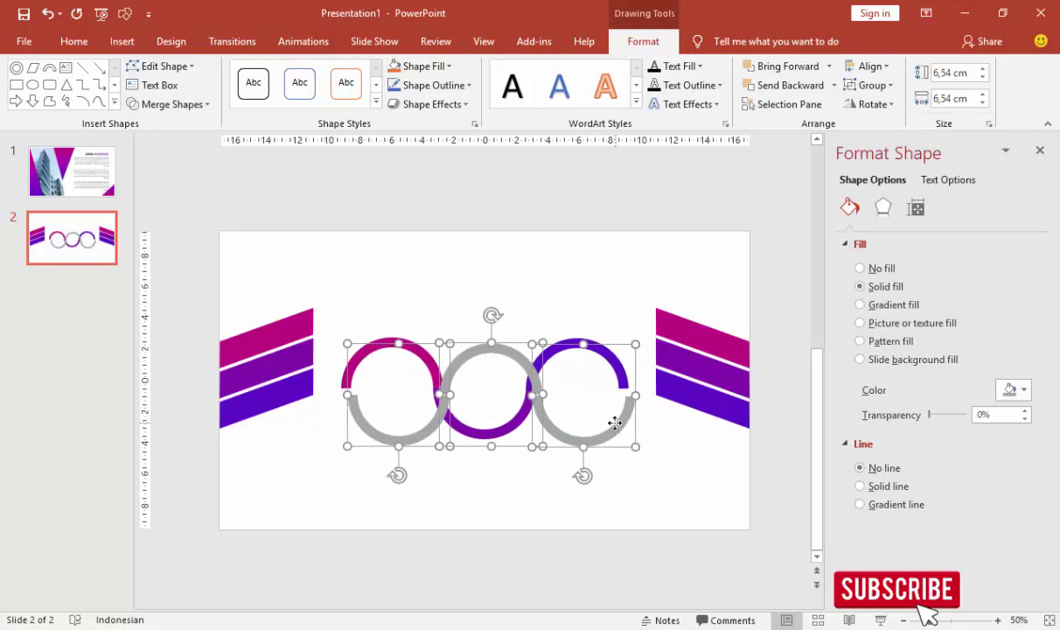
# Align the grey arcs under the coloured ones and send them to the back.
pyautogui.moveTo(615, 422); pyautogui.dragTo(616, 420)
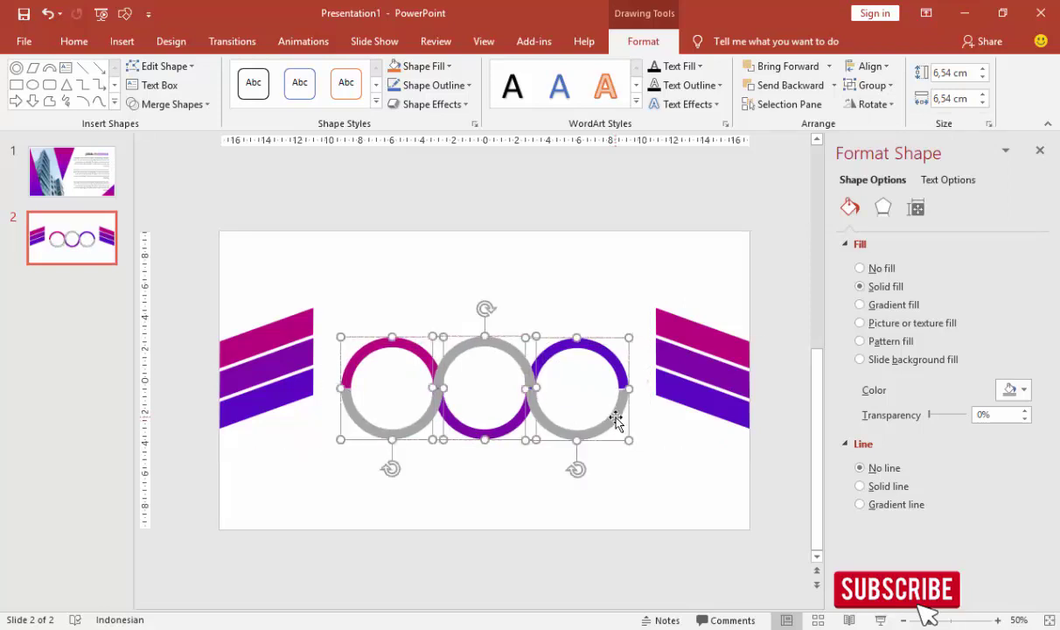
pyautogui.rightClick(616, 420)
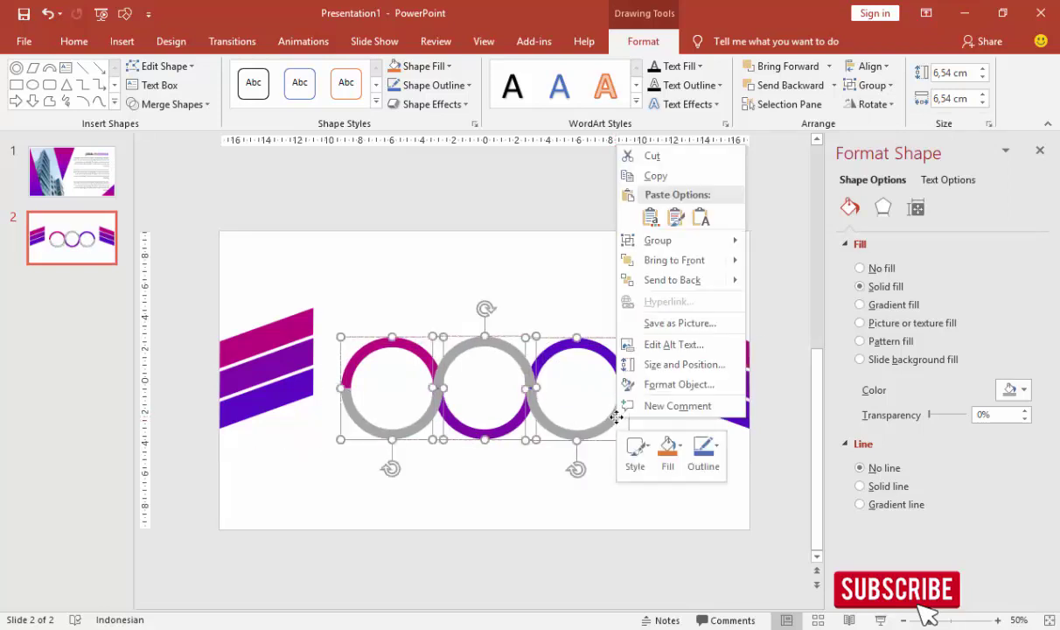
pyautogui.click(672, 280)
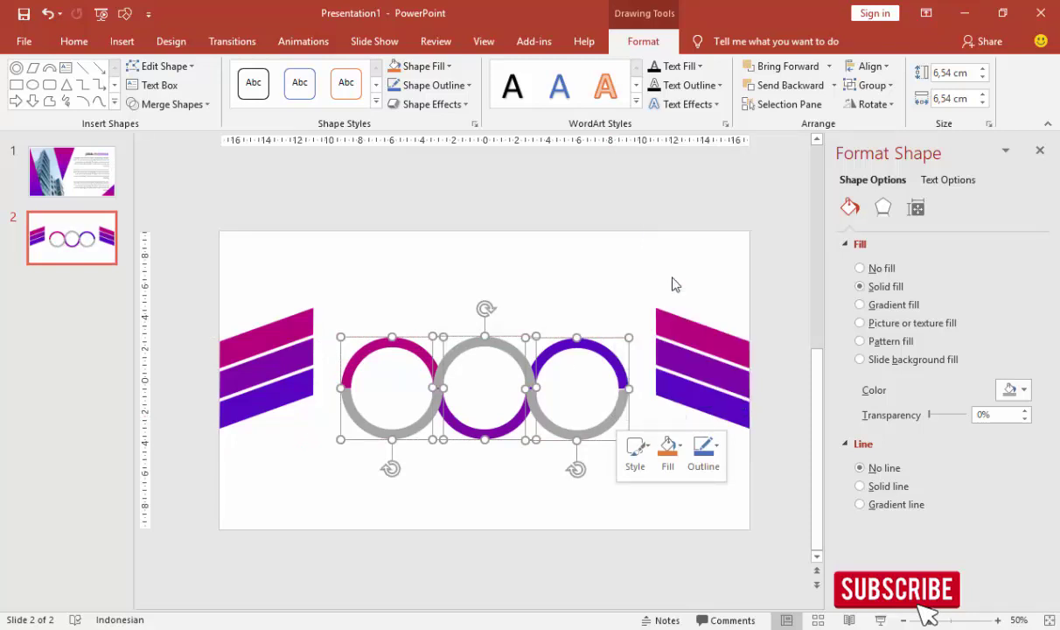
pyautogui.scroll(2, 577, 452)
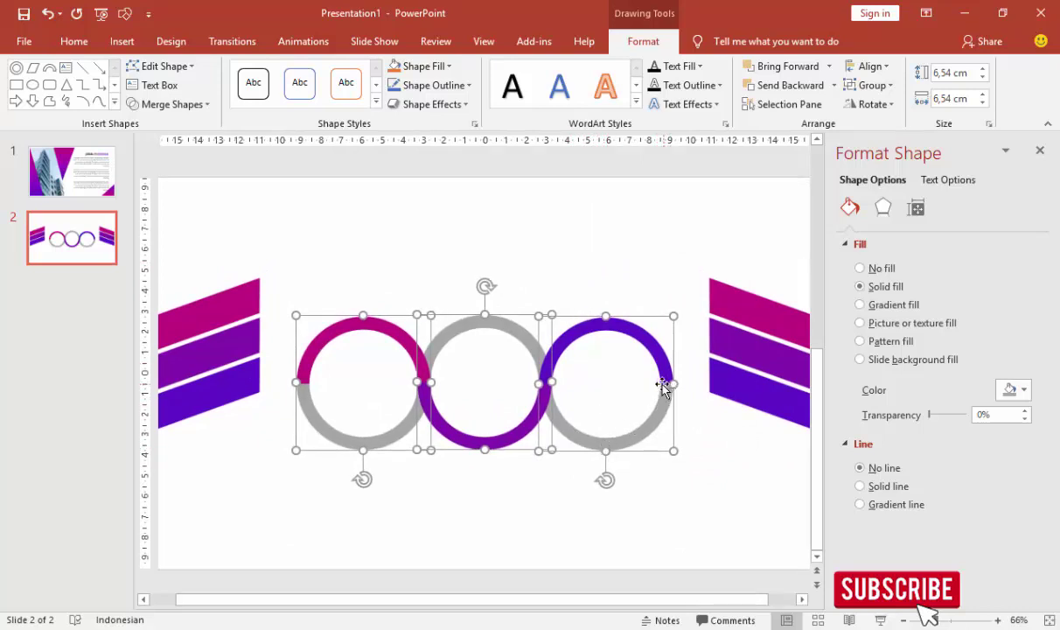
pyautogui.click(533, 244)
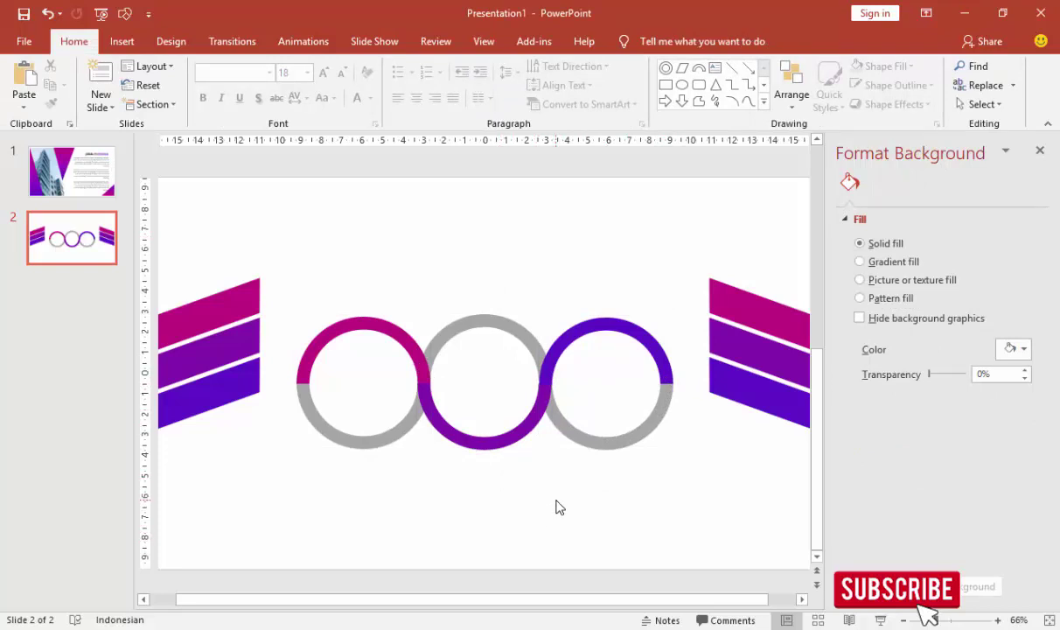
pyautogui.scroll(-1, 560, 508)
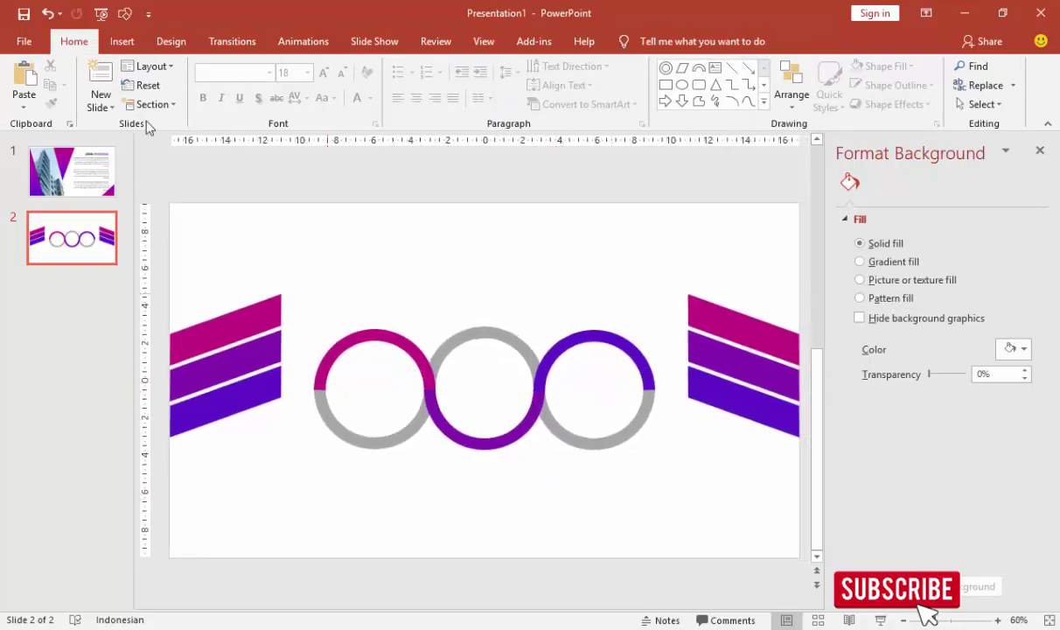
# Insert the hand-shake icon from the ICON > FINANCIAL ICON SVG folder.
pyautogui.click(120, 45)
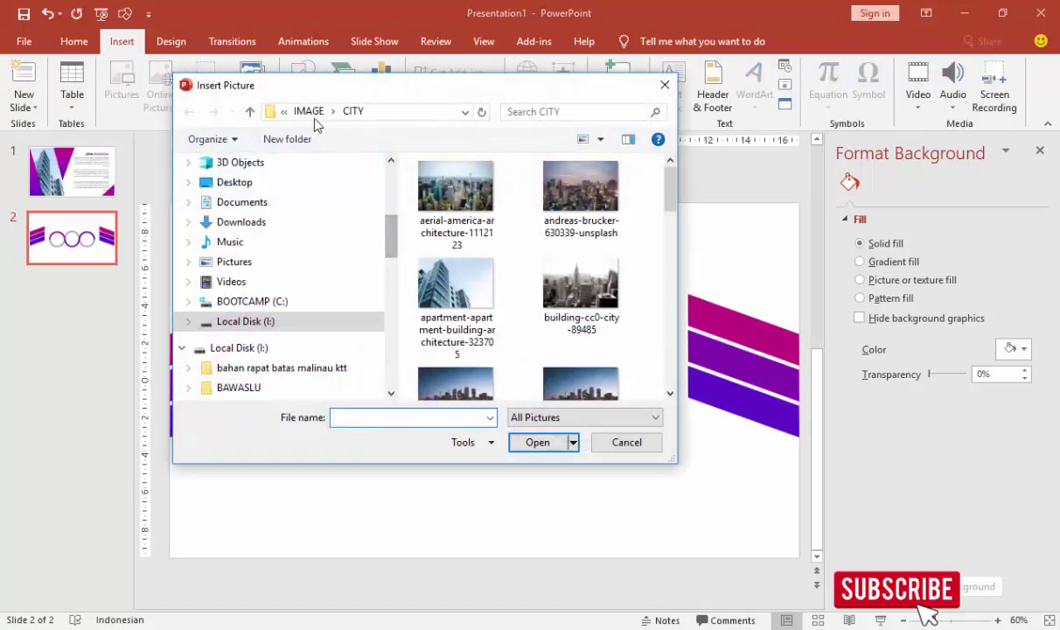
pyautogui.click(307, 112)
pyautogui.click(308, 115)
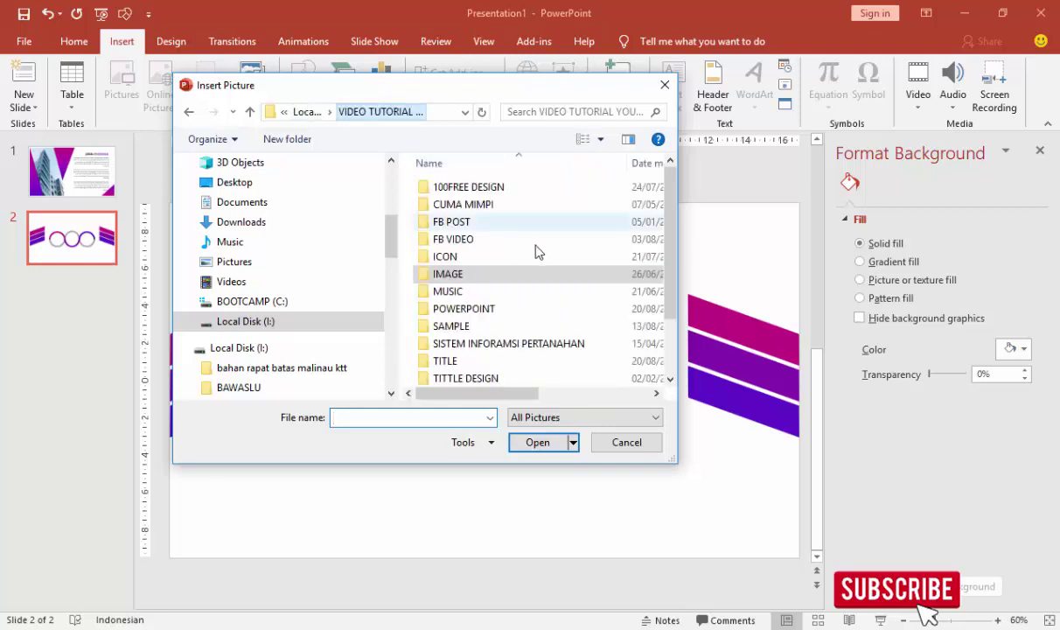
pyautogui.click(442, 258)
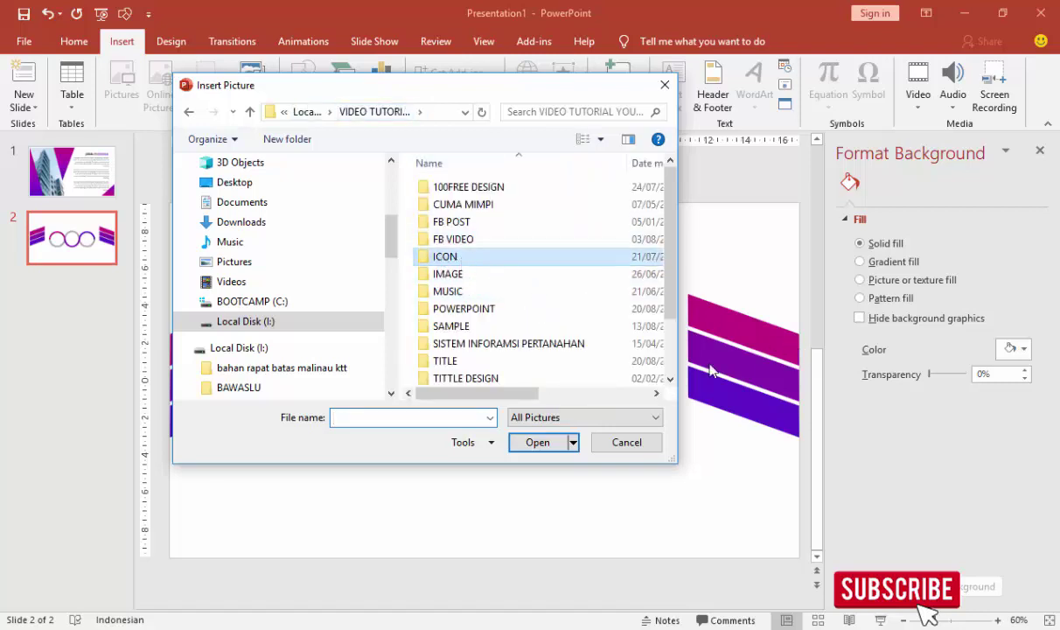
pyautogui.press('Return')
pyautogui.press('Return')
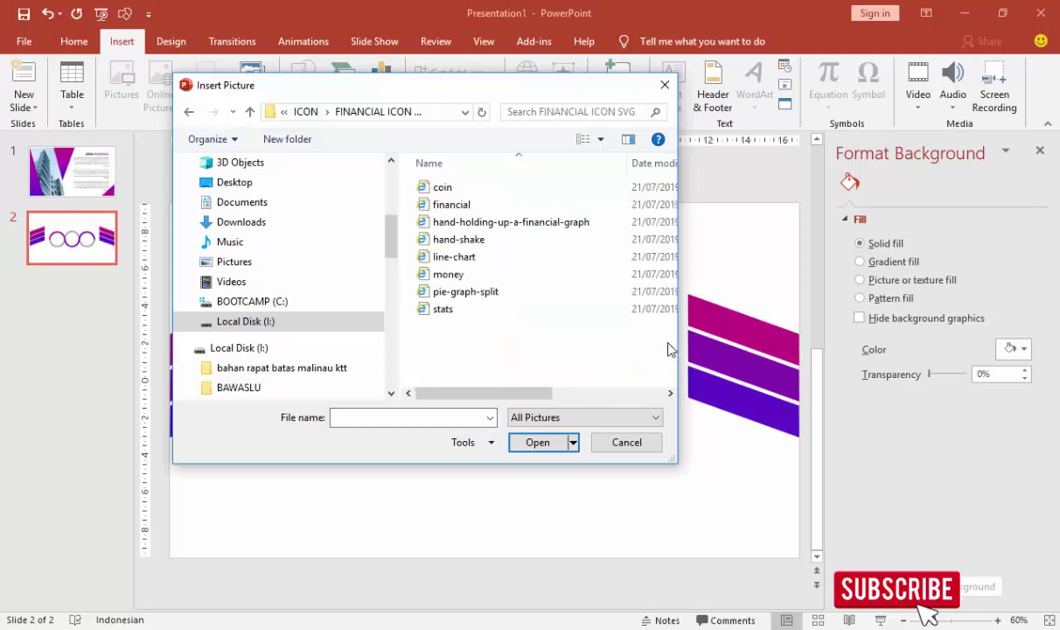
pyautogui.click(464, 242)
pyautogui.click(538, 444)
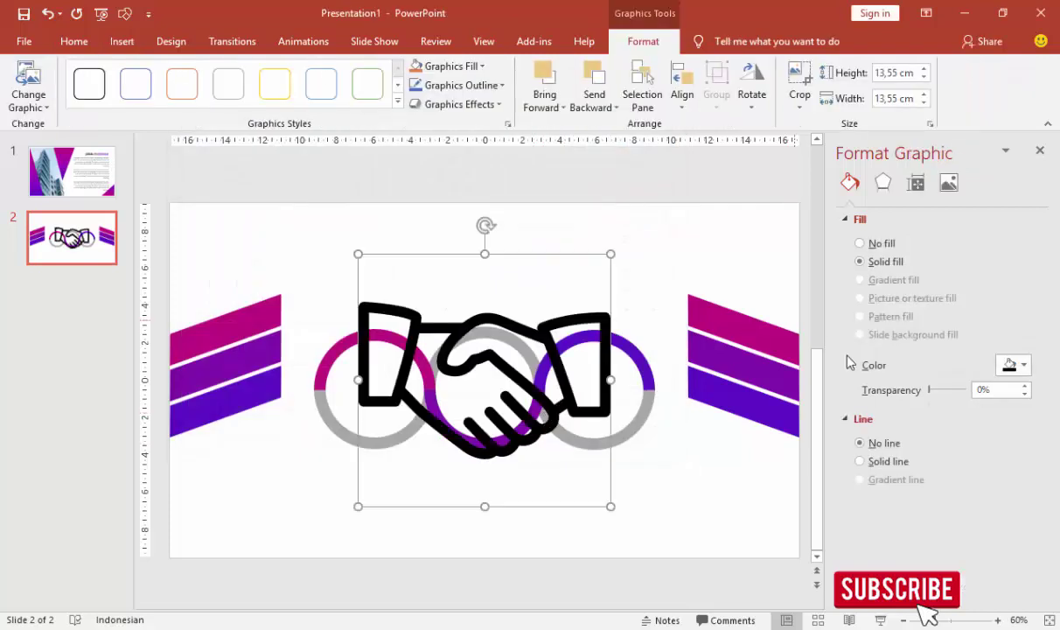
# Make the handshake icon grey, shrink it to 2.17 cm, and centre it in the first ring.
pyautogui.click(1015, 364)
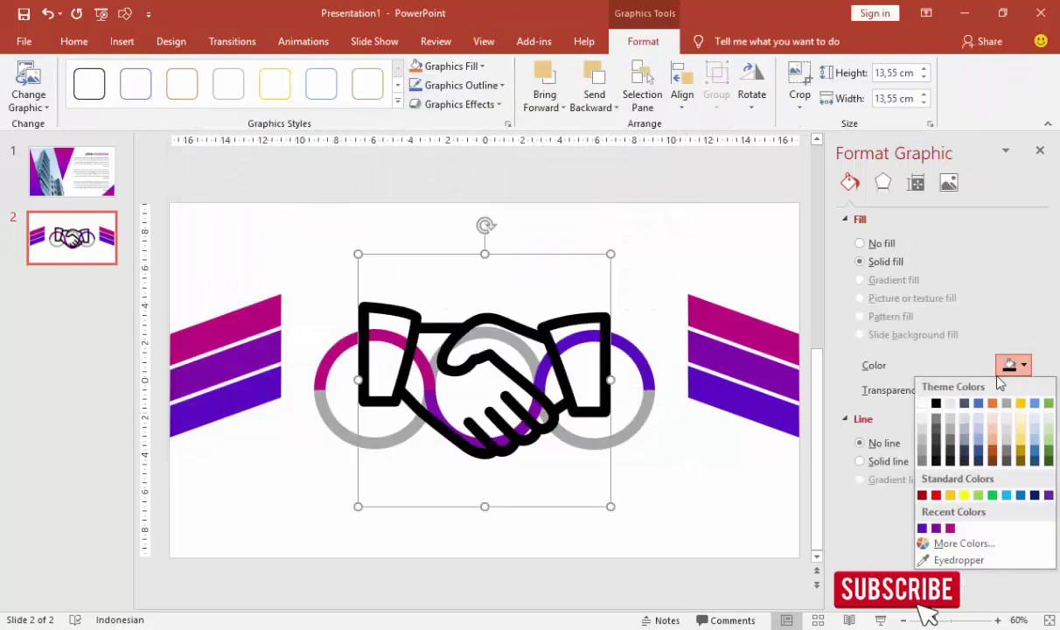
pyautogui.click(925, 459)
pyautogui.moveTo(550, 301); pyautogui.dragTo(444, 402)
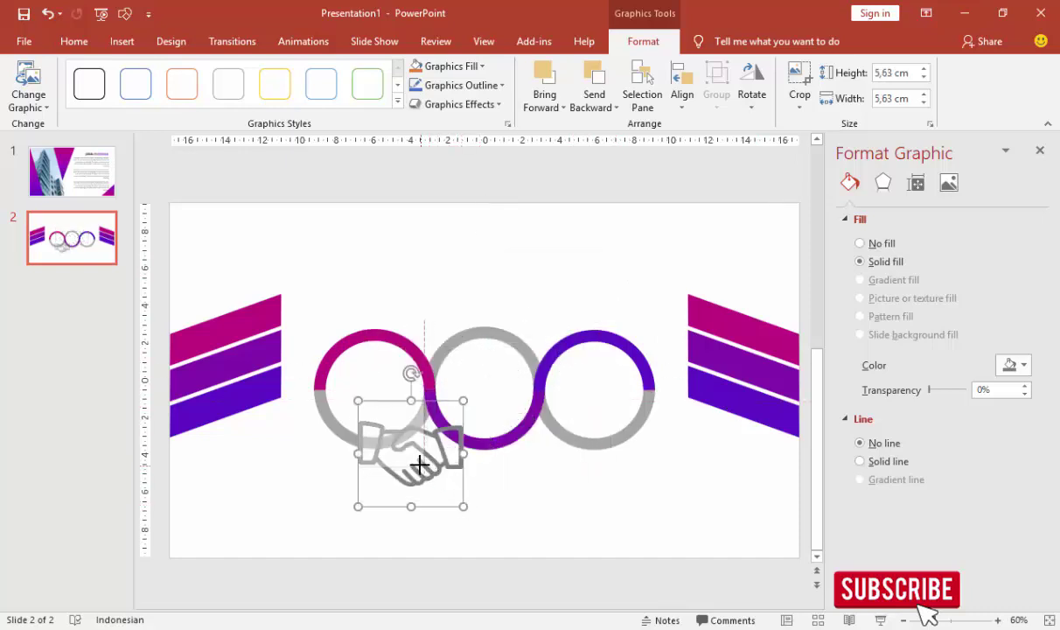
pyautogui.moveTo(420, 464); pyautogui.dragTo(385, 398)
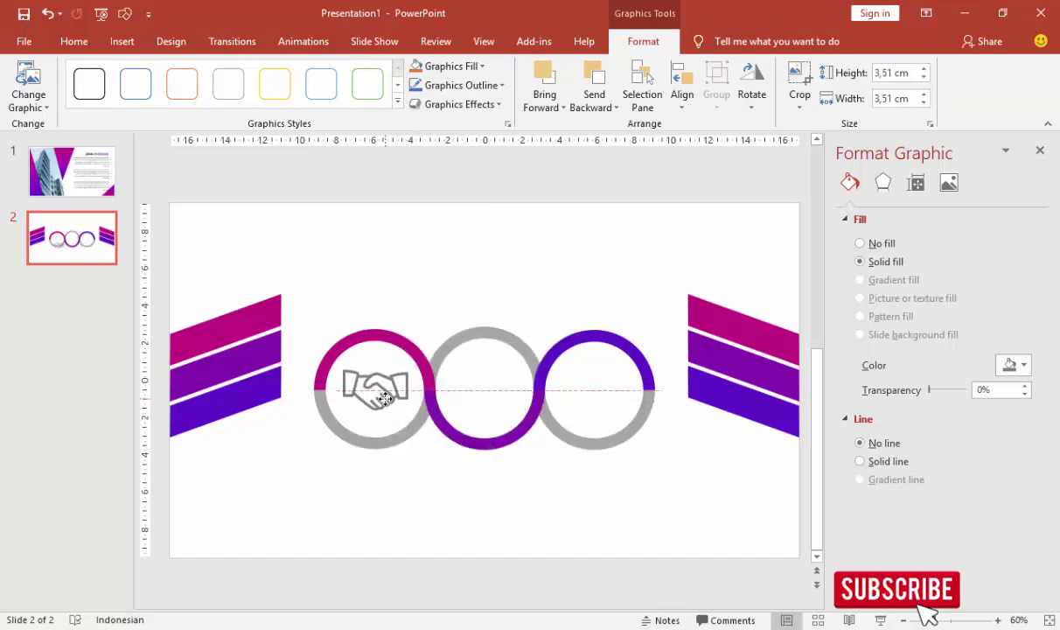
pyautogui.moveTo(426, 332)
pyautogui.mouseDown()
pyautogui.moveTo(378, 391)
pyautogui.moveTo(385, 380)
pyautogui.mouseUp()
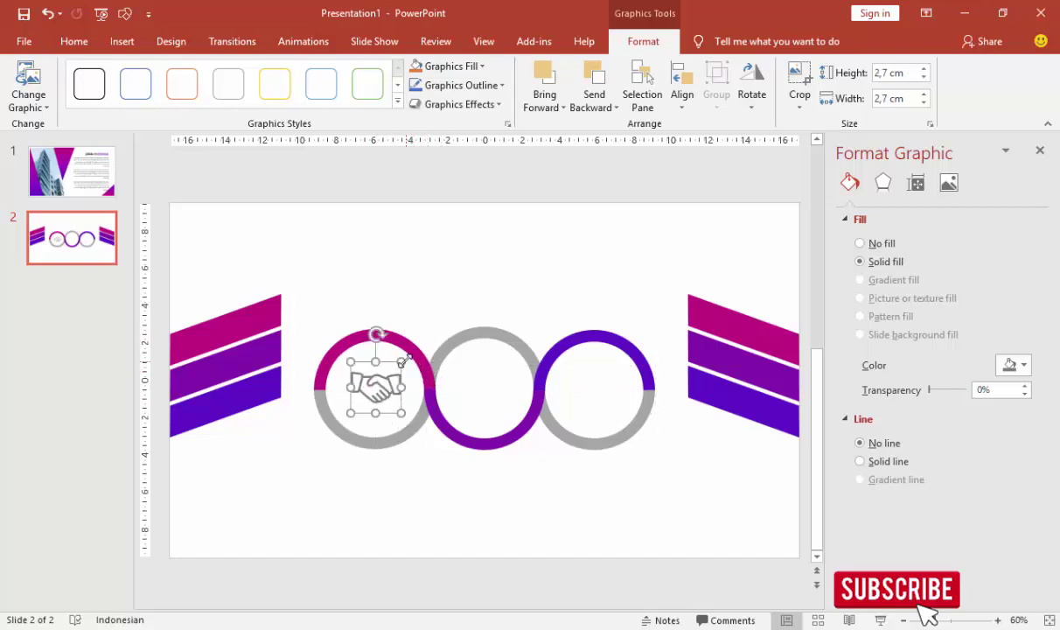
pyautogui.moveTo(401, 361); pyautogui.dragTo(374, 388)
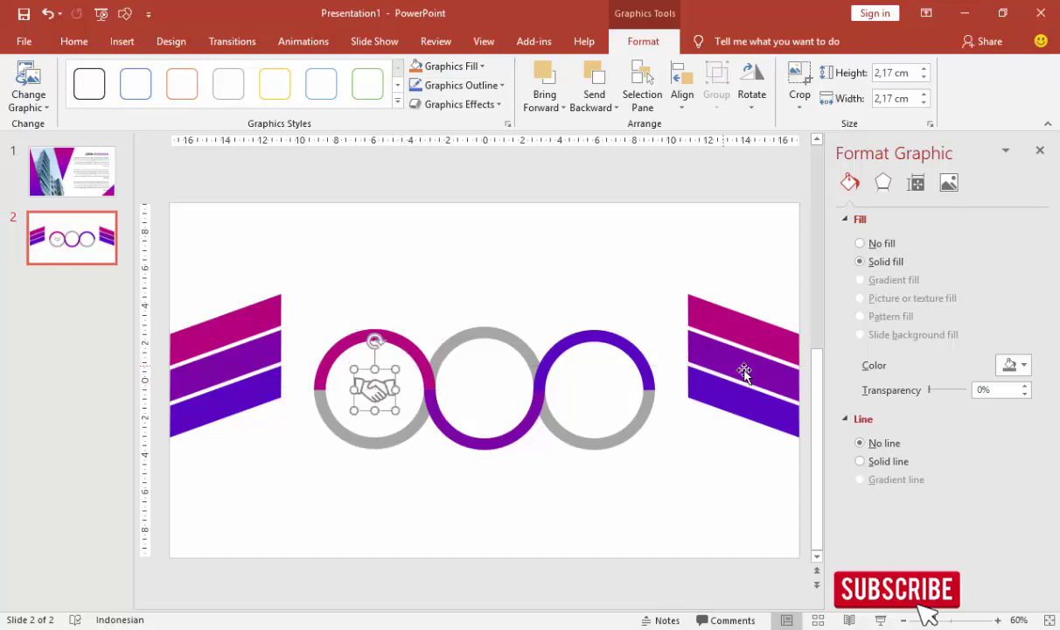
pyautogui.click(1008, 367)
pyautogui.click(441, 258)
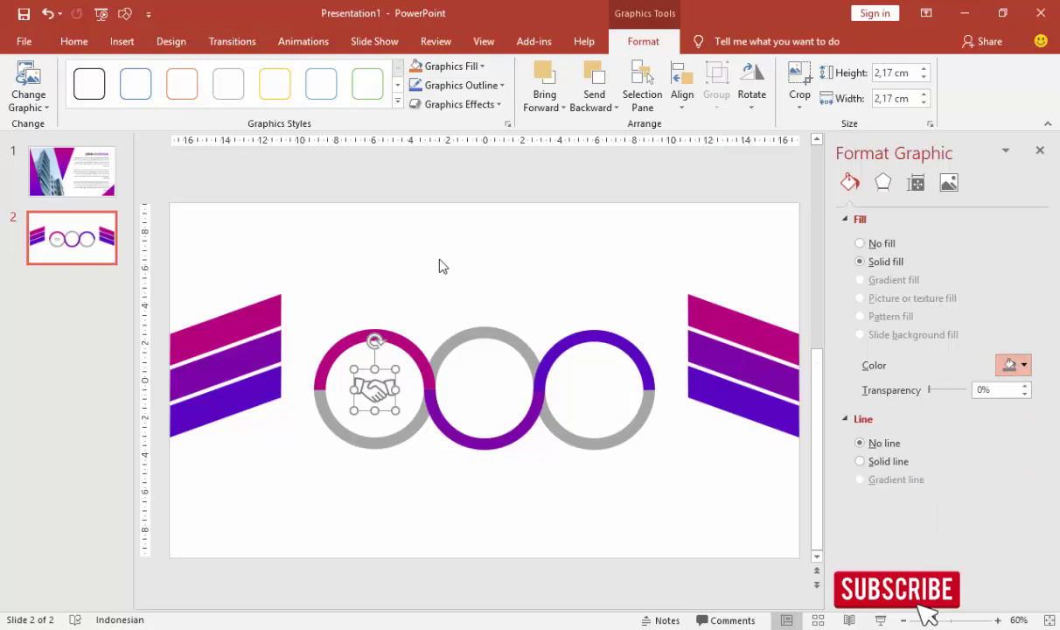
pyautogui.click(393, 350)
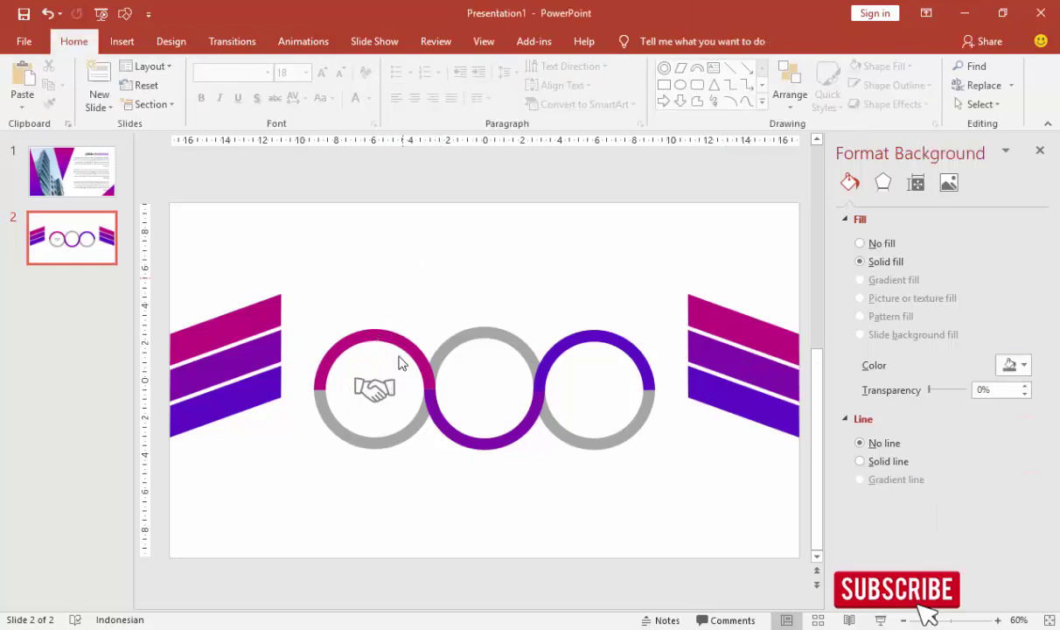
# Insert the financial hand-and-coin icon picture.
pyautogui.click(121, 41)
pyautogui.click(122, 83)
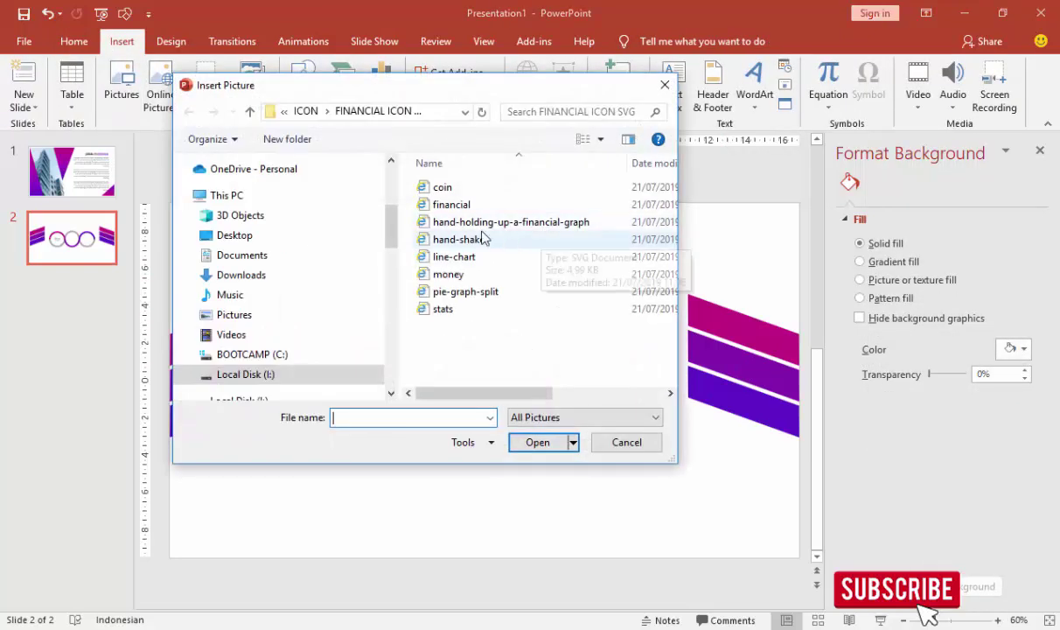
pyautogui.doubleClick(437, 206)
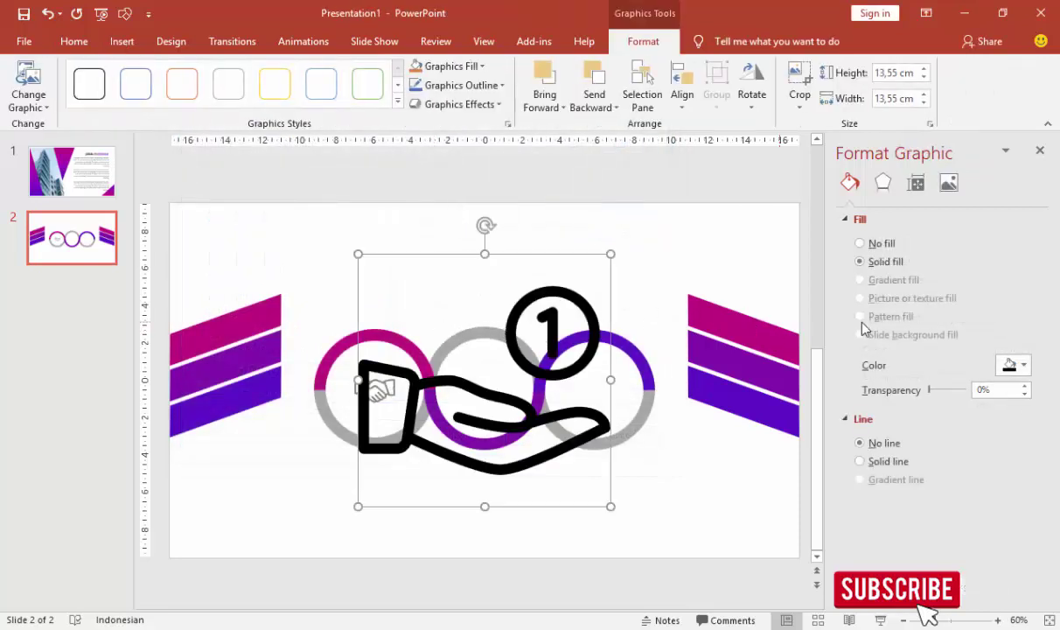
# Colour the hand-and-coin icon grey, shrink it to 1.88 cm, and centre it in the middle ring.
pyautogui.click(1013, 364)
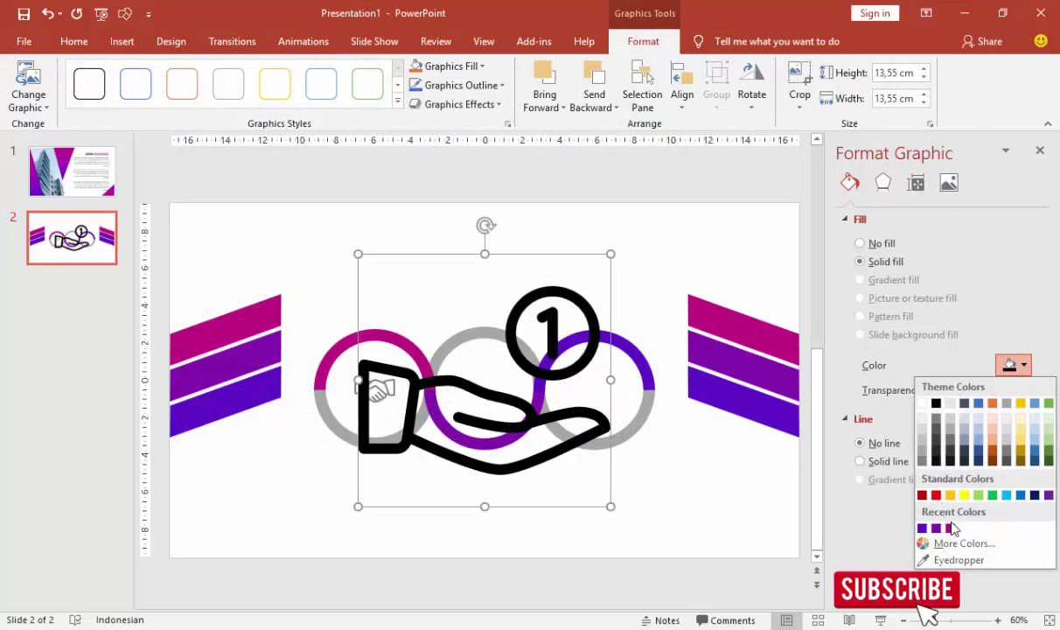
pyautogui.click(950, 528)
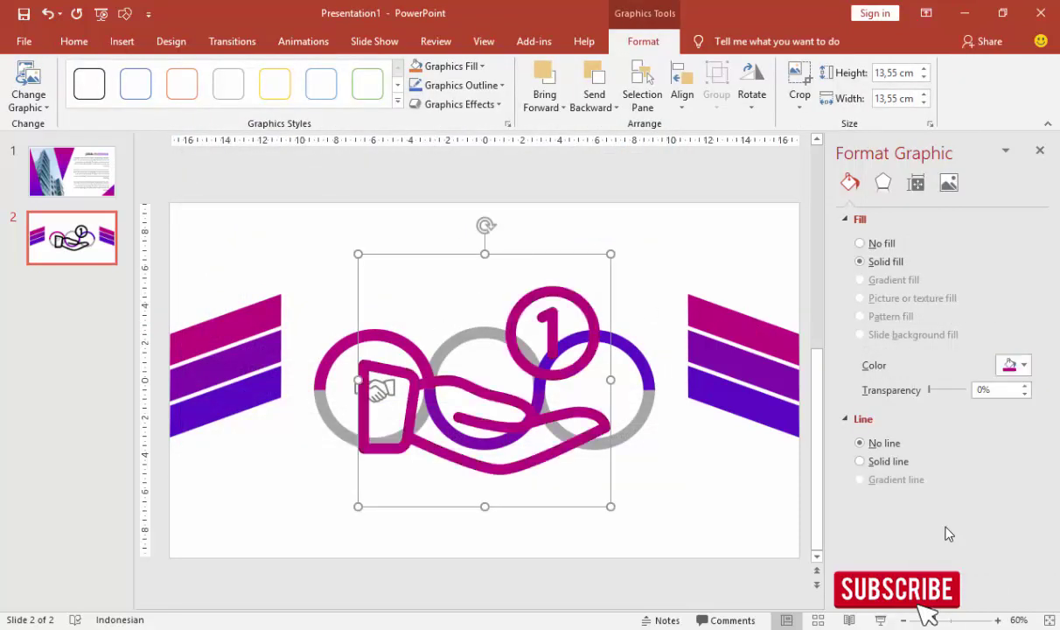
pyautogui.click(1010, 366)
pyautogui.click(877, 437)
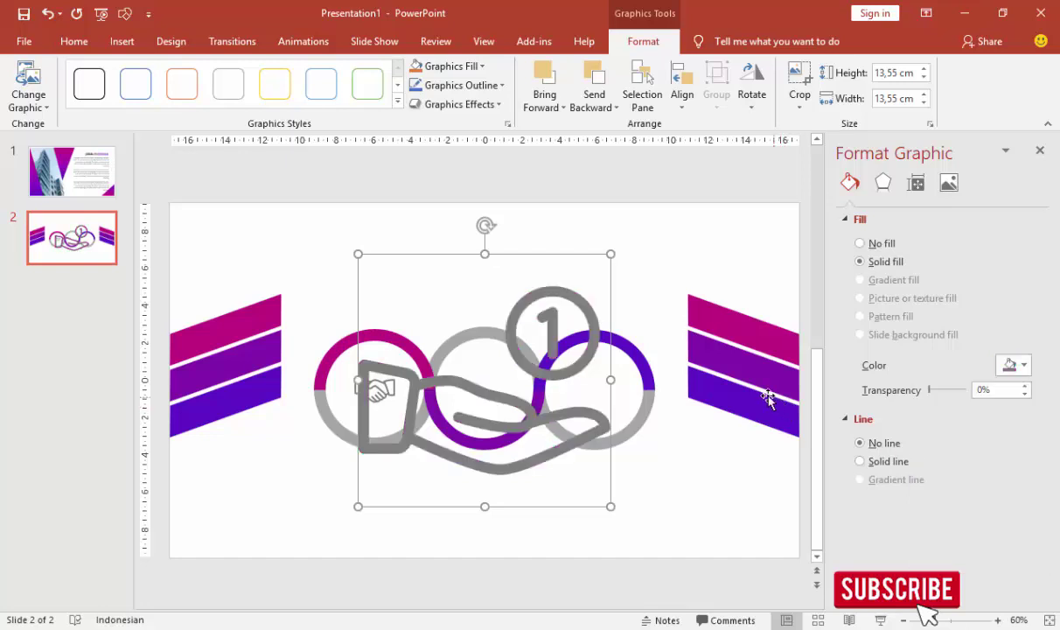
pyautogui.moveTo(610, 254); pyautogui.dragTo(455, 409)
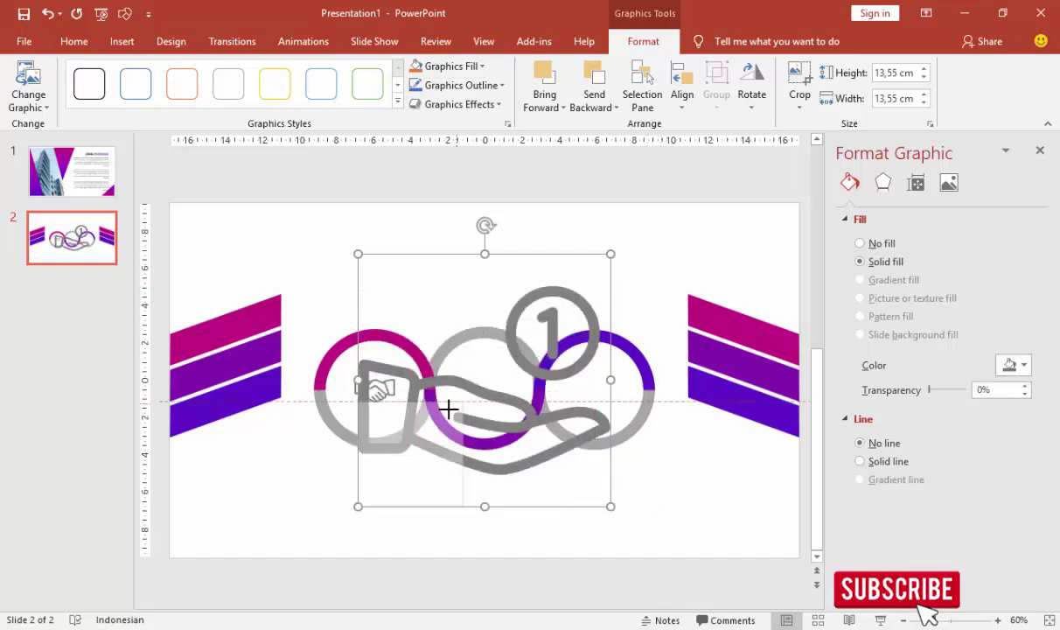
pyautogui.moveTo(358, 506); pyautogui.dragTo(494, 396)
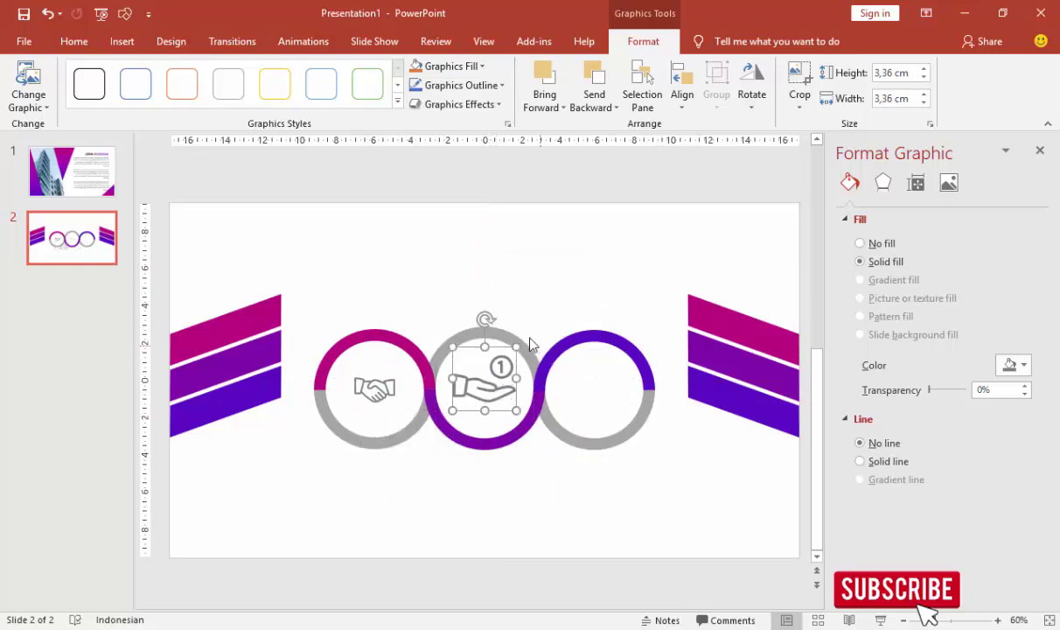
pyautogui.moveTo(512, 347); pyautogui.dragTo(492, 395)
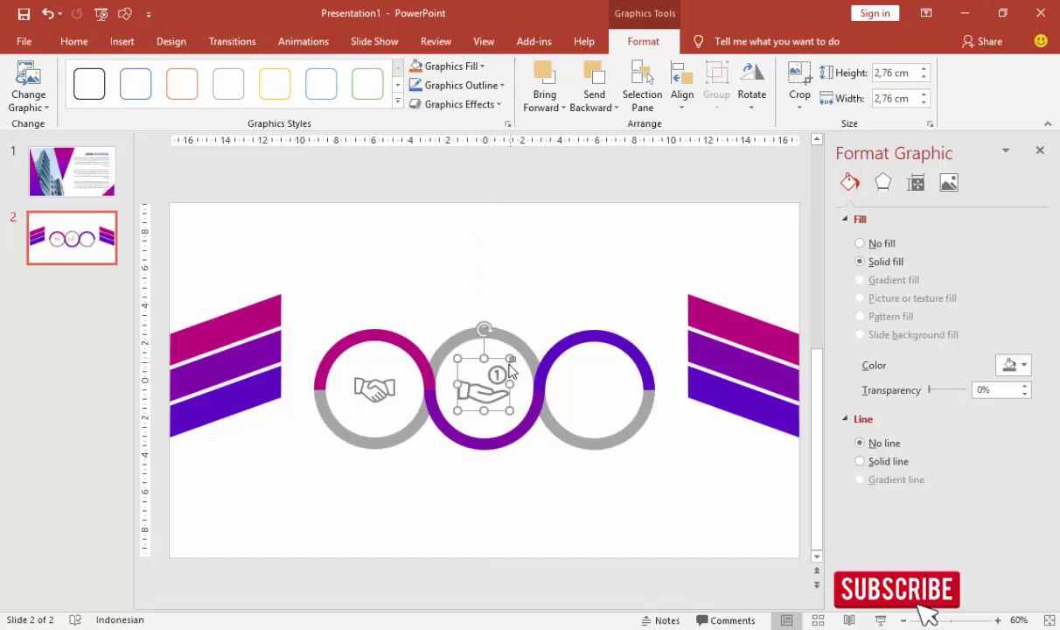
pyautogui.moveTo(512, 358); pyautogui.dragTo(492, 390)
# Insert the 'money' wallet icon in light grey, sized and centred in the right ring.
pyautogui.click(539, 307)
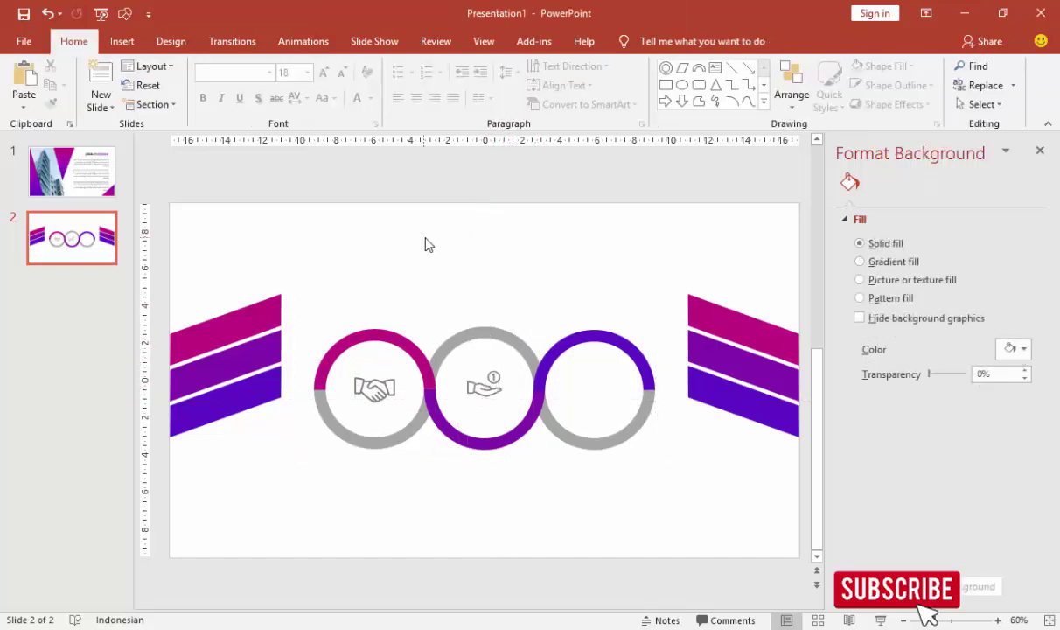
pyautogui.click(120, 44)
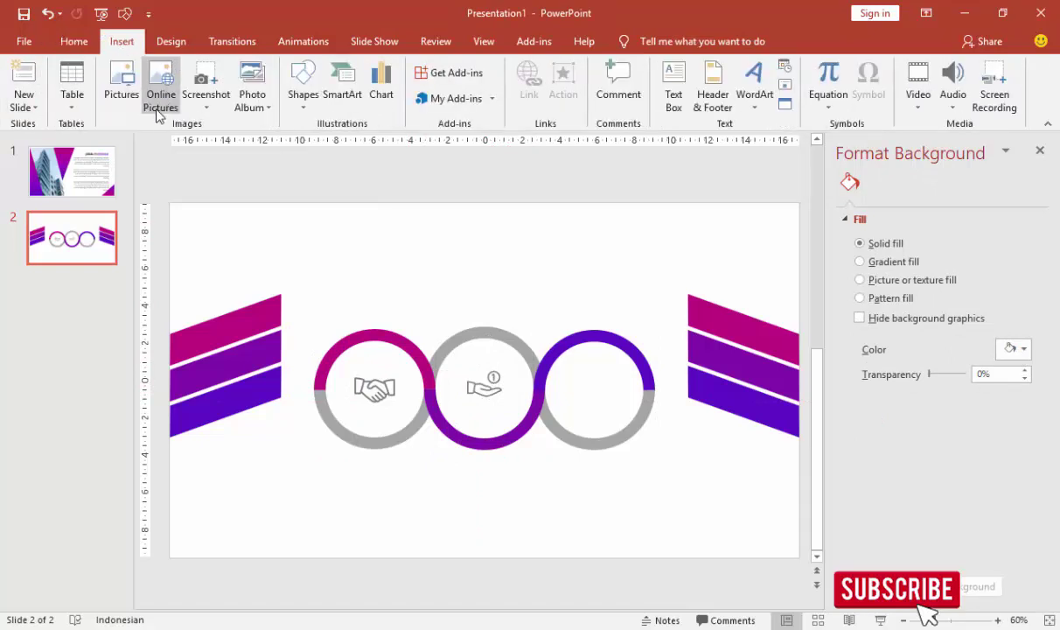
pyautogui.click(121, 83)
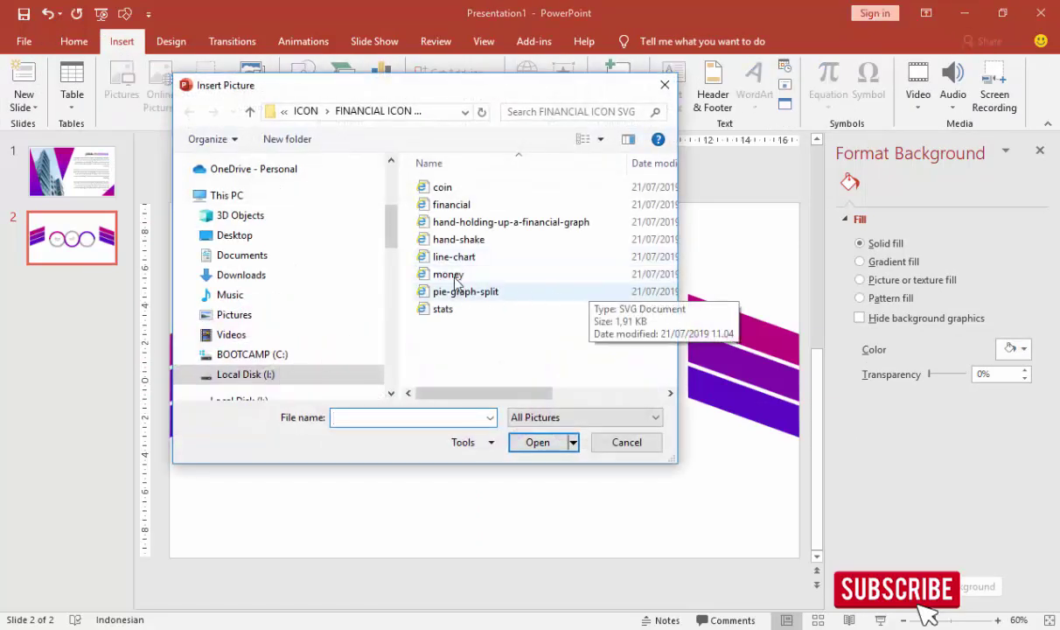
pyautogui.doubleClick(526, 280)
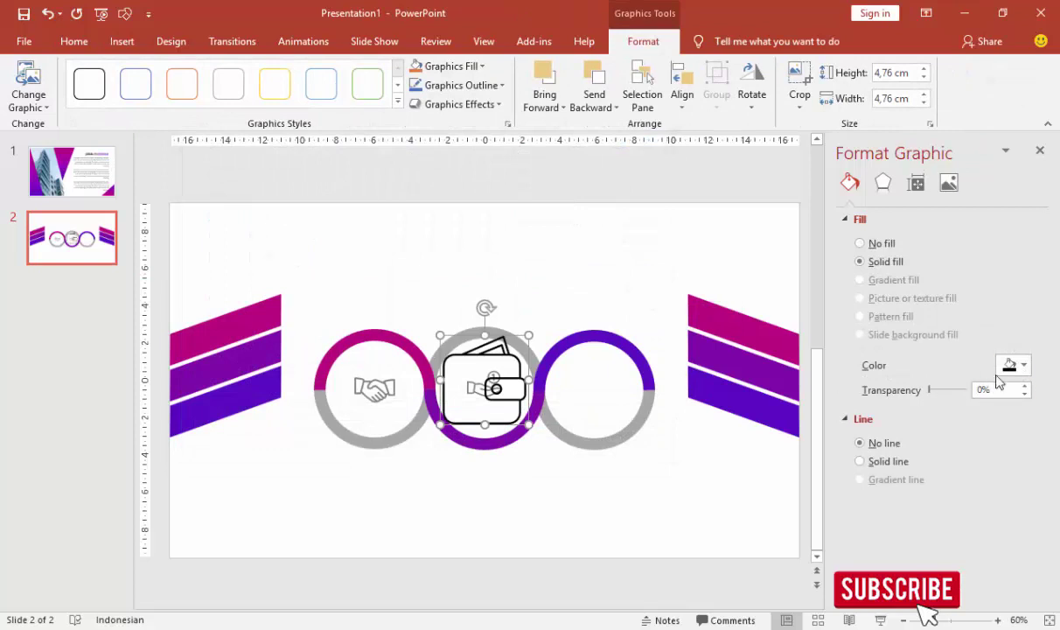
pyautogui.click(1013, 365)
pyautogui.click(922, 461)
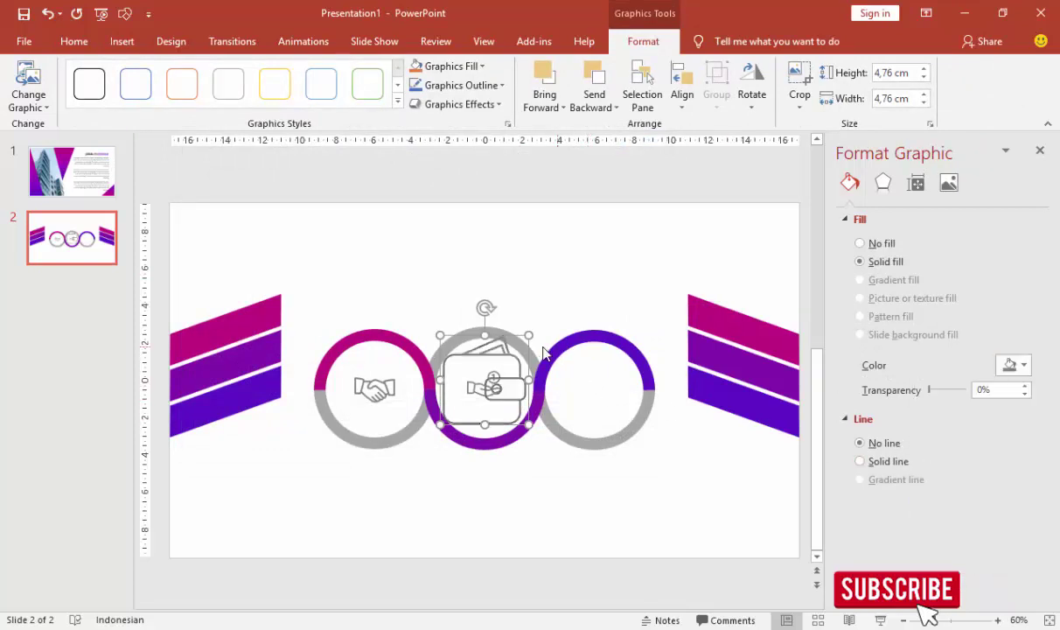
pyautogui.moveTo(529, 330)
pyautogui.mouseDown()
pyautogui.moveTo(504, 359)
pyautogui.moveTo(589, 385)
pyautogui.mouseUp()
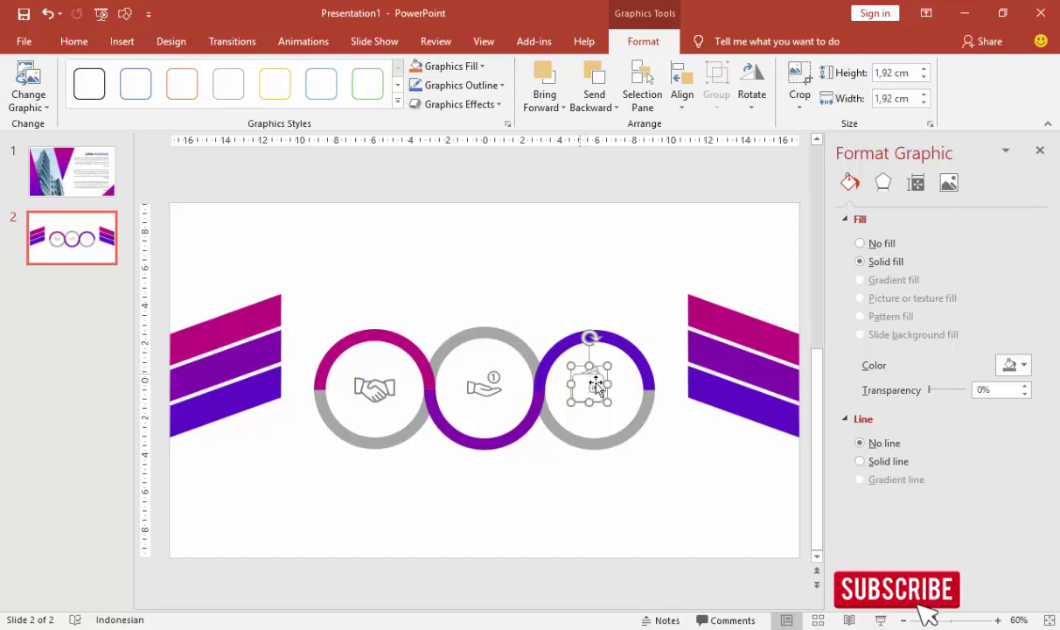
pyautogui.moveTo(592, 386); pyautogui.dragTo(595, 386)
pyautogui.click(596, 255)
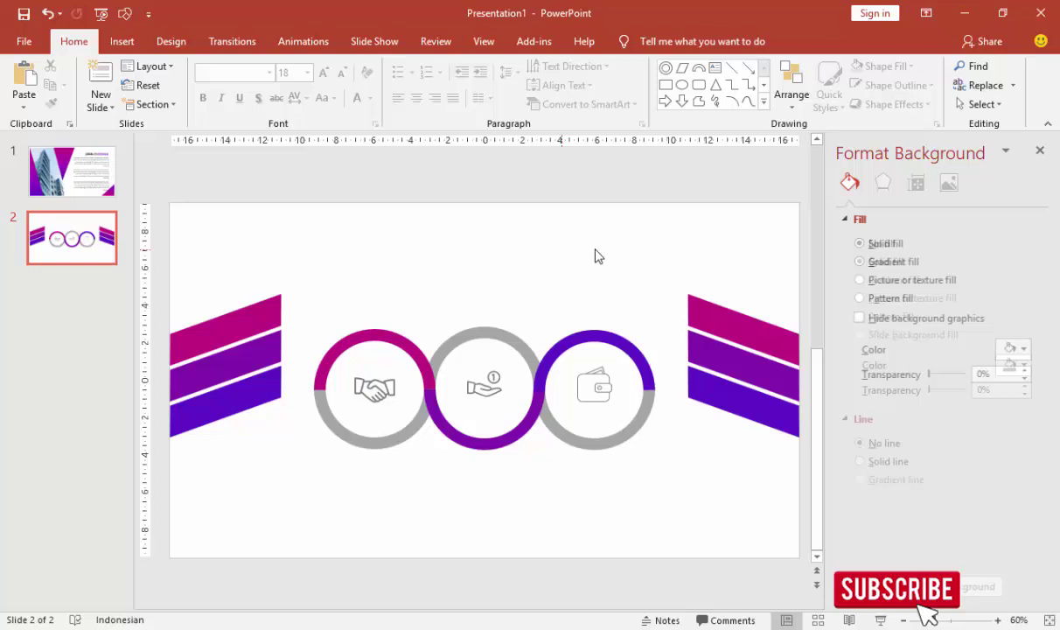
# Copy slide 1's JUDUL PRESENTASI title and body text boxes.
pyautogui.click(82, 179)
pyautogui.click(639, 252)
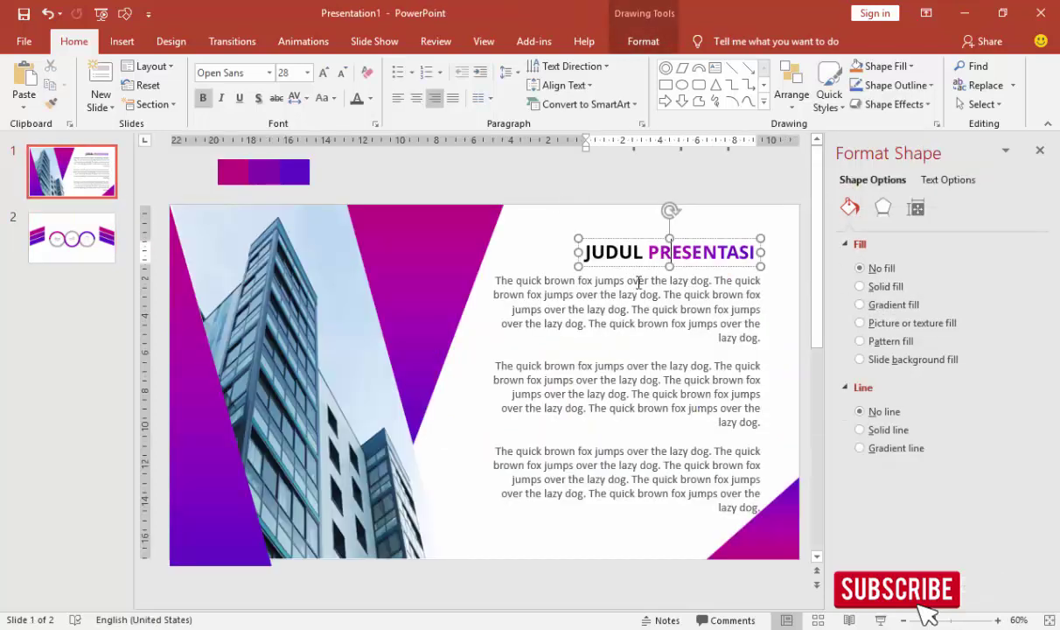
pyautogui.keyDown('shift'); pyautogui.click(639, 281); pyautogui.keyUp('shift')
pyautogui.hotkey('ctrl', 'c')
# Paste the title and body onto slide 2 and centre the JUDUL PRESENTASI title at the top.
pyautogui.click(87, 251)
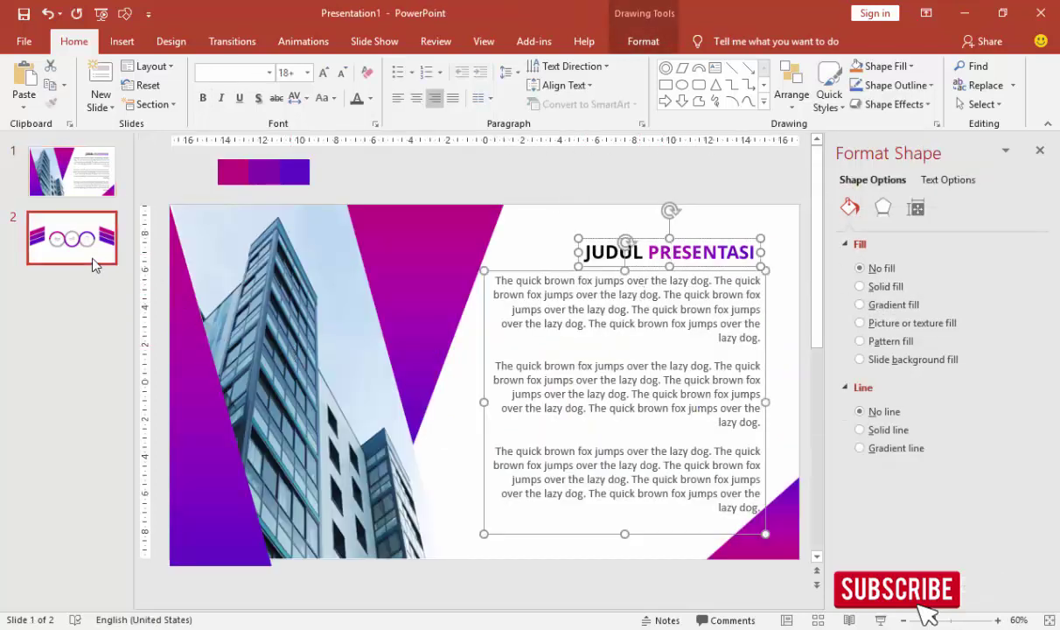
pyautogui.hotkey('ctrl', 'v')
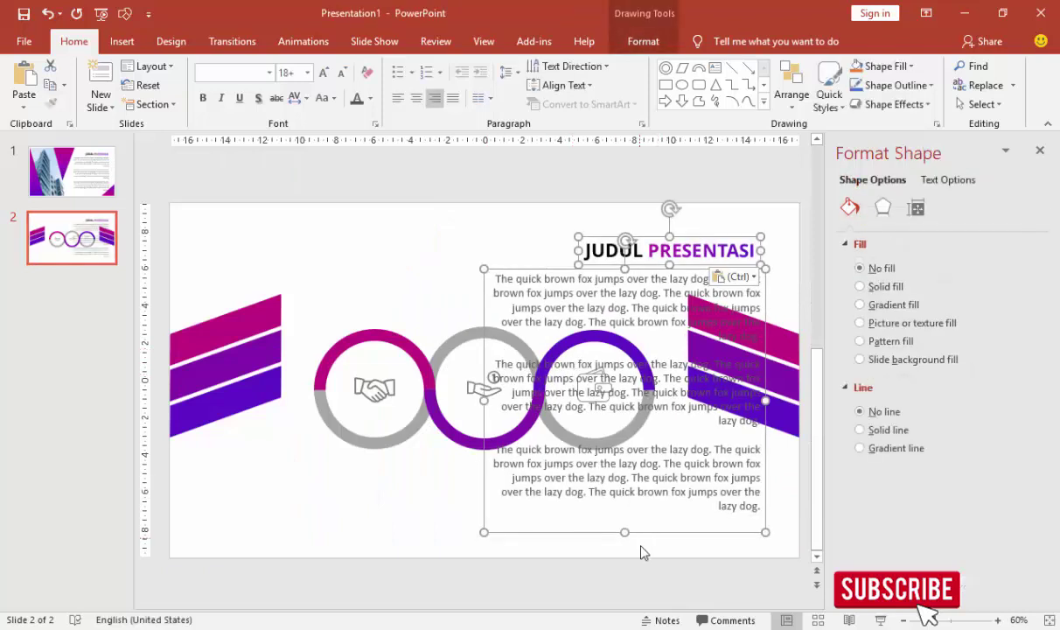
pyautogui.click(635, 542)
pyautogui.click(678, 250)
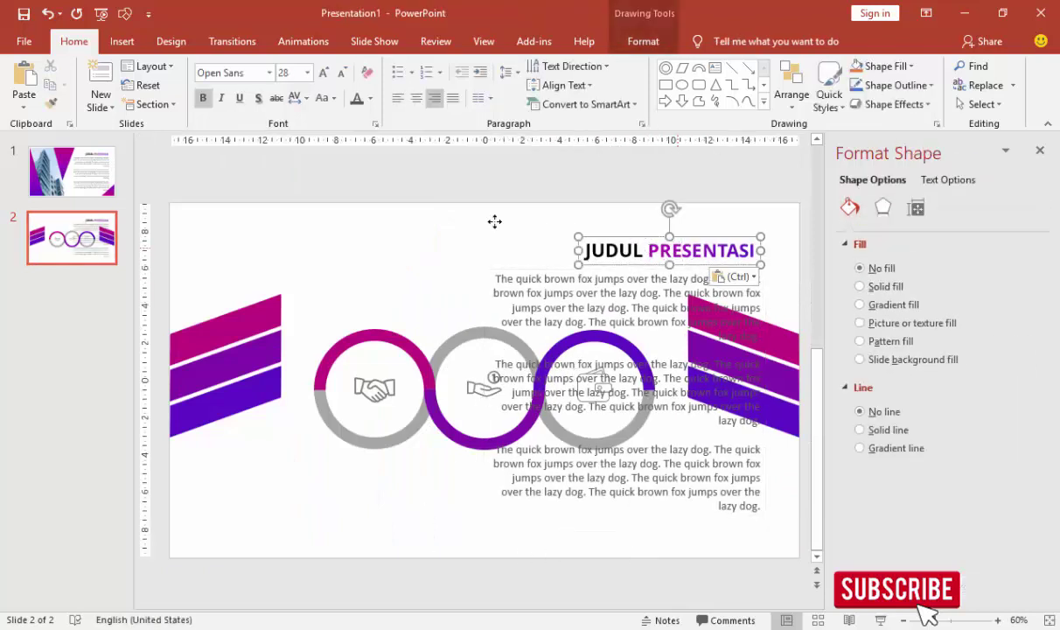
pyautogui.moveTo(642, 237); pyautogui.dragTo(455, 234)
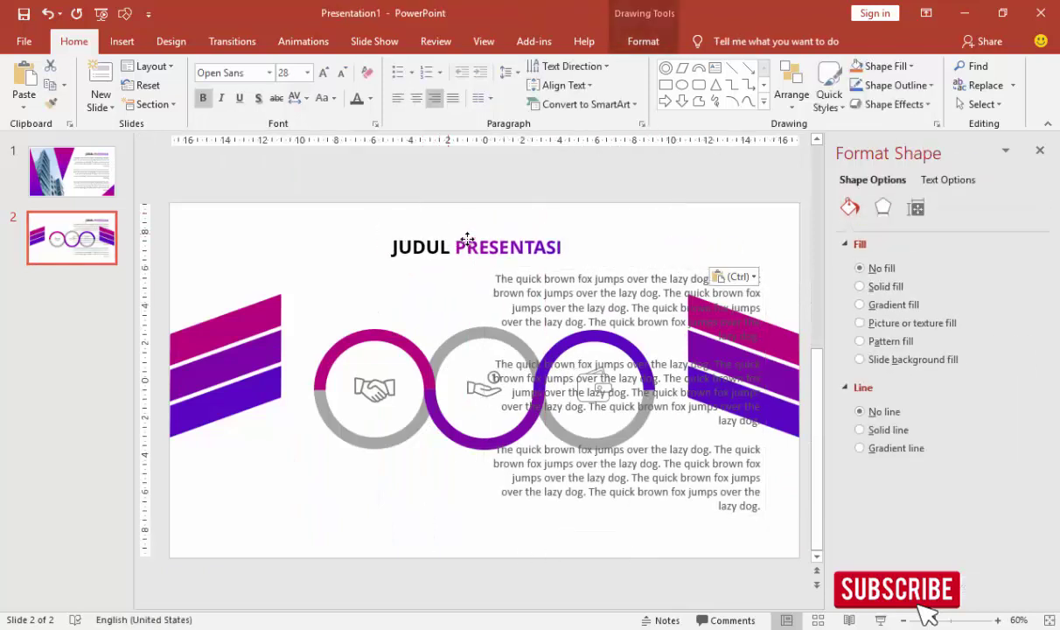
pyautogui.click(416, 98)
# Cut the body text to one paragraph and move the narrowed box toward the centre.
pyautogui.click(637, 294)
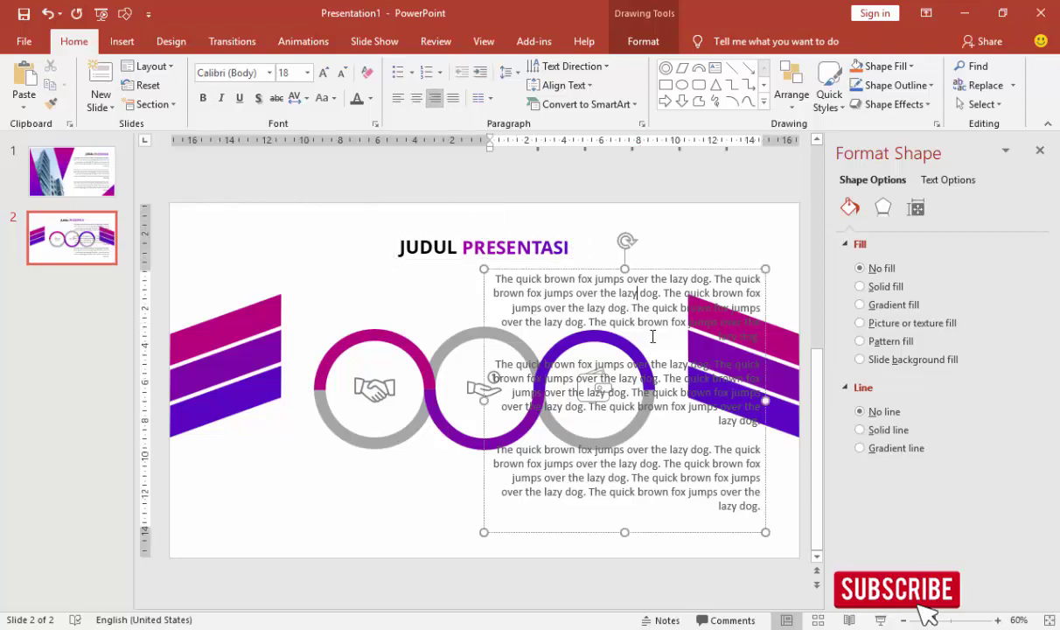
pyautogui.moveTo(652, 336); pyautogui.dragTo(761, 516)
pyautogui.press('Delete')
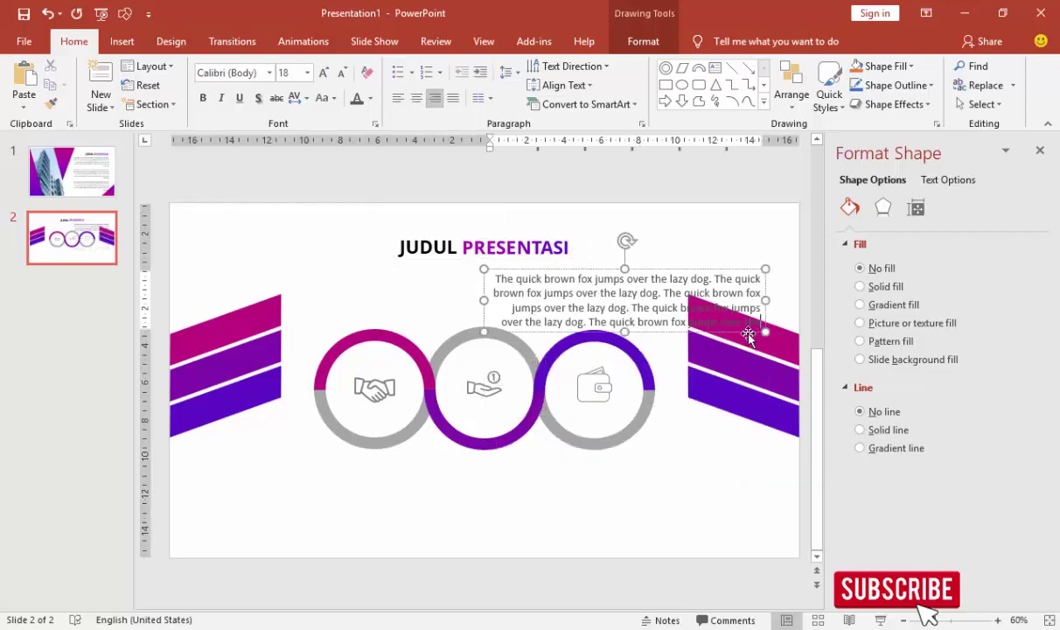
pyautogui.moveTo(481, 300); pyautogui.dragTo(568, 300)
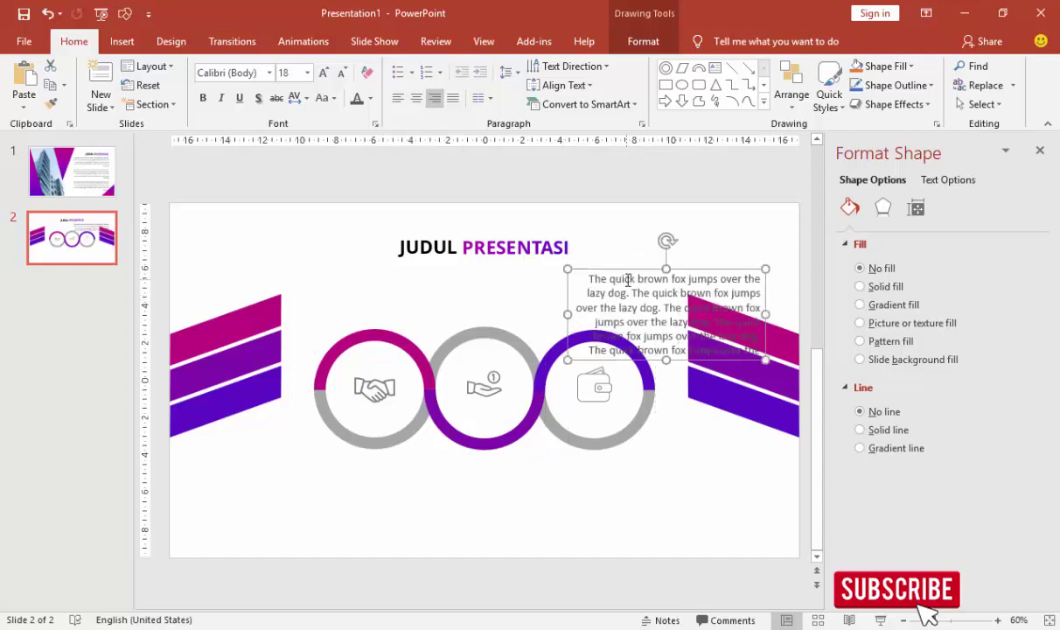
pyautogui.moveTo(633, 270); pyautogui.dragTo(420, 327)
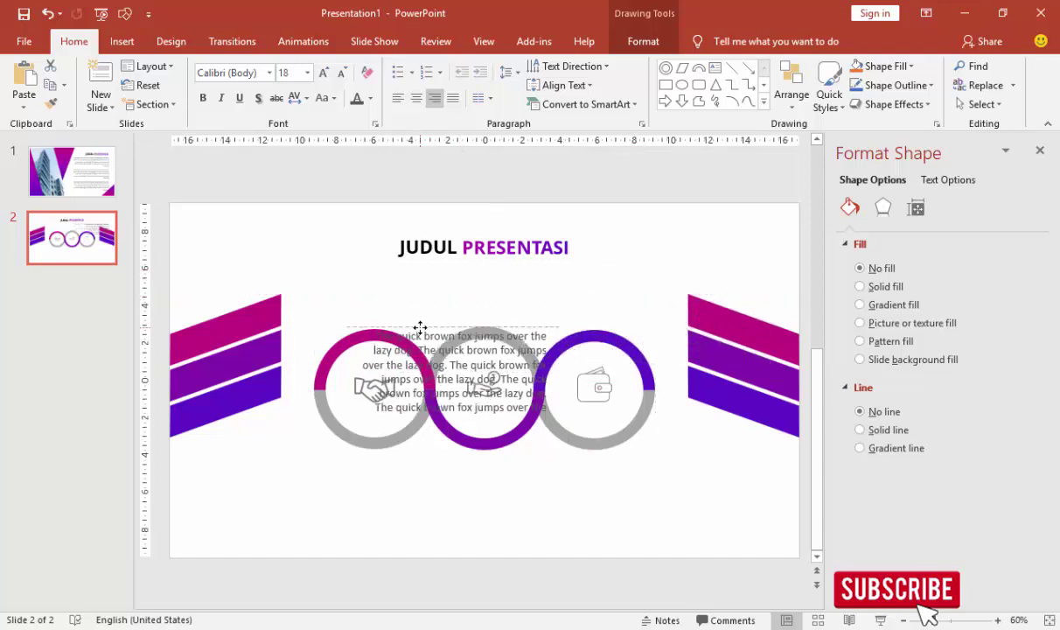
# Place the body text beneath the title and set it to 14 pt.
pyautogui.moveTo(420, 327); pyautogui.dragTo(455, 262)
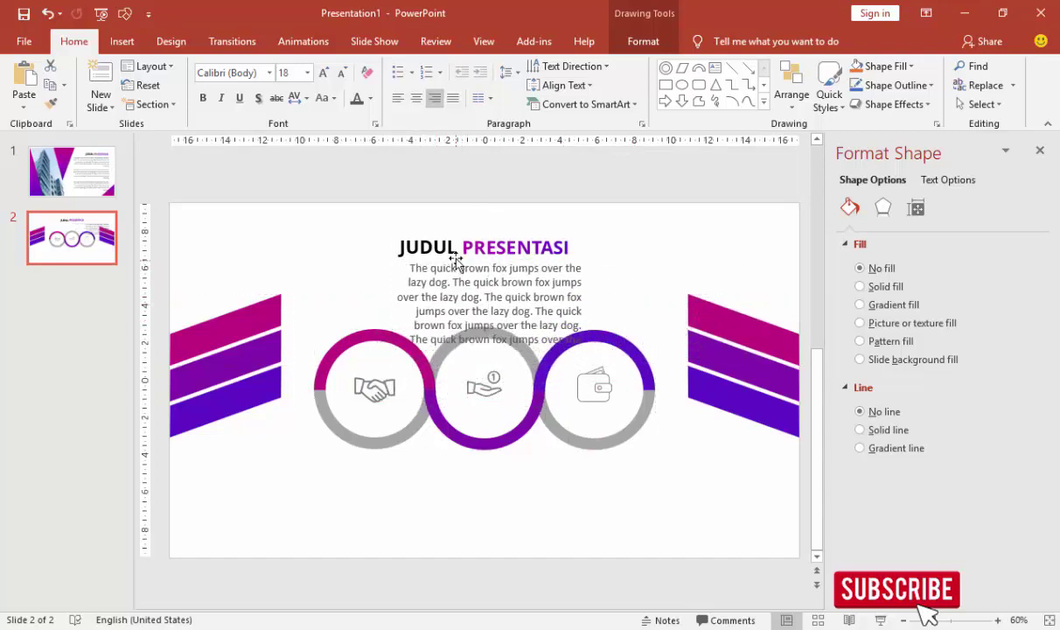
pyautogui.click(464, 245)
pyautogui.click(472, 282)
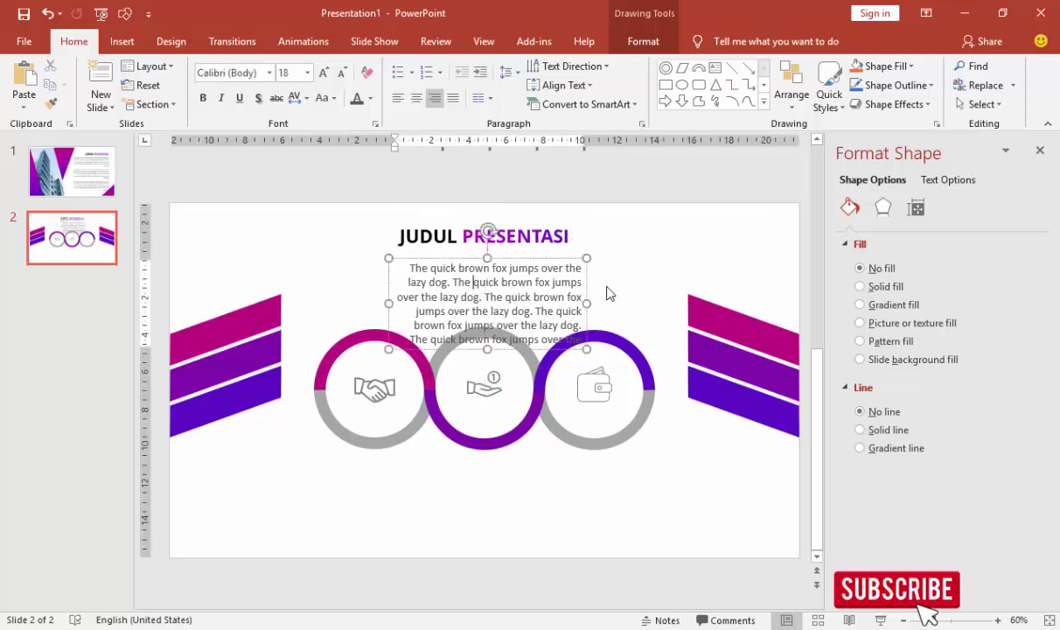
pyautogui.click(307, 72)
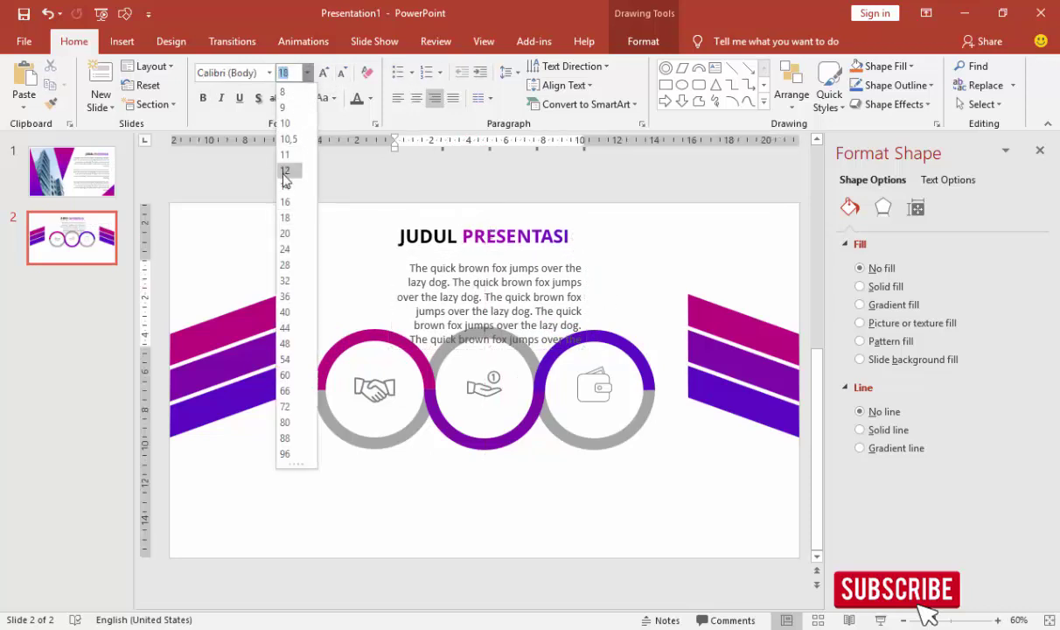
pyautogui.click(285, 188)
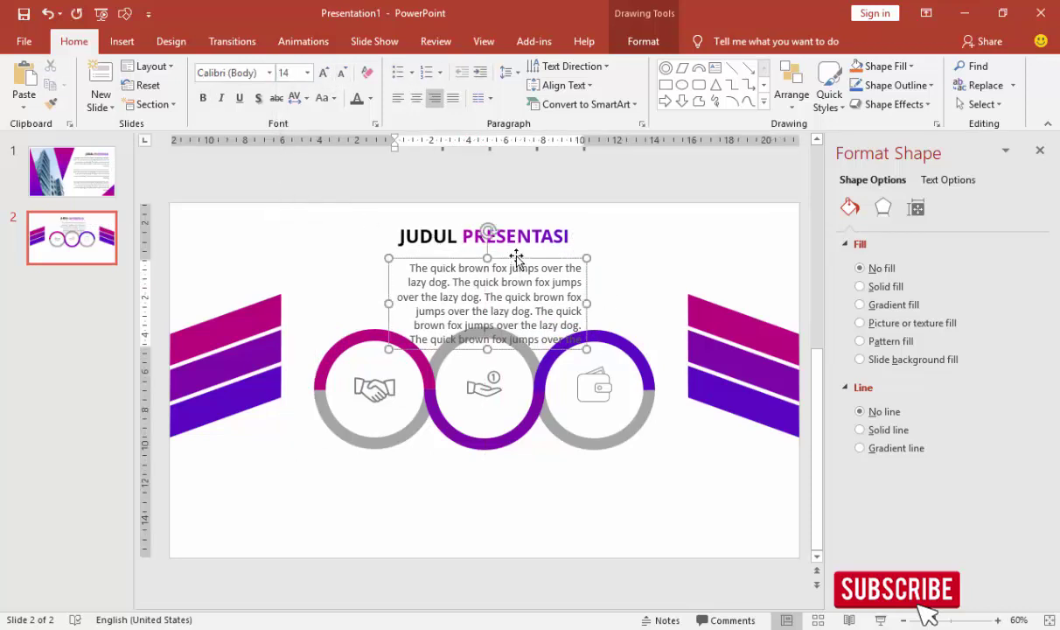
pyautogui.click(487, 257)
pyautogui.click(307, 73)
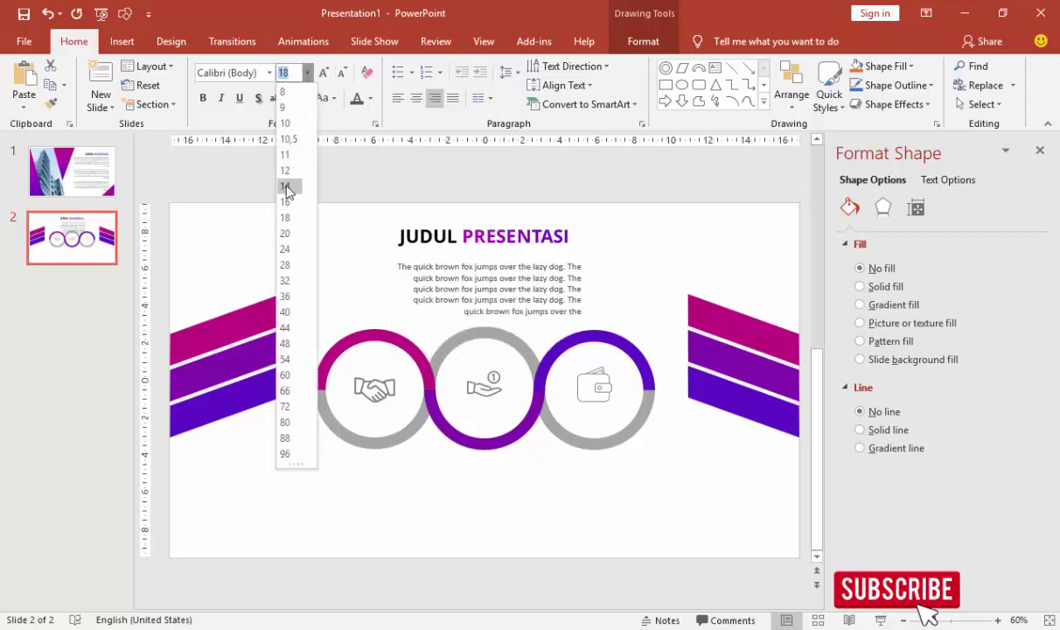
pyautogui.click(286, 187)
# Centre-align and widen the paragraph, then drag a copy below the left ring.
pyautogui.click(417, 97)
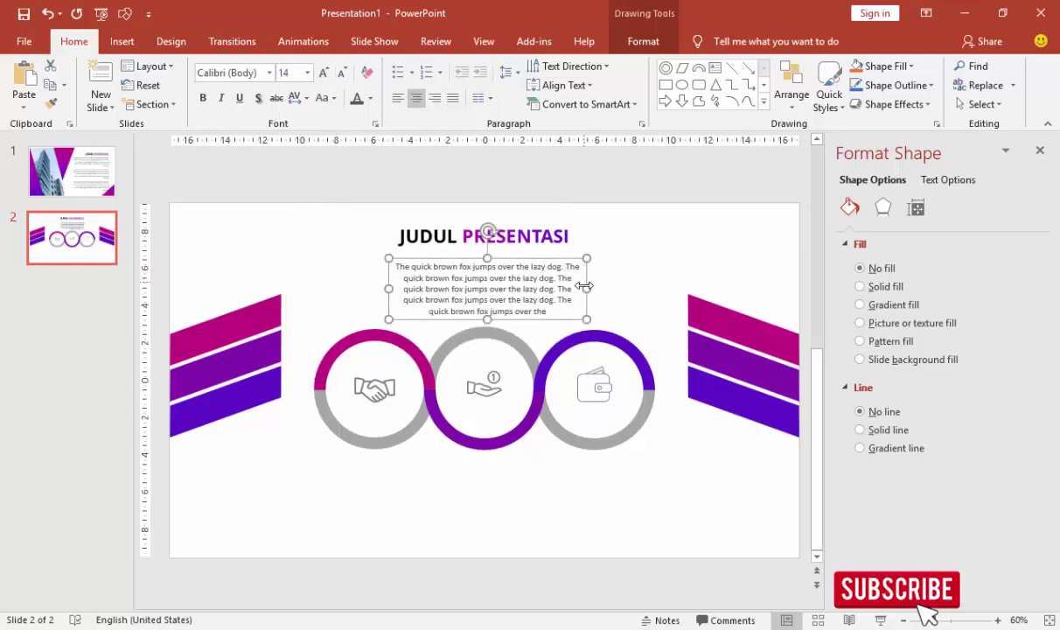
pyautogui.moveTo(586, 287); pyautogui.dragTo(593, 288)
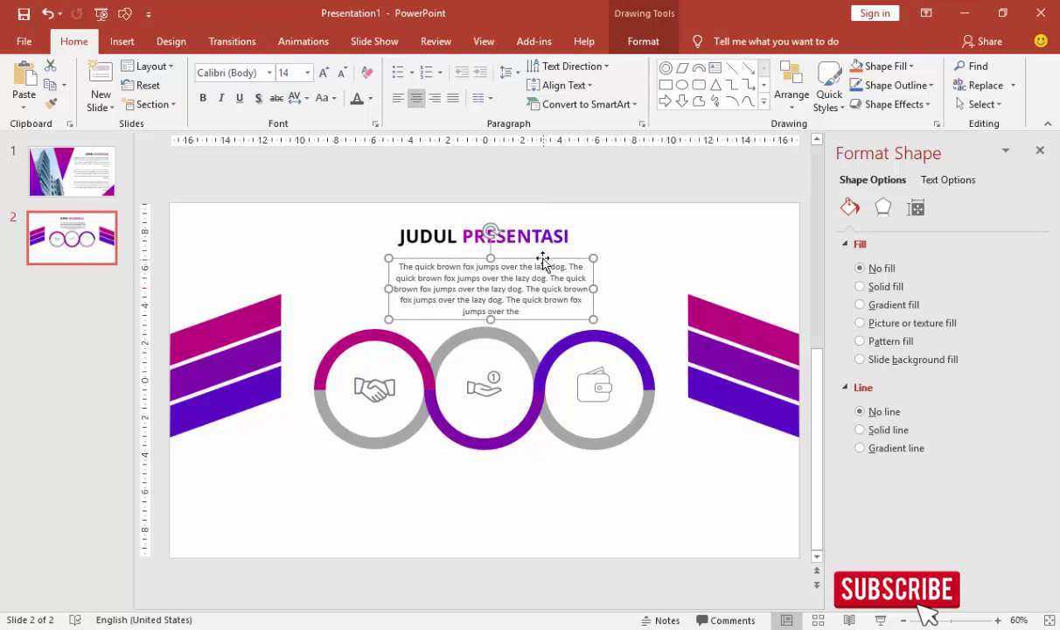
pyautogui.moveTo(543, 261); pyautogui.dragTo(563, 261)
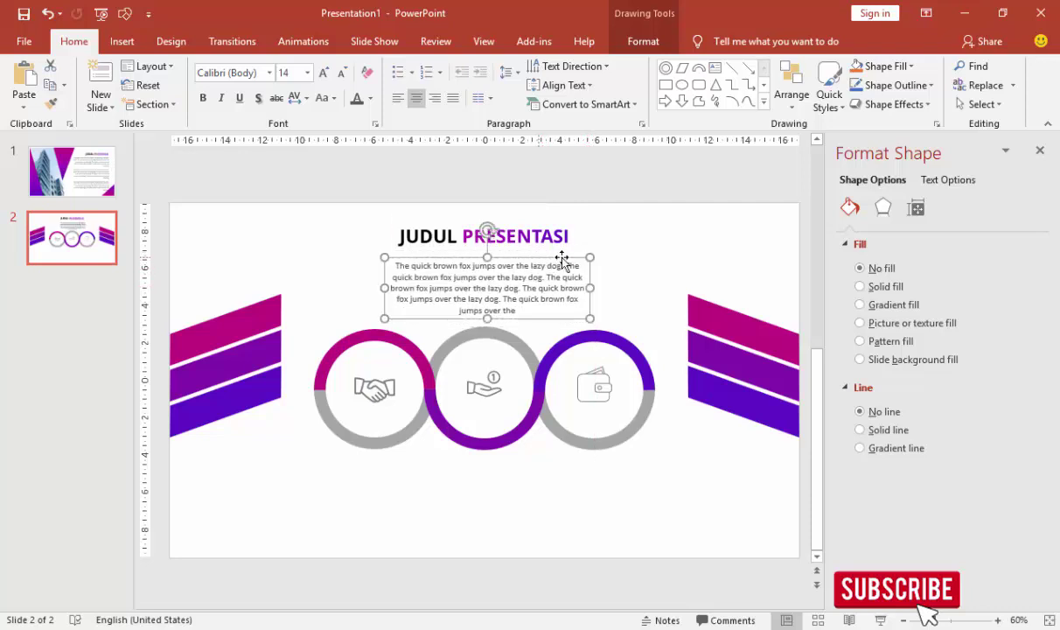
pyautogui.moveTo(487, 313)
pyautogui.mouseDown()
pyautogui.moveTo(487, 408)
pyautogui.moveTo(411, 532)
pyautogui.mouseUp()
# Trim the top paragraph to end at 'lazy dog' and fit it just below the title.
pyautogui.moveTo(486, 508); pyautogui.dragTo(436, 507)
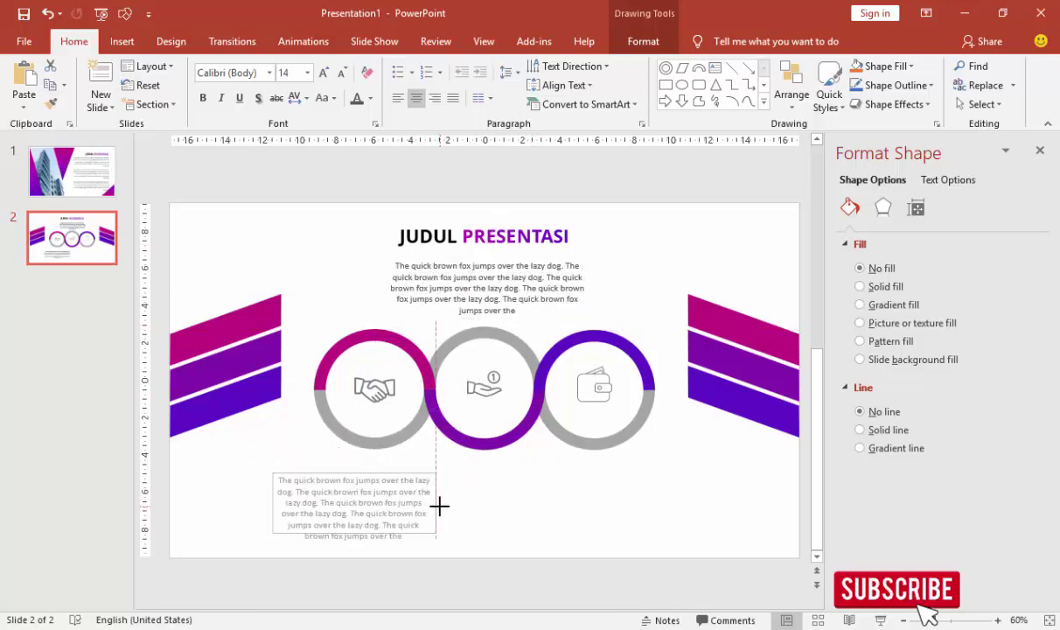
pyautogui.click(489, 298)
pyautogui.moveTo(385, 287); pyautogui.dragTo(425, 287)
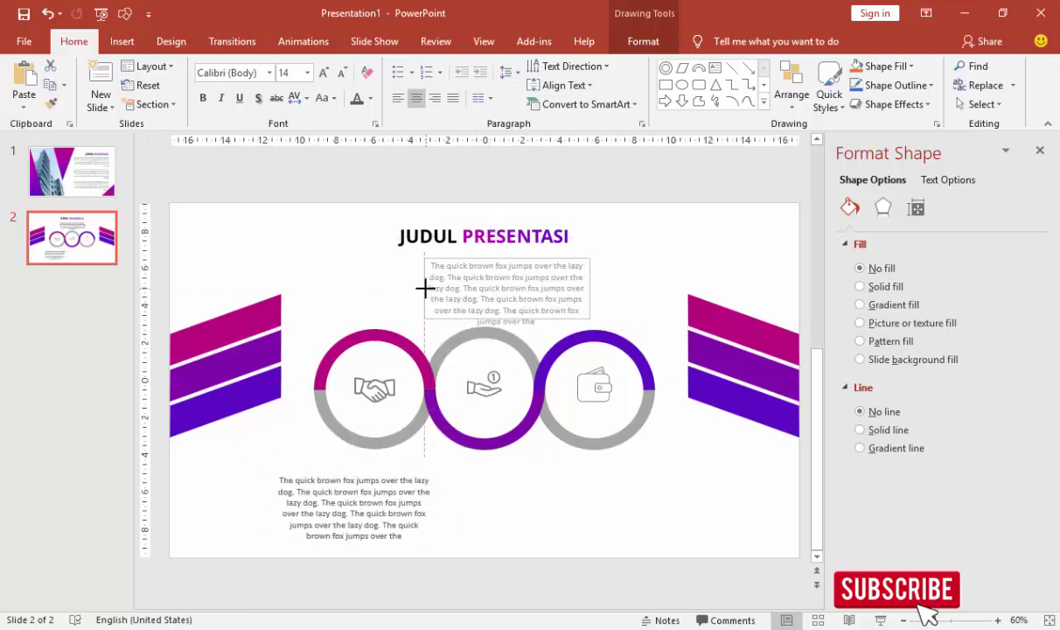
pyautogui.moveTo(590, 294); pyautogui.dragTo(556, 294)
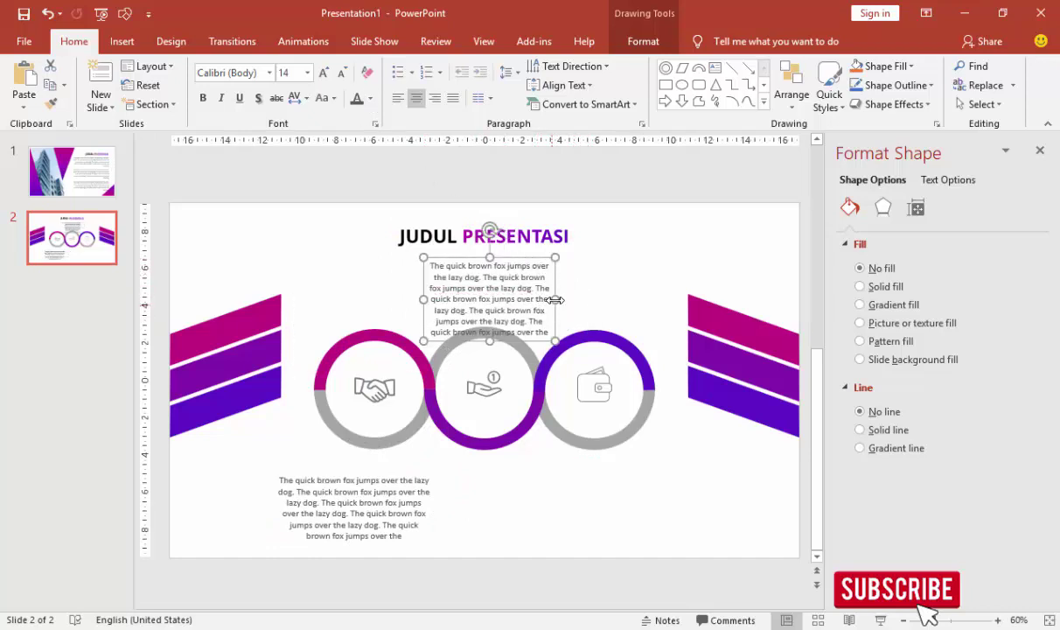
pyautogui.moveTo(555, 299); pyautogui.dragTo(567, 299)
pyautogui.moveTo(528, 265); pyautogui.dragTo(524, 259)
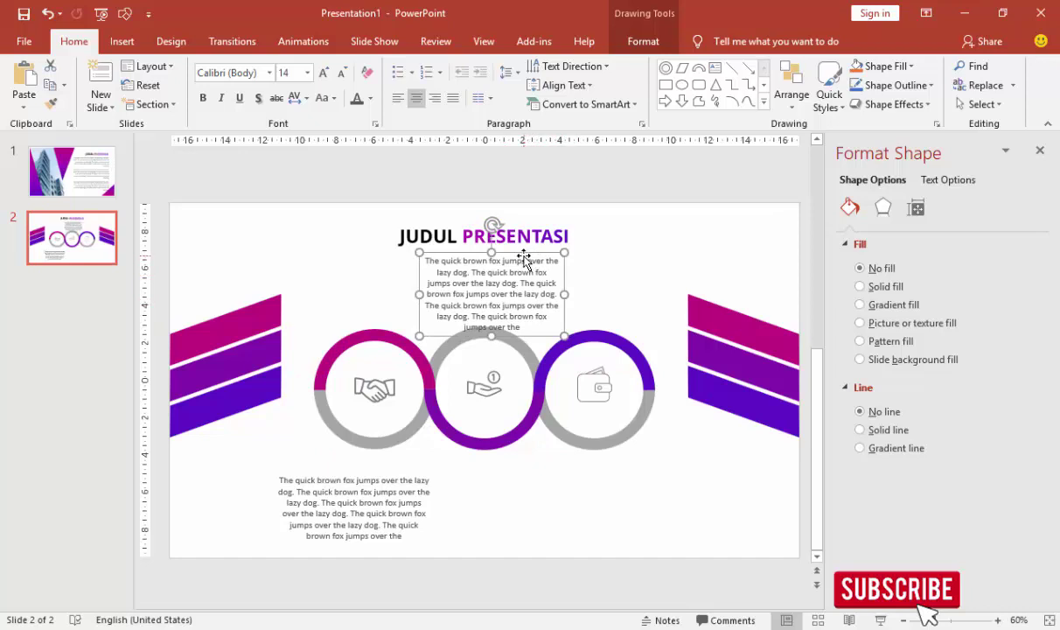
pyautogui.moveTo(557, 296); pyautogui.dragTo(521, 327)
pyautogui.press('Delete')
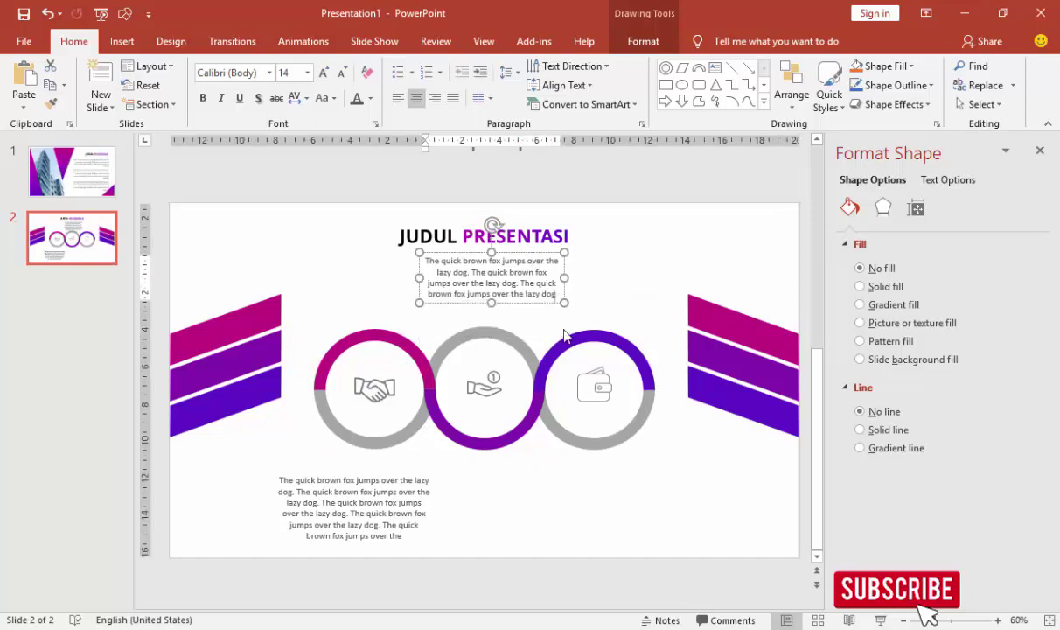
pyautogui.moveTo(525, 264)
pyautogui.mouseDown()
pyautogui.moveTo(506, 277)
pyautogui.moveTo(528, 268)
pyautogui.mouseUp()
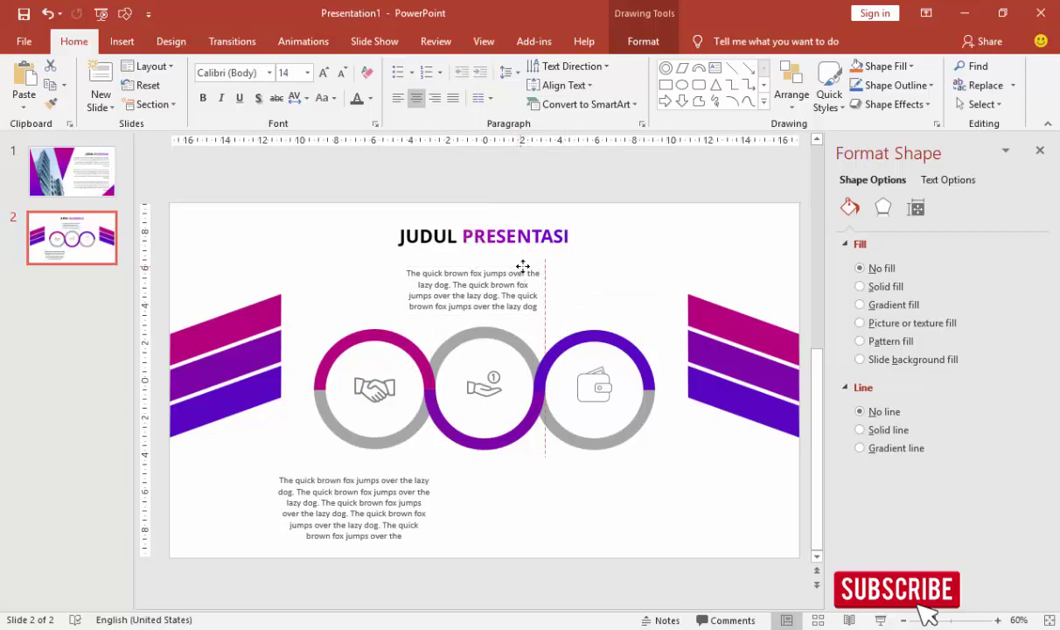
# Shorten the lower paragraph, copy it under the right rings, and align the left one under ring 1.
pyautogui.click(401, 508)
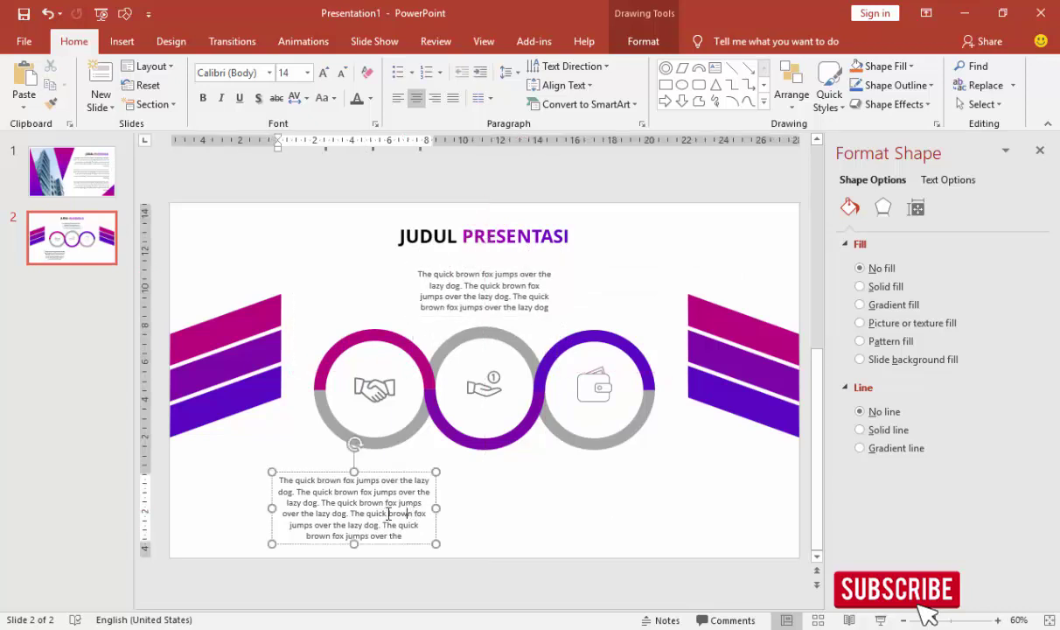
pyautogui.moveTo(387, 513); pyautogui.dragTo(403, 535)
pyautogui.press('Delete')
pyautogui.click(433, 497)
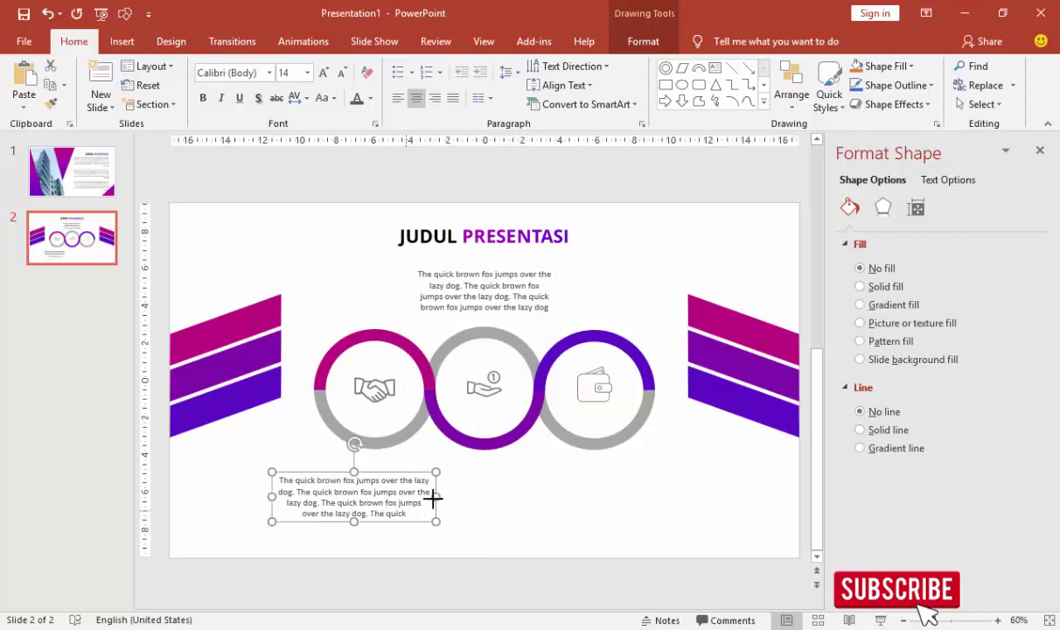
pyautogui.moveTo(398, 471)
pyautogui.mouseDown()
pyautogui.moveTo(669, 473)
pyautogui.moveTo(651, 469)
pyautogui.mouseUp()
pyautogui.click(672, 478)
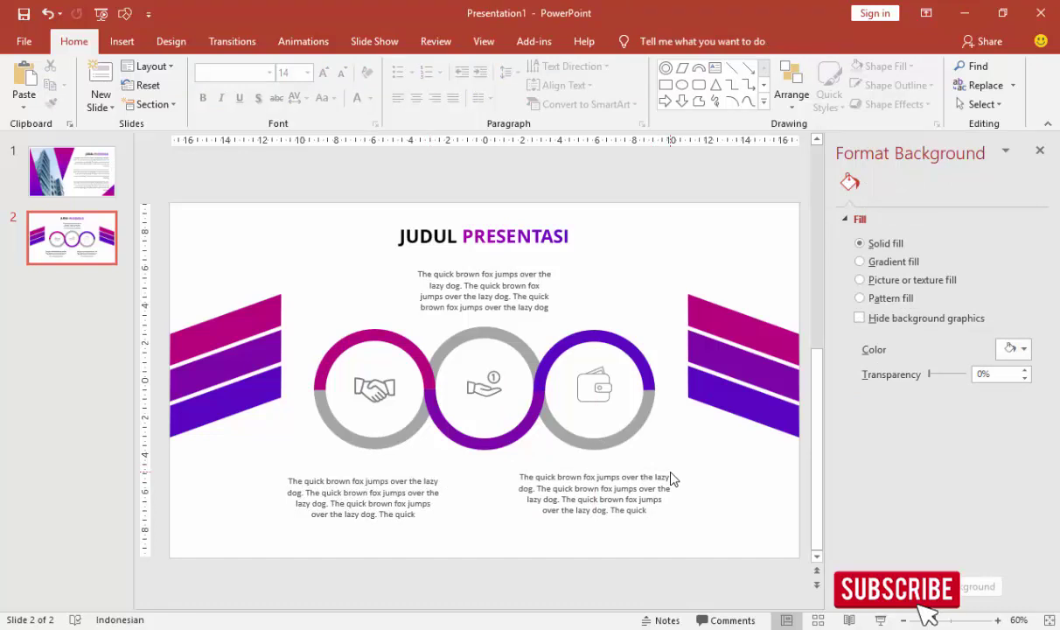
pyautogui.moveTo(384, 477); pyautogui.dragTo(416, 482)
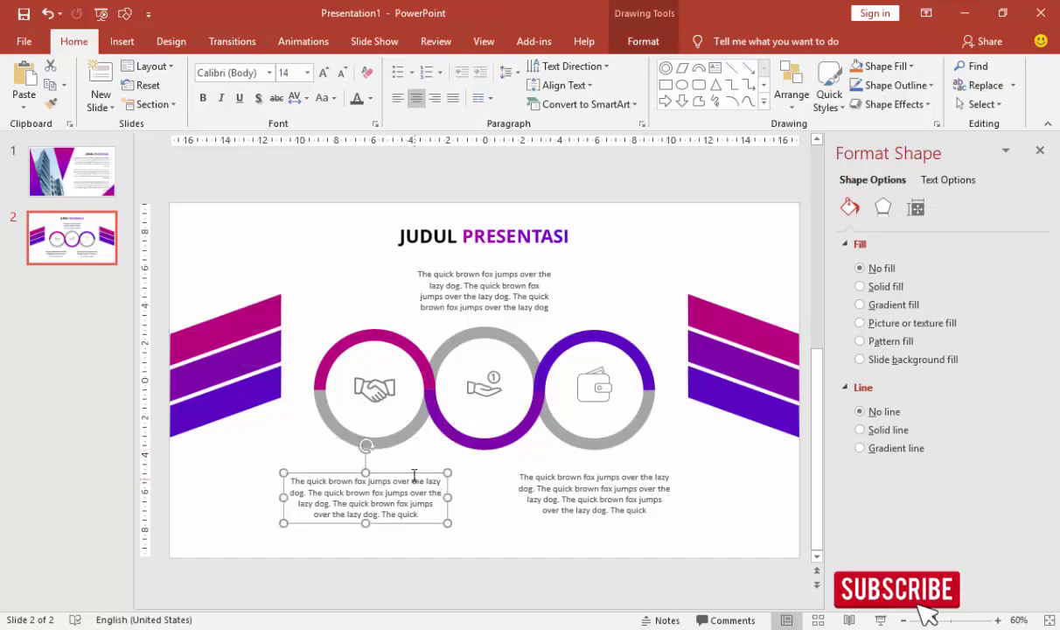
pyautogui.moveTo(411, 471); pyautogui.dragTo(416, 471)
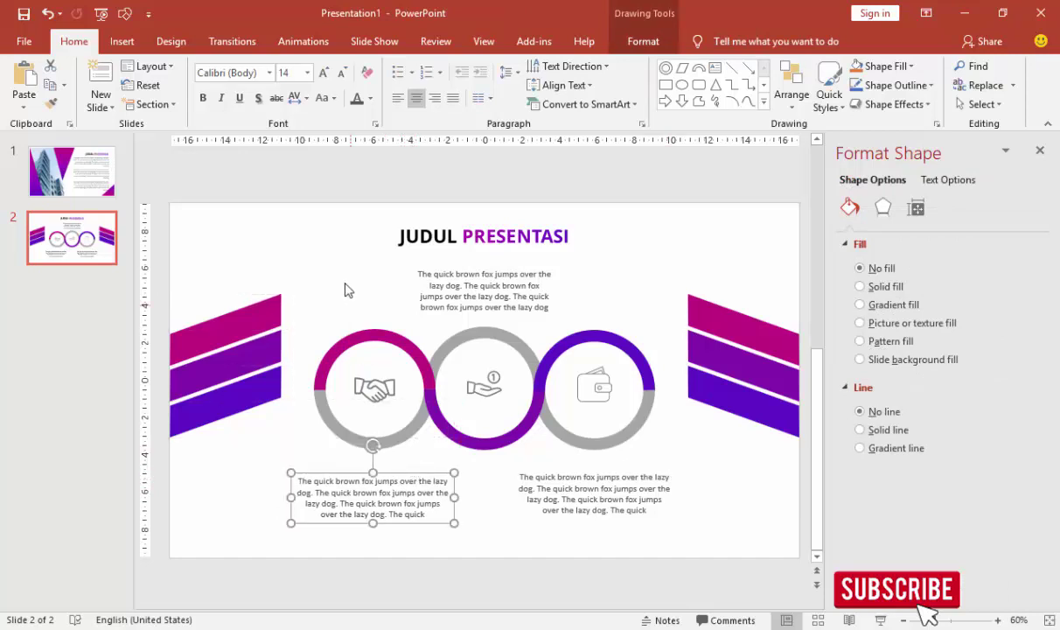
# Select the whole JUDUL PRESENTASI title box.
pyautogui.click(343, 289)
pyautogui.click(458, 235)
pyautogui.click(450, 225)
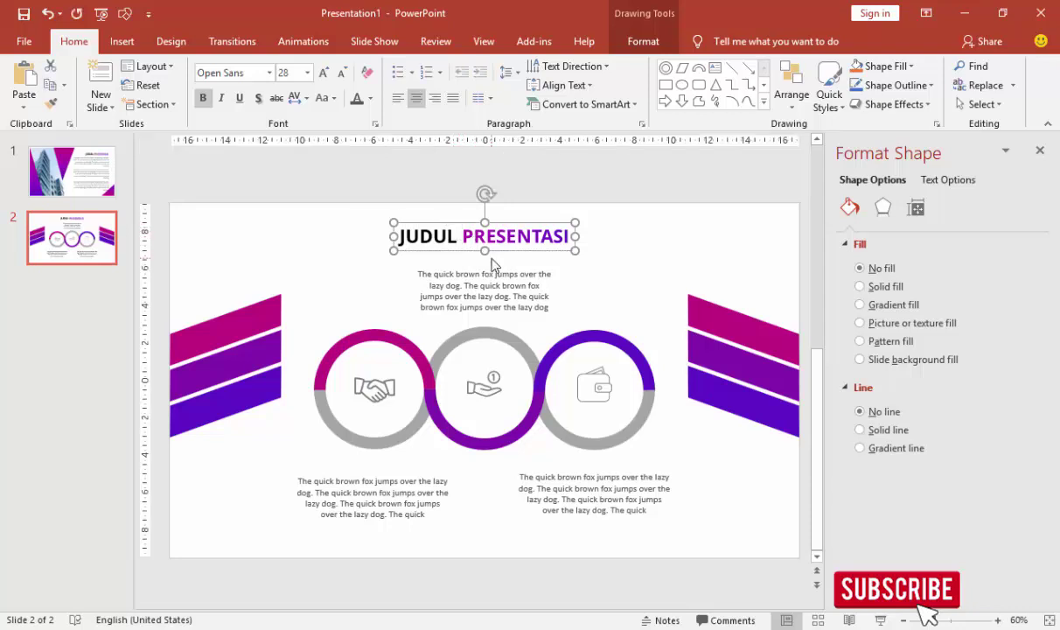
# Duplicate the title box as a bold '1' label and place it above a ring icon.
pyautogui.hotkey('ctrl', 'v')
pyautogui.moveTo(529, 231); pyautogui.dragTo(337, 231)
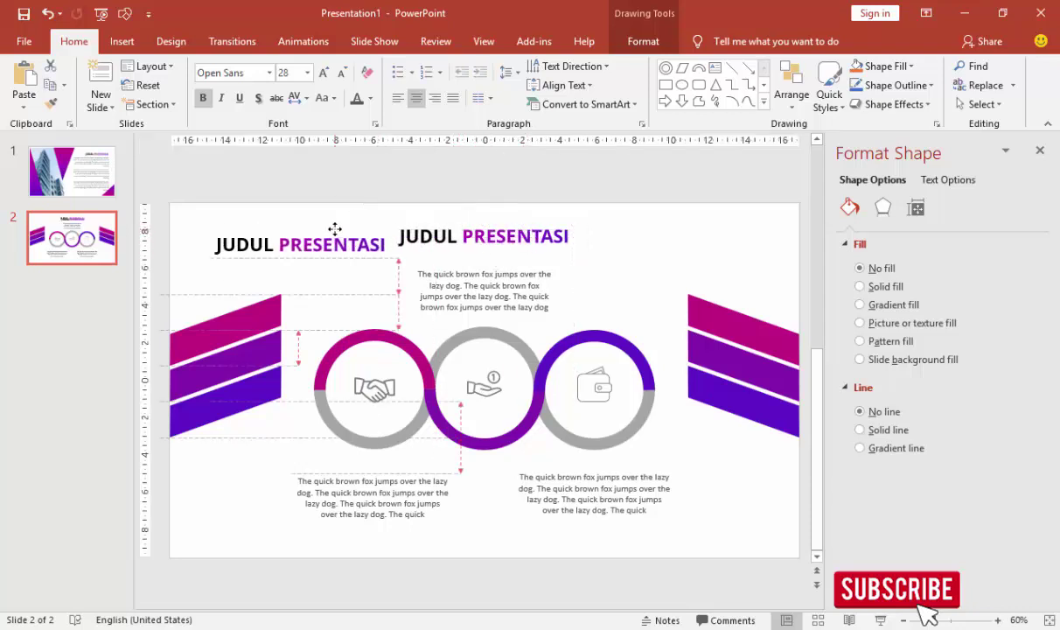
pyautogui.tripleClick(363, 246)
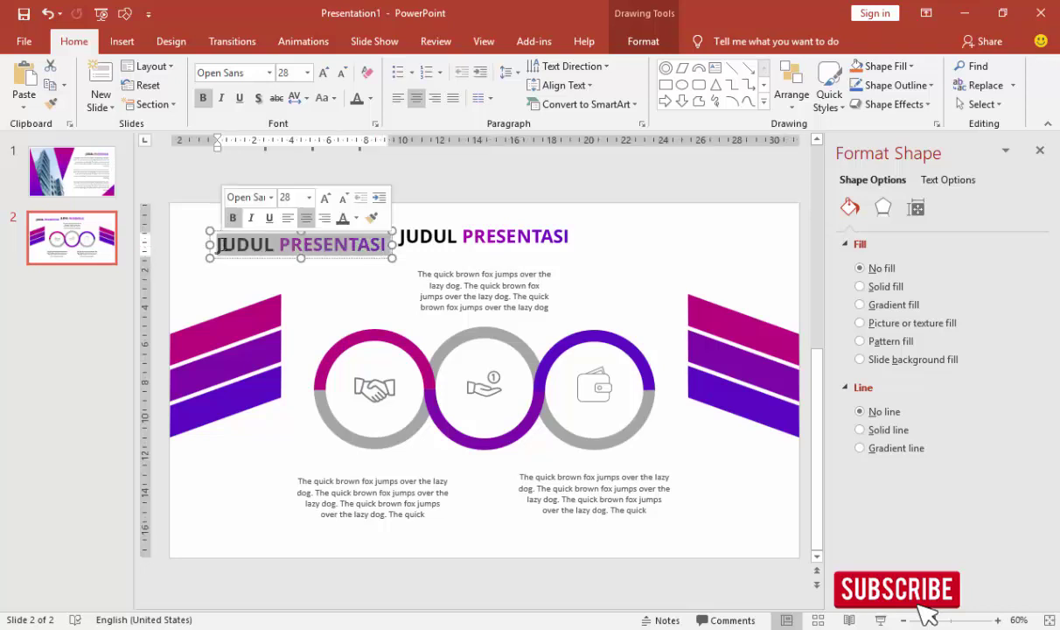
pyautogui.write('1')
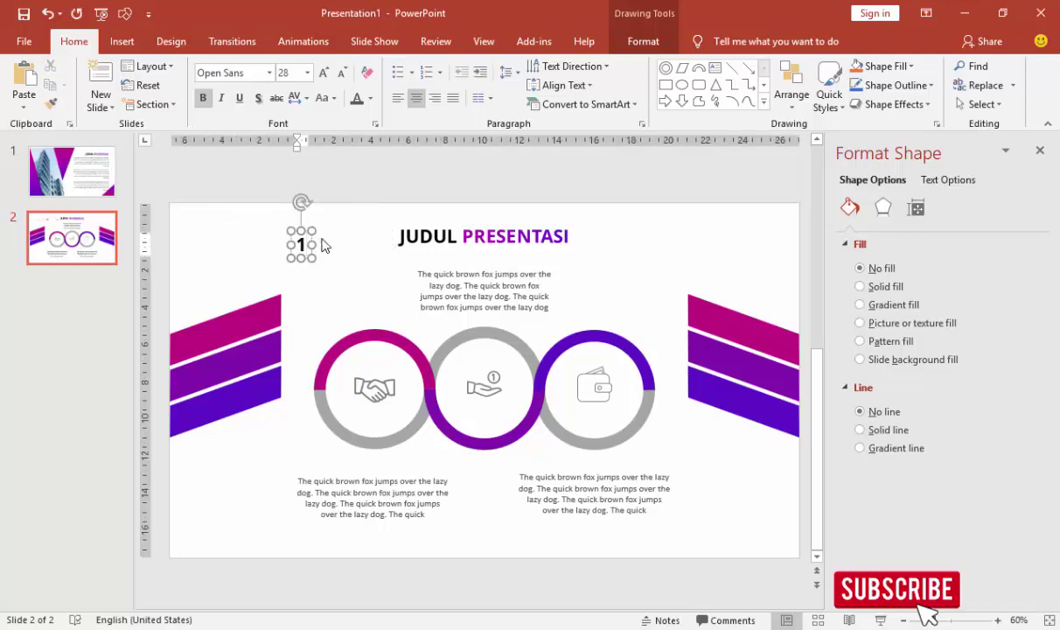
pyautogui.click(322, 243)
pyautogui.click(306, 241)
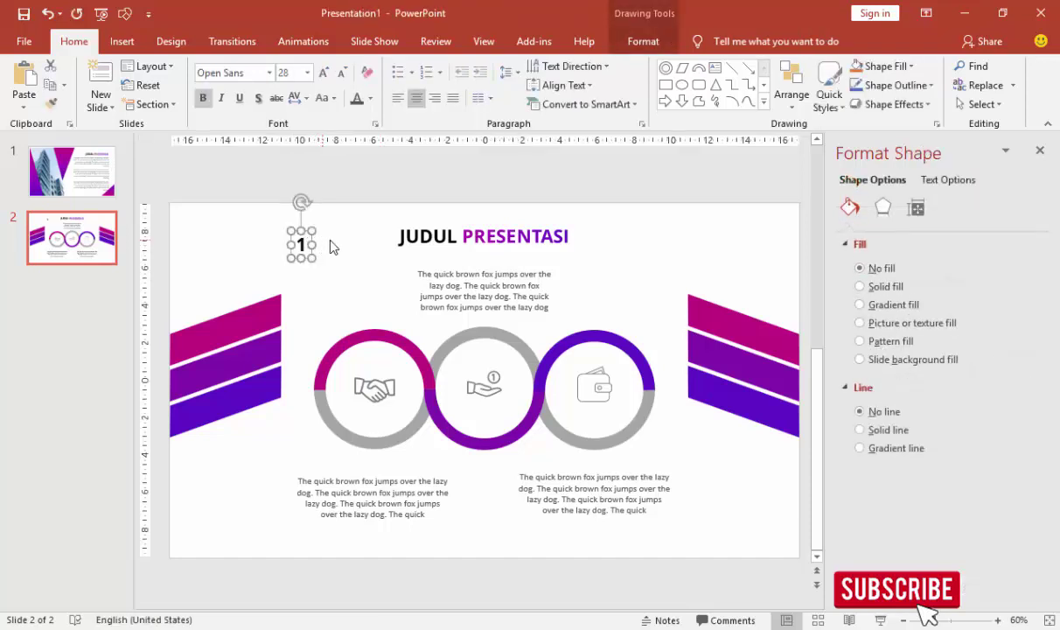
pyautogui.moveTo(313, 238); pyautogui.dragTo(387, 353)
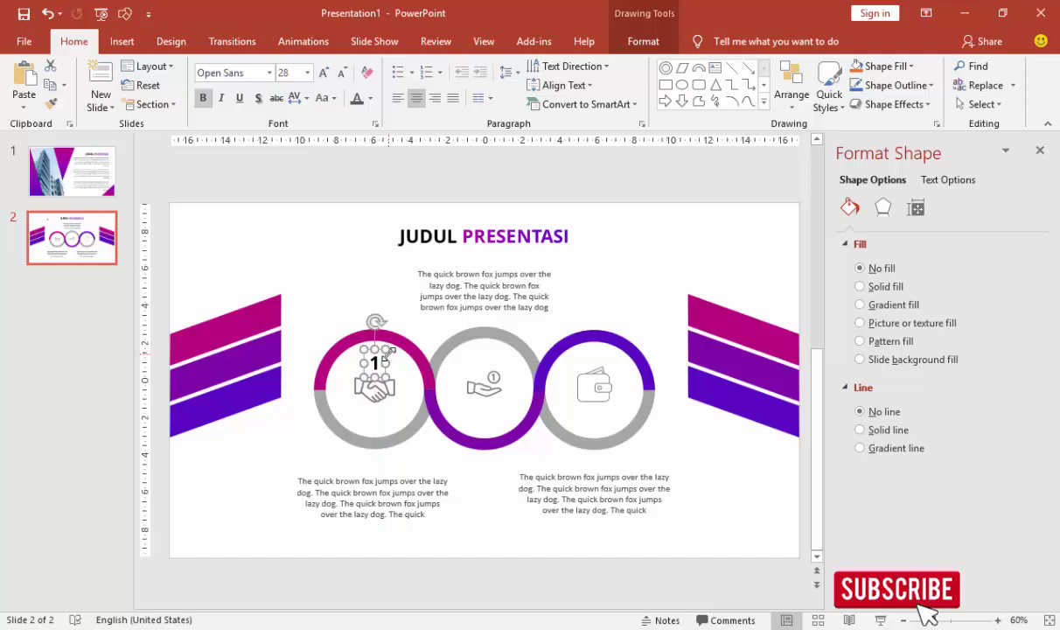
pyautogui.moveTo(388, 353)
pyautogui.mouseDown()
pyautogui.moveTo(494, 359)
pyautogui.moveTo(484, 360)
pyautogui.mouseUp()
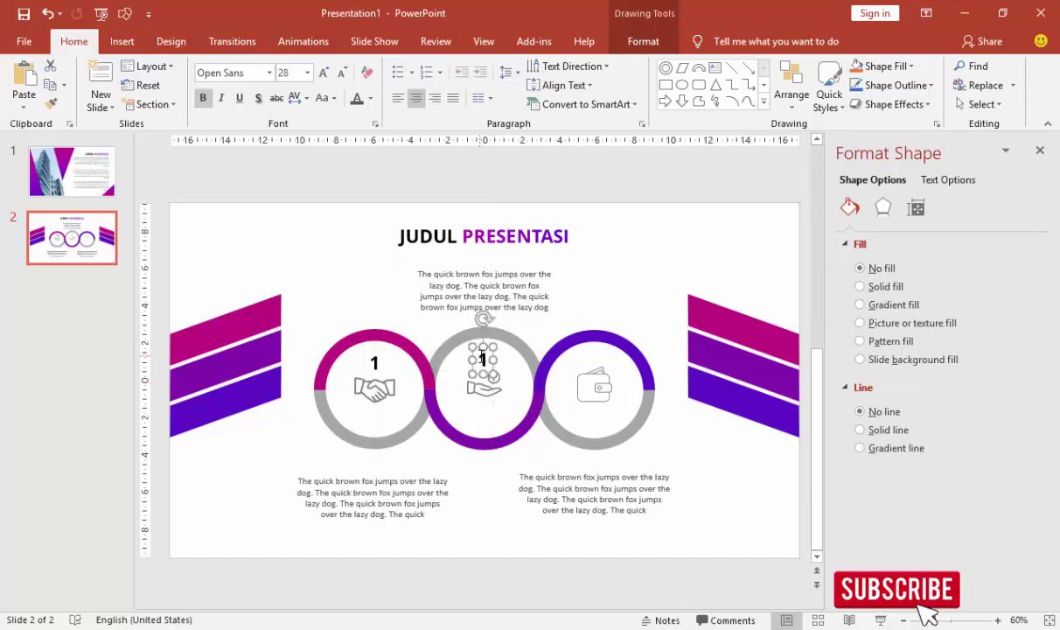
# Add matching '2' and '3' labels above the icons in the other rings.
pyautogui.write('2')
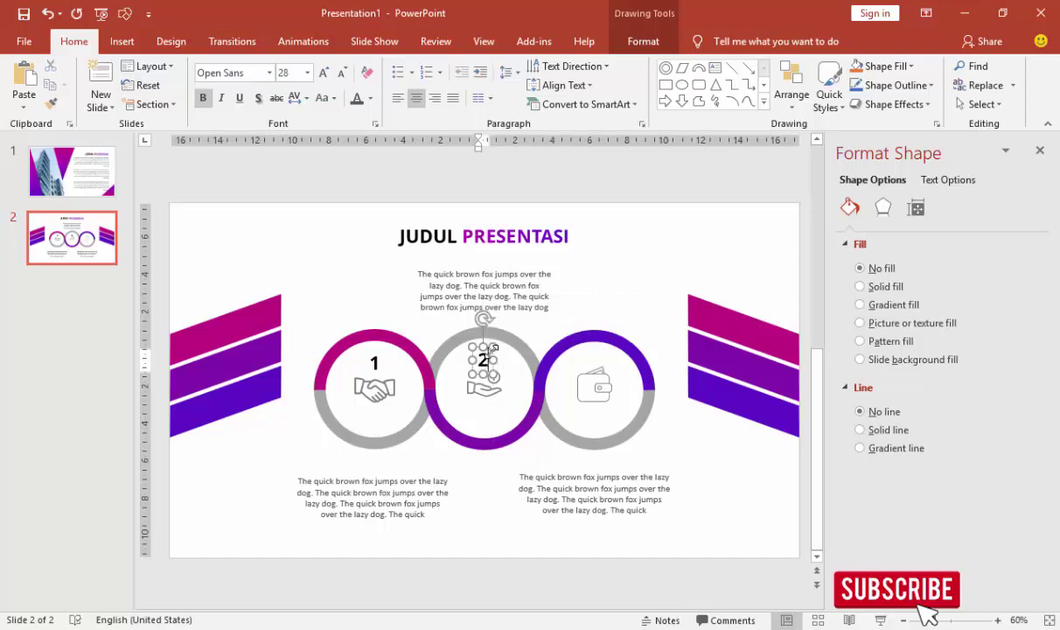
pyautogui.click(494, 354)
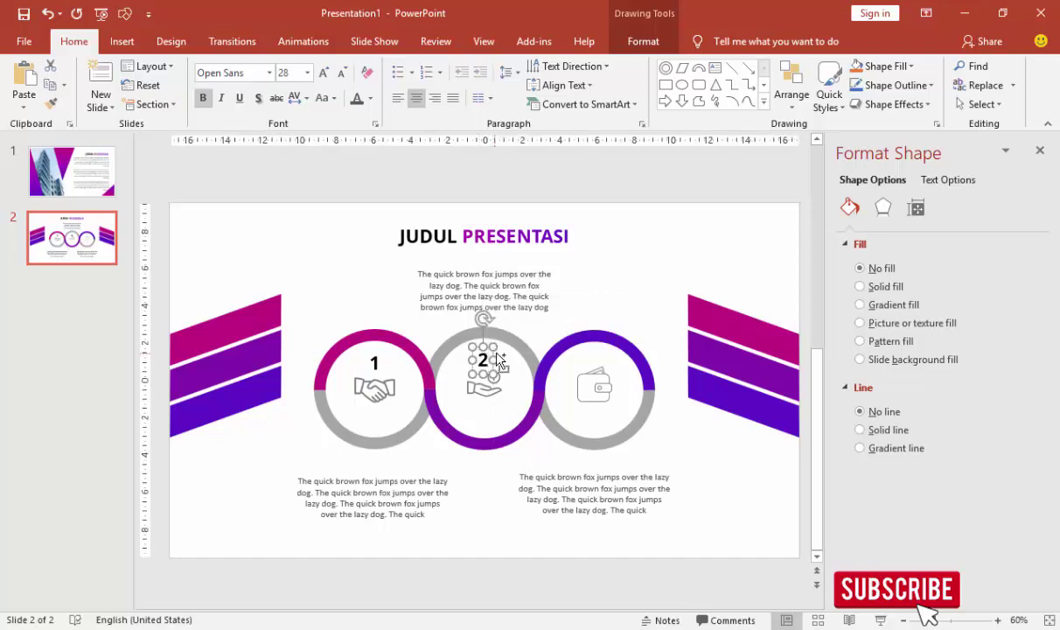
pyautogui.keyDown('ctrl'); pyautogui.moveTo(493, 354); pyautogui.dragTo(580, 356); pyautogui.keyUp('ctrl')
pyautogui.doubleClick(592, 357)
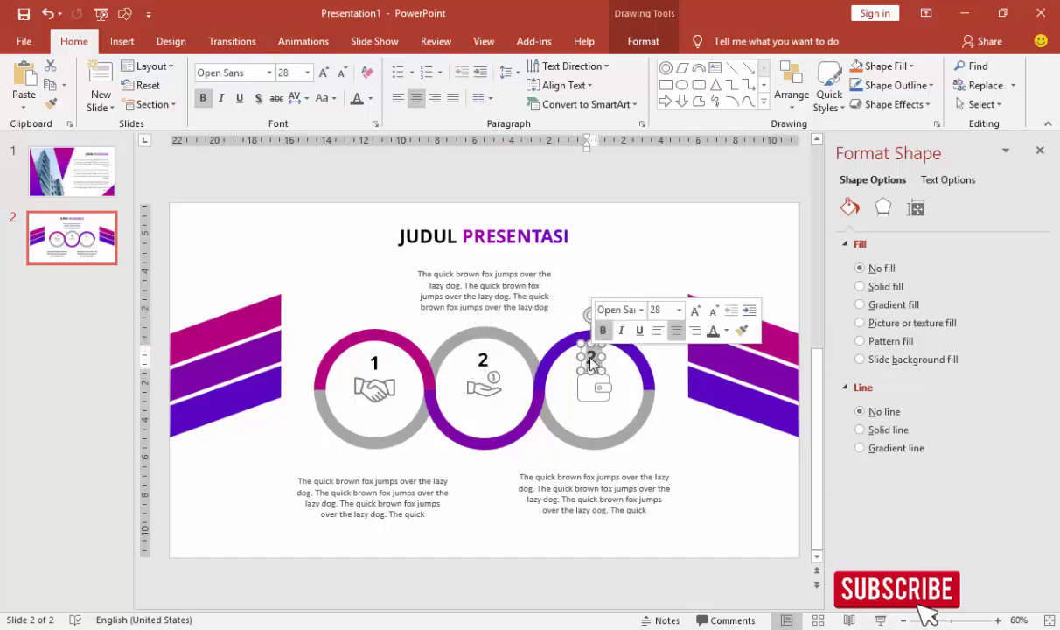
pyautogui.write('3')
pyautogui.click(319, 267)
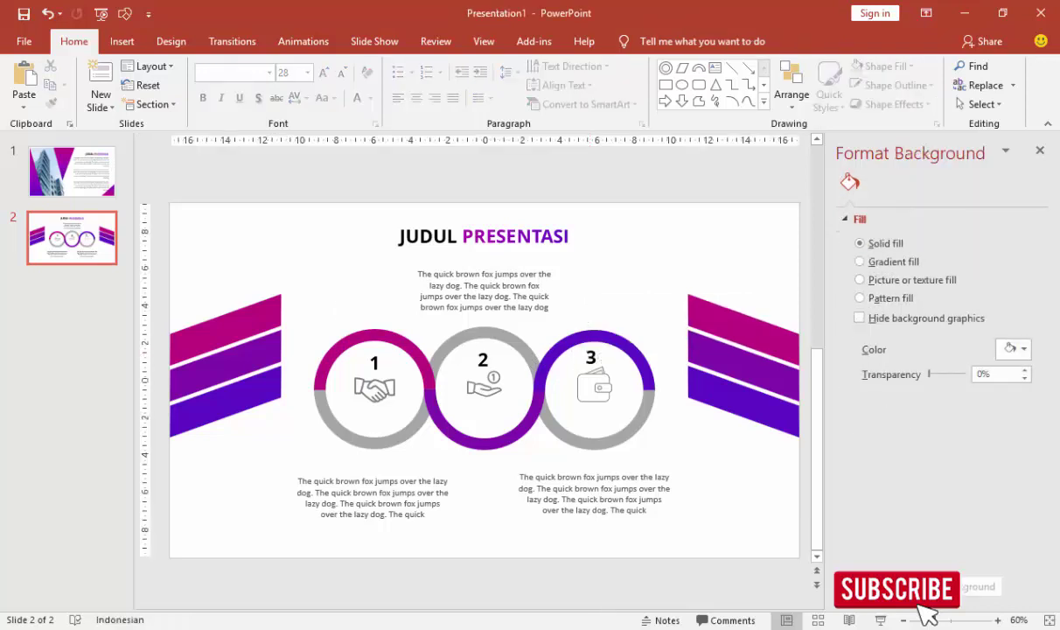
# Turn the numbers 1, 2 and 3 gray to match the icons.
pyautogui.click(375, 362)
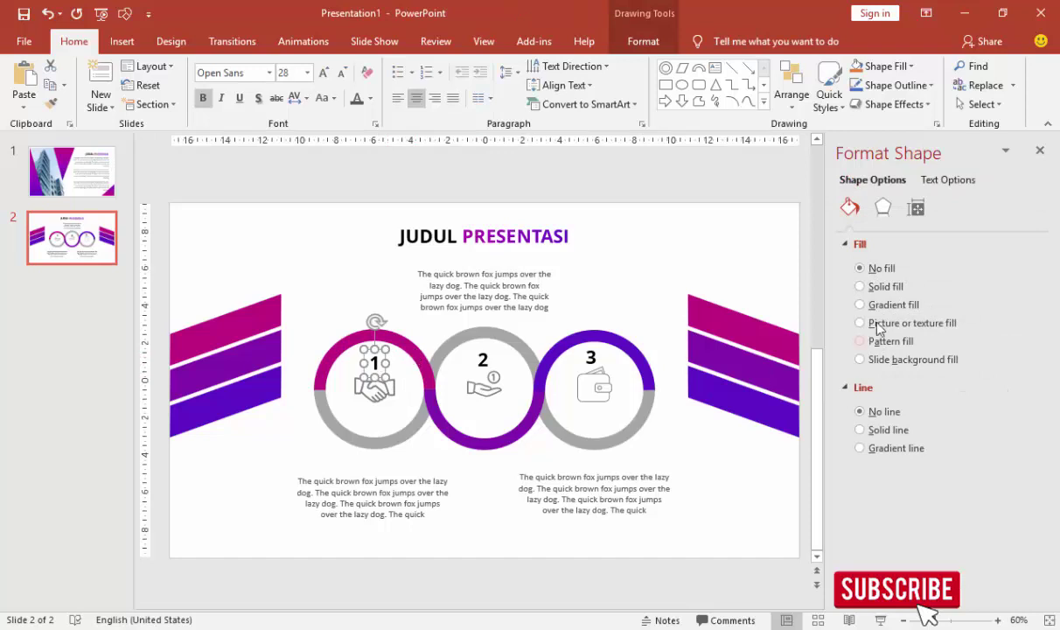
pyautogui.click(374, 106)
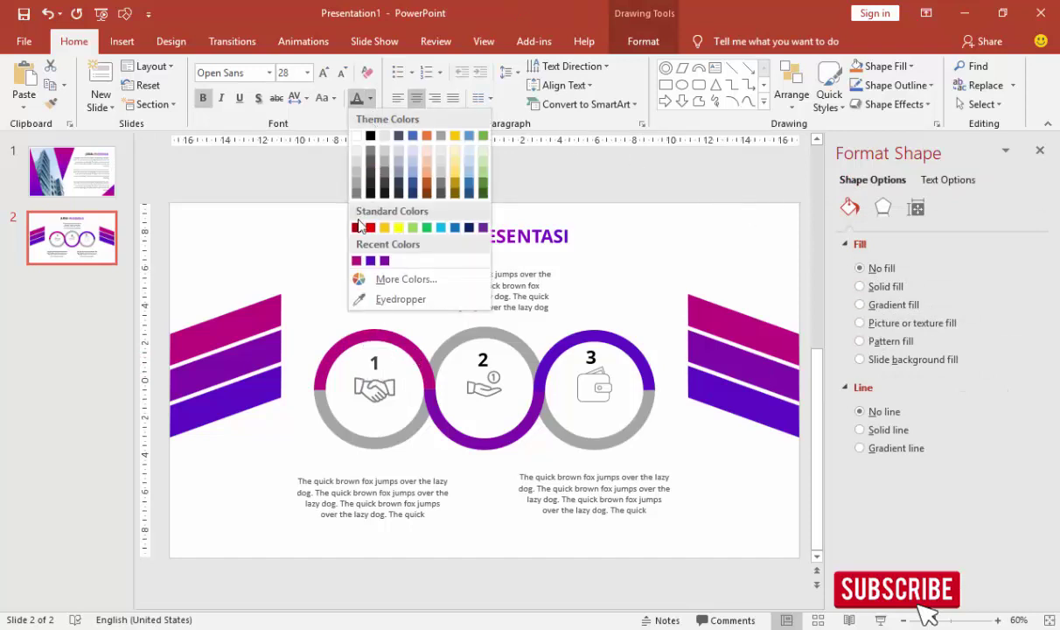
pyautogui.click(336, 182)
pyautogui.click(478, 358)
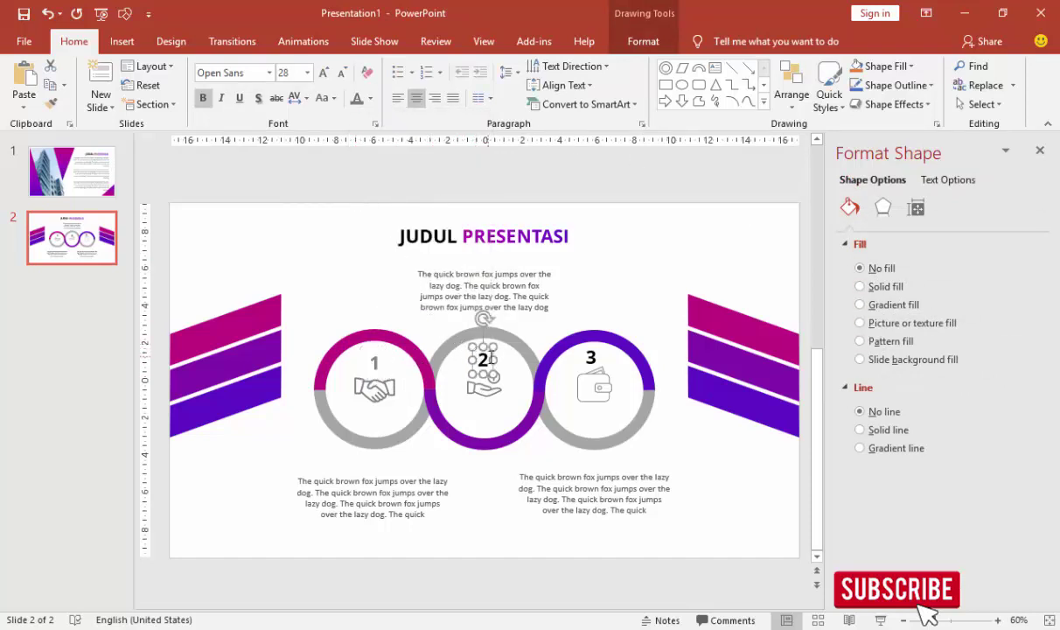
pyautogui.click(356, 98)
pyautogui.click(598, 358)
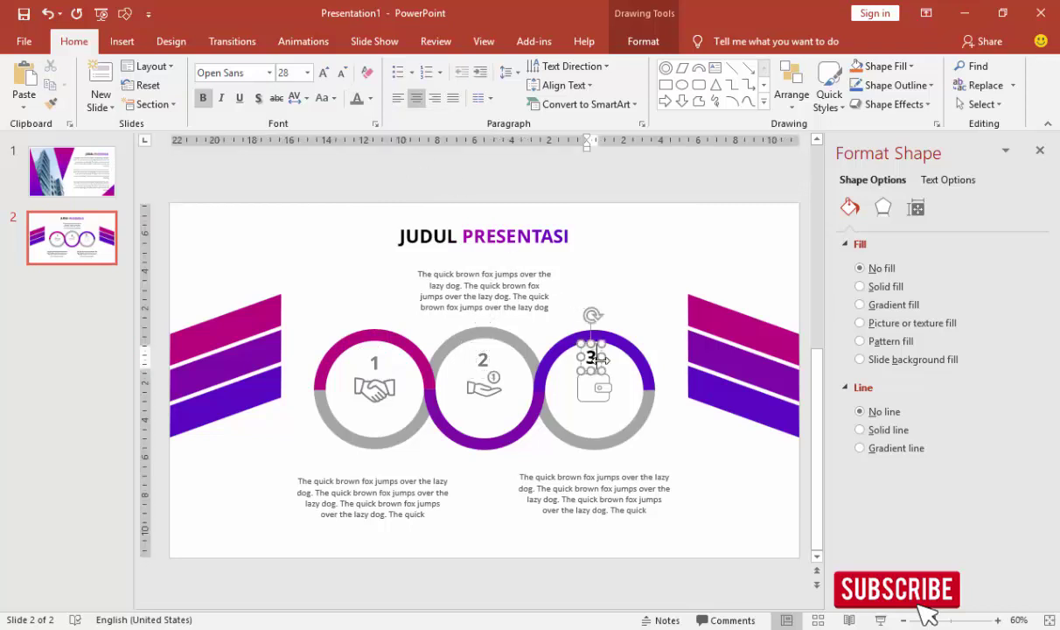
pyautogui.moveTo(608, 352); pyautogui.dragTo(605, 352)
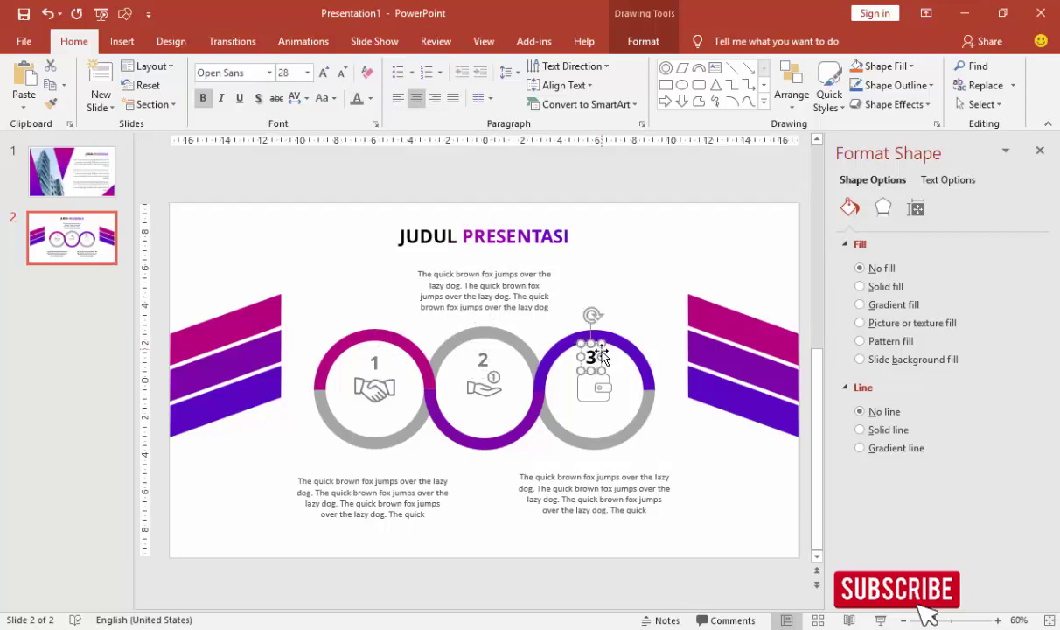
pyautogui.click(356, 98)
# Play slide 2 as a full-screen slide show.
pyautogui.click(593, 396)
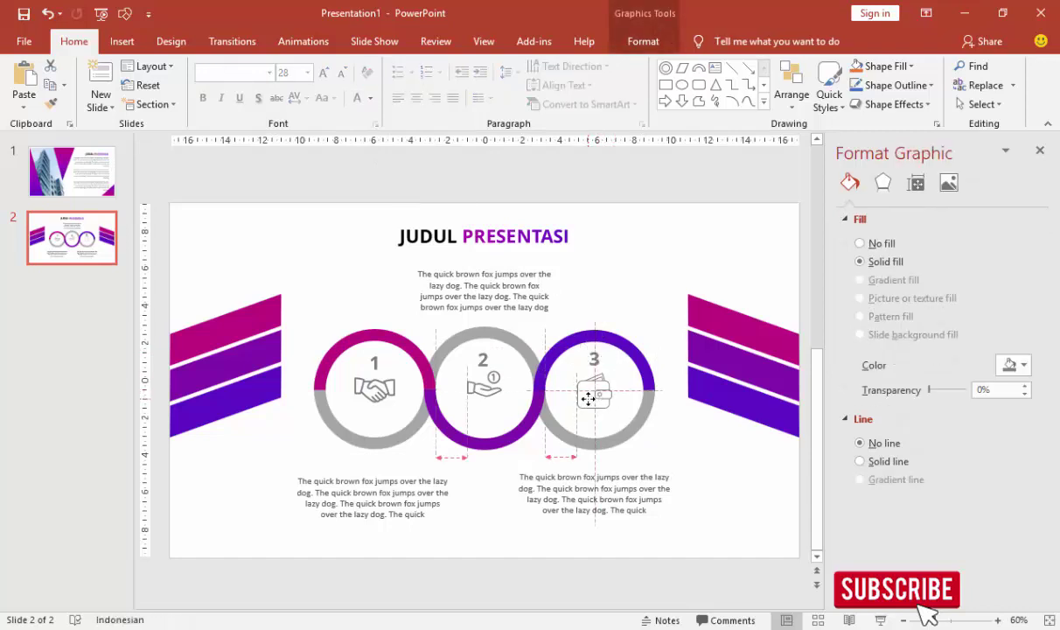
pyautogui.click(327, 258)
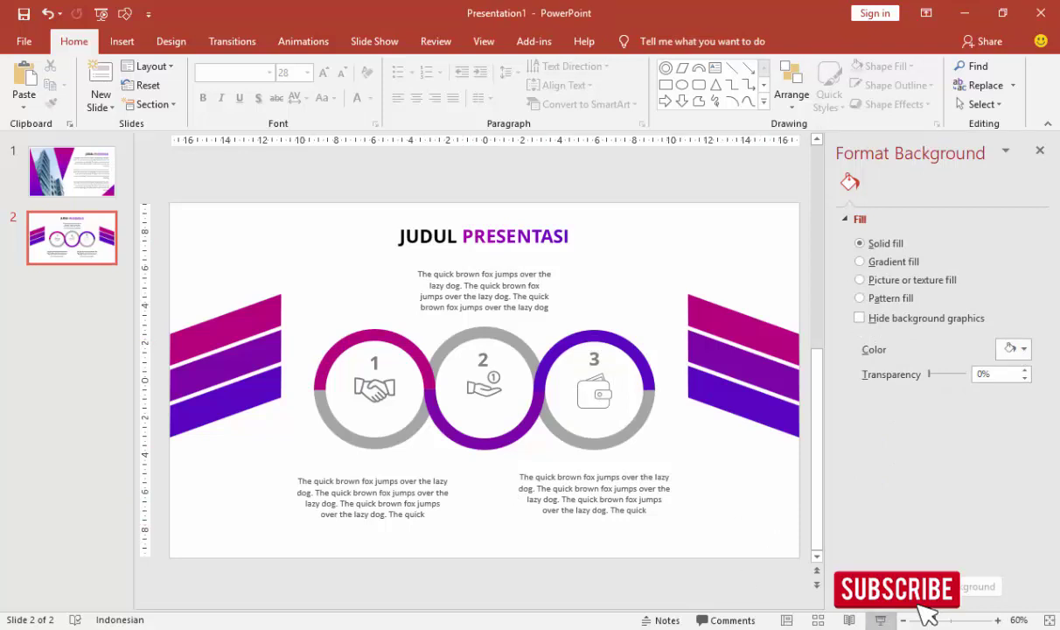
pyautogui.click(881, 618)
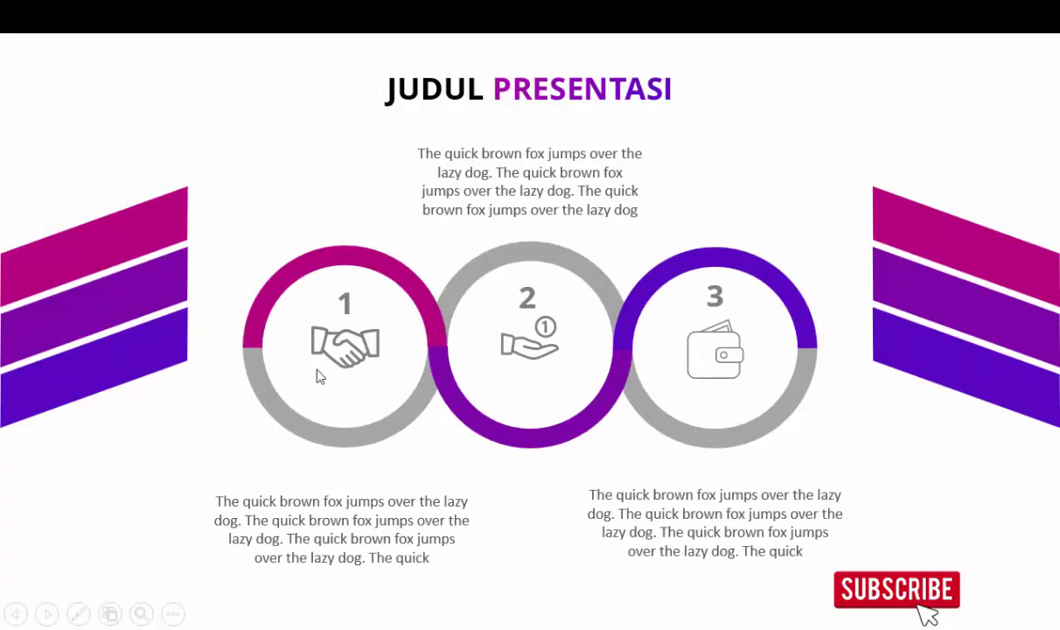
# Exit the slide show and insert a new slide after slide 2.
pyautogui.press('Escape')
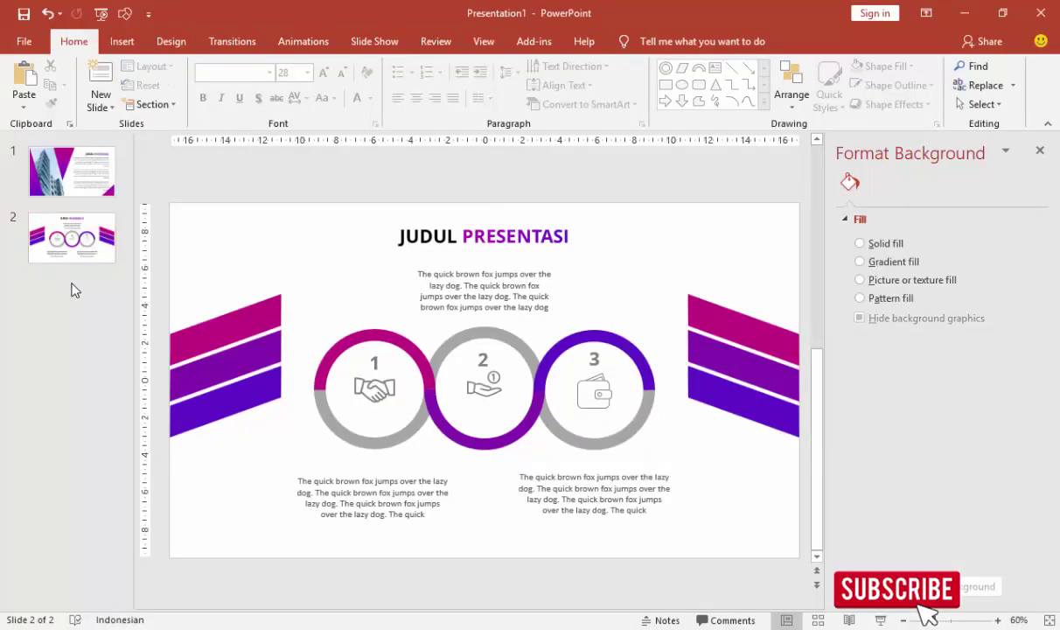
pyautogui.rightClick(72, 269)
pyautogui.click(94, 325)
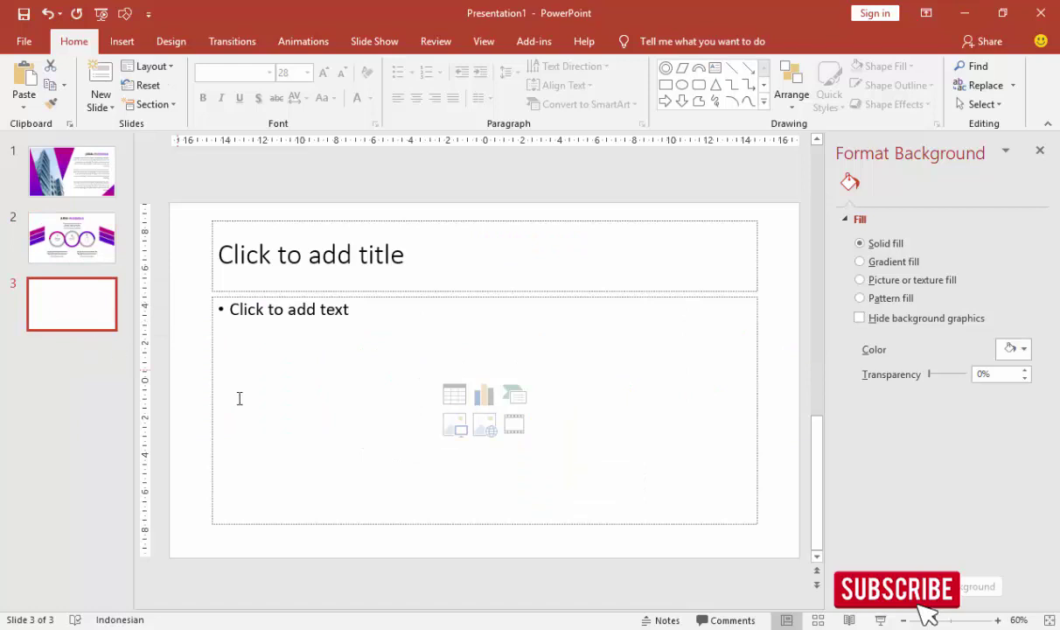
# Delete the body and title placeholders from slide 3.
pyautogui.click(394, 298)
pyautogui.press('Delete')
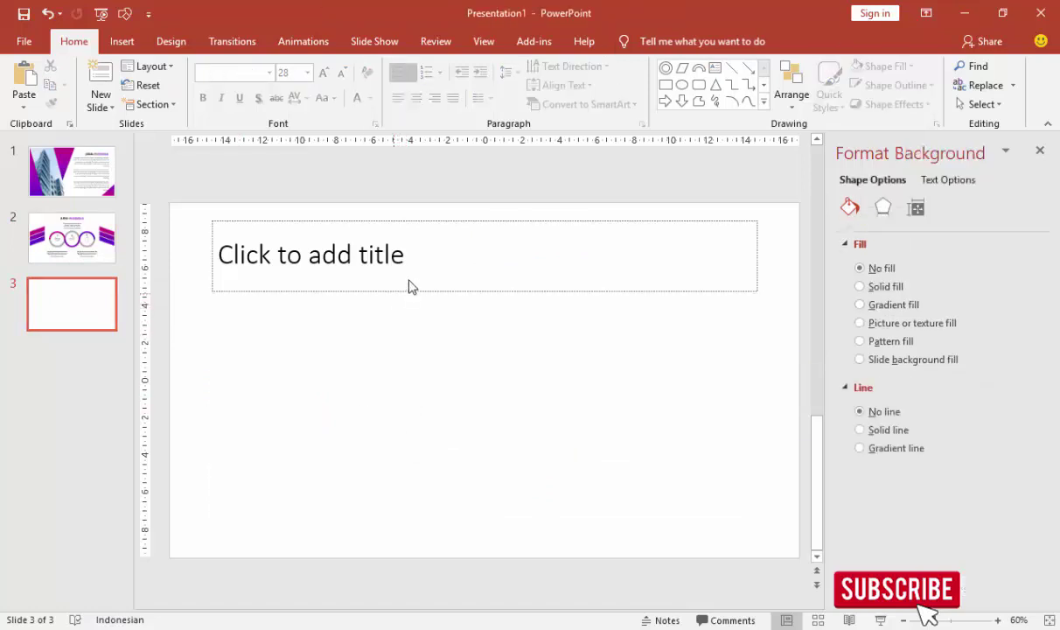
pyautogui.click(415, 289)
pyautogui.press('Delete')
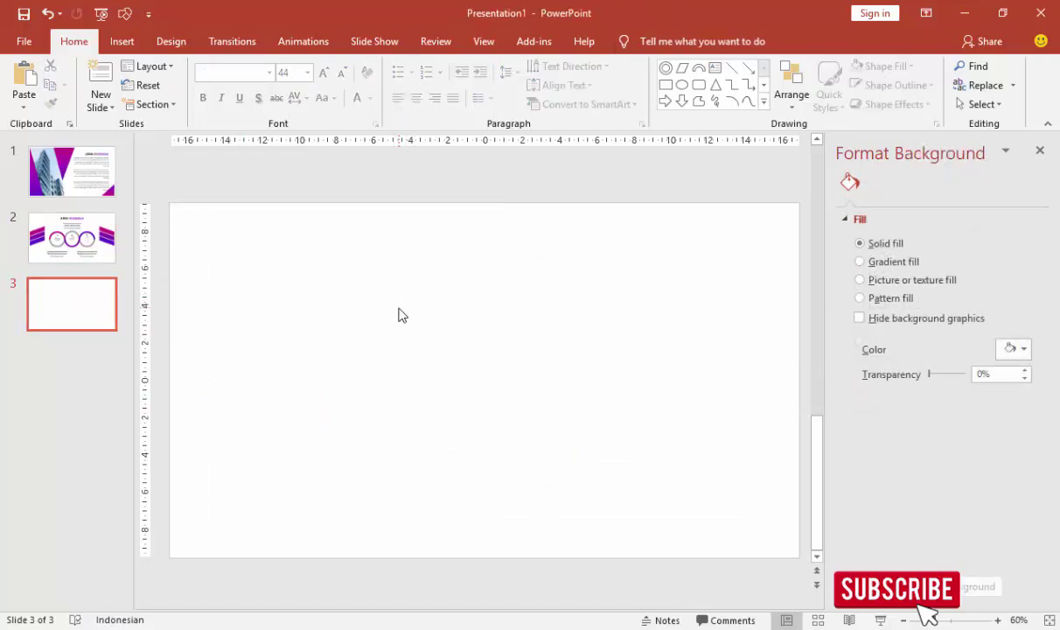
# Paste the JUDUL PRESENTASI title from slide 2 onto slide 3.
pyautogui.click(88, 229)
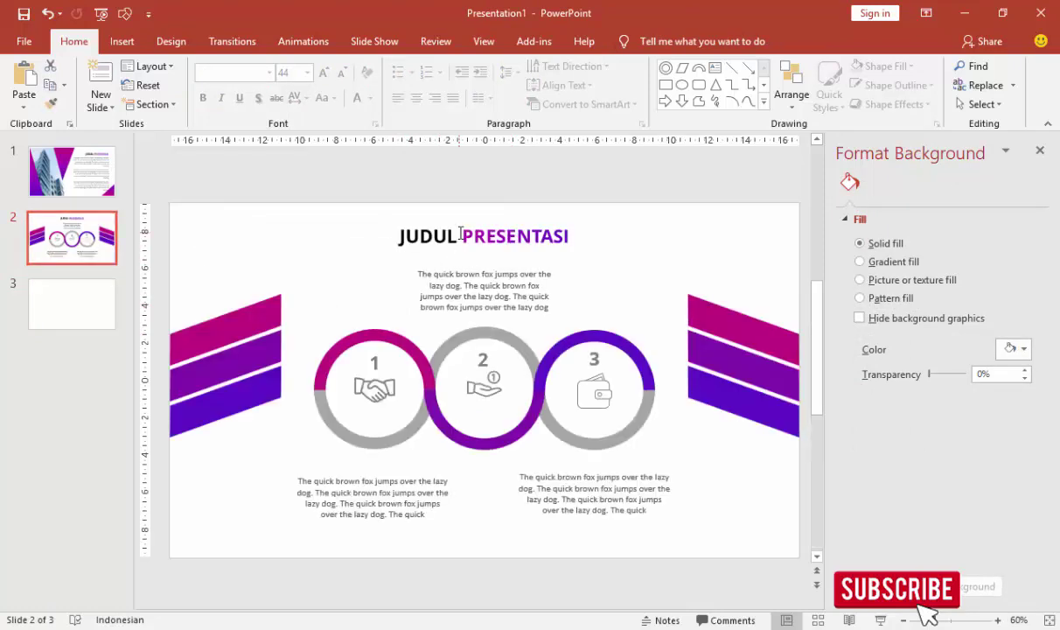
pyautogui.click(466, 229)
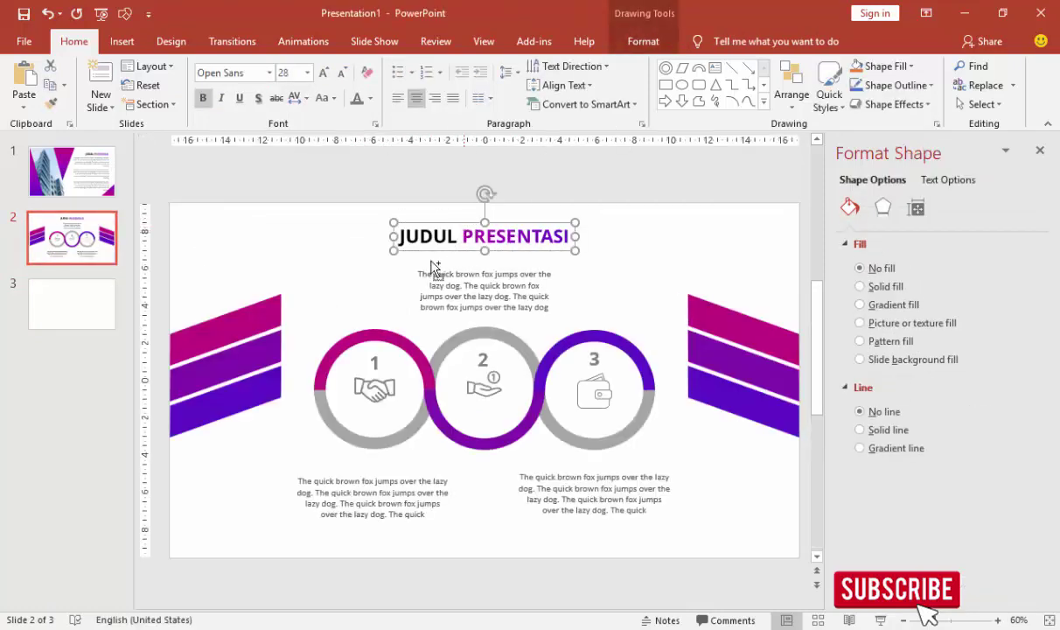
pyautogui.click(112, 302)
pyautogui.hotkey('ctrl', 'v')
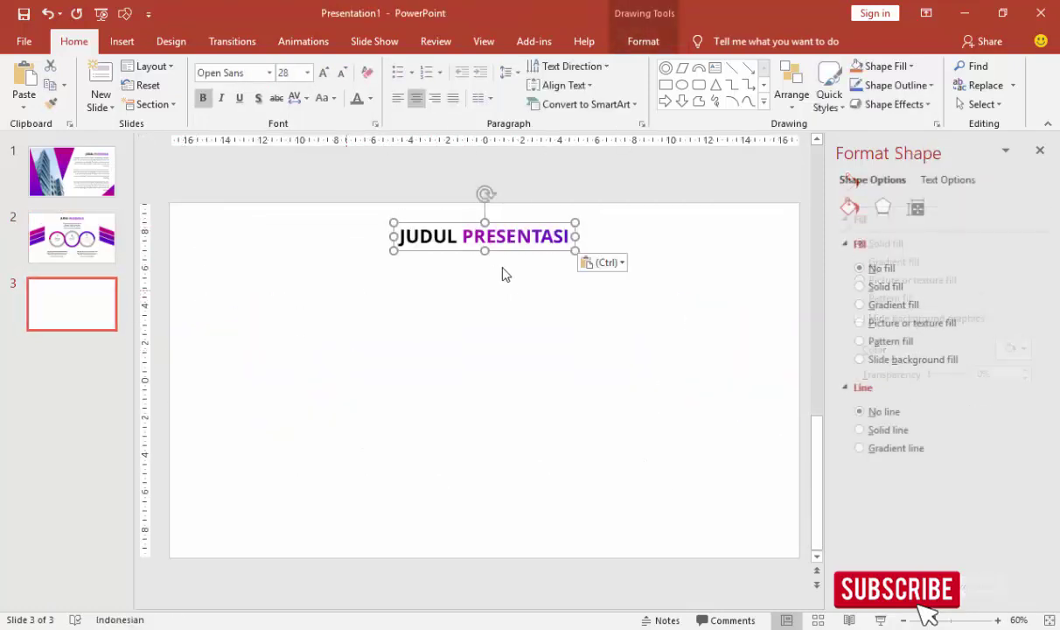
pyautogui.click(486, 284)
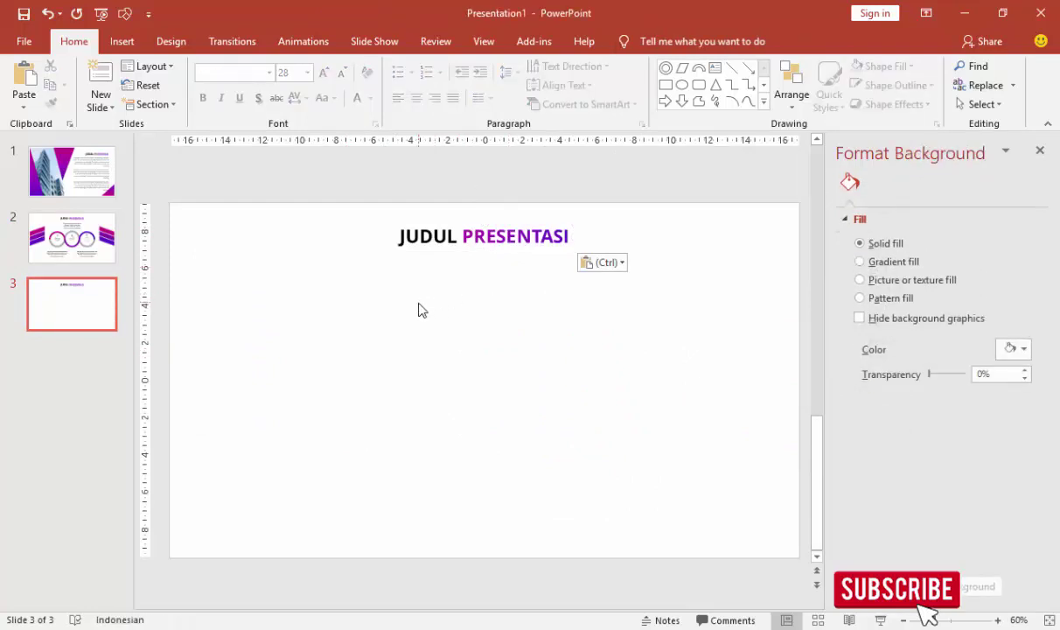
# Draw a circle below the title and centre it horizontally.
pyautogui.click(131, 41)
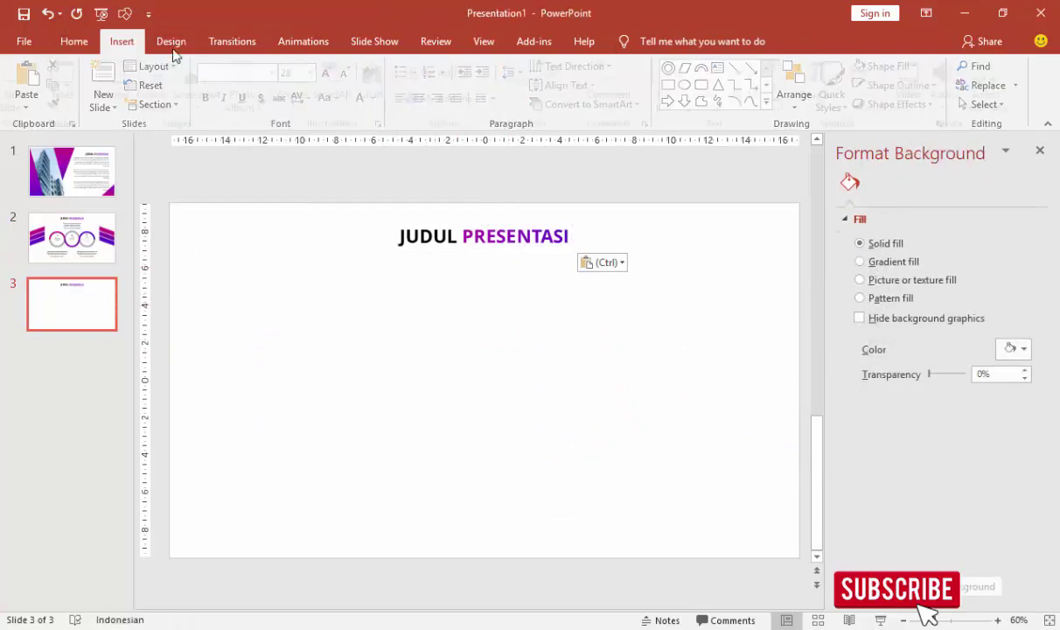
pyautogui.click(305, 96)
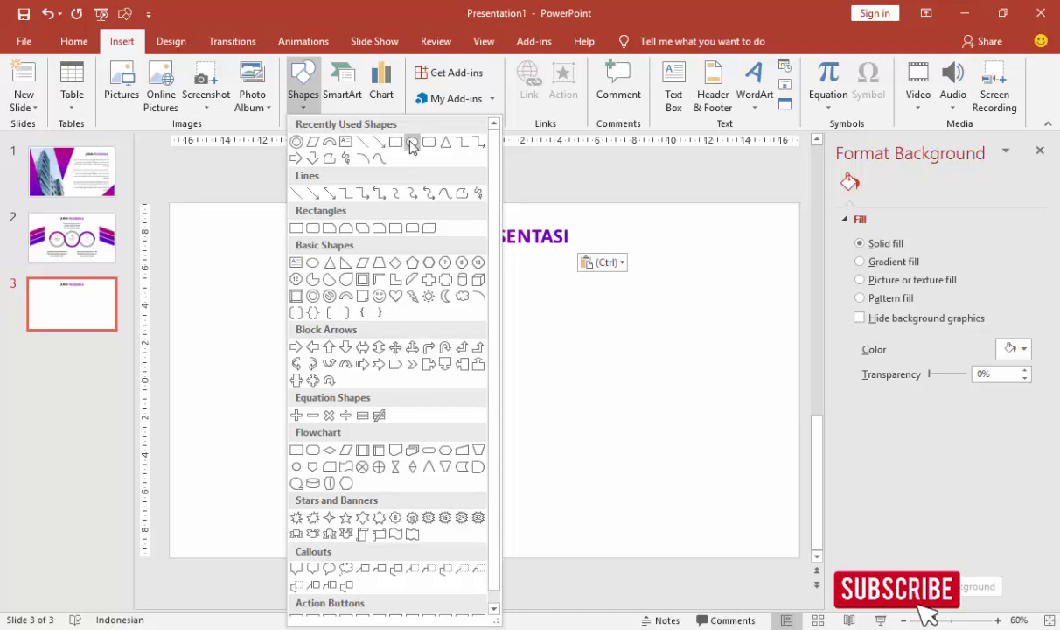
pyautogui.click(394, 142)
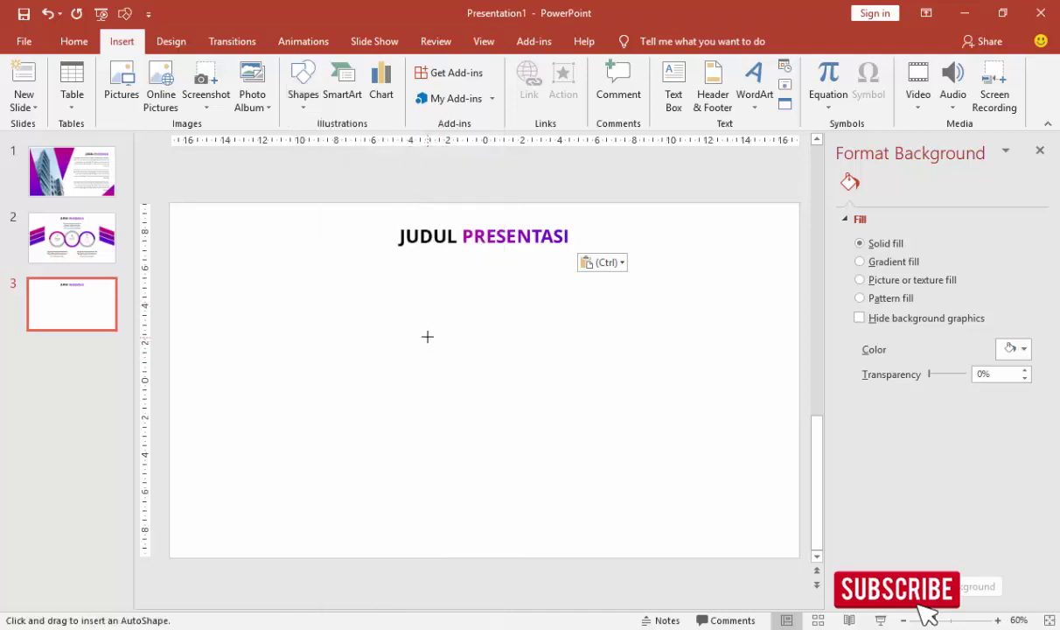
pyautogui.moveTo(428, 337); pyautogui.dragTo(555, 464)
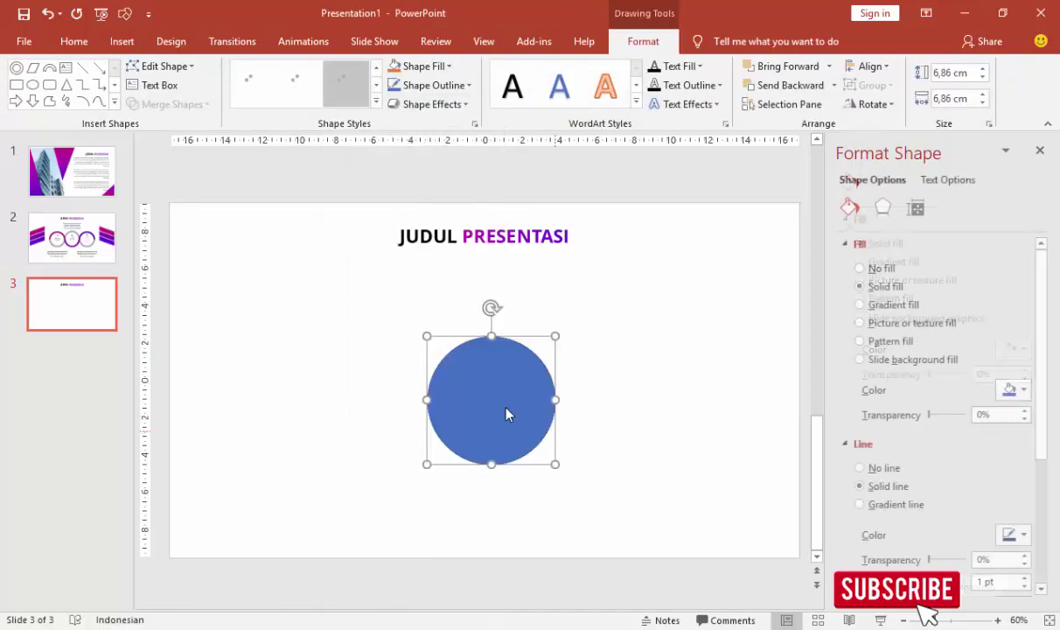
pyautogui.moveTo(506, 414); pyautogui.dragTo(501, 407)
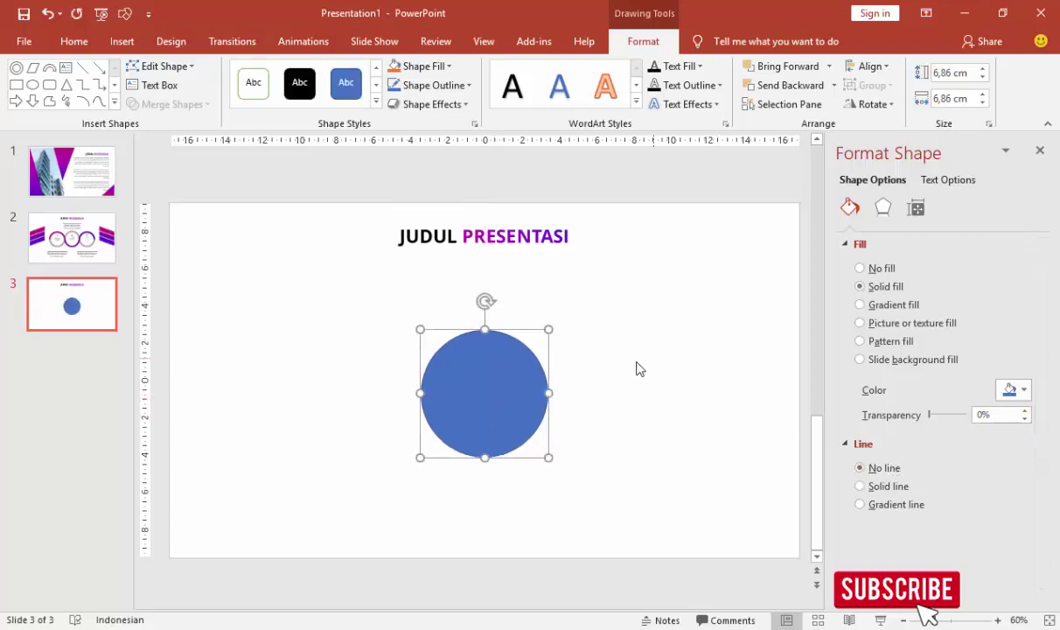
pyautogui.moveTo(517, 386); pyautogui.dragTo(514, 383)
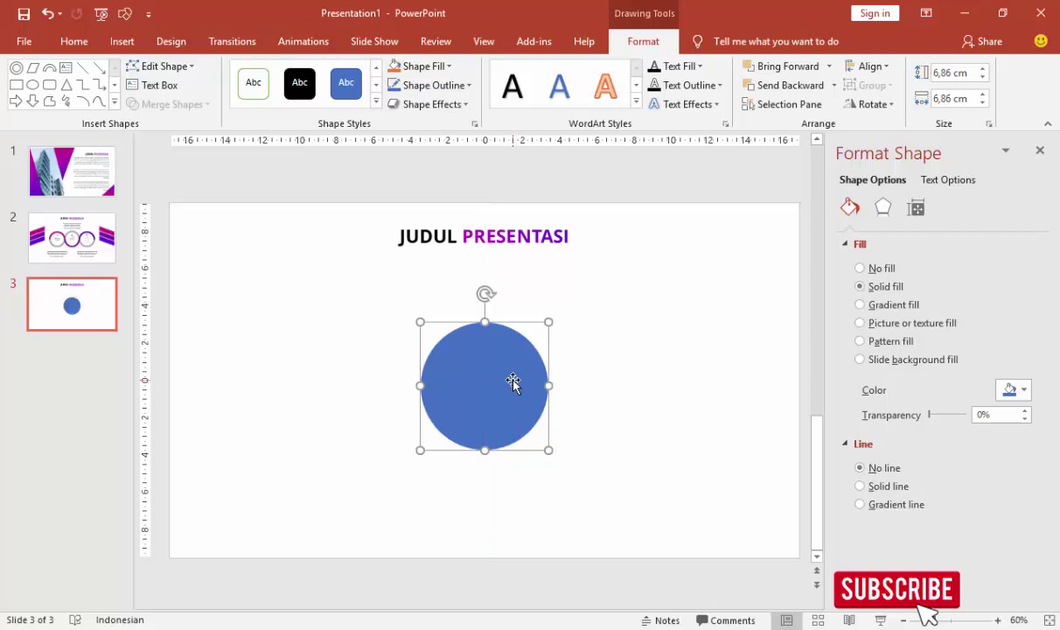
# Fill the circle light grey with an outer shadow, and add a centred 5.64 cm copy.
pyautogui.click(1013, 387)
pyautogui.click(929, 444)
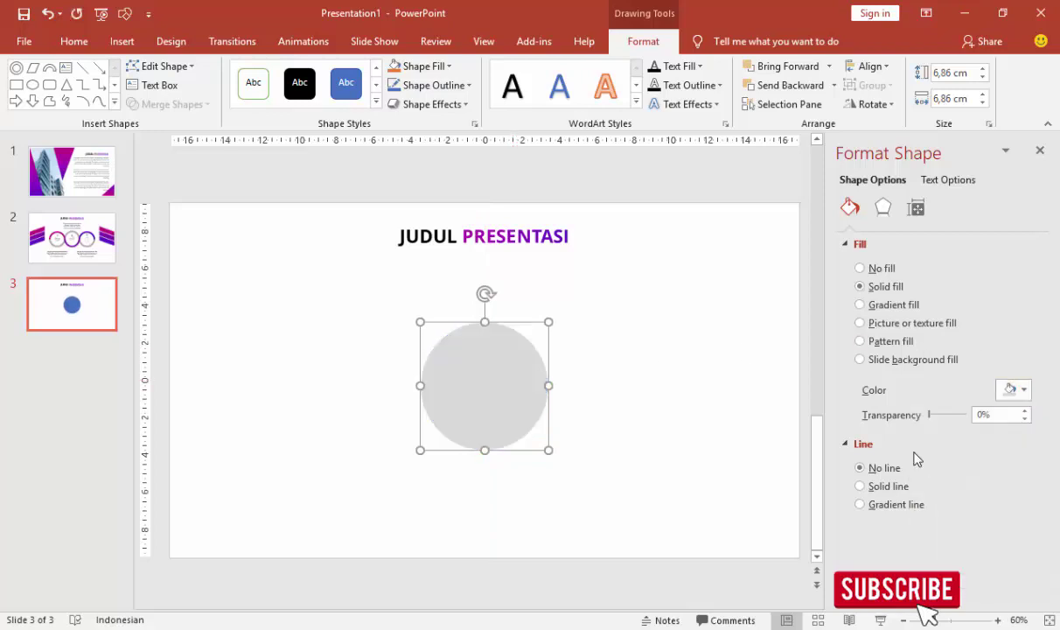
pyautogui.click(882, 208)
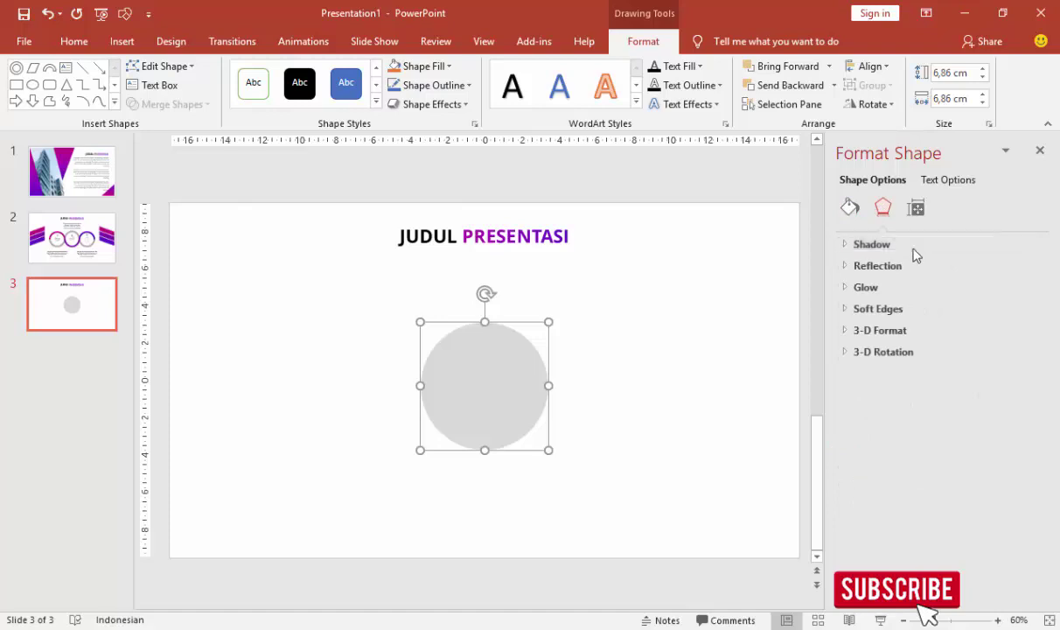
pyautogui.click(910, 246)
pyautogui.click(1013, 267)
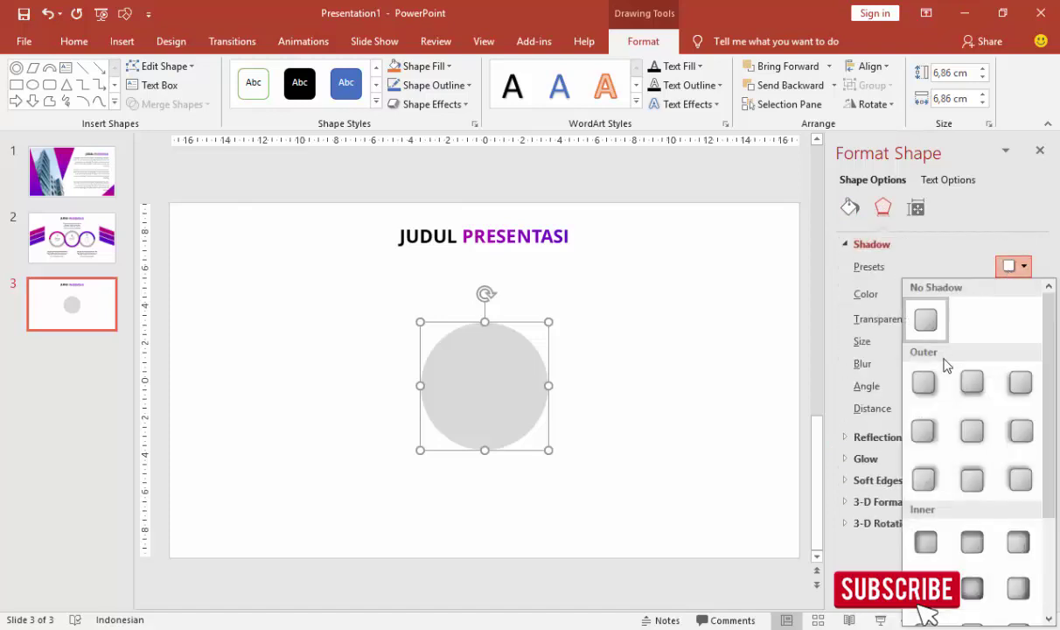
pyautogui.click(924, 382)
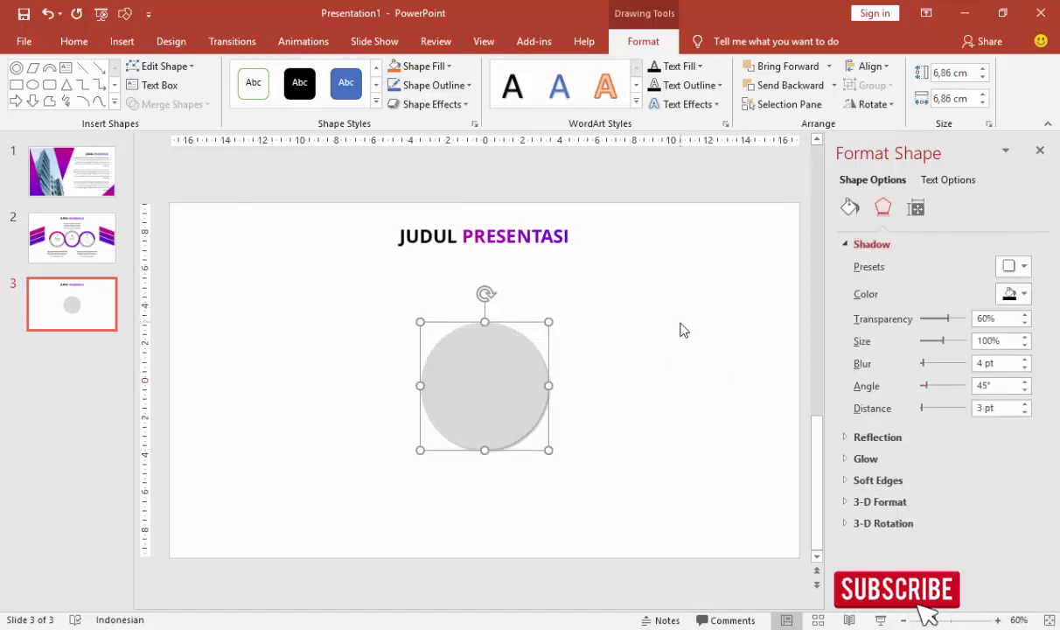
pyautogui.hotkey('ctrl', 'd')
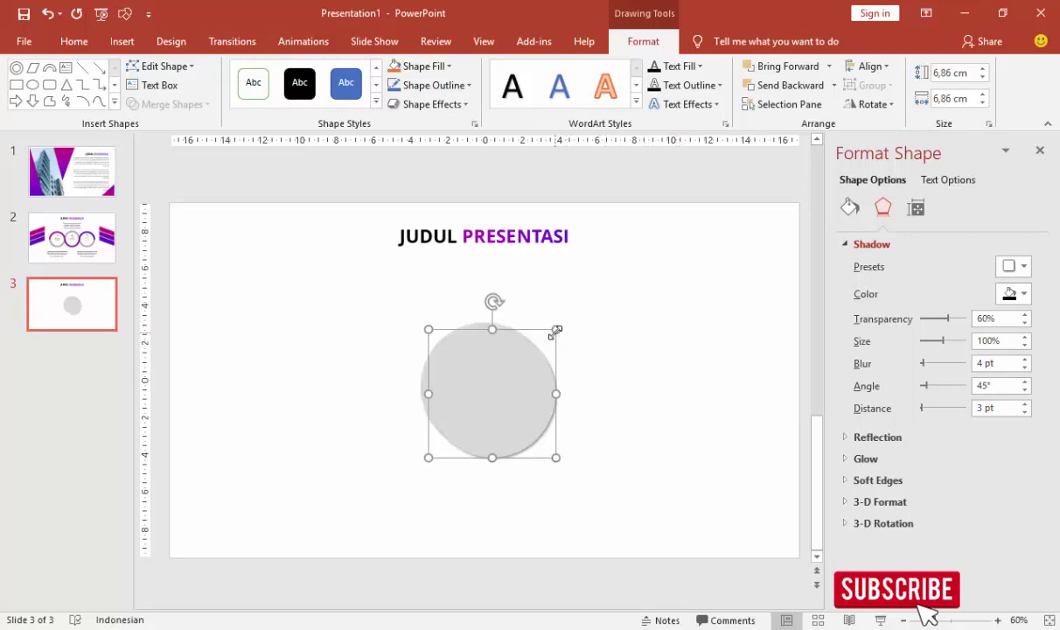
pyautogui.moveTo(556, 331); pyautogui.dragTo(498, 374)
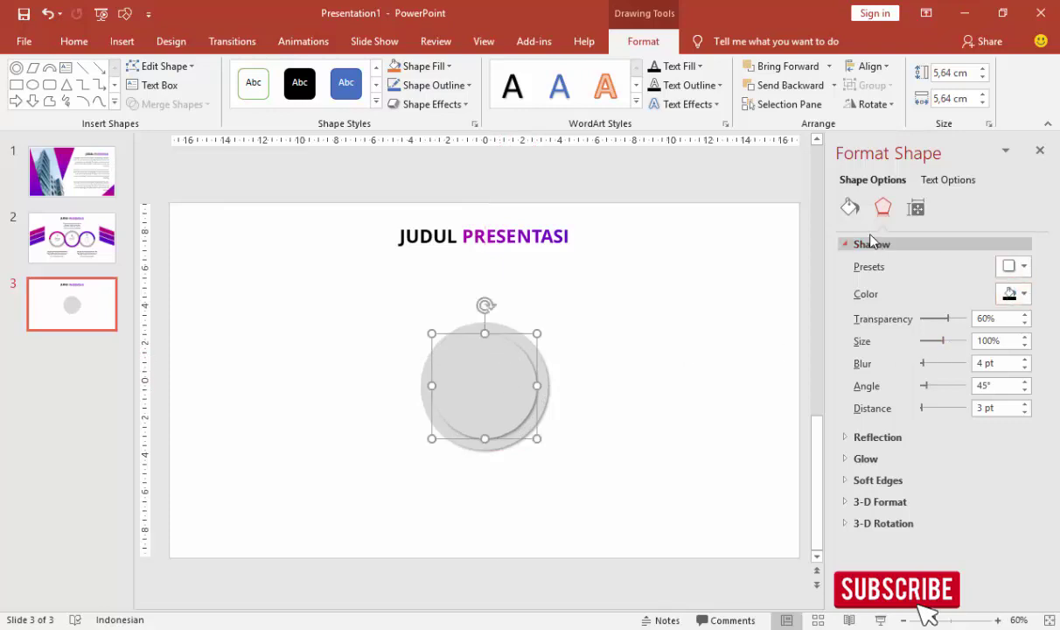
# Fill the smaller 5.64 cm front circle white and set its shadow to No Shadow.
pyautogui.click(849, 208)
pyautogui.click(1014, 389)
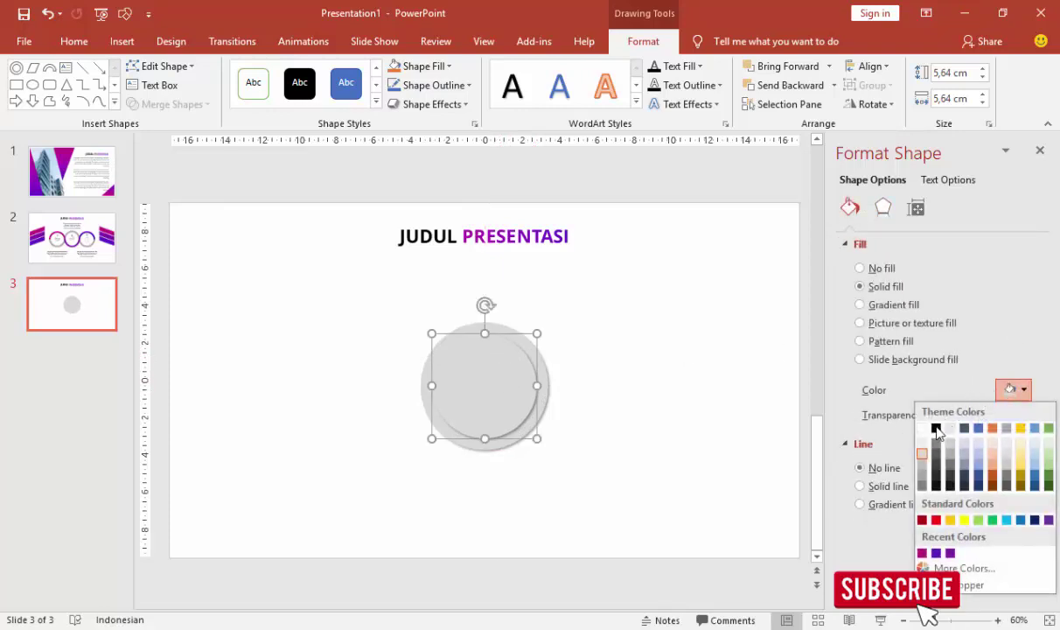
pyautogui.click(920, 425)
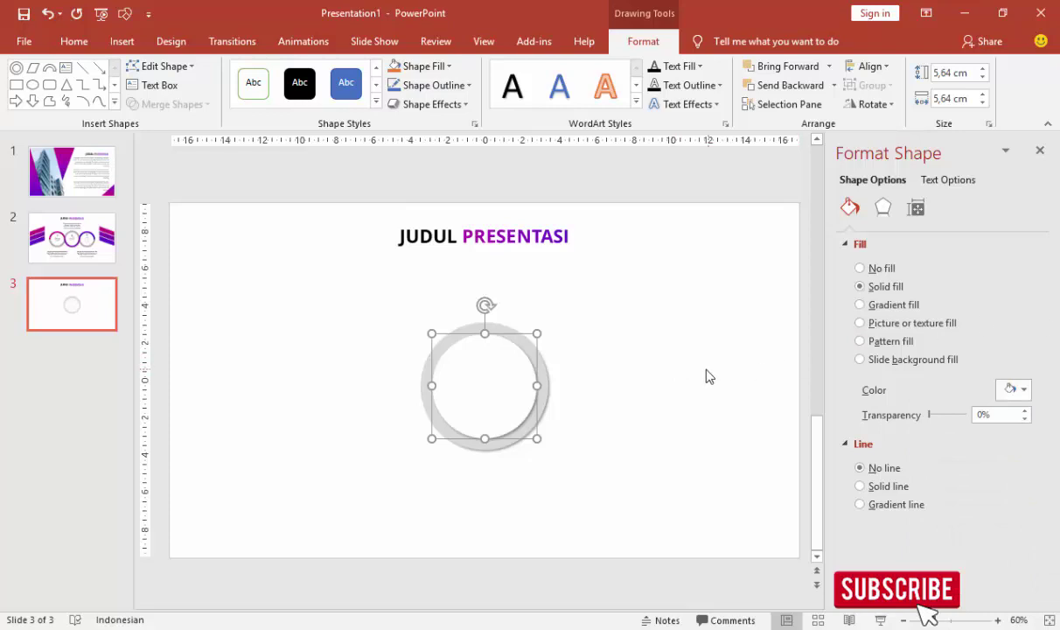
pyautogui.click(883, 208)
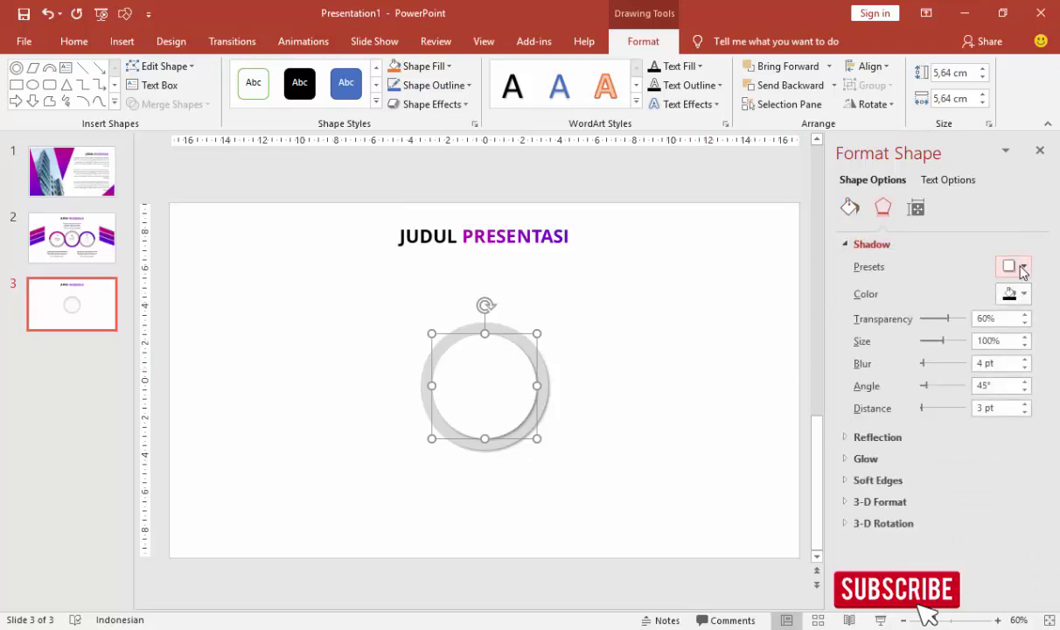
pyautogui.click(1016, 266)
pyautogui.click(927, 318)
pyautogui.click(724, 298)
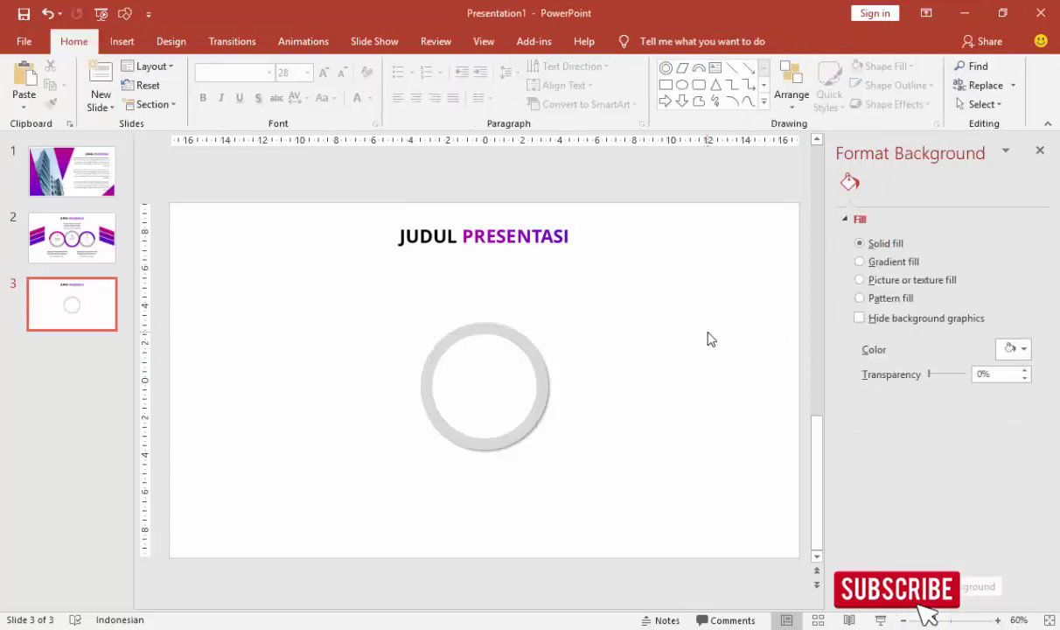
pyautogui.click(512, 388)
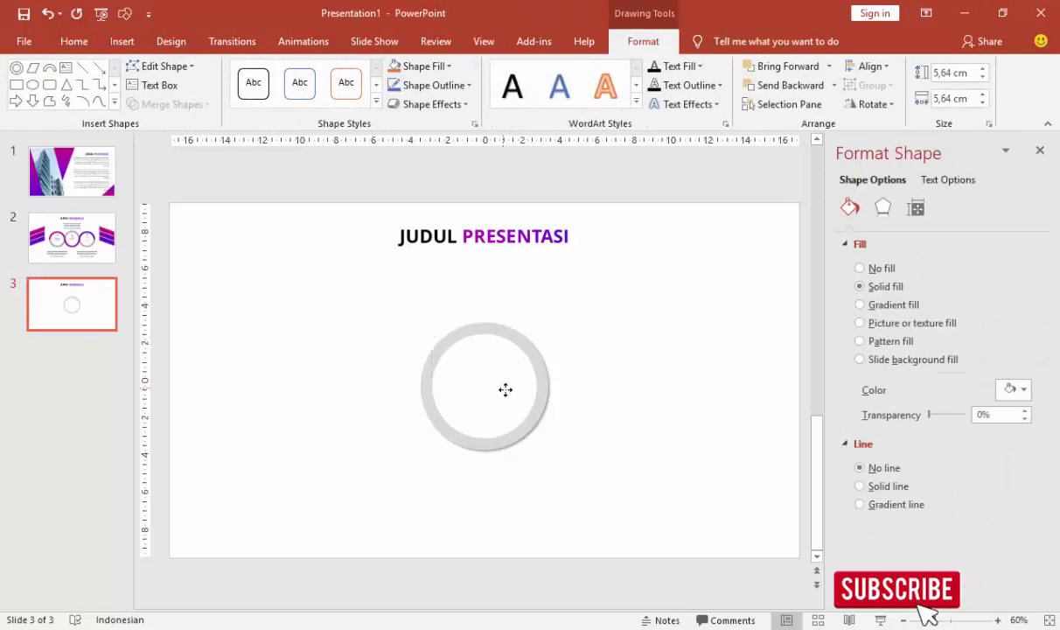
pyautogui.click(609, 347)
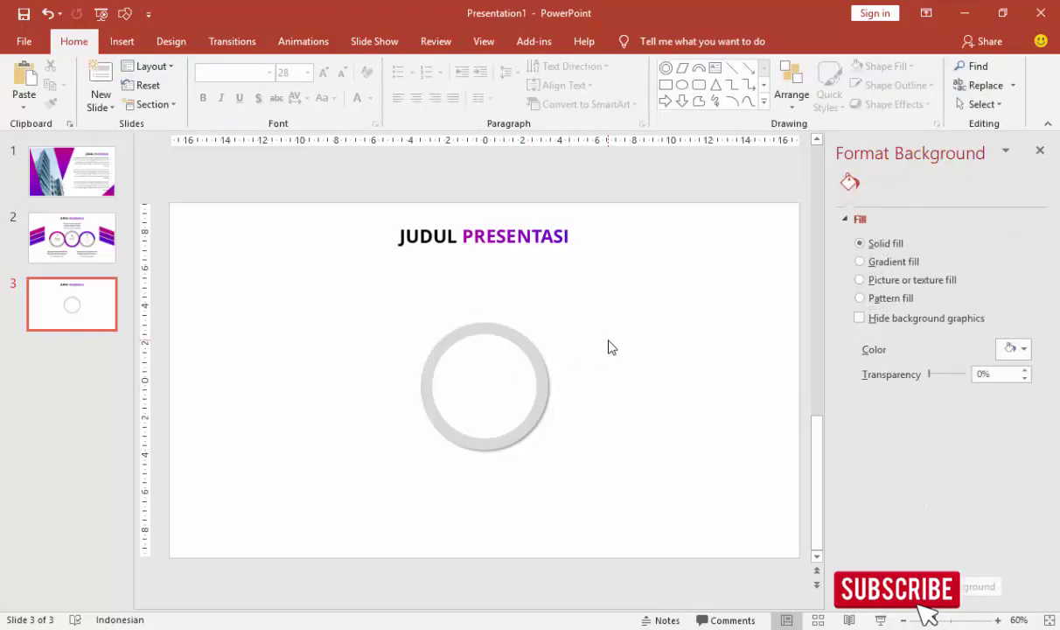
# Draw a small outline-free purple dot above the ring's upper right.
pyautogui.click(121, 42)
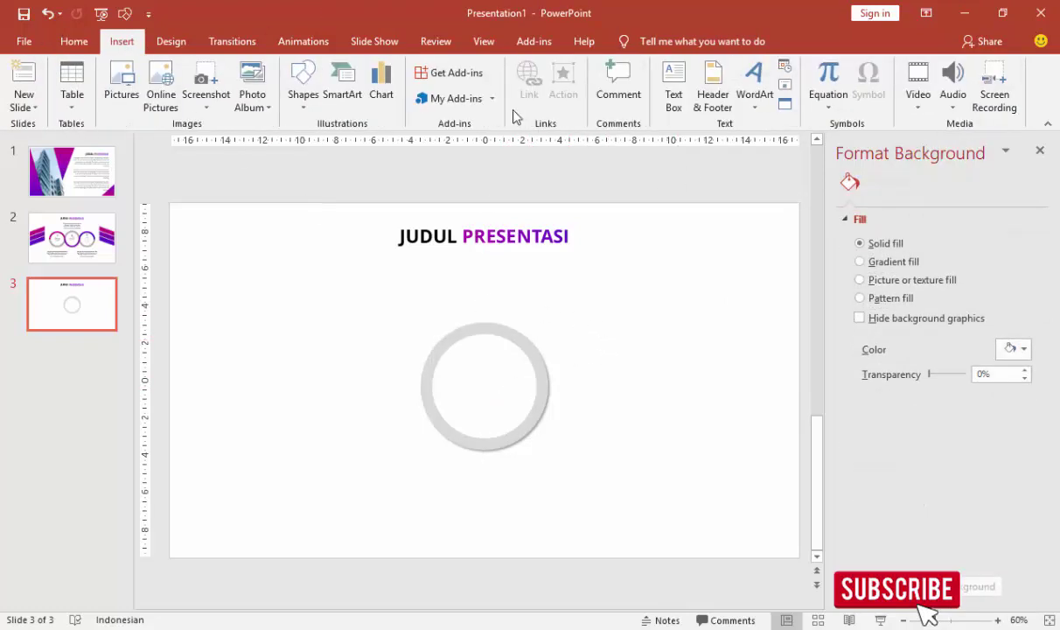
pyautogui.click(303, 86)
pyautogui.click(396, 142)
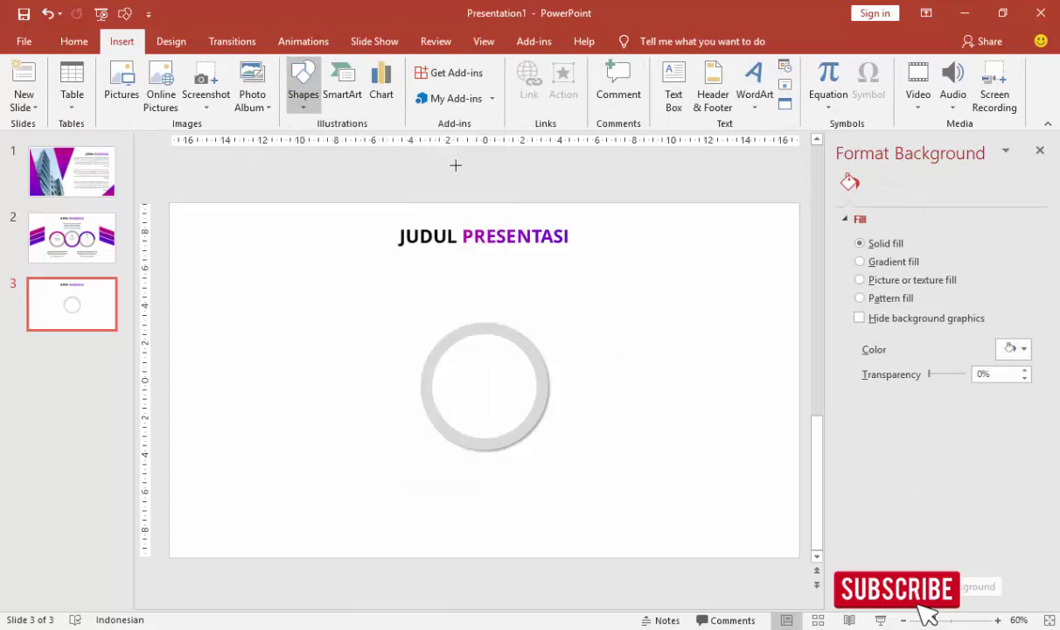
pyautogui.moveTo(640, 301); pyautogui.dragTo(661, 322)
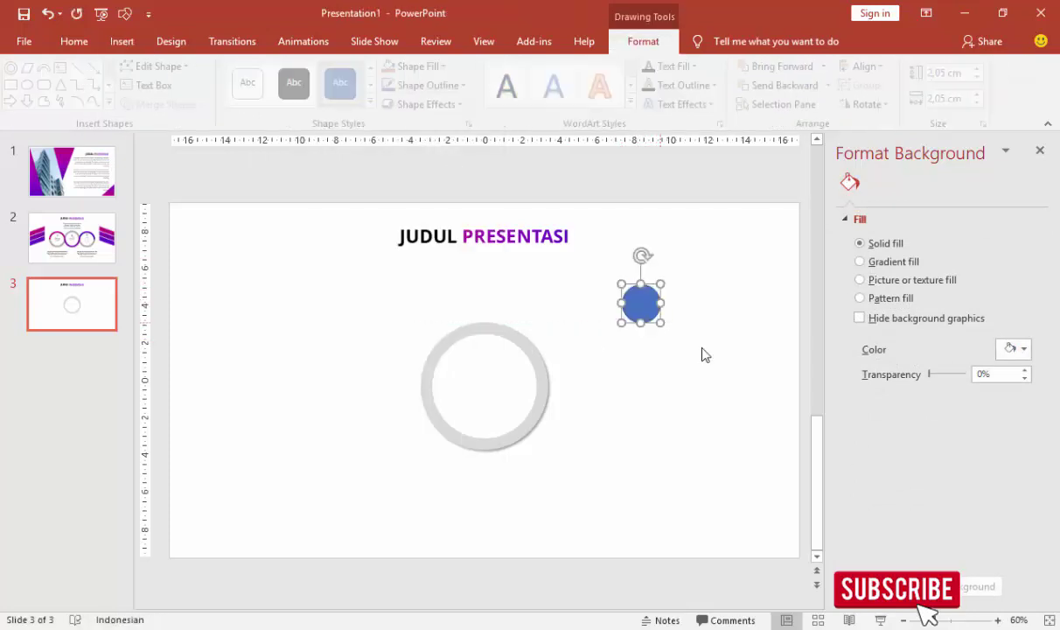
pyautogui.click(872, 468)
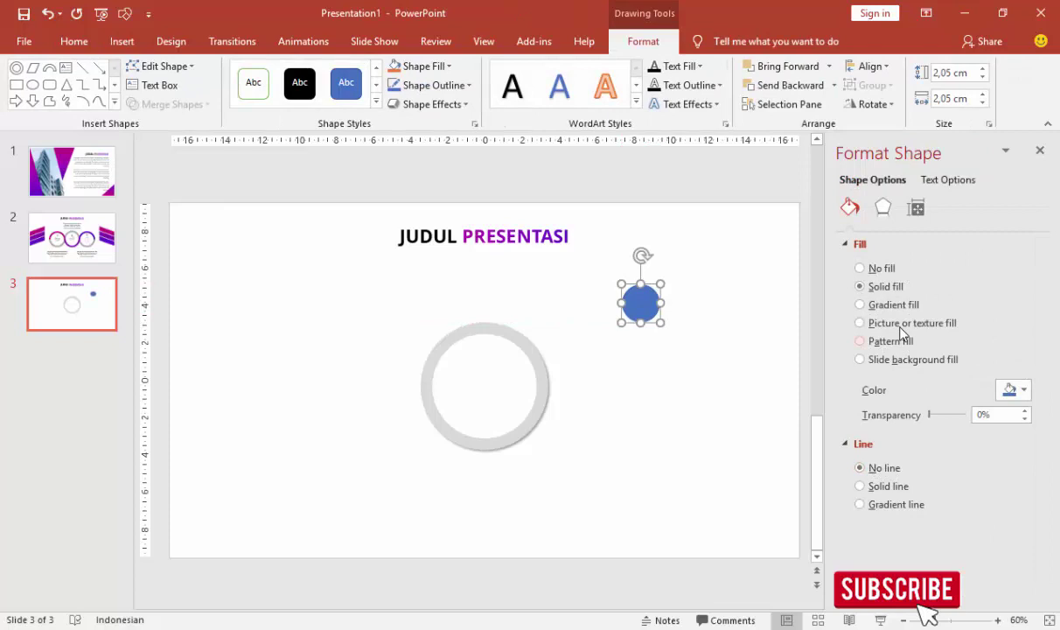
pyautogui.moveTo(645, 302)
pyautogui.mouseDown()
pyautogui.moveTo(630, 291)
pyautogui.moveTo(587, 307)
pyautogui.moveTo(598, 299)
pyautogui.mouseUp()
pyautogui.click(627, 291)
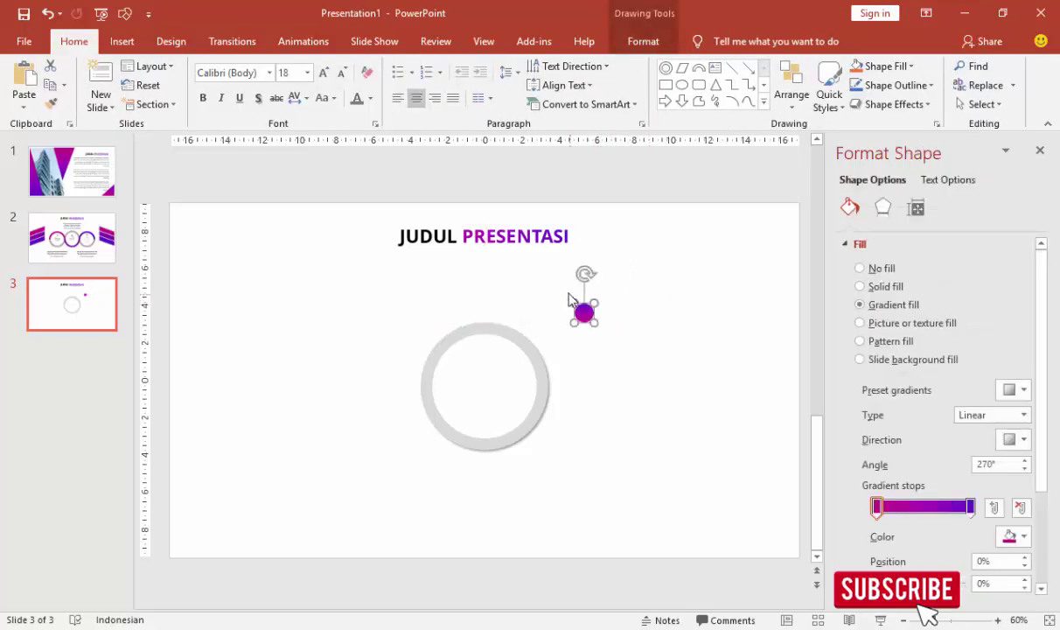
# Duplicate the dot to the ring's upper-left, lower-left and lower-right corners.
pyautogui.hotkey('ctrl', 'd')
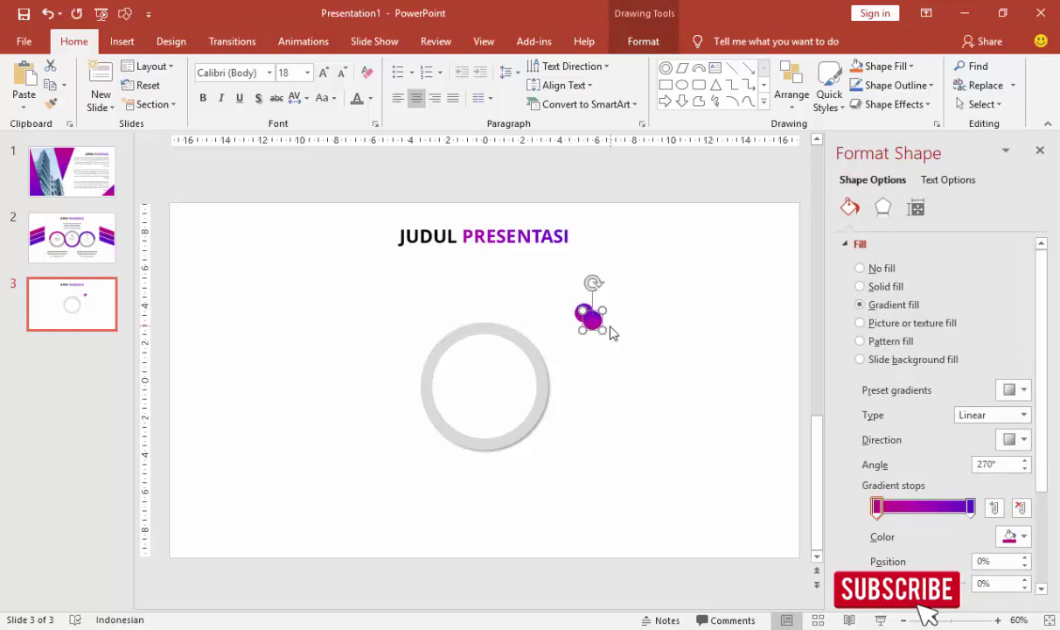
pyautogui.moveTo(562, 320); pyautogui.dragTo(372, 313)
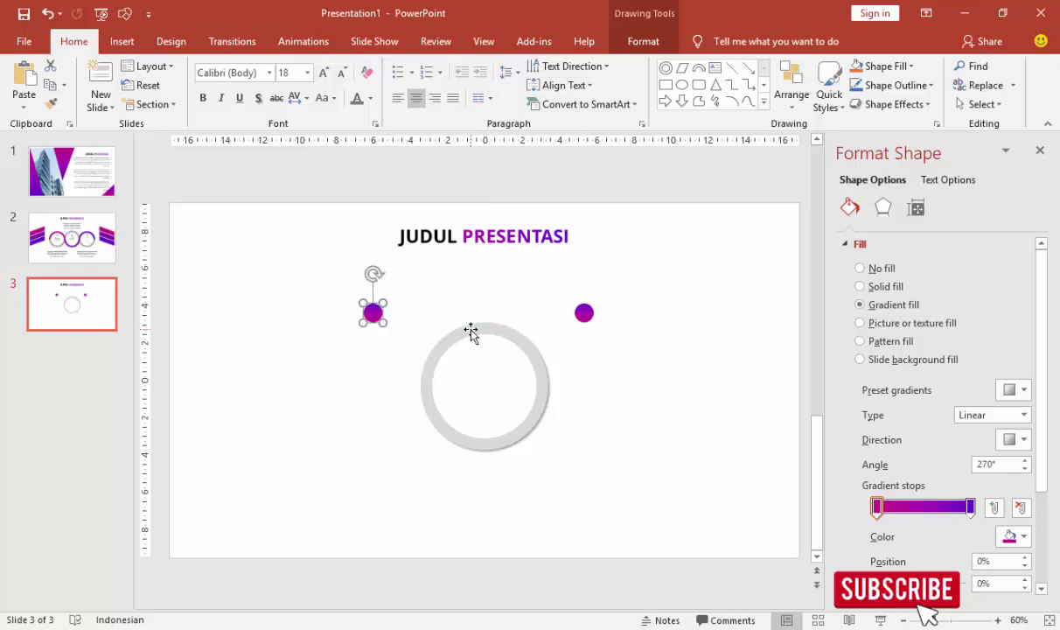
pyautogui.hotkey('ctrl', 'd')
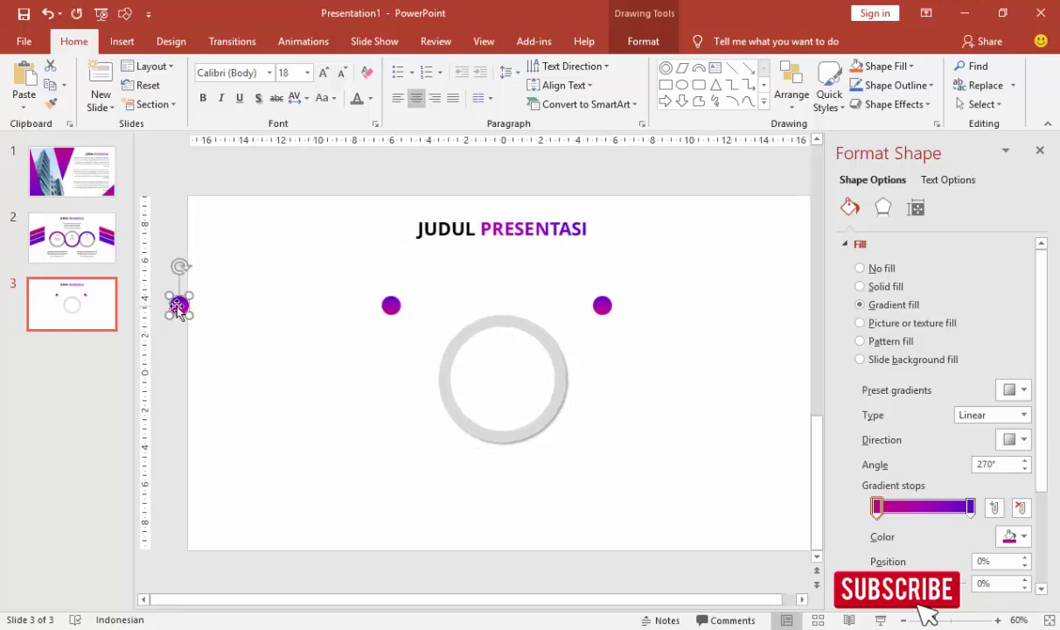
pyautogui.moveTo(178, 305)
pyautogui.mouseDown()
pyautogui.moveTo(350, 359)
pyautogui.moveTo(385, 449)
pyautogui.mouseUp()
pyautogui.hotkey('ctrl', 'd')
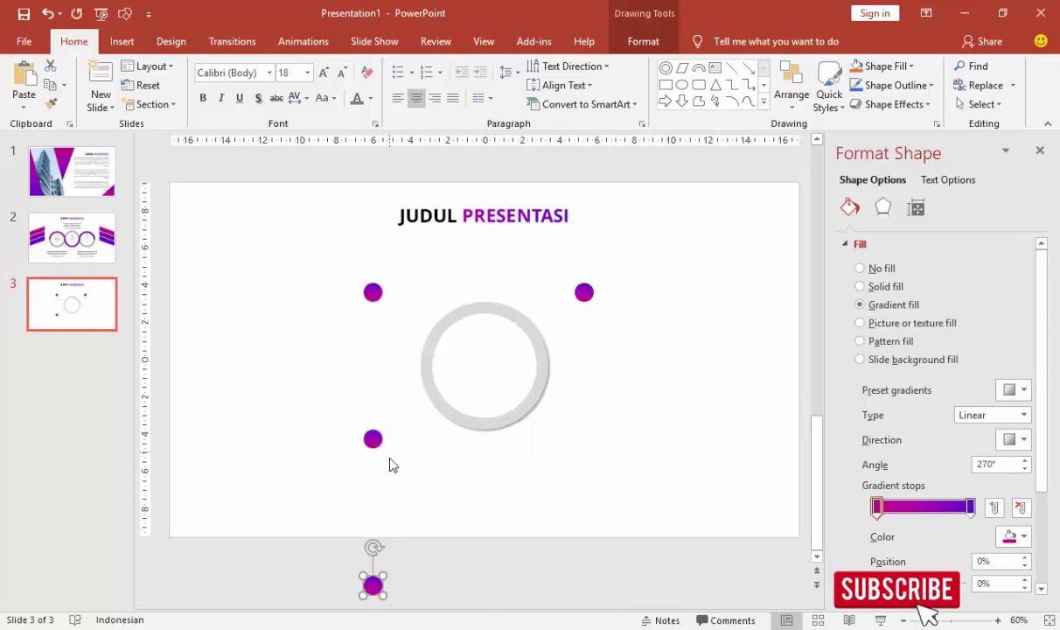
pyautogui.moveTo(376, 592); pyautogui.dragTo(586, 448)
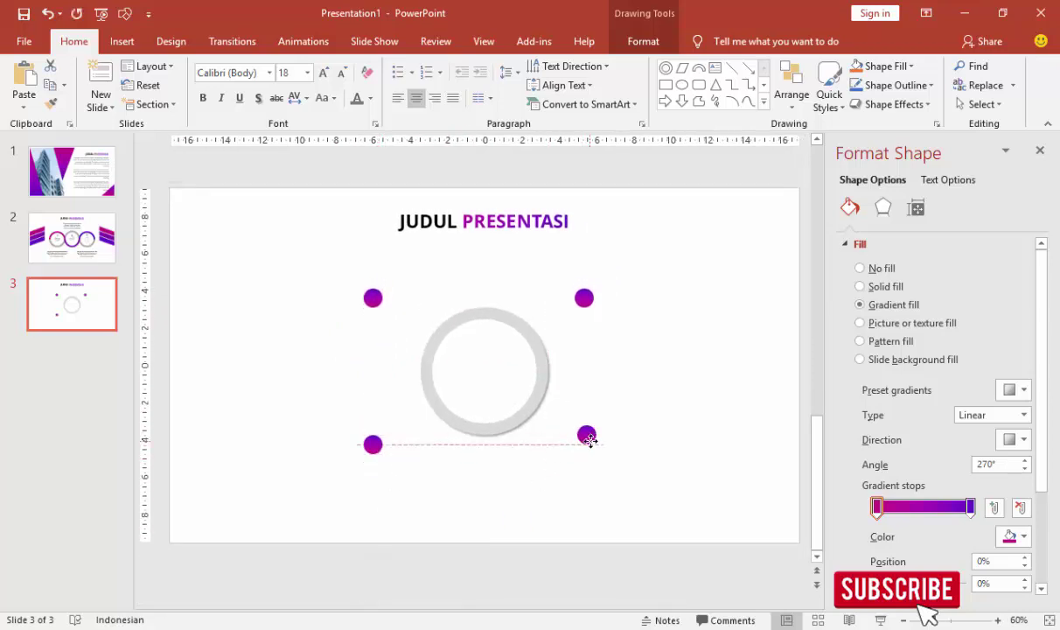
pyautogui.click(658, 388)
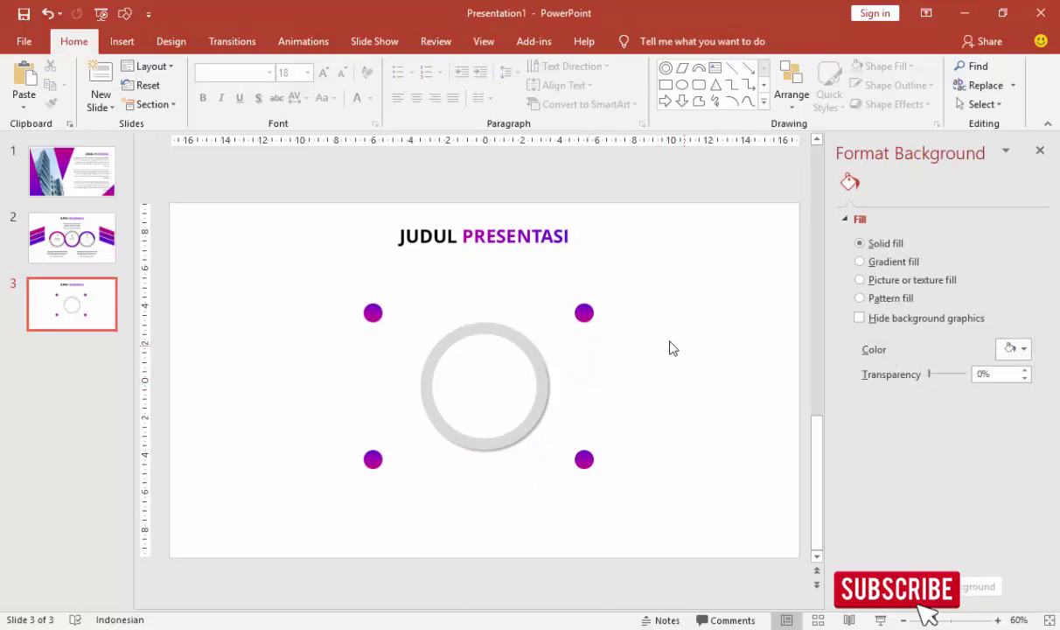
pyautogui.click(585, 312)
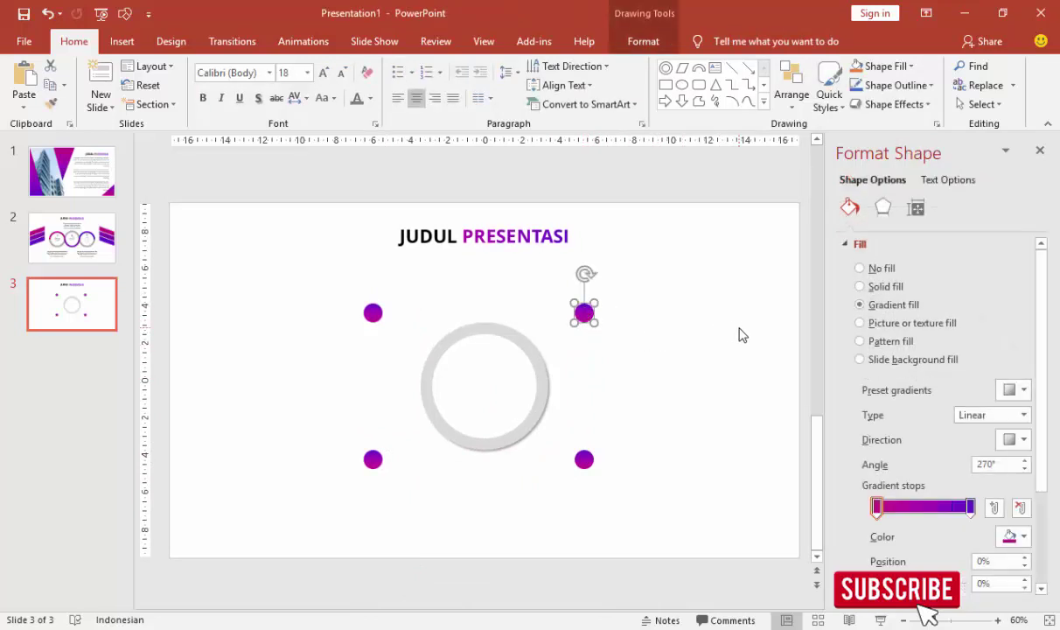
# Paste larger purple circles at the ring's upper-right, lower-right, upper-left and lower-left beside the dots.
pyautogui.hotkey('ctrl', 'c')
pyautogui.hotkey('ctrl', 'v')
pyautogui.moveTo(586, 314)
pyautogui.mouseDown()
pyautogui.moveTo(617, 353)
pyautogui.moveTo(604, 328)
pyautogui.moveTo(656, 290)
pyautogui.moveTo(635, 342)
pyautogui.mouseUp()
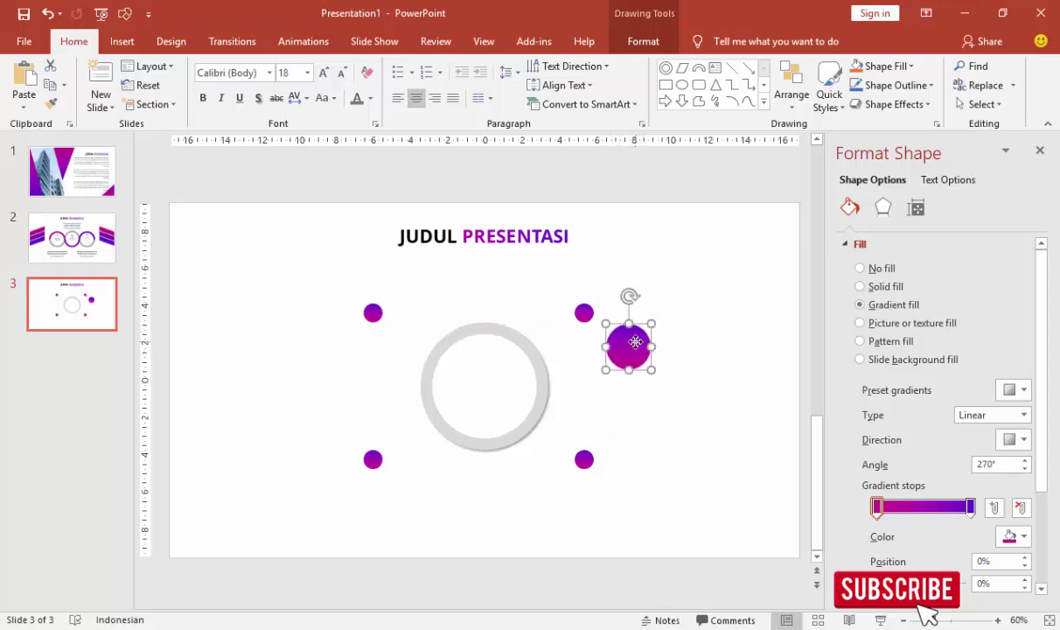
pyautogui.hotkey('ctrl', 'z')
pyautogui.hotkey('ctrl', 'v')
pyautogui.moveTo(638, 348); pyautogui.dragTo(630, 427)
pyautogui.hotkey('ctrl', 'v')
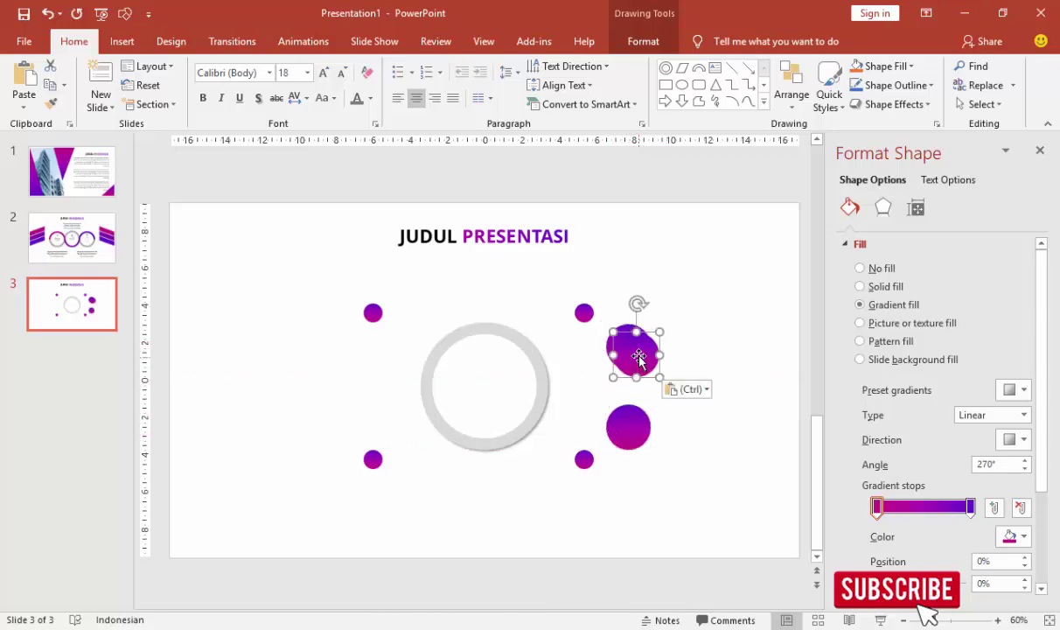
pyautogui.moveTo(630, 349); pyautogui.dragTo(340, 347)
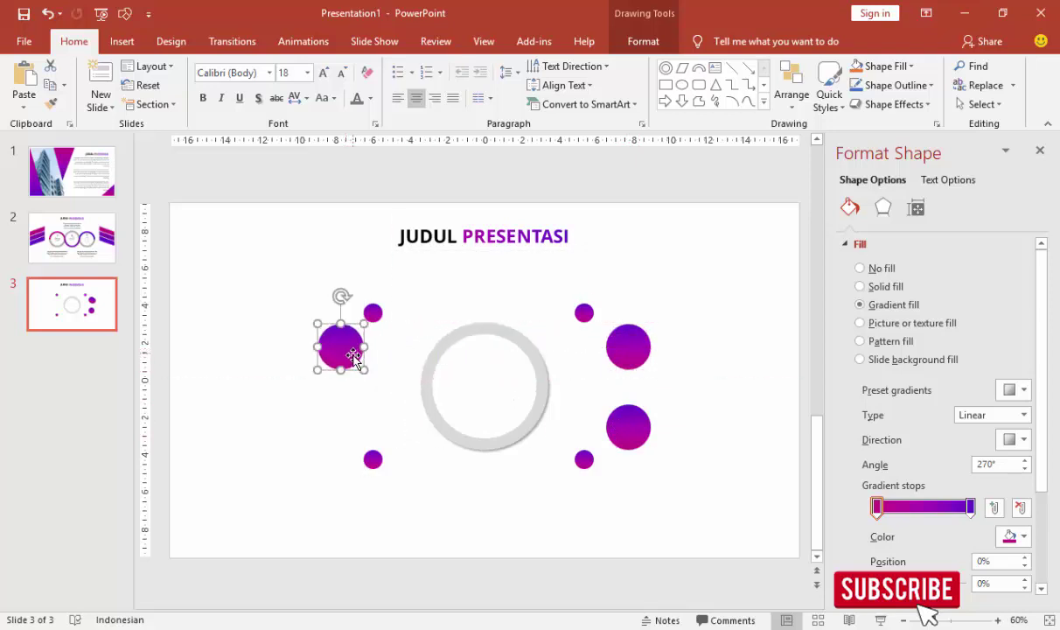
pyautogui.hotkey('ctrl', 'v')
pyautogui.moveTo(632, 348); pyautogui.dragTo(347, 428)
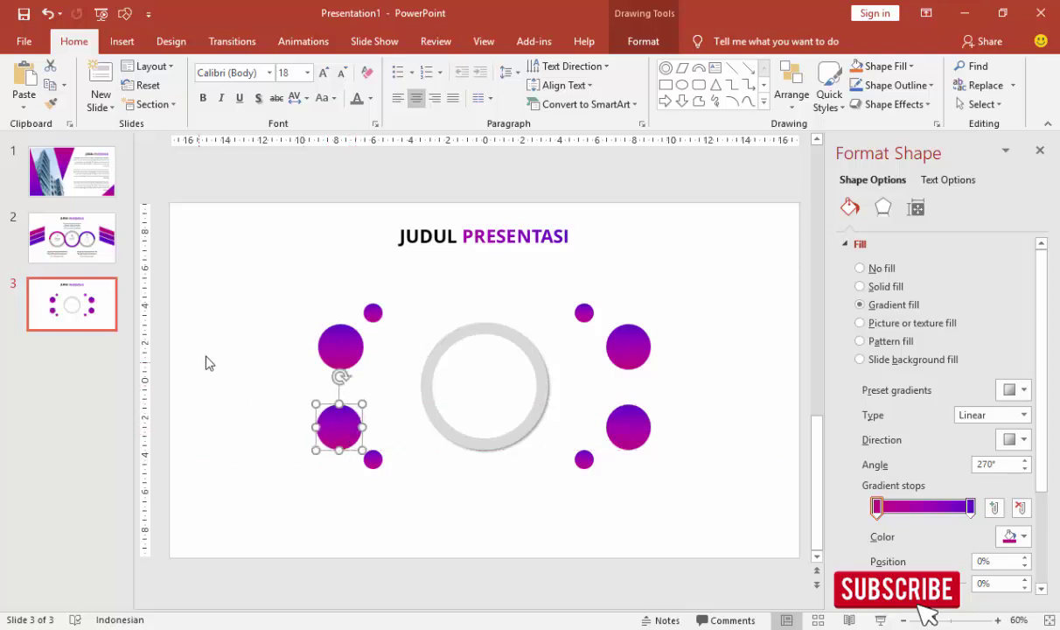
pyautogui.click(244, 304)
# Draw a purple arc stretching from the upper-left small dot to the grey ring.
pyautogui.click(122, 41)
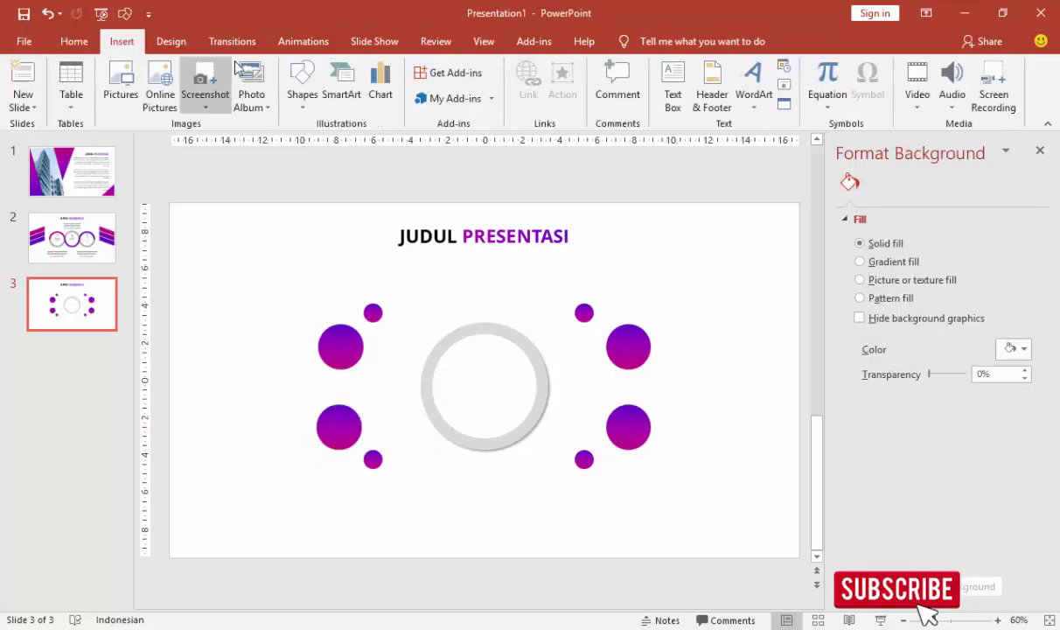
pyautogui.click(303, 84)
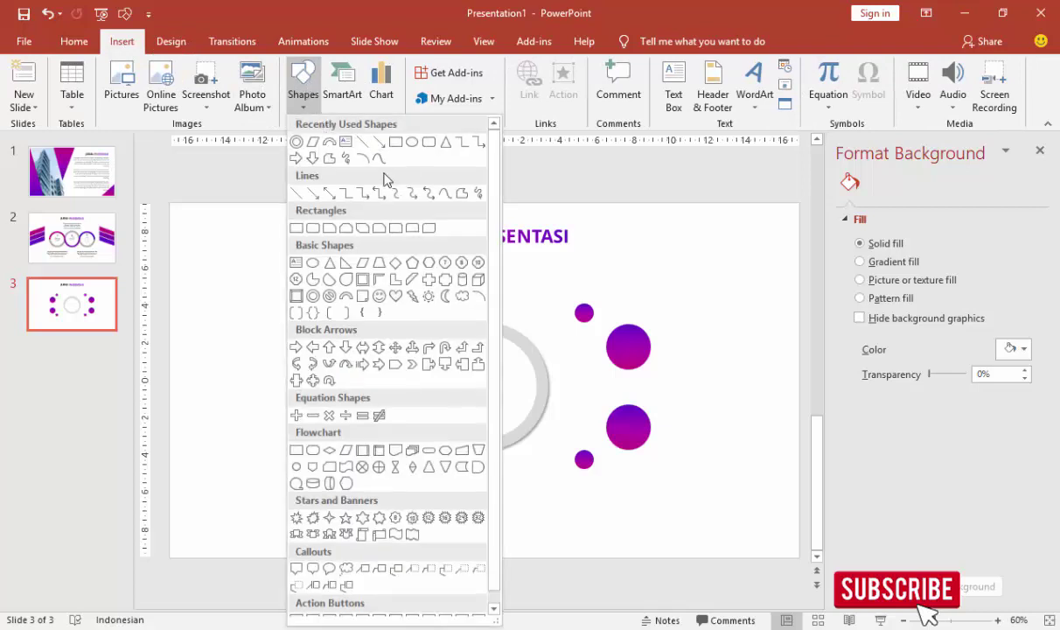
pyautogui.click(366, 162)
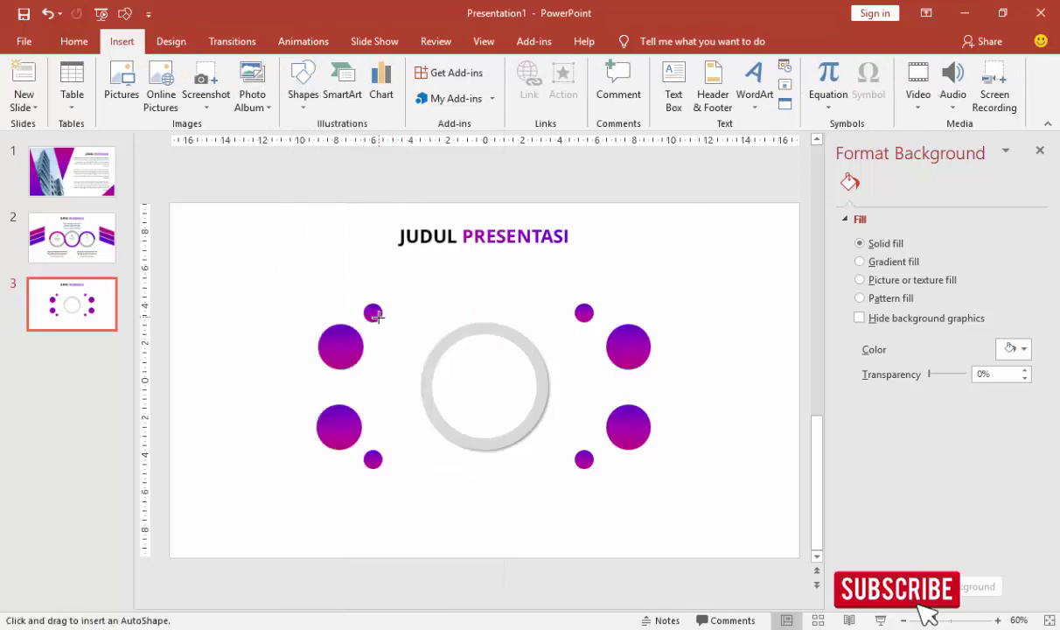
pyautogui.moveTo(383, 312); pyautogui.dragTo(441, 369)
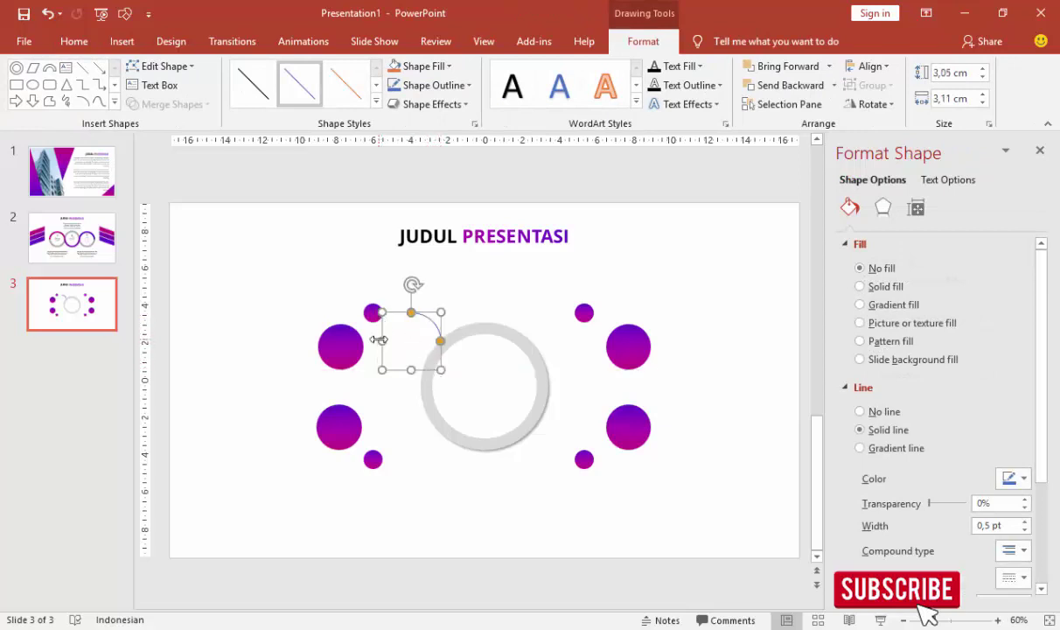
pyautogui.moveTo(377, 339); pyautogui.dragTo(319, 326)
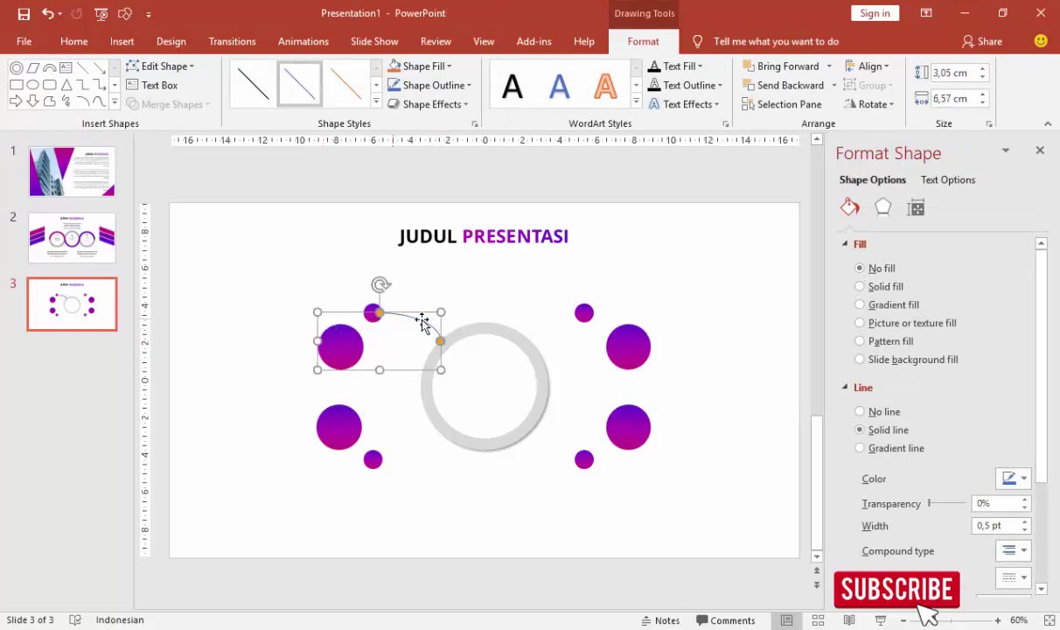
pyautogui.click(1013, 477)
pyautogui.click(950, 427)
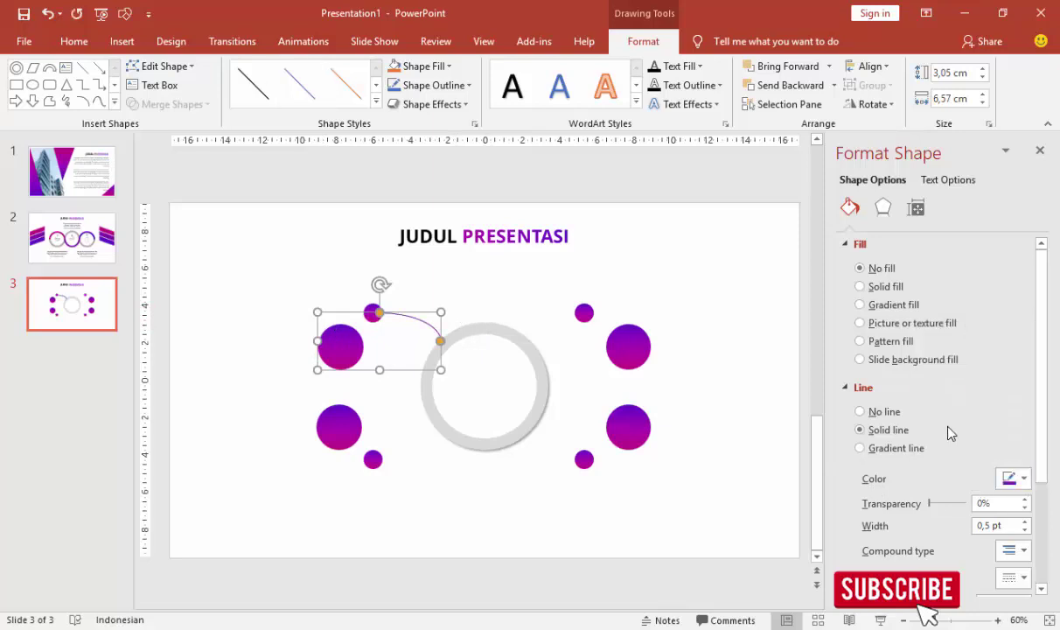
pyautogui.write('1')
pyautogui.click(718, 312)
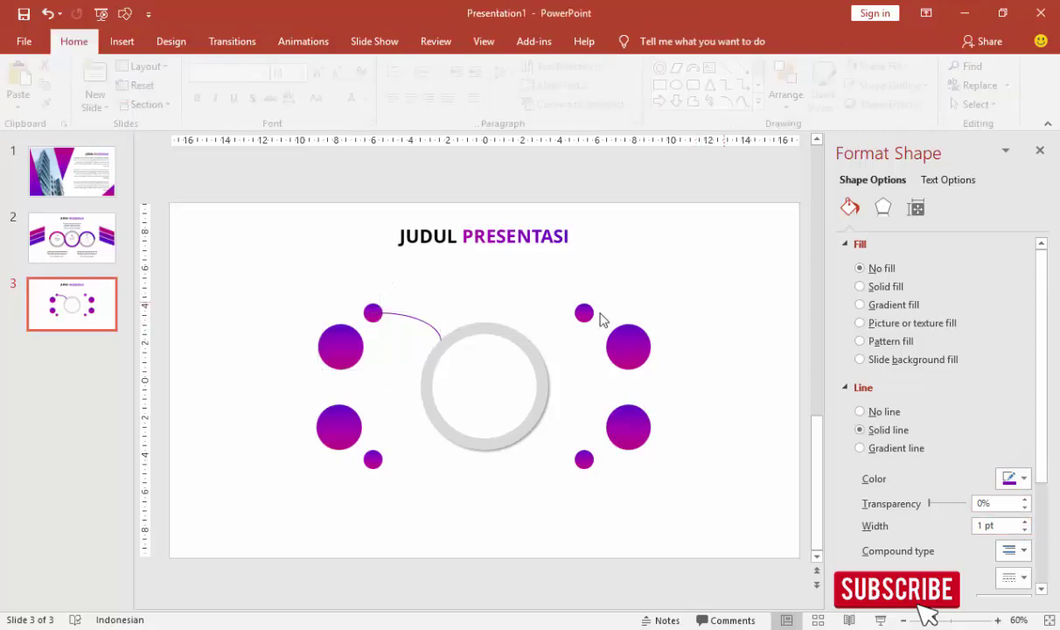
pyautogui.click(435, 334)
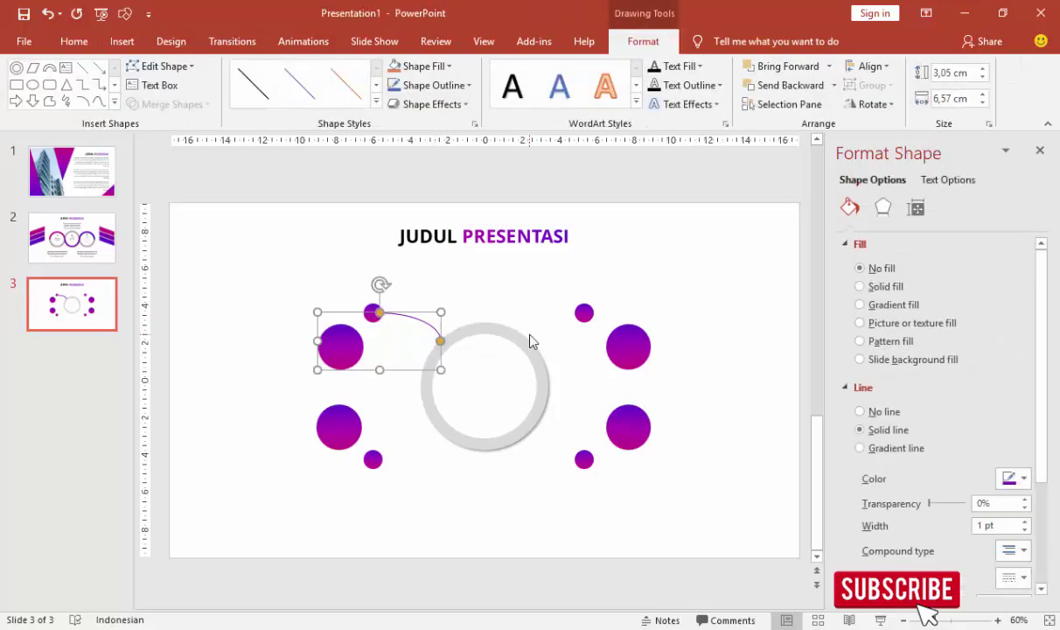
pyautogui.moveTo(440, 342)
pyautogui.mouseDown()
pyautogui.moveTo(413, 361)
pyautogui.moveTo(422, 371)
pyautogui.mouseUp()
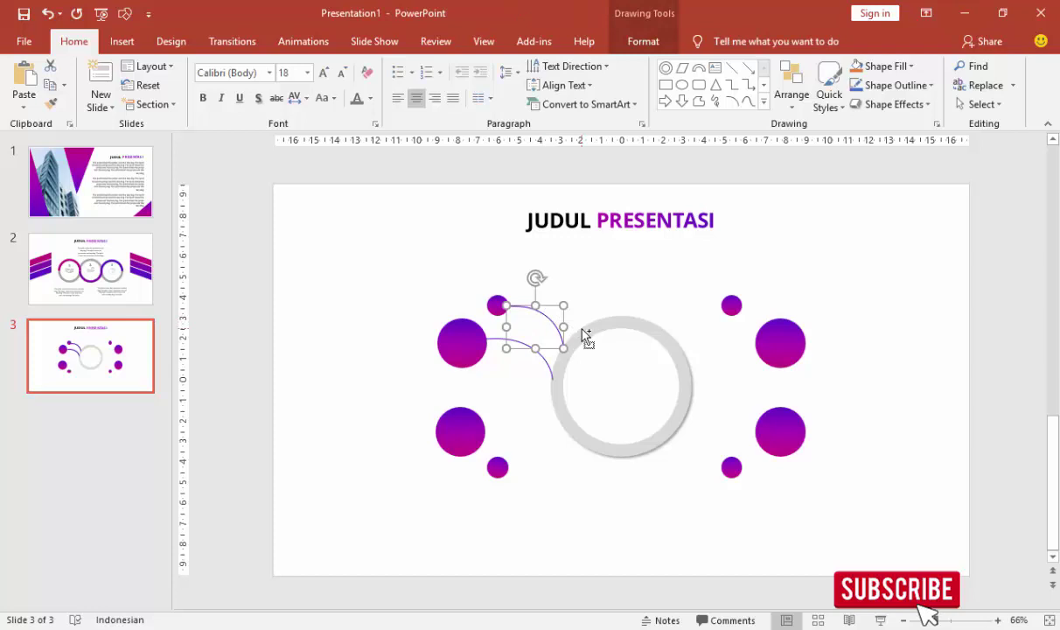
# Duplicate an arc, flip it vertically, and place it at the lower-left small dot.
pyautogui.hotkey('ctrl', 'd')
pyautogui.click(629, 43)
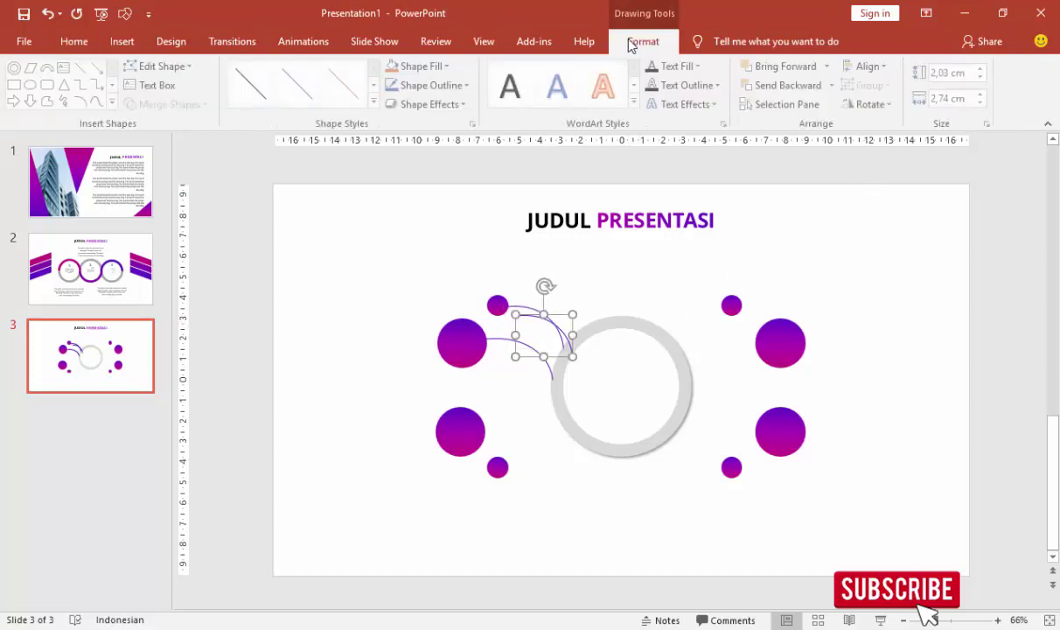
pyautogui.click(879, 104)
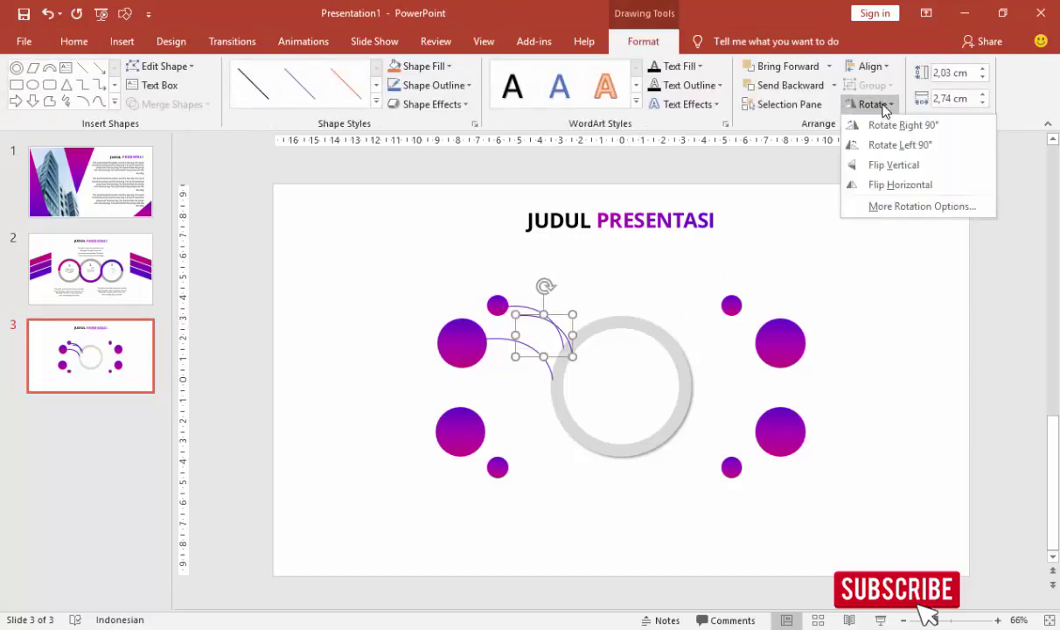
pyautogui.click(888, 164)
pyautogui.moveTo(559, 347); pyautogui.dragTo(546, 451)
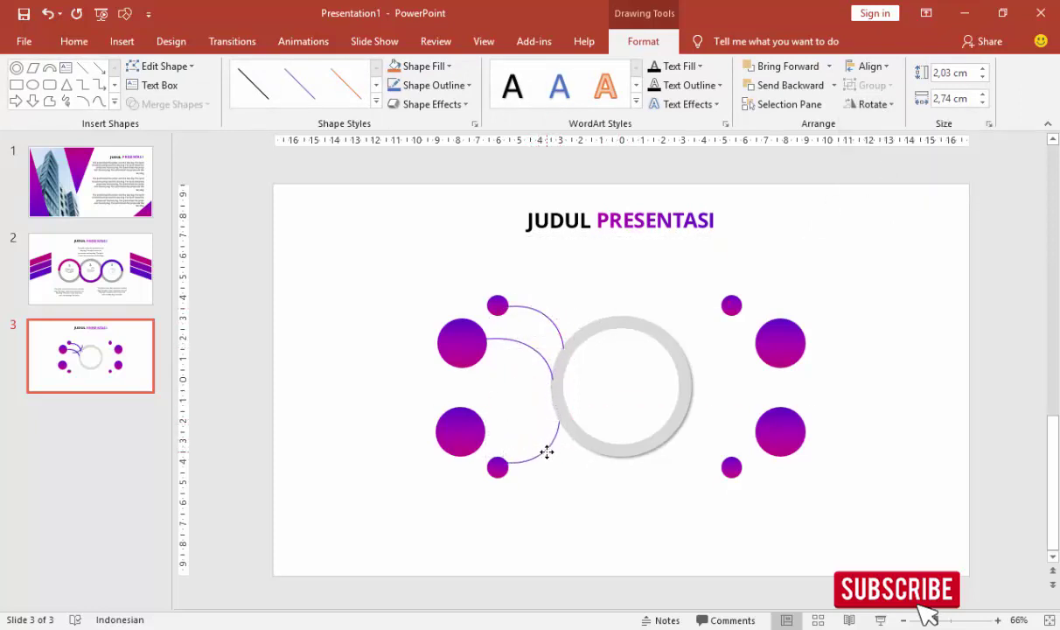
# Duplicate the middle arc, flip it horizontally, and place it by the lower-left large circle.
pyautogui.click(540, 354)
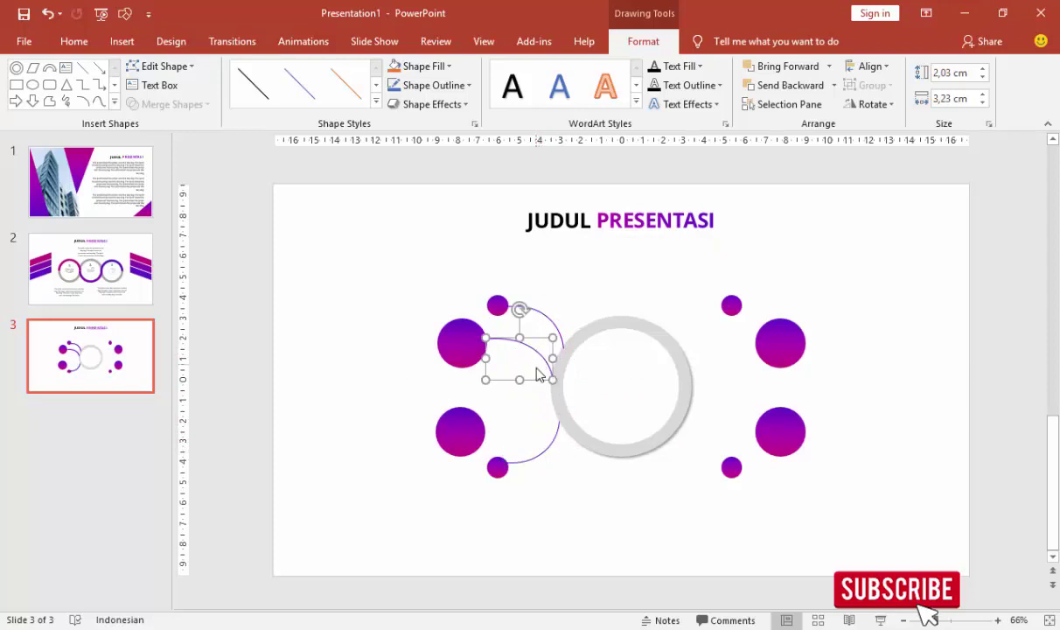
pyautogui.hotkey('ctrl', 'd')
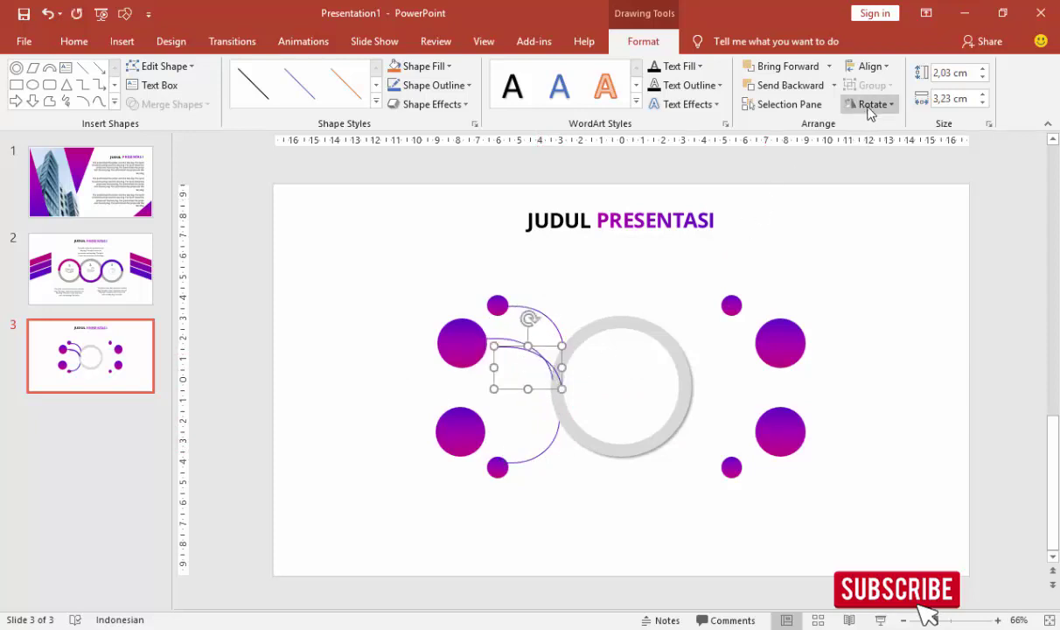
pyautogui.click(871, 105)
pyautogui.click(872, 186)
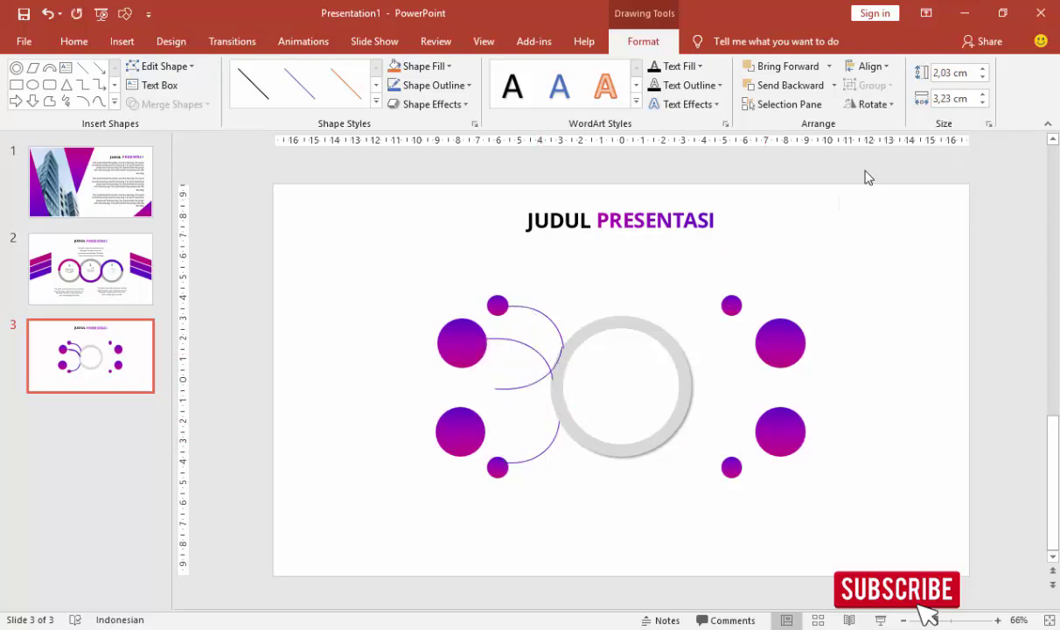
pyautogui.moveTo(530, 415); pyautogui.dragTo(534, 419)
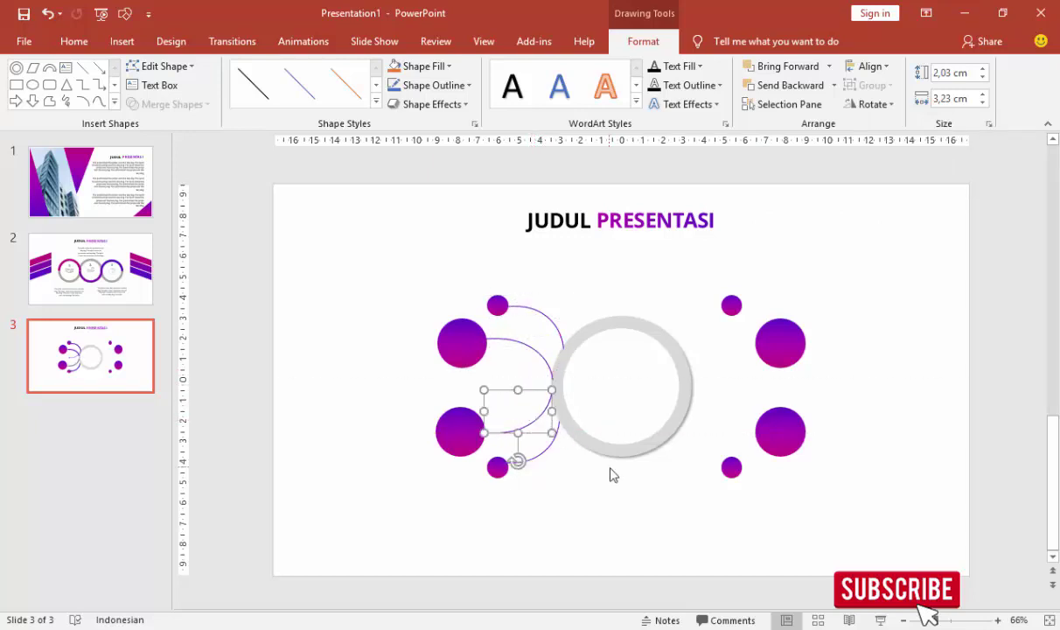
pyautogui.click(564, 496)
pyautogui.click(543, 456)
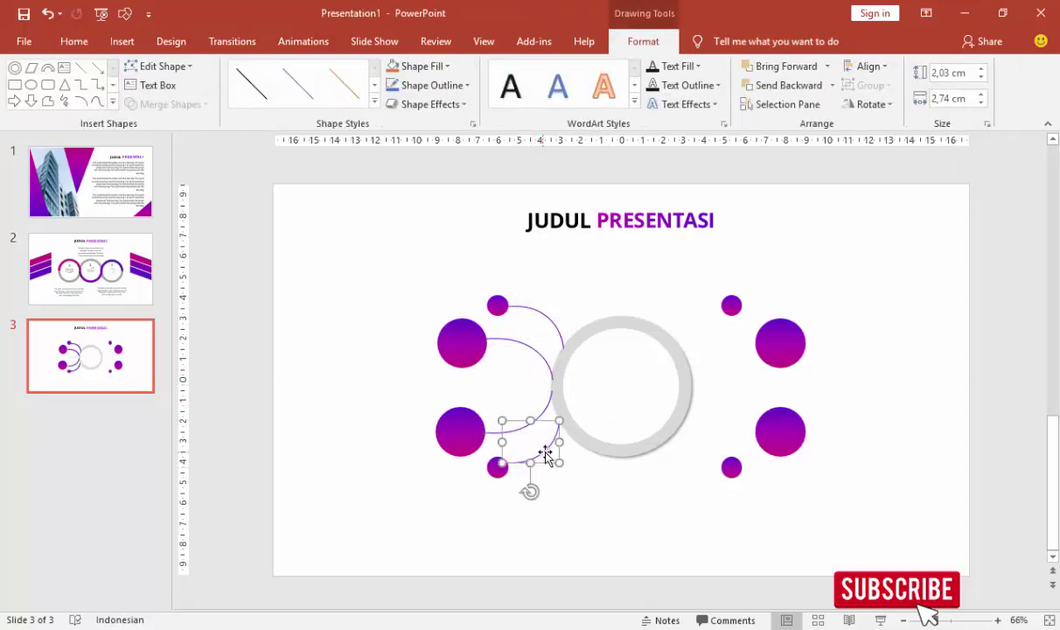
pyautogui.click(598, 491)
pyautogui.scroll(1, 589, 491)
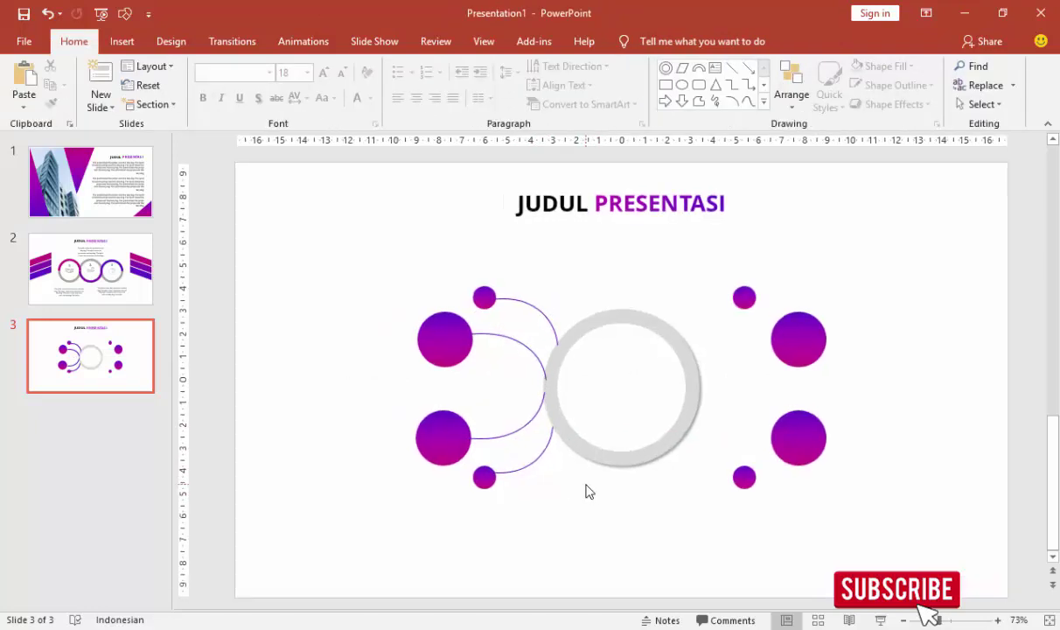
# Duplicate the four left arcs, flip them horizontally, and move them beside the right-hand circles.
pyautogui.click(542, 442)
pyautogui.keyDown('shift'); pyautogui.click(539, 372); pyautogui.keyUp('shift')
pyautogui.keyDown('shift'); pyautogui.click(541, 338); pyautogui.keyUp('shift')
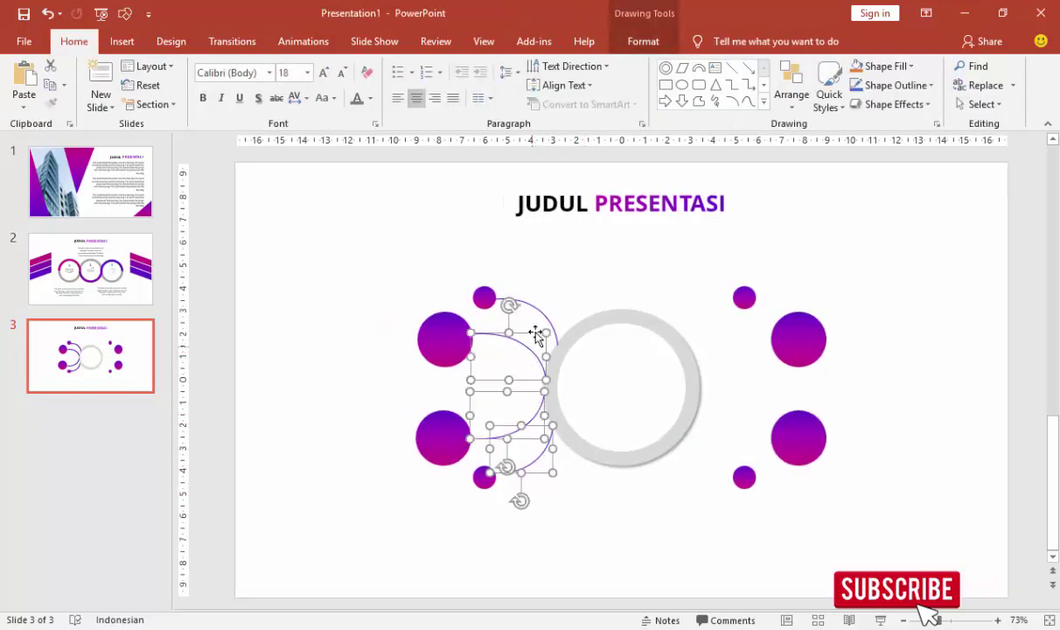
pyautogui.keyDown('shift'); pyautogui.click(537, 310); pyautogui.keyUp('shift')
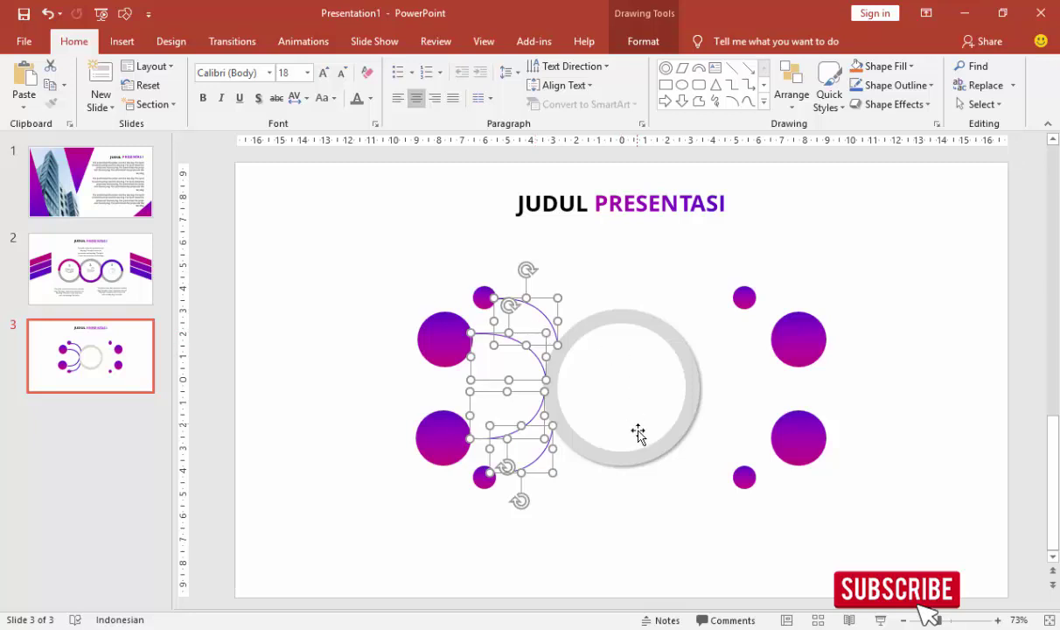
pyautogui.hotkey('ctrl', 'd')
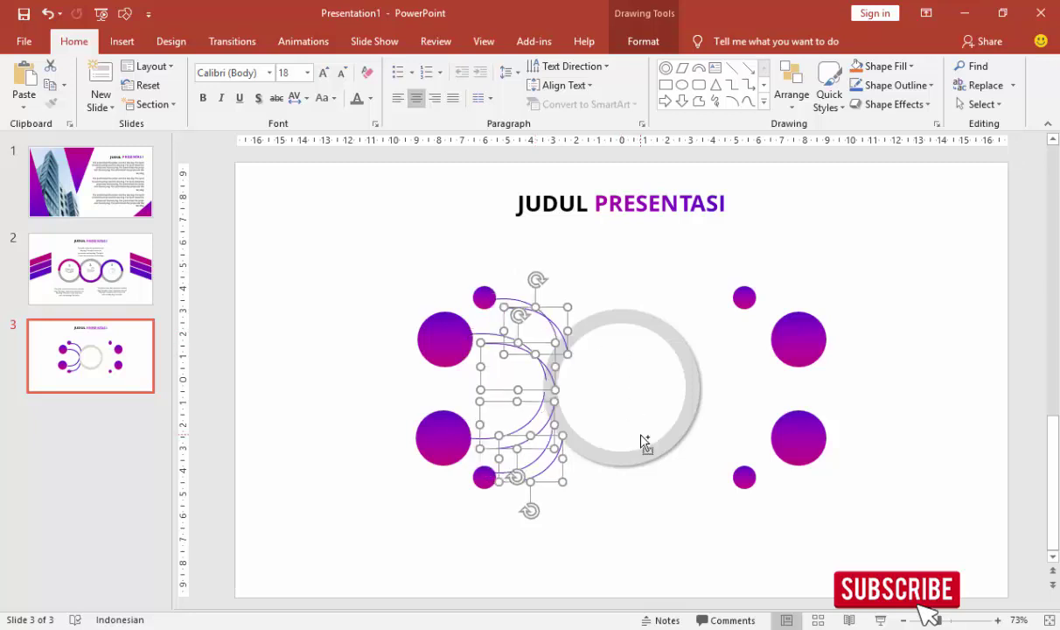
pyautogui.click(643, 42)
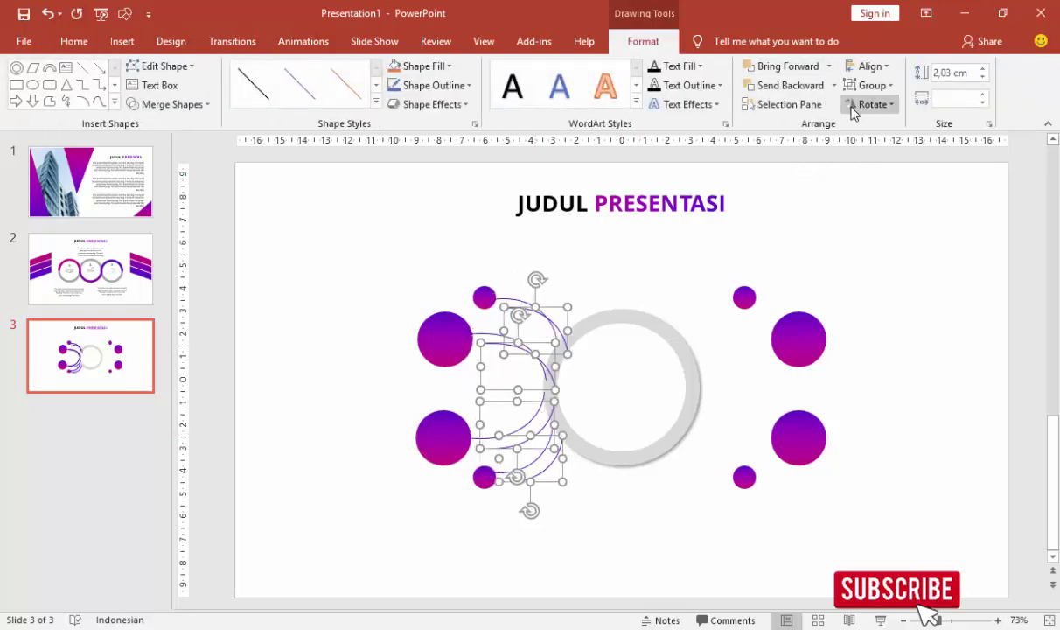
pyautogui.click(856, 104)
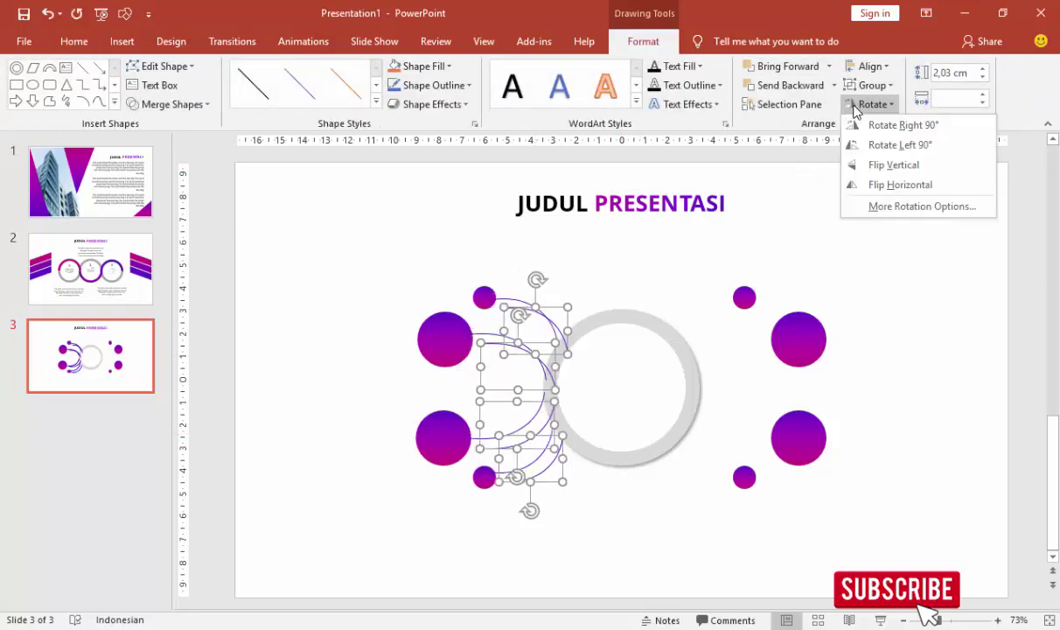
pyautogui.click(855, 185)
pyautogui.moveTo(525, 302); pyautogui.dragTo(738, 304)
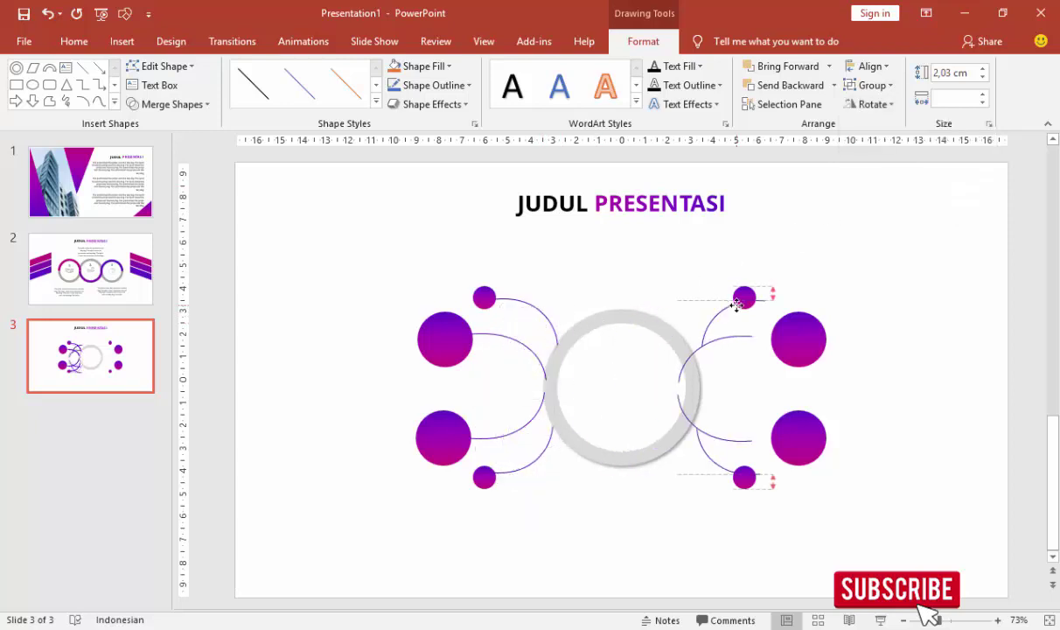
pyautogui.click(880, 315)
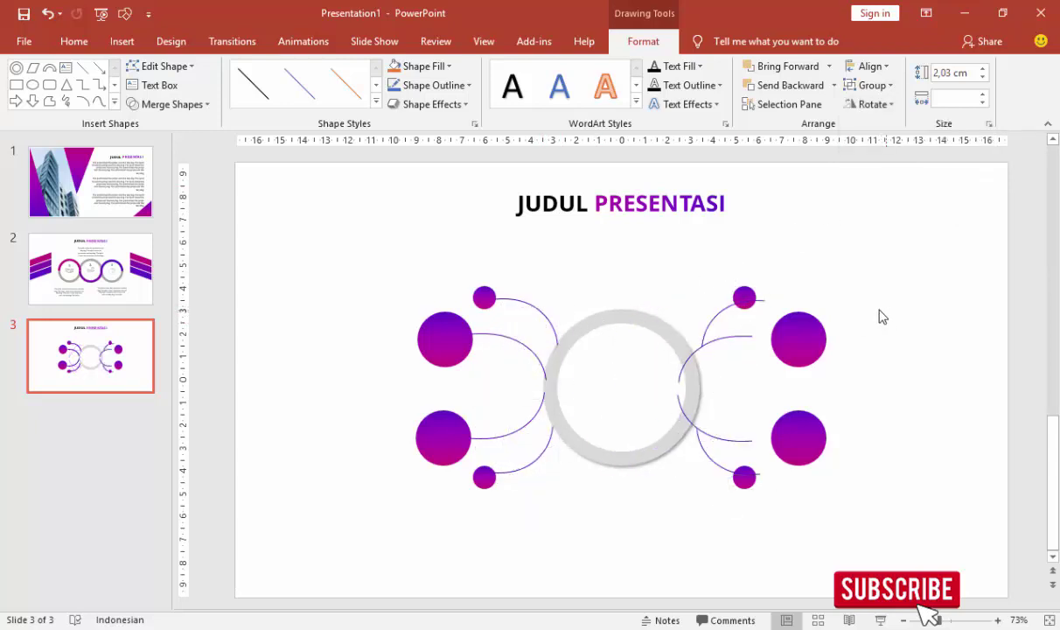
pyautogui.moveTo(716, 321); pyautogui.dragTo(696, 315)
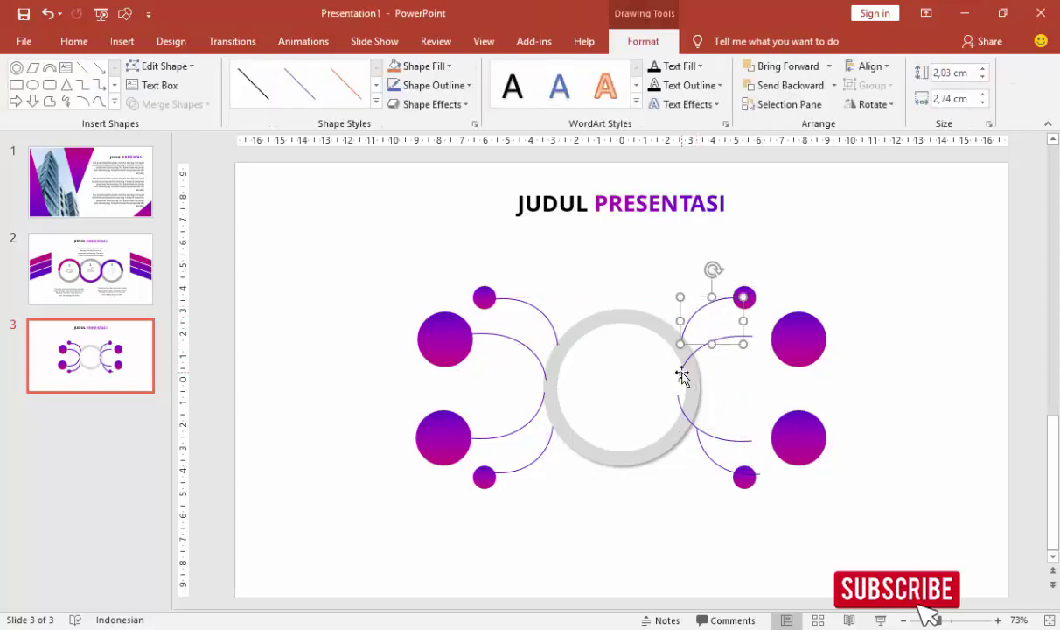
# Drag the right-hand arcs so their ends meet the grey ring.
pyautogui.moveTo(684, 374); pyautogui.dragTo(701, 374)
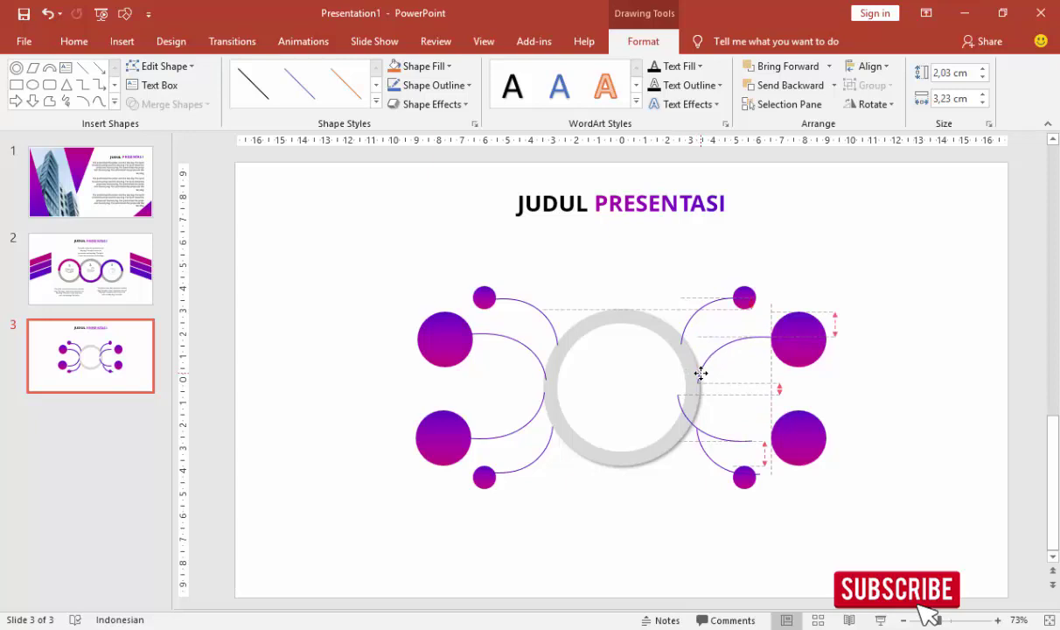
pyautogui.click(855, 372)
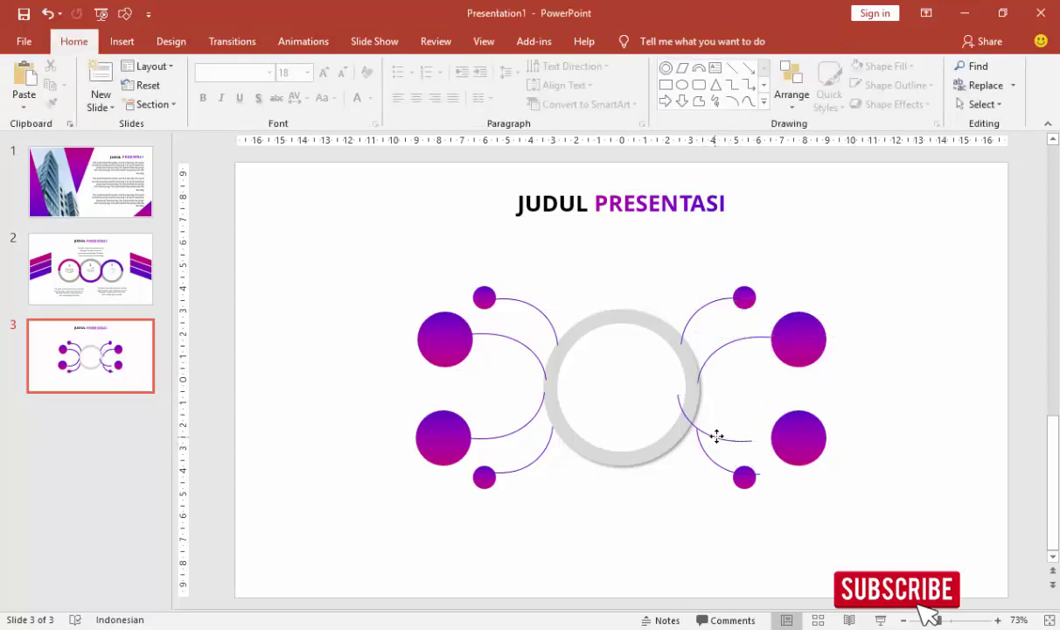
pyautogui.moveTo(717, 436); pyautogui.dragTo(741, 443)
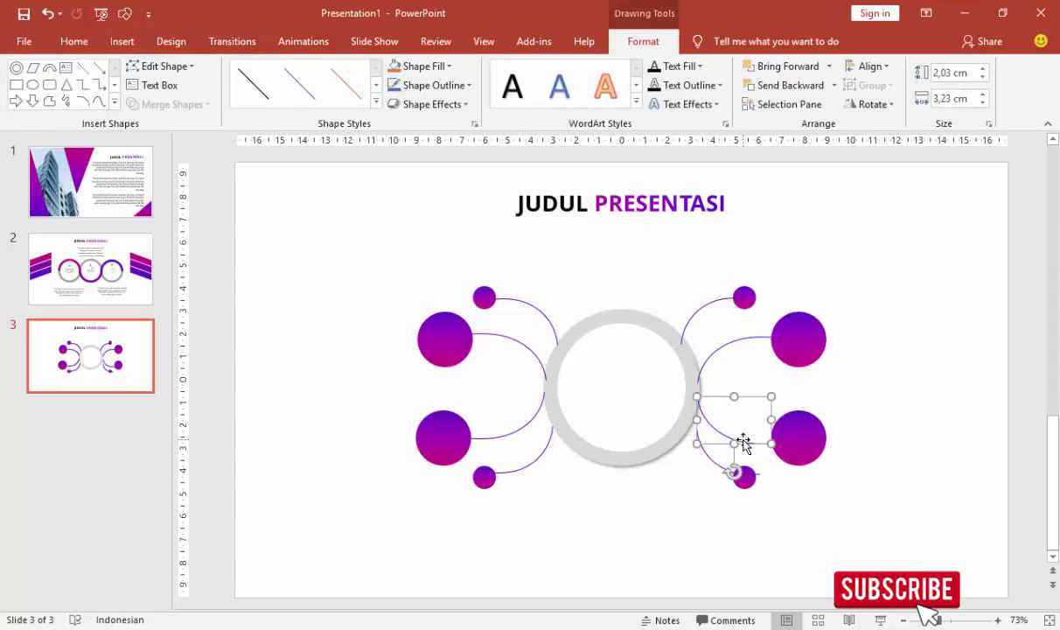
pyautogui.keyDown('ctrl'); pyautogui.scroll(5, 744, 444); pyautogui.keyUp('ctrl')
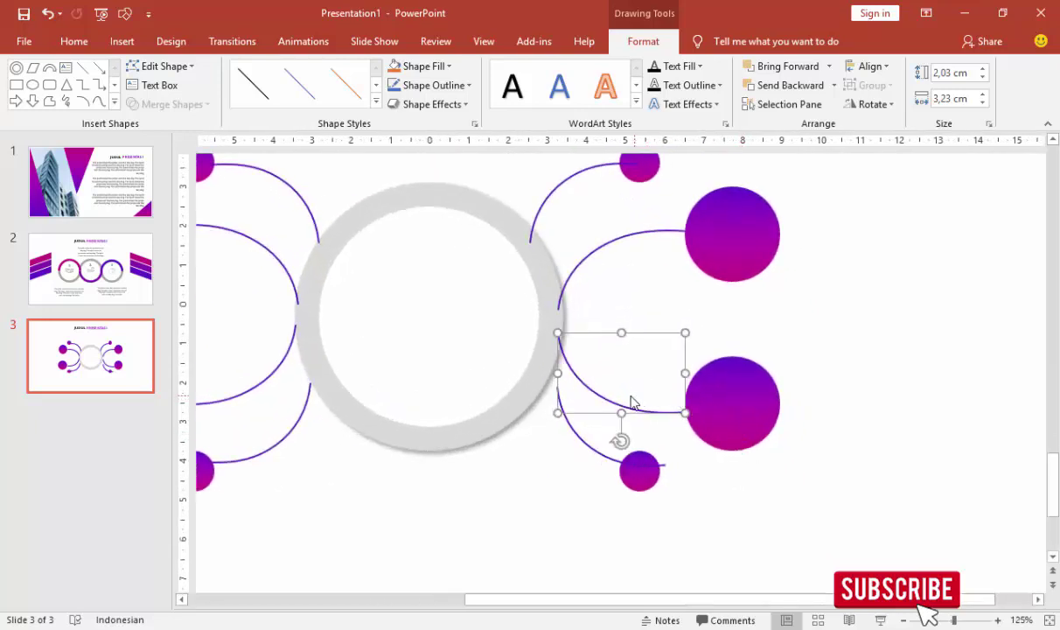
pyautogui.moveTo(567, 437); pyautogui.dragTo(558, 437)
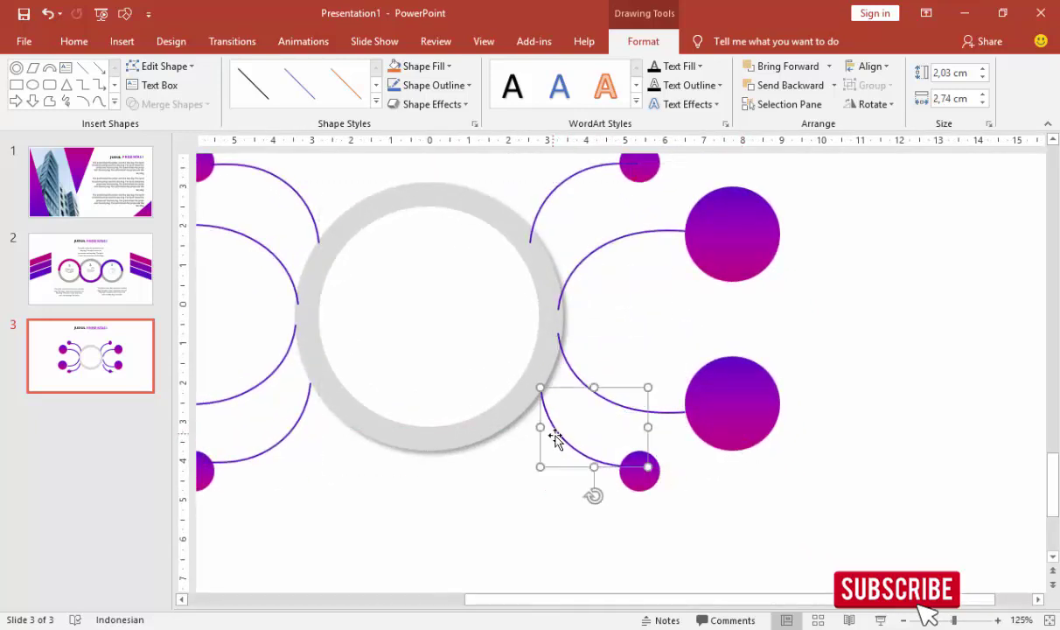
# Send each right-hand arc to the back, behind the grey ring.
pyautogui.rightClick(558, 435)
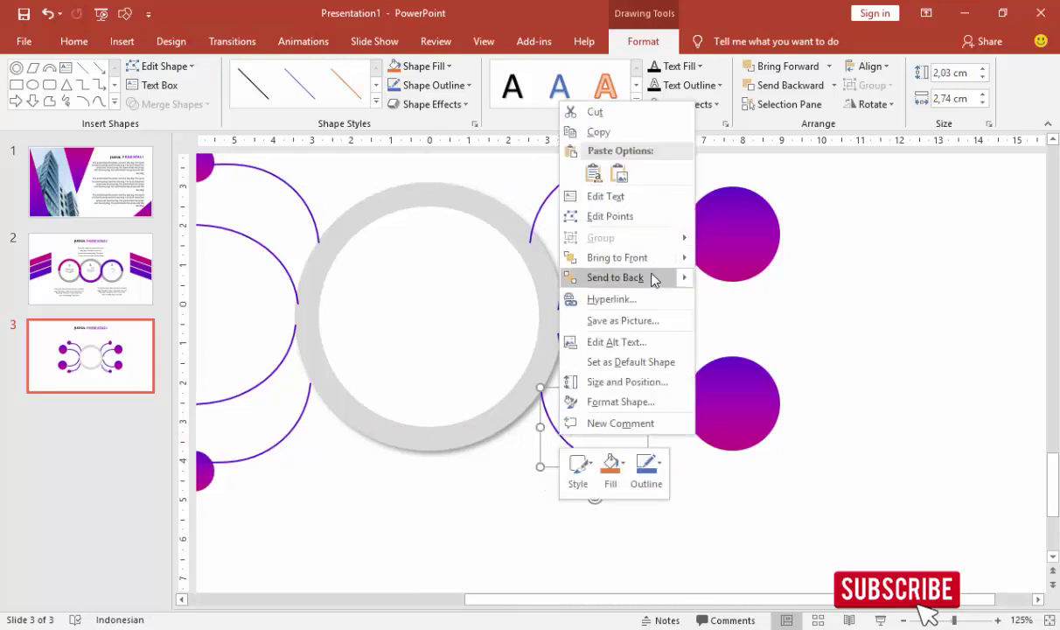
pyautogui.click(617, 276)
pyautogui.click(570, 365)
pyautogui.rightClick(569, 367)
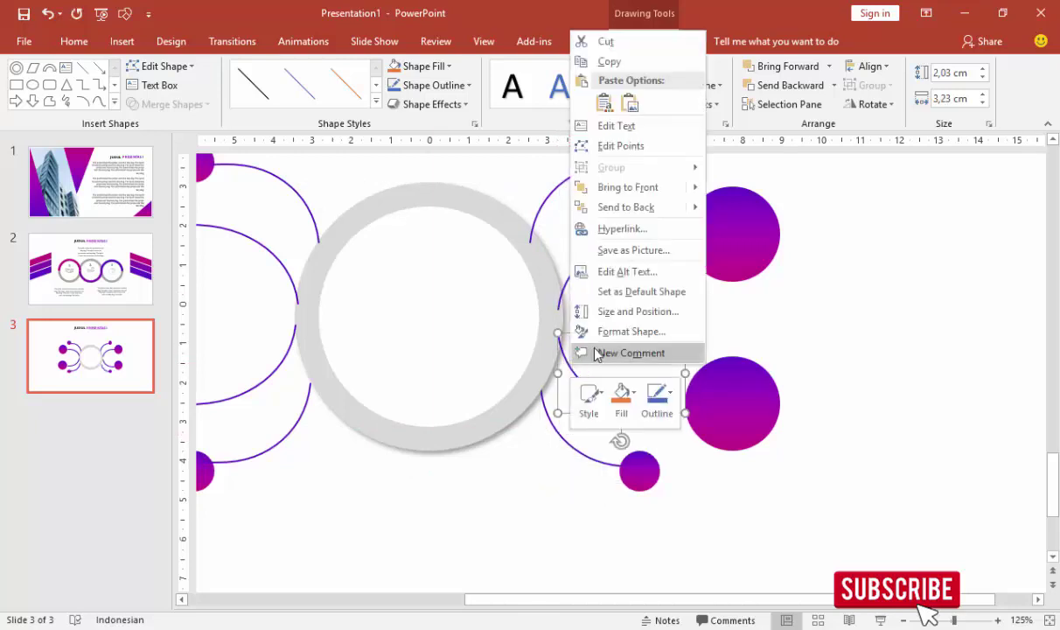
pyautogui.click(604, 208)
pyautogui.rightClick(616, 242)
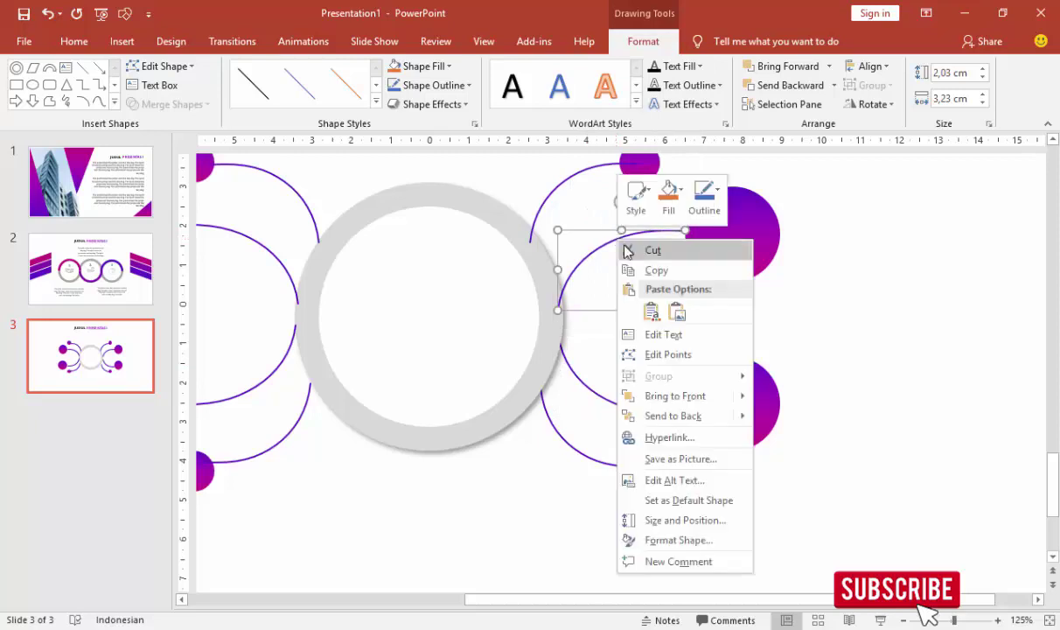
pyautogui.click(654, 416)
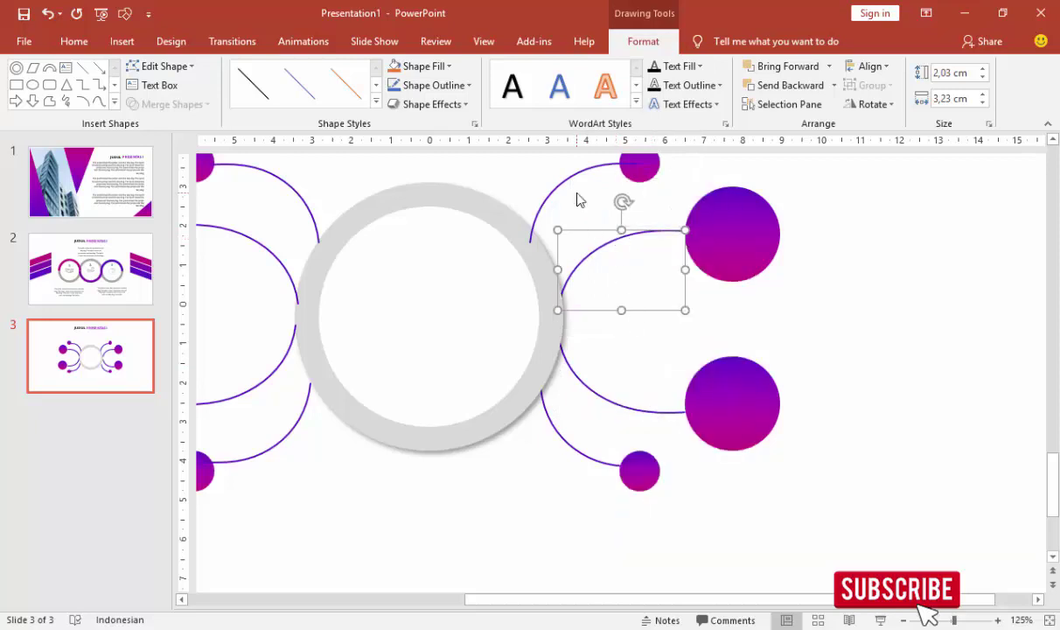
pyautogui.click(568, 178)
pyautogui.rightClick(569, 180)
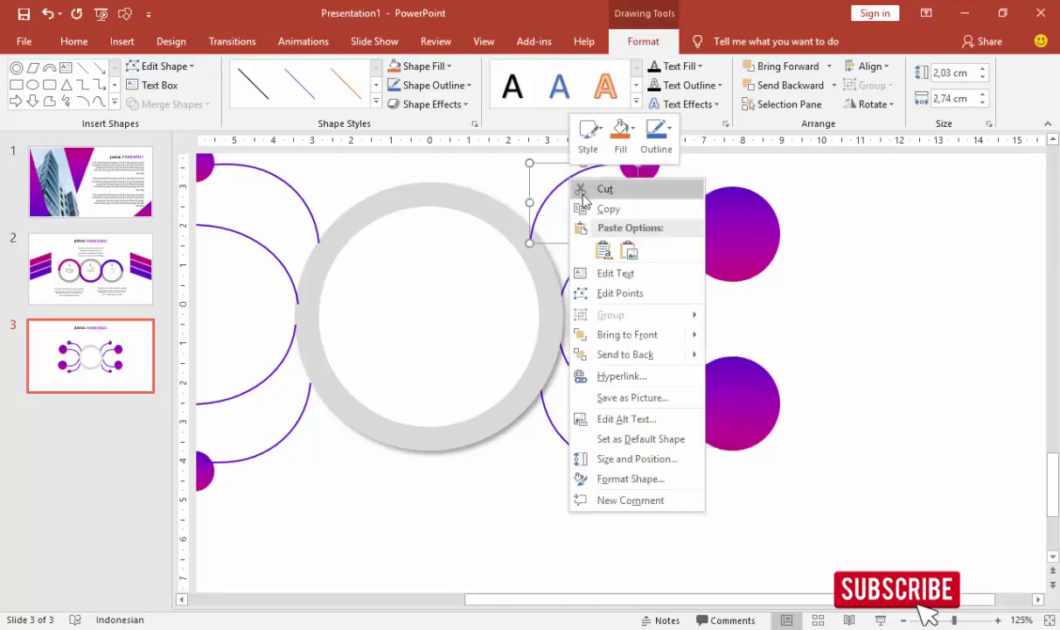
pyautogui.click(623, 354)
pyautogui.scroll(2, 977, 164)
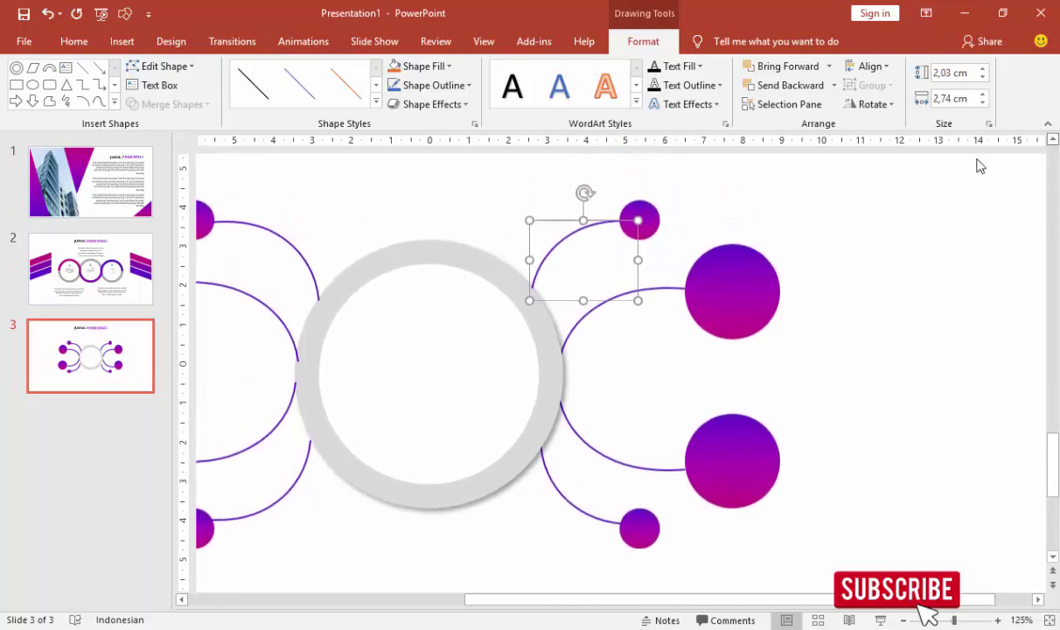
# Align the four right-side purple circles with the ends of their curved arcs.
pyautogui.click(677, 222)
pyautogui.moveTo(647, 229); pyautogui.dragTo(649, 219)
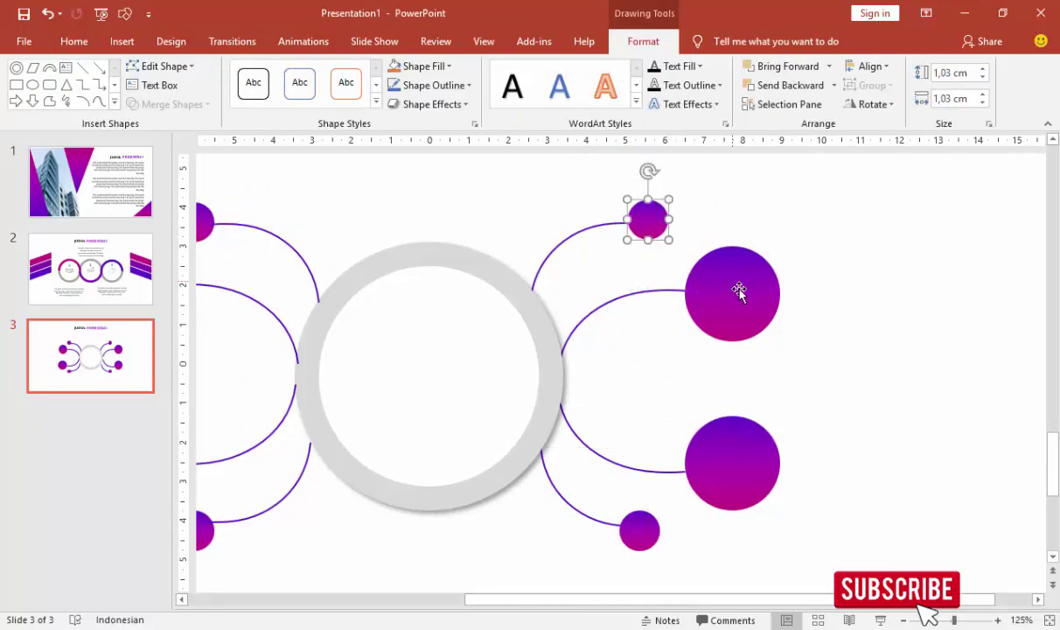
pyautogui.moveTo(741, 291); pyautogui.dragTo(740, 288)
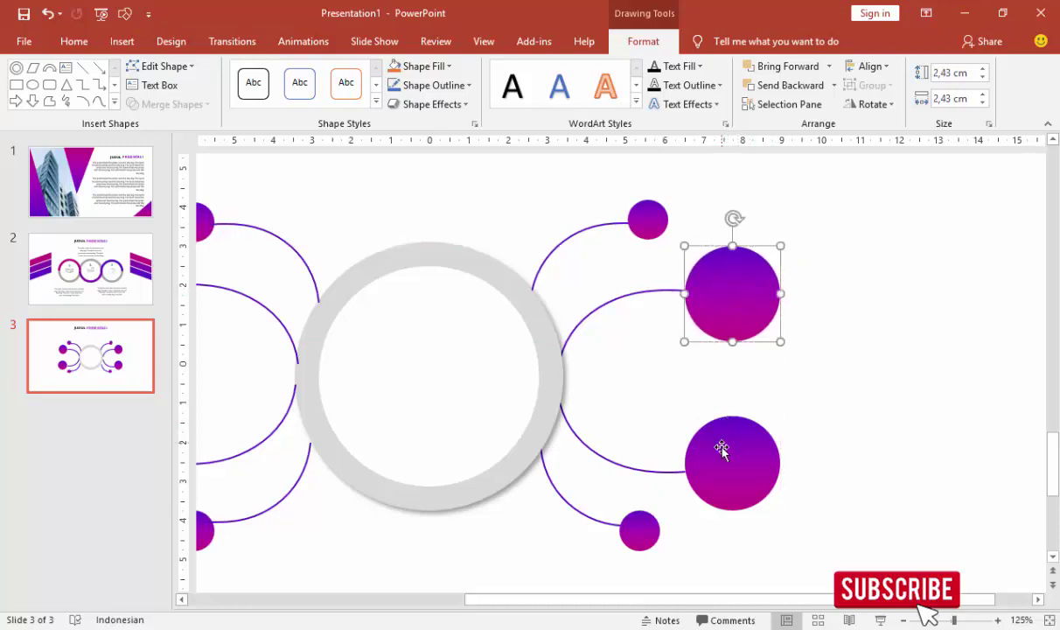
pyautogui.moveTo(722, 445); pyautogui.dragTo(721, 458)
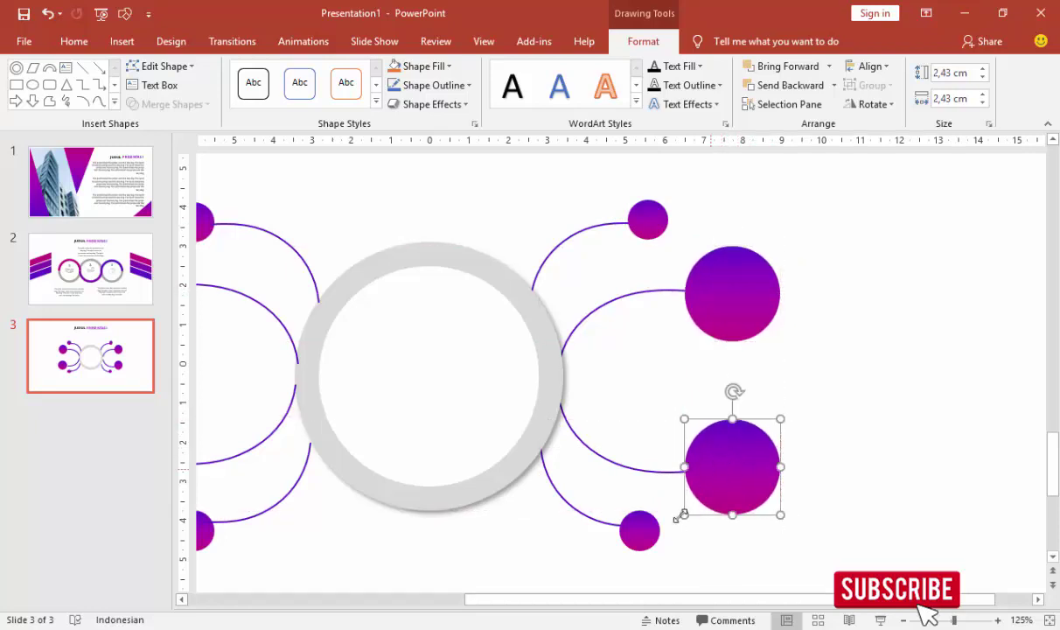
pyautogui.moveTo(647, 532); pyautogui.dragTo(666, 529)
pyautogui.click(404, 601)
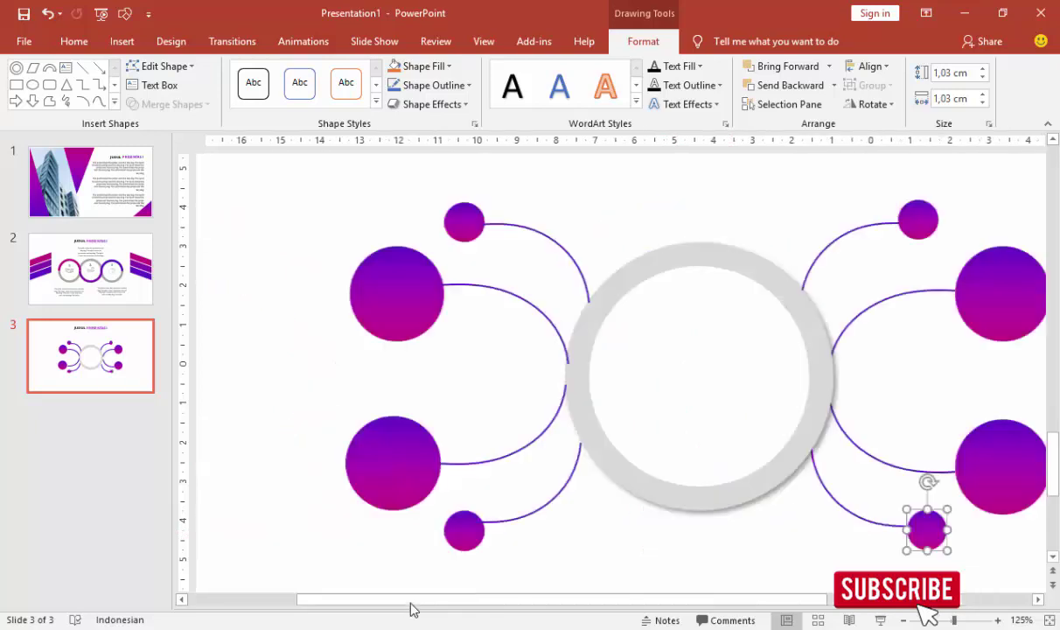
# Send the four left-side connector arcs behind the gray ring.
pyautogui.click(705, 230)
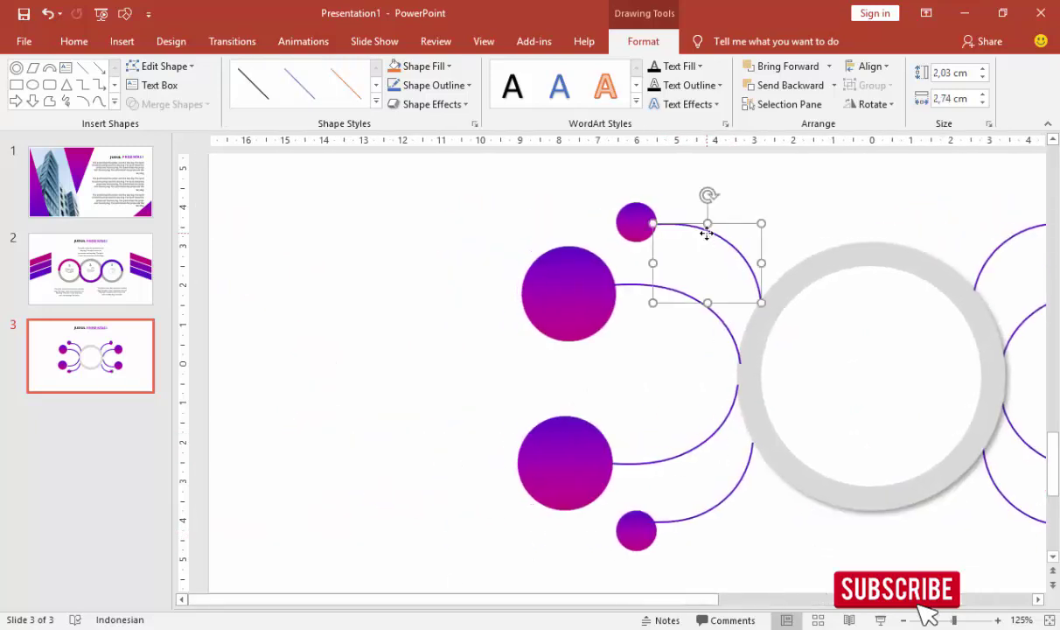
pyautogui.rightClick(705, 232)
pyautogui.press('Escape')
pyautogui.click(728, 325)
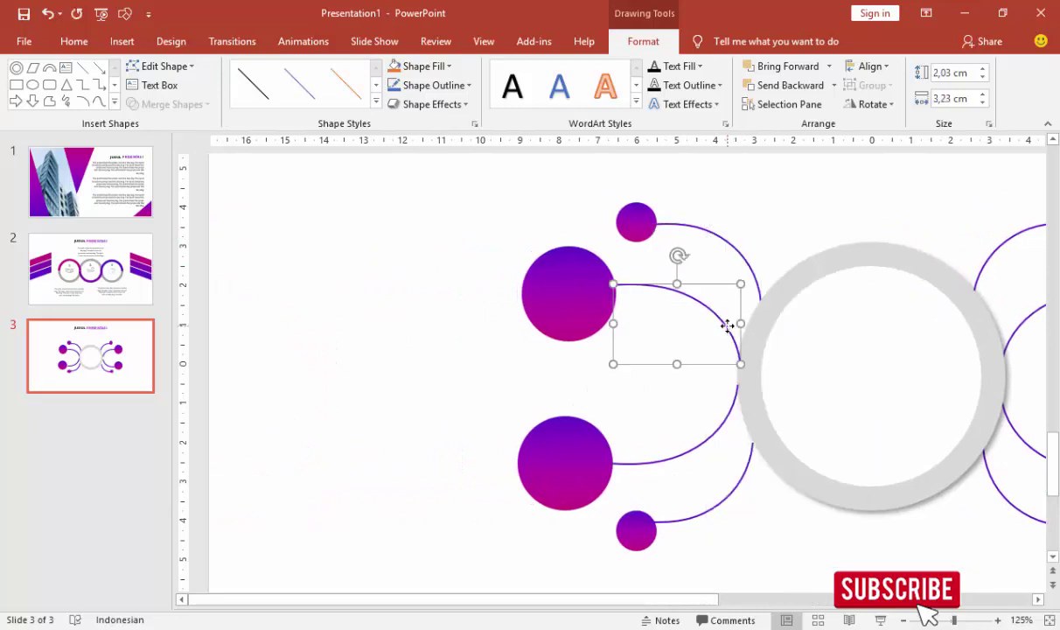
pyautogui.rightClick(728, 294)
pyautogui.click(743, 465)
pyautogui.click(717, 433)
pyautogui.rightClick(717, 431)
pyautogui.click(754, 275)
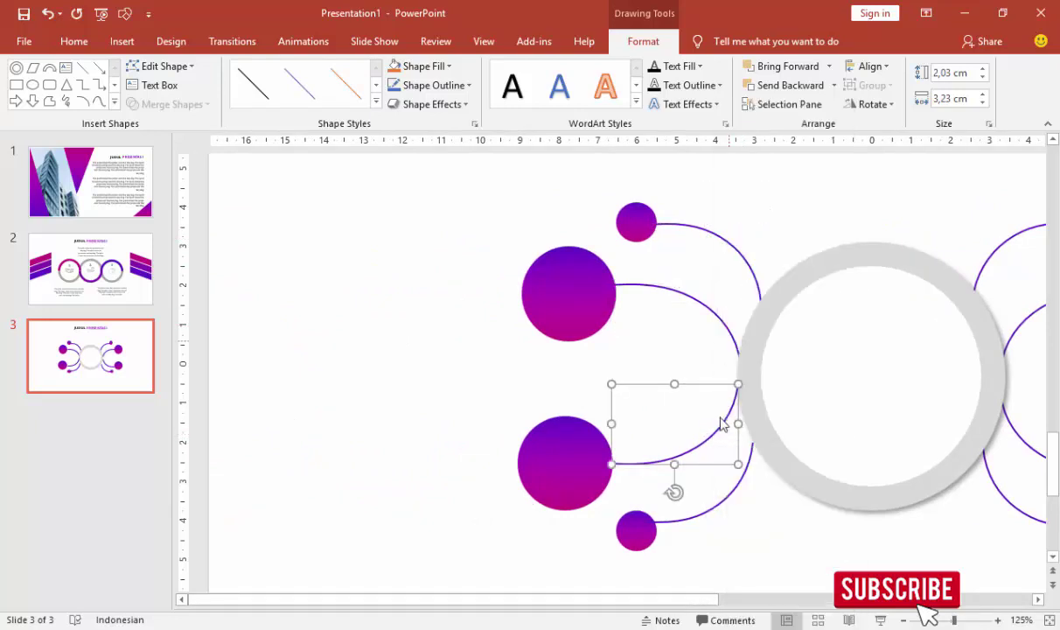
pyautogui.click(730, 496)
pyautogui.rightClick(731, 494)
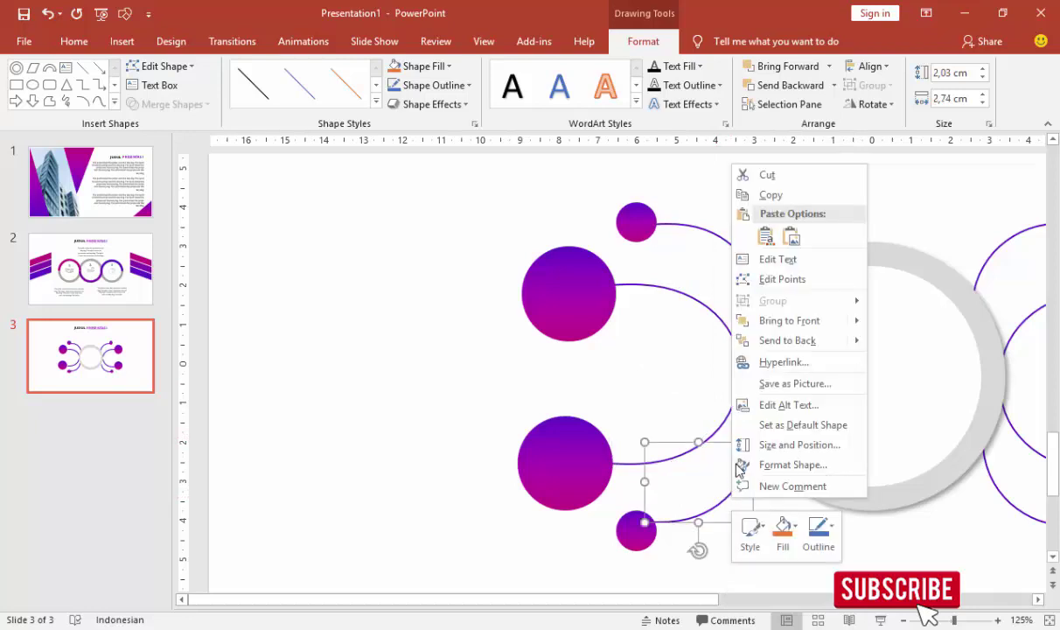
pyautogui.click(753, 339)
pyautogui.click(762, 525)
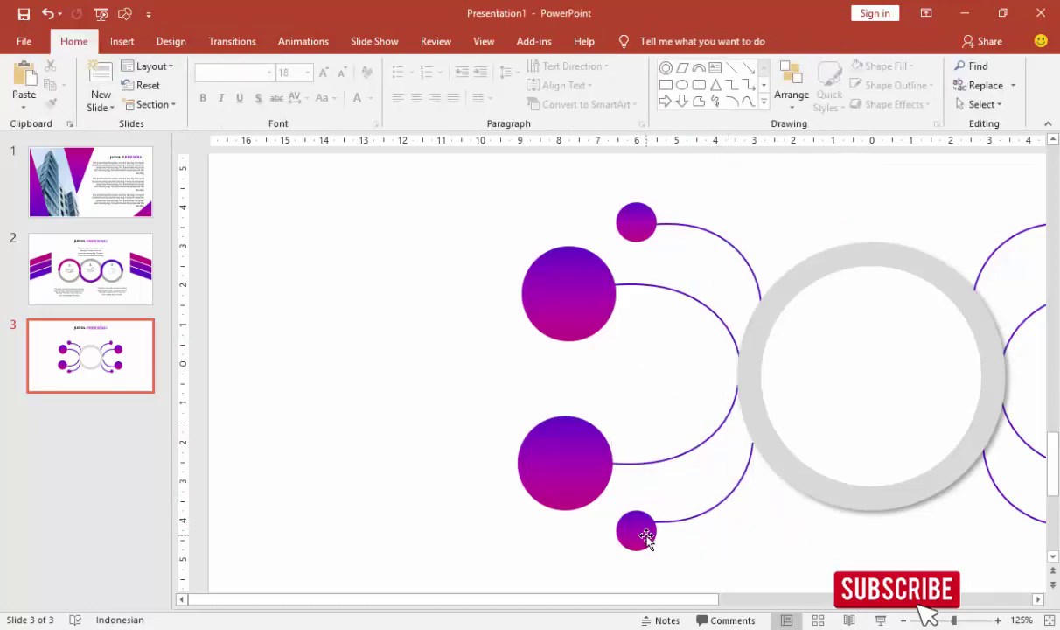
# Nudge the four left-side purple circles onto their arc ends, including the small top circle.
pyautogui.moveTo(646, 533); pyautogui.dragTo(621, 503)
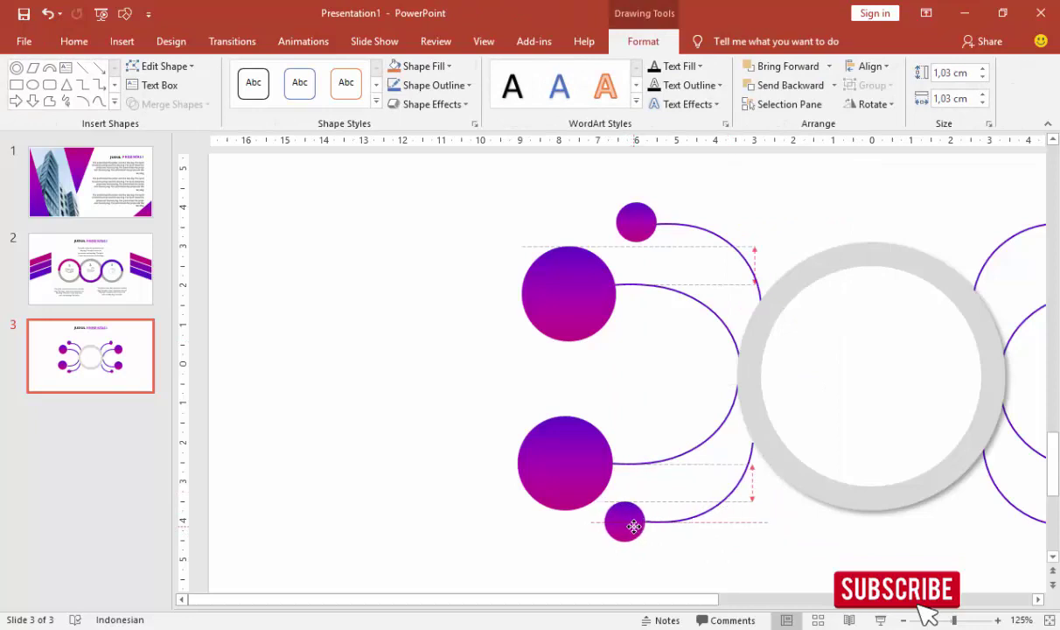
pyautogui.moveTo(587, 453); pyautogui.dragTo(588, 463)
pyautogui.moveTo(582, 311); pyautogui.dragTo(586, 313)
pyautogui.moveTo(636, 221); pyautogui.dragTo(636, 226)
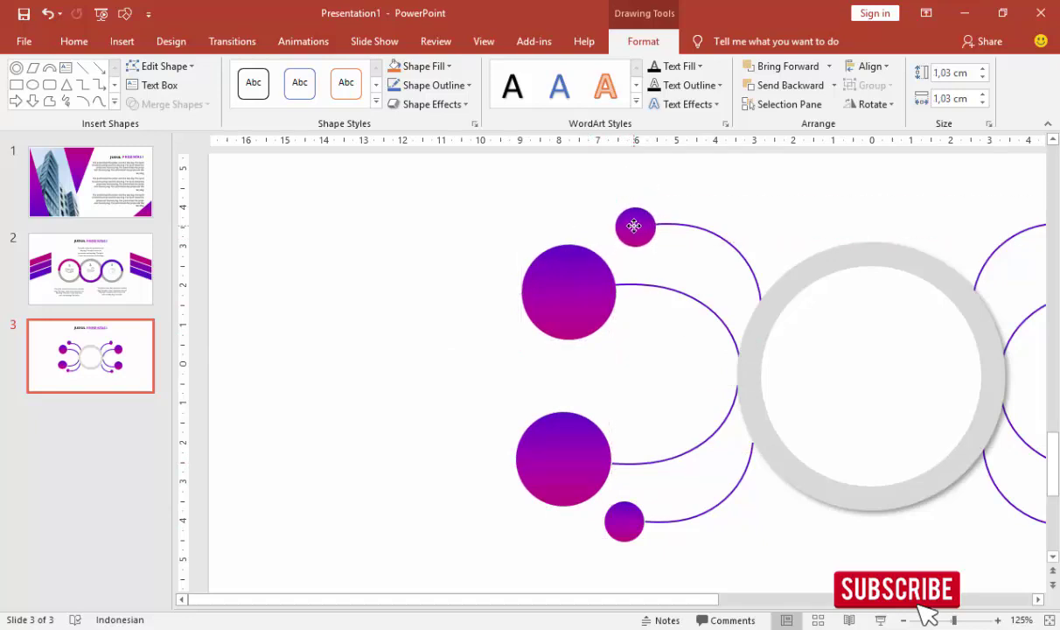
pyautogui.click(453, 217)
pyautogui.scroll(-5, 463, 226)
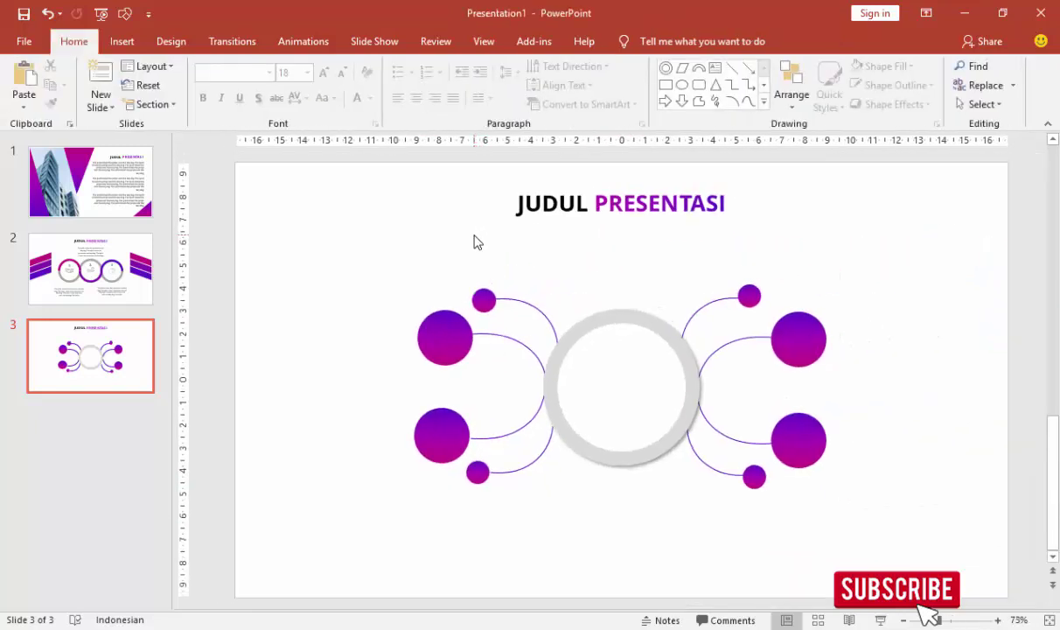
# Copy the bottom-left paragraph text box from slide 2 onto slide 3.
pyautogui.click(135, 263)
pyautogui.click(551, 499)
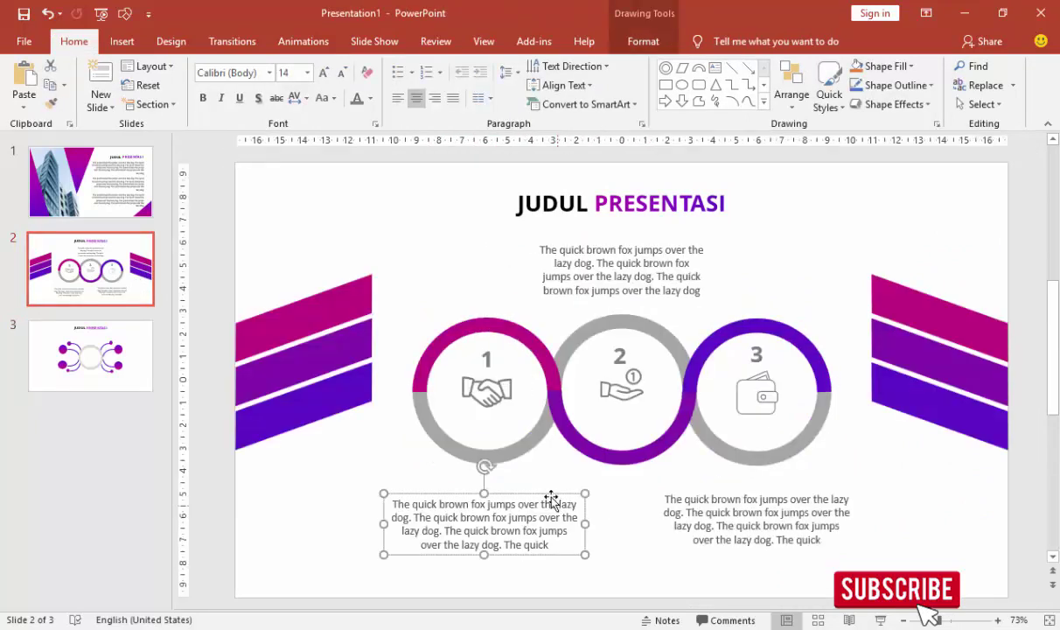
pyautogui.hotkey('ctrl', 'c')
pyautogui.click(149, 372)
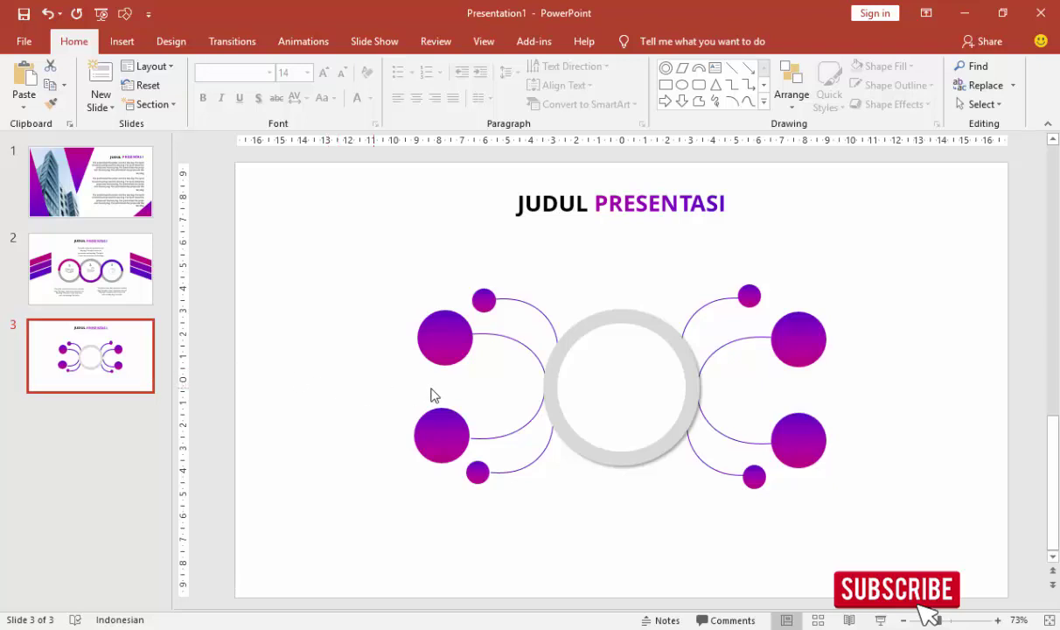
pyautogui.hotkey('ctrl', 'v')
# Set the pasted paragraph to 12 pt, narrow its box, and centre it inside the ring.
pyautogui.click(307, 72)
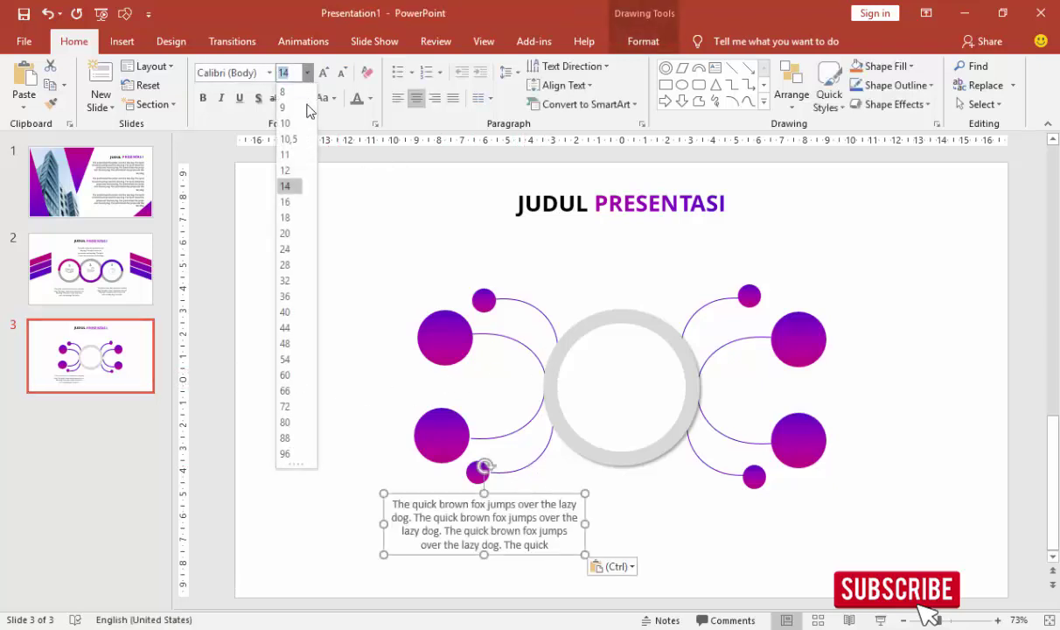
pyautogui.click(294, 172)
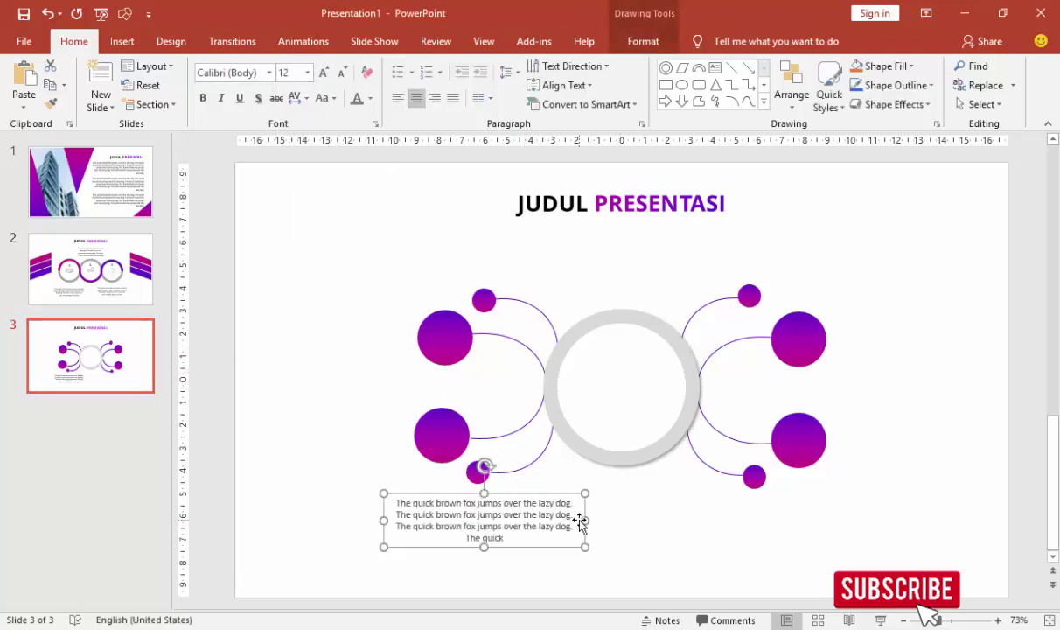
pyautogui.moveTo(586, 520); pyautogui.dragTo(518, 529)
pyautogui.moveTo(486, 494); pyautogui.dragTo(656, 350)
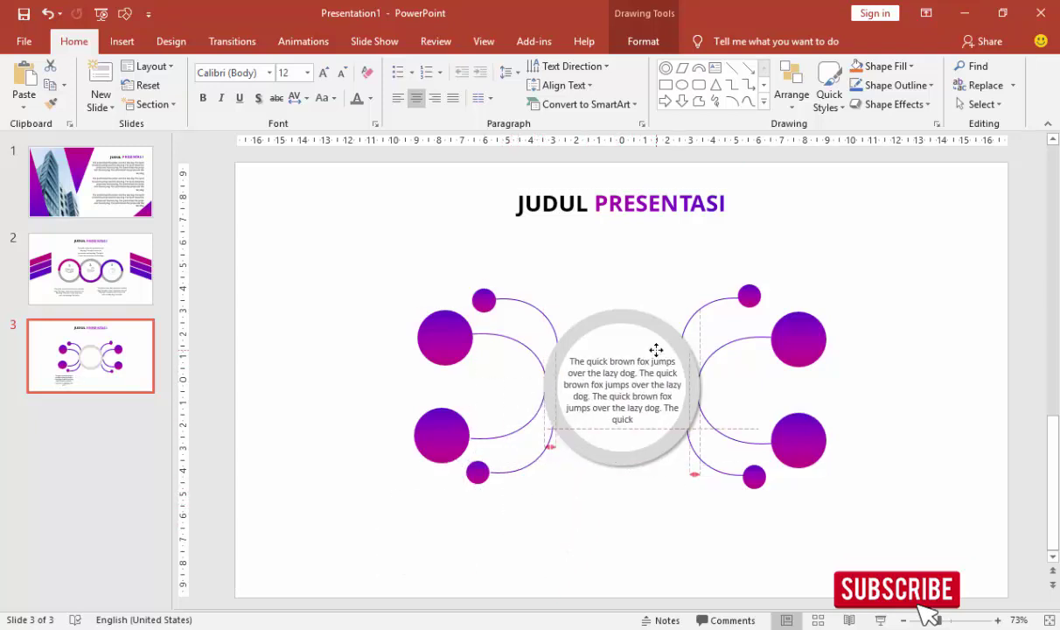
pyautogui.click(442, 225)
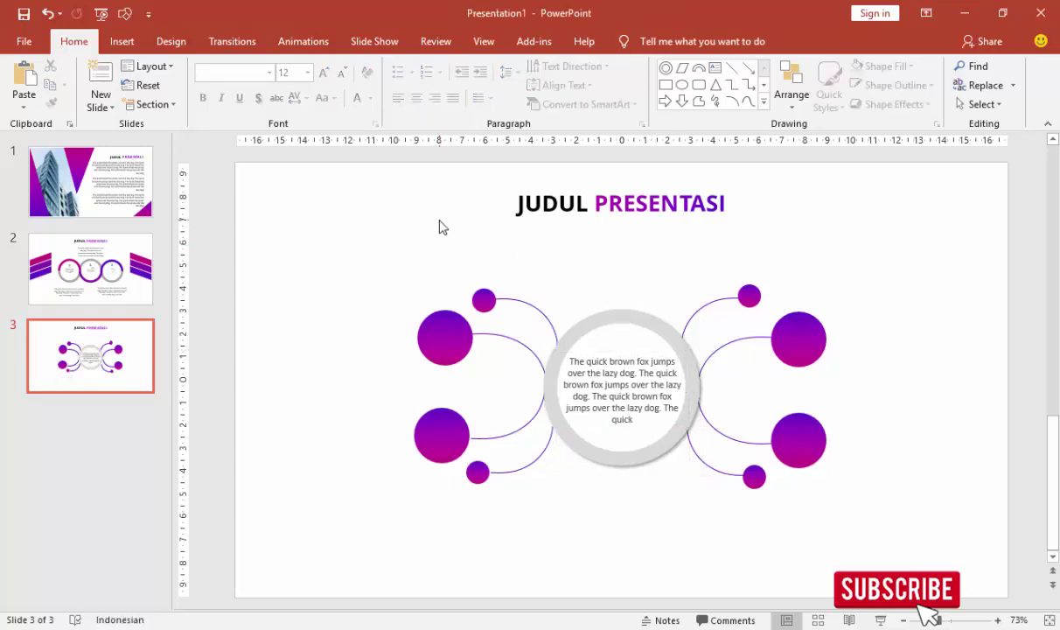
# Copy the handshake icon from slide 2 into the upper-left purple circle and fill it white.
pyautogui.click(122, 41)
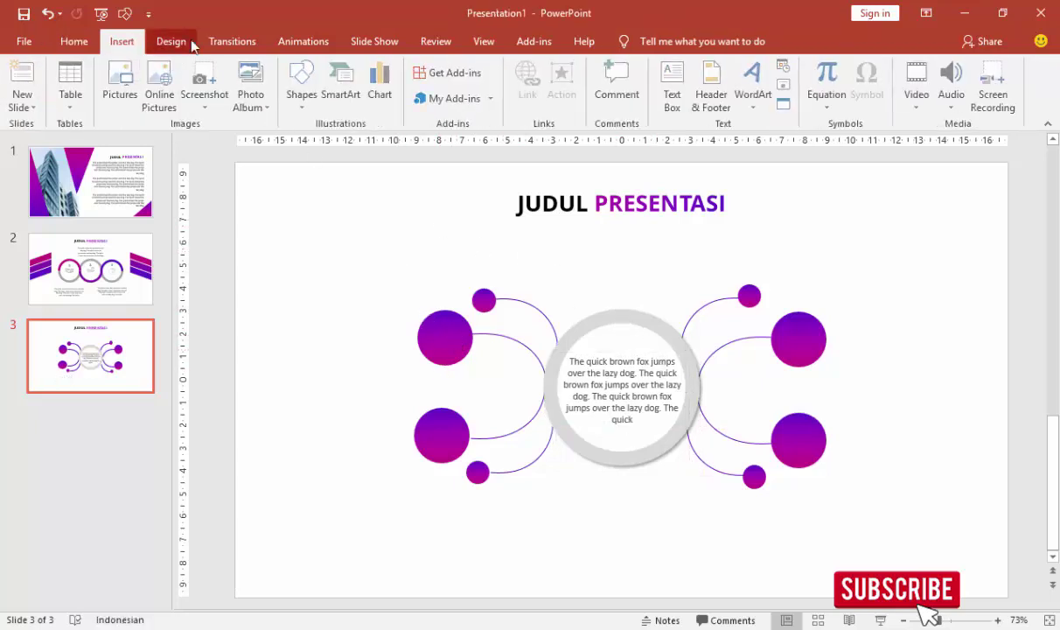
pyautogui.click(106, 248)
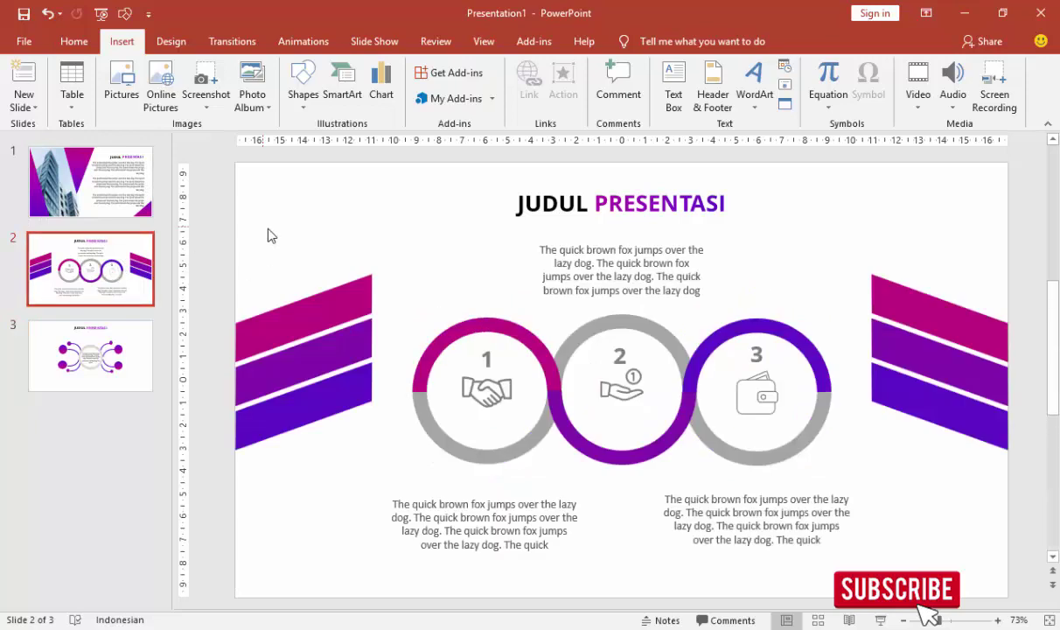
pyautogui.click(494, 395)
pyautogui.hotkey('ctrl', 'c')
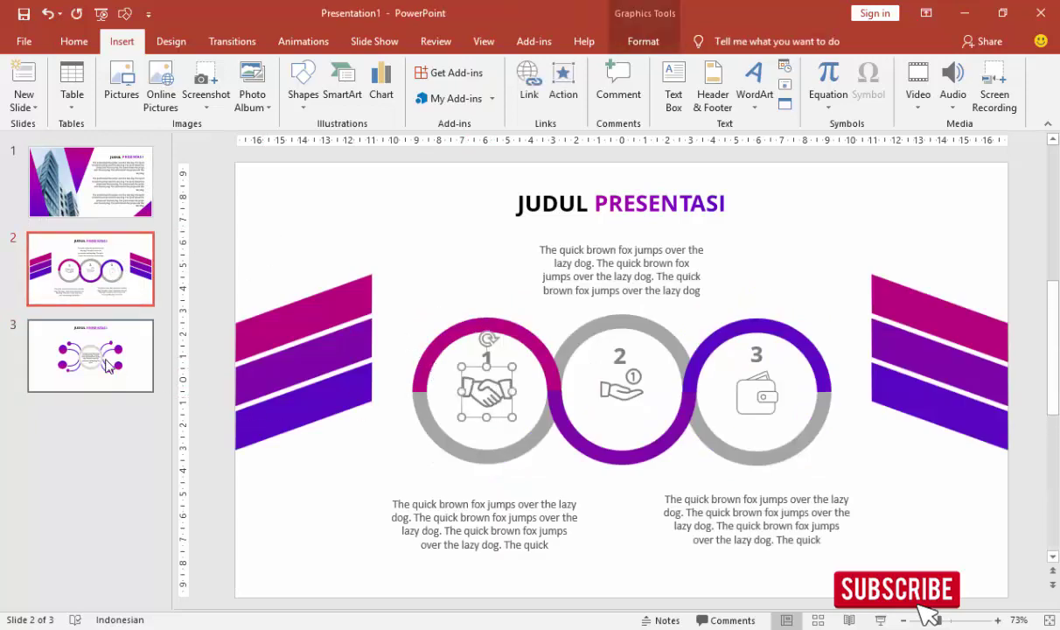
pyautogui.click(131, 361)
pyautogui.hotkey('ctrl', 'v')
pyautogui.moveTo(486, 398); pyautogui.dragTo(446, 344)
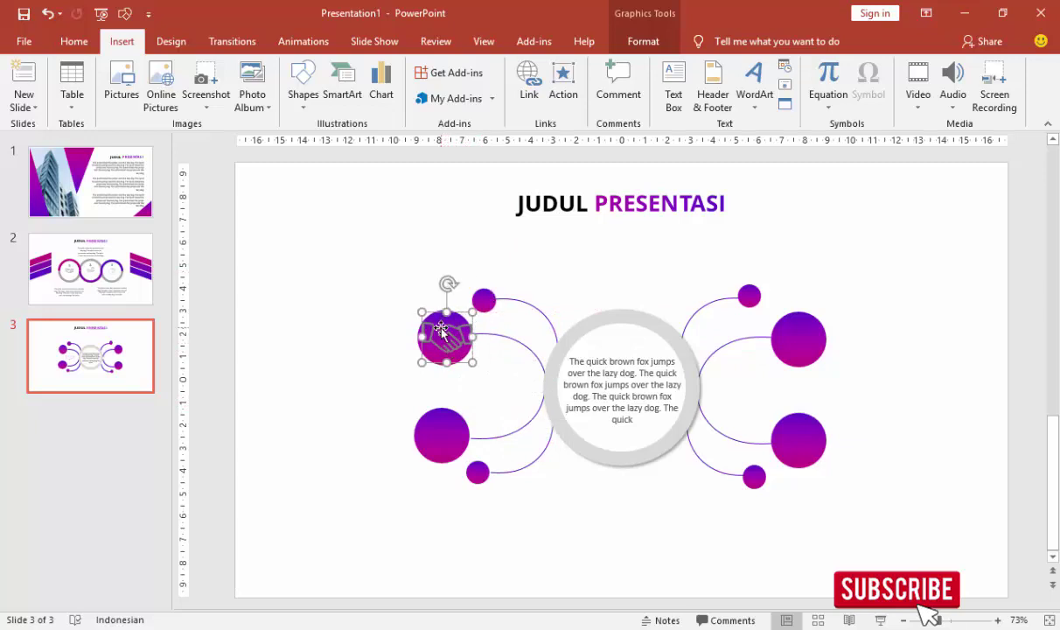
pyautogui.rightClick(443, 331)
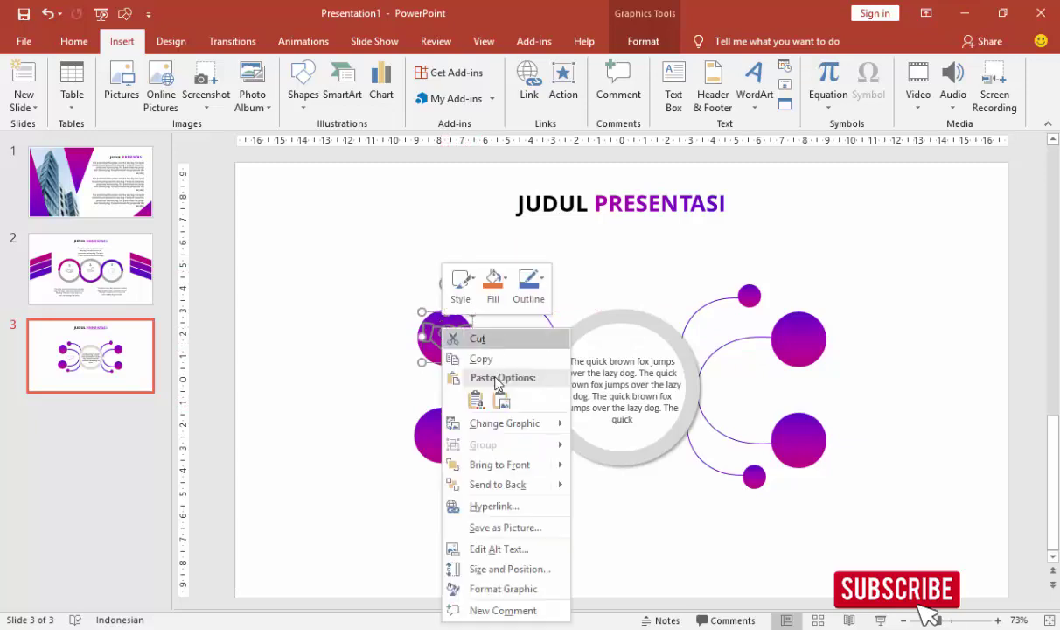
pyautogui.click(514, 589)
pyautogui.click(1017, 364)
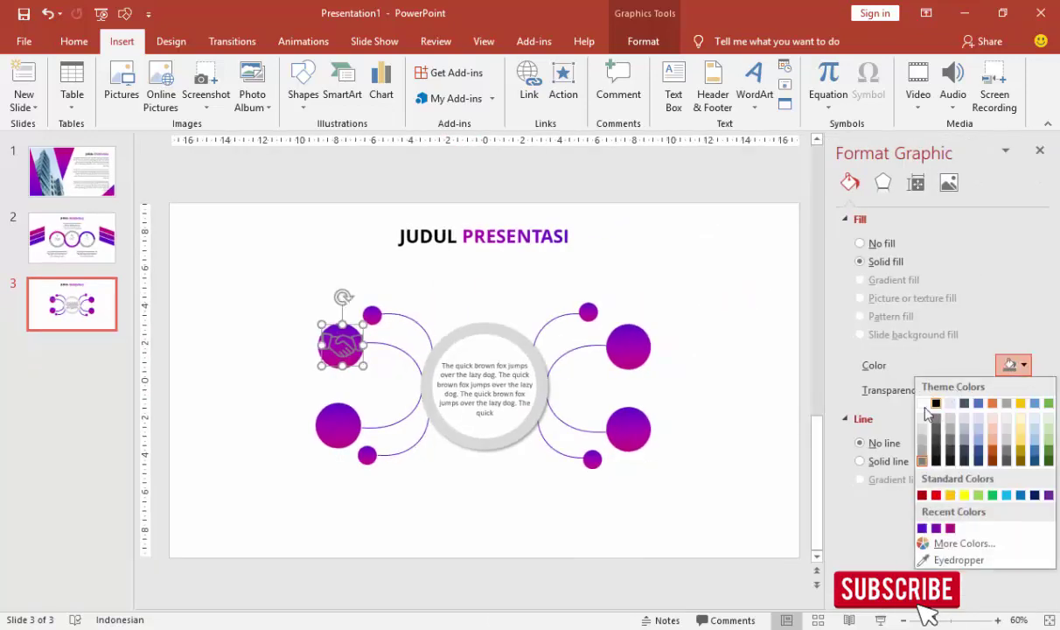
pyautogui.click(879, 389)
pyautogui.moveTo(347, 351); pyautogui.dragTo(350, 353)
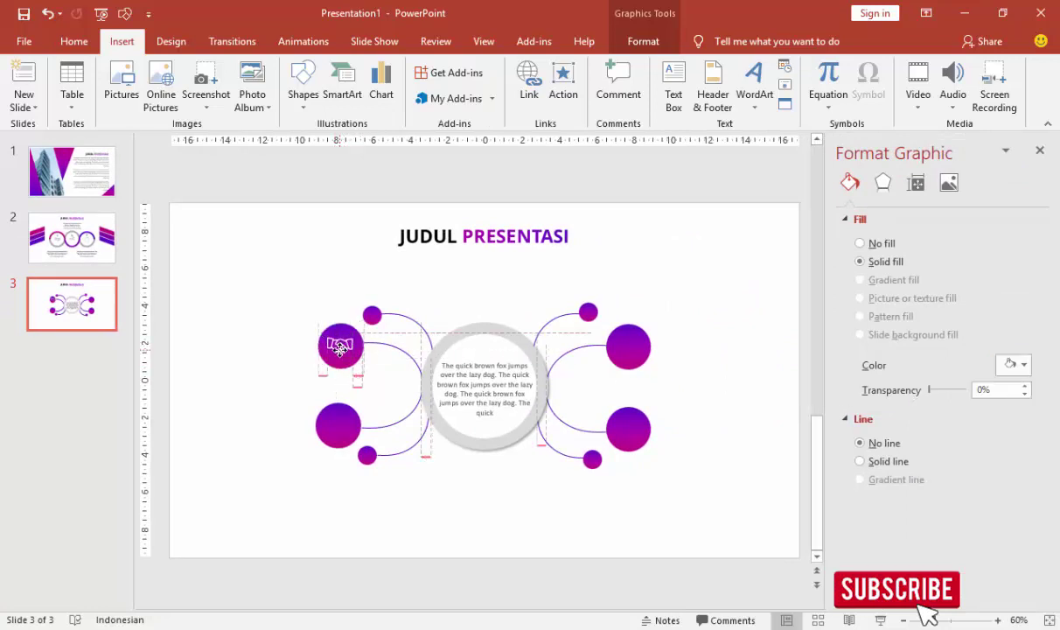
# Paste the coin-in-hand and wallet icons, centring the coin icon white on the lower-left circle.
pyautogui.scroll(1, 526, 386)
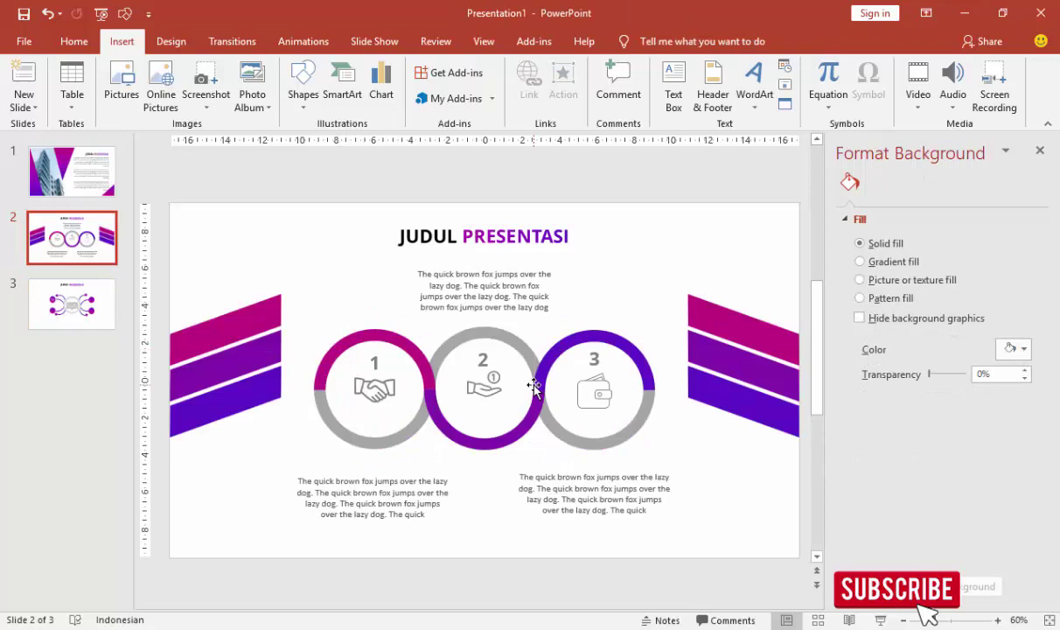
pyautogui.click(477, 376)
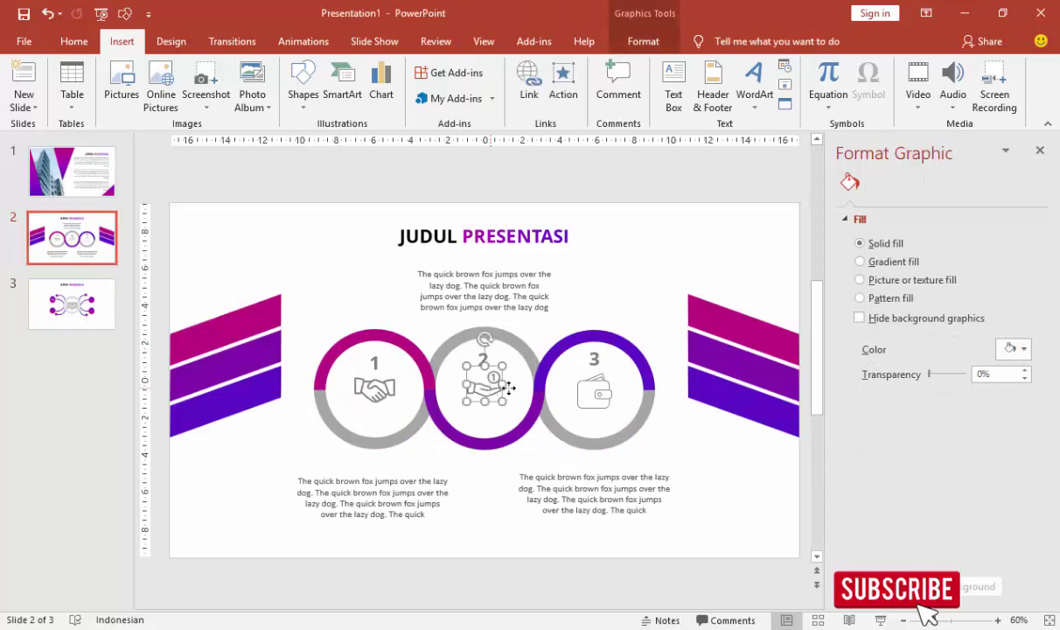
pyautogui.keyDown('shift'); pyautogui.click(575, 394); pyautogui.keyUp('shift')
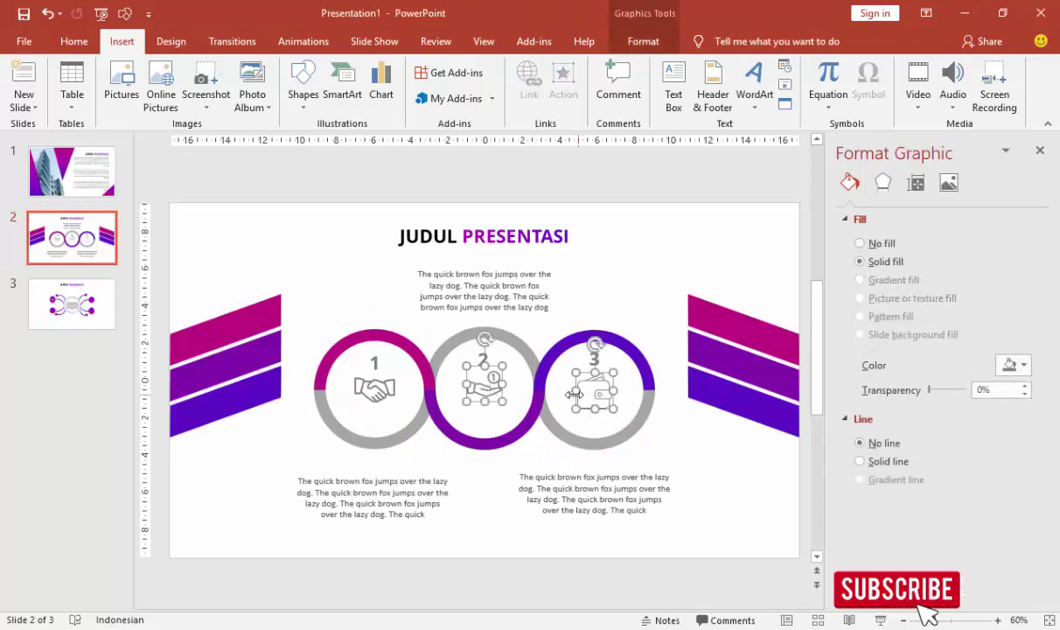
pyautogui.click(104, 302)
pyautogui.hotkey('ctrl', 'v')
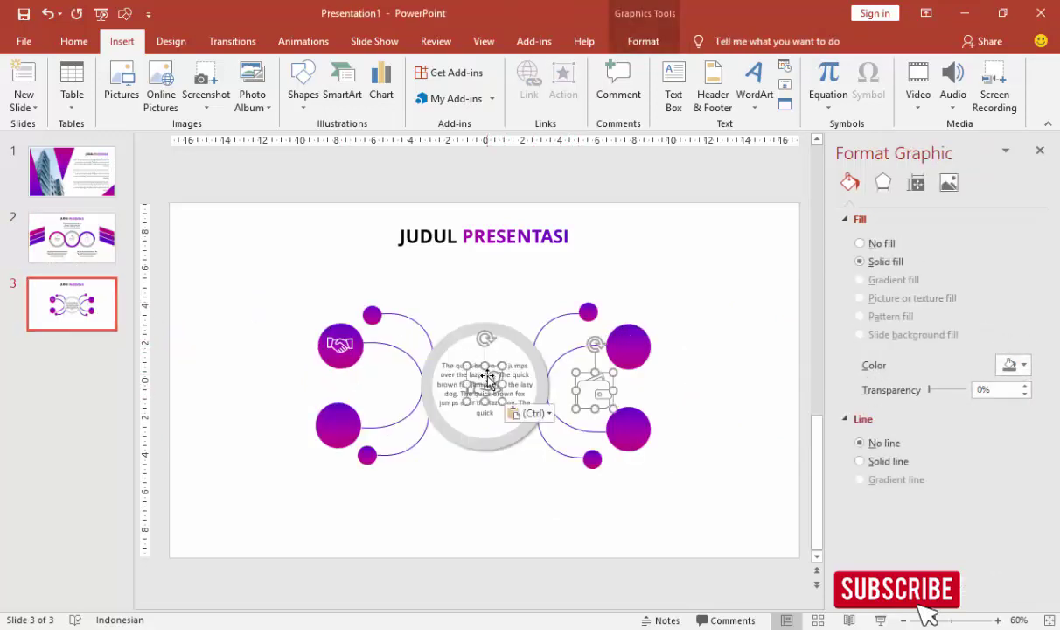
pyautogui.moveTo(477, 363)
pyautogui.mouseDown()
pyautogui.moveTo(518, 286)
pyautogui.moveTo(346, 429)
pyautogui.moveTo(360, 434)
pyautogui.mouseUp()
pyautogui.click(490, 267)
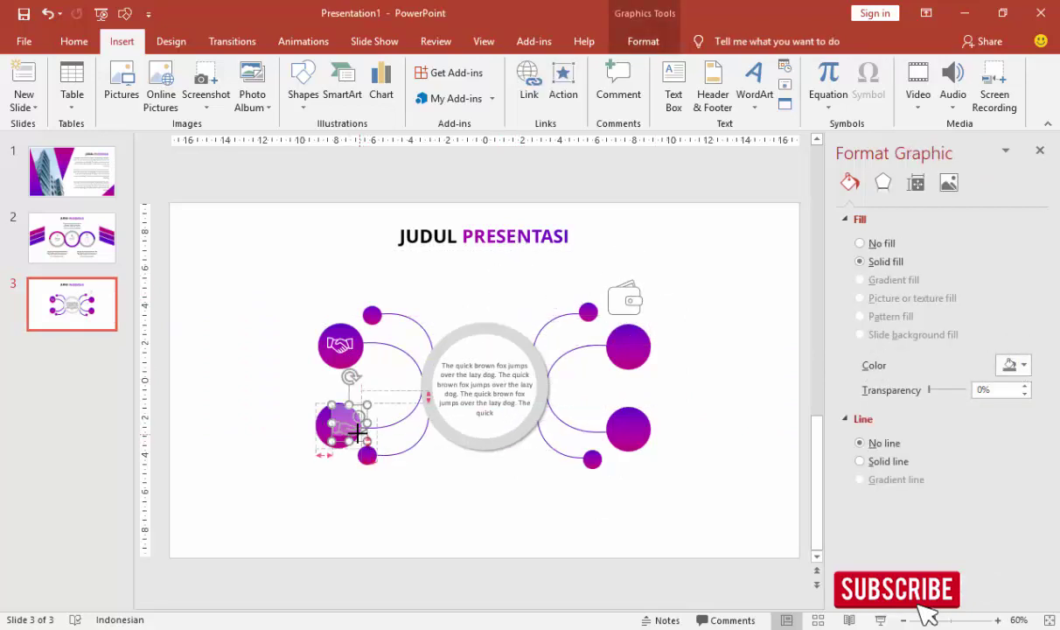
pyautogui.scroll(1, 378, 418)
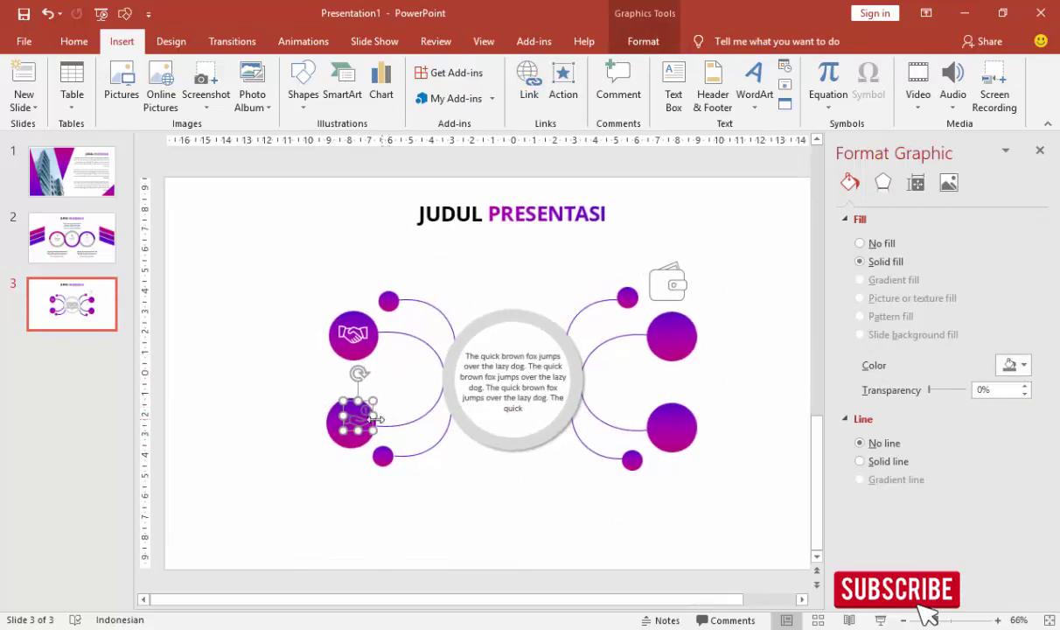
pyautogui.moveTo(356, 422); pyautogui.dragTo(349, 427)
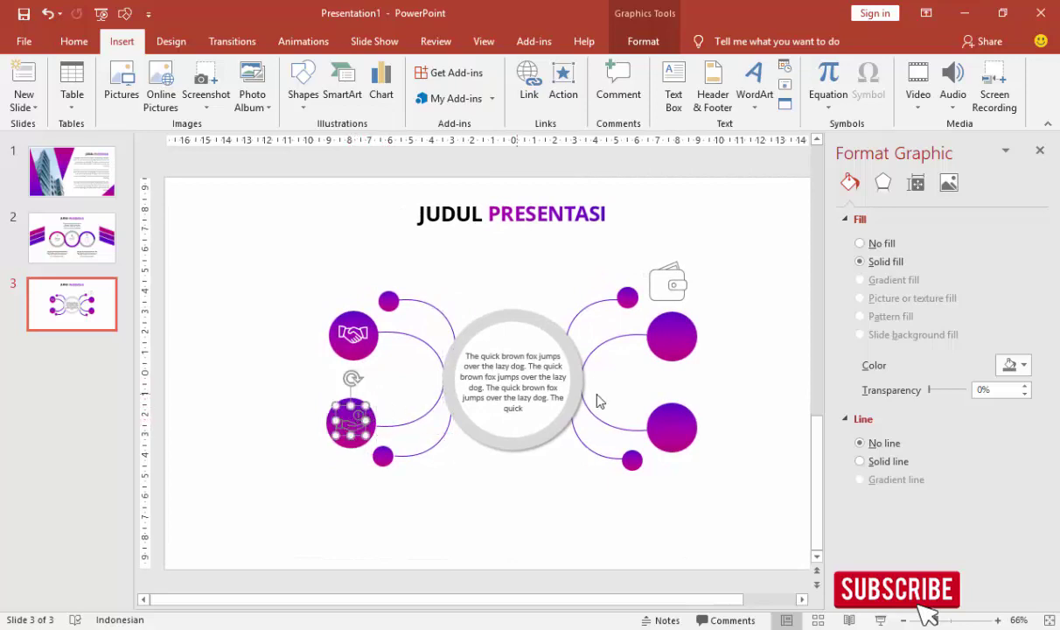
pyautogui.click(1015, 366)
pyautogui.click(922, 404)
# Shrink the wallet icon to fit the upper-right circle and fill it white.
pyautogui.click(670, 299)
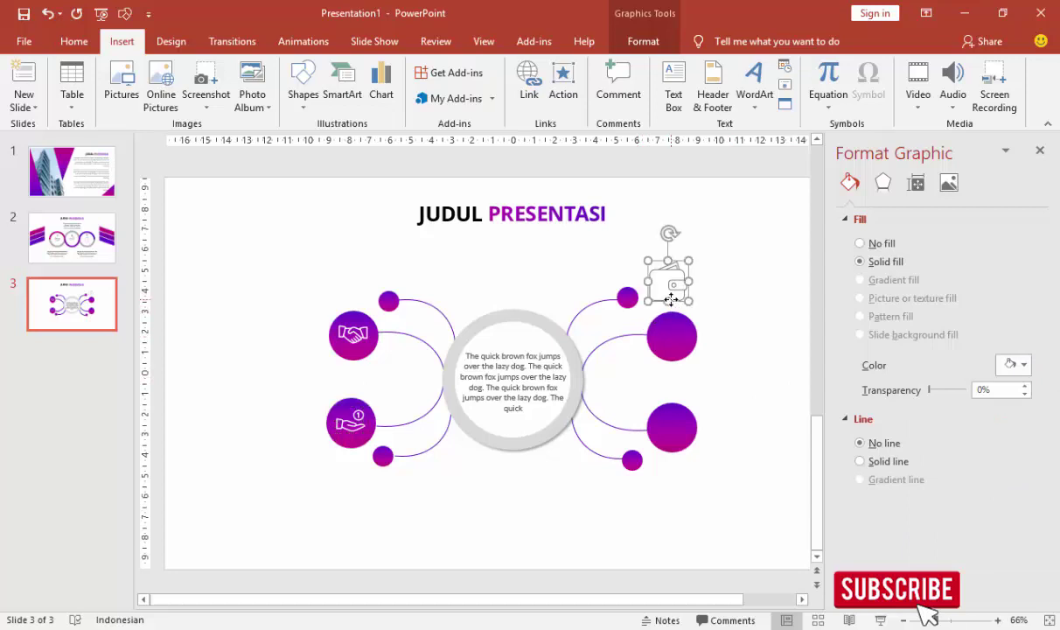
pyautogui.moveTo(686, 261)
pyautogui.mouseDown()
pyautogui.moveTo(669, 279)
pyautogui.moveTo(681, 334)
pyautogui.mouseUp()
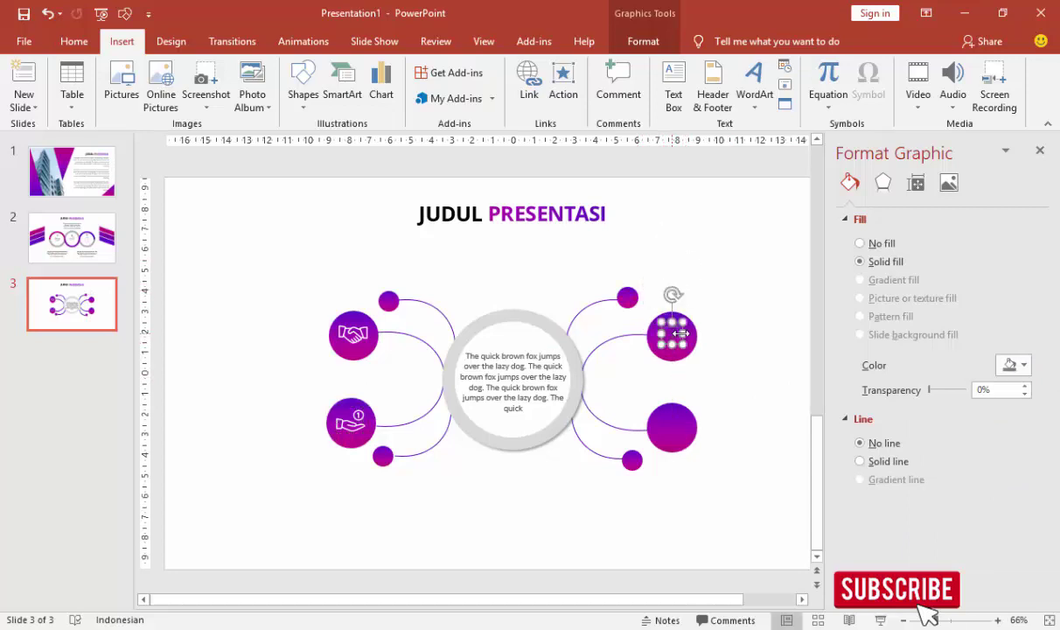
pyautogui.click(1013, 364)
pyautogui.click(753, 300)
pyautogui.click(549, 313)
# Insert the stats icon picture from file onto slide 3.
pyautogui.click(120, 83)
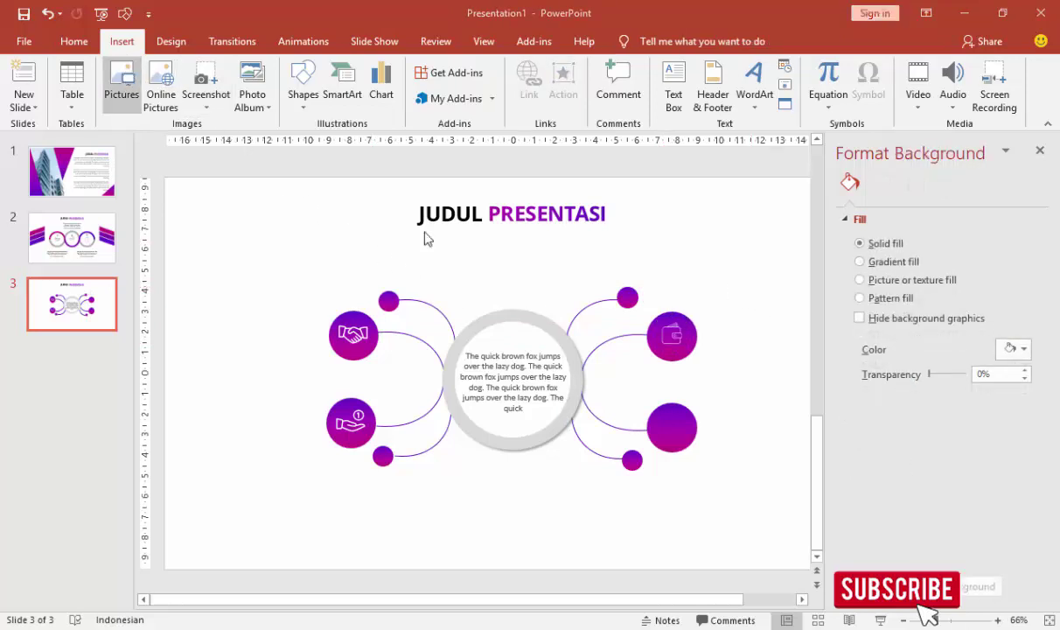
pyautogui.click(444, 312)
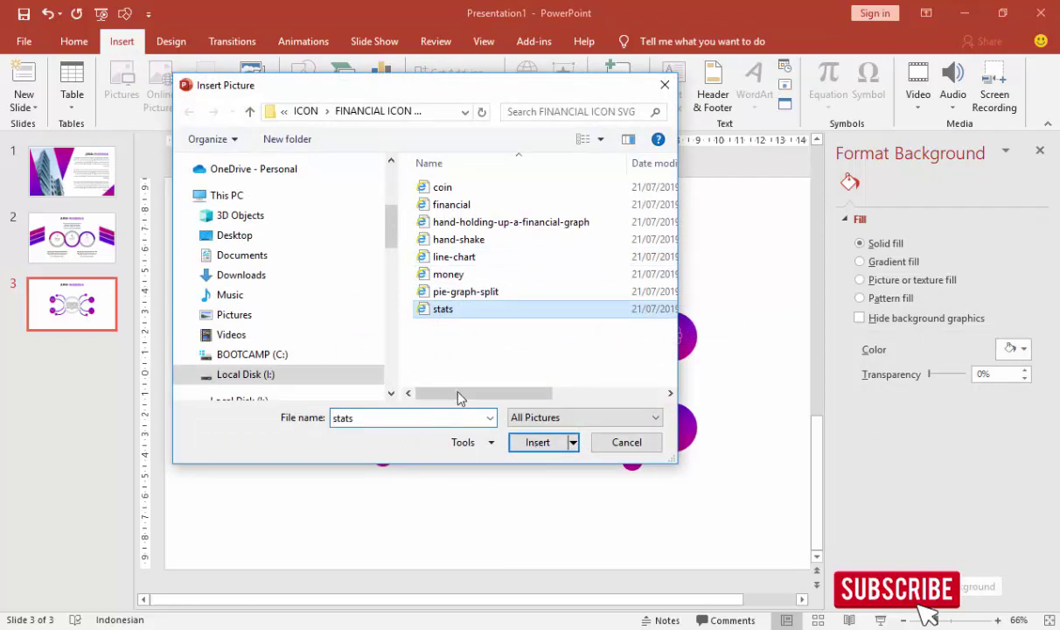
pyautogui.click(538, 441)
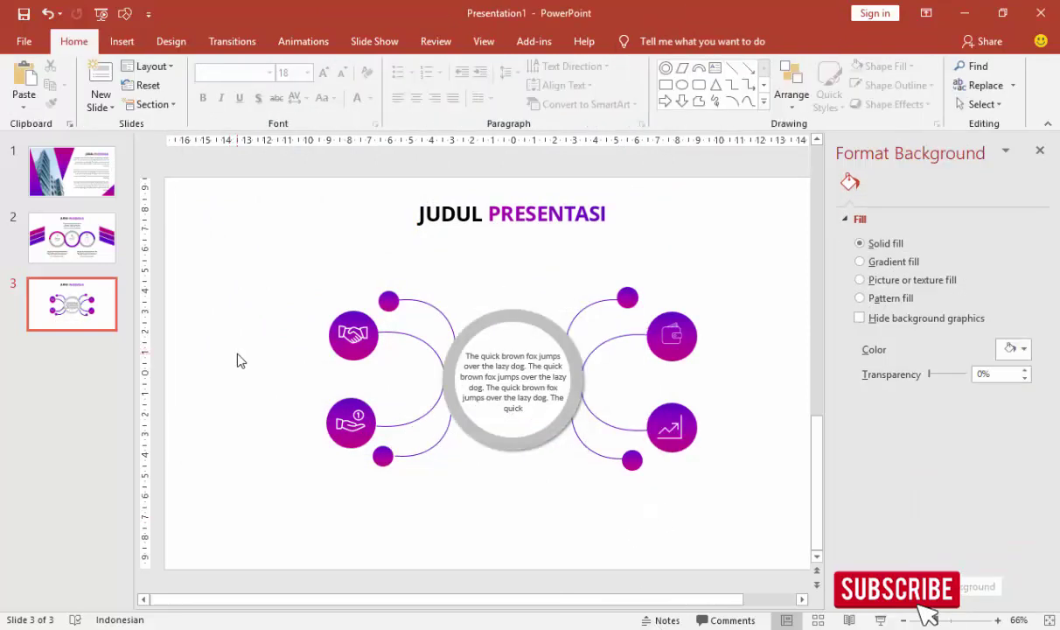
# Duplicate the ring's paragraph and place the copy left of the handshake circle.
pyautogui.click(523, 372)
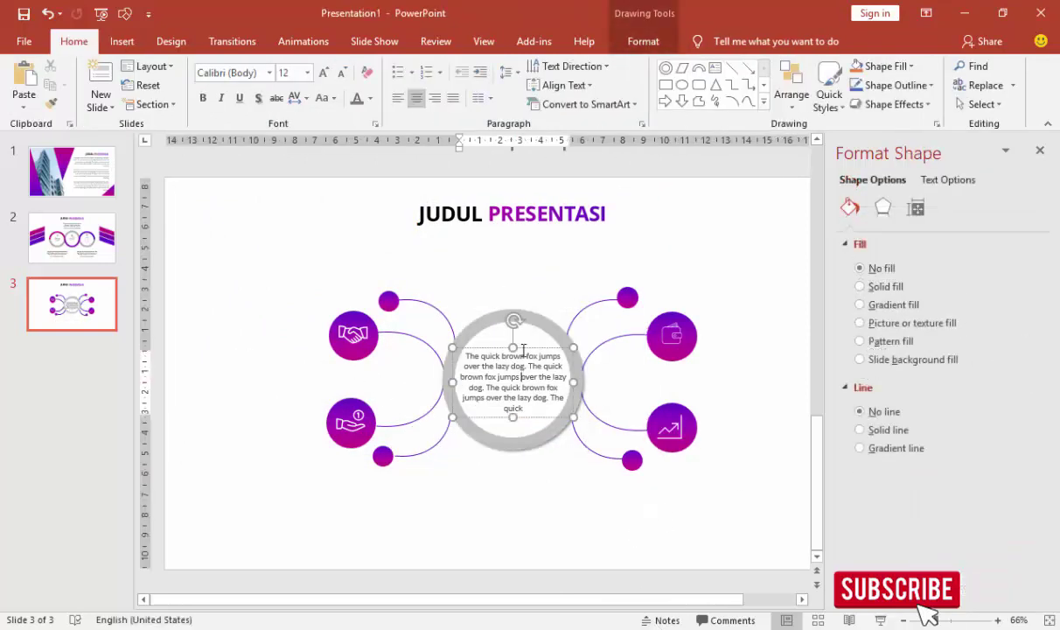
pyautogui.click(529, 350)
pyautogui.hotkey('ctrl', 'd')
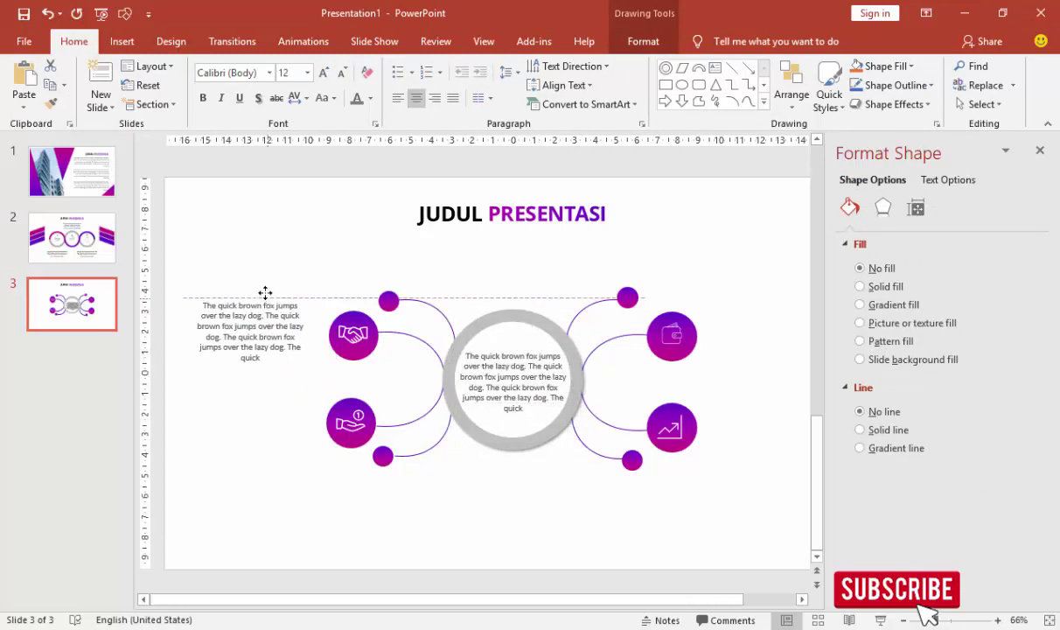
pyautogui.moveTo(540, 360); pyautogui.dragTo(279, 291)
# Duplicate the title at size 18 above the left paragraph and retype it 'Sub Judul Presentasi'.
pyautogui.click(508, 216)
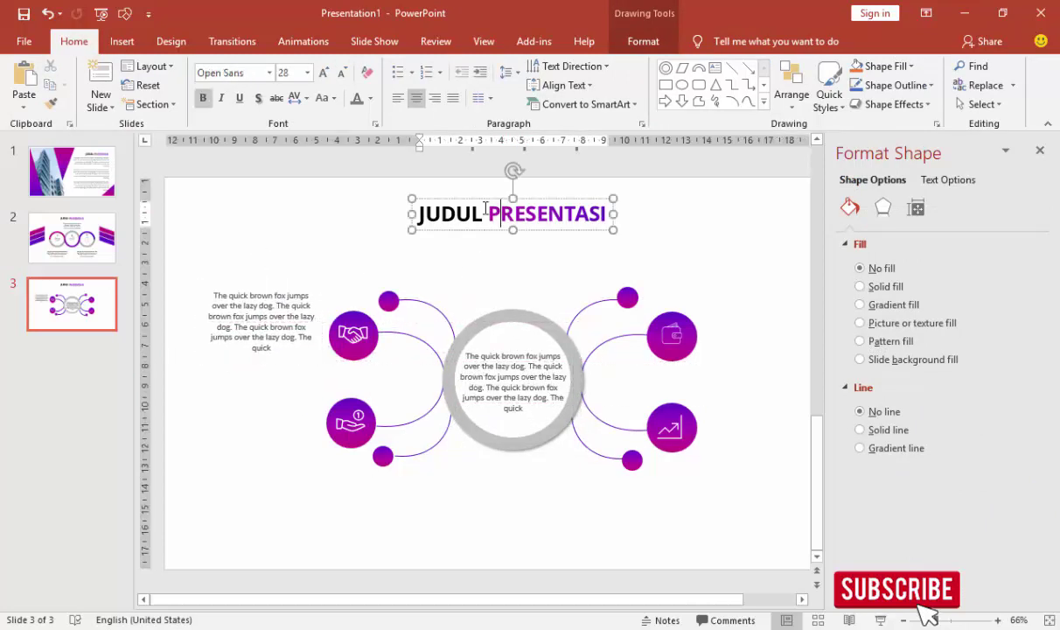
pyautogui.click(480, 199)
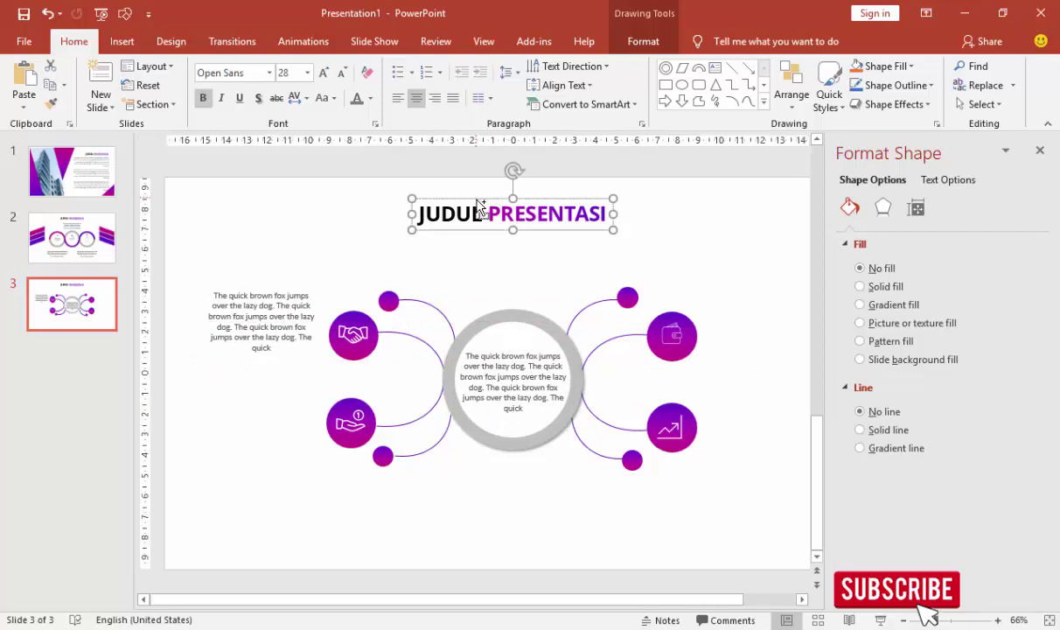
pyautogui.hotkey('ctrl', 'd')
pyautogui.click(307, 72)
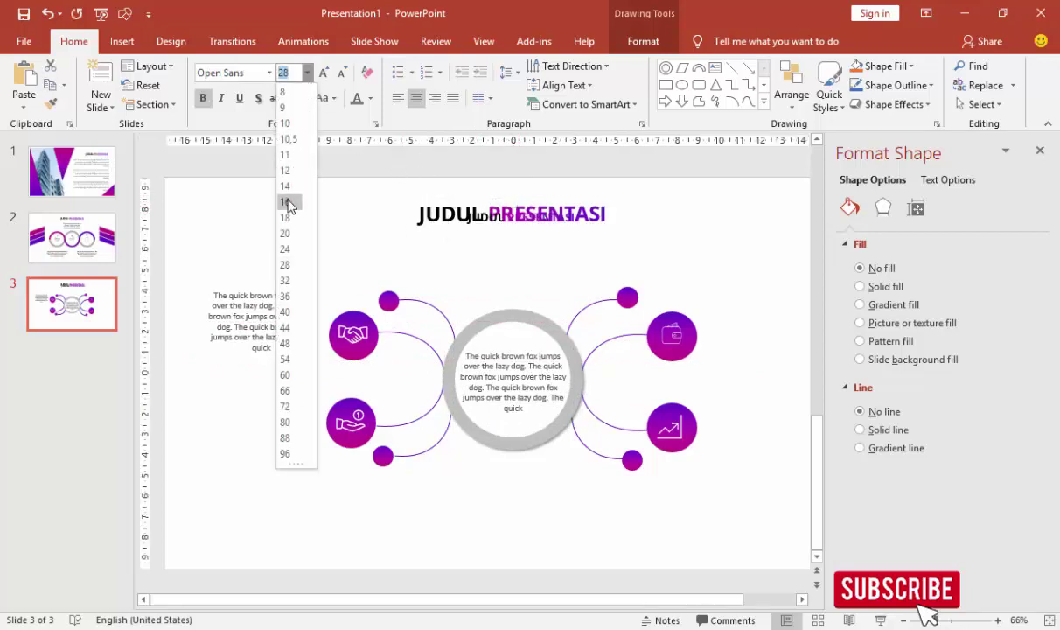
pyautogui.click(286, 218)
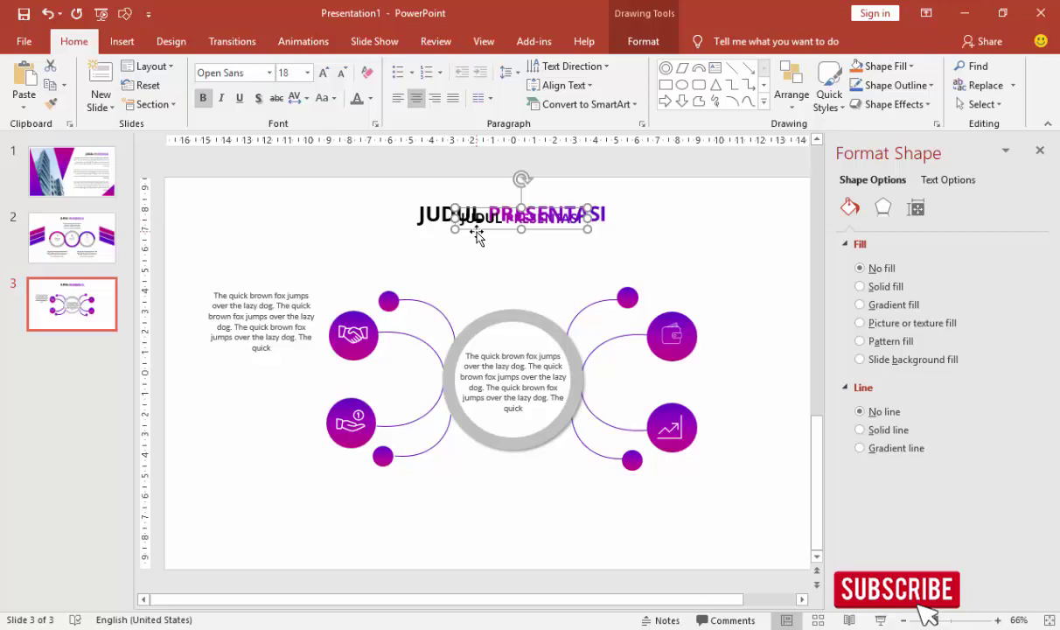
pyautogui.moveTo(476, 237)
pyautogui.mouseDown()
pyautogui.moveTo(223, 286)
pyautogui.moveTo(218, 268)
pyautogui.moveTo(187, 262)
pyautogui.mouseUp()
pyautogui.write('S')
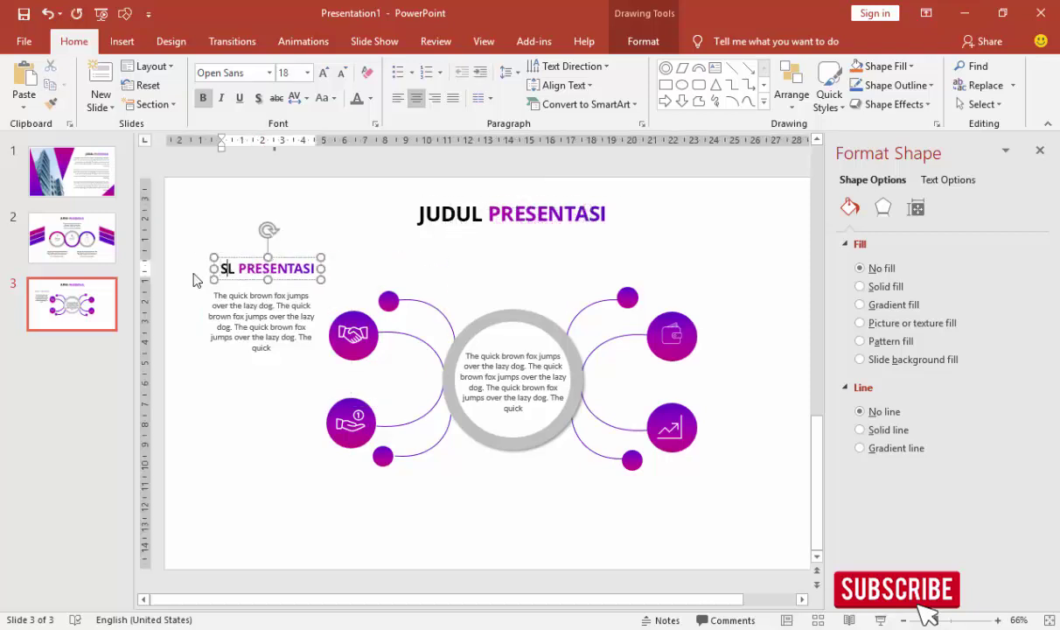
pyautogui.write('ub')
pyautogui.press('Delete')
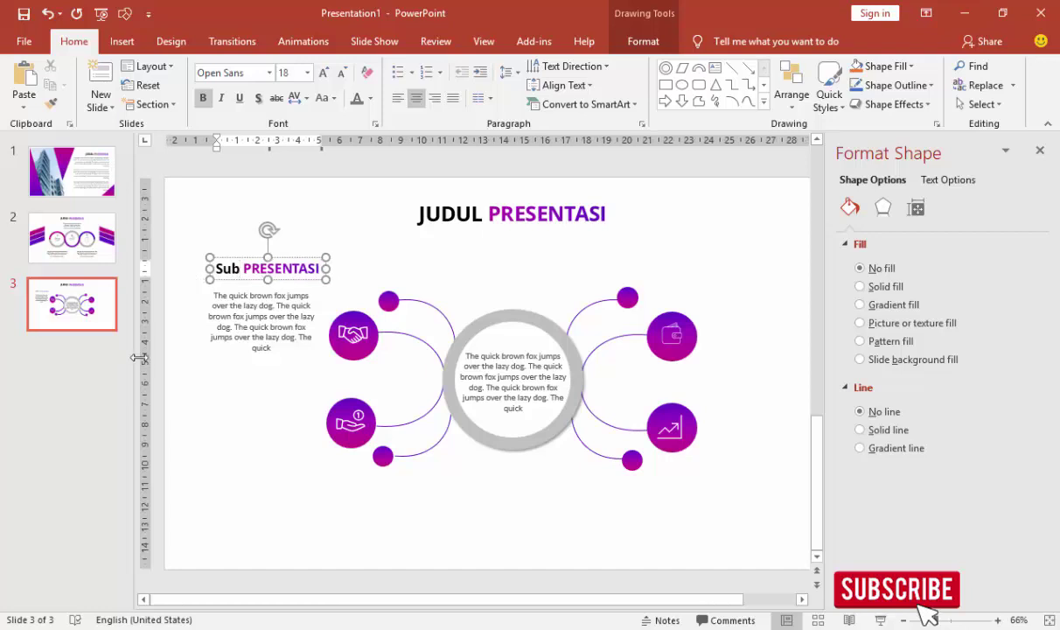
pyautogui.press('Delete')
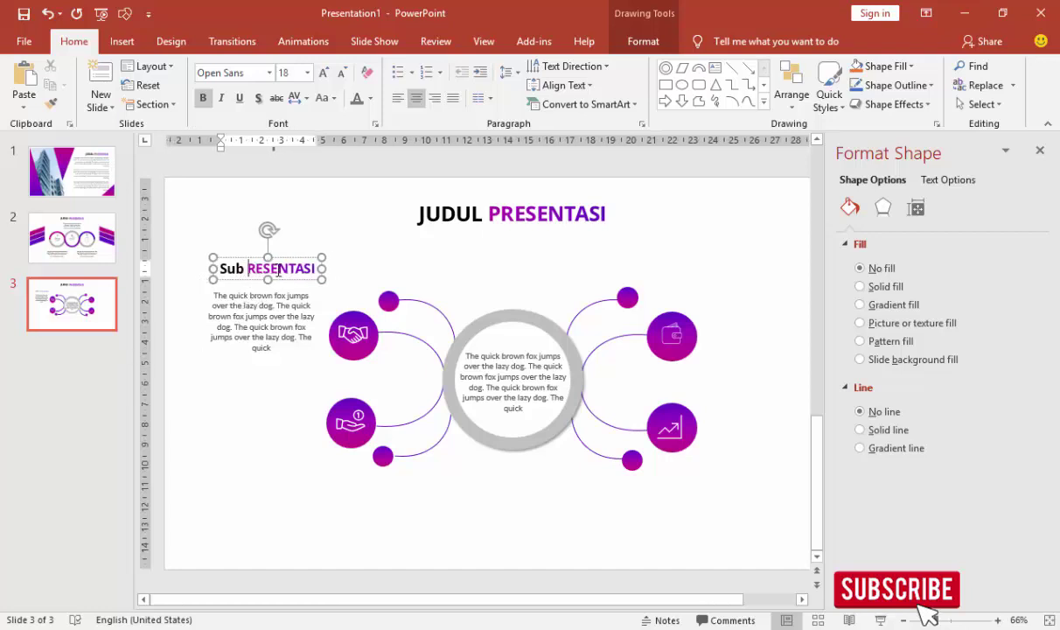
pyautogui.write('Judul ')
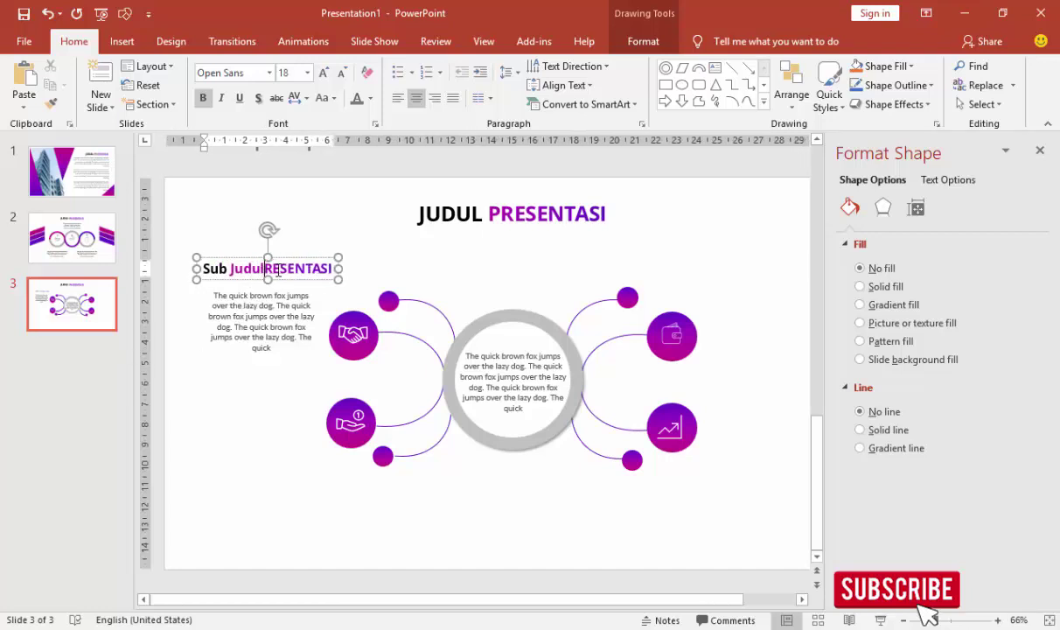
pyautogui.write('Pres')
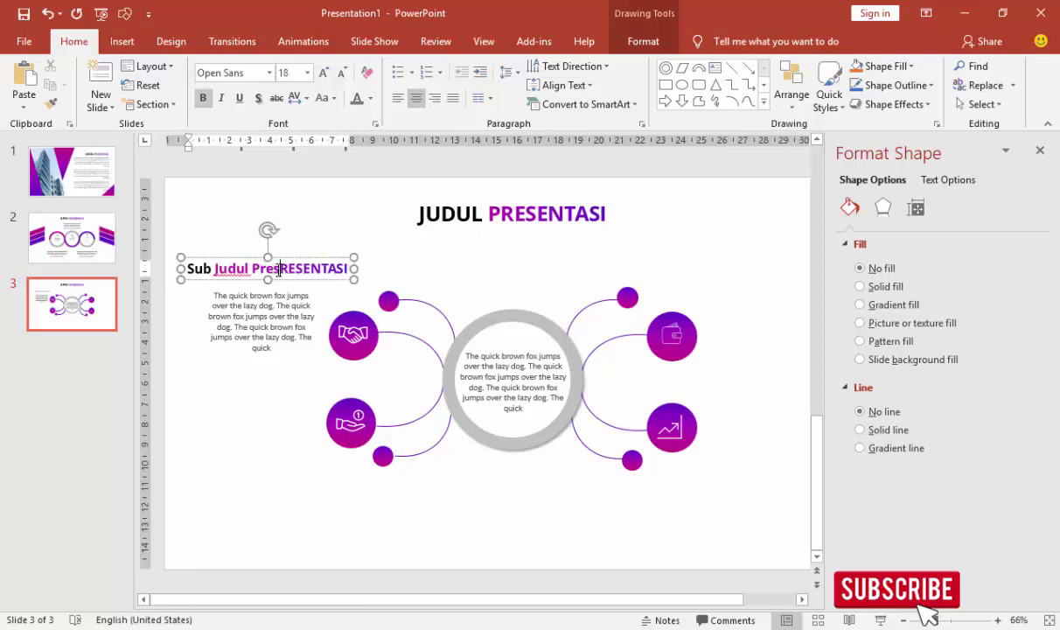
pyautogui.write('entasi')
pyautogui.press('Delete')
pyautogui.press('Delete')
pyautogui.press('Delete')
pyautogui.press('Delete')
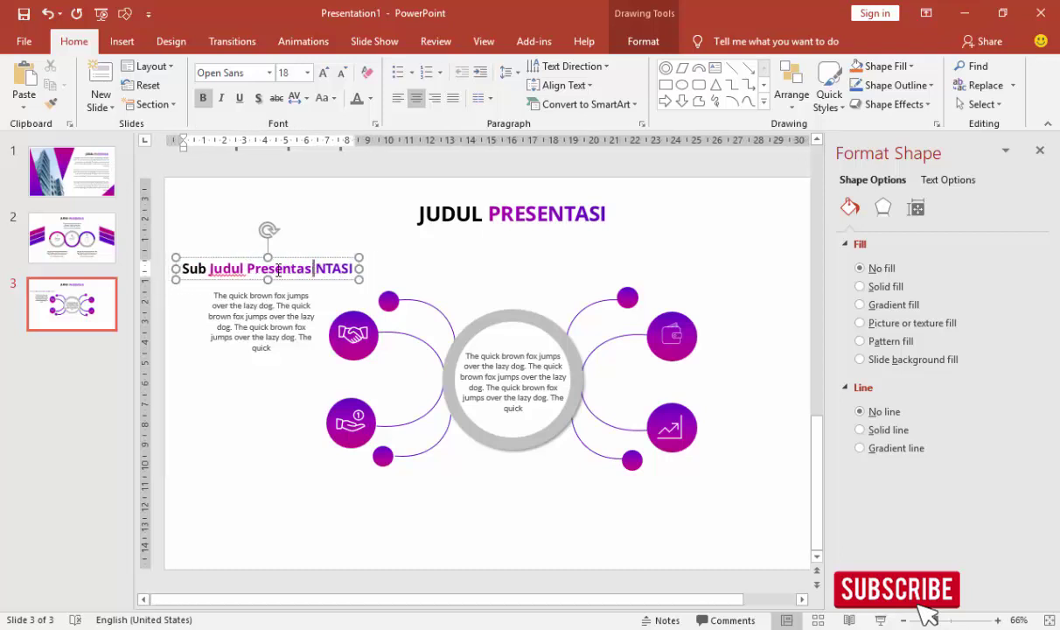
pyautogui.press('Delete')
pyautogui.press('Delete')
pyautogui.press('Delete')
pyautogui.press('Delete')
pyautogui.press('Delete')
pyautogui.press('Delete')
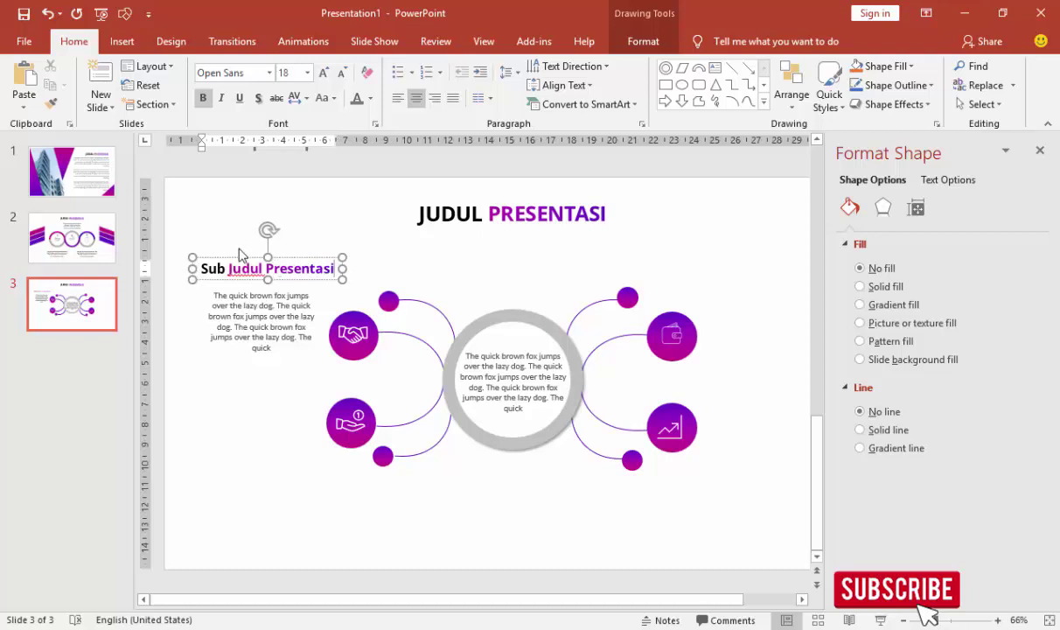
pyautogui.click(290, 259)
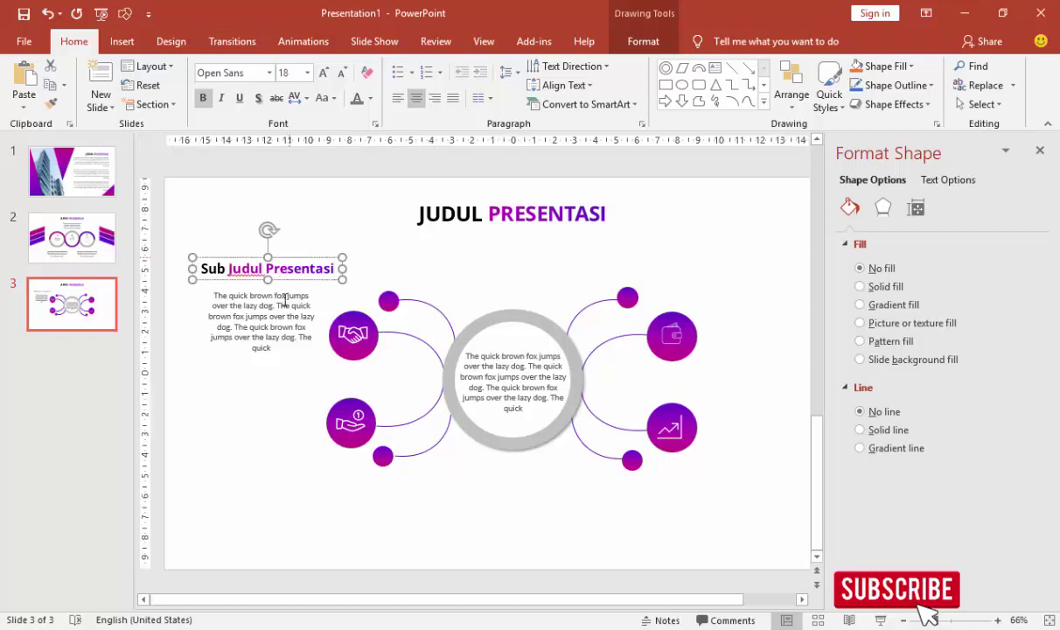
# Copy the heading-and-paragraph pair to the lower left and nudge the upper pair upward.
pyautogui.click(281, 307)
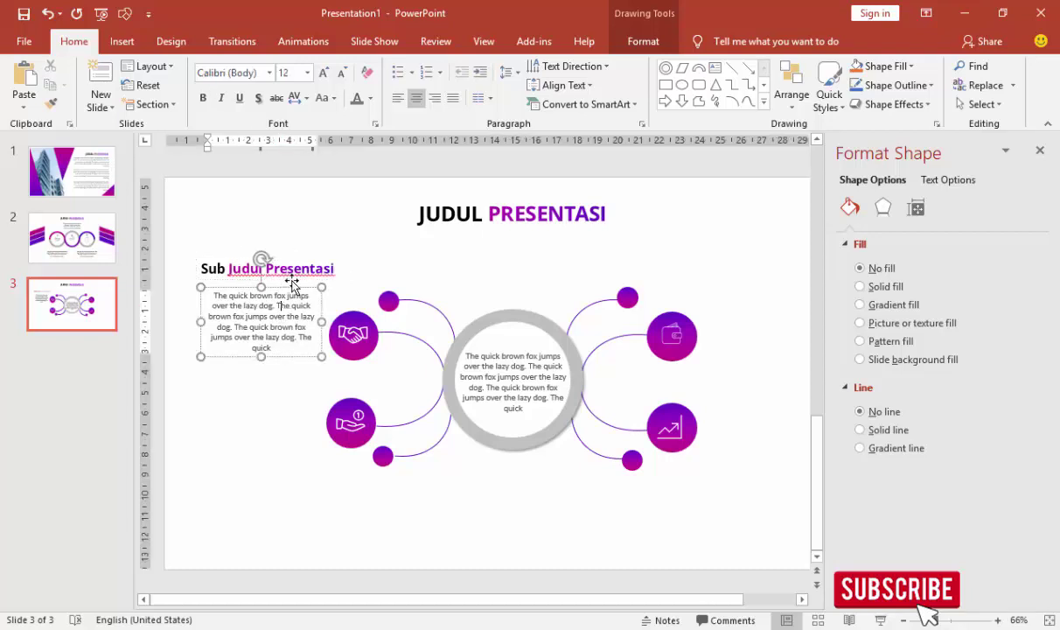
pyautogui.click(293, 281)
pyautogui.keyDown('shift'); pyautogui.click(283, 307); pyautogui.keyUp('shift')
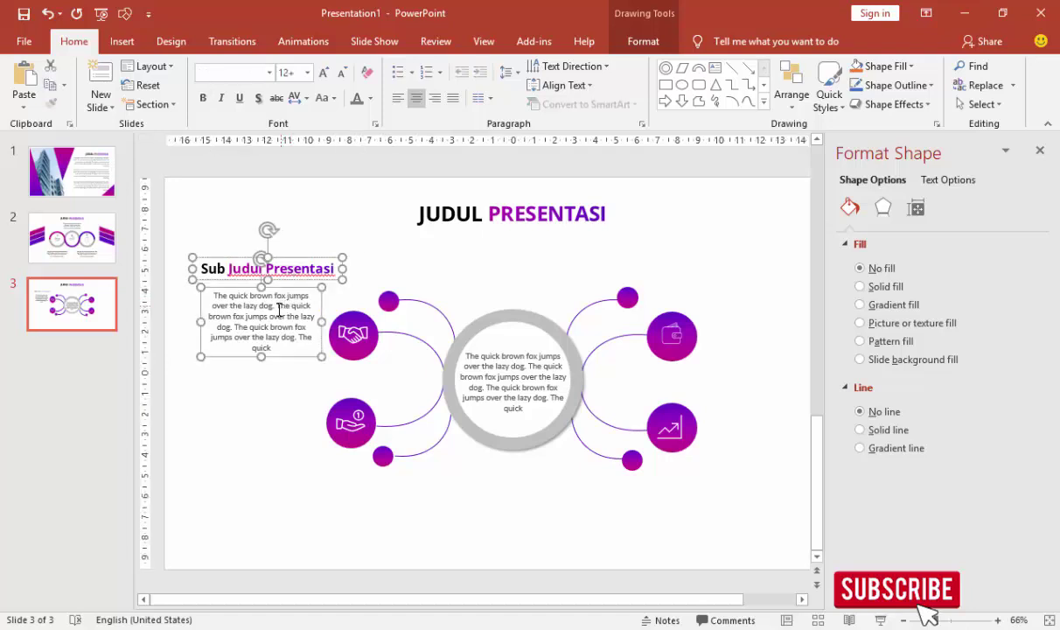
pyautogui.keyDown('ctrl'); pyautogui.moveTo(279, 310); pyautogui.dragTo(269, 546); pyautogui.keyUp('ctrl')
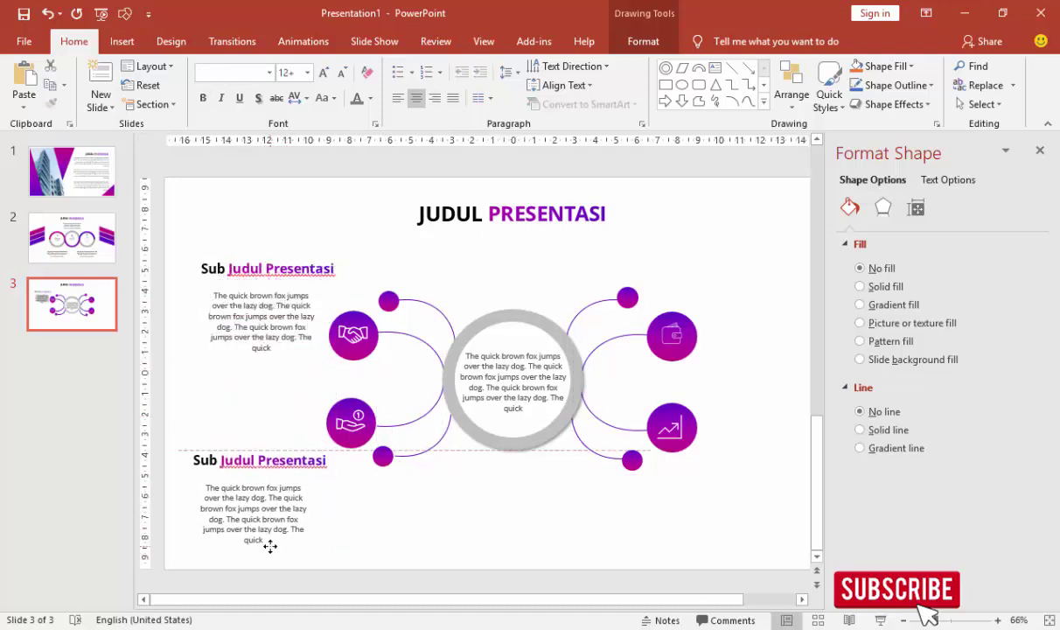
pyautogui.click(267, 271)
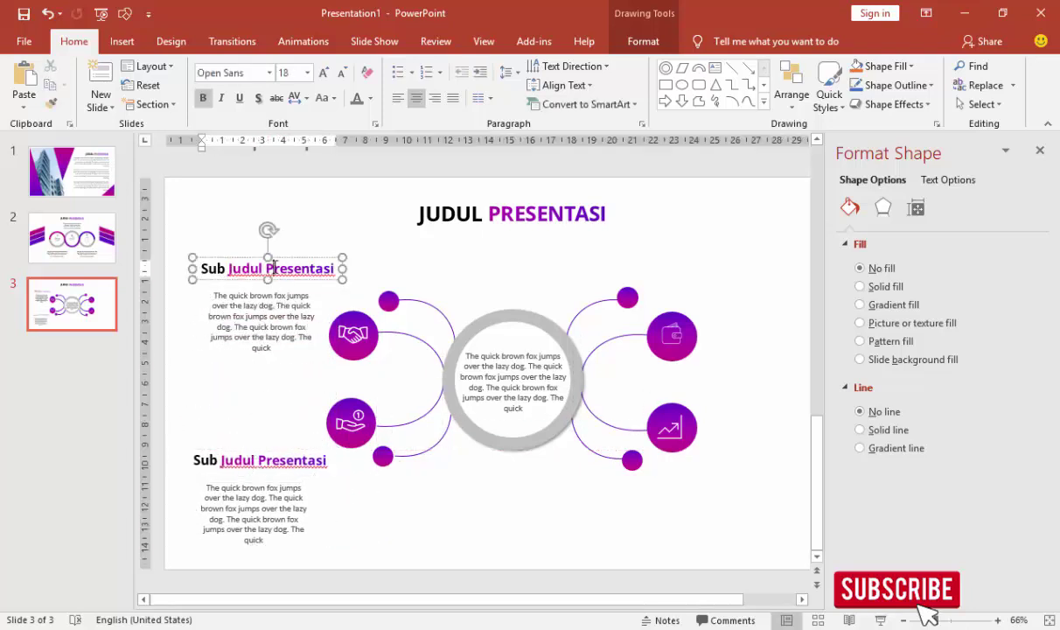
pyautogui.keyDown('shift'); pyautogui.click(276, 291); pyautogui.keyUp('shift')
pyautogui.moveTo(277, 293); pyautogui.dragTo(273, 280)
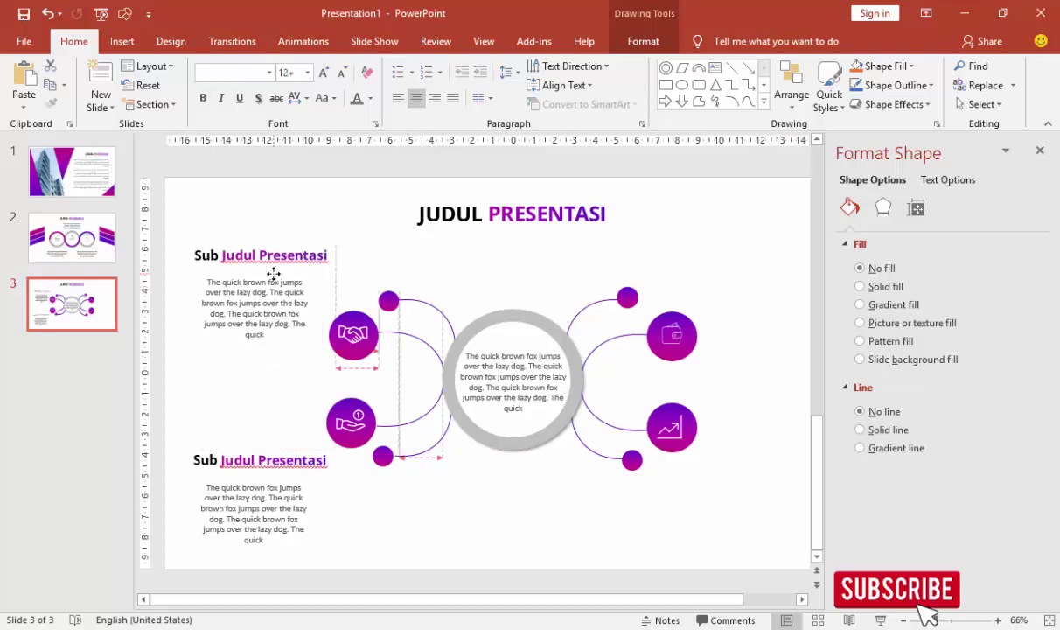
pyautogui.click(368, 245)
# Copy the heading-and-paragraph pair to the upper-right and lower-right corners of the diagram.
pyautogui.click(273, 477)
pyautogui.keyDown('shift'); pyautogui.click(277, 483); pyautogui.keyUp('shift')
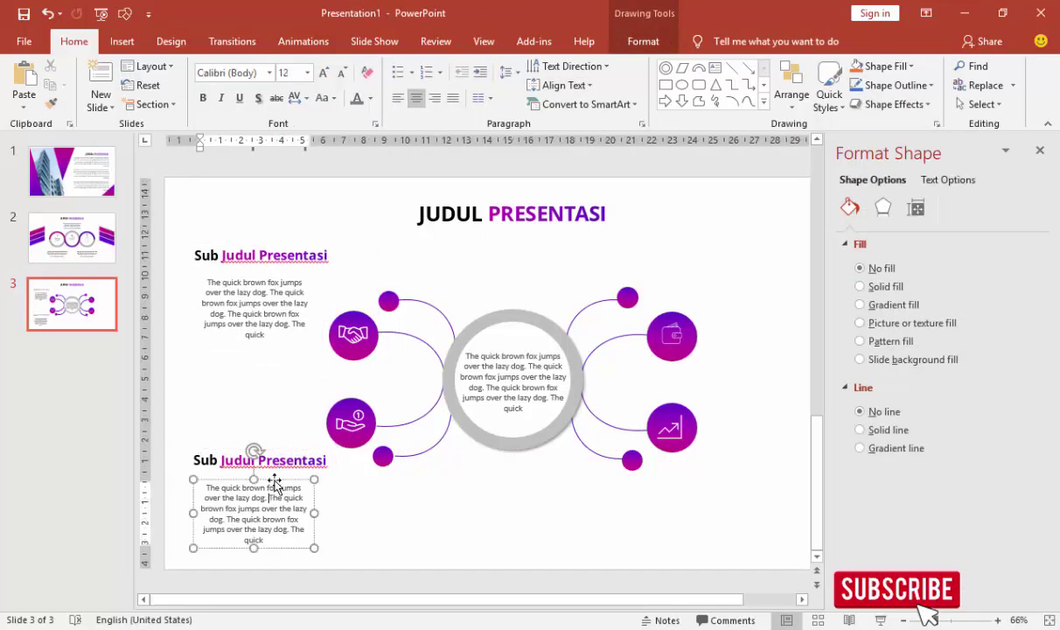
pyautogui.moveTo(276, 481)
pyautogui.mouseDown()
pyautogui.moveTo(290, 470)
pyautogui.moveTo(736, 473)
pyautogui.mouseUp()
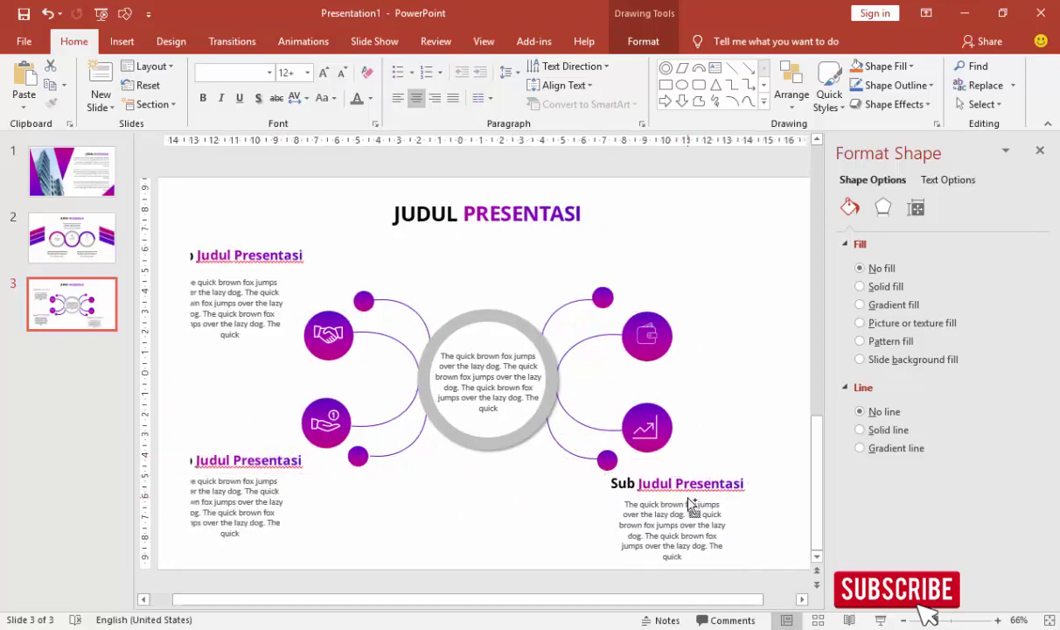
pyautogui.moveTo(691, 504); pyautogui.dragTo(616, 496)
pyautogui.moveTo(686, 485); pyautogui.dragTo(319, 236)
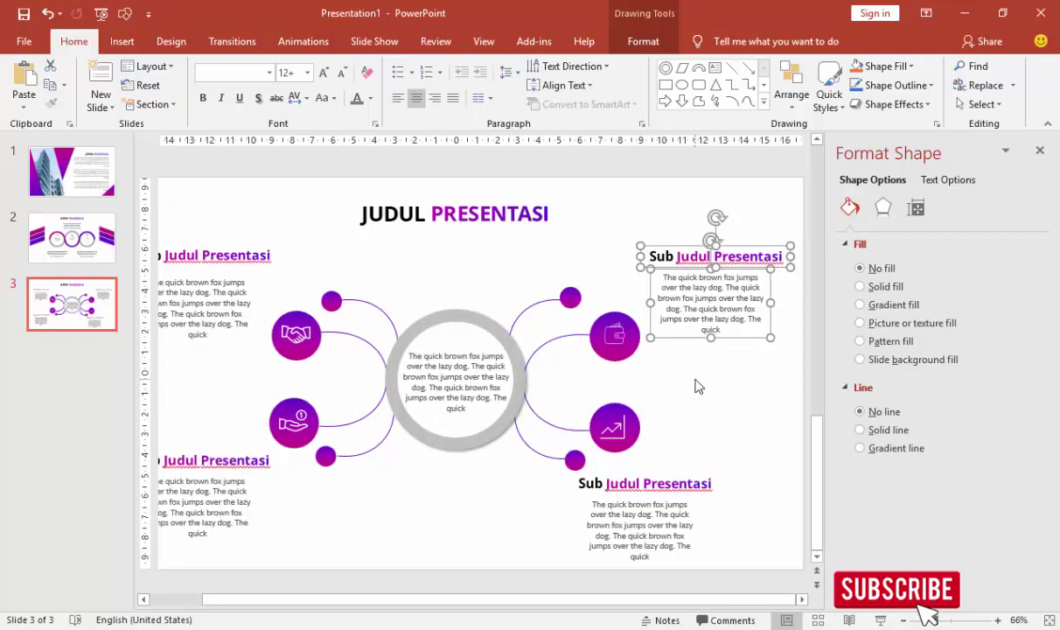
pyautogui.moveTo(723, 344); pyautogui.dragTo(728, 352)
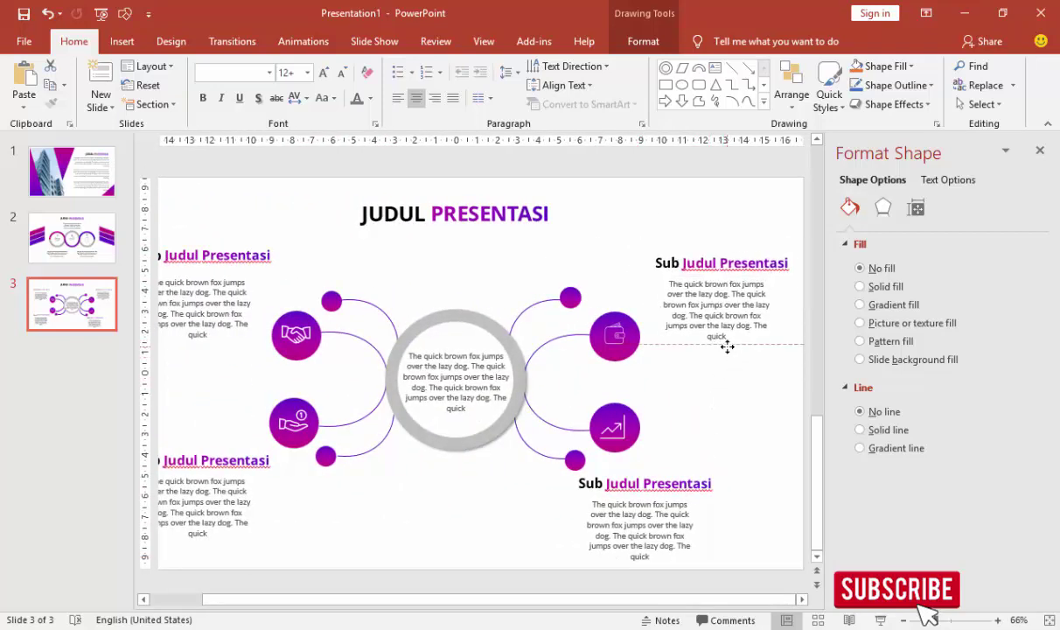
pyautogui.click(663, 500)
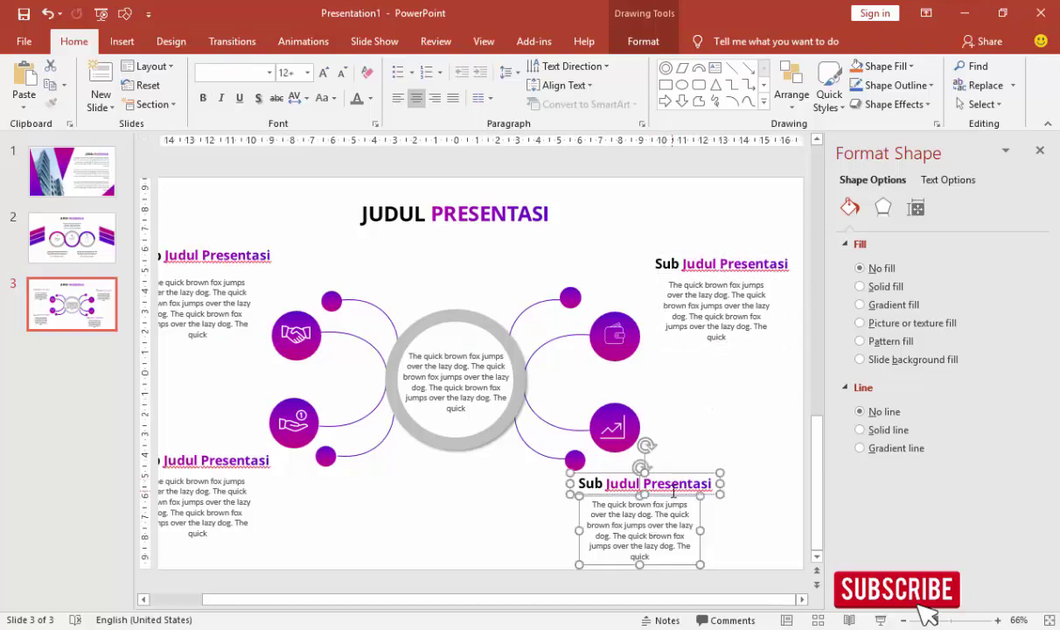
pyautogui.moveTo(674, 493); pyautogui.dragTo(729, 482)
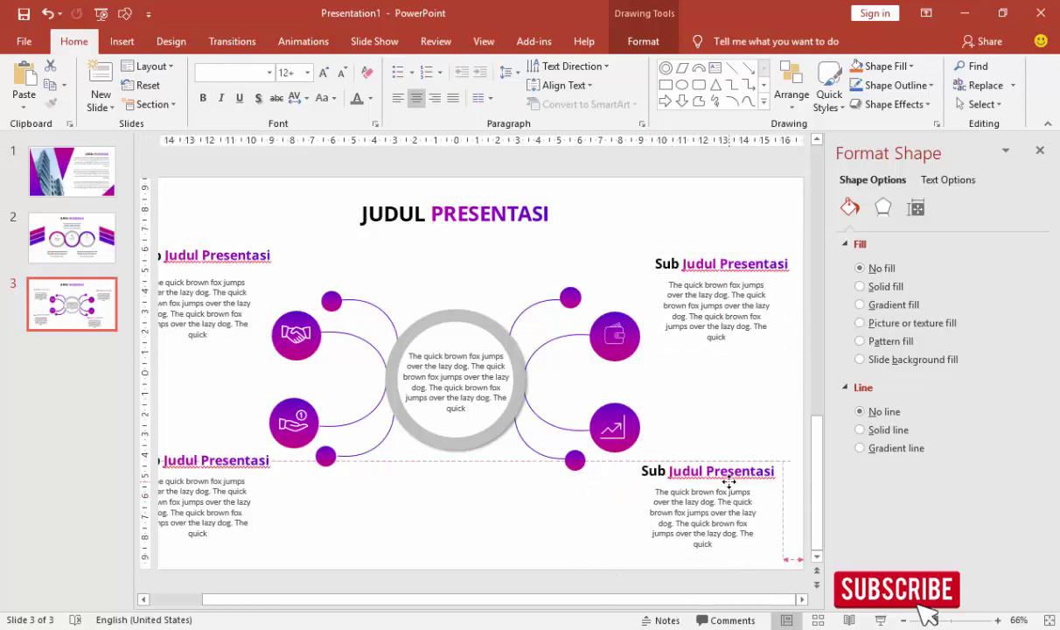
pyautogui.moveTo(728, 482); pyautogui.dragTo(736, 462)
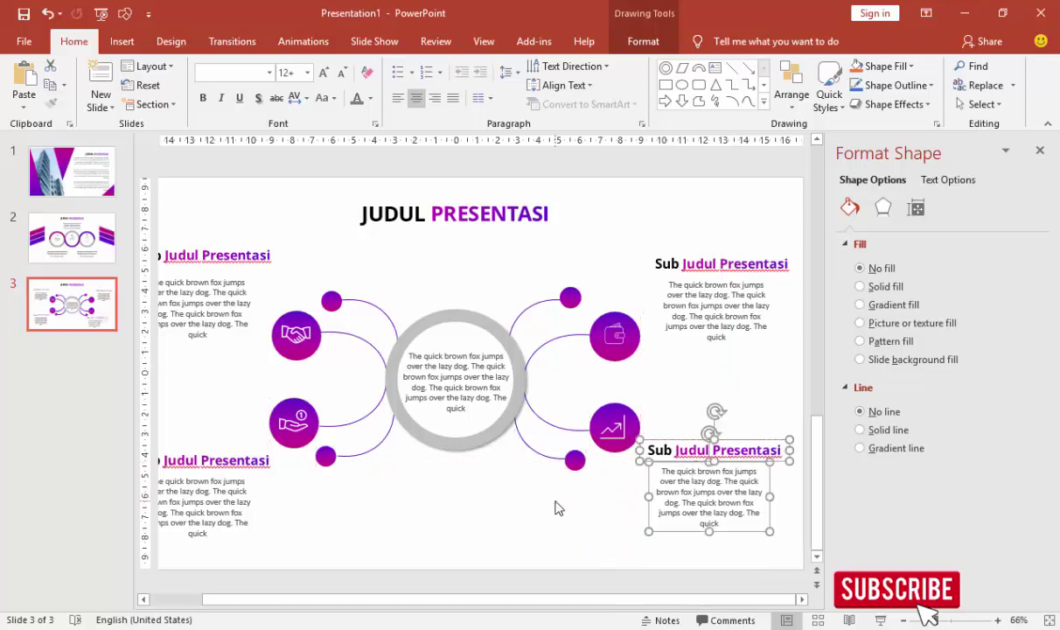
pyautogui.click(564, 500)
pyautogui.scroll(-1, 564, 500)
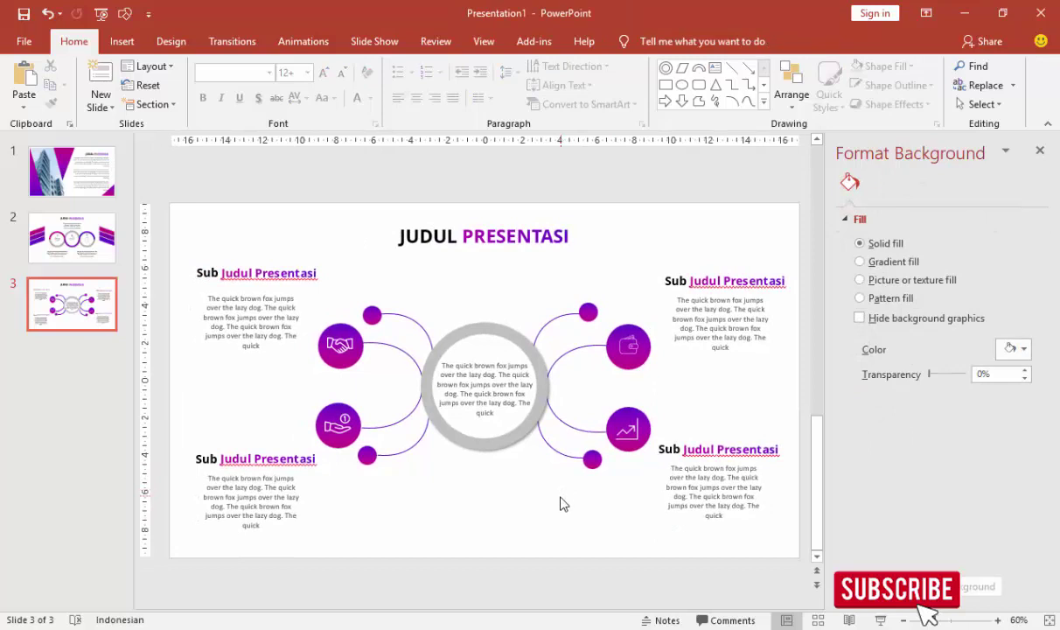
# Preview slide 3 as a full-screen slide show, exit, and bring up the thumbnail-pane menu below it.
pyautogui.click(880, 619)
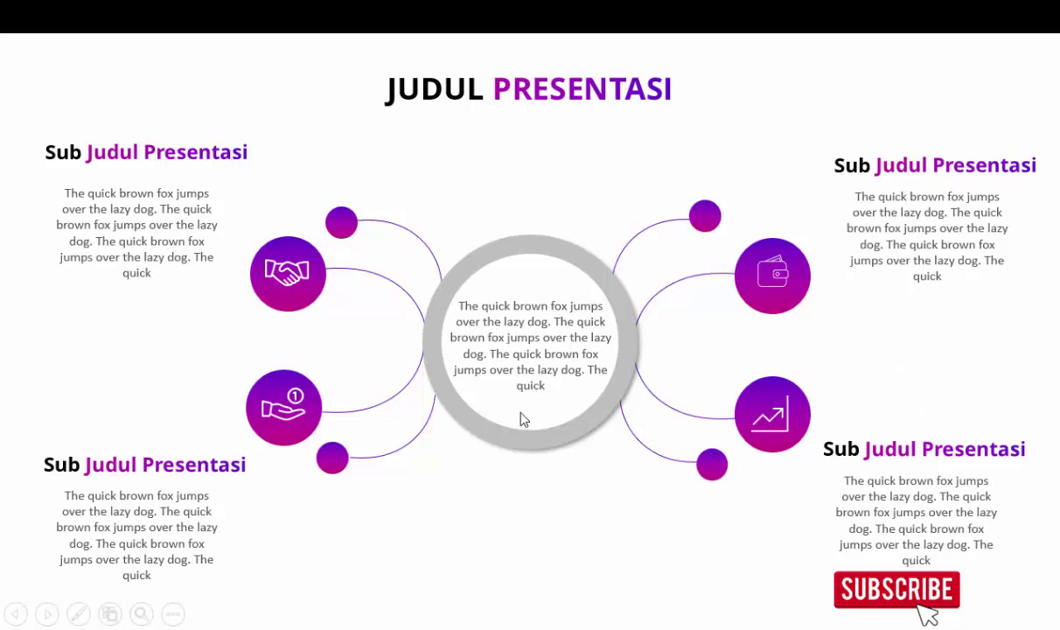
pyautogui.press('Escape')
pyautogui.rightClick(90, 364)
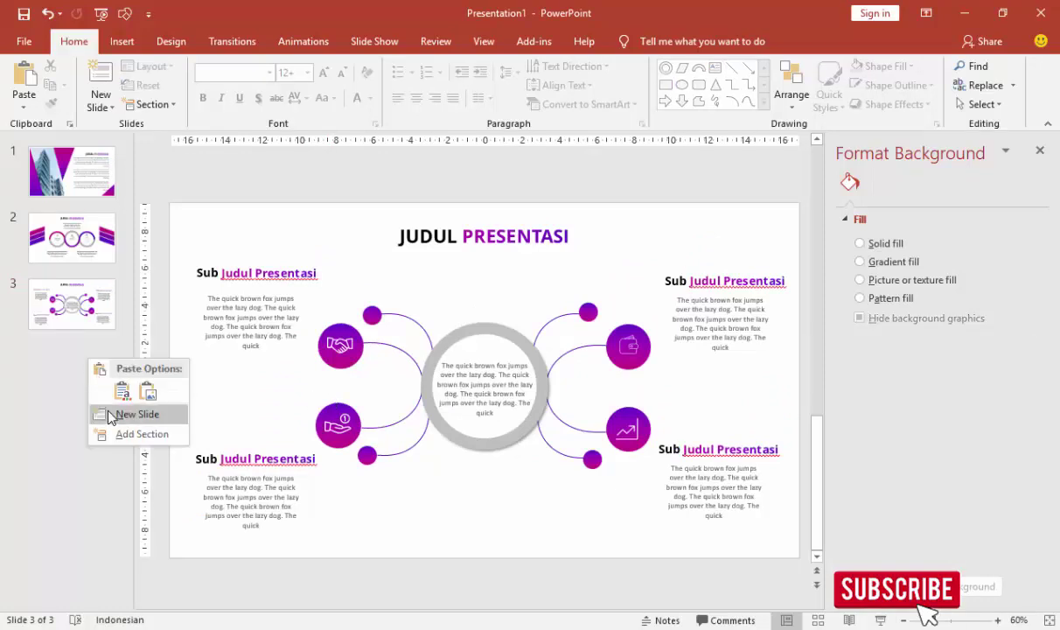
# Add slide 4 with New Slide and delete its title and content placeholders.
pyautogui.click(103, 412)
pyautogui.click(236, 293)
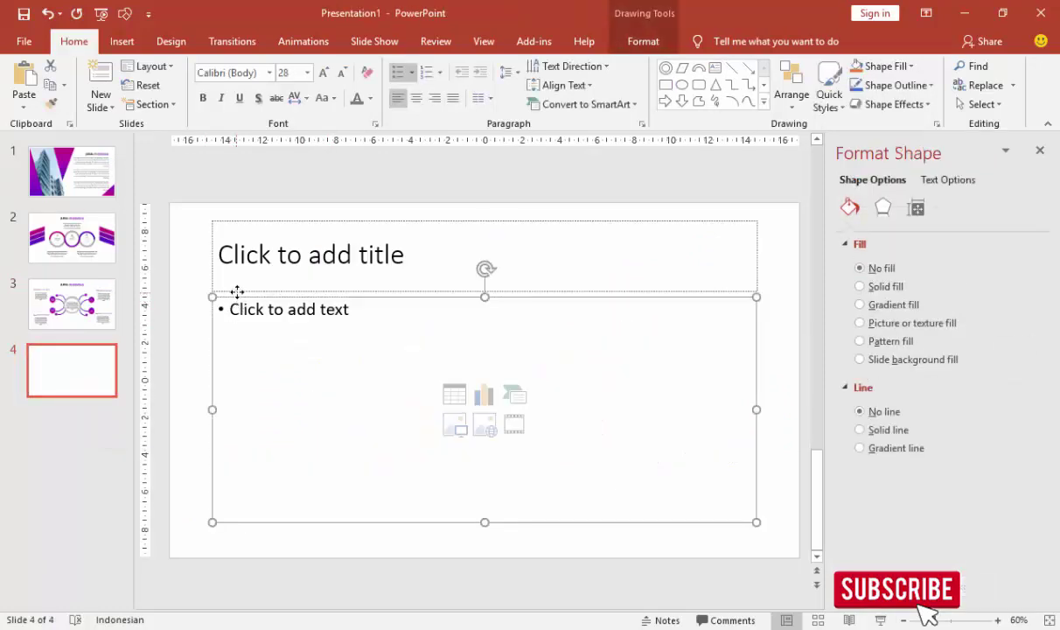
pyautogui.press('Delete')
pyautogui.click(257, 297)
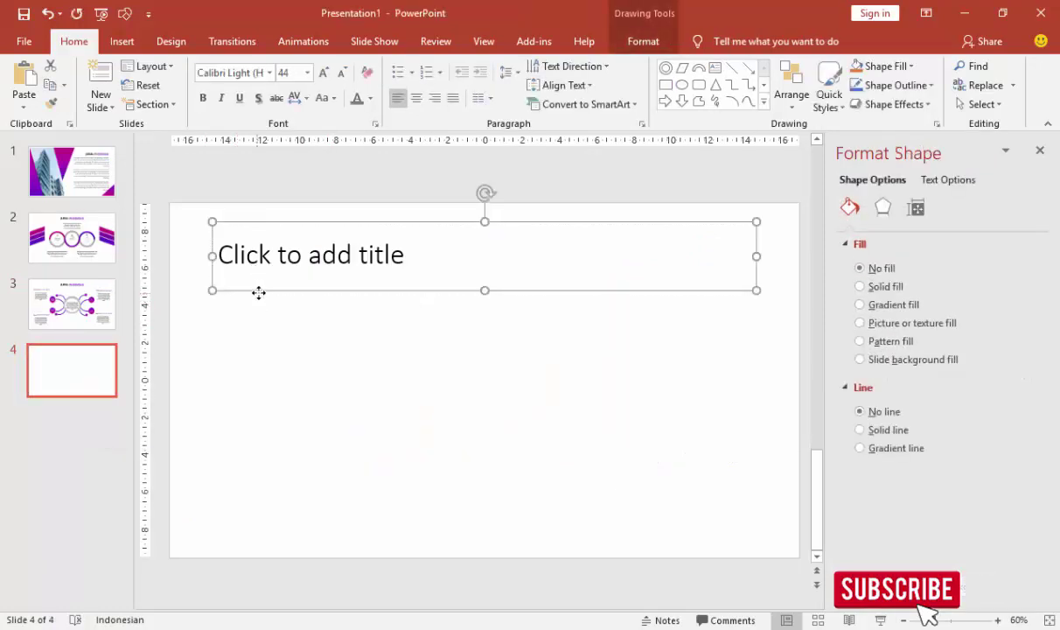
pyautogui.press('Delete')
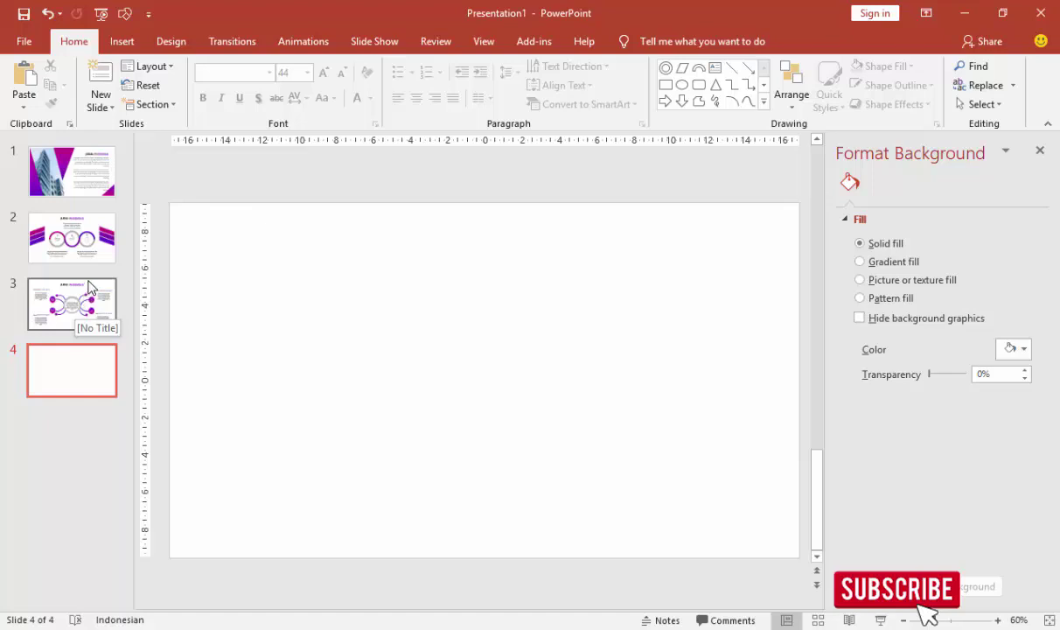
pyautogui.click(121, 41)
pyautogui.click(305, 92)
# Draw a blue square, rotate it 45° into a diamond, and move it rightward.
pyautogui.click(393, 143)
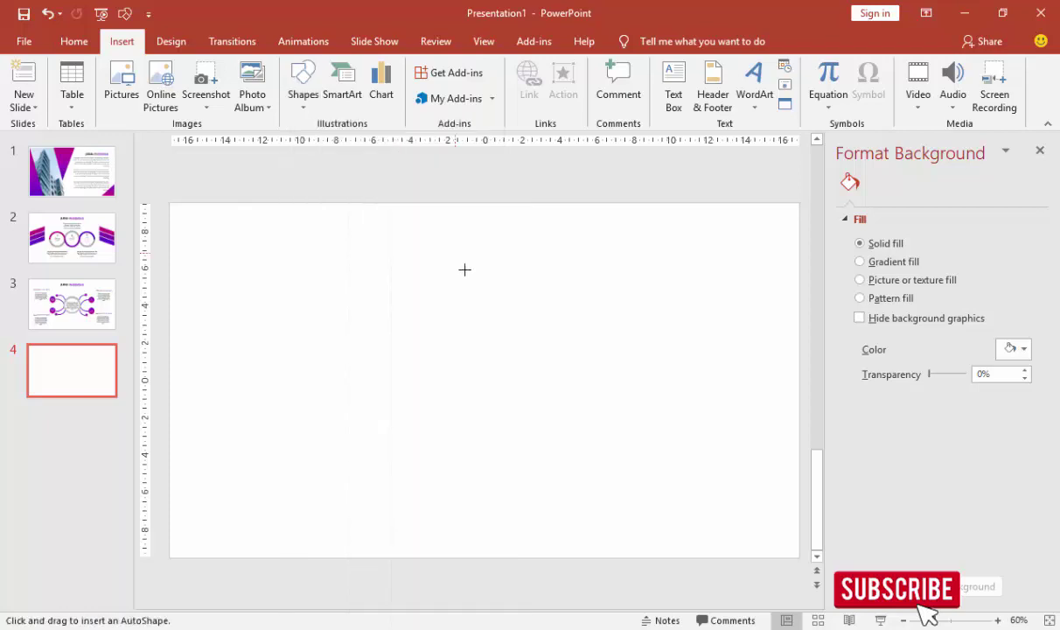
pyautogui.moveTo(433, 249); pyautogui.dragTo(561, 390)
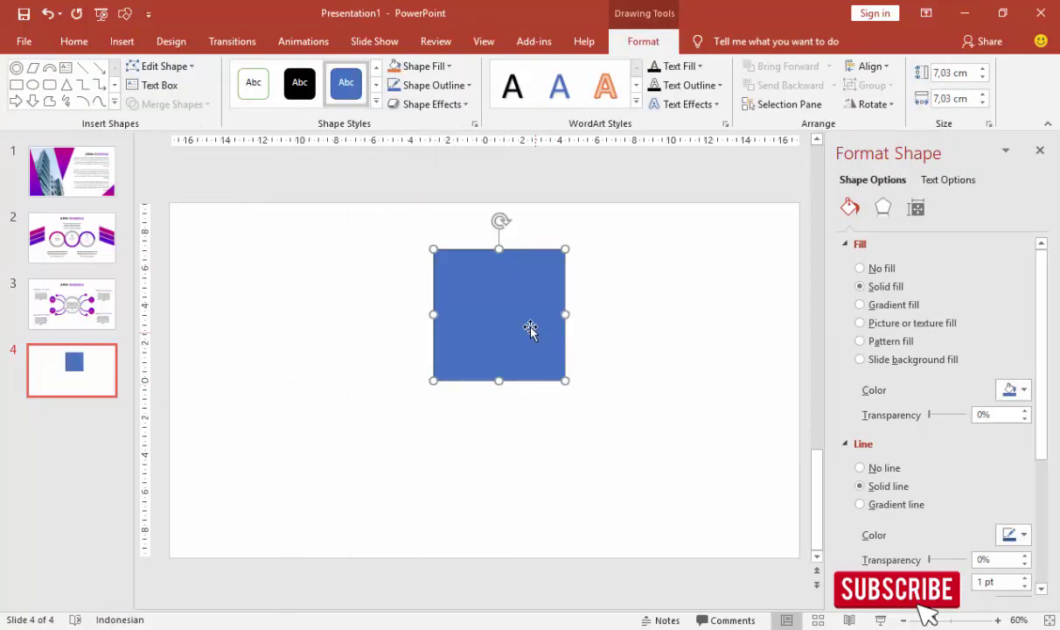
pyautogui.moveTo(517, 320); pyautogui.dragTo(546, 361)
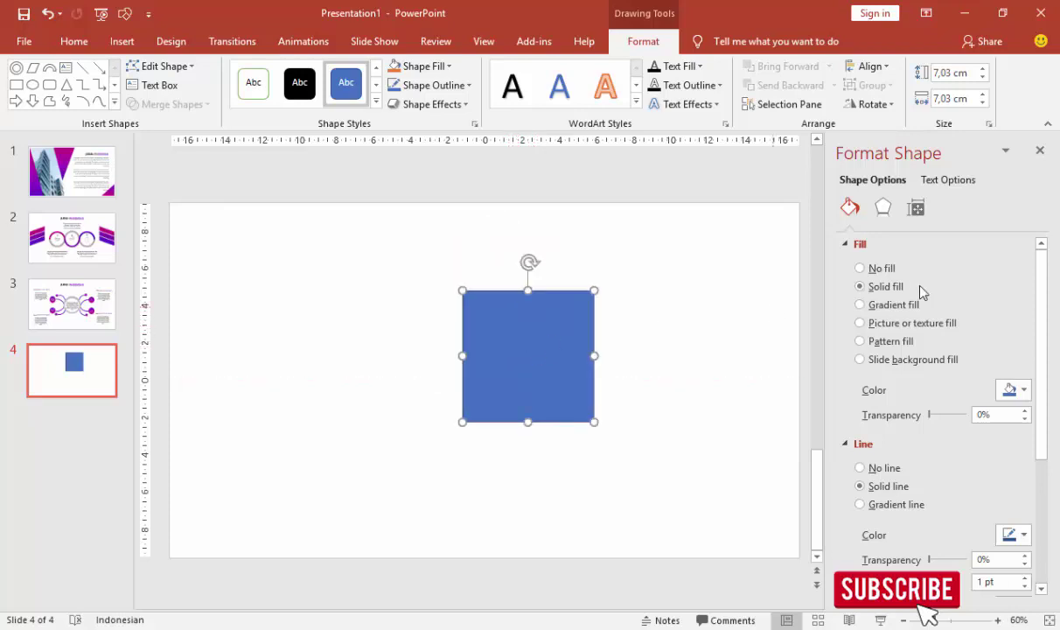
pyautogui.click(872, 104)
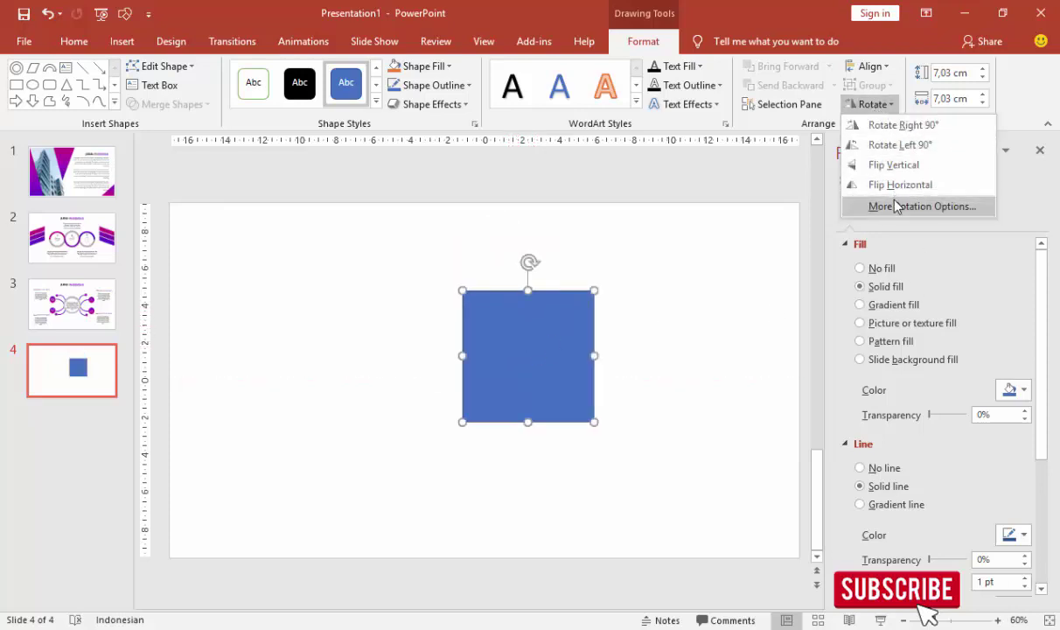
pyautogui.click(897, 206)
pyautogui.doubleClick(980, 311)
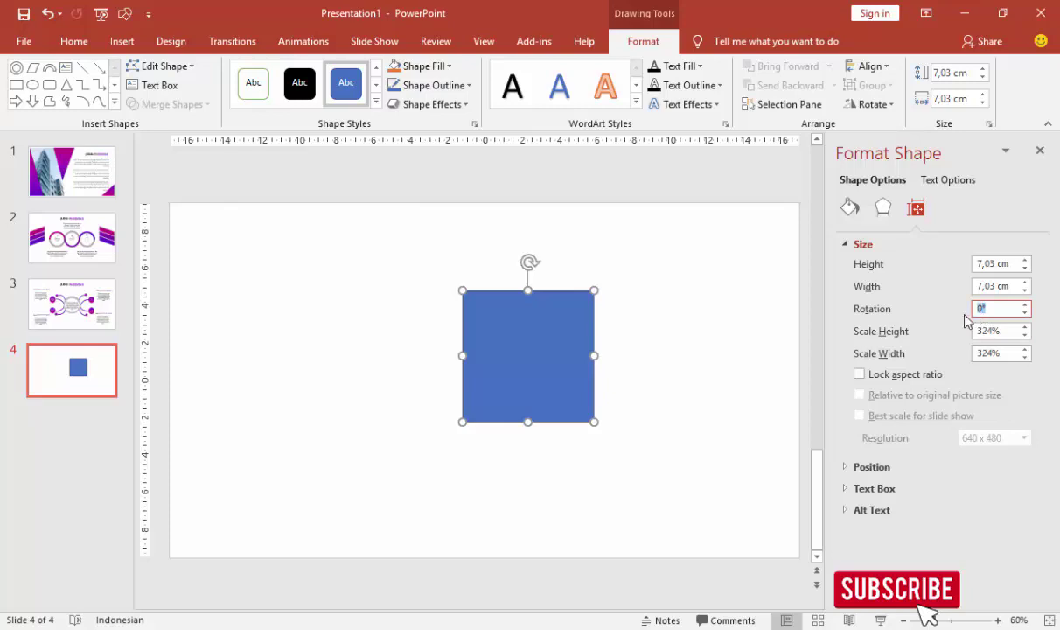
pyautogui.write('45')
pyautogui.press('Return')
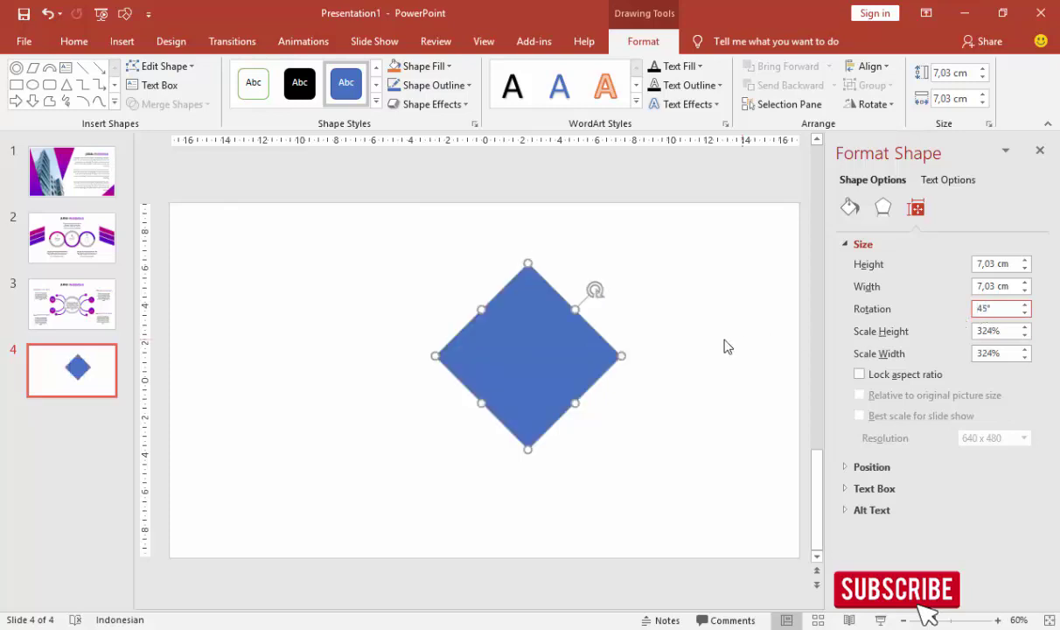
pyautogui.moveTo(568, 354)
pyautogui.mouseDown()
pyautogui.moveTo(635, 363)
pyautogui.moveTo(697, 458)
pyautogui.mouseUp()
# Arrange three diamond copies as a stacked chevron along the slide's right edge.
pyautogui.press('Up')
pyautogui.press('Left')
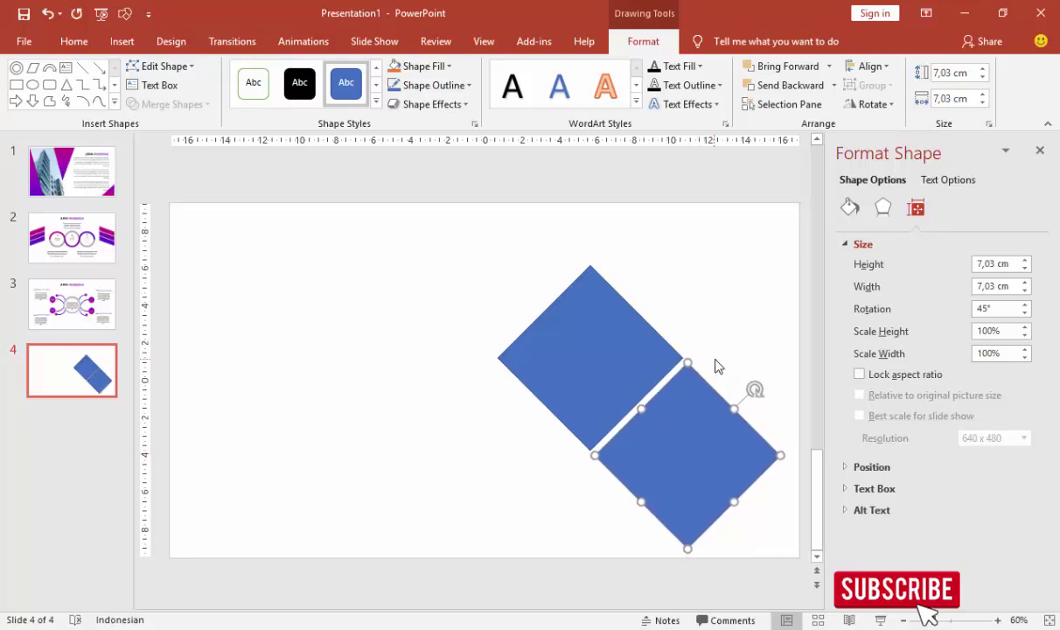
pyautogui.press('Escape')
pyautogui.click(624, 359)
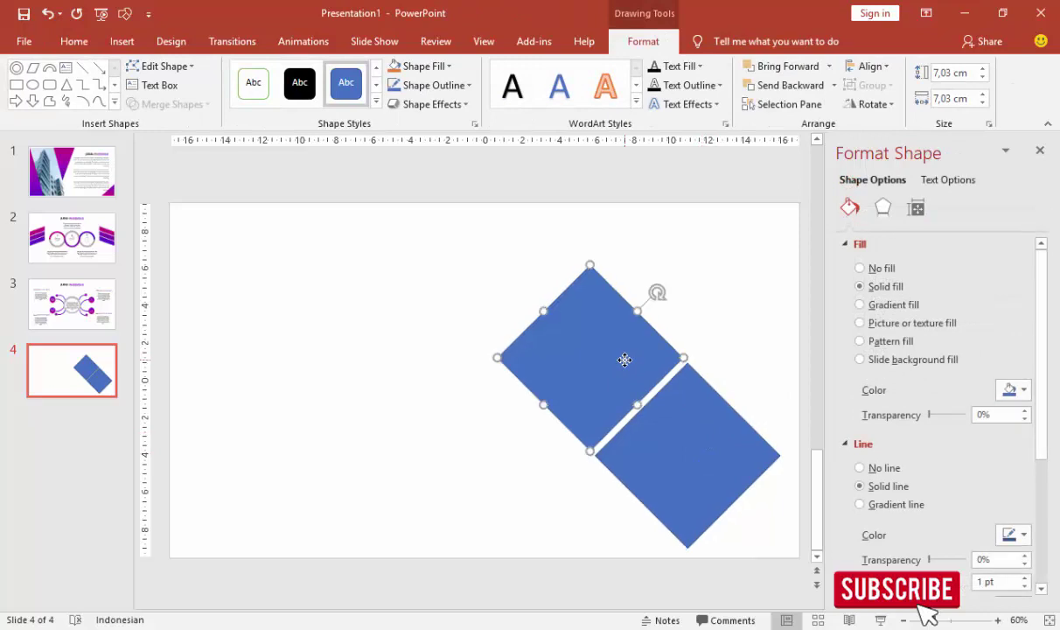
pyautogui.keyDown('ctrl'); pyautogui.moveTo(621, 360); pyautogui.dragTo(691, 264); pyautogui.keyUp('ctrl')
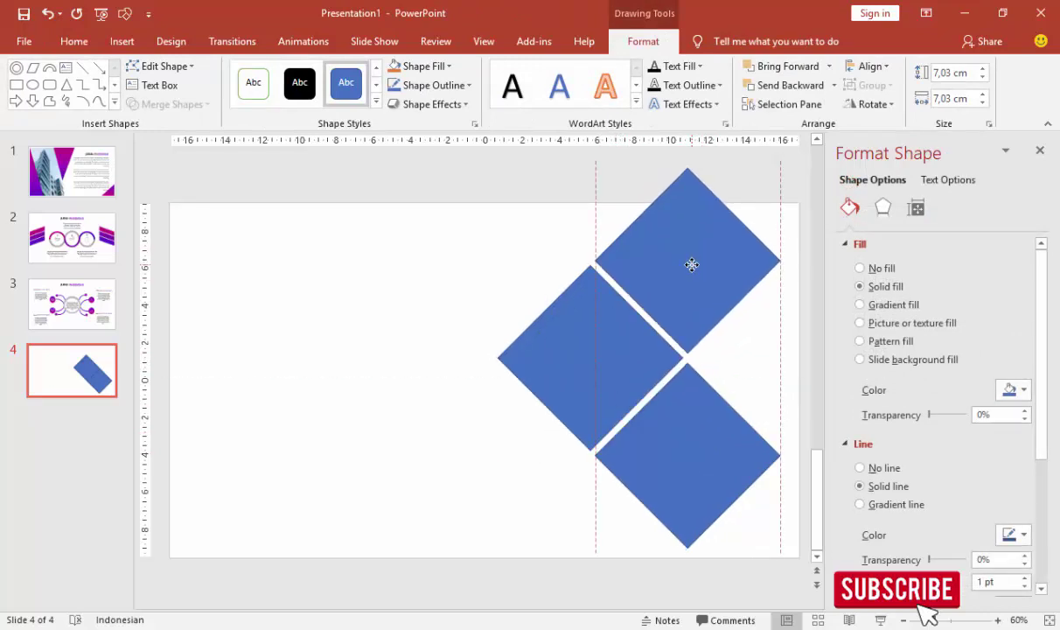
pyautogui.keyDown('shift'); pyautogui.click(582, 350); pyautogui.keyUp('shift')
pyautogui.keyDown('shift'); pyautogui.click(674, 426); pyautogui.keyUp('shift')
pyautogui.moveTo(665, 289)
pyautogui.mouseDown()
pyautogui.moveTo(699, 322)
pyautogui.moveTo(717, 311)
pyautogui.mouseUp()
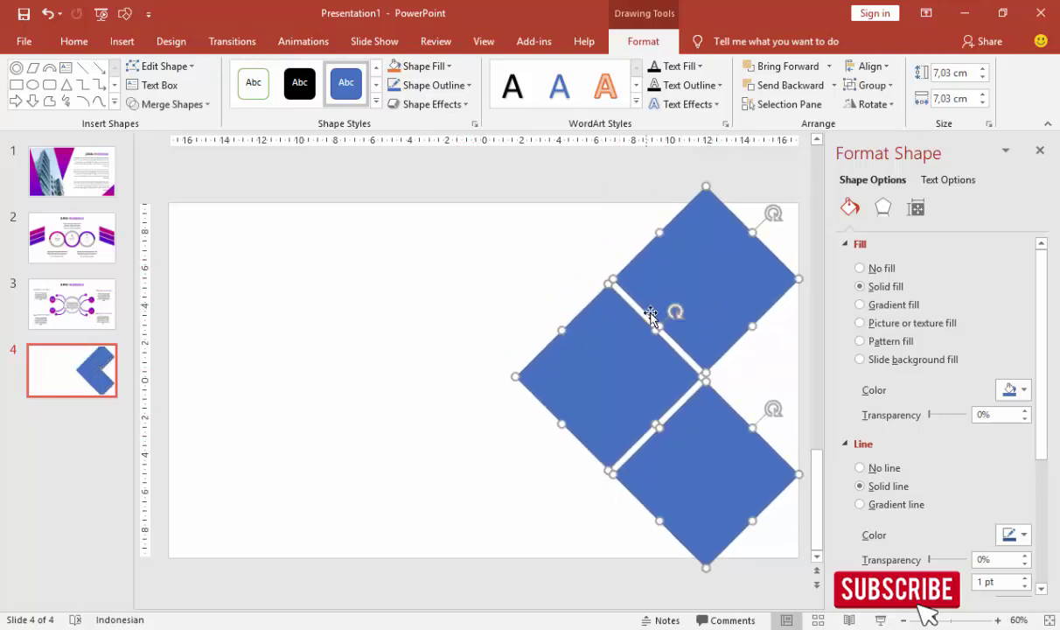
pyautogui.click(438, 315)
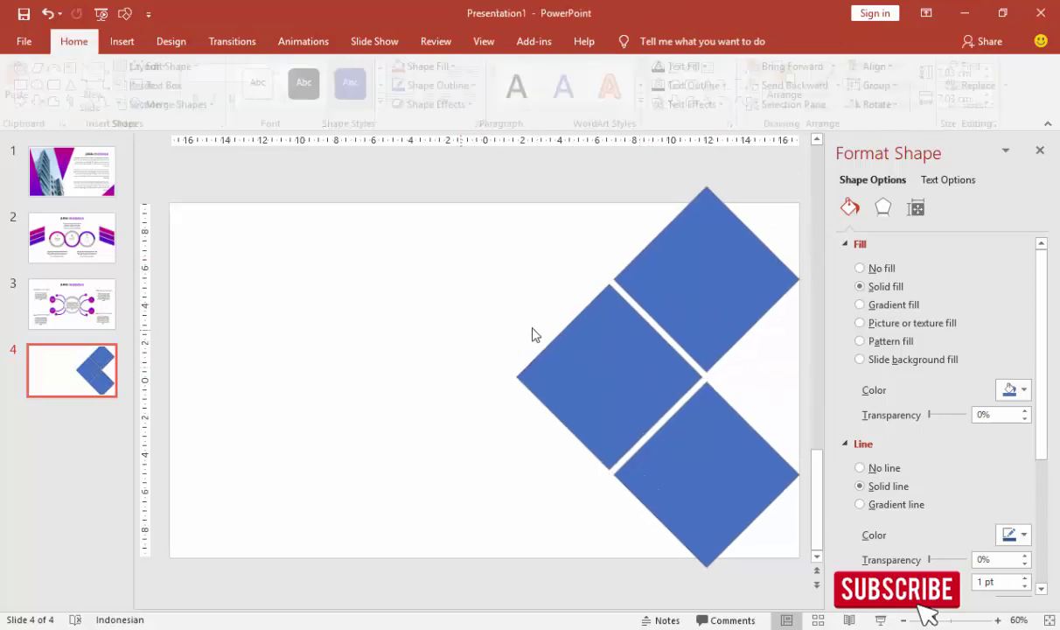
# Set the diamonds' outlines to No line and keep the bottom diamond's building photo upright.
pyautogui.click(668, 277)
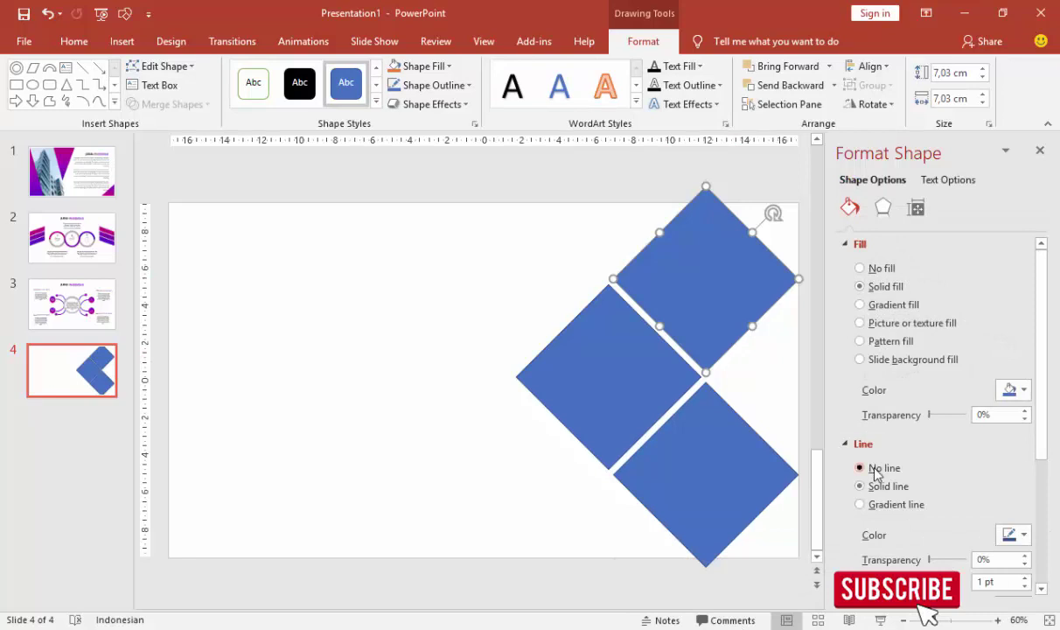
pyautogui.click(634, 385)
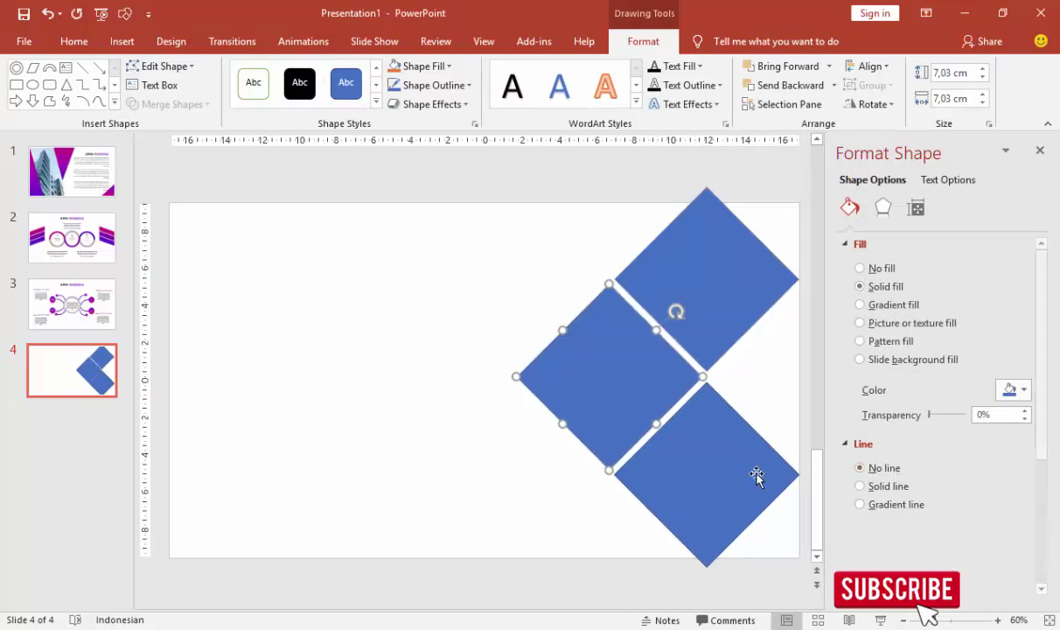
pyautogui.click(758, 476)
pyautogui.click(889, 469)
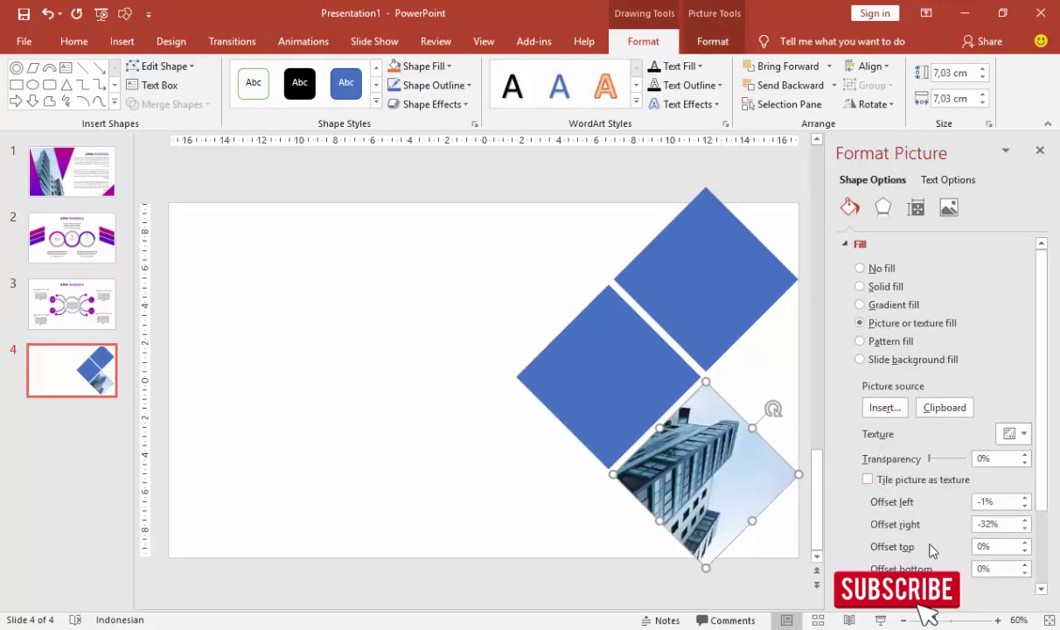
pyautogui.scroll(-1, 930, 552)
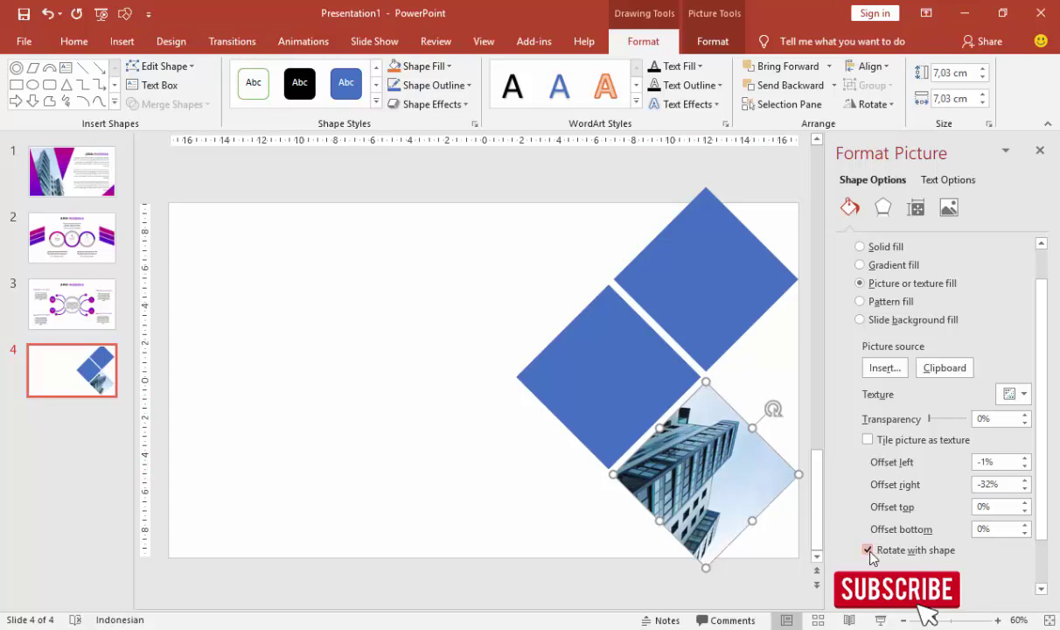
pyautogui.click(869, 551)
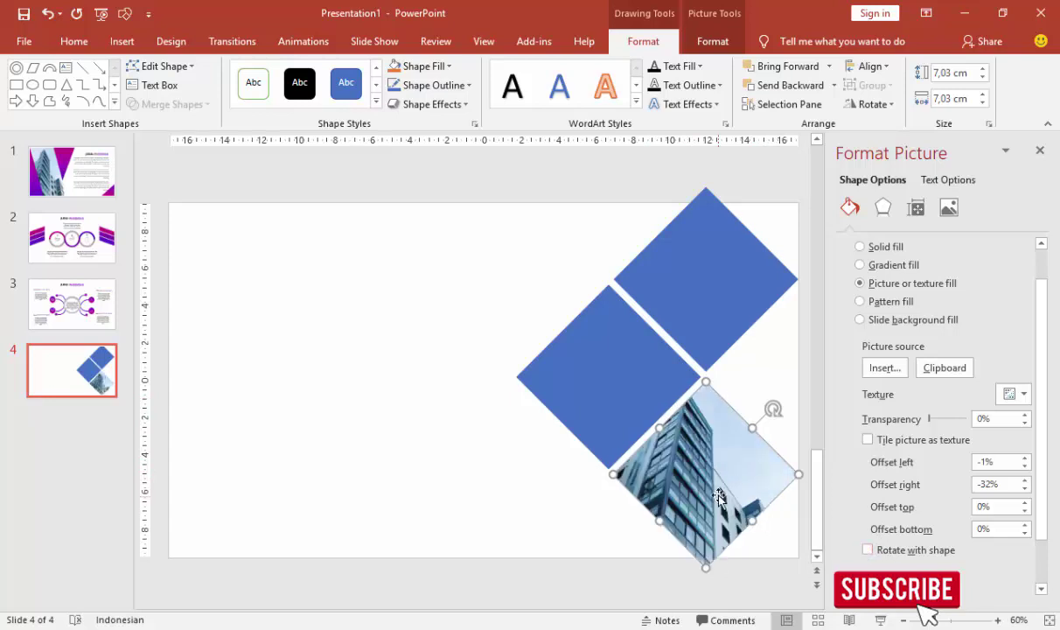
# Fill the bottom diamond with adult-beard-blur-842567 from the IMAGE > PEOPLE folder.
pyautogui.click(883, 367)
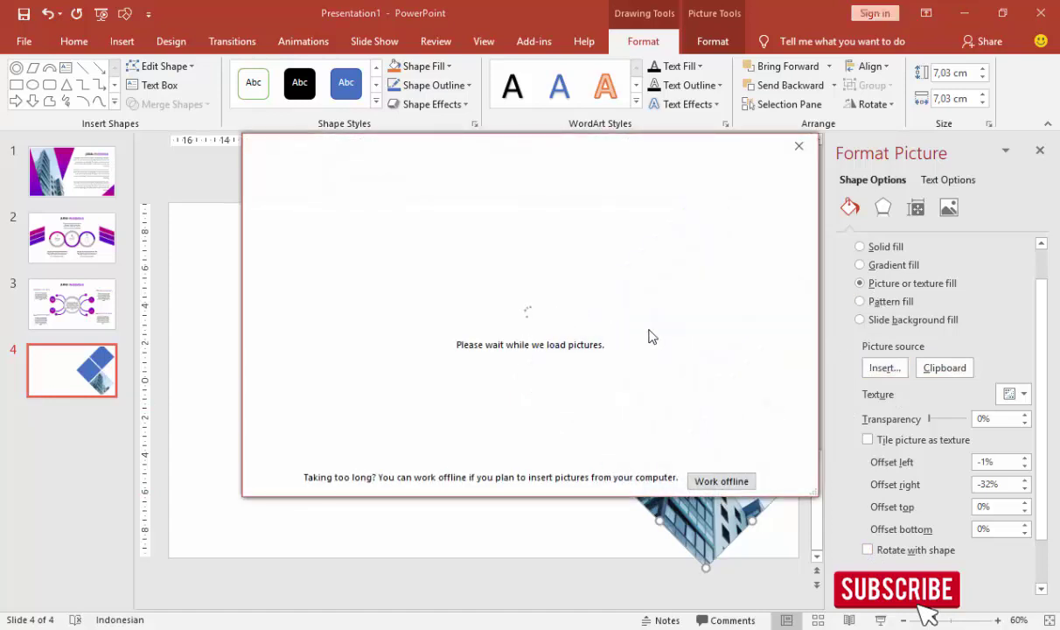
pyautogui.click(396, 244)
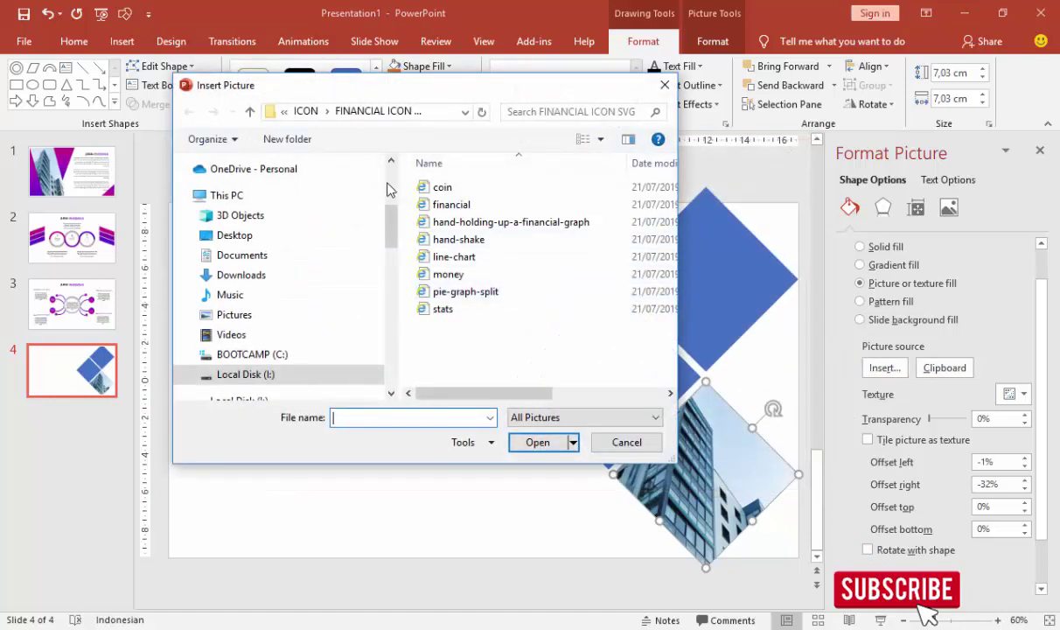
pyautogui.click(306, 111)
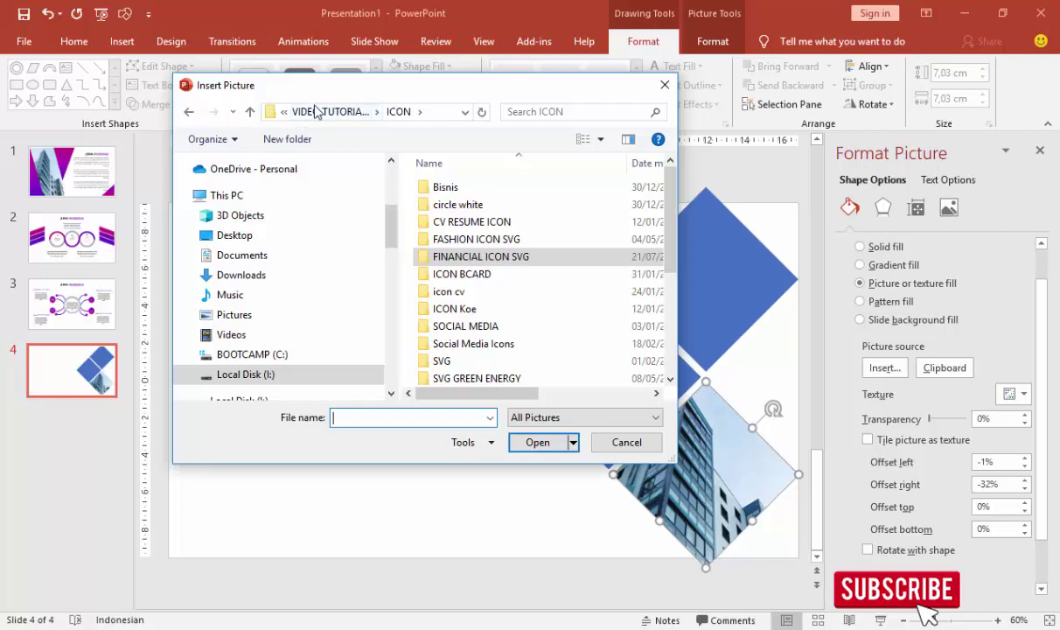
pyautogui.click(338, 112)
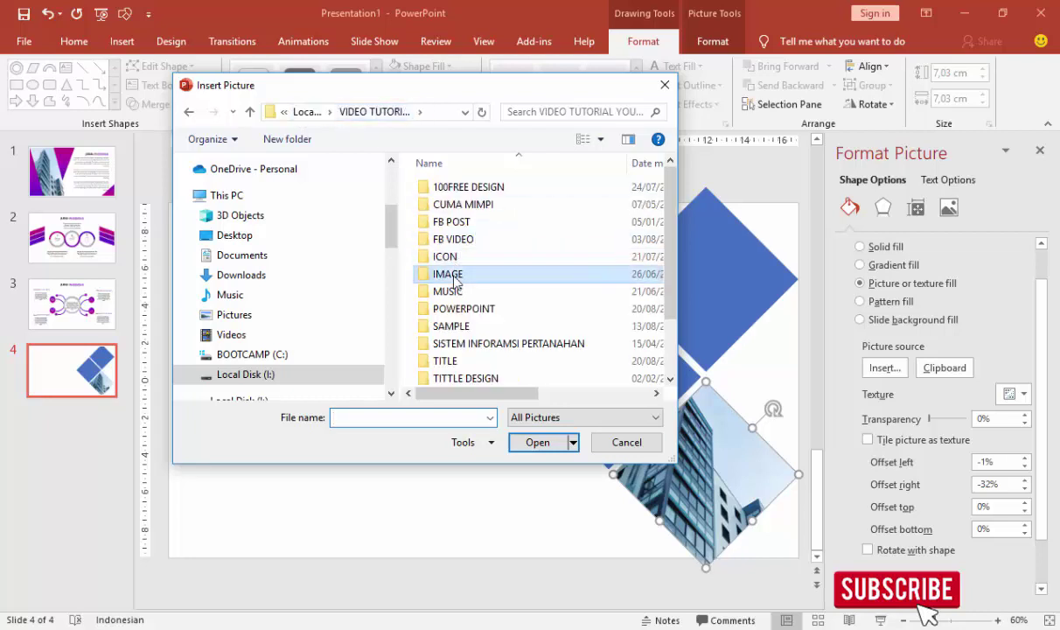
pyautogui.doubleClick(448, 275)
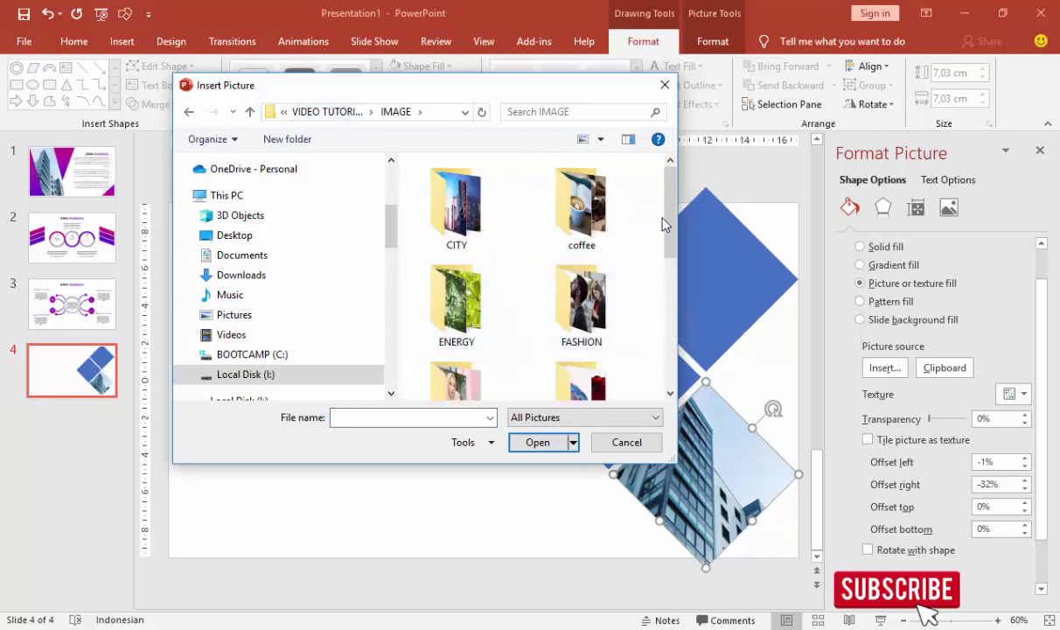
pyautogui.moveTo(677, 213); pyautogui.dragTo(679, 280)
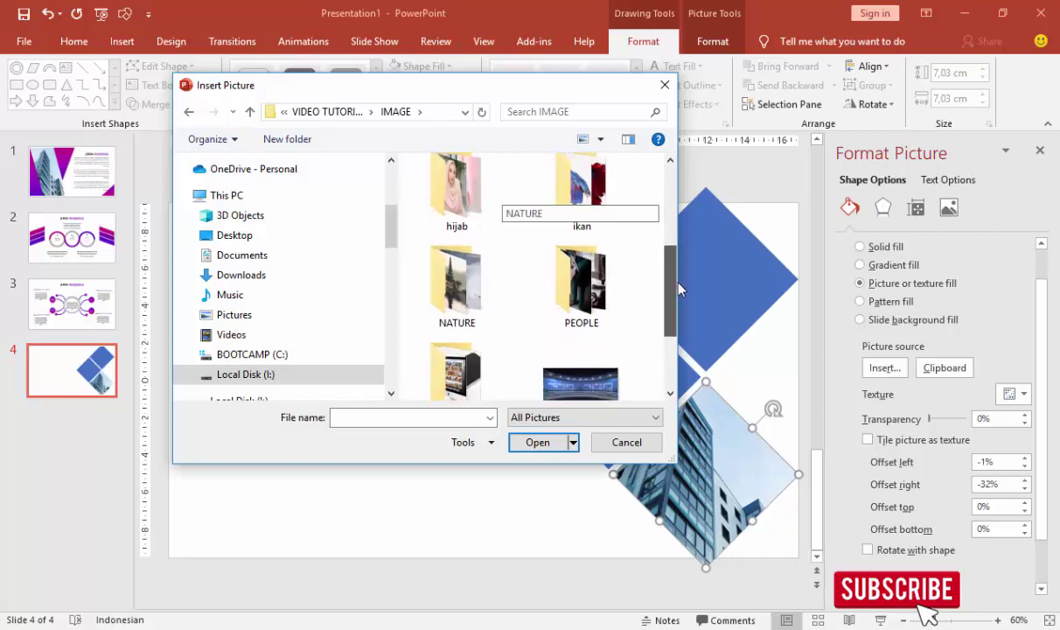
pyautogui.doubleClick(581, 306)
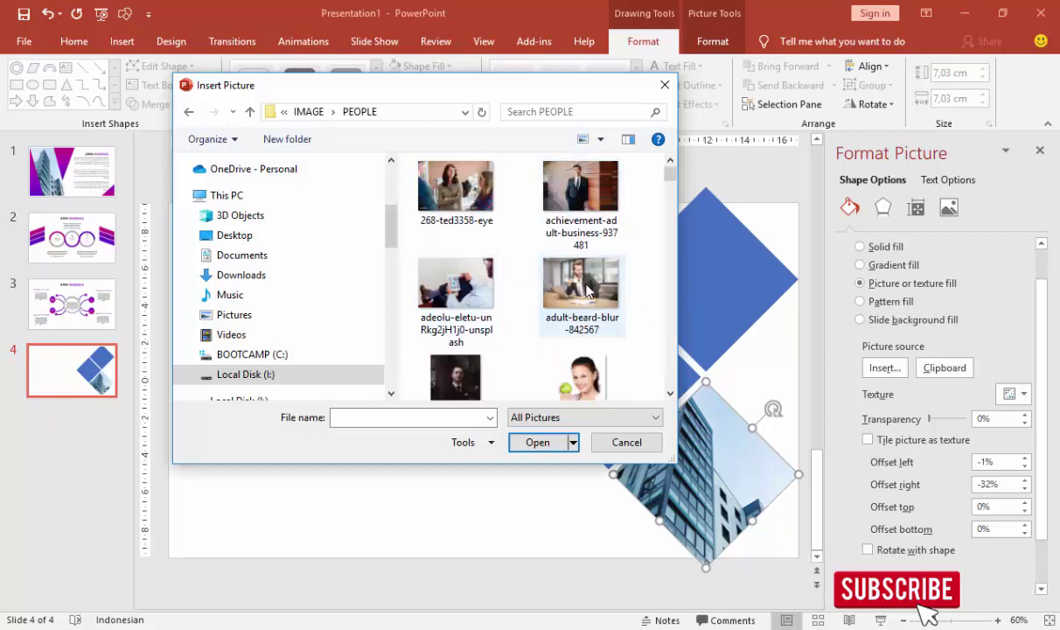
pyautogui.click(581, 289)
pyautogui.click(542, 442)
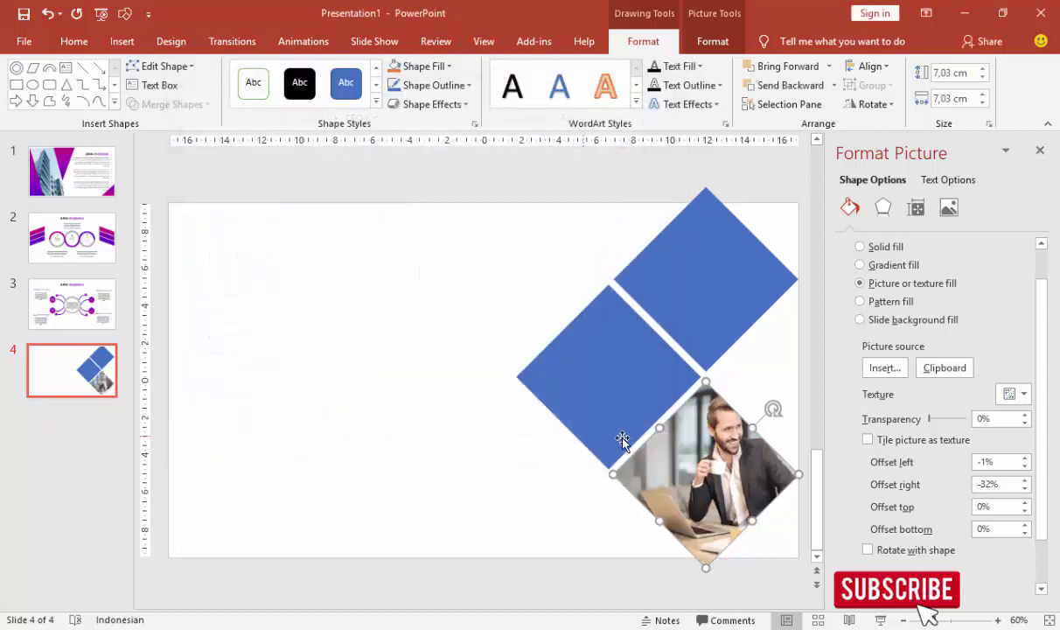
# Reposition the businessman photo with offsets of −17% right and −15% left.
pyautogui.click(1025, 480)
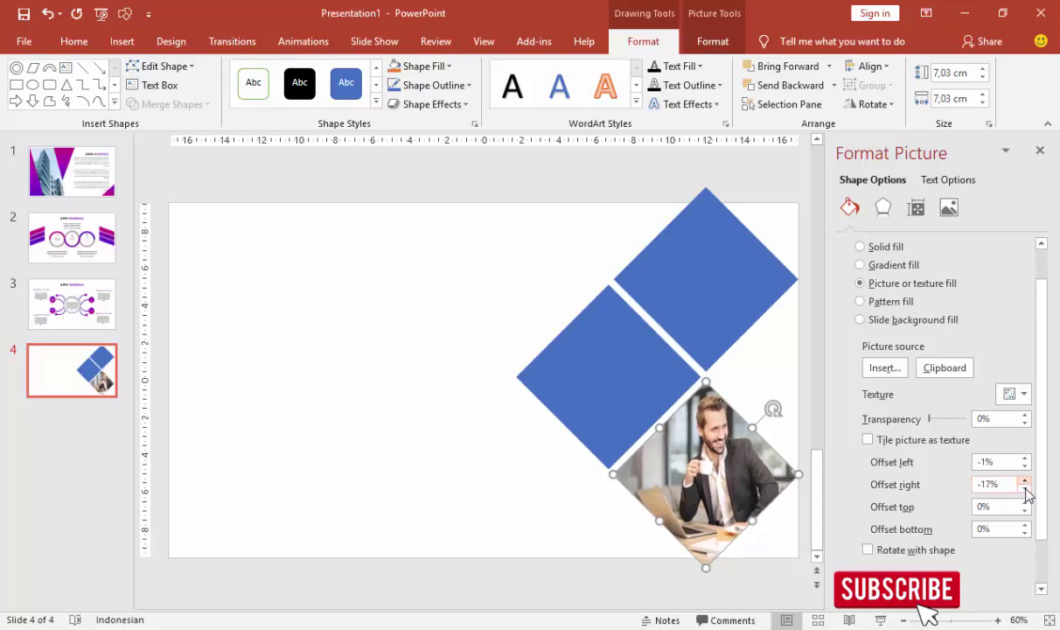
pyautogui.click(1026, 470)
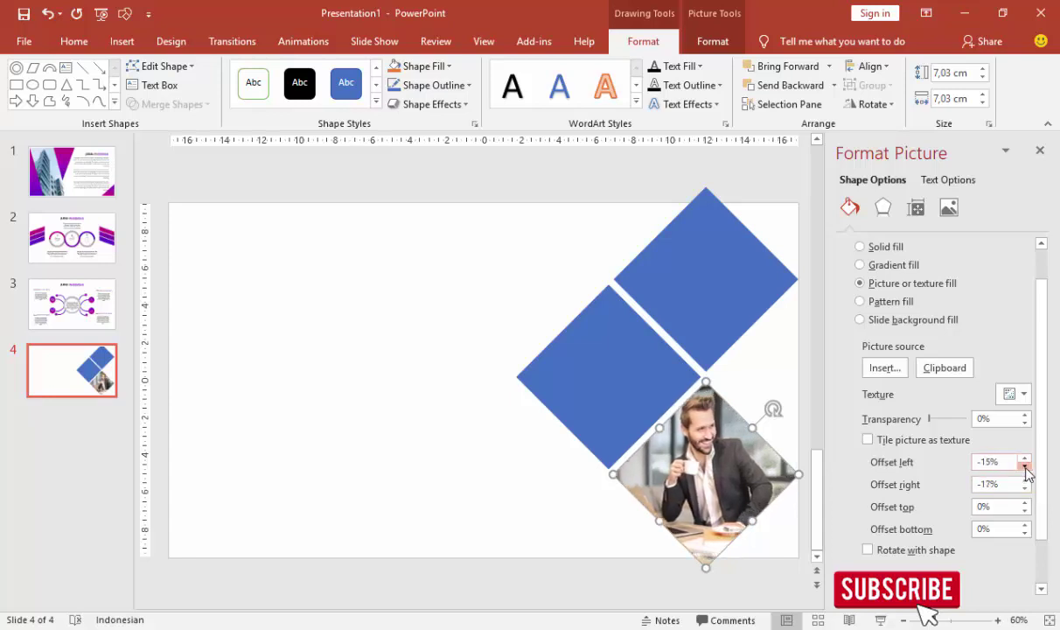
pyautogui.click(639, 392)
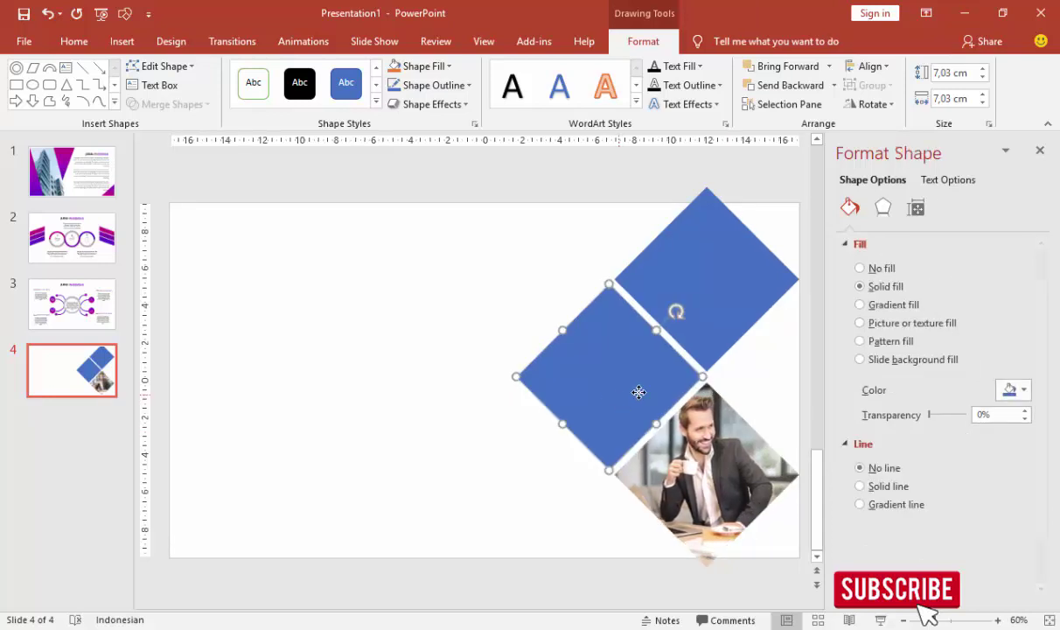
# Give the middle-left diamond a picture fill using the pexels-photo-712513 portrait.
pyautogui.click(895, 322)
pyautogui.click(884, 406)
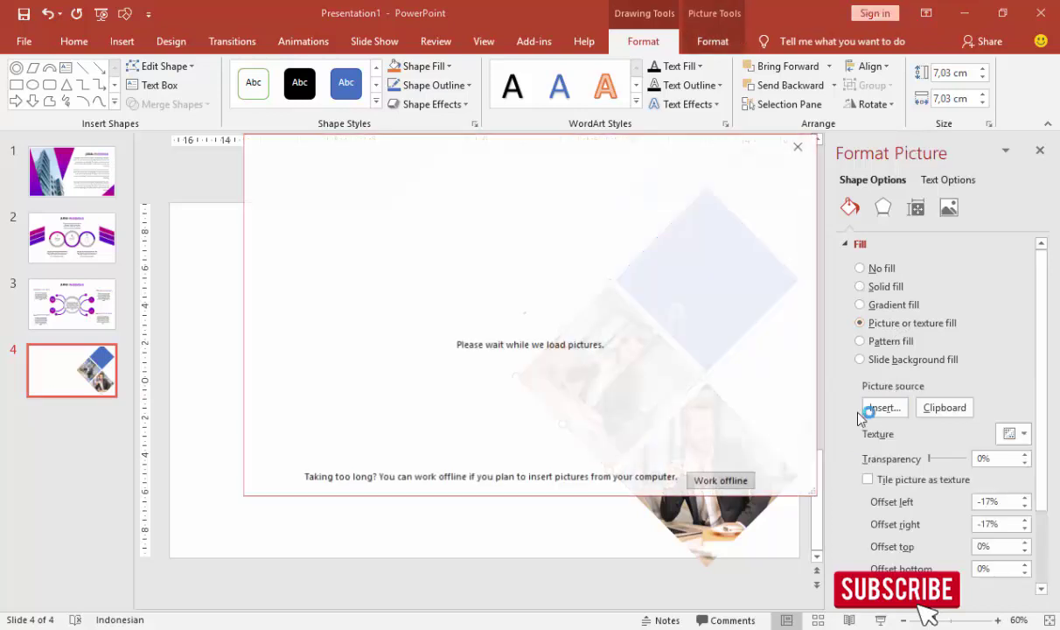
pyautogui.click(446, 237)
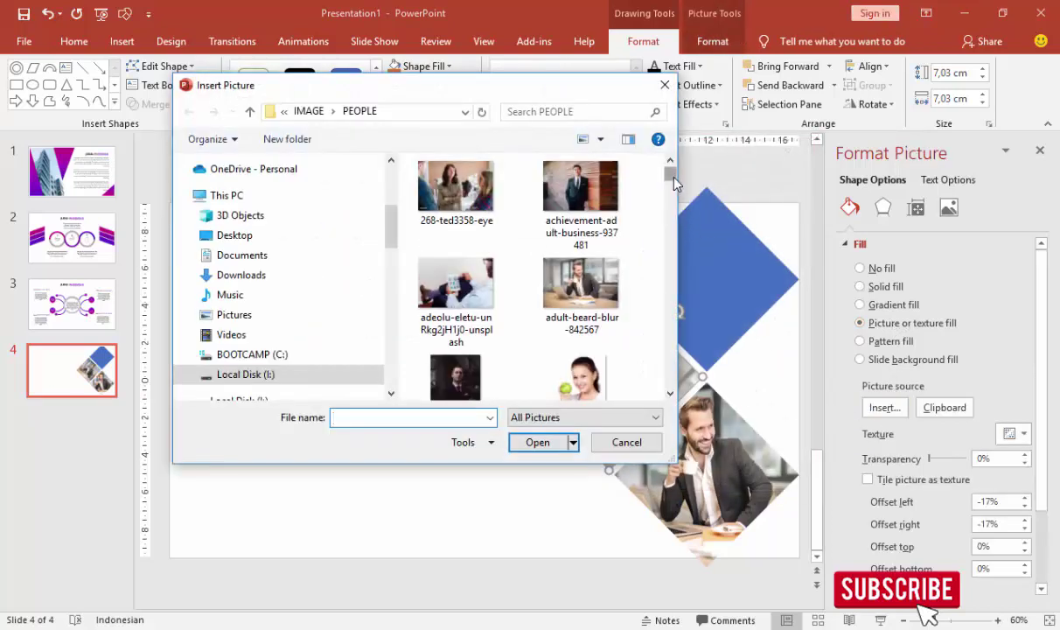
pyautogui.moveTo(670, 170); pyautogui.dragTo(670, 214)
pyautogui.scroll(-8, 637, 214)
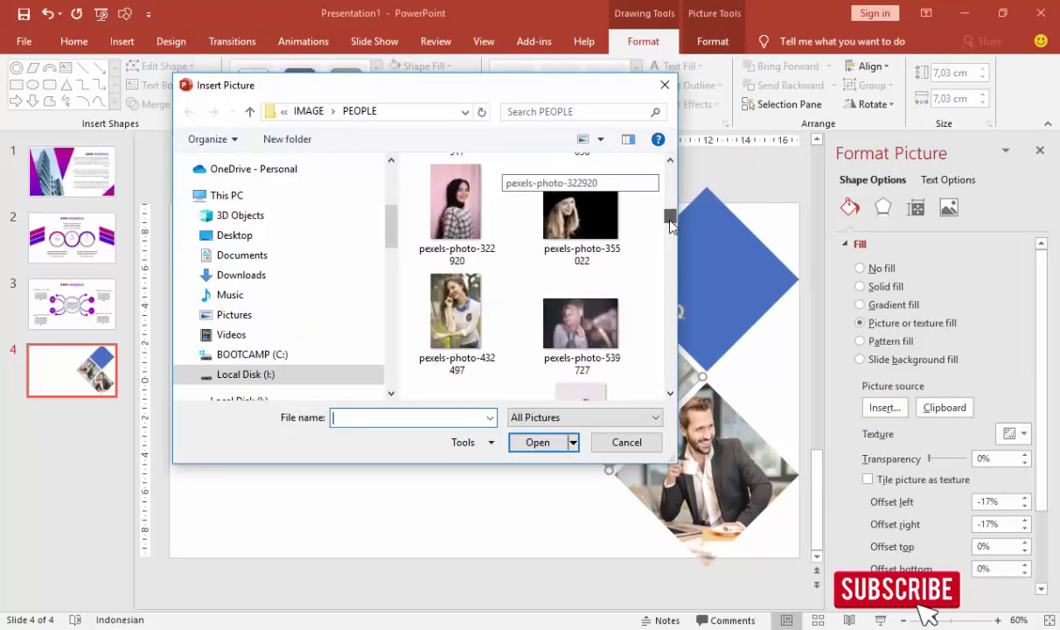
pyautogui.scroll(-1, 553, 276)
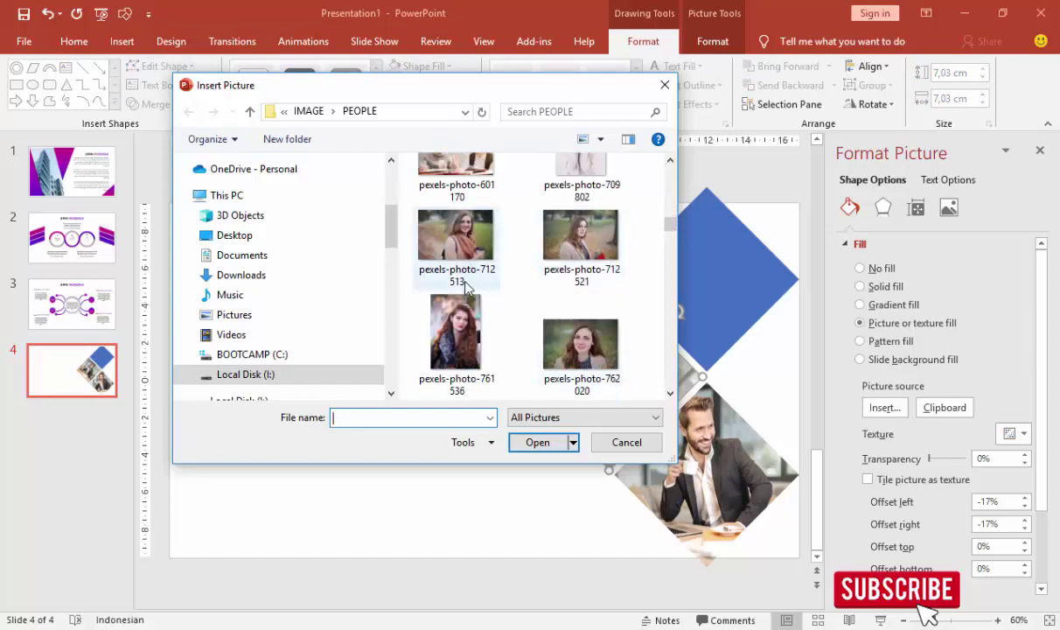
pyautogui.click(443, 247)
pyautogui.click(551, 443)
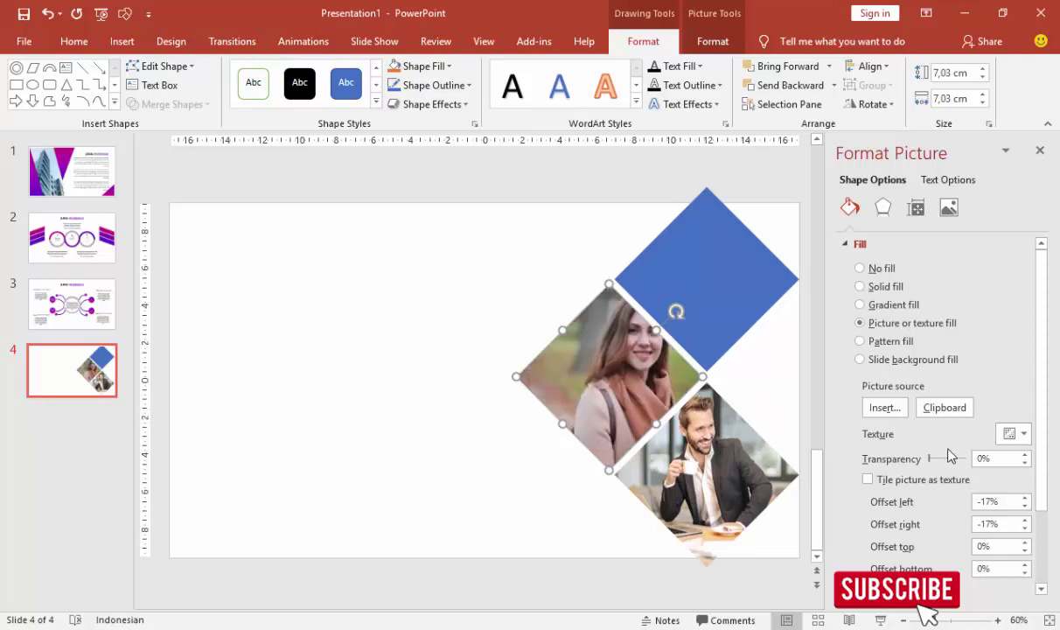
# Shift the woman's photo to a 0% right offset and a −31% left offset.
pyautogui.click(1023, 520)
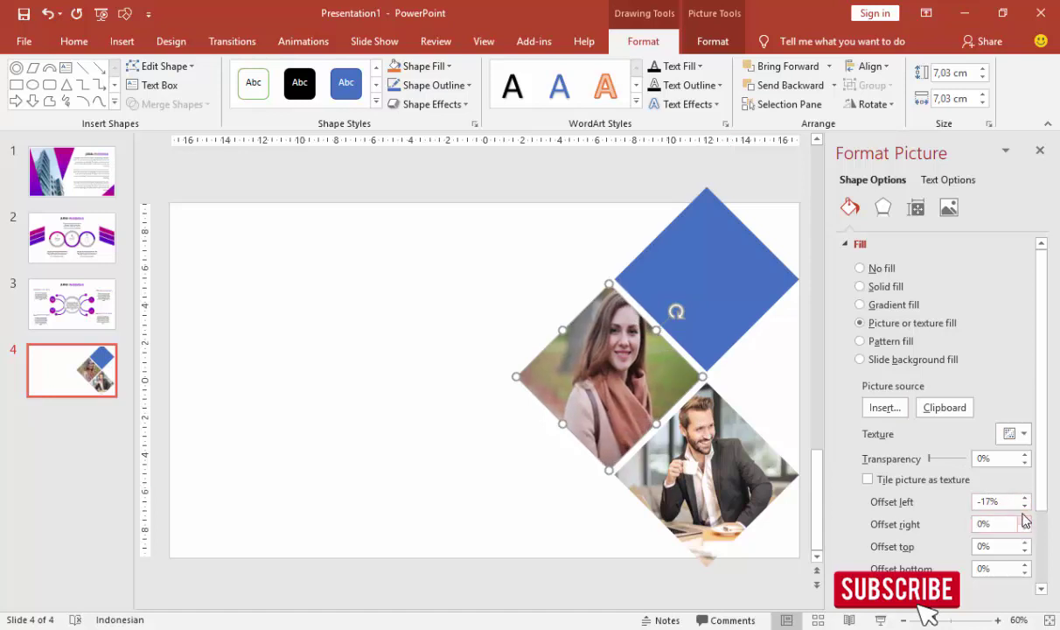
pyautogui.click(1024, 507)
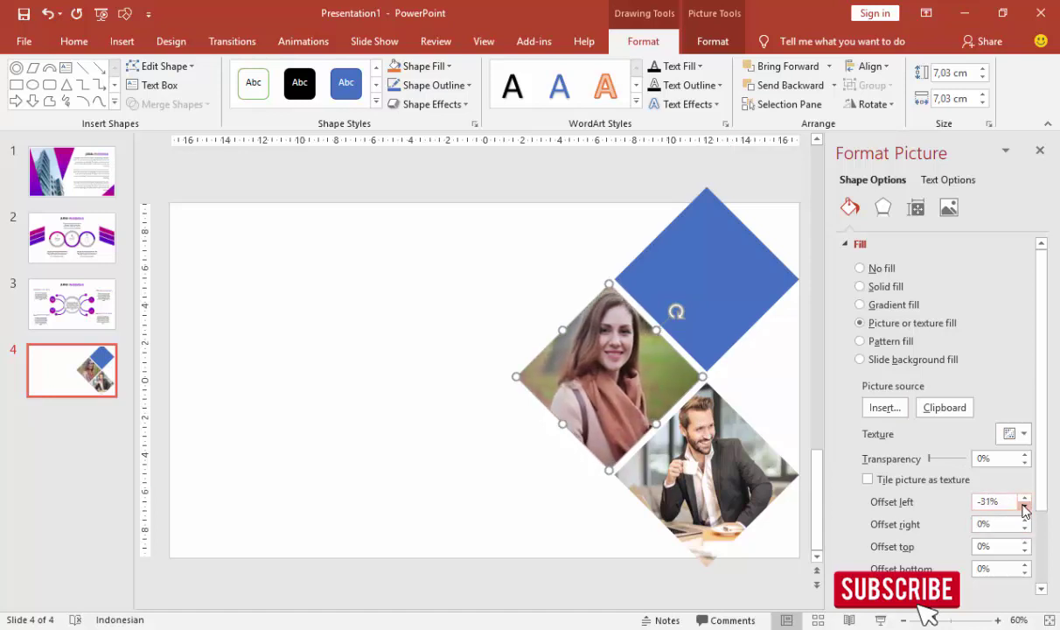
pyautogui.click(516, 260)
# Give the top blue diamond a picture fill using brooke-cagle-195777-unsplash.
pyautogui.click(752, 301)
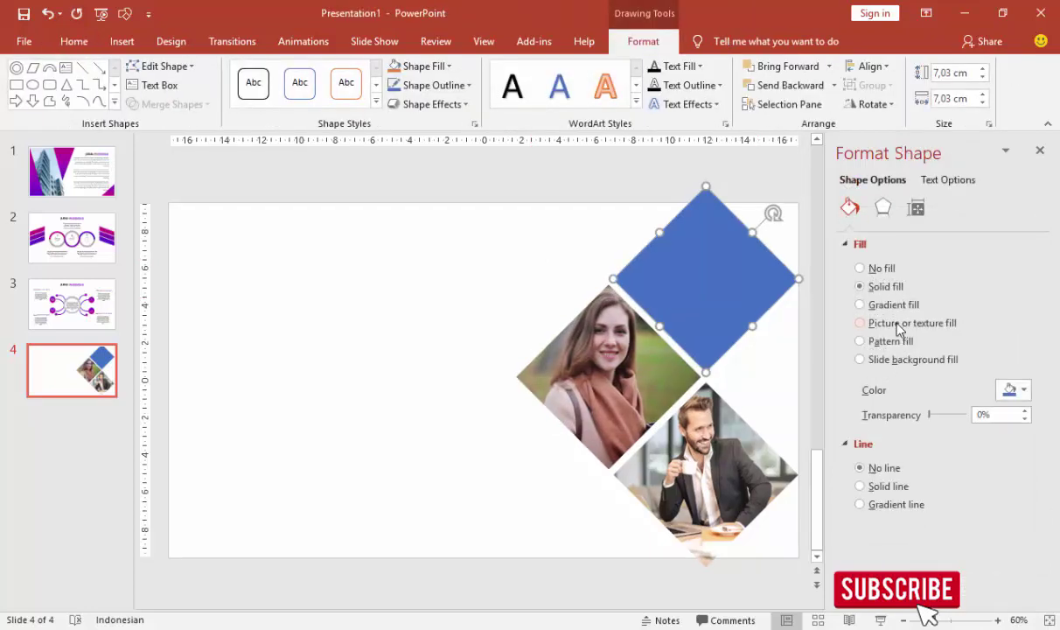
pyautogui.click(900, 326)
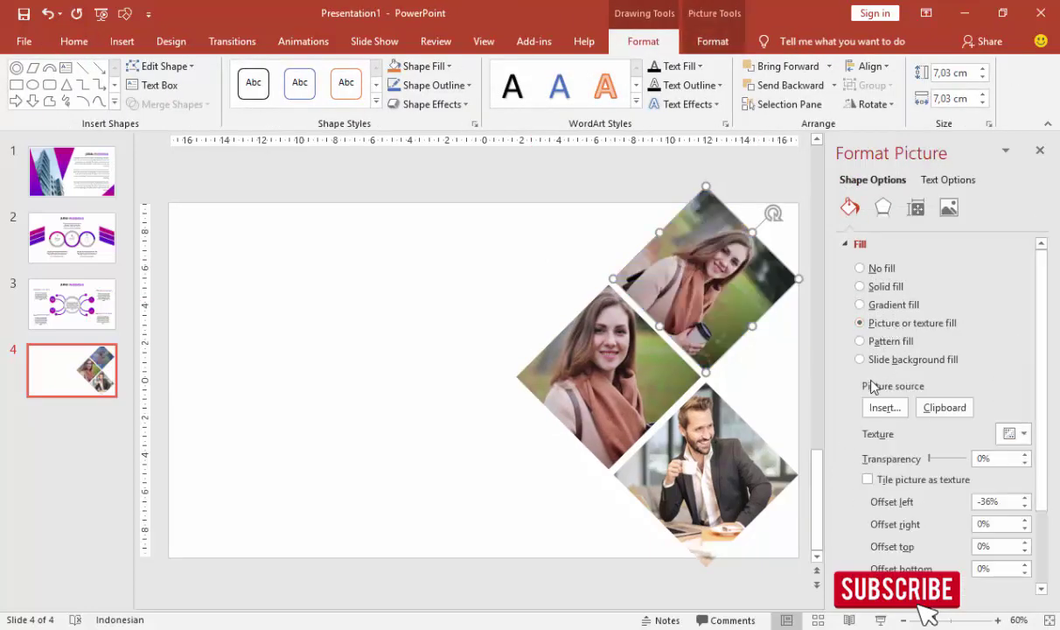
pyautogui.click(879, 407)
pyautogui.click(433, 220)
pyautogui.scroll(-5, 569, 324)
pyautogui.scroll(-3, 569, 323)
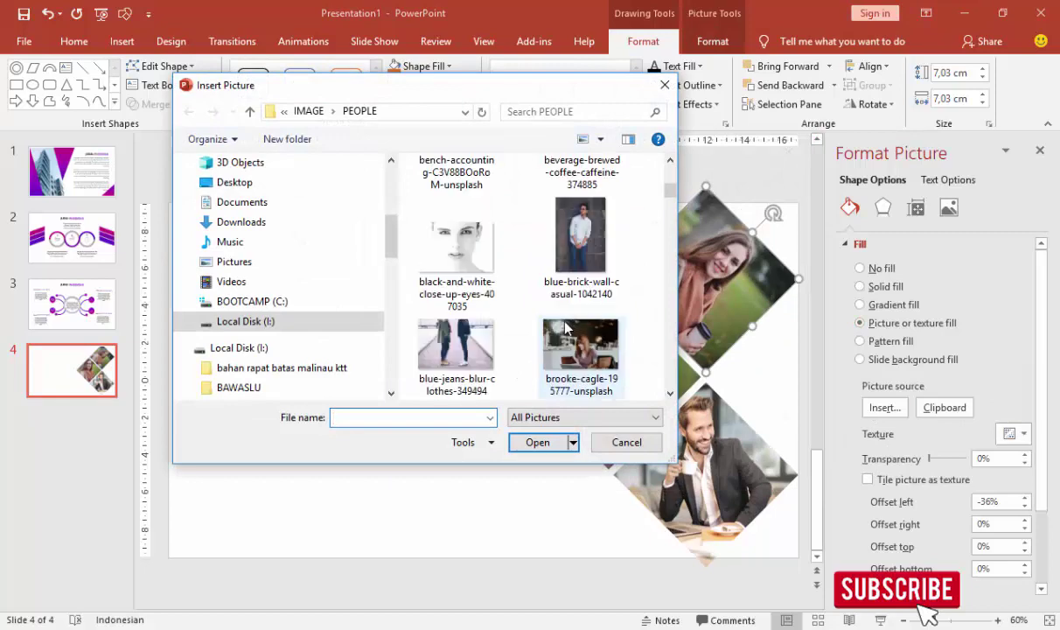
pyautogui.click(456, 346)
pyautogui.click(560, 346)
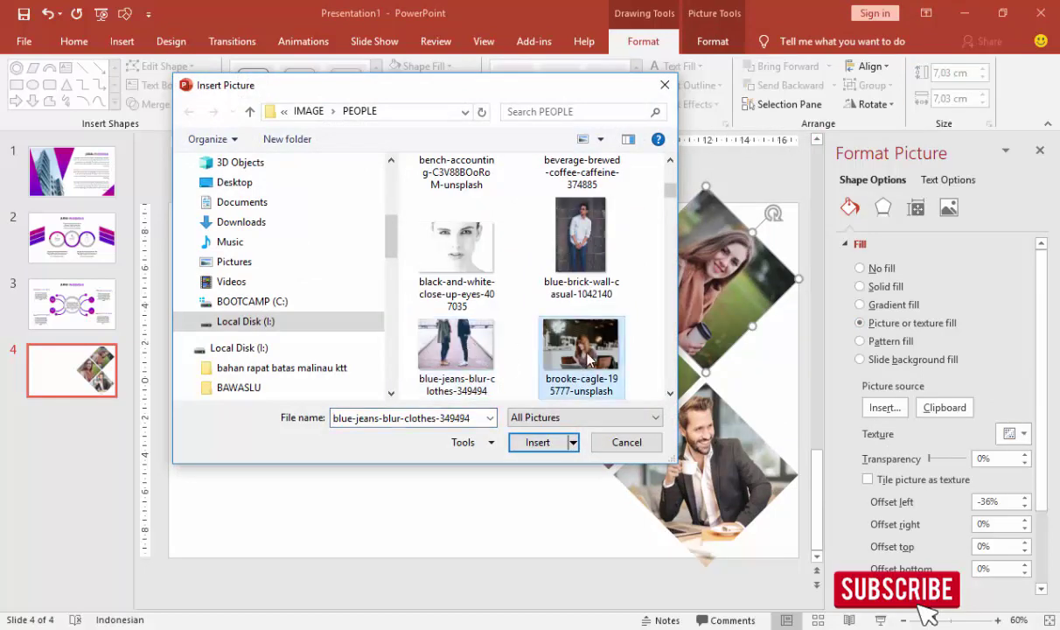
pyautogui.click(551, 447)
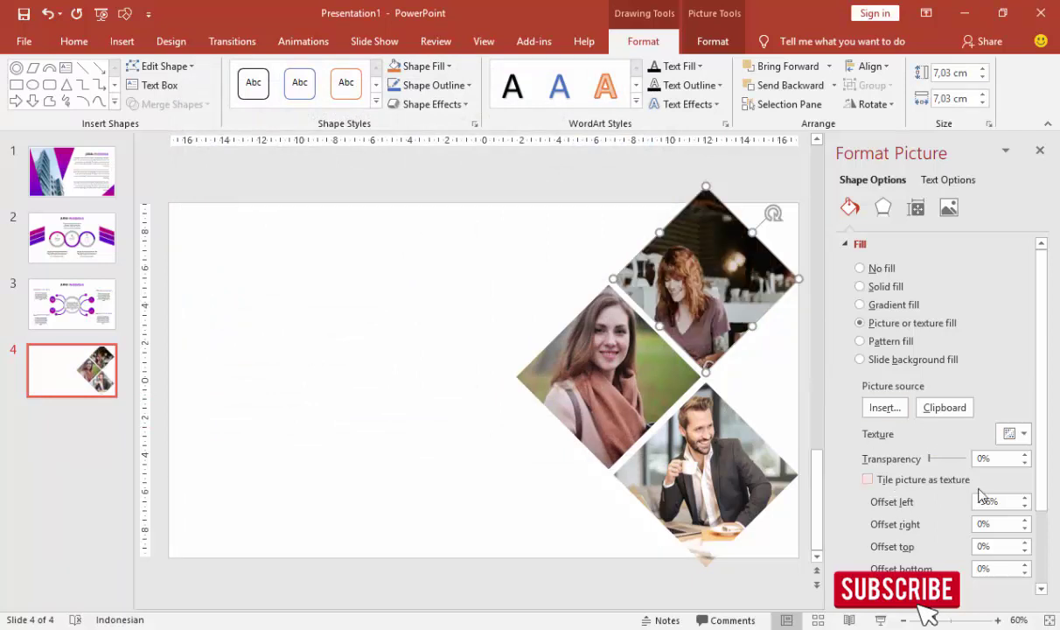
# Reposition the café photo with offsets of −23% left and −14% right.
pyautogui.click(1026, 497)
pyautogui.click(1026, 498)
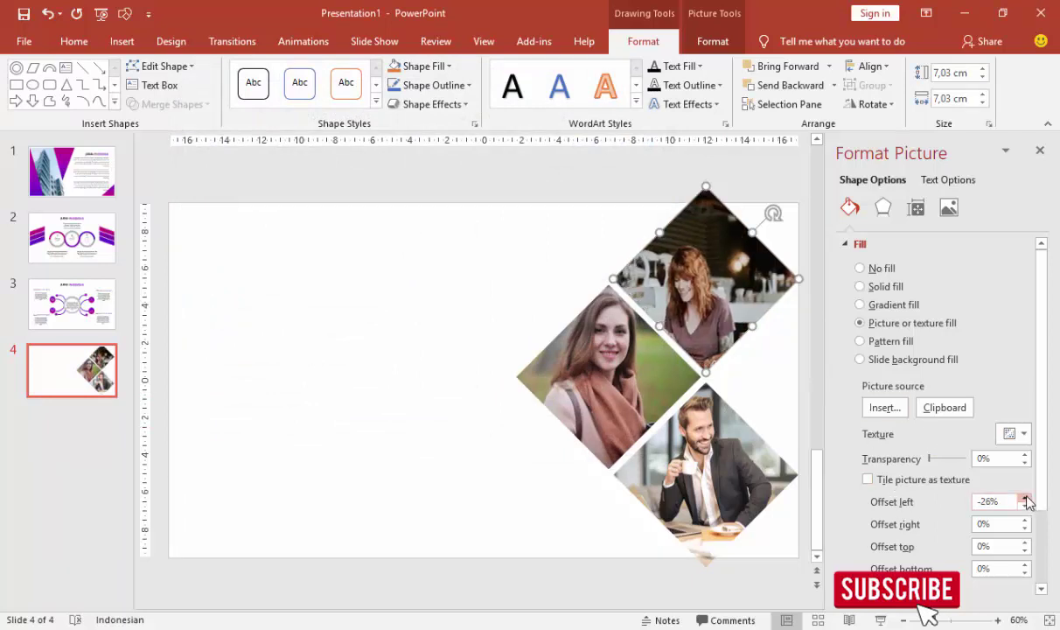
pyautogui.click(1025, 498)
pyautogui.click(1025, 529)
pyautogui.click(1026, 528)
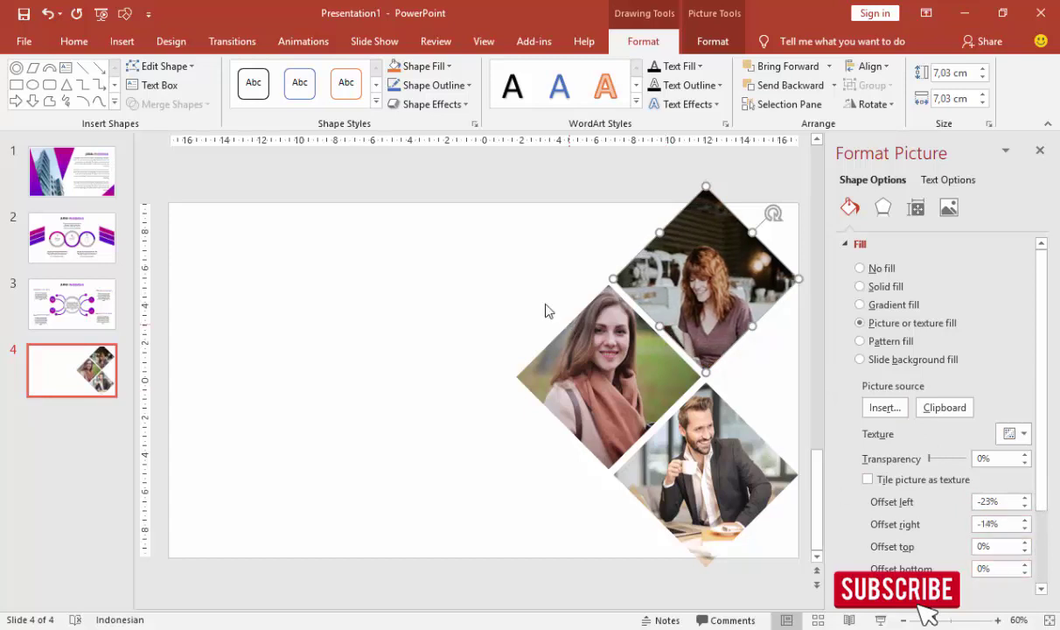
pyautogui.click(463, 258)
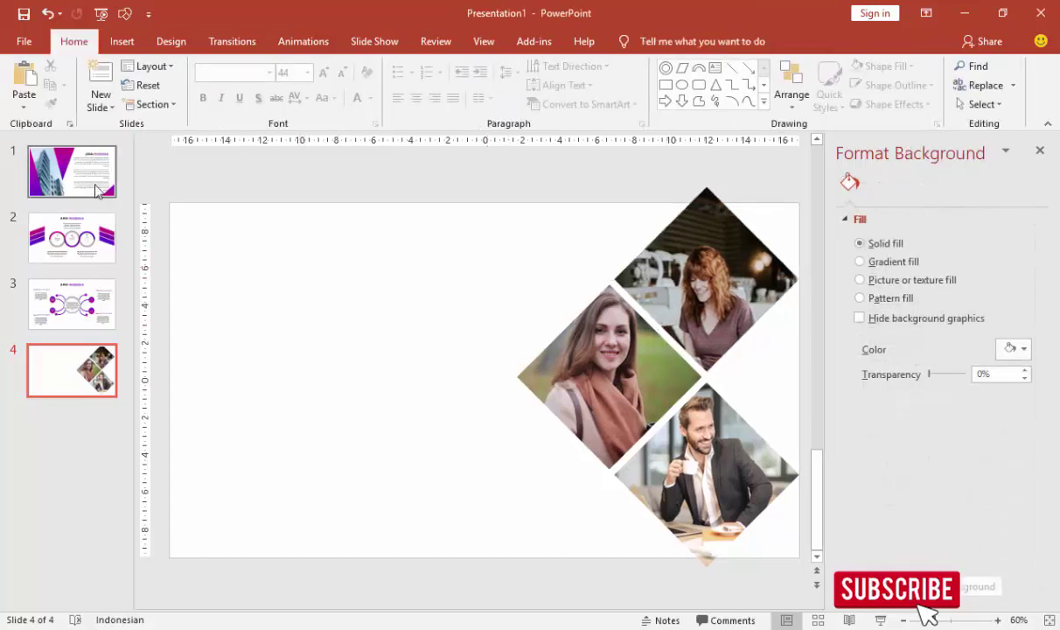
# Bring slide 1's purple gradient triangle onto slide 4 and size it into the bottom-right corner.
pyautogui.click(72, 172)
pyautogui.click(757, 544)
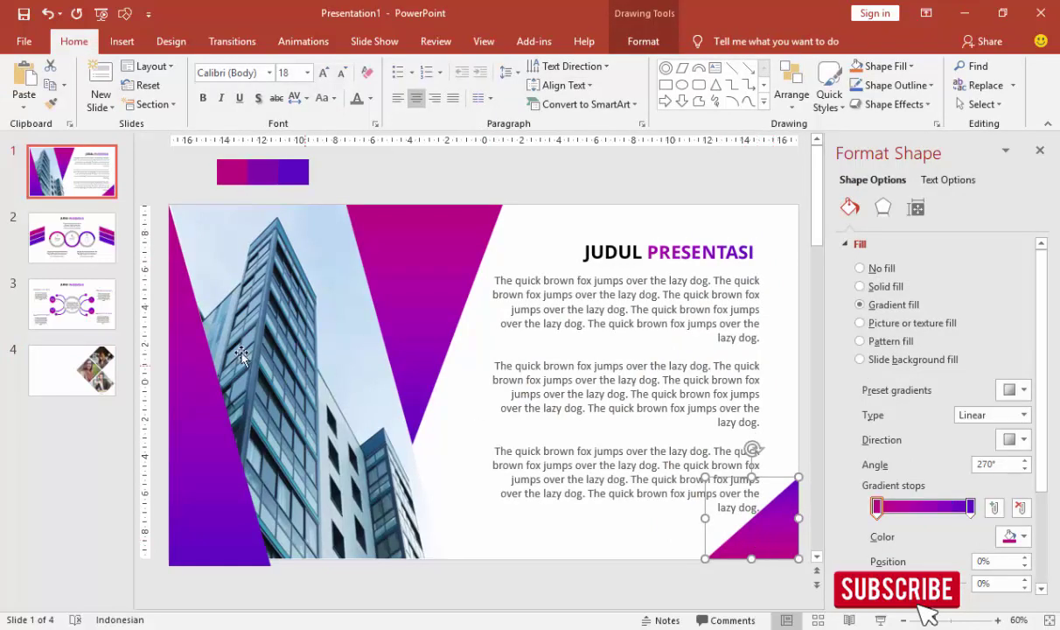
pyautogui.click(83, 366)
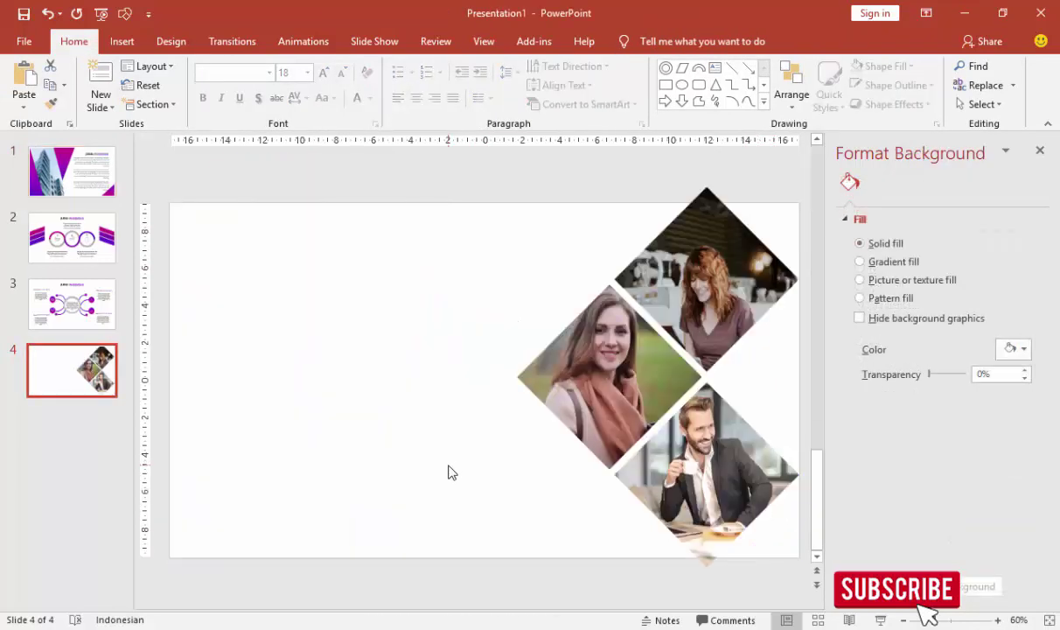
pyautogui.hotkey('ctrl', 'v')
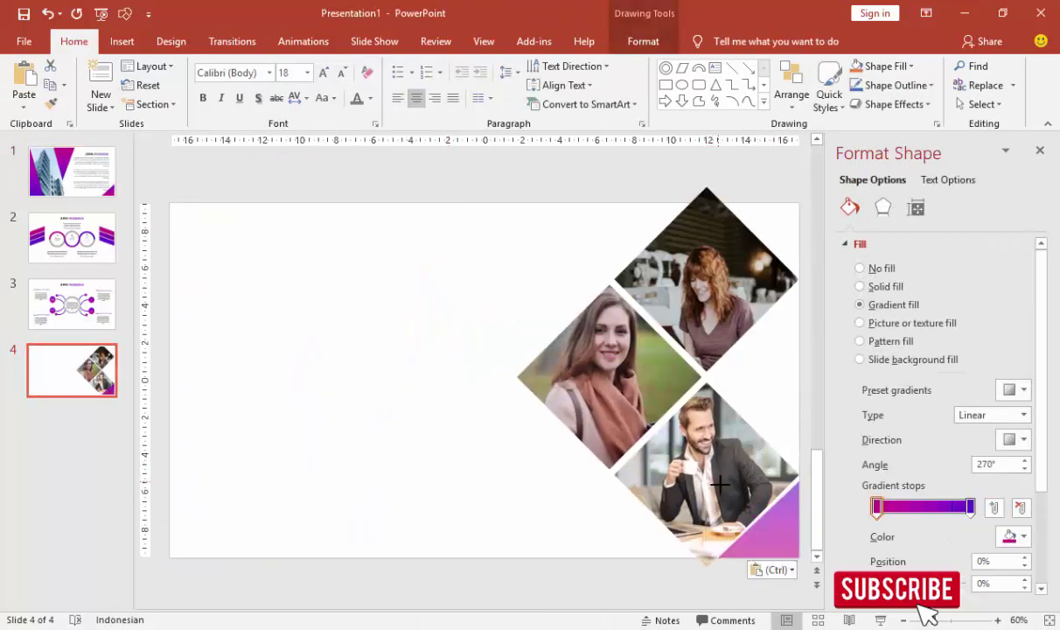
pyautogui.moveTo(733, 499); pyautogui.dragTo(798, 557)
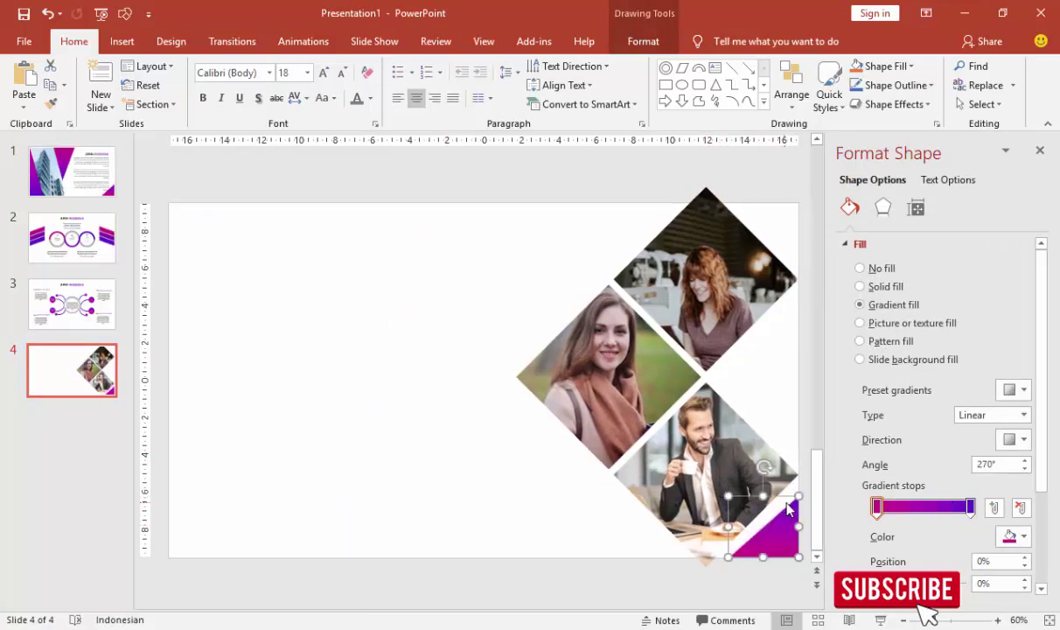
pyautogui.moveTo(734, 500); pyautogui.dragTo(757, 486)
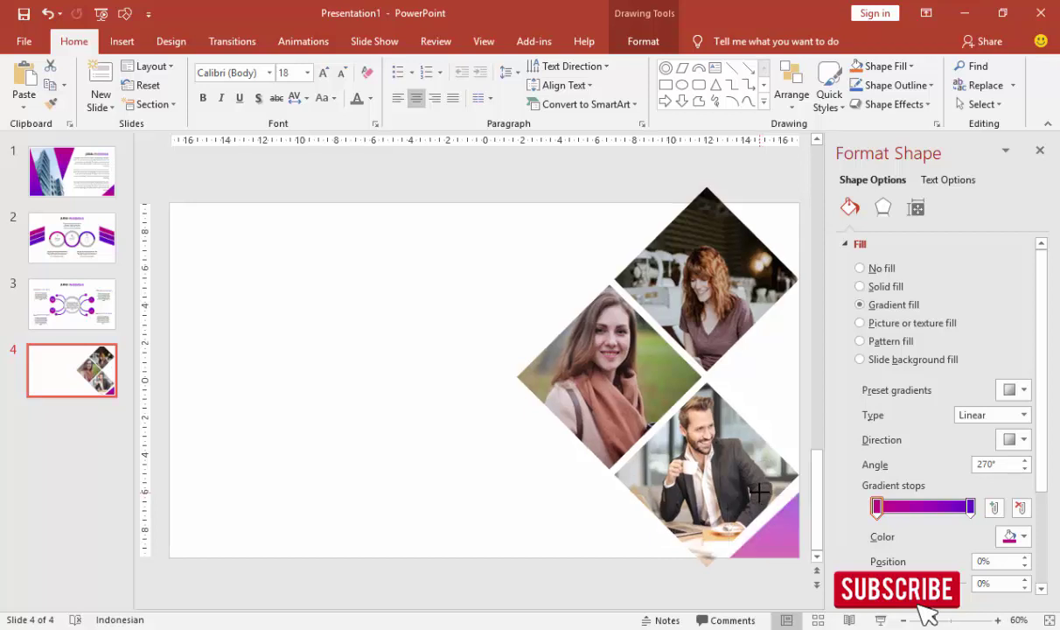
pyautogui.click(414, 414)
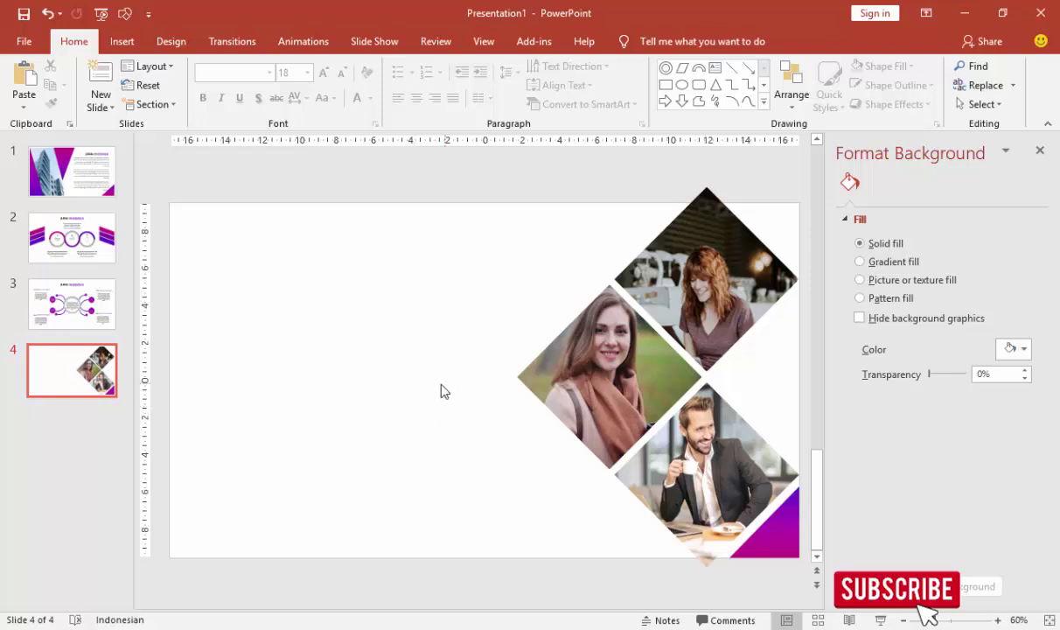
pyautogui.scroll(-3, 442, 391)
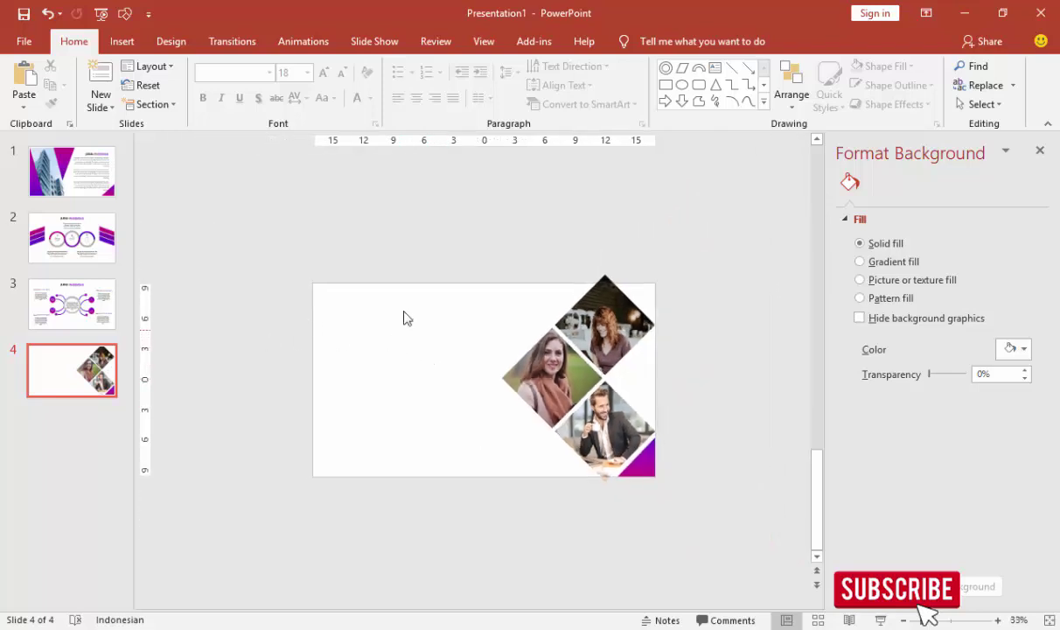
# Draw a thin rectangle with a purple gradient fill and rotate it into a diagonal bar.
pyautogui.click(122, 41)
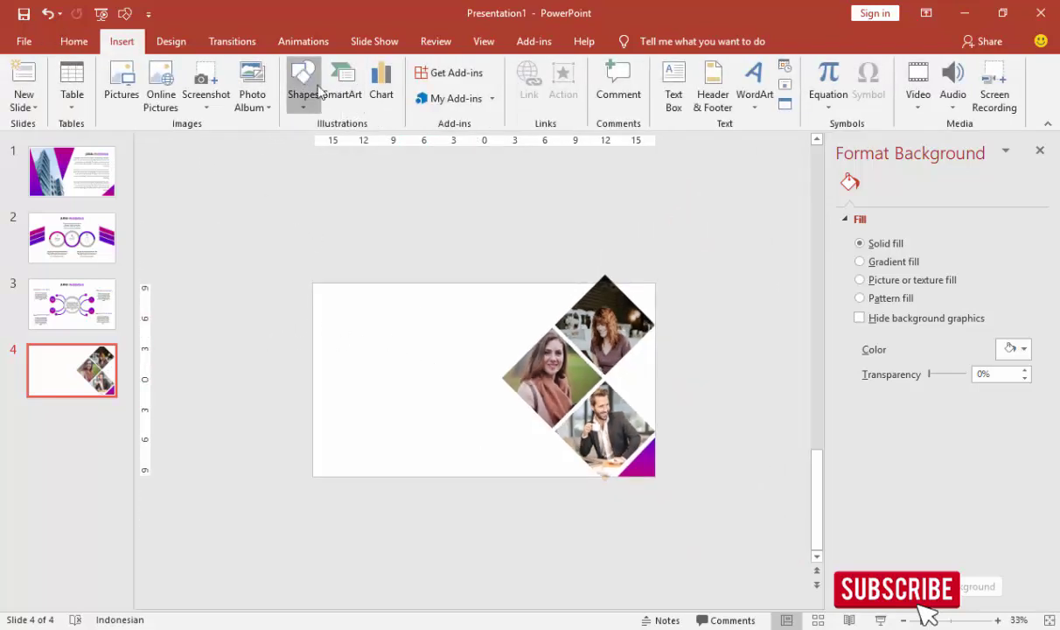
pyautogui.click(303, 86)
pyautogui.click(388, 143)
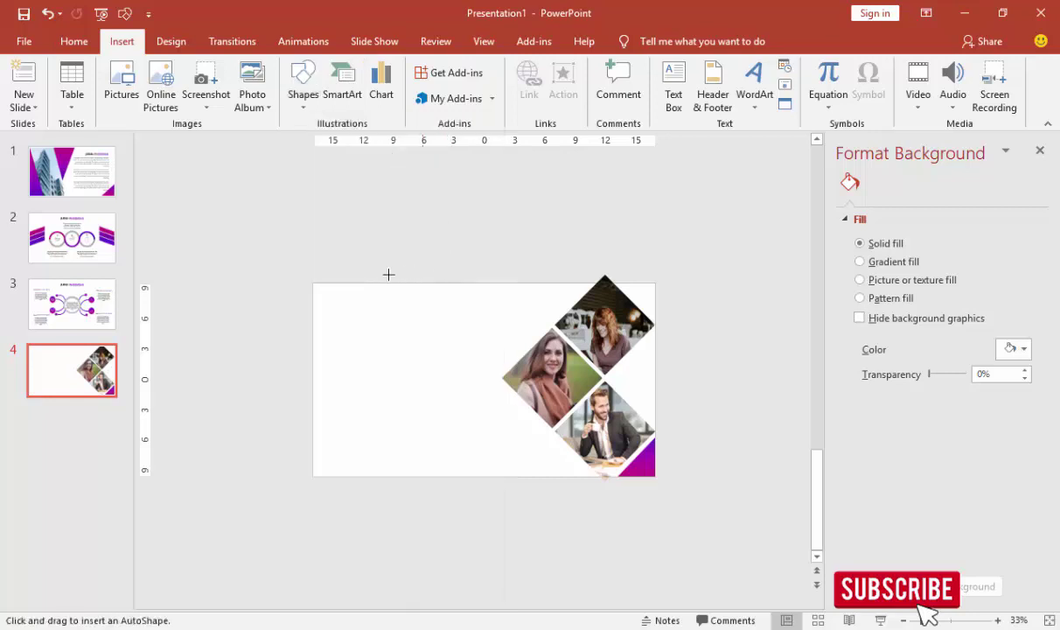
pyautogui.moveTo(369, 246); pyautogui.dragTo(375, 309)
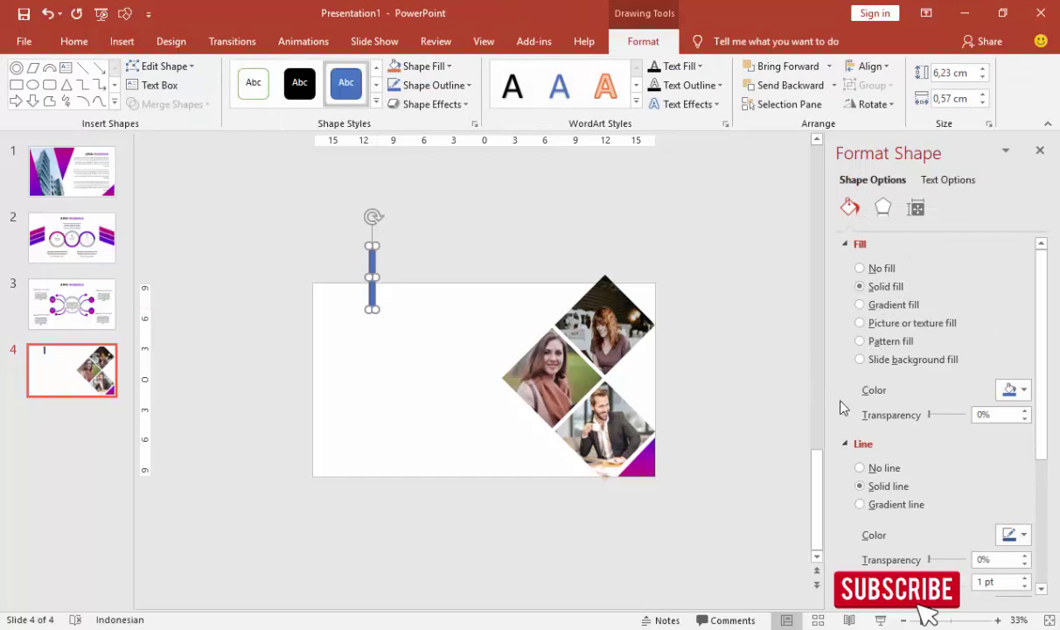
pyautogui.click(879, 305)
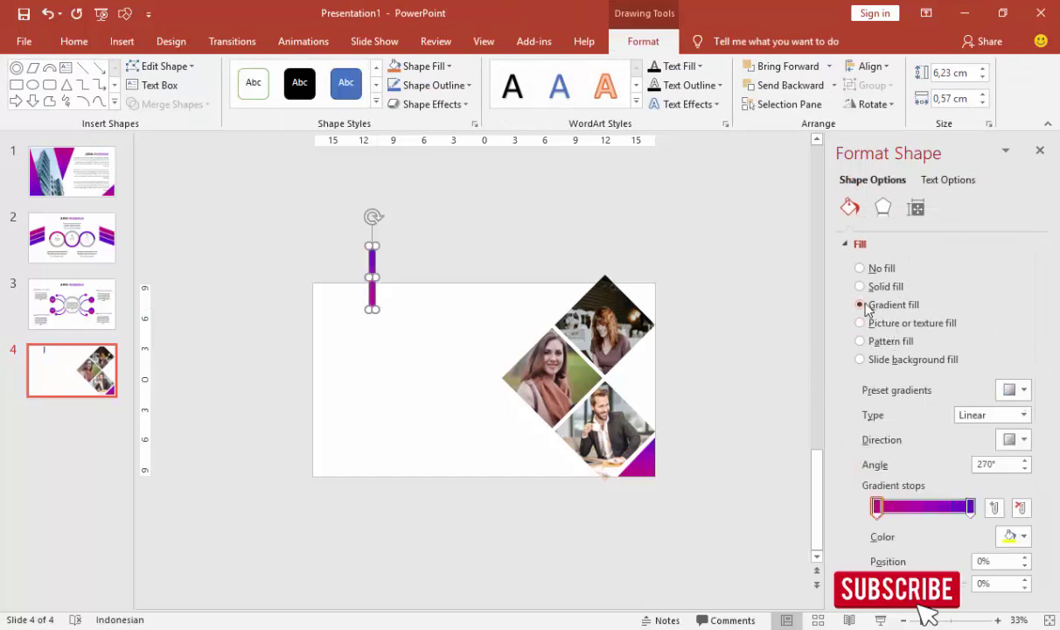
pyautogui.click(393, 254)
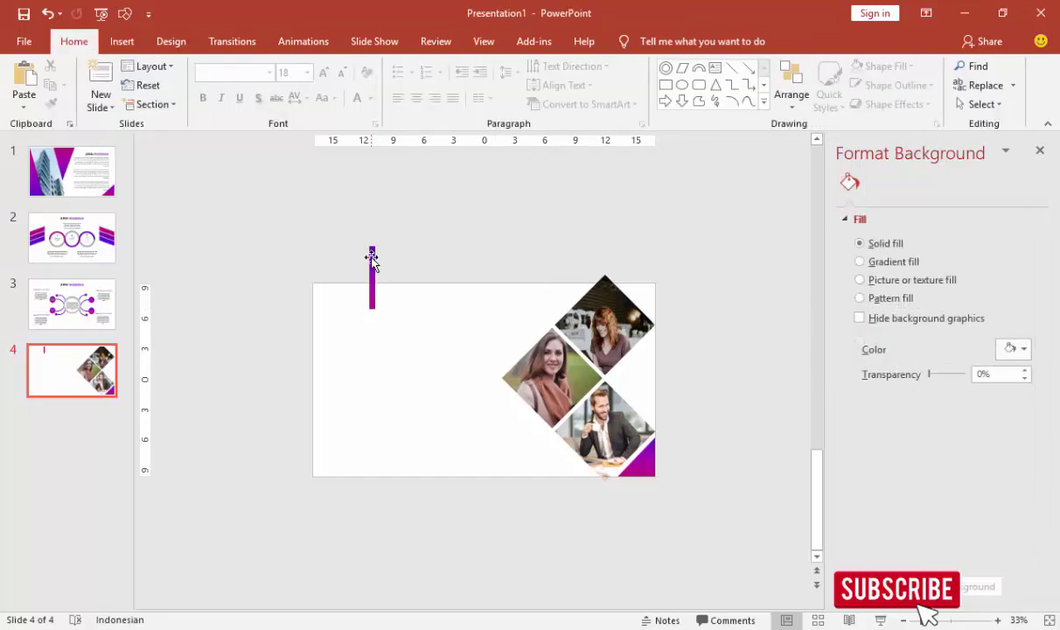
pyautogui.click(372, 258)
pyautogui.moveTo(378, 217); pyautogui.dragTo(416, 234)
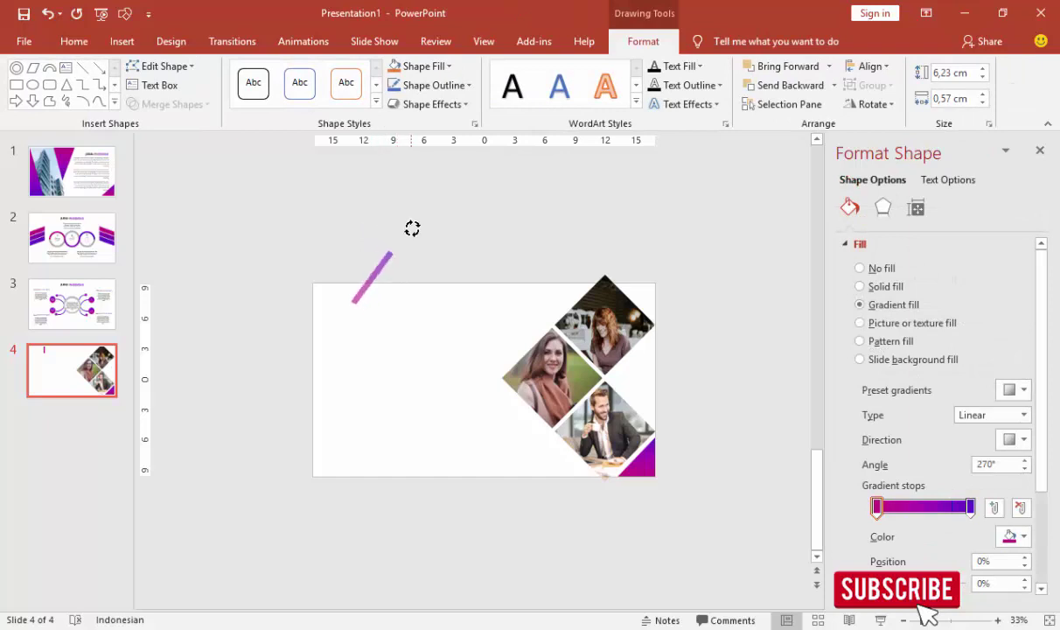
pyautogui.moveTo(392, 271)
pyautogui.mouseDown()
pyautogui.moveTo(380, 280)
pyautogui.moveTo(328, 450)
pyautogui.mouseUp()
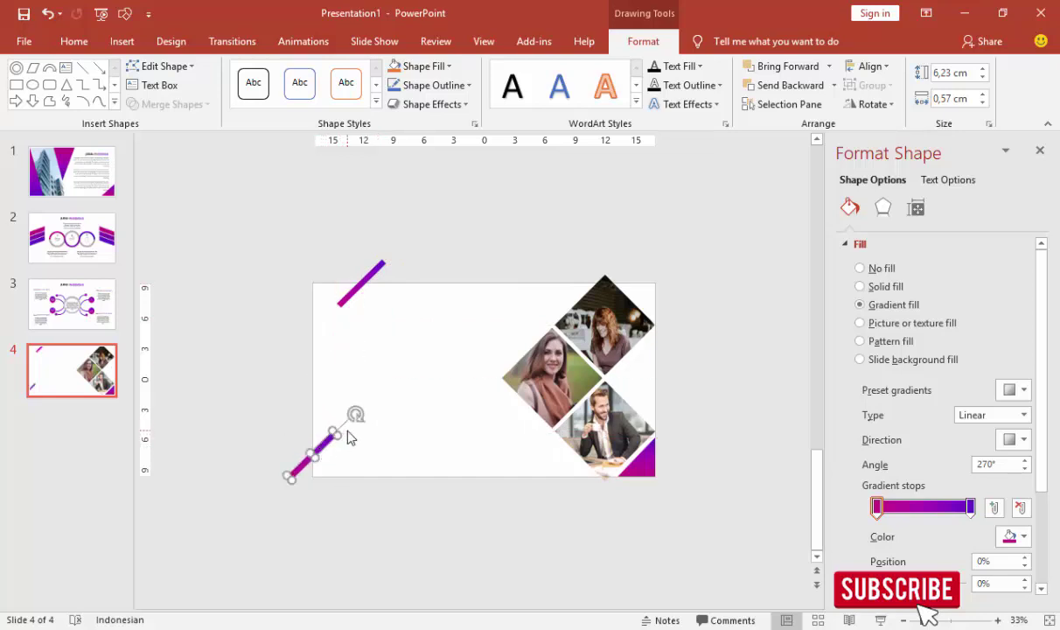
# Duplicate the diagonal bar onto the lower-left edge and the upper-left area of the slide.
pyautogui.hotkey('ctrl', 'd')
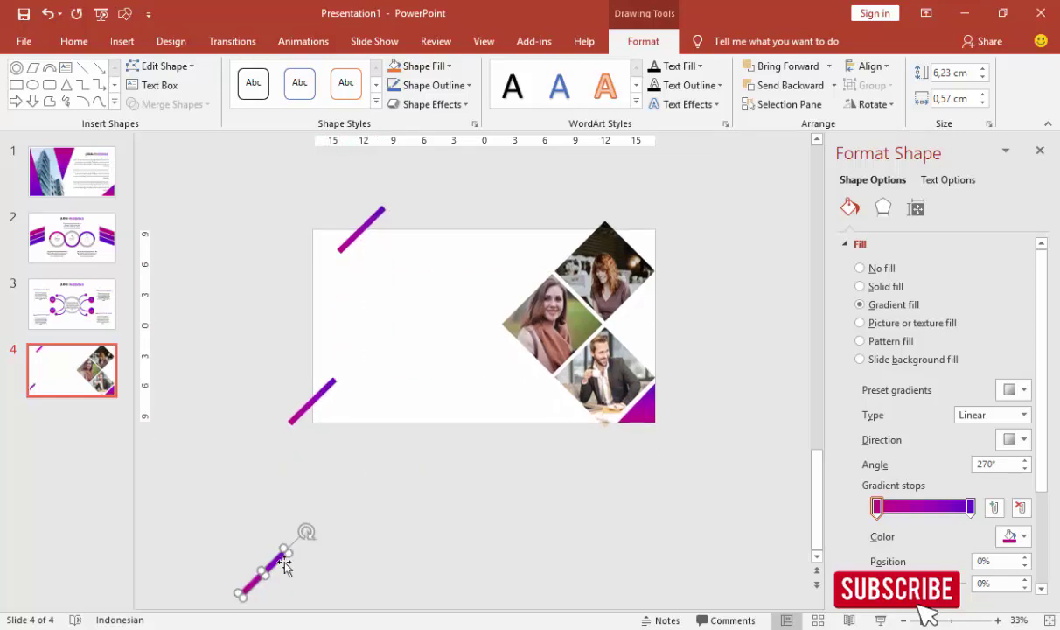
pyautogui.moveTo(278, 556)
pyautogui.mouseDown()
pyautogui.moveTo(521, 428)
pyautogui.moveTo(523, 481)
pyautogui.moveTo(498, 501)
pyautogui.mouseUp()
pyautogui.scroll(4, 525, 420)
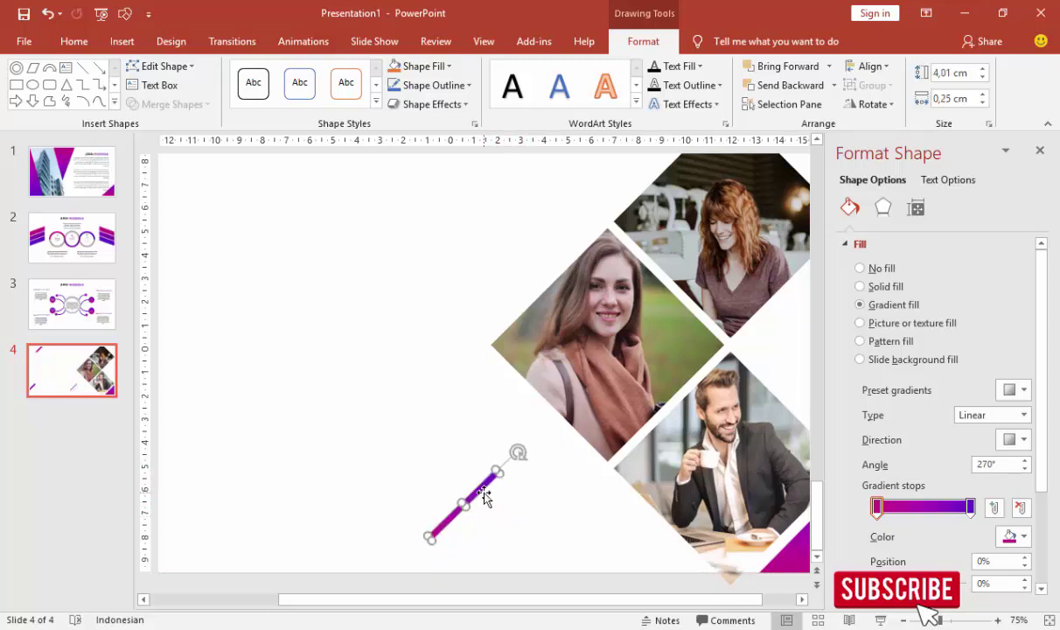
pyautogui.hotkey('ctrl', 'd')
pyautogui.moveTo(483, 496); pyautogui.dragTo(398, 219)
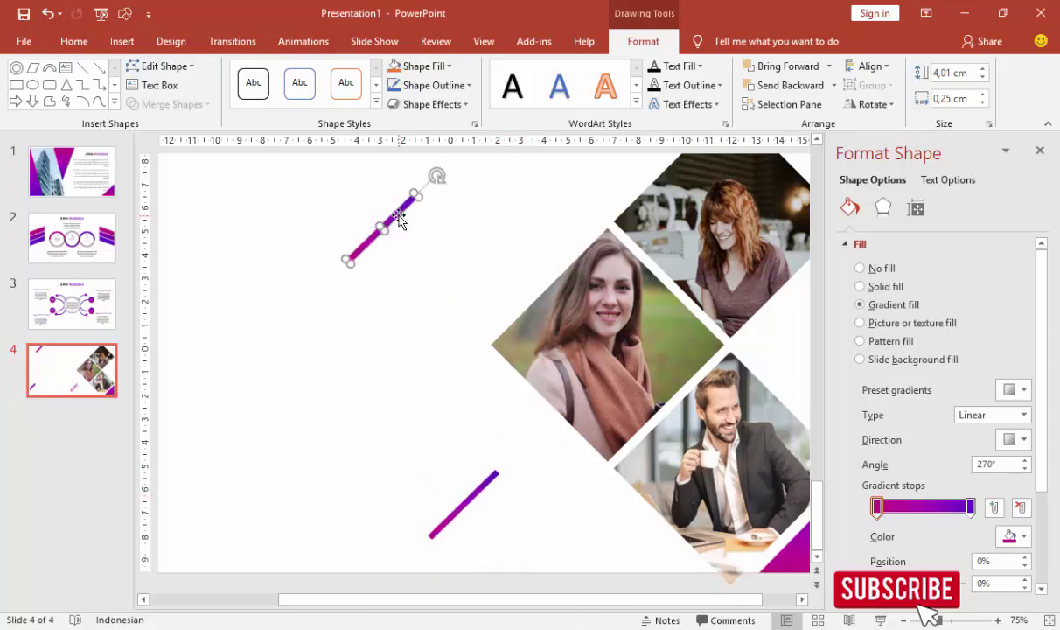
pyautogui.scroll(-2, 446, 262)
pyautogui.moveTo(433, 287)
pyautogui.mouseDown()
pyautogui.moveTo(525, 227)
pyautogui.moveTo(556, 234)
pyautogui.mouseUp()
pyautogui.moveTo(516, 276); pyautogui.dragTo(491, 294)
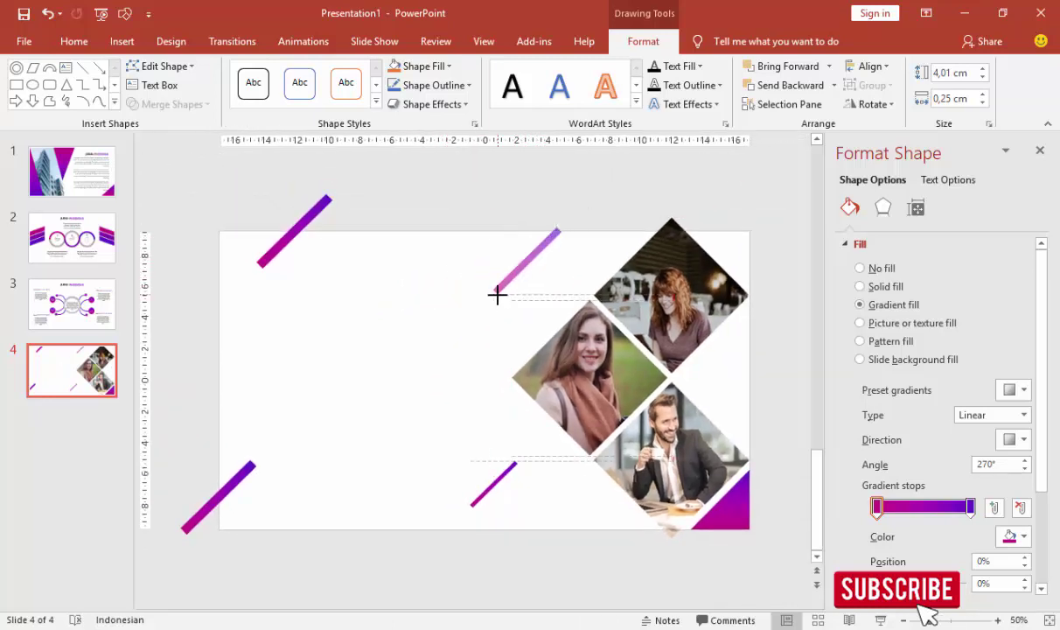
pyautogui.moveTo(293, 231); pyautogui.dragTo(293, 237)
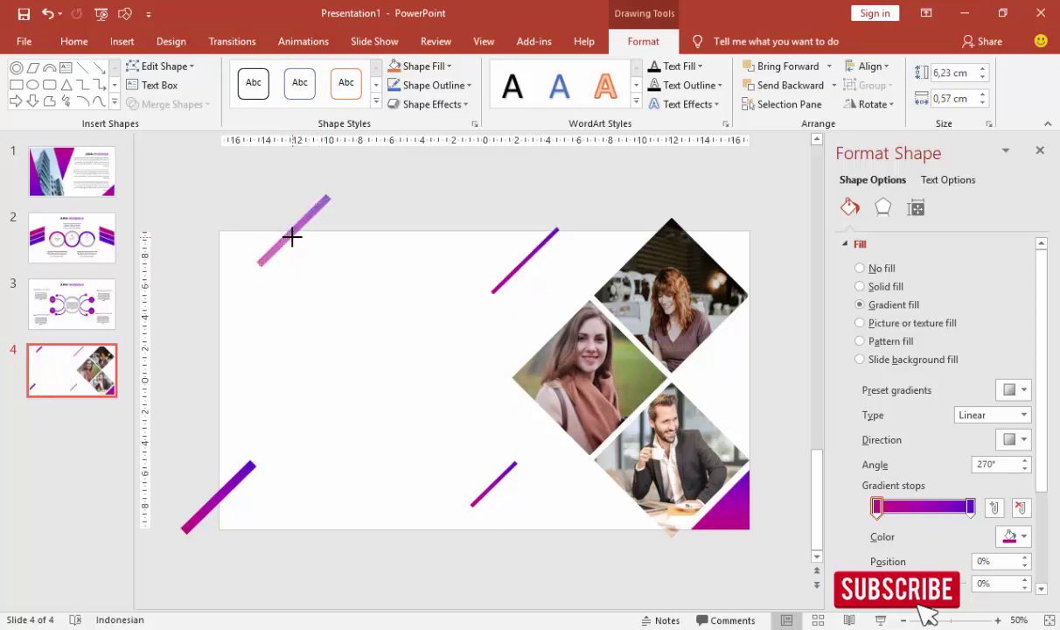
# Reduce the lower-left purple bar's height from 0,46 cm to 0,36 cm.
pyautogui.click(238, 479)
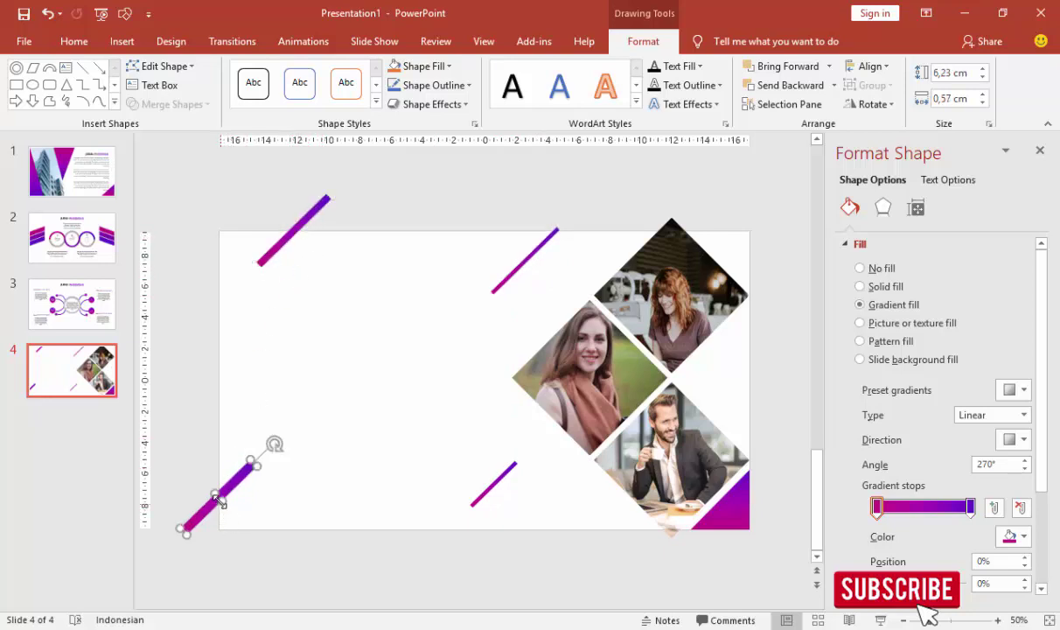
pyautogui.moveTo(218, 500); pyautogui.dragTo(218, 503)
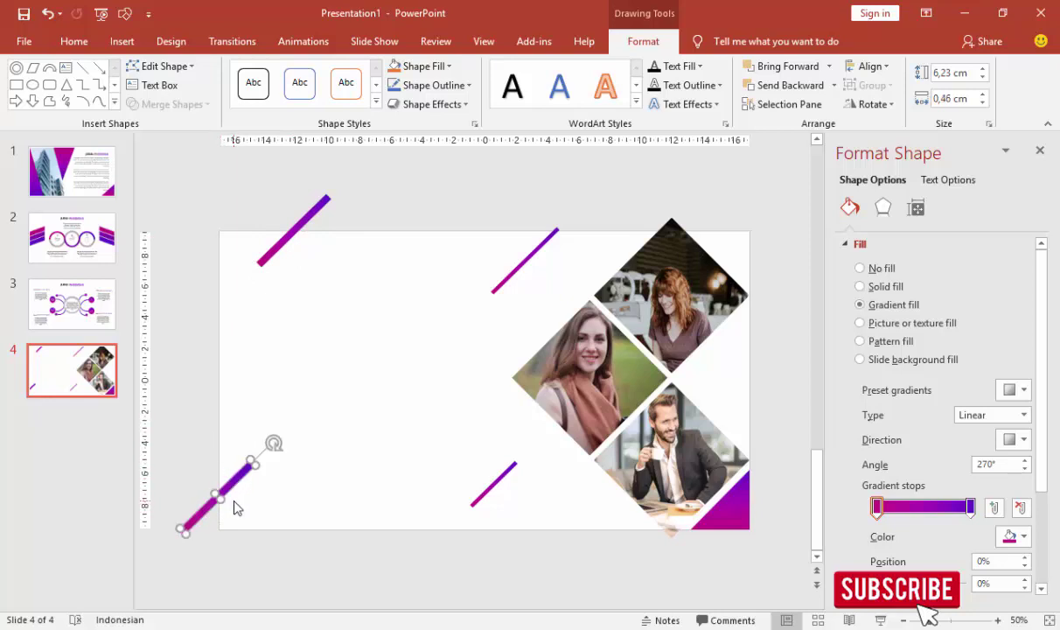
pyautogui.scroll(3, 236, 507)
pyautogui.moveTo(227, 524); pyautogui.dragTo(220, 517)
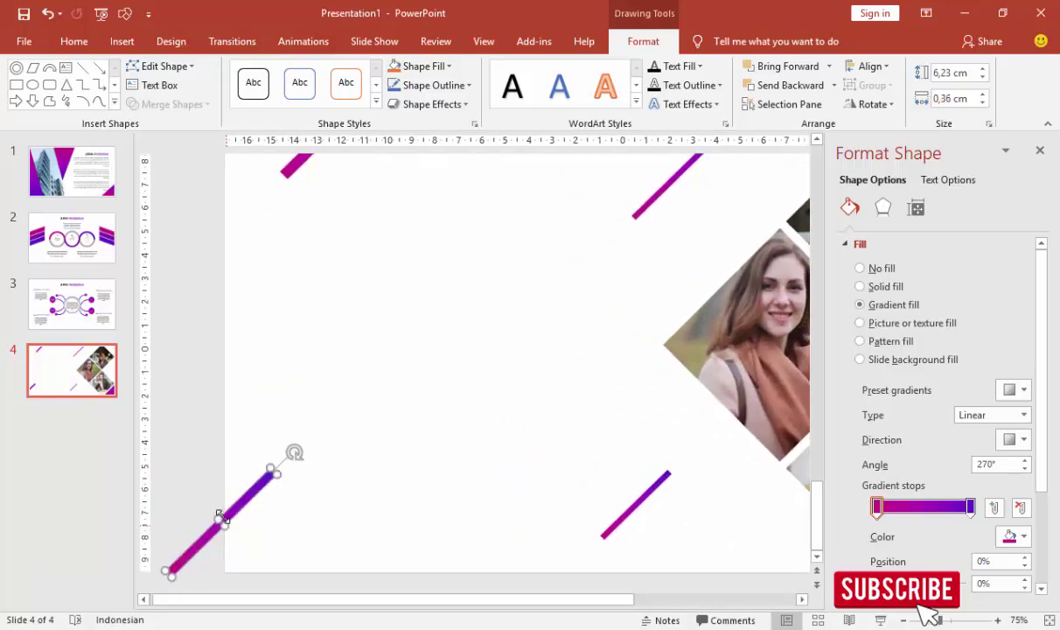
pyautogui.scroll(-2, 306, 301)
pyautogui.click(341, 304)
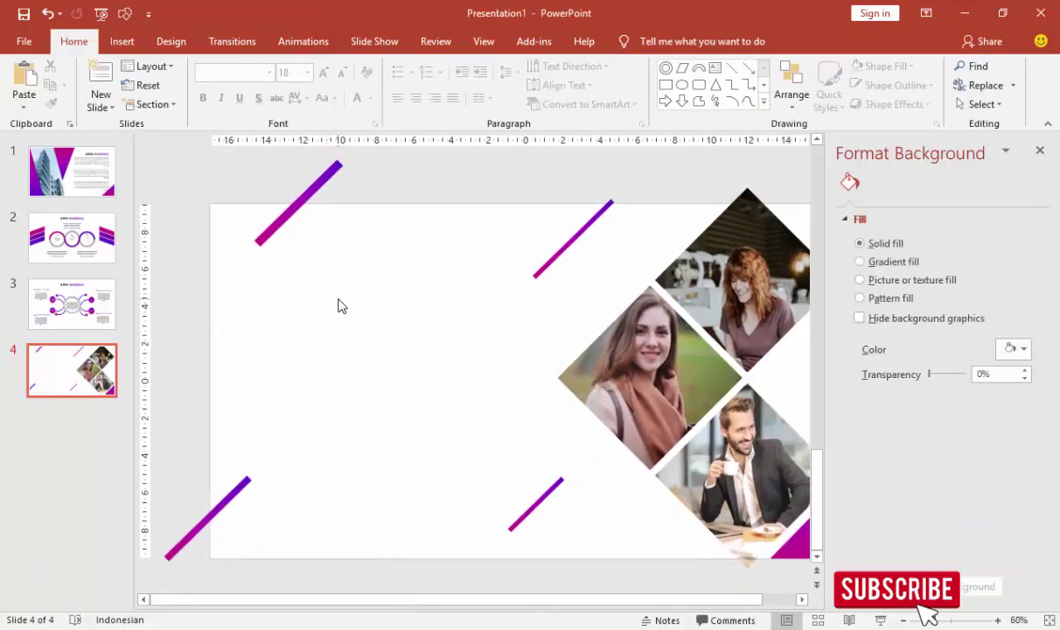
# Copy the JUDUL PRESENTASI title from slide 3 onto the left side of slide 4.
pyautogui.click(72, 302)
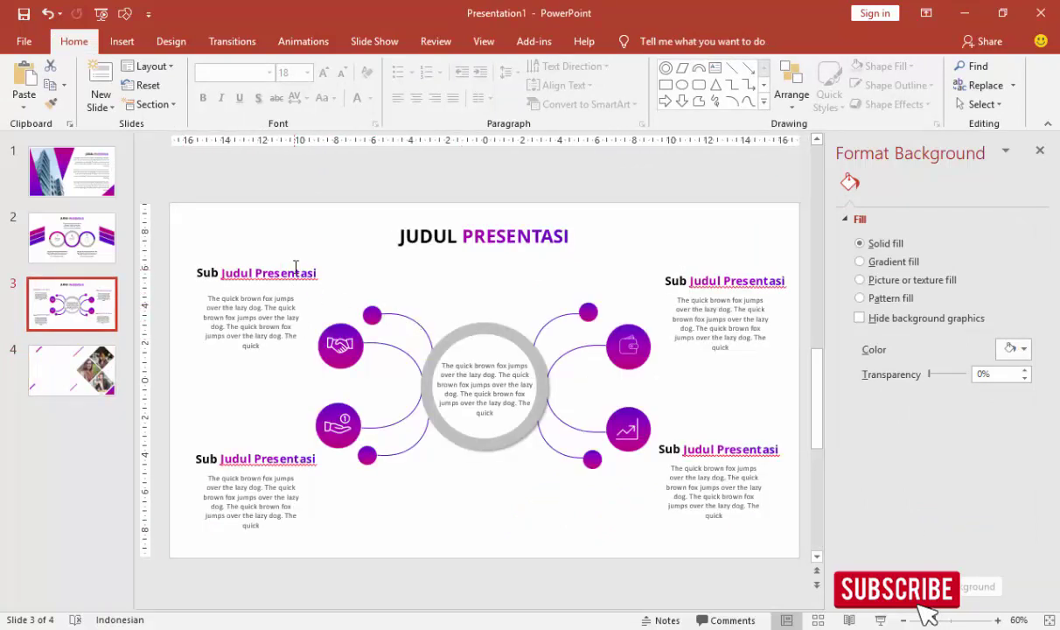
pyautogui.click(291, 273)
pyautogui.keyDown('shift'); pyautogui.click(288, 310); pyautogui.keyUp('shift')
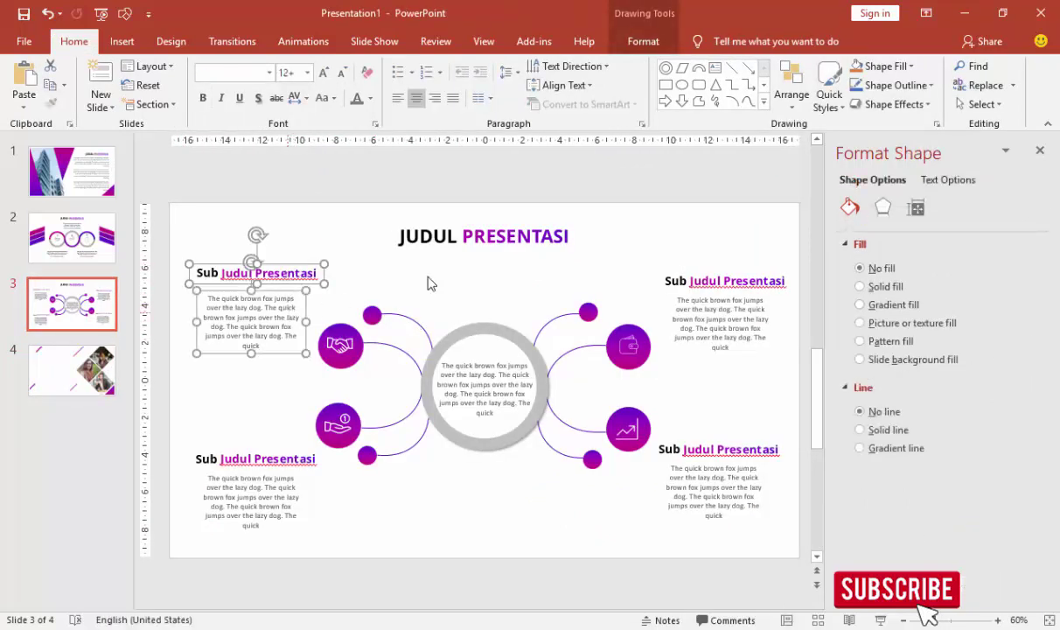
pyautogui.click(445, 212)
pyautogui.click(87, 372)
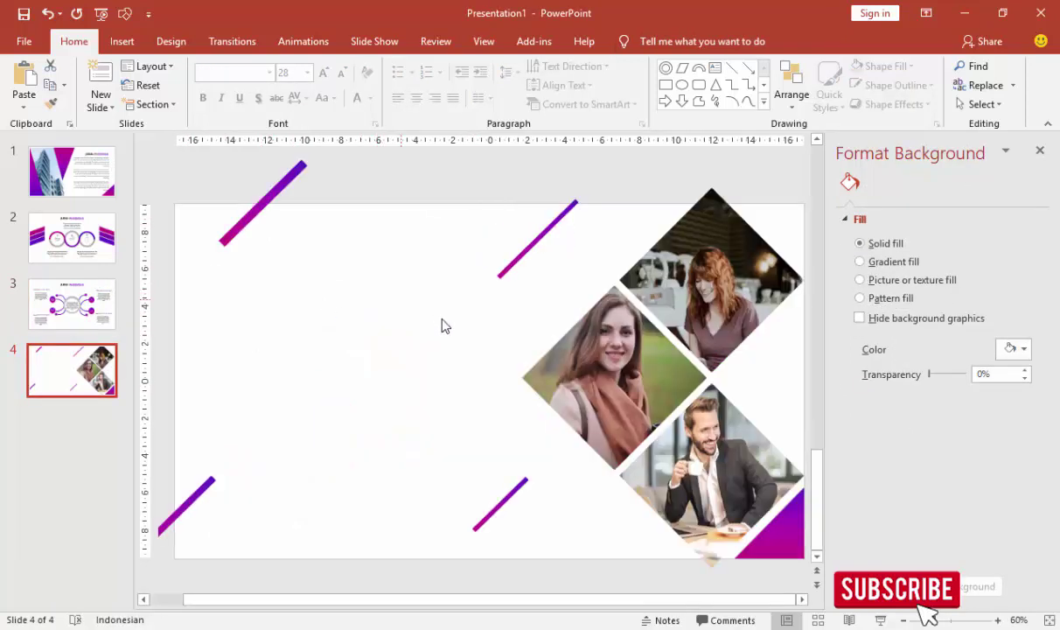
pyautogui.hotkey('ctrl', 'v')
pyautogui.moveTo(486, 247); pyautogui.dragTo(268, 315)
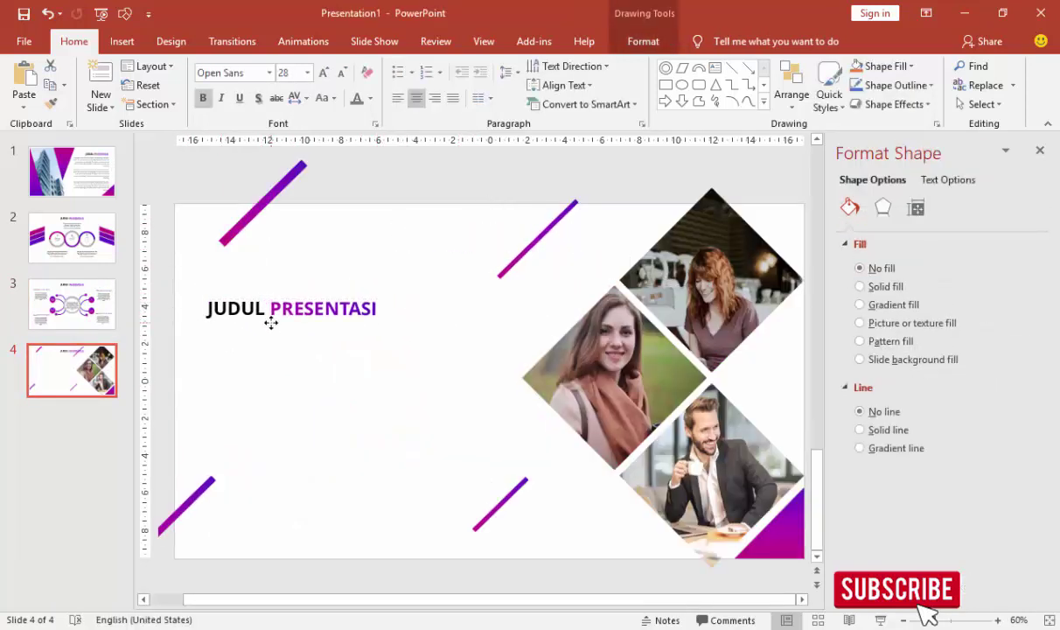
# Copy slide 3's body text box and paste it below the title on slide 4.
pyautogui.scroll(1, 403, 346)
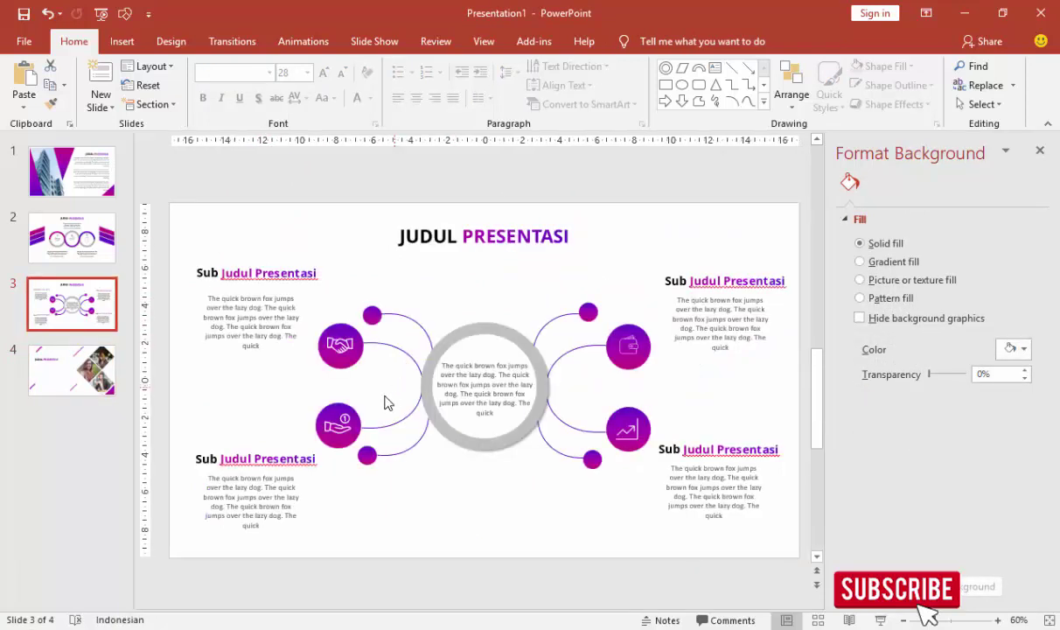
pyautogui.click(252, 326)
pyautogui.click(273, 355)
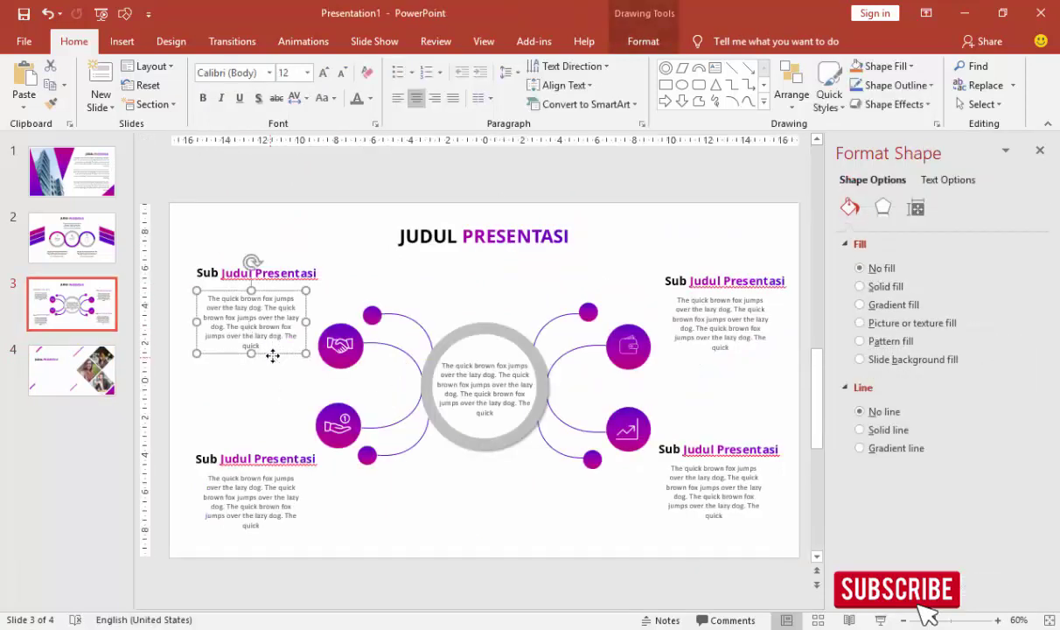
pyautogui.hotkey('ctrl', 'c')
pyautogui.click(72, 369)
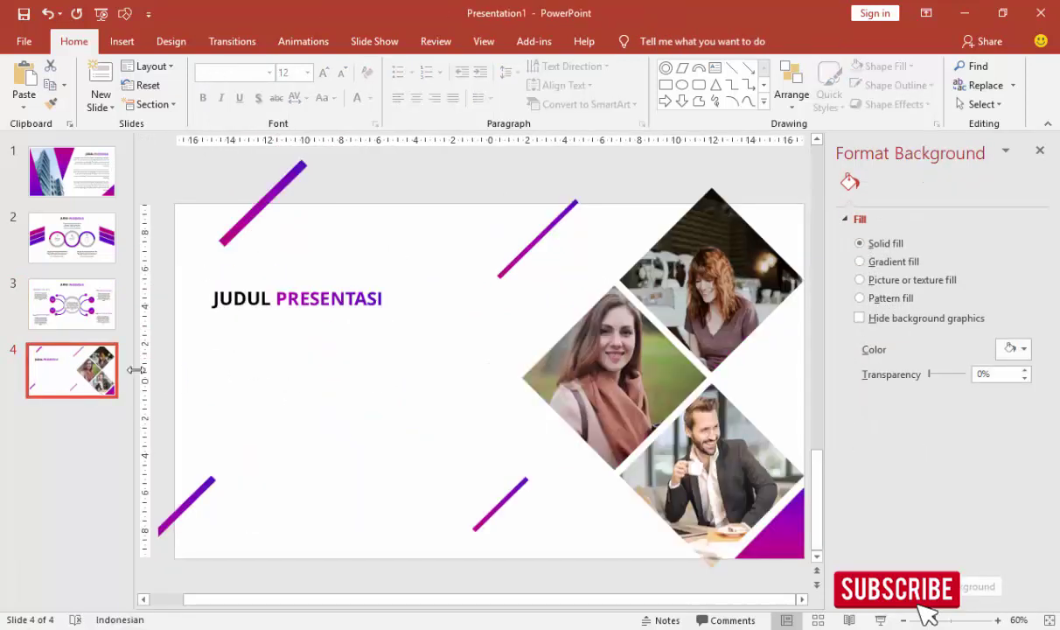
pyautogui.hotkey('ctrl', 'v')
pyautogui.moveTo(279, 355); pyautogui.dragTo(294, 379)
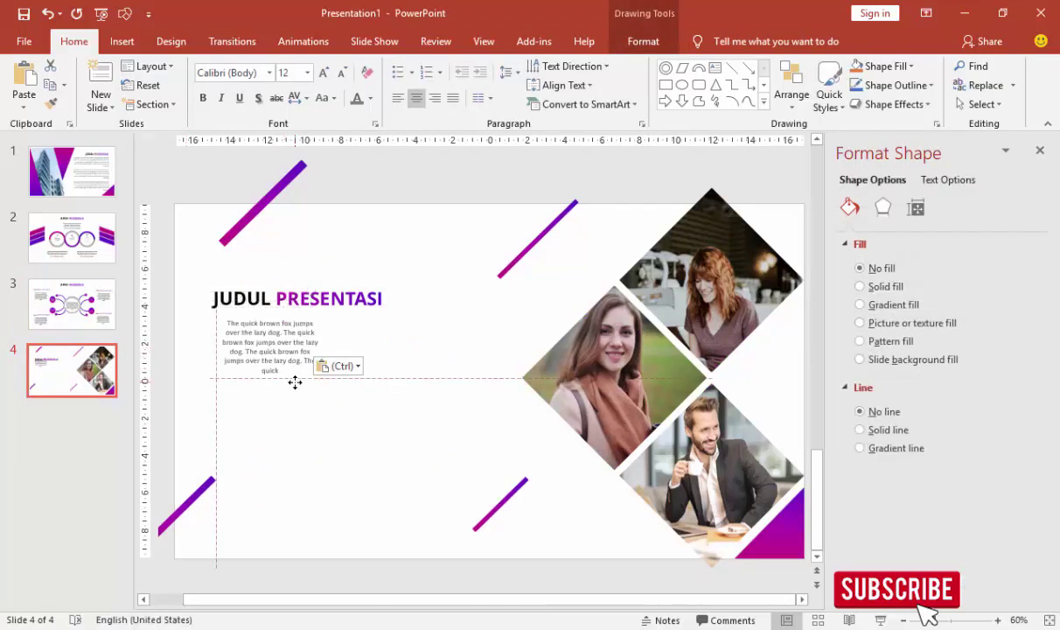
# Left-align the body text, widen its box toward the photos, and set it to 14 pt.
pyautogui.click(398, 98)
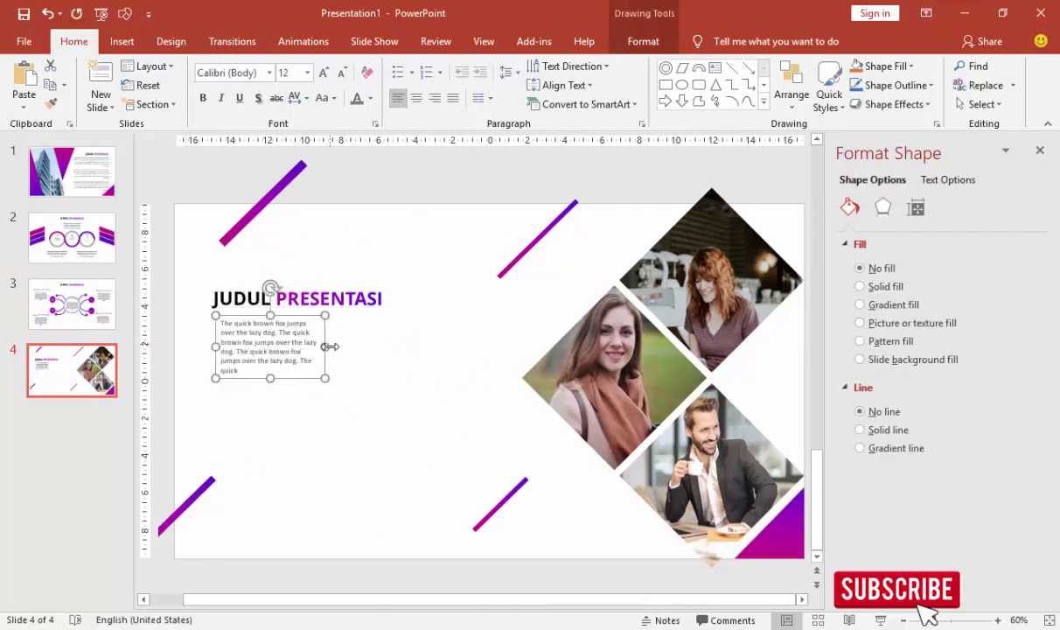
pyautogui.moveTo(330, 347); pyautogui.dragTo(472, 350)
pyautogui.click(307, 73)
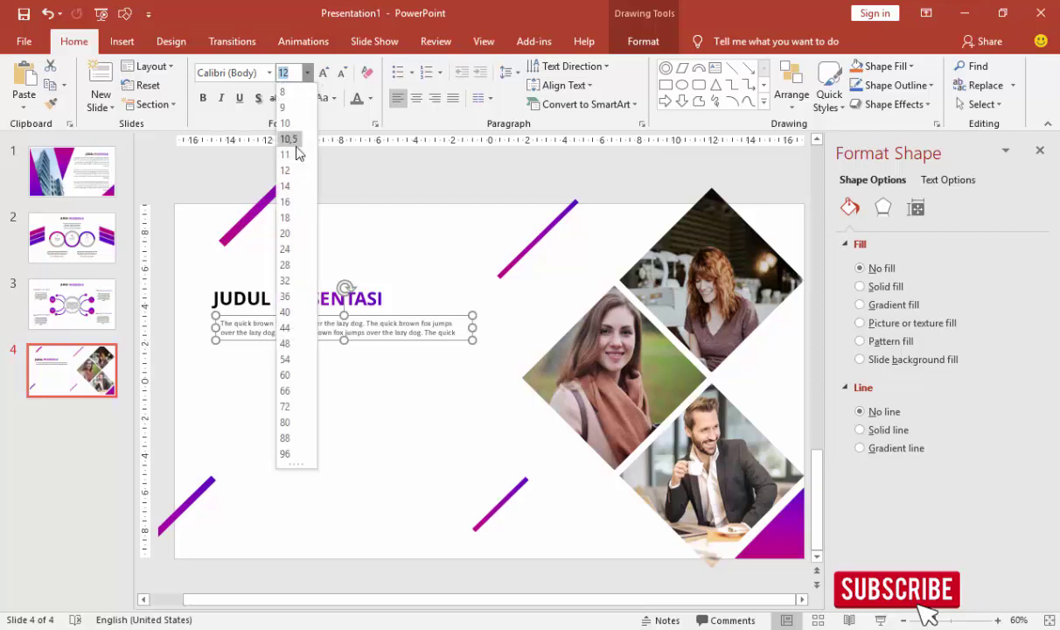
pyautogui.click(289, 186)
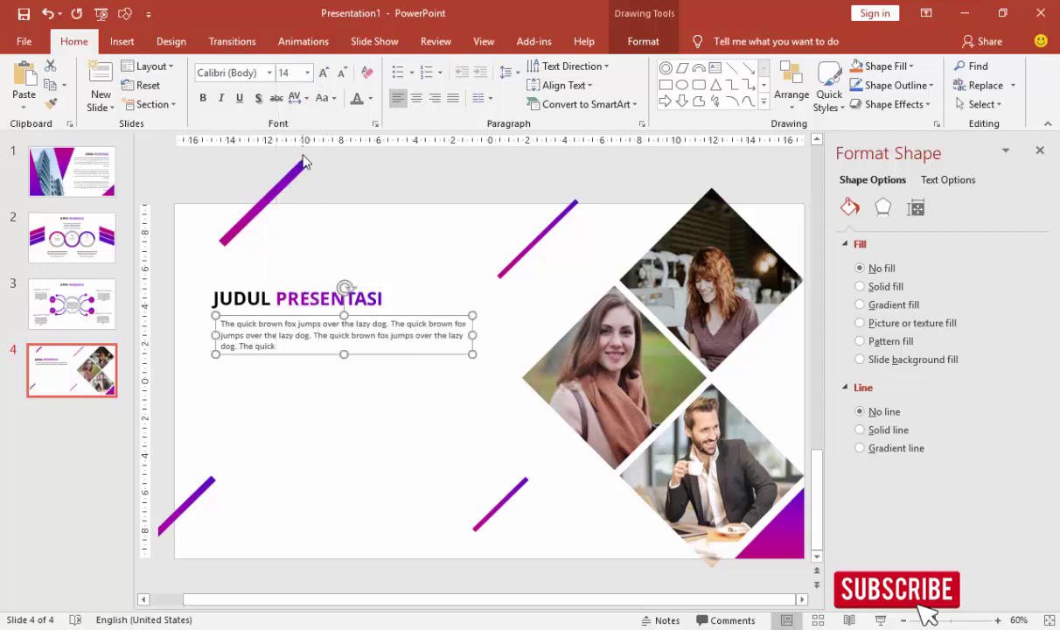
# Extend the body text into three paragraphs of pasted sample text.
pyautogui.moveTo(299, 344); pyautogui.dragTo(185, 326)
pyautogui.click(281, 347)
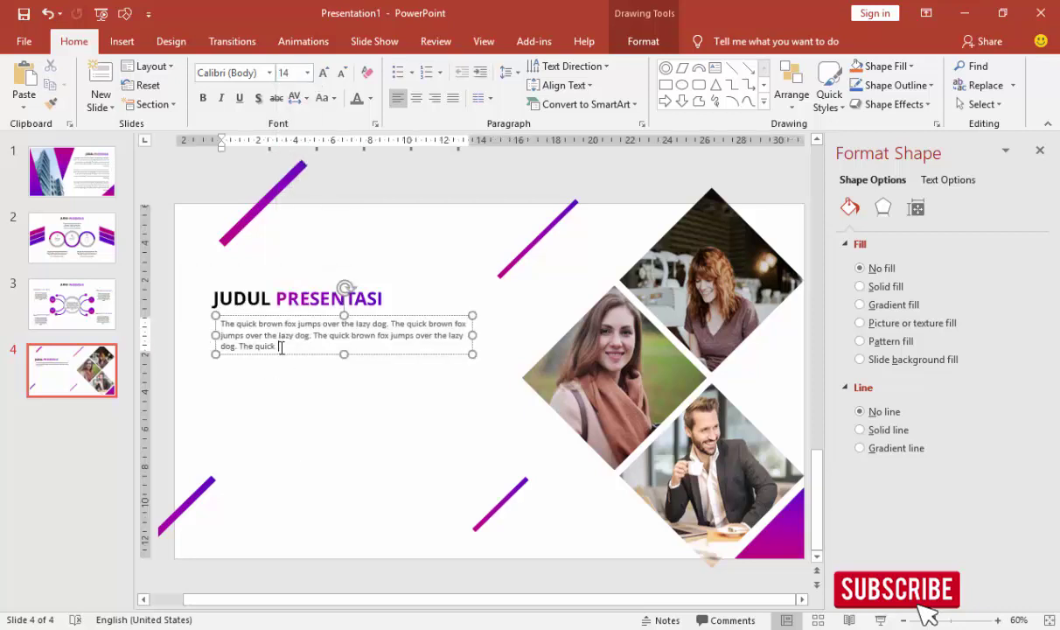
pyautogui.hotkey('ctrl', 'v')
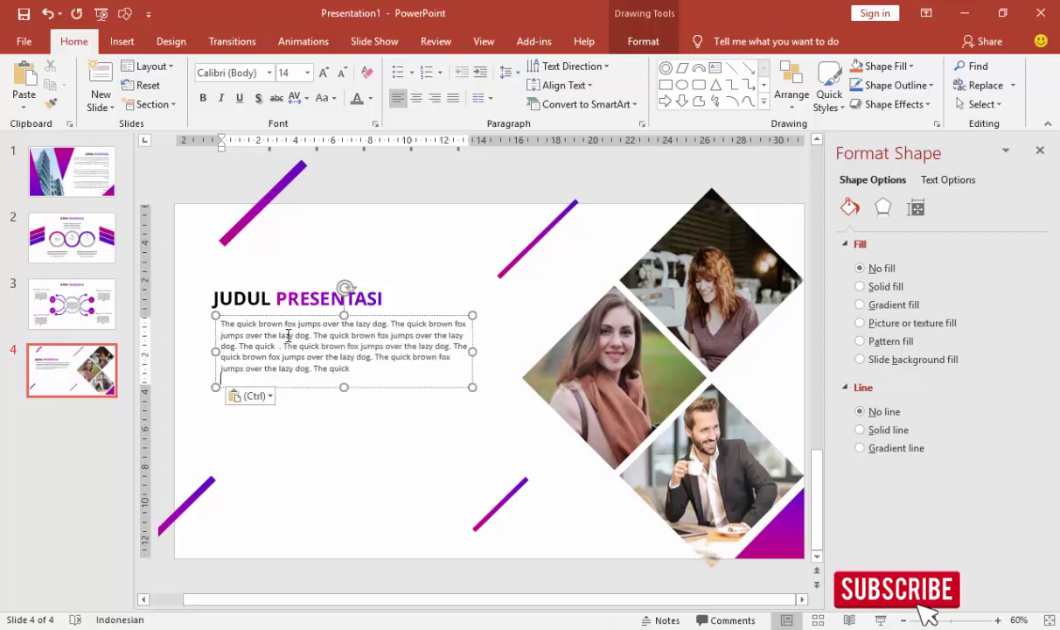
pyautogui.press('Return')
pyautogui.hotkey('ctrl', 'v')
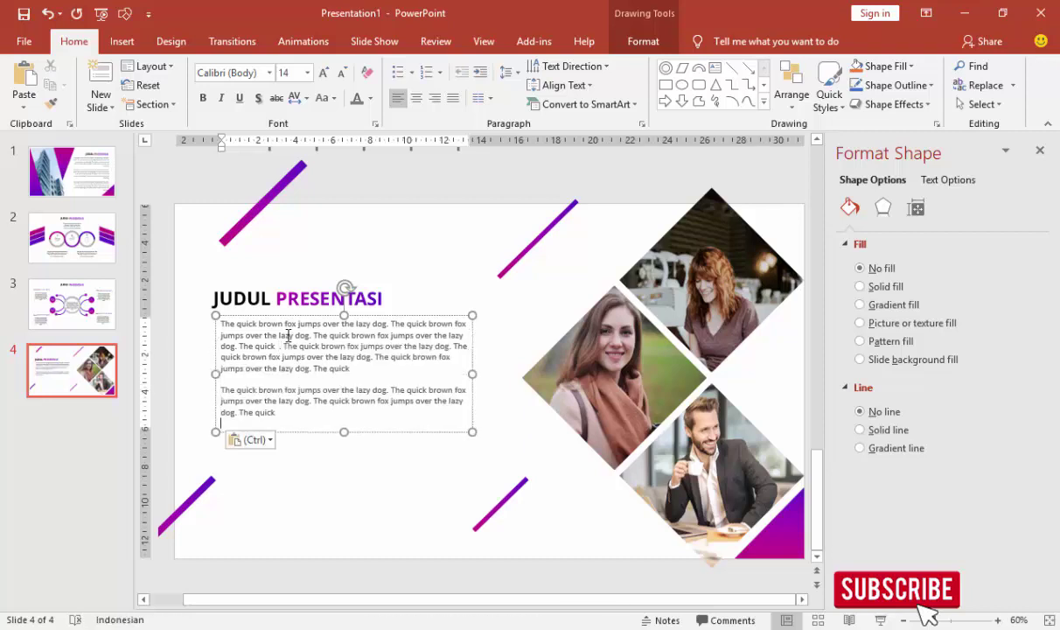
pyautogui.press('Return')
pyautogui.hotkey('ctrl', 'v')
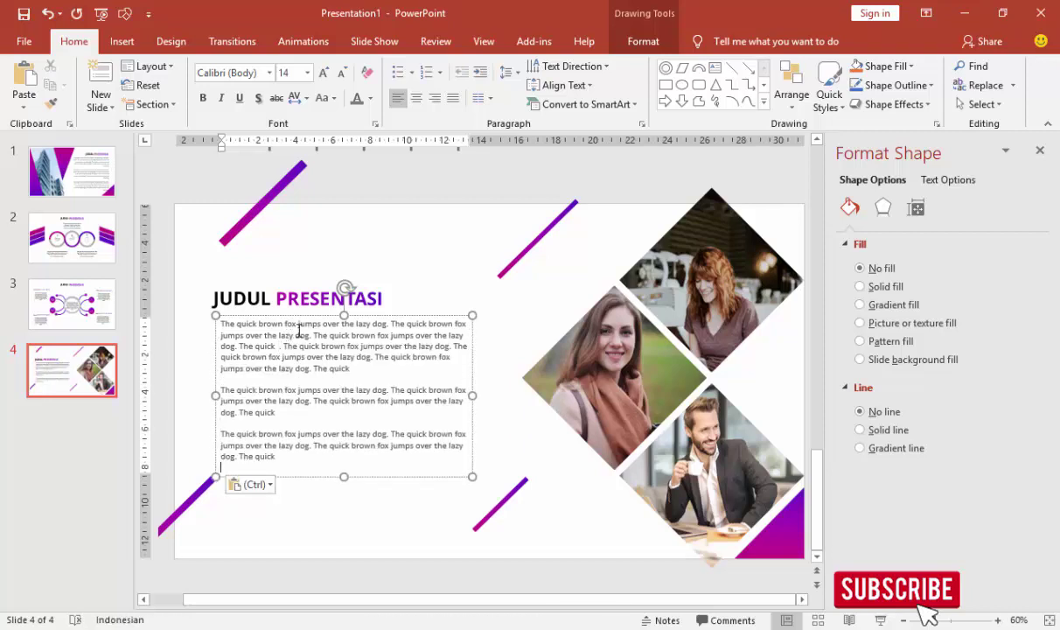
# Move the title up and place the paragraphs directly beneath it.
pyautogui.click(398, 228)
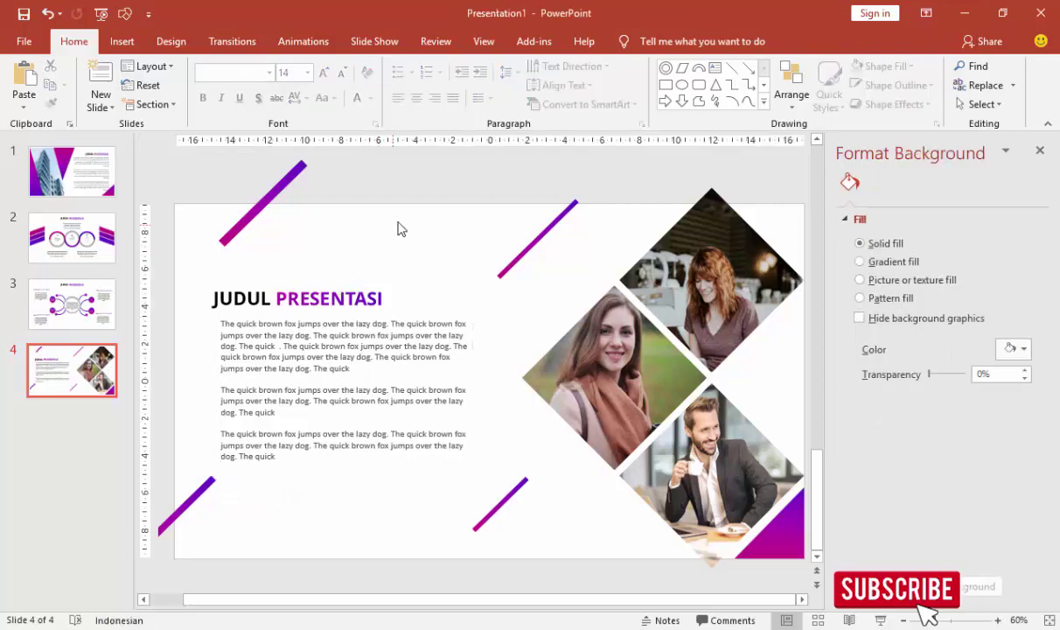
pyautogui.click(404, 414)
pyautogui.click(309, 289)
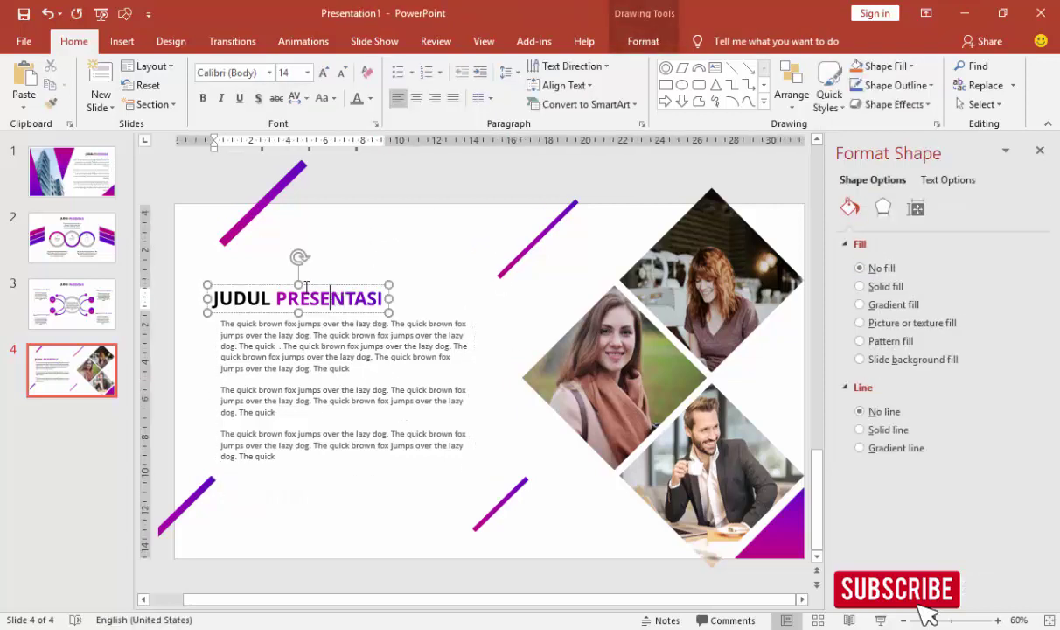
pyautogui.moveTo(310, 286); pyautogui.dragTo(320, 261)
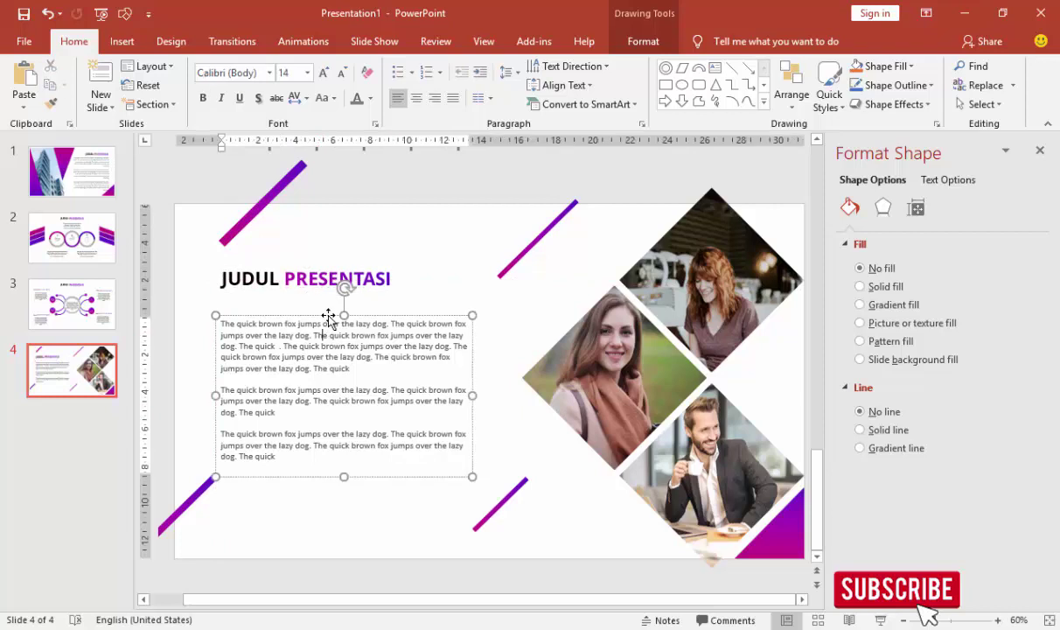
pyautogui.moveTo(332, 316); pyautogui.dragTo(329, 301)
pyautogui.click(334, 482)
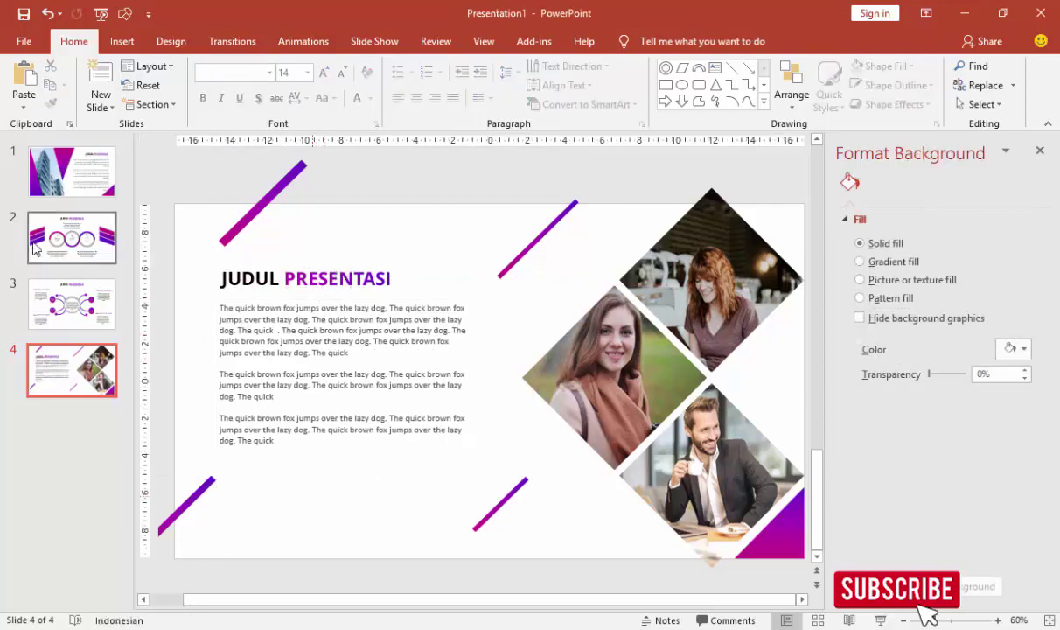
pyautogui.click(72, 304)
# Bring the handshake, hand-coin, wallet and chart icons from slide 3 onto slide 4, colored gray.
pyautogui.click(339, 345)
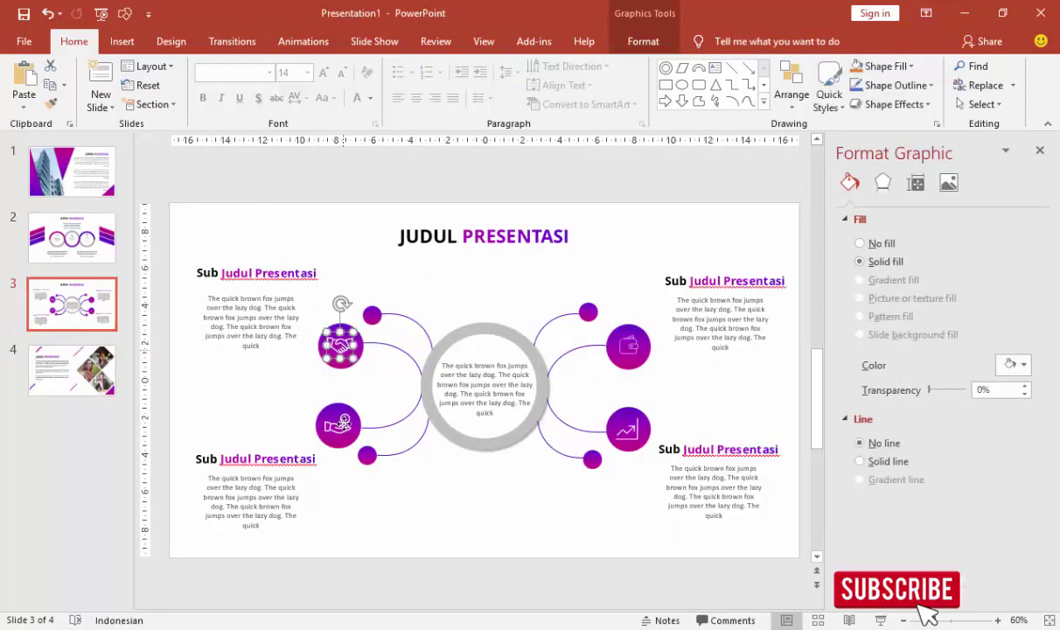
pyautogui.keyDown('shift'); pyautogui.click(342, 429); pyautogui.keyUp('shift')
pyautogui.keyDown('shift'); pyautogui.click(612, 343); pyautogui.keyUp('shift')
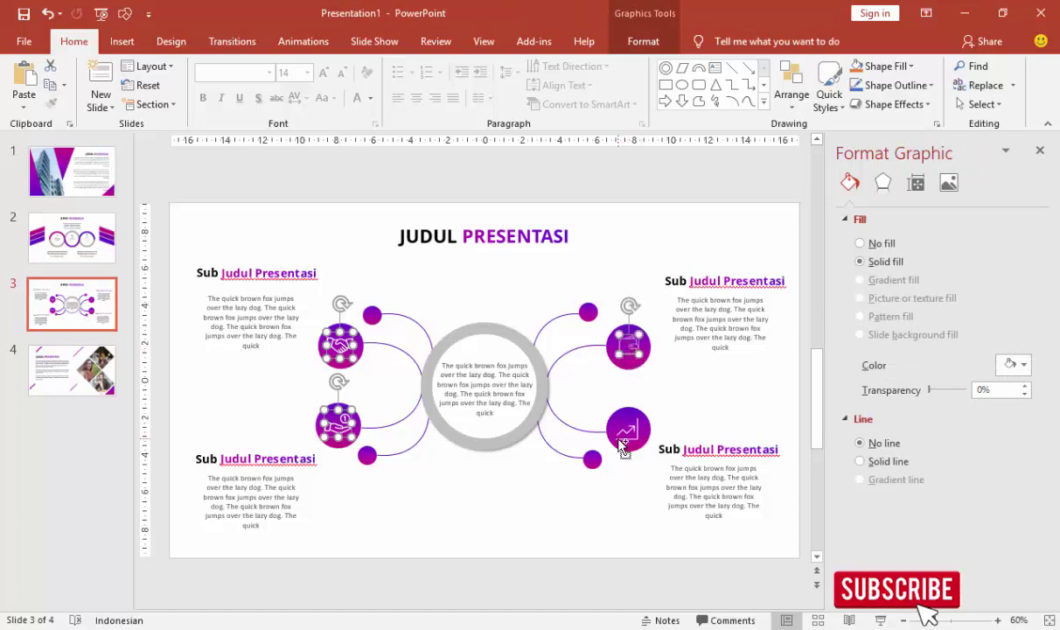
pyautogui.keyDown('shift'); pyautogui.click(613, 424); pyautogui.keyUp('shift')
pyautogui.click(72, 368)
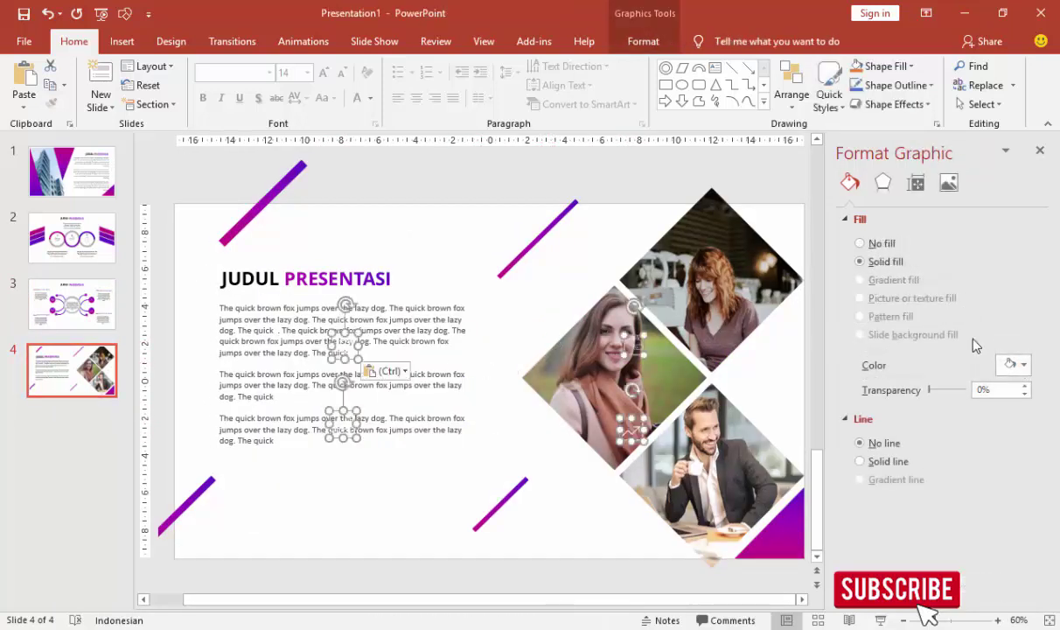
pyautogui.click(1015, 365)
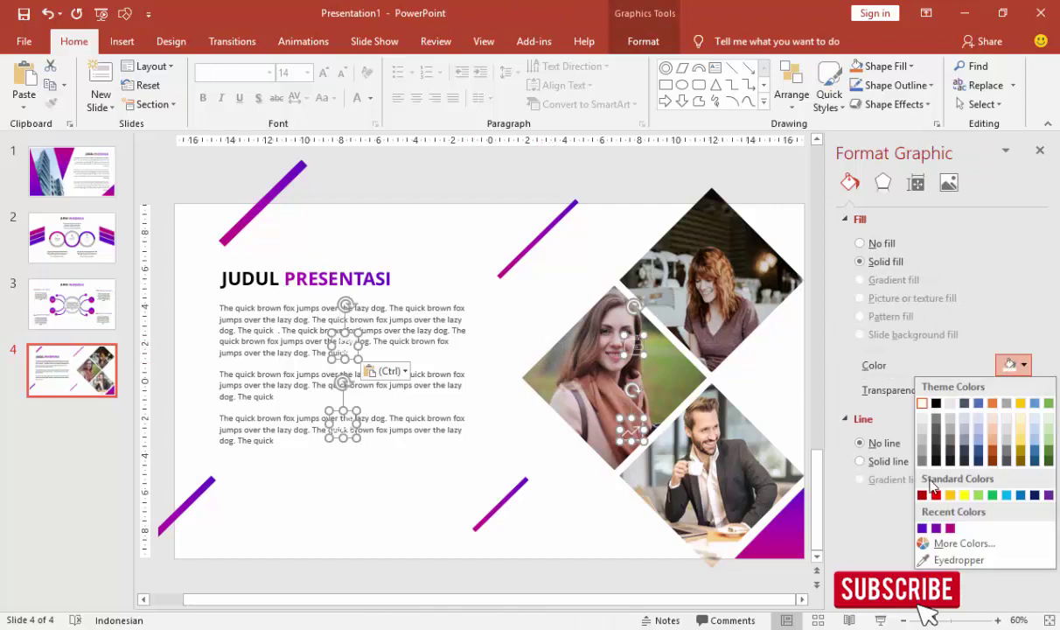
pyautogui.click(938, 424)
pyautogui.moveTo(598, 371); pyautogui.dragTo(518, 502)
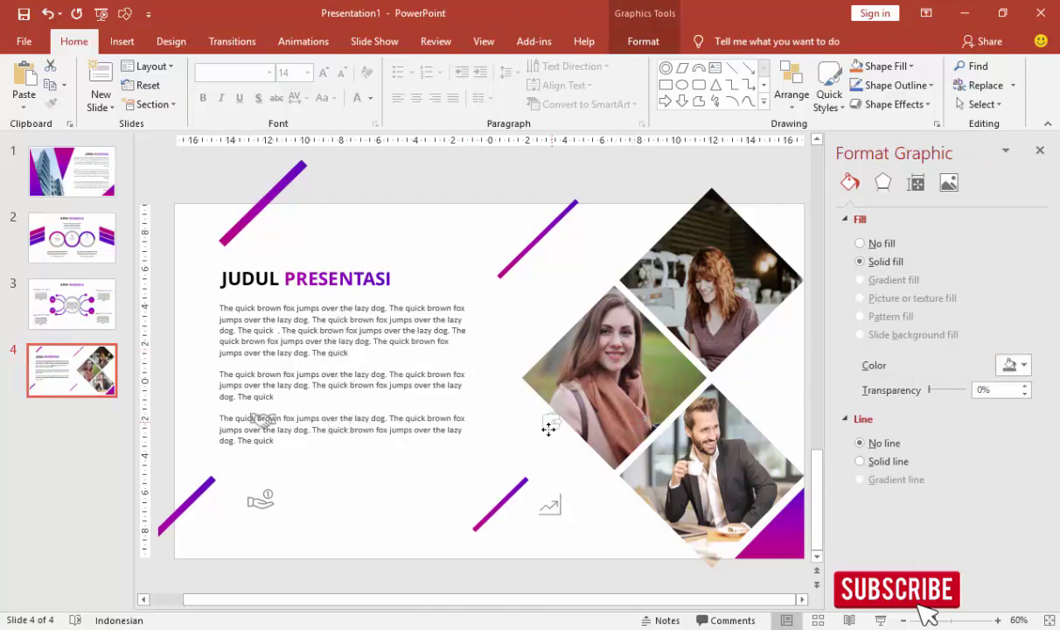
pyautogui.click(429, 488)
# Arrange the four icons in a single row beneath the paragraphs.
pyautogui.click(262, 549)
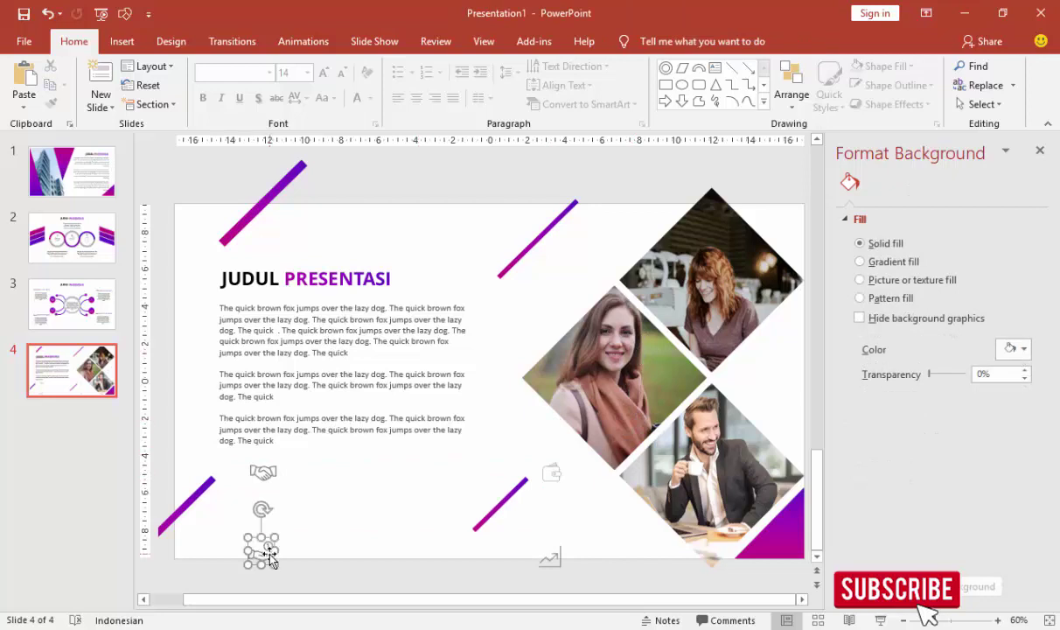
pyautogui.moveTo(262, 549); pyautogui.dragTo(329, 479)
pyautogui.moveTo(263, 472); pyautogui.dragTo(245, 492)
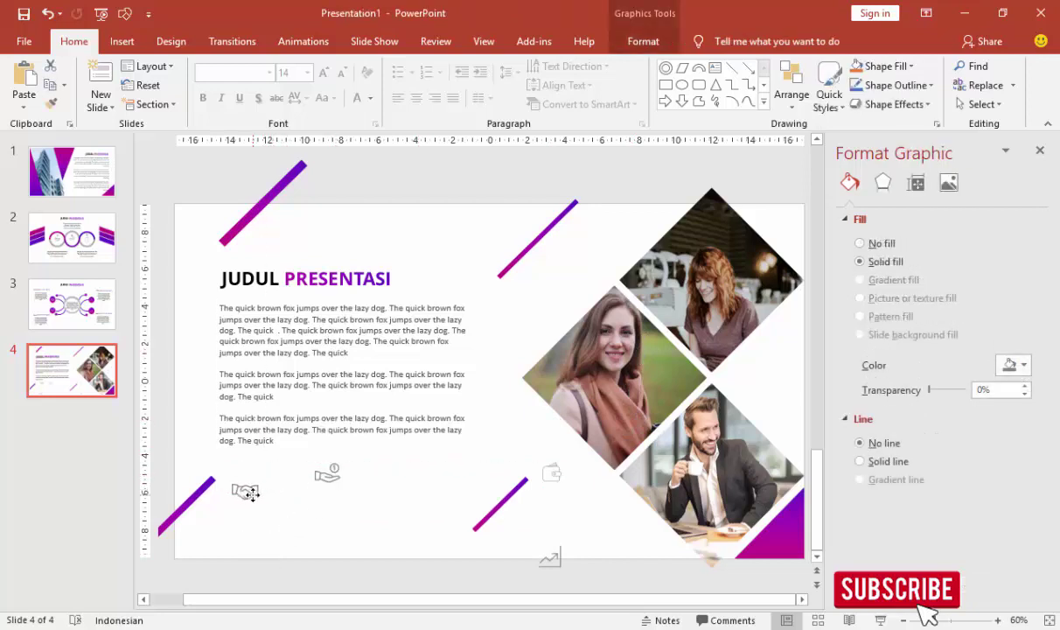
pyautogui.moveTo(328, 479); pyautogui.dragTo(308, 493)
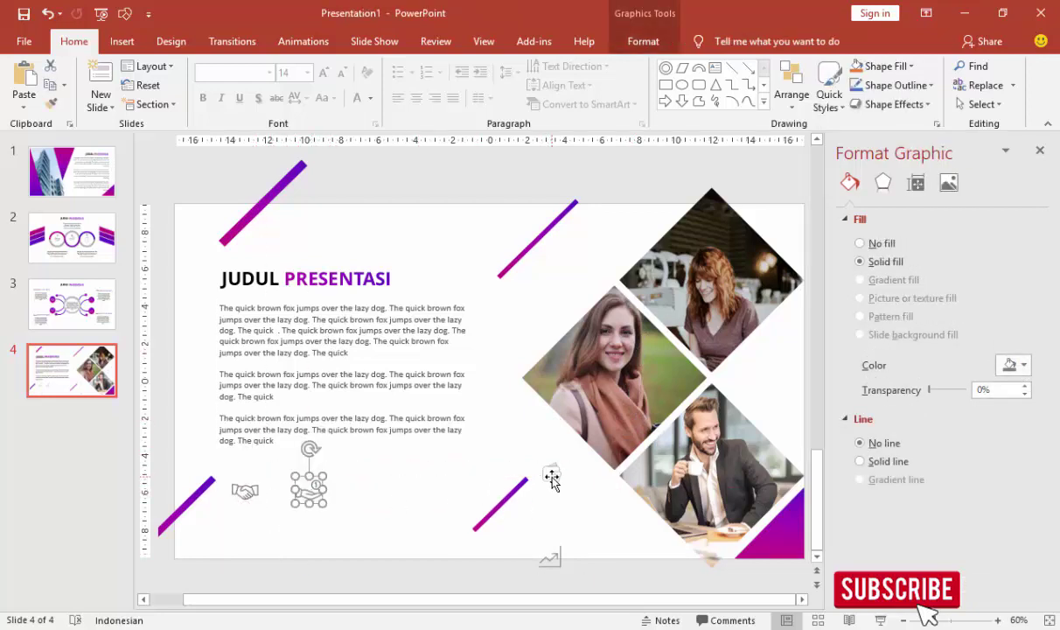
pyautogui.moveTo(551, 473); pyautogui.dragTo(369, 490)
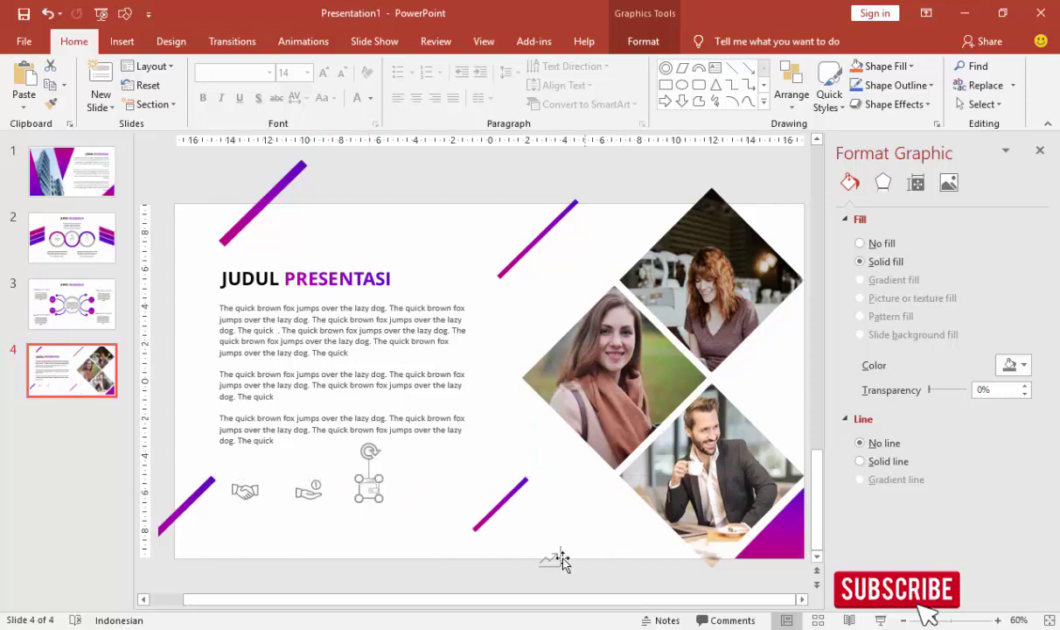
pyautogui.moveTo(551, 558); pyautogui.dragTo(432, 486)
pyautogui.click(492, 482)
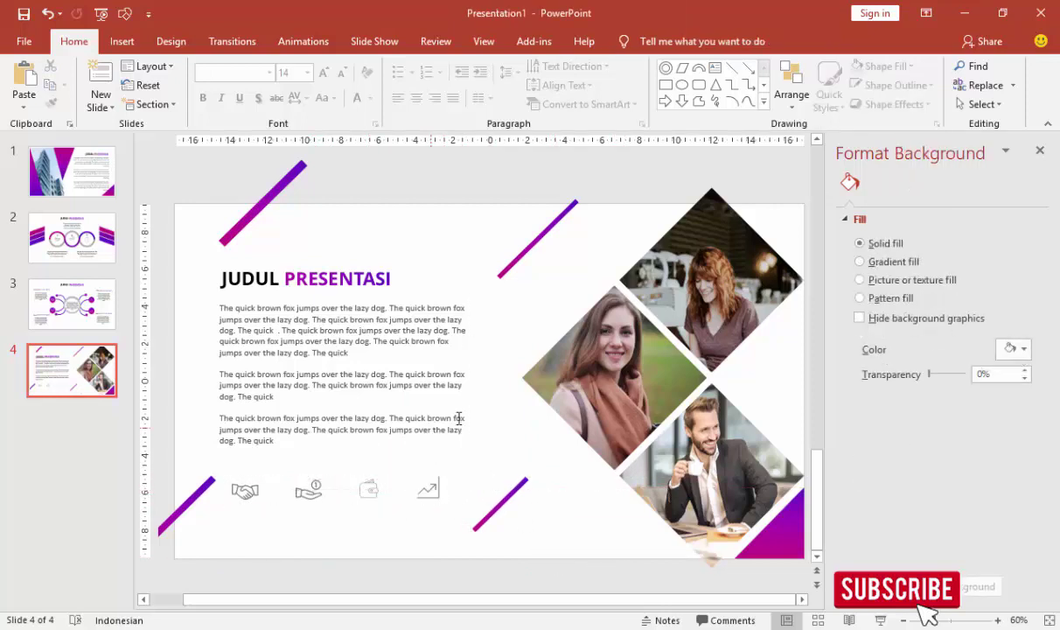
# Draw an oval circle over the handshake icon.
pyautogui.click(115, 46)
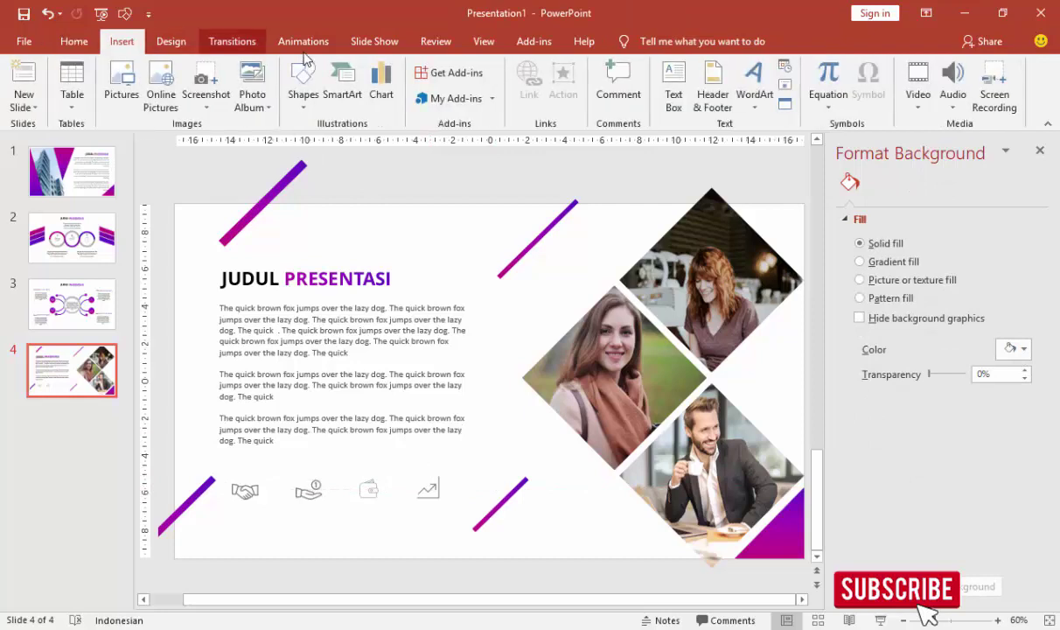
pyautogui.click(304, 94)
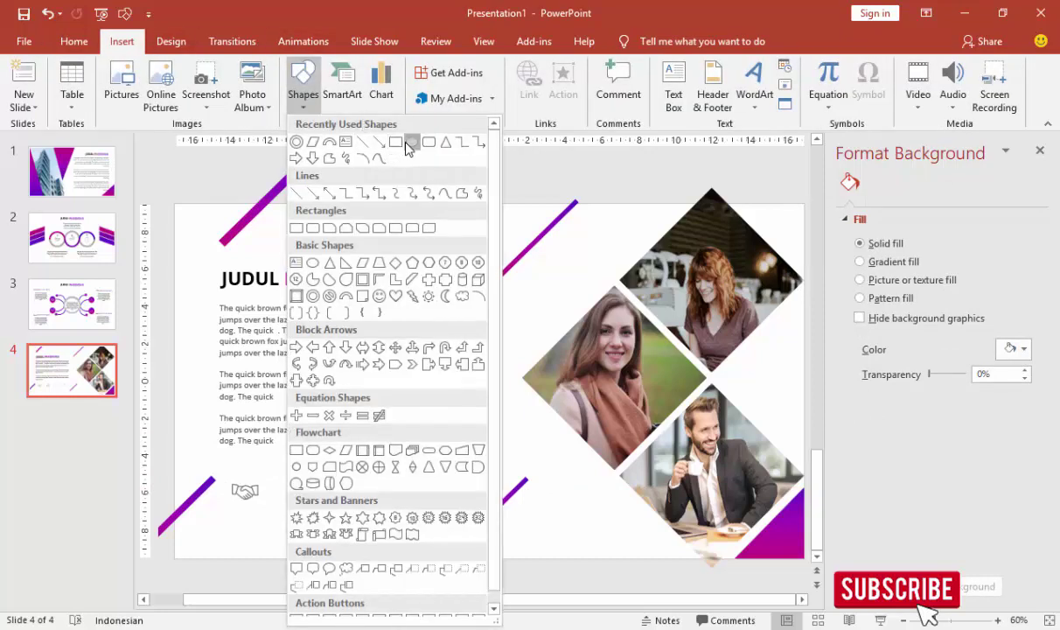
pyautogui.click(397, 142)
pyautogui.moveTo(218, 470); pyautogui.dragTo(269, 520)
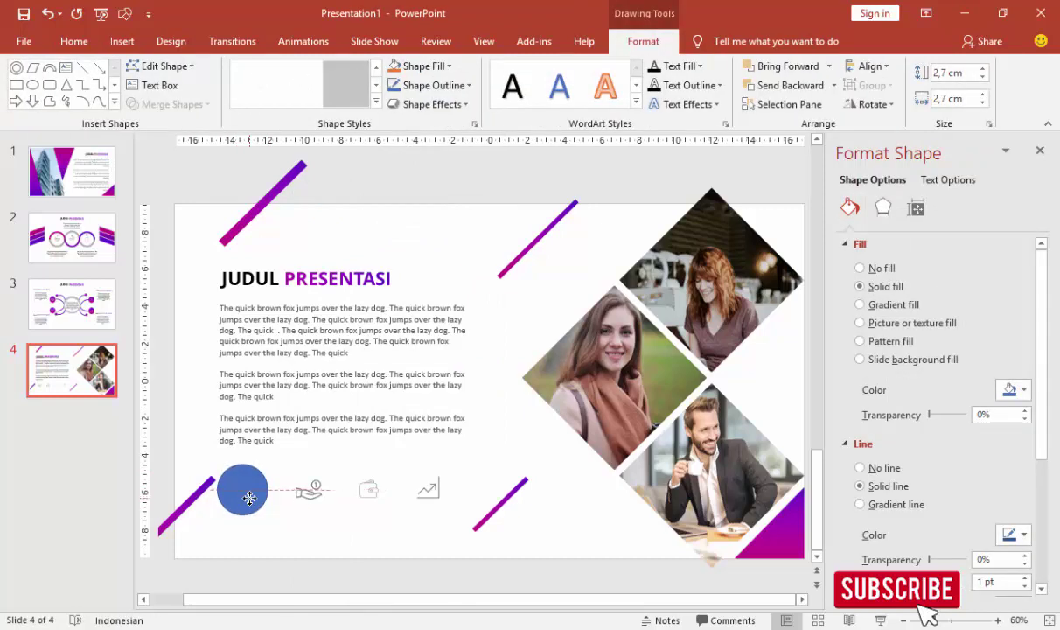
pyautogui.moveTo(252, 501); pyautogui.dragTo(249, 495)
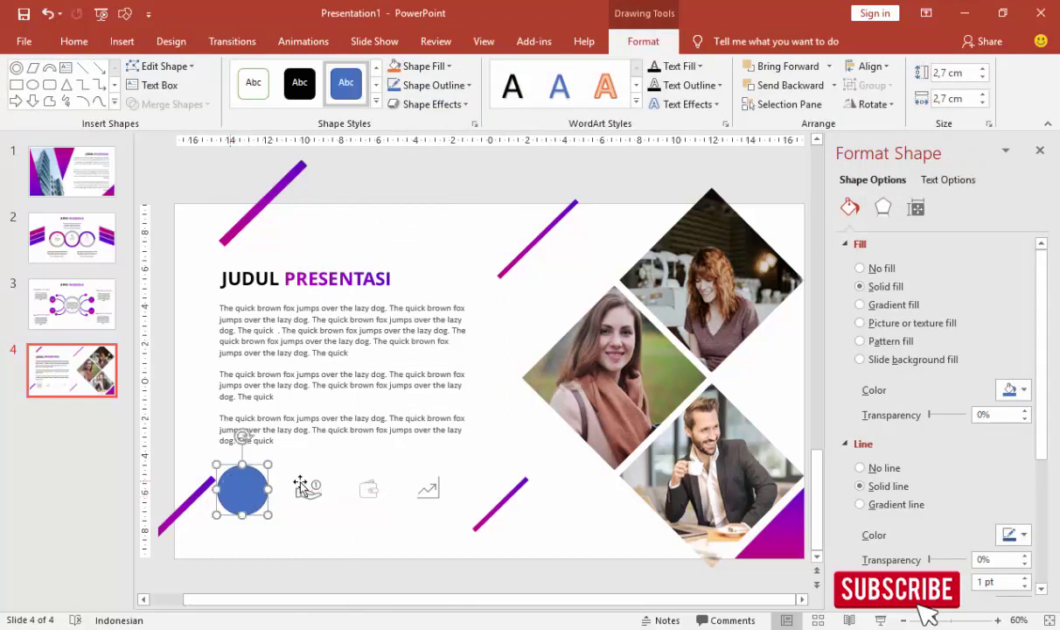
# Give the circle a light grey fill and a new outline colour.
pyautogui.click(1014, 390)
pyautogui.click(875, 453)
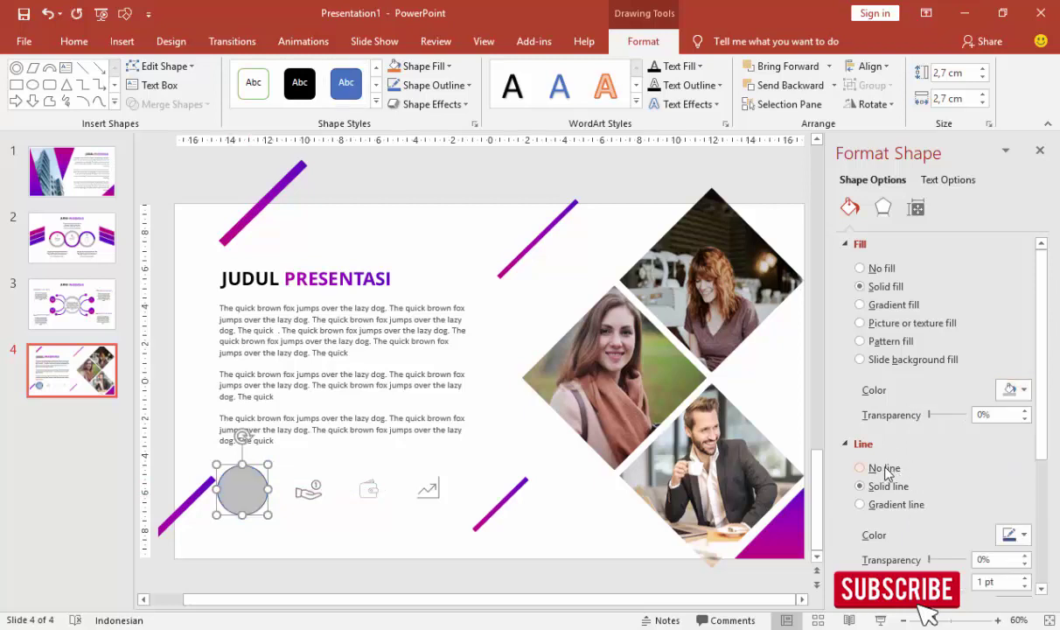
pyautogui.click(1011, 390)
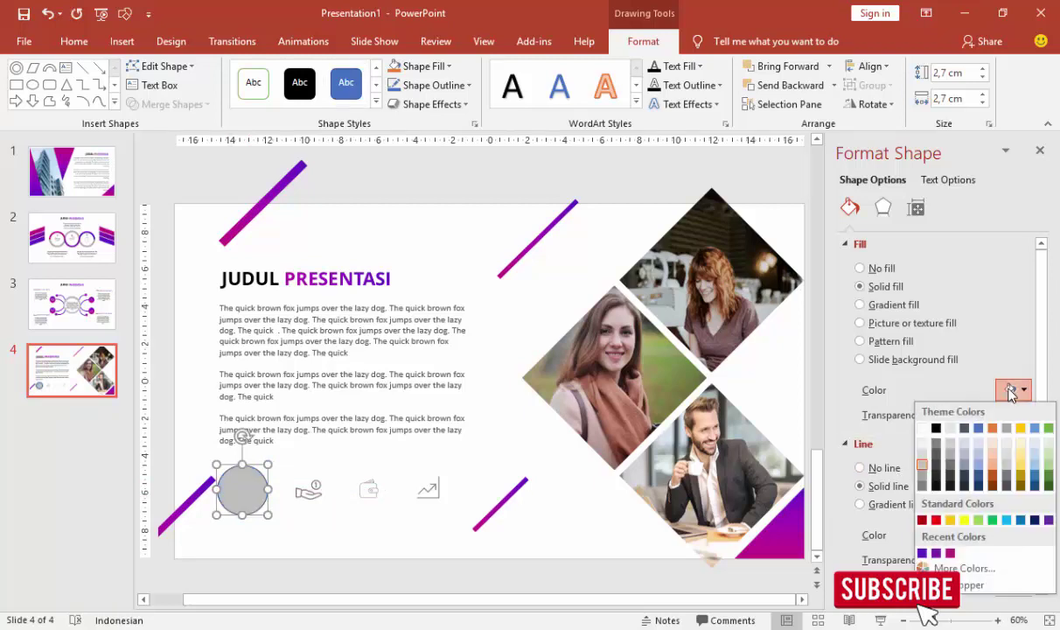
pyautogui.click(888, 488)
pyautogui.click(1013, 534)
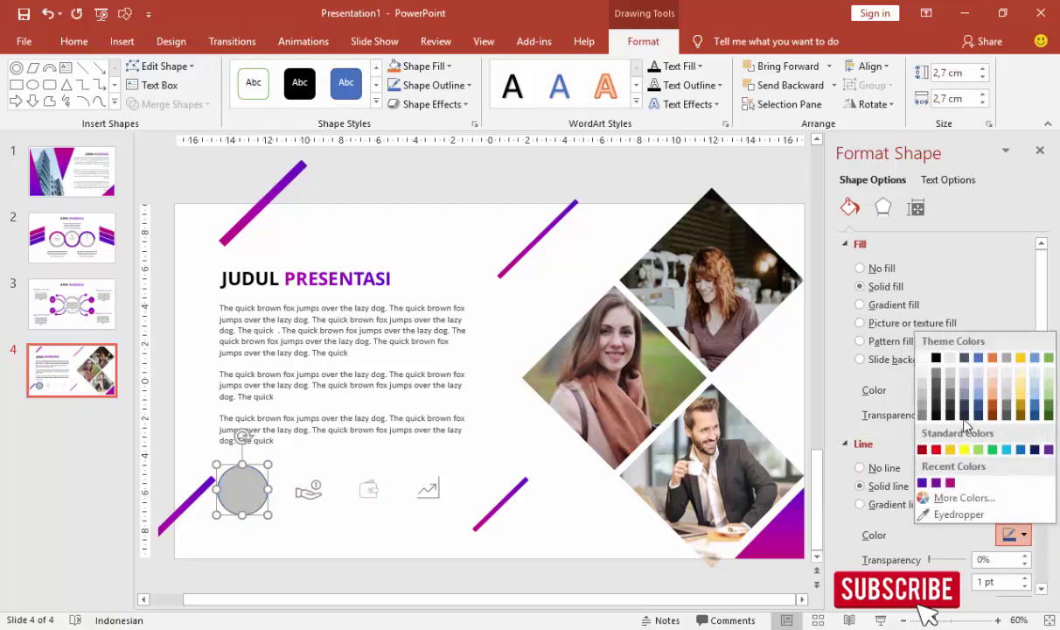
pyautogui.click(938, 400)
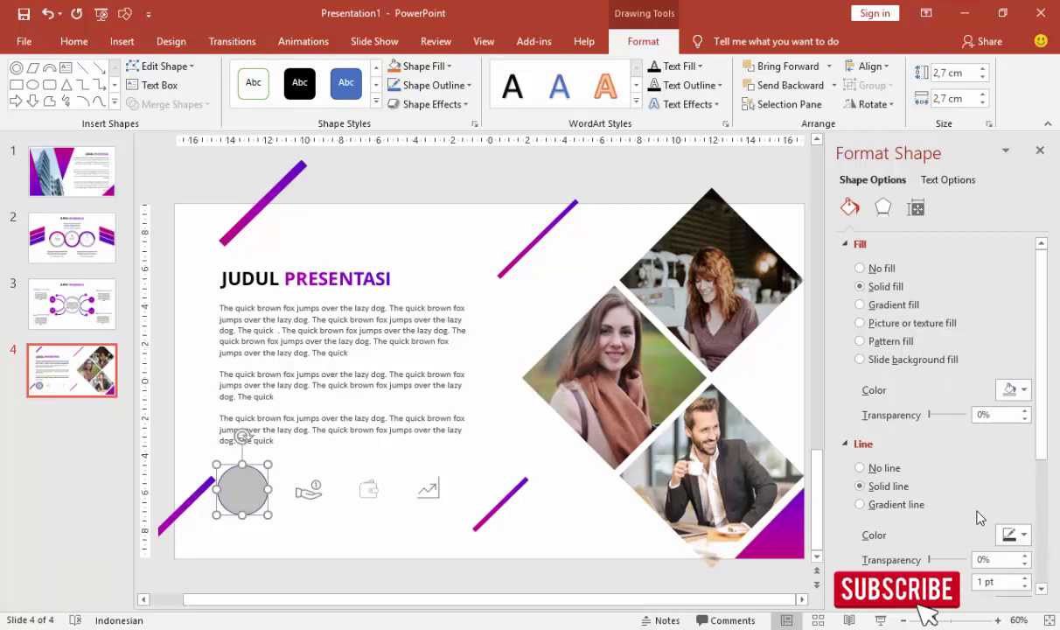
# Apply an outer drop shadow preset to the circle and send it behind the handshake.
pyautogui.click(882, 208)
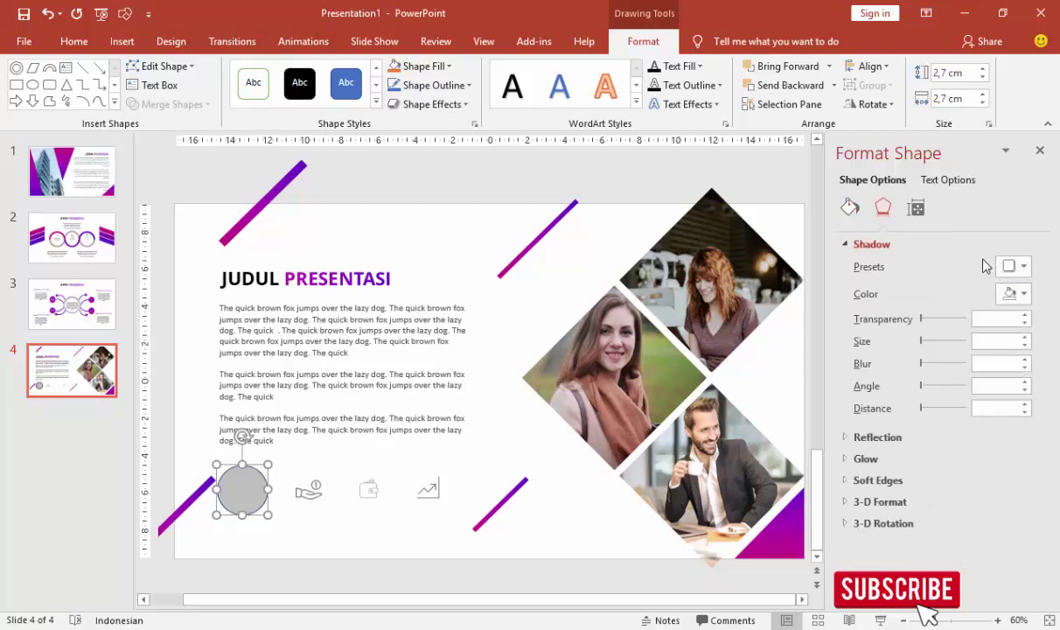
pyautogui.click(1015, 266)
pyautogui.click(925, 379)
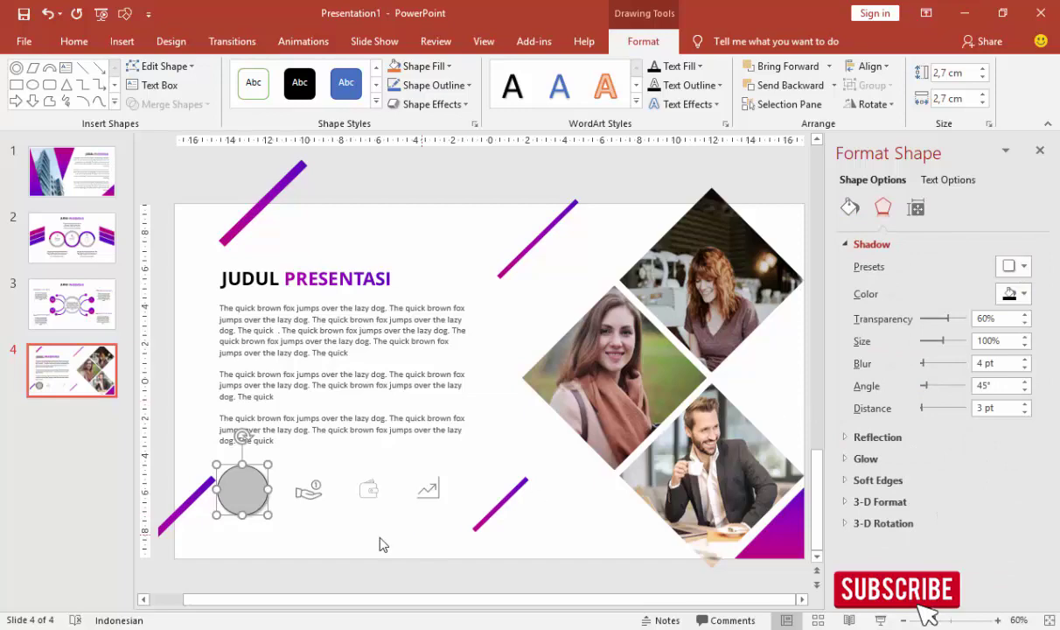
pyautogui.rightClick(235, 488)
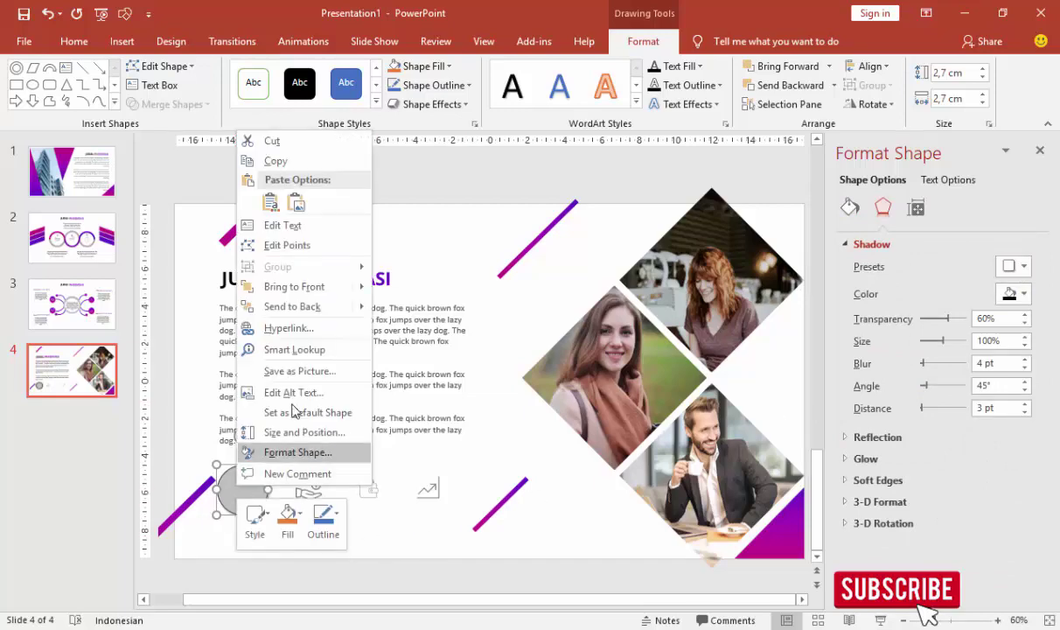
pyautogui.click(293, 305)
pyautogui.click(299, 533)
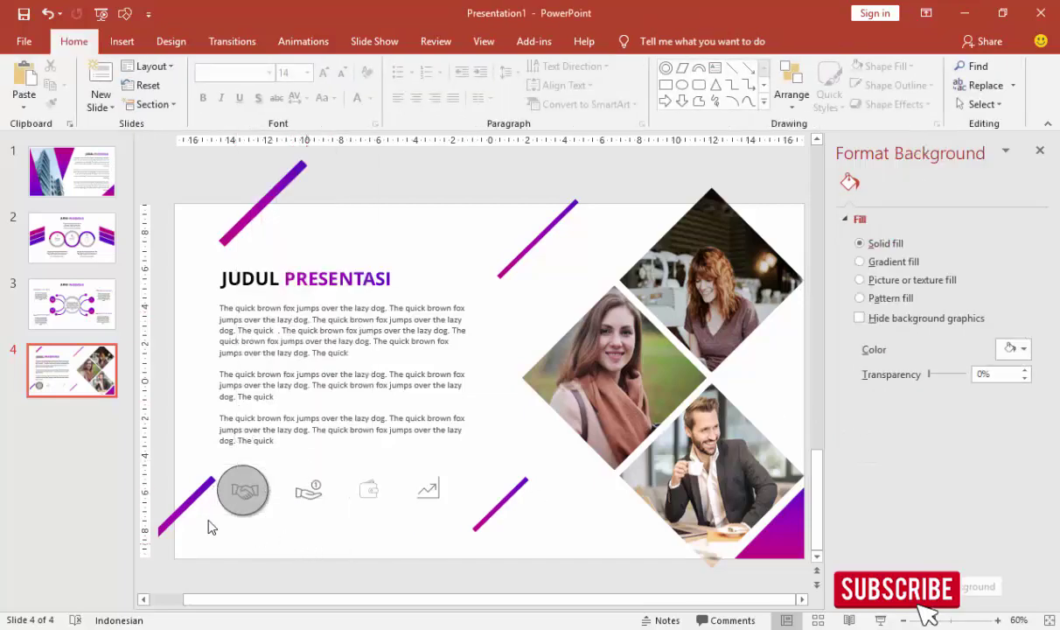
# Center the handshake icon in its grey circle and set its fill to White.
pyautogui.scroll(7, 210, 526)
pyautogui.click(343, 601)
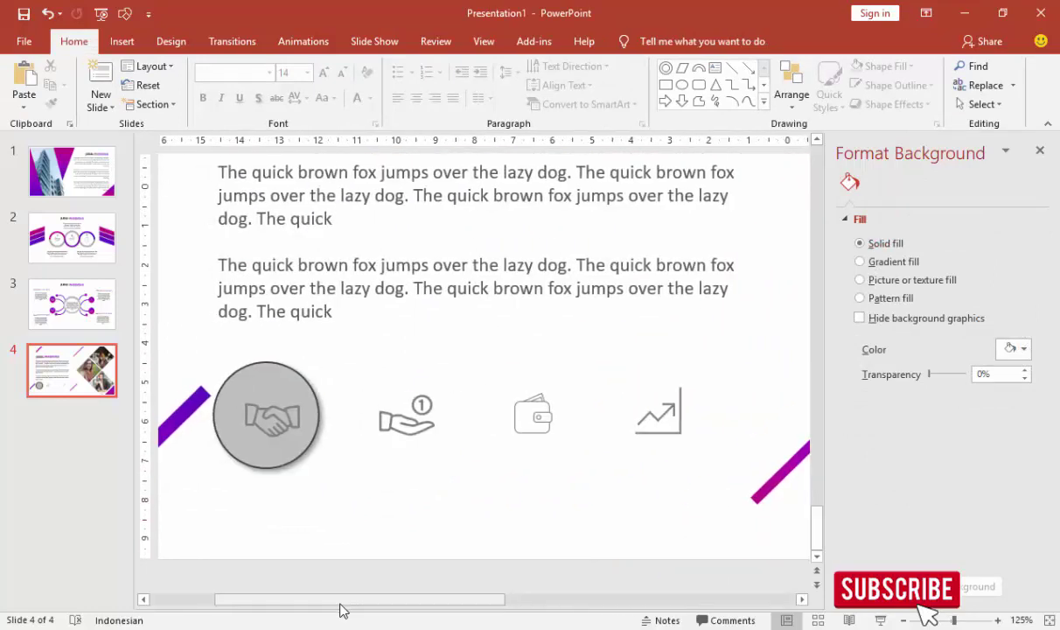
pyautogui.click(284, 426)
pyautogui.moveTo(282, 396); pyautogui.dragTo(275, 390)
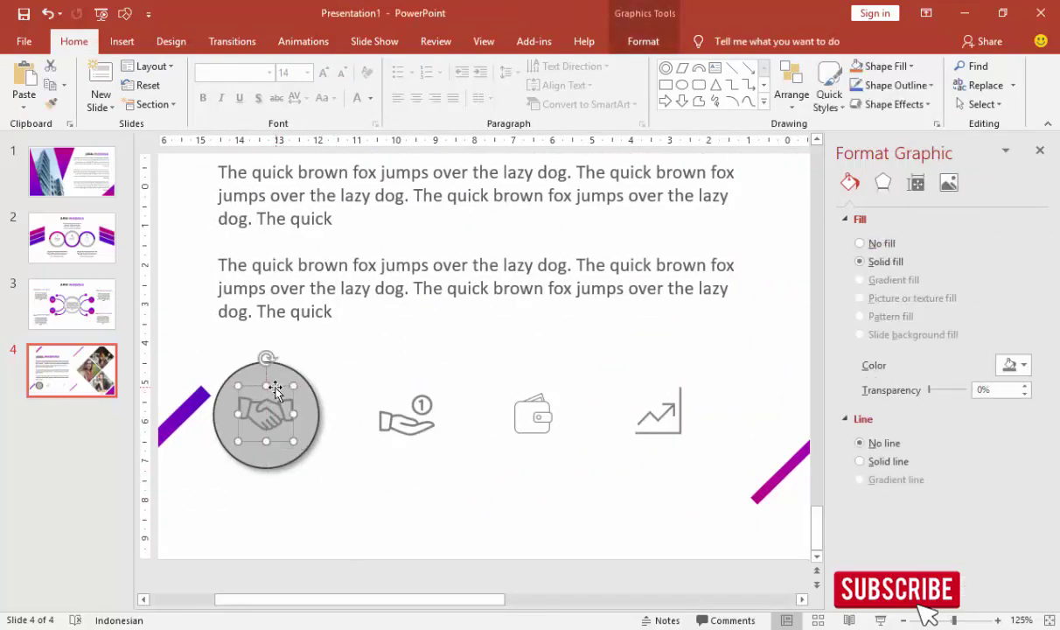
pyautogui.click(1011, 365)
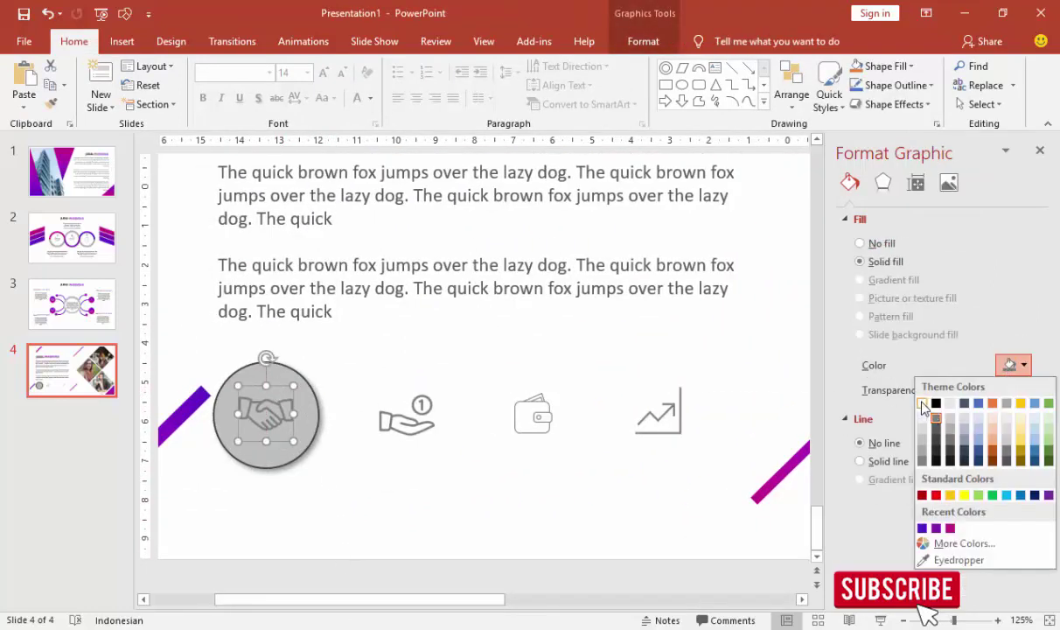
pyautogui.click(922, 404)
# Copy the grey circle behind the hand, wallet and chart icons, sending each copy to back.
pyautogui.click(322, 414)
pyautogui.moveTo(326, 412); pyautogui.dragTo(585, 410)
pyautogui.rightClick(427, 409)
pyautogui.click(496, 229)
pyautogui.rightClick(584, 409)
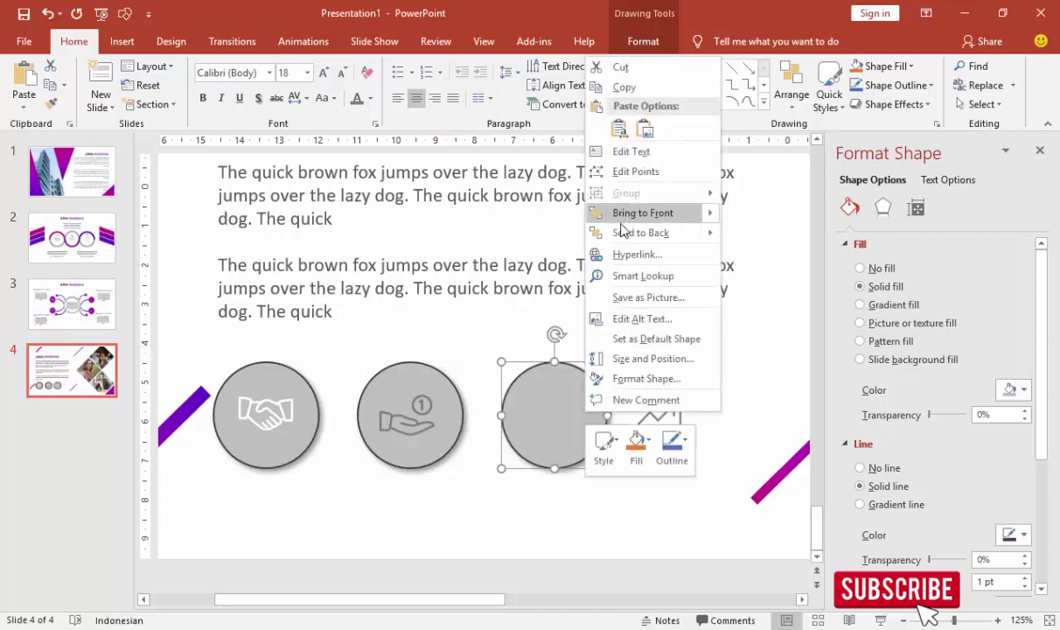
pyautogui.click(622, 231)
pyautogui.hotkey('ctrl', 'd')
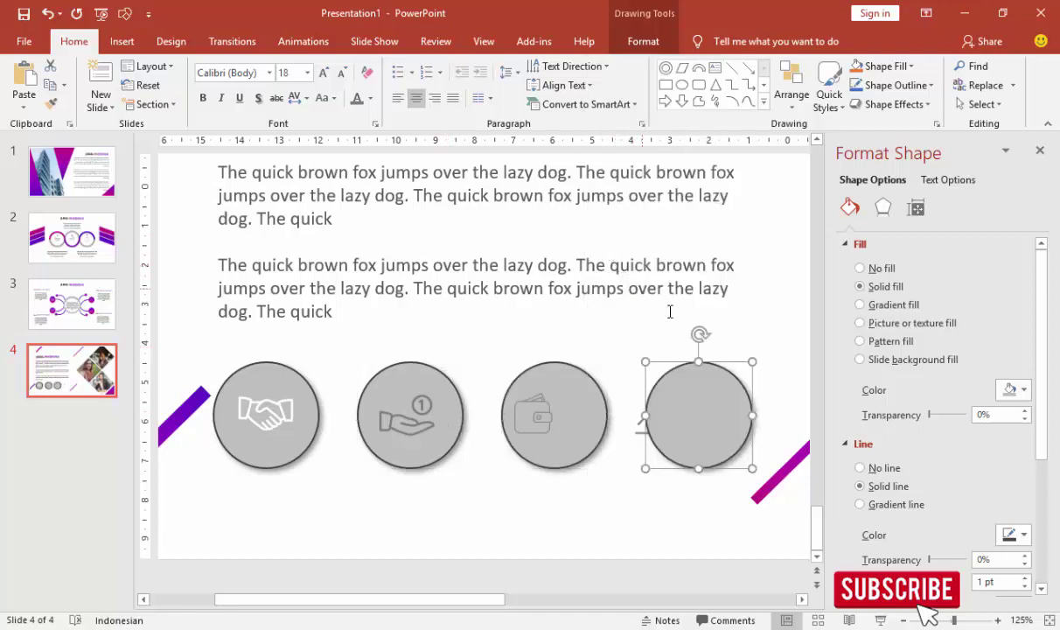
pyautogui.rightClick(710, 395)
pyautogui.click(748, 212)
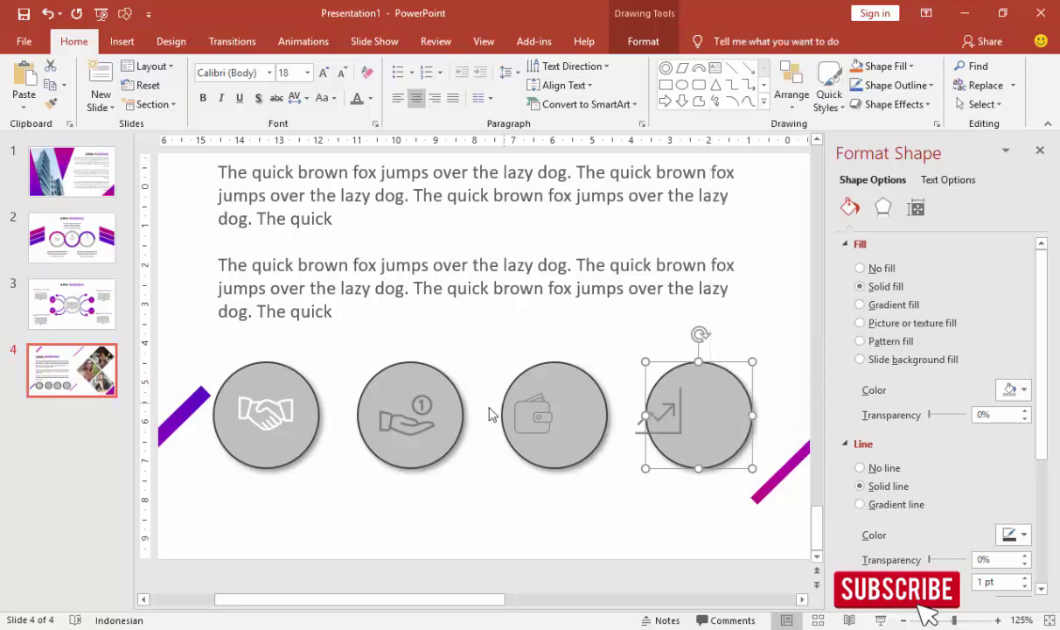
# Center the hand and wallet icons in their circles and make both white.
pyautogui.click(422, 411)
pyautogui.moveTo(423, 411); pyautogui.dragTo(424, 405)
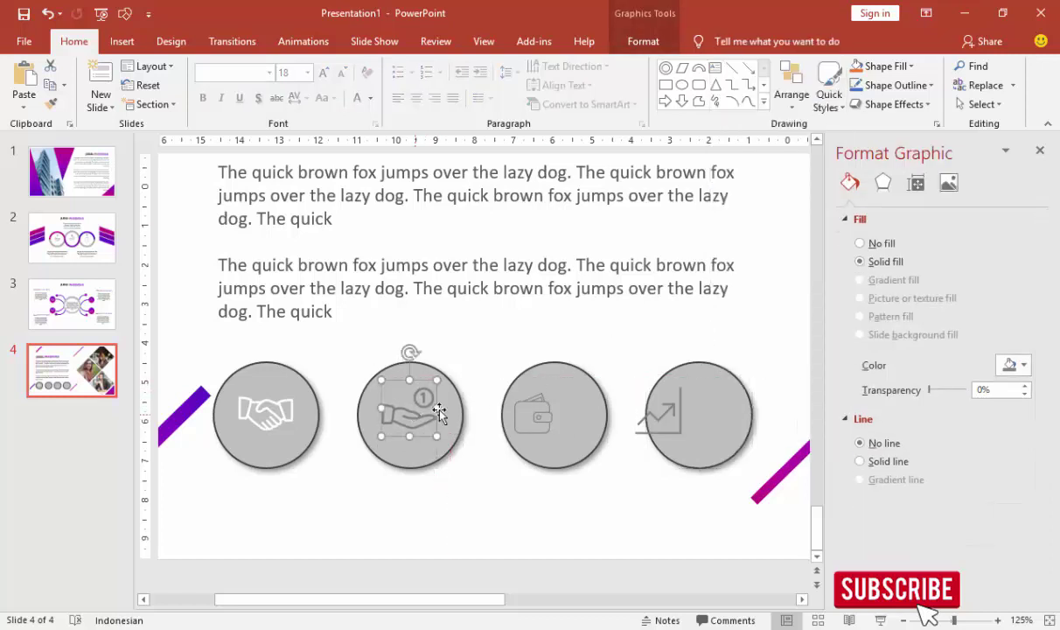
pyautogui.click(1015, 365)
pyautogui.click(924, 409)
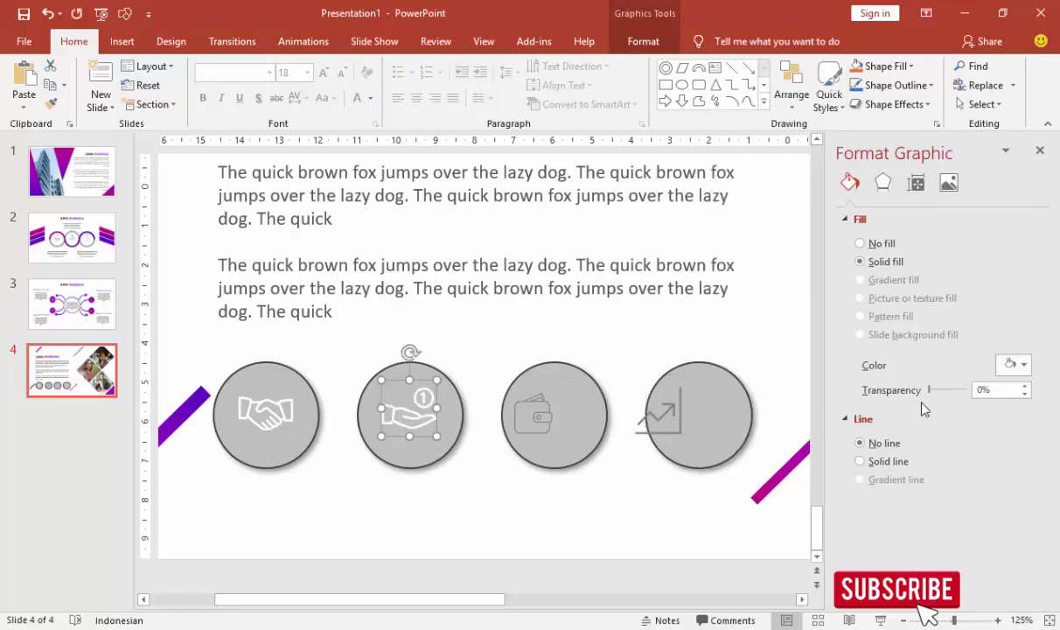
pyautogui.click(534, 416)
pyautogui.click(1015, 365)
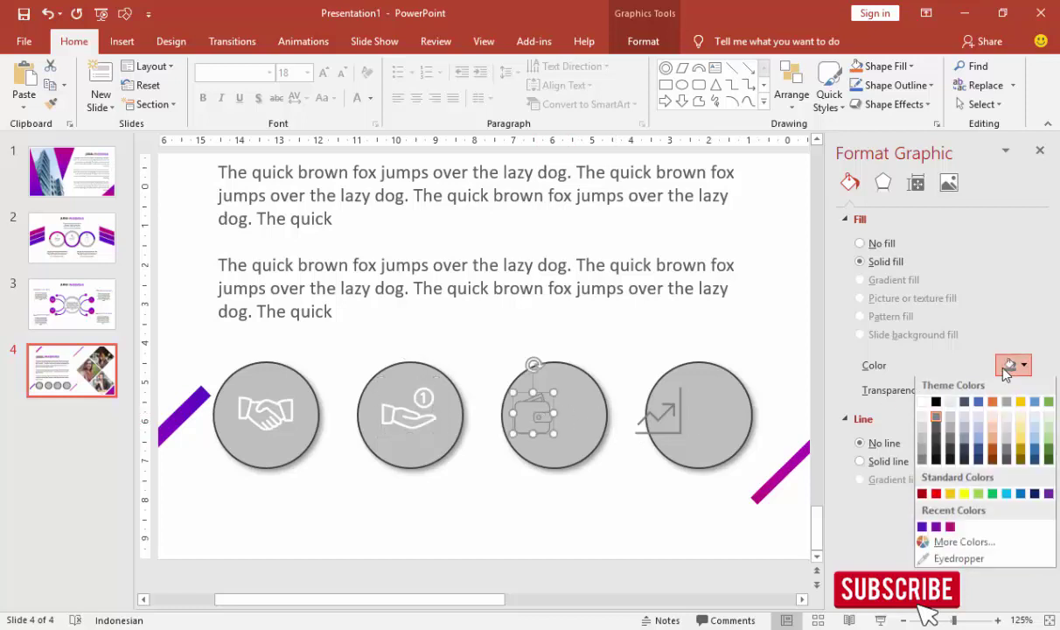
pyautogui.click(924, 404)
pyautogui.moveTo(536, 416); pyautogui.dragTo(556, 413)
# Center the chart icon in the fourth circle, make it white, and present slide 4 full screen.
pyautogui.moveTo(663, 413); pyautogui.dragTo(705, 411)
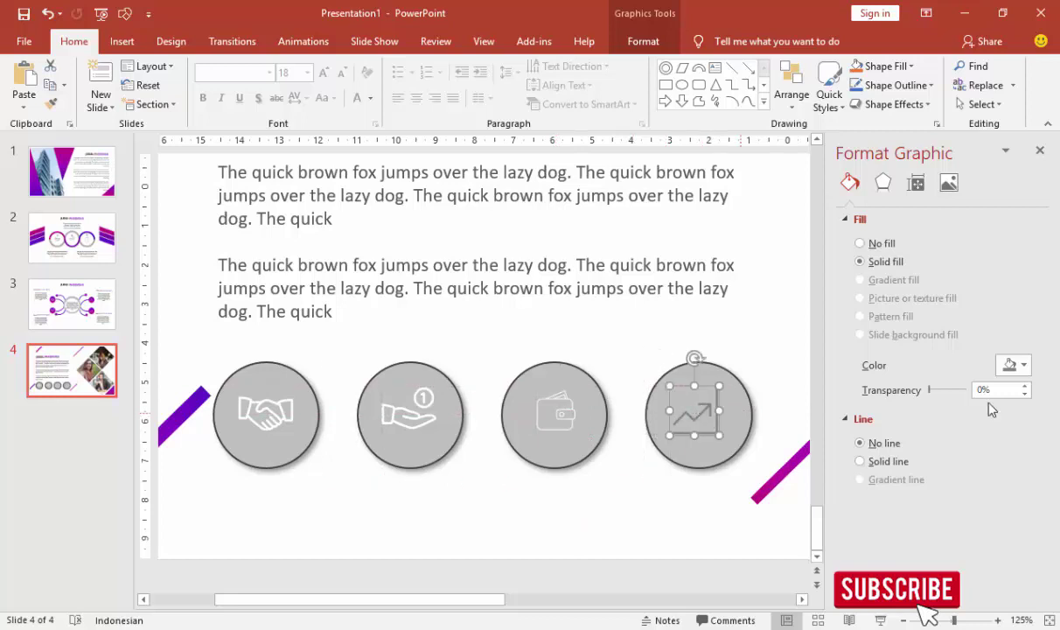
pyautogui.click(1013, 366)
pyautogui.click(923, 404)
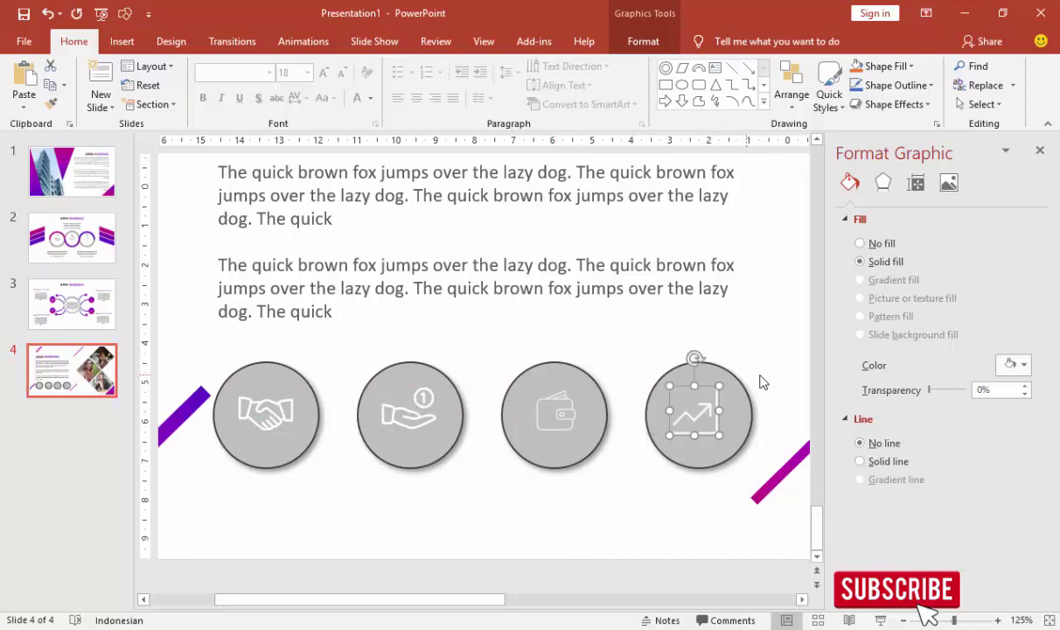
pyautogui.click(725, 389)
pyautogui.scroll(-6, 648, 386)
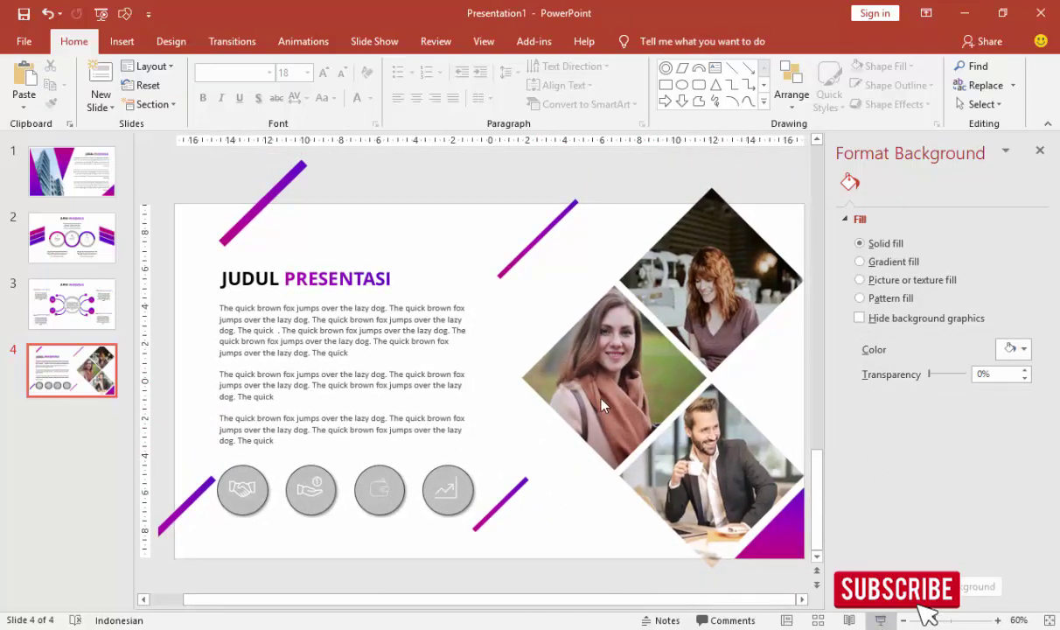
pyautogui.hotkey('shift', 'F5')
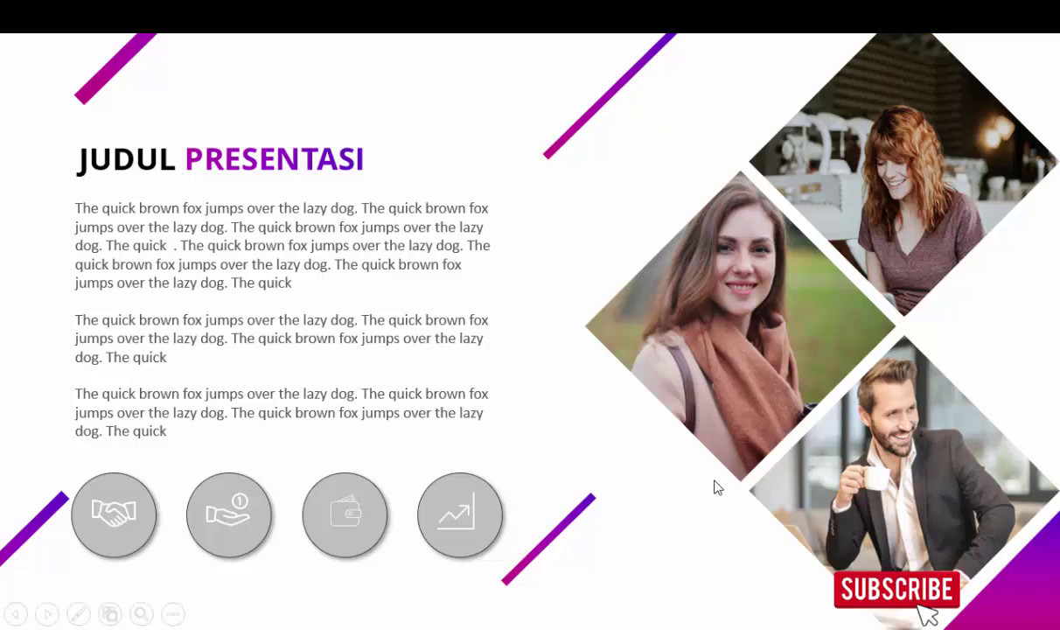
# End the slide show, return to slide 1, close Format Background, and show the Animations options.
pyautogui.press('Escape')
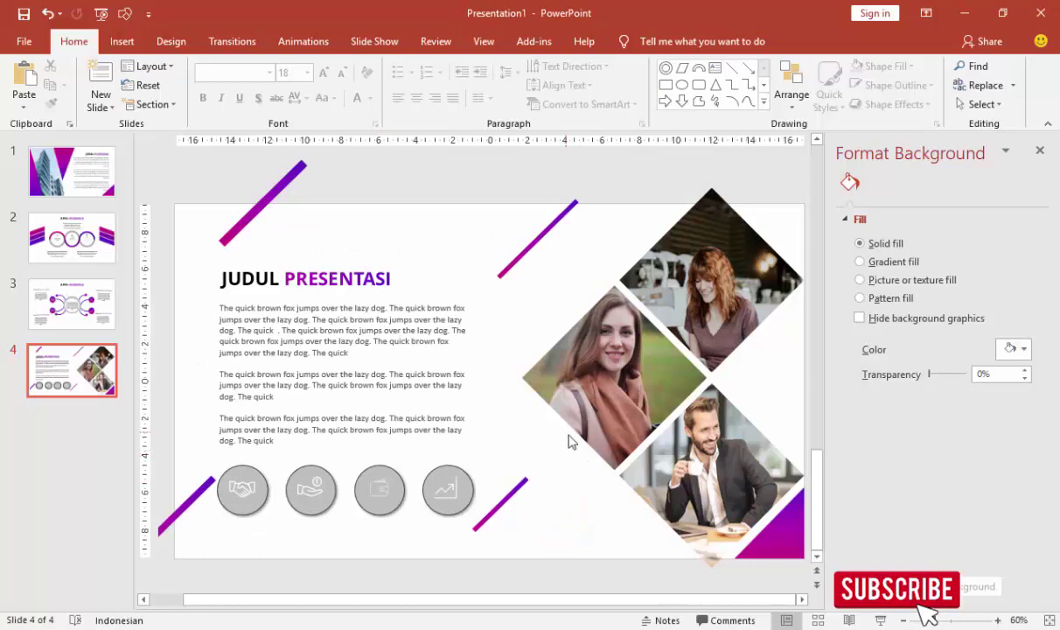
pyautogui.click(72, 171)
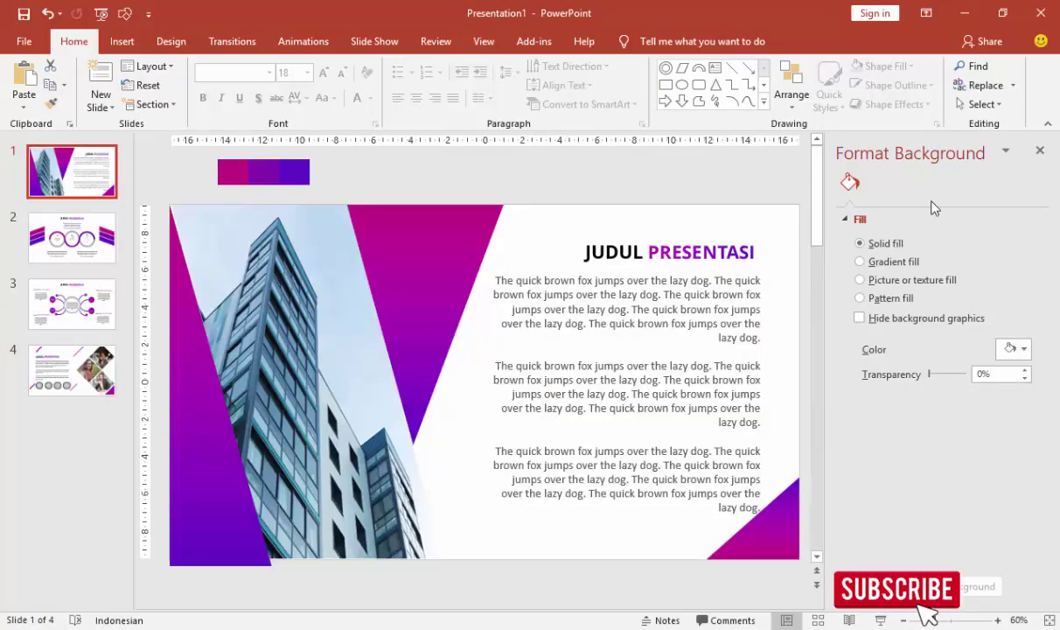
pyautogui.click(1039, 151)
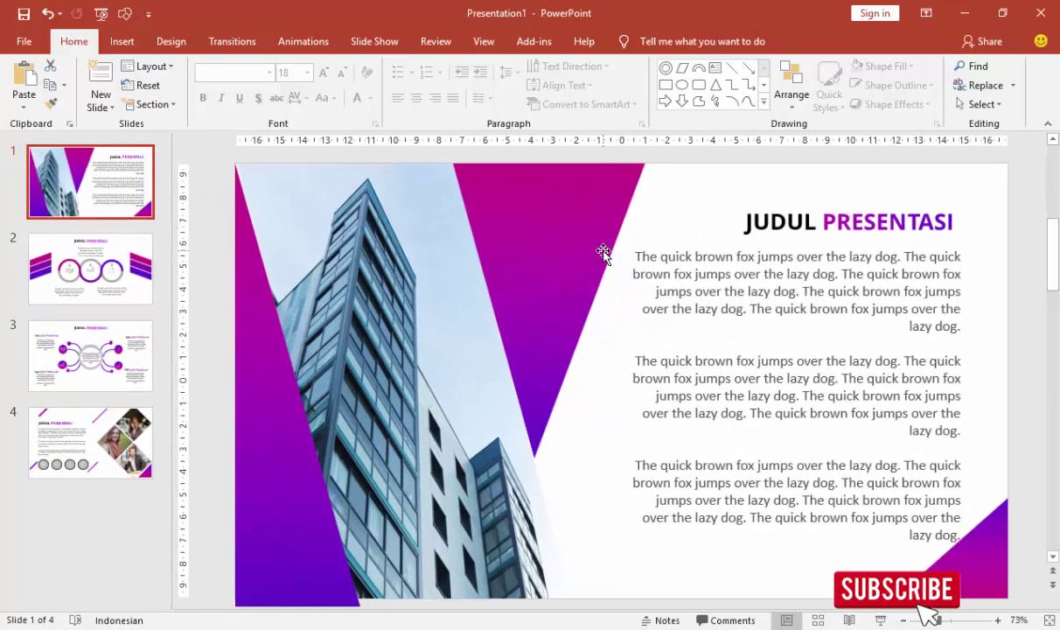
pyautogui.scroll(-2, 549, 244)
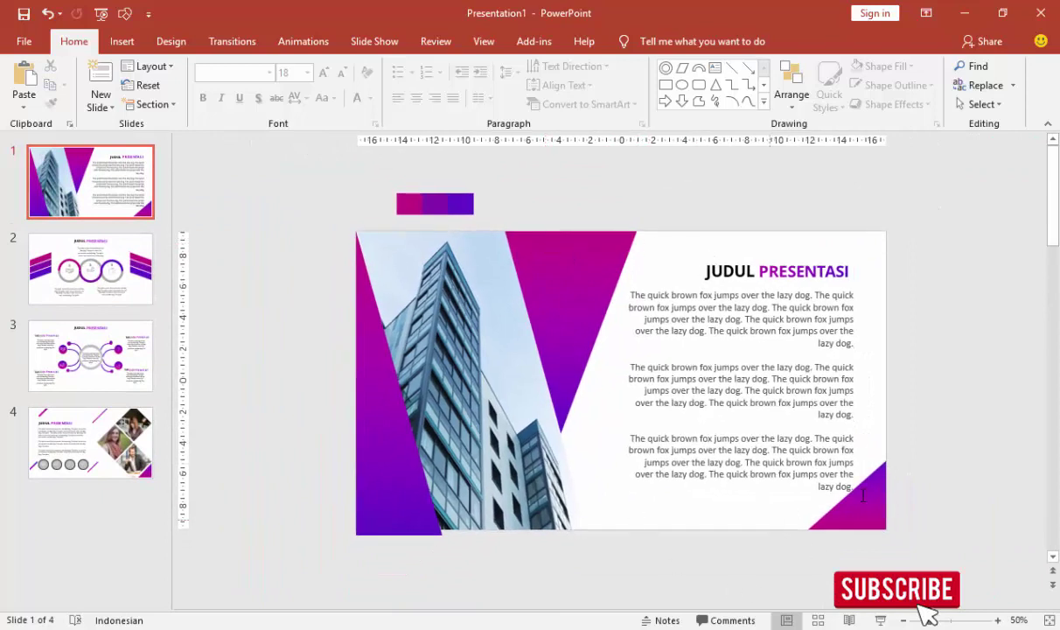
pyautogui.click(301, 45)
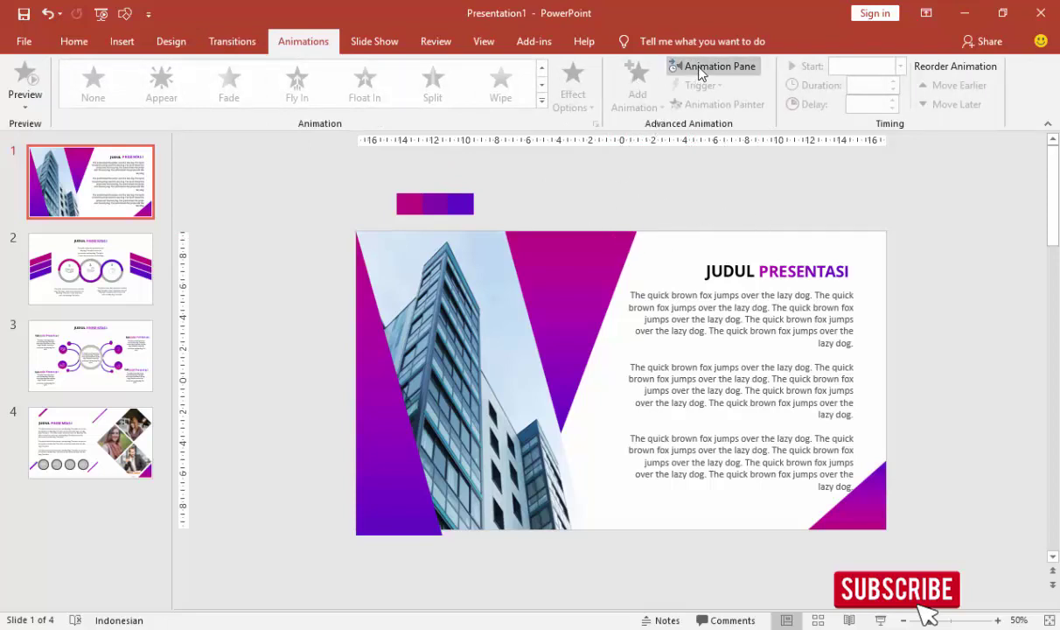
# Show the Animation Pane and give the building photo a Fly In entrance.
pyautogui.click(671, 70)
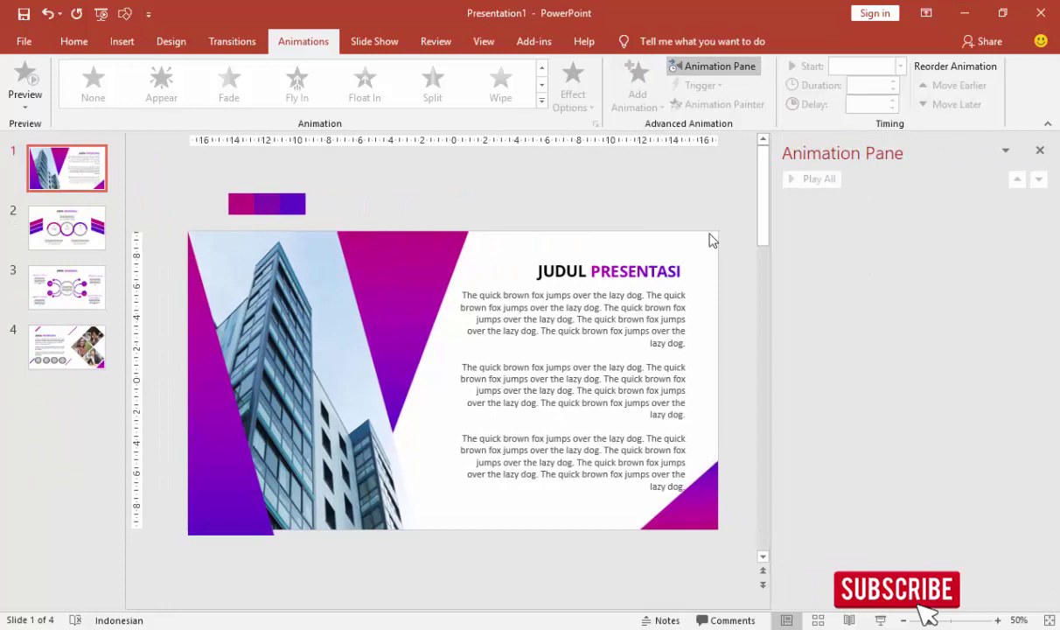
pyautogui.click(294, 302)
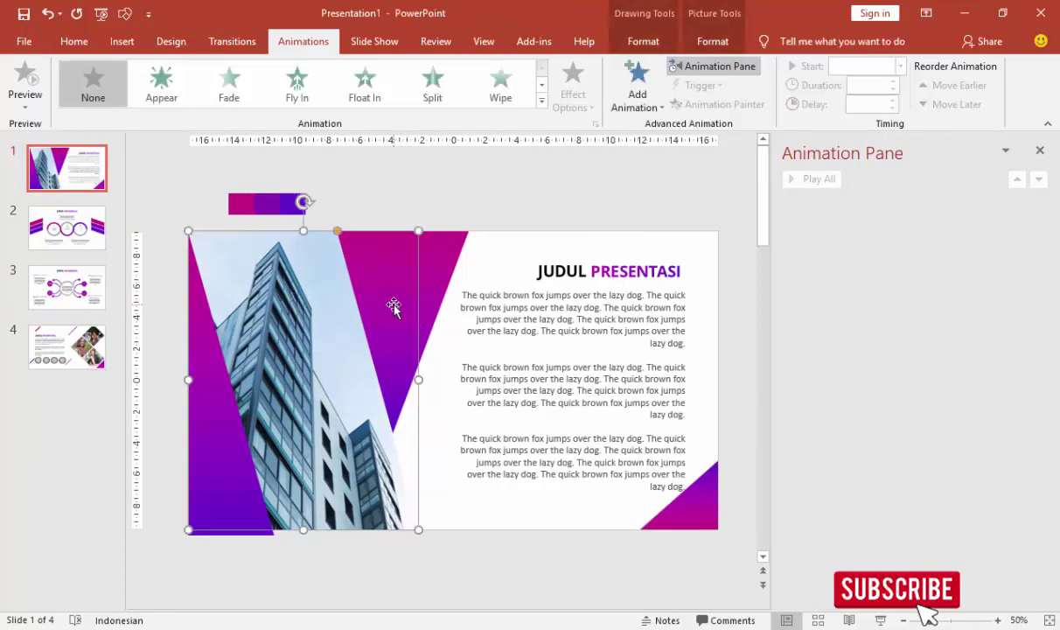
pyautogui.click(638, 85)
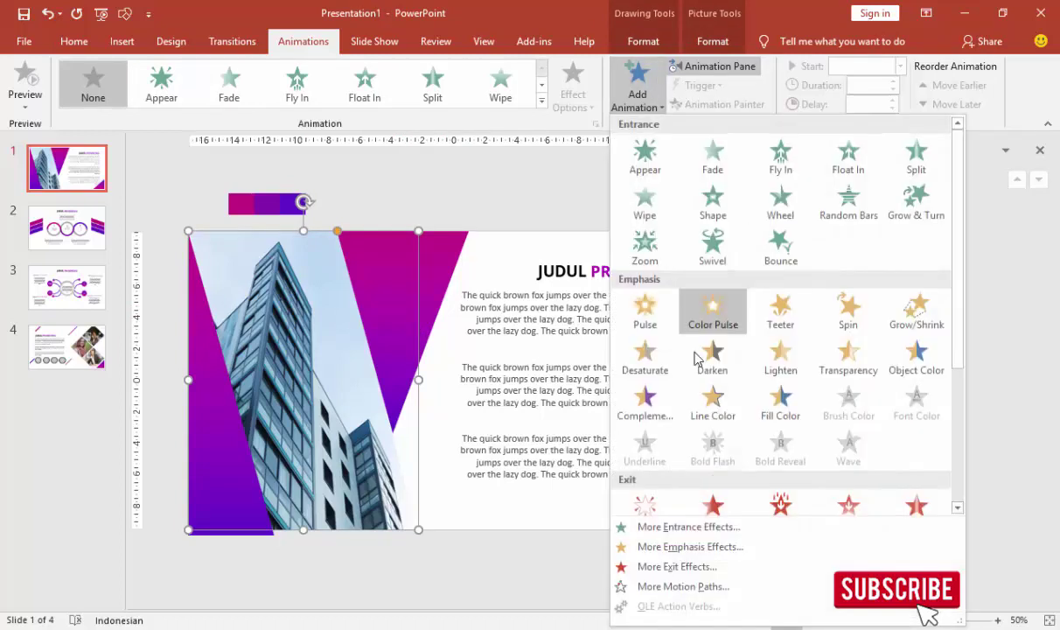
pyautogui.click(781, 164)
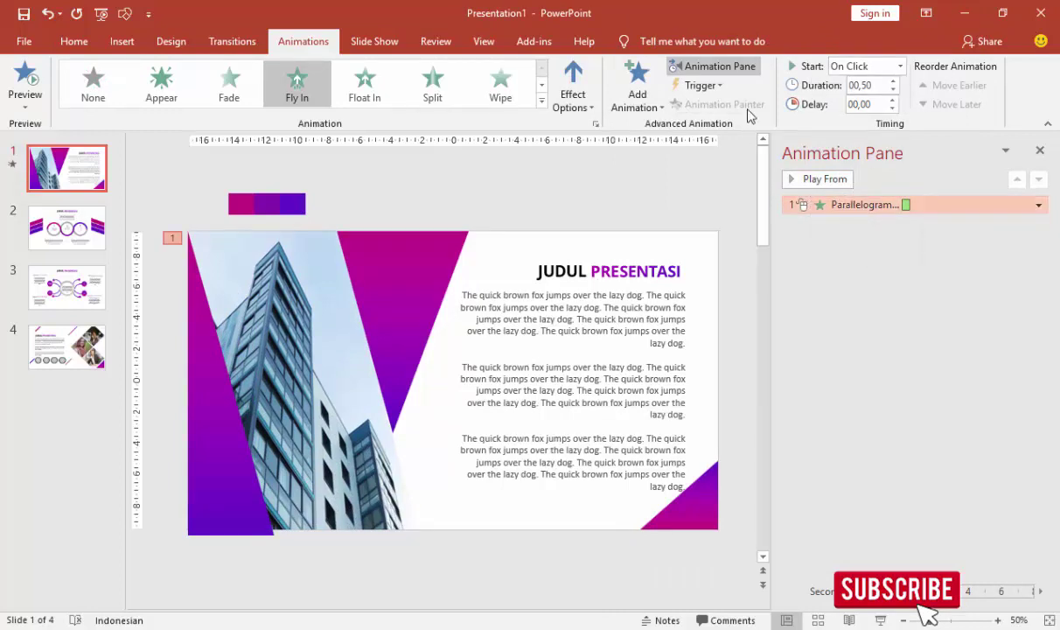
# Make the pink parallelogram fly in, set its direction, and start it With Previous.
pyautogui.click(412, 266)
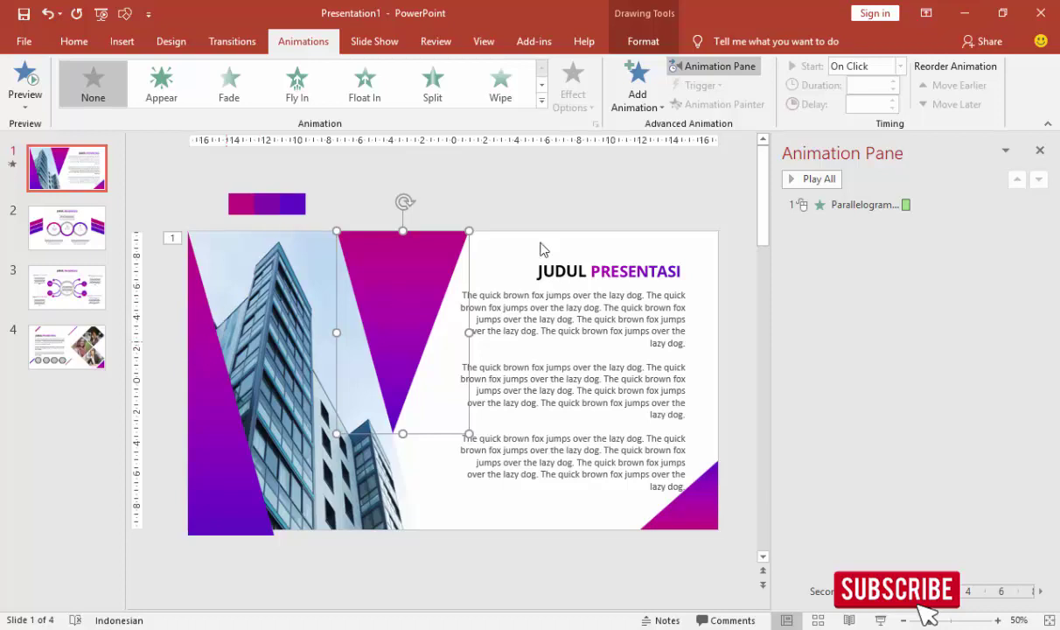
pyautogui.click(623, 95)
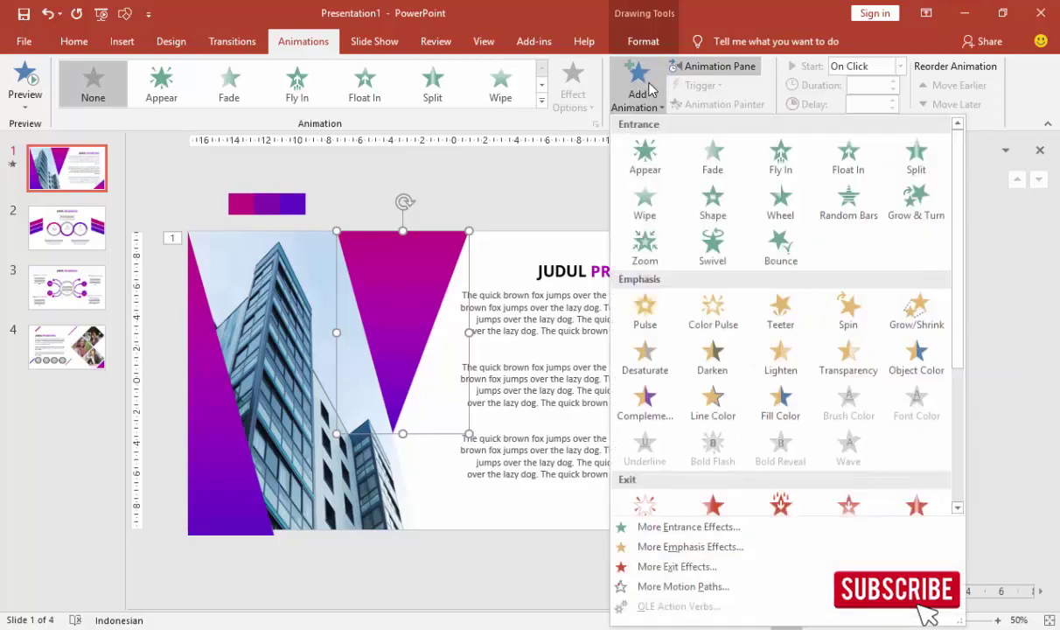
pyautogui.click(778, 166)
pyautogui.click(573, 87)
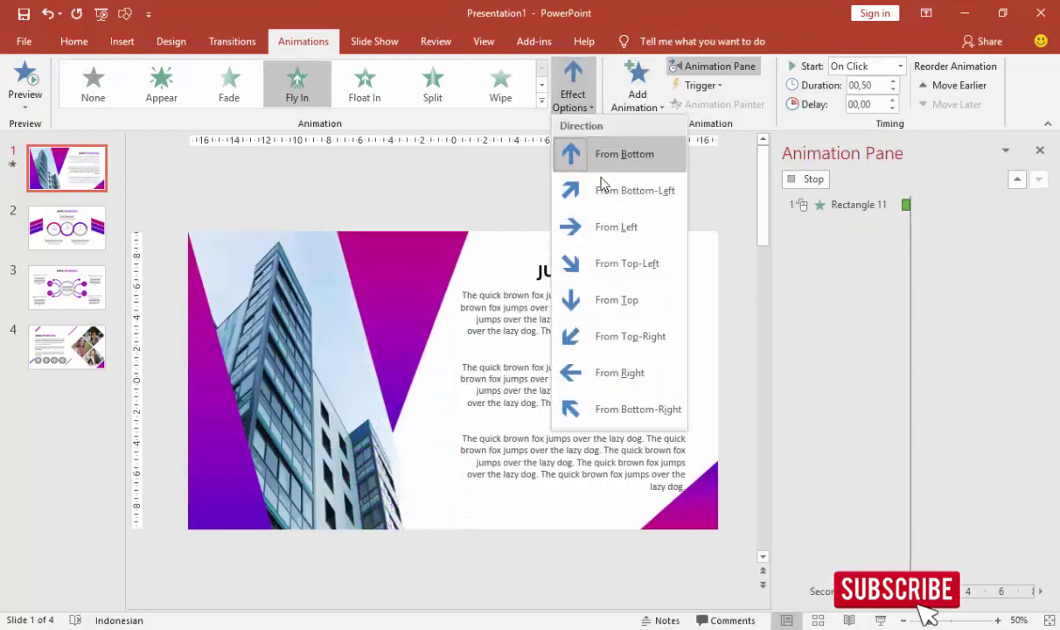
pyautogui.click(589, 286)
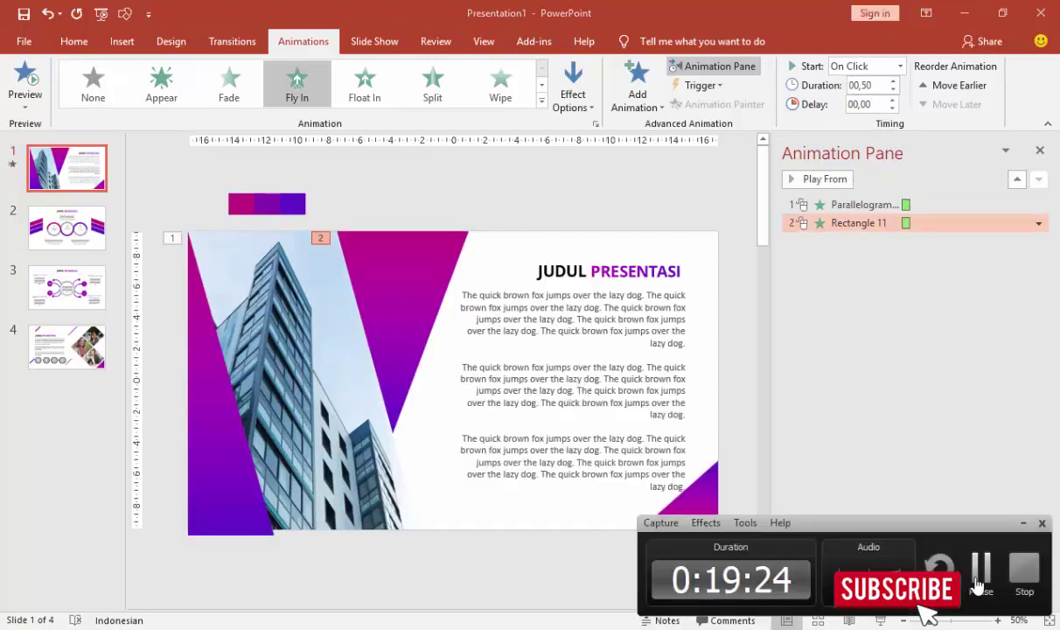
pyautogui.click(426, 302)
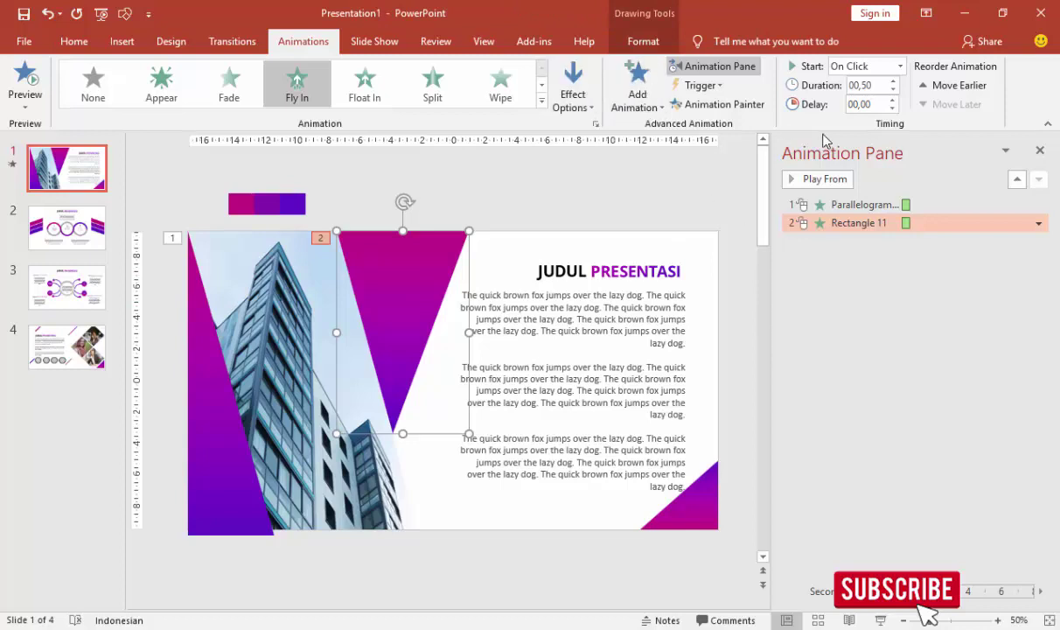
pyautogui.click(900, 66)
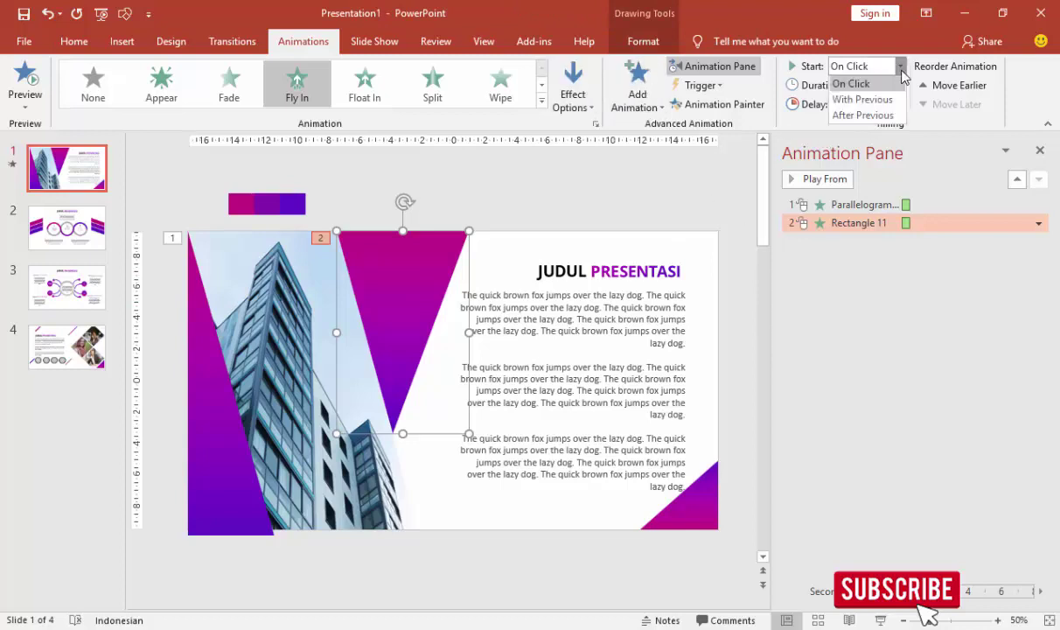
pyautogui.click(862, 100)
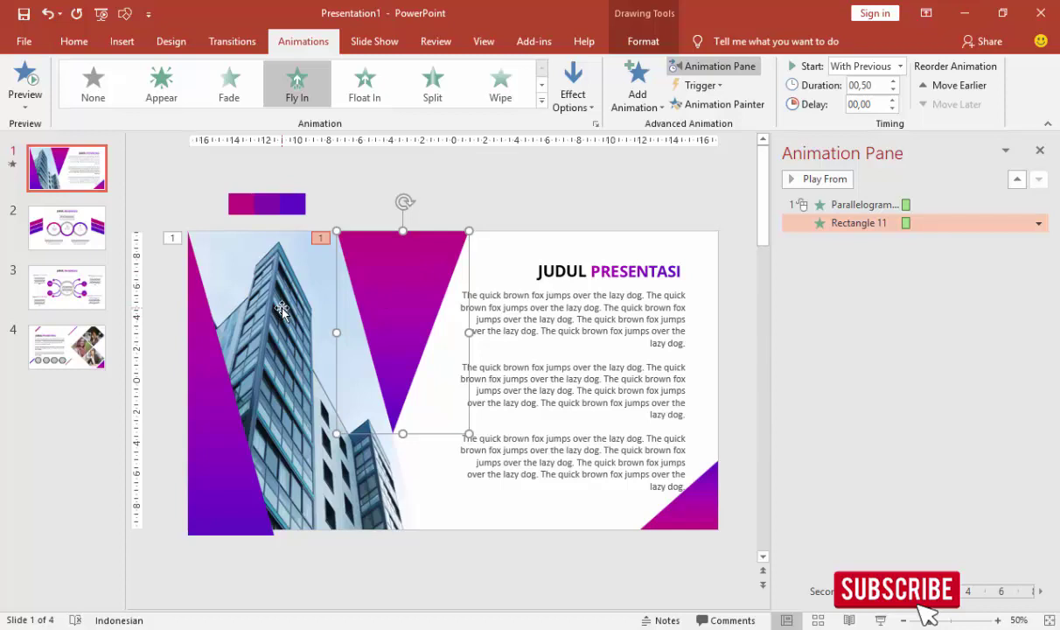
# Make the left magenta strip fly in With Previous, then preview from the photo.
pyautogui.click(267, 291)
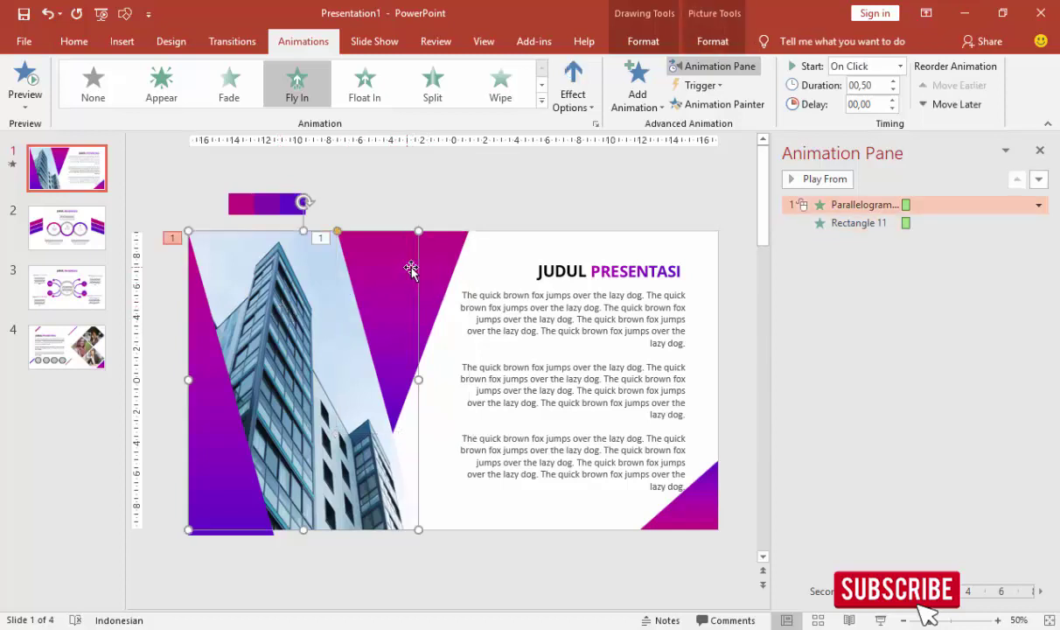
pyautogui.click(213, 394)
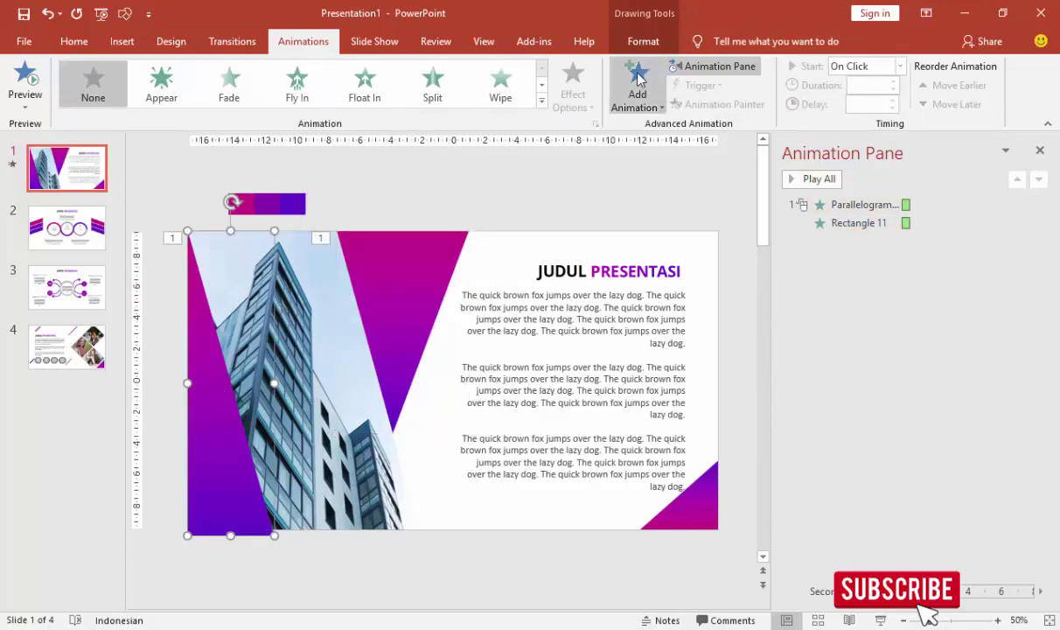
pyautogui.click(636, 84)
pyautogui.click(779, 158)
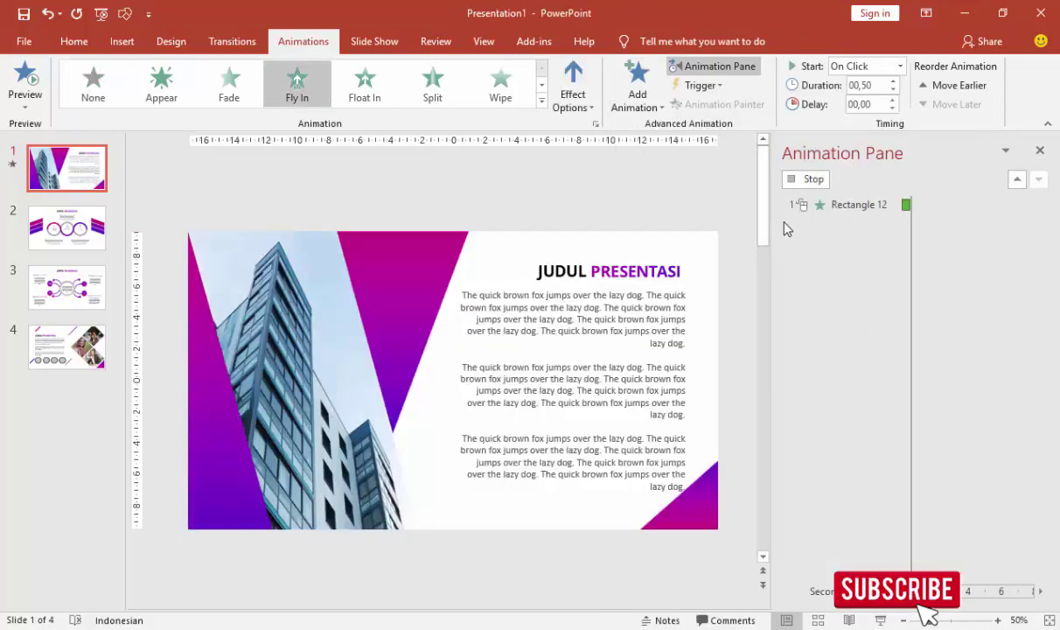
pyautogui.click(900, 66)
pyautogui.click(857, 98)
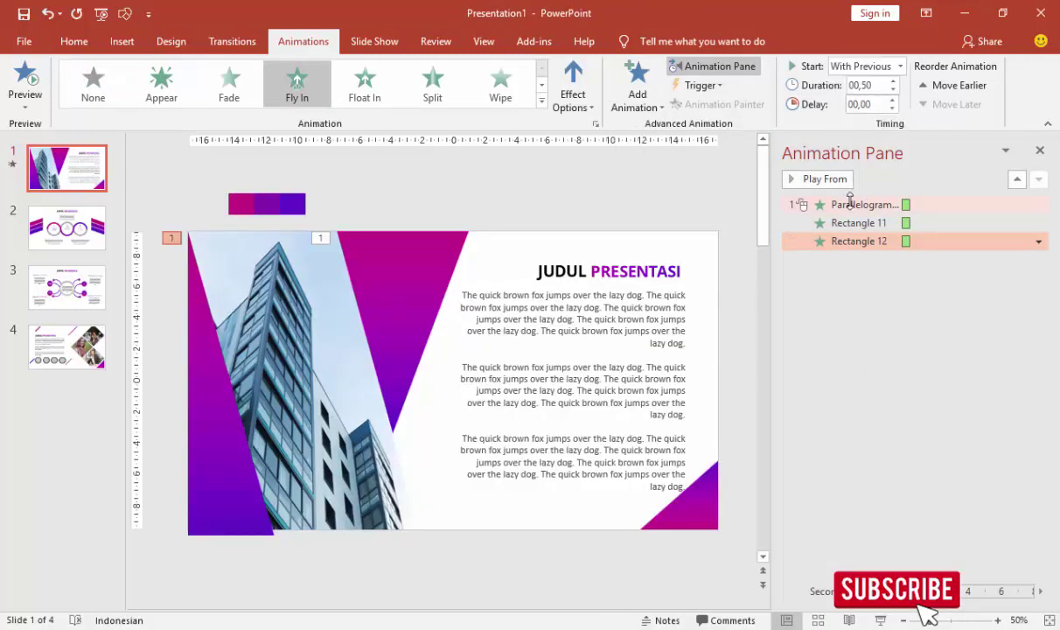
pyautogui.click(846, 204)
pyautogui.click(835, 180)
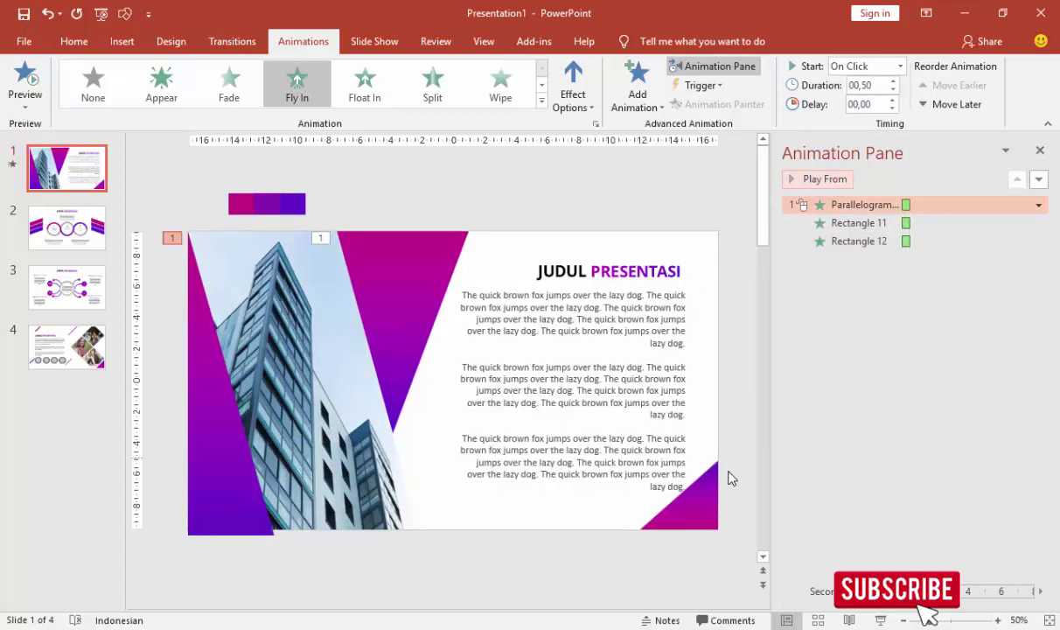
# Give the bottom-right purple triangle a Wipe entrance from the right.
pyautogui.click(707, 499)
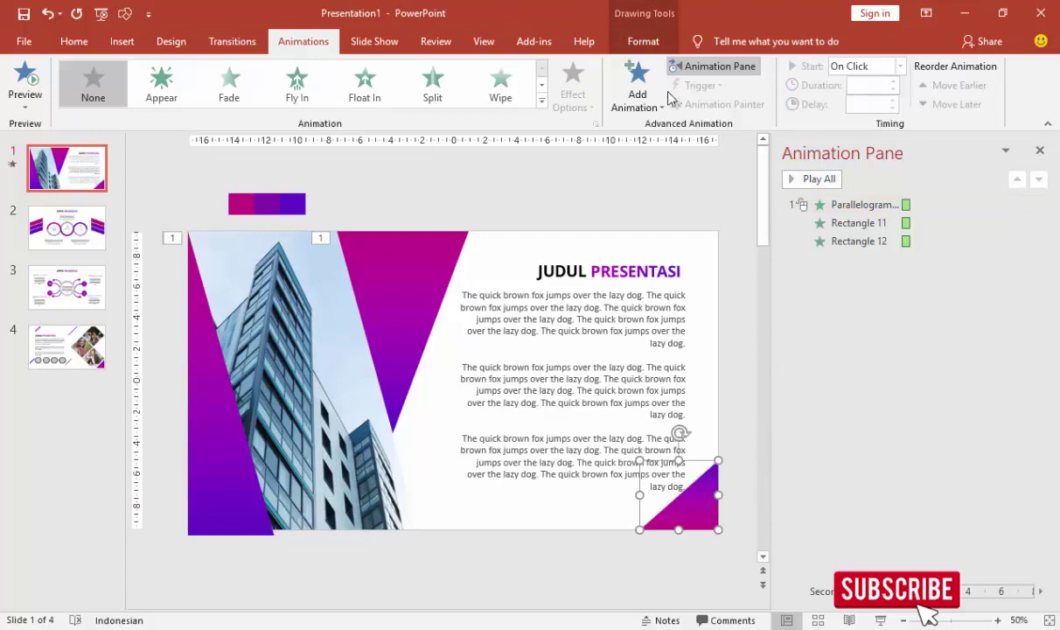
pyautogui.click(637, 87)
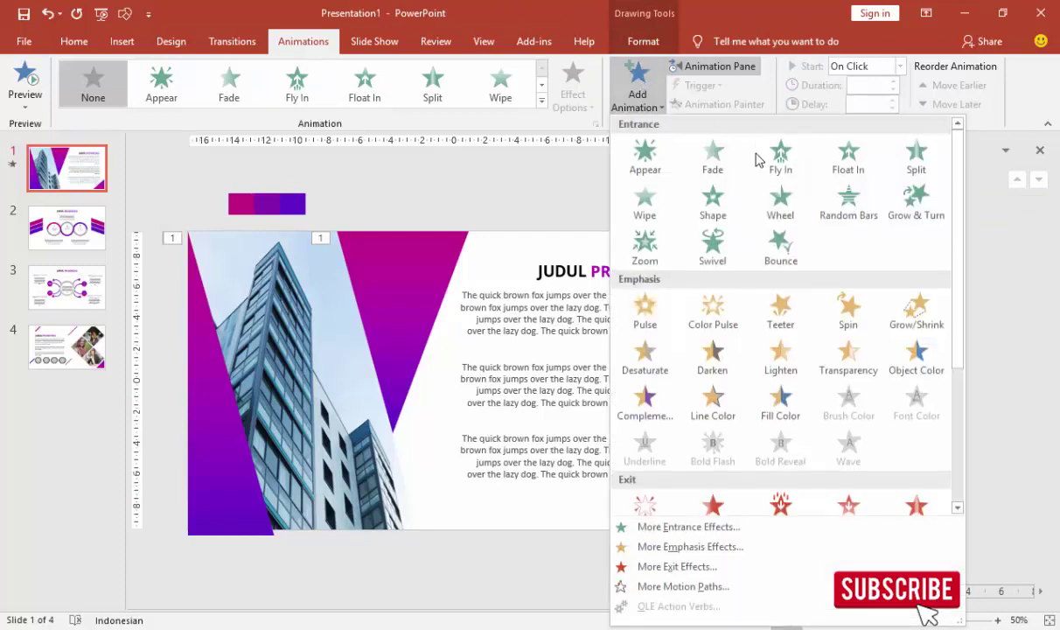
pyautogui.click(655, 203)
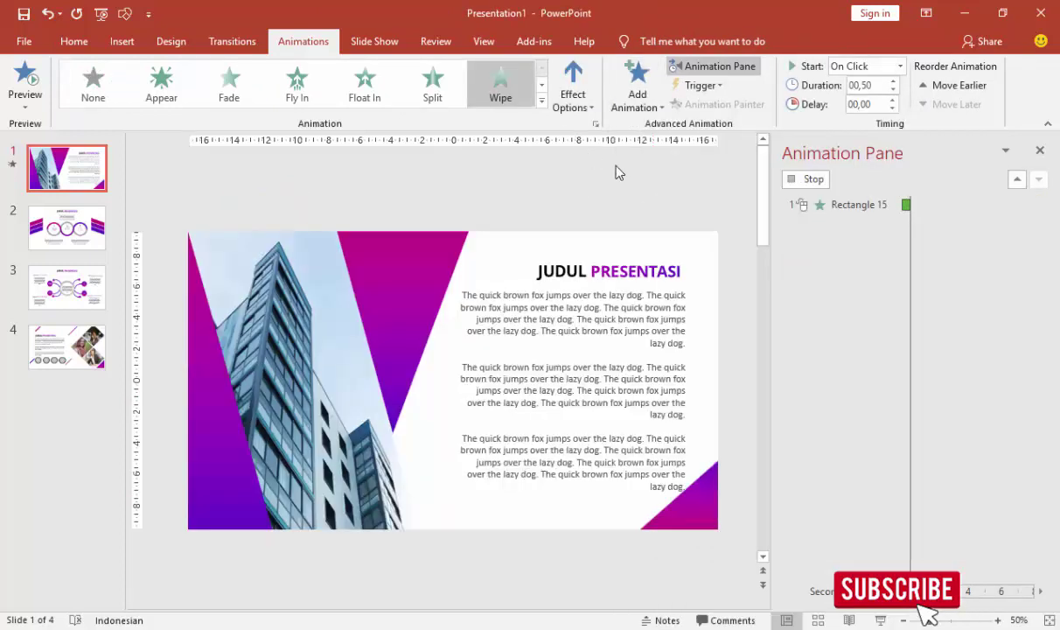
pyautogui.click(589, 108)
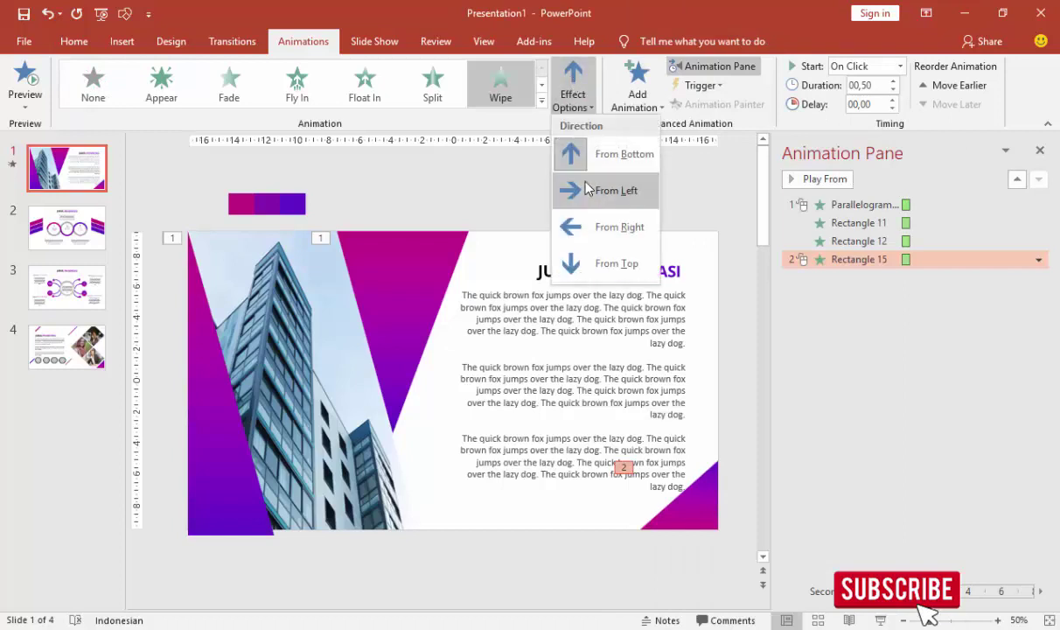
pyautogui.click(603, 232)
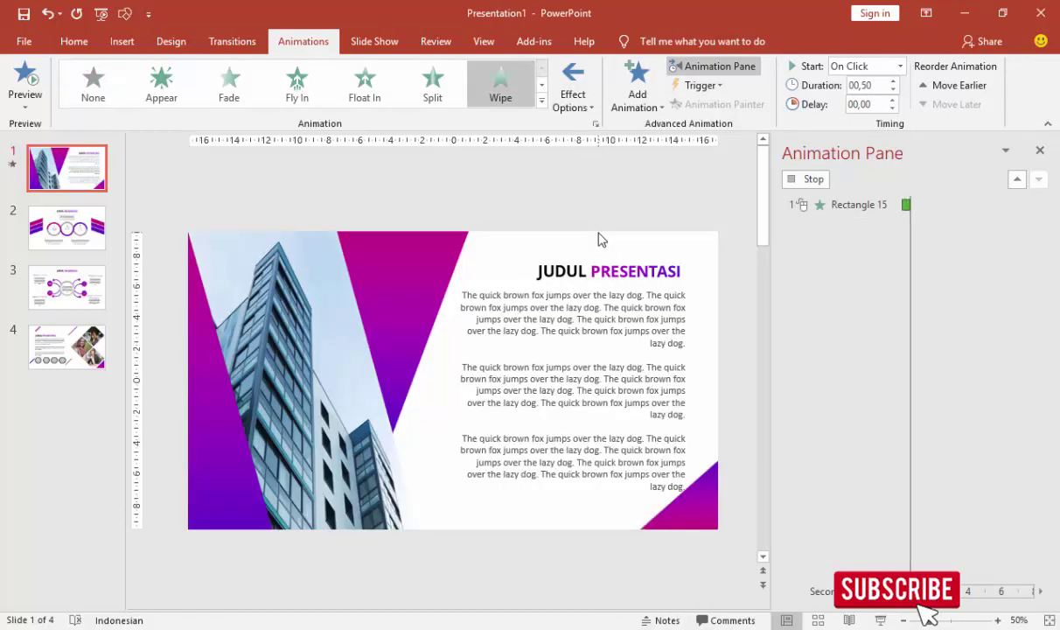
pyautogui.click(603, 259)
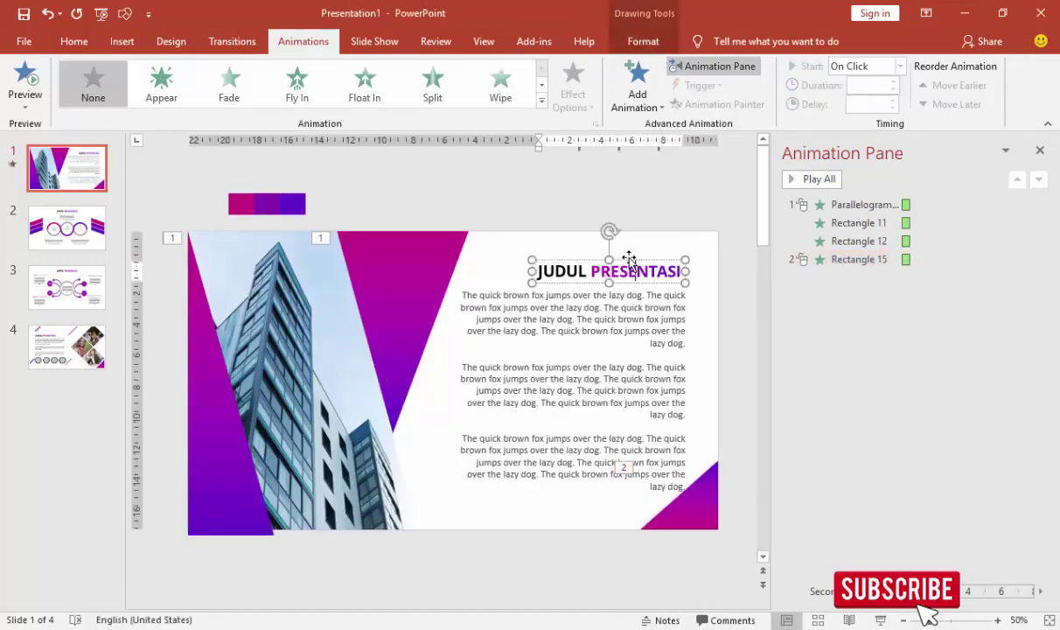
# Apply the Whip entrance effect to the JUDUL PRESENTASI title.
pyautogui.click(638, 88)
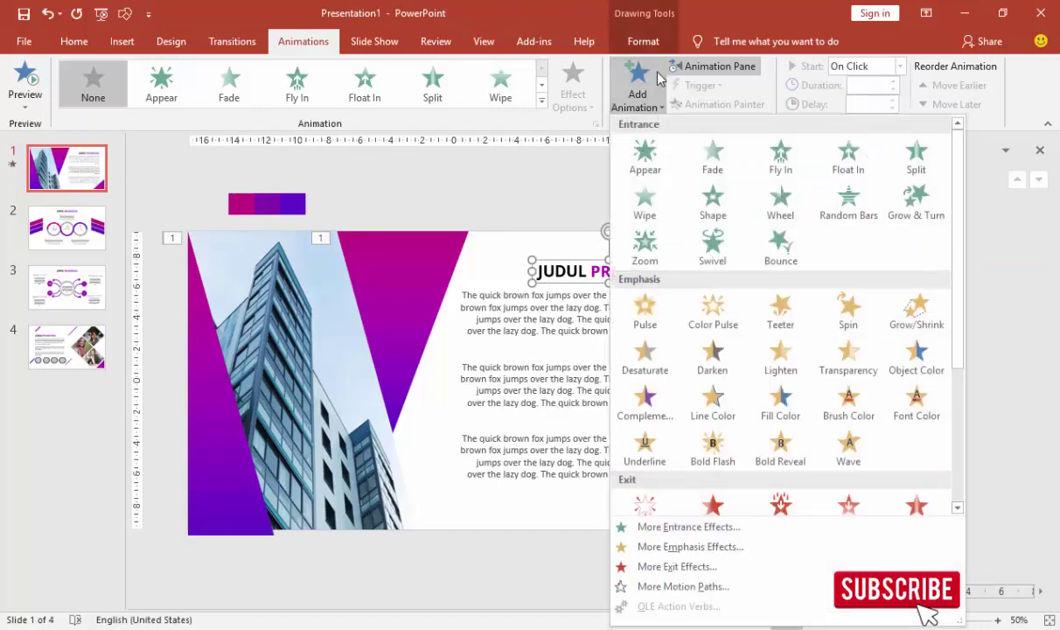
pyautogui.click(685, 525)
pyautogui.scroll(-3, 516, 354)
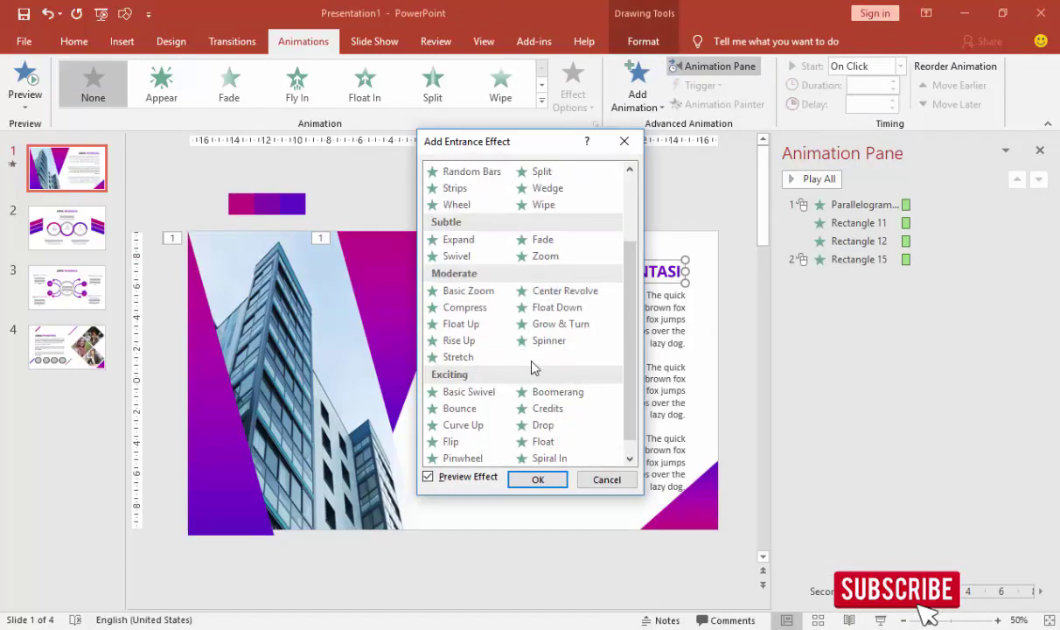
pyautogui.scroll(-1, 472, 450)
pyautogui.click(477, 457)
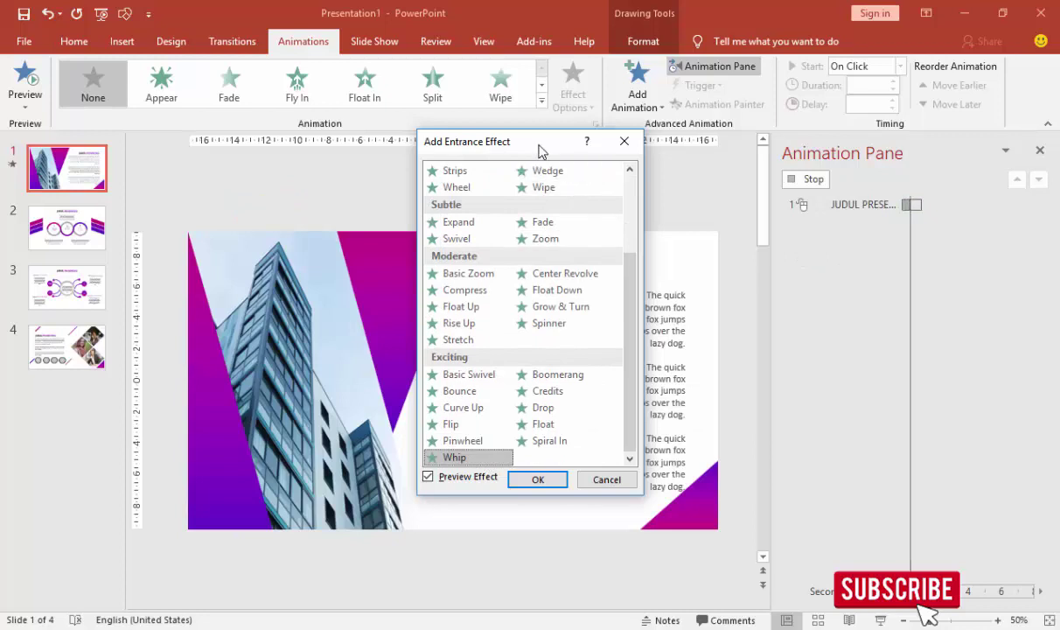
pyautogui.moveTo(512, 150); pyautogui.dragTo(350, 147)
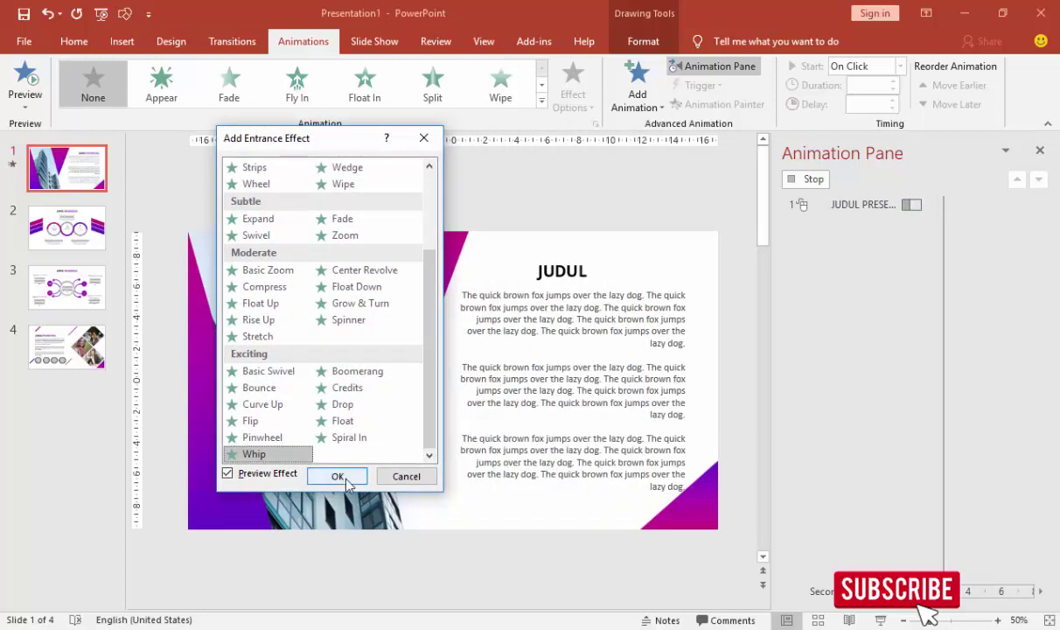
pyautogui.click(367, 477)
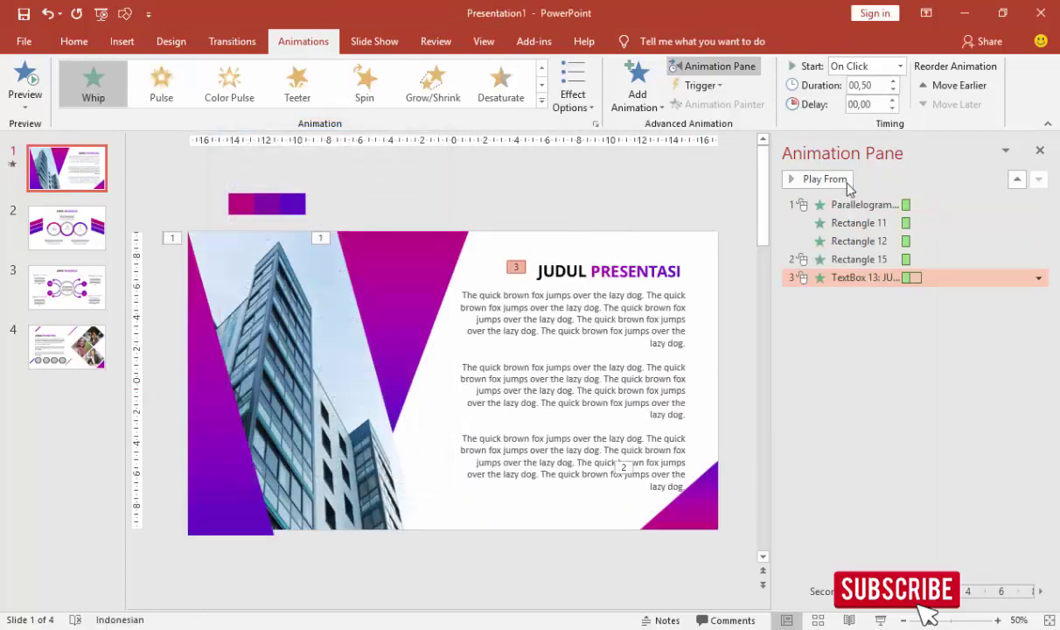
# Set Rectangle 15 to start With Previous and preview from the title onward.
pyautogui.click(862, 260)
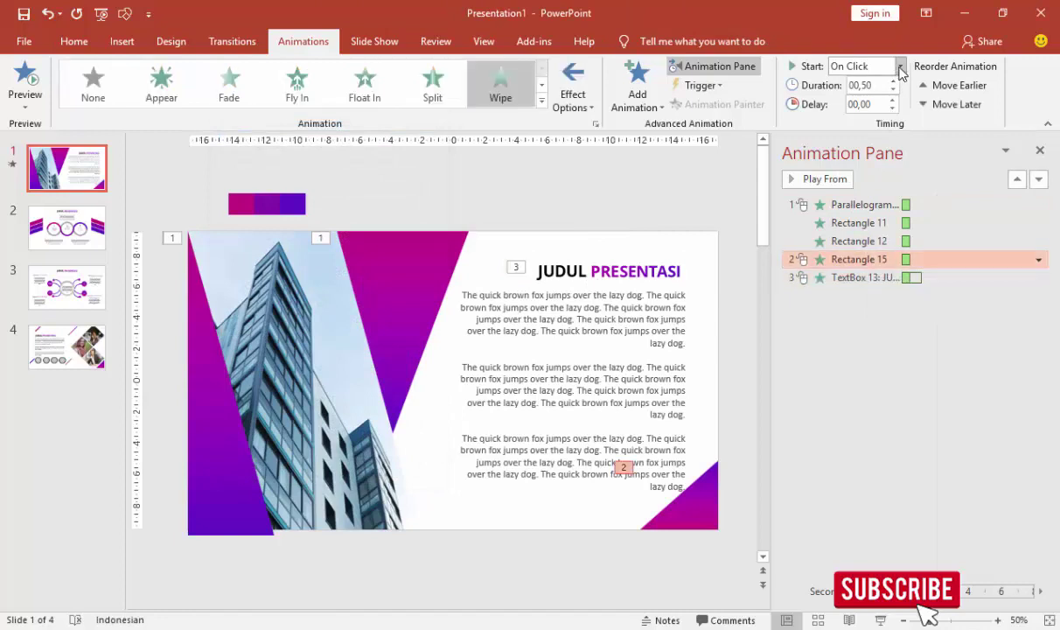
pyautogui.click(900, 67)
pyautogui.click(863, 101)
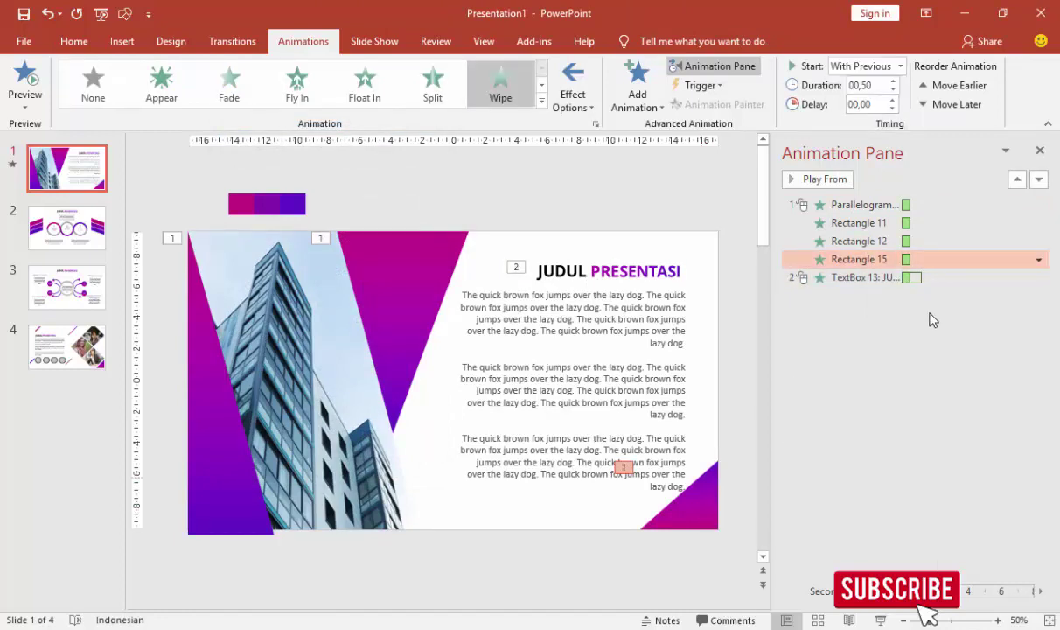
pyautogui.click(890, 278)
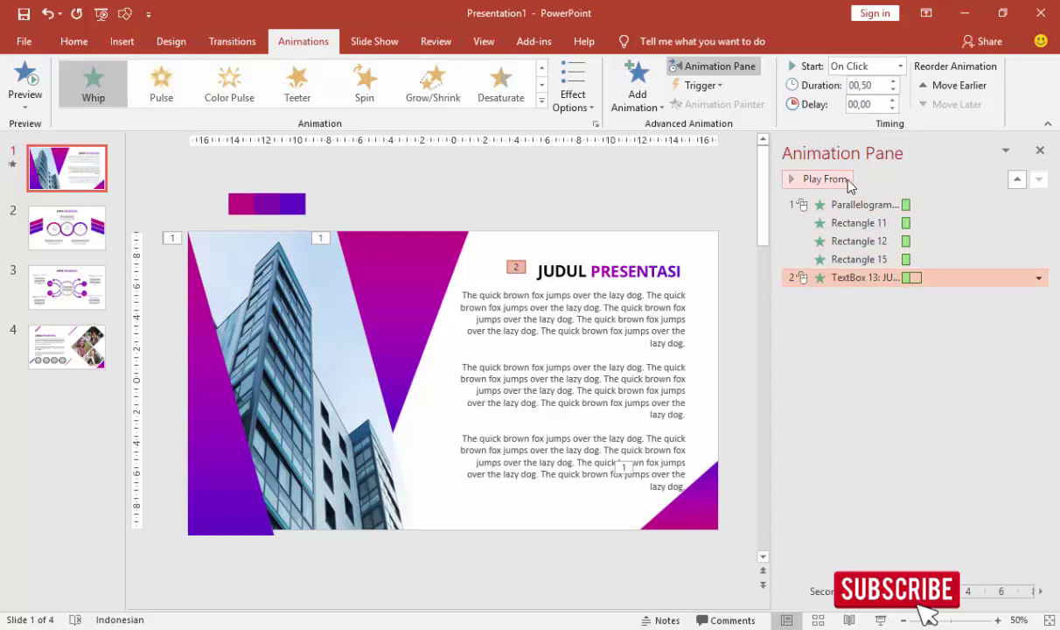
pyautogui.click(829, 181)
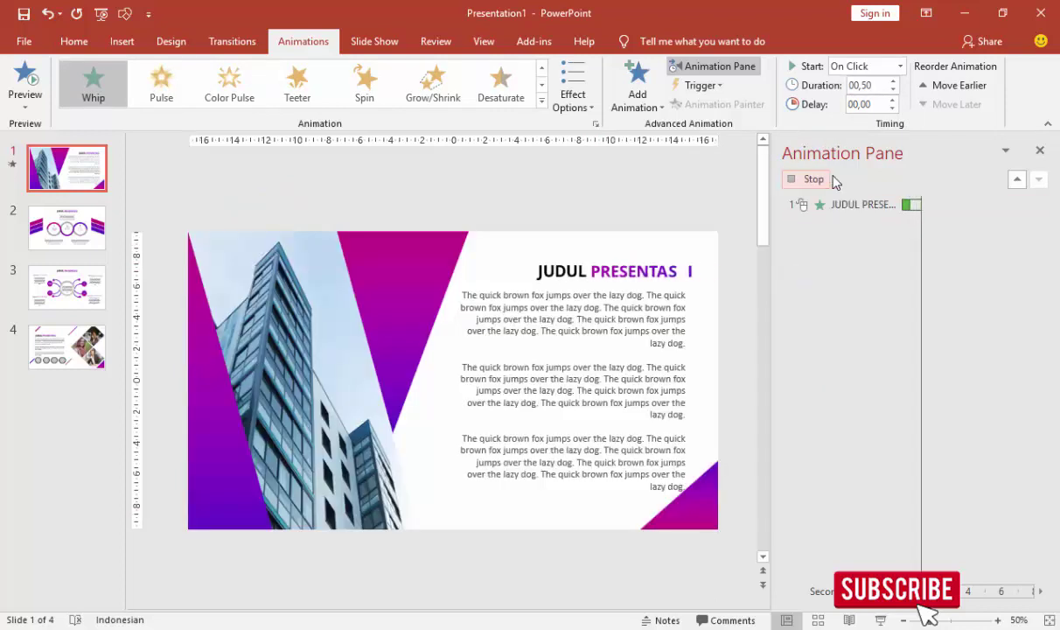
# Apply the Peek In entrance effect to the slide 1 body text.
pyautogui.click(657, 318)
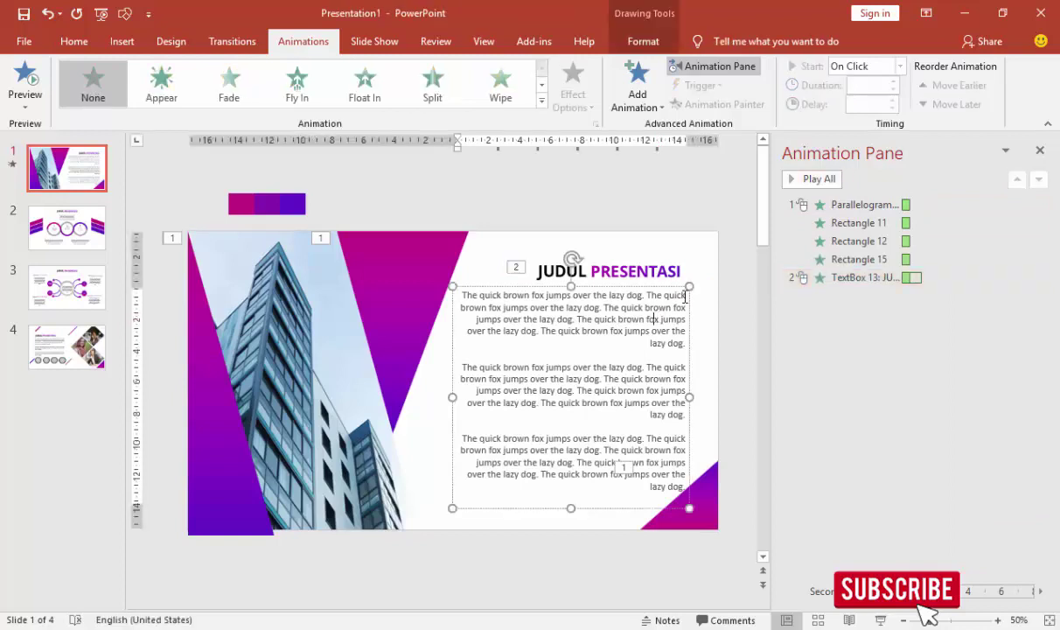
pyautogui.click(637, 87)
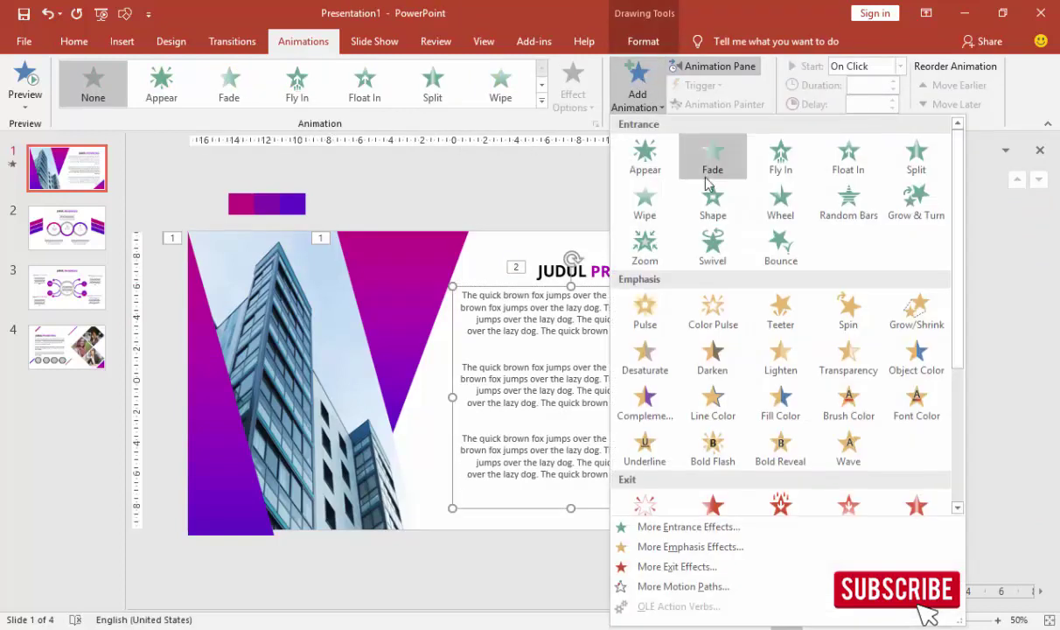
pyautogui.click(665, 526)
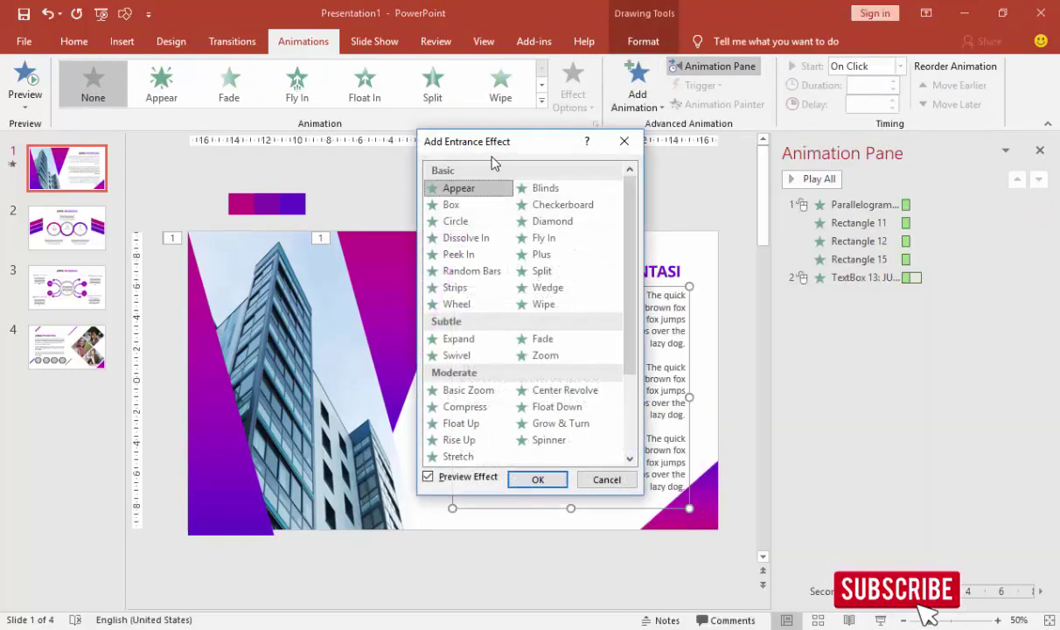
pyautogui.moveTo(490, 143); pyautogui.dragTo(224, 143)
pyautogui.click(209, 271)
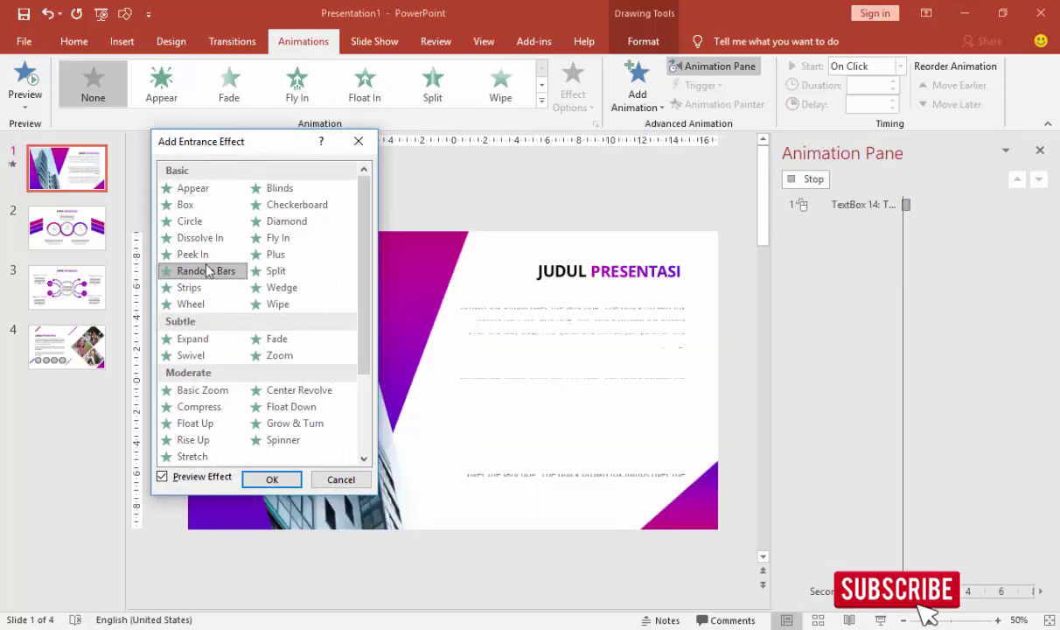
pyautogui.click(201, 255)
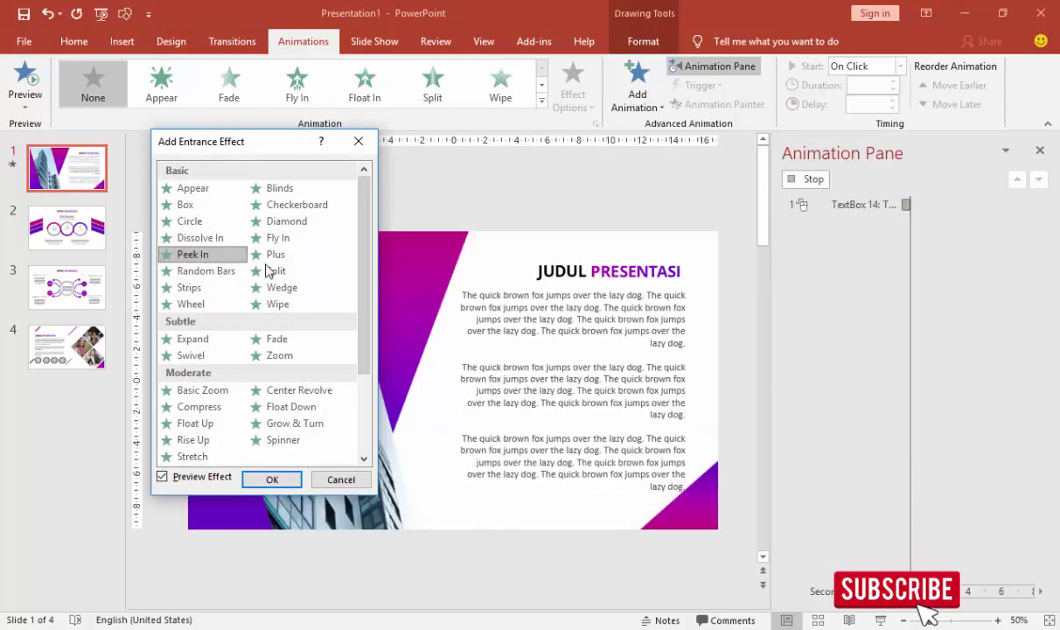
pyautogui.click(283, 489)
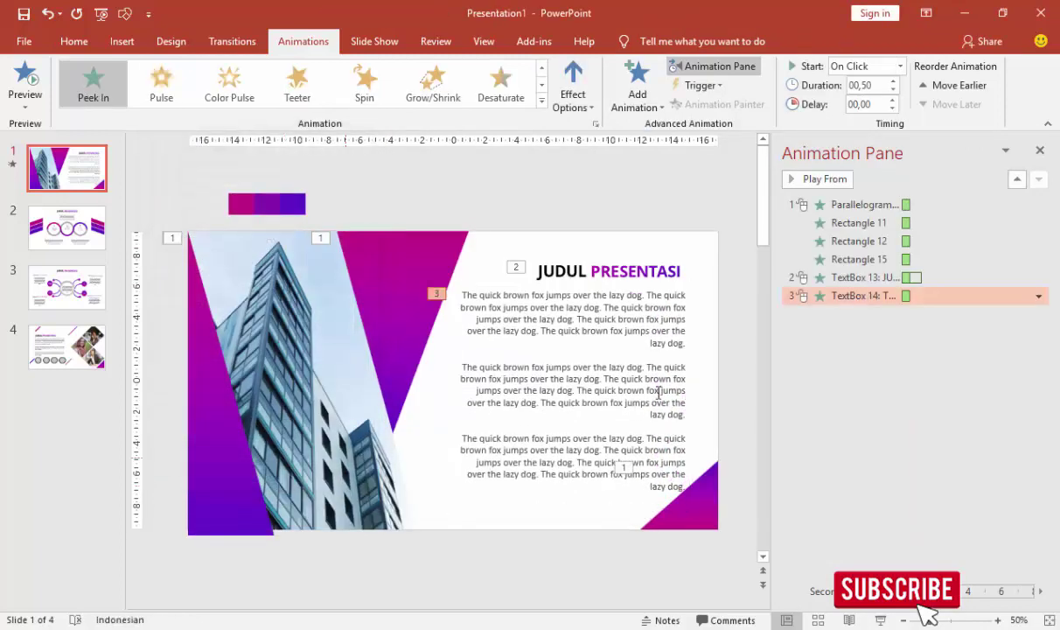
# Make the body text start After Previous and animate by word.
pyautogui.rightClick(892, 302)
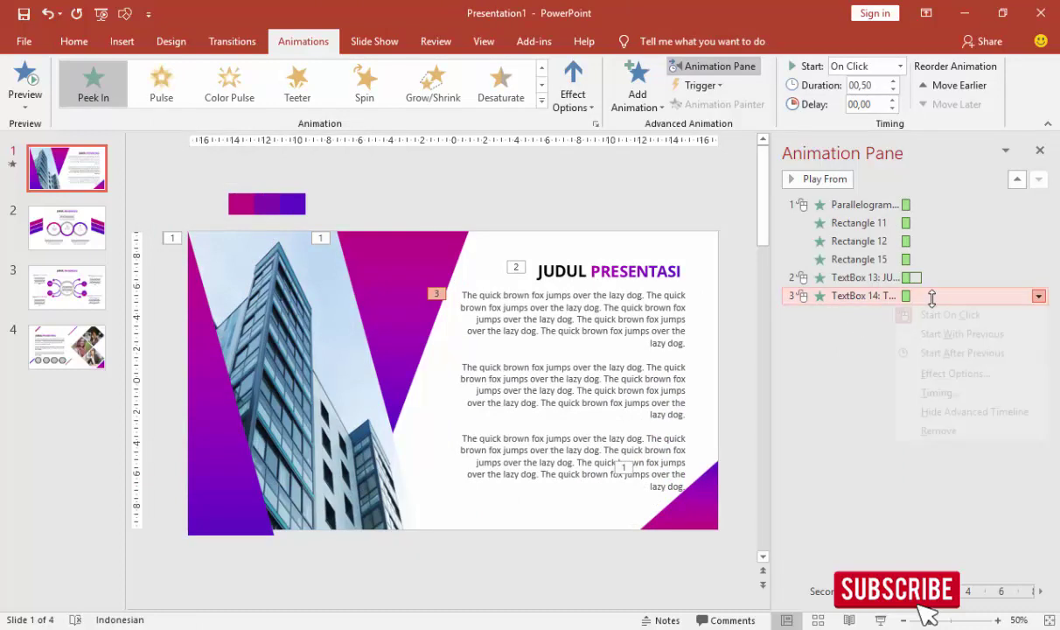
pyautogui.click(899, 66)
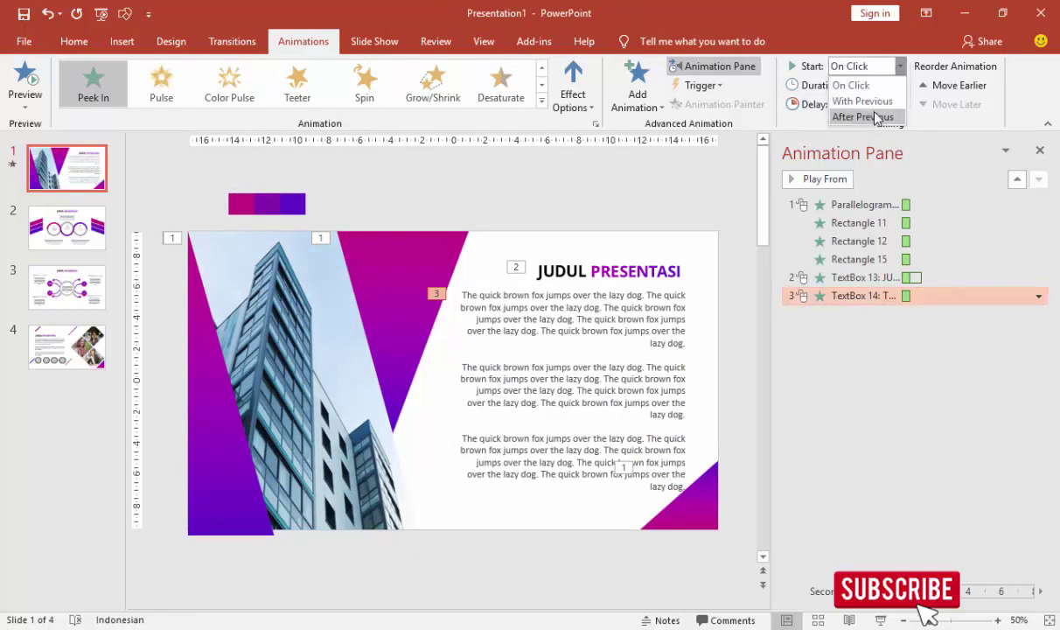
pyautogui.click(862, 113)
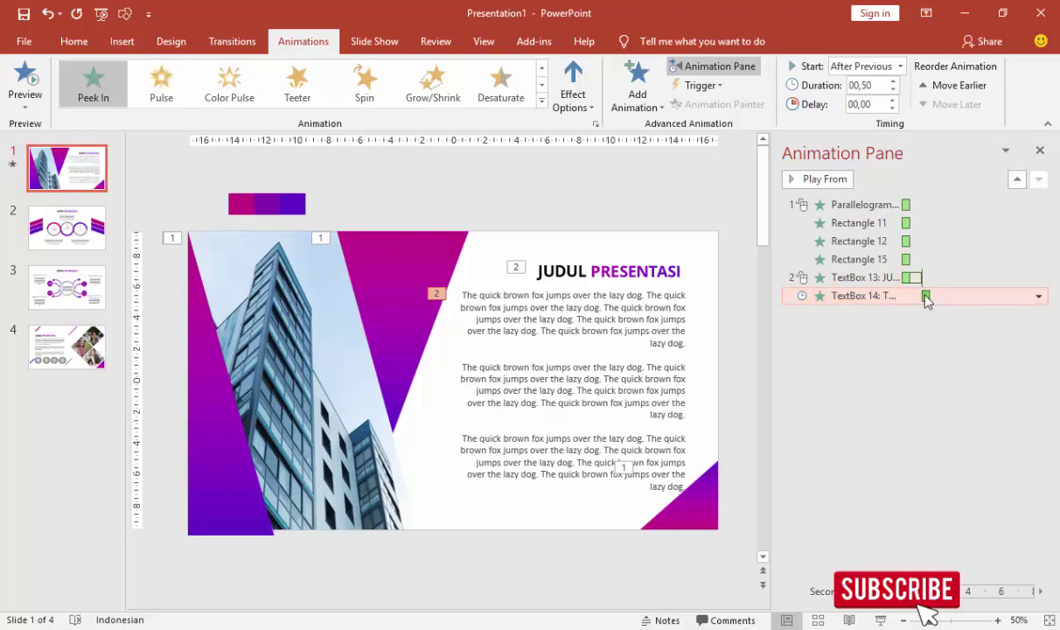
pyautogui.rightClick(847, 297)
pyautogui.click(893, 372)
pyautogui.click(611, 341)
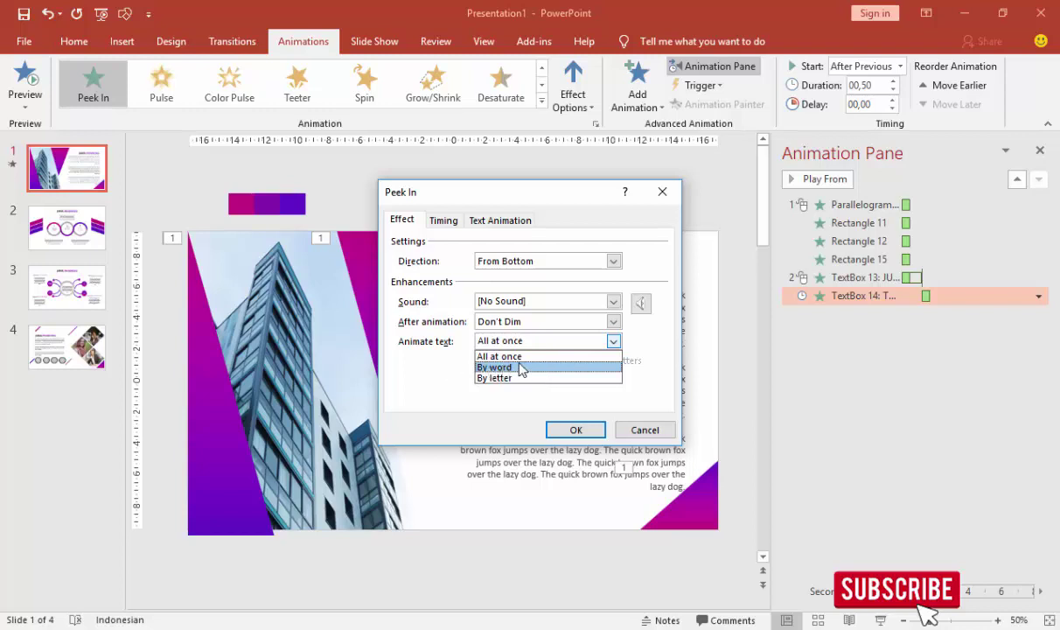
pyautogui.click(523, 367)
pyautogui.click(442, 220)
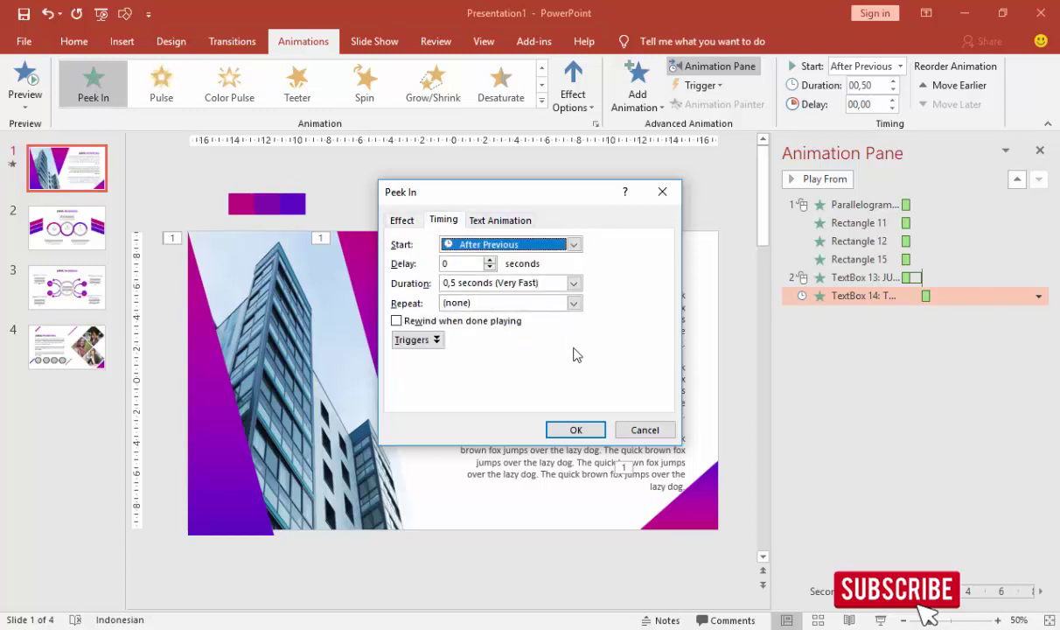
pyautogui.click(575, 429)
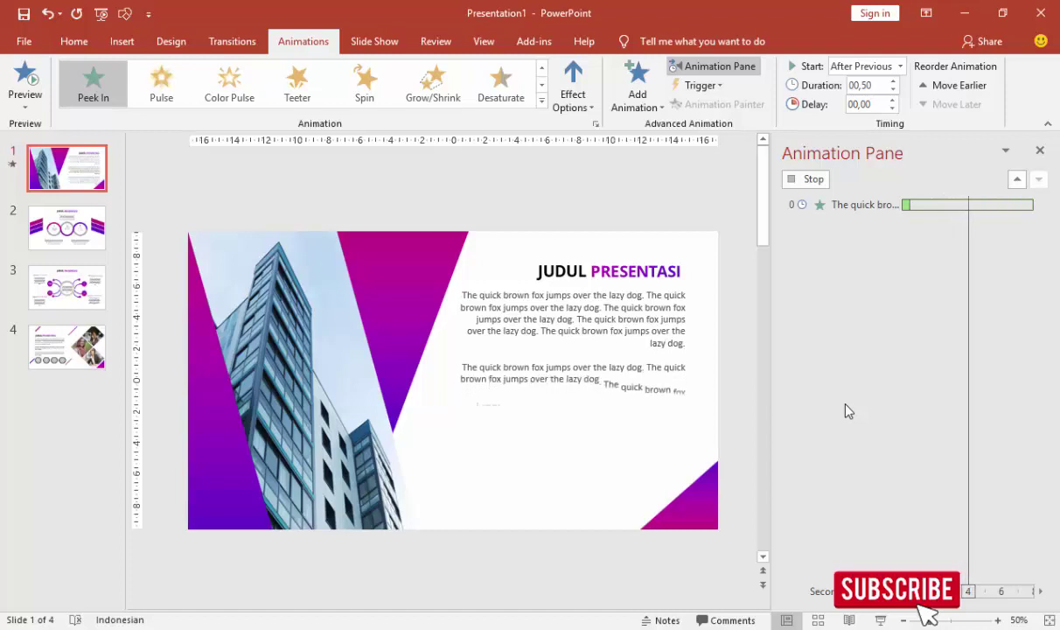
# Shorten the body text animation to 0.25 s, preview it, and go to slide 2.
pyautogui.click(809, 178)
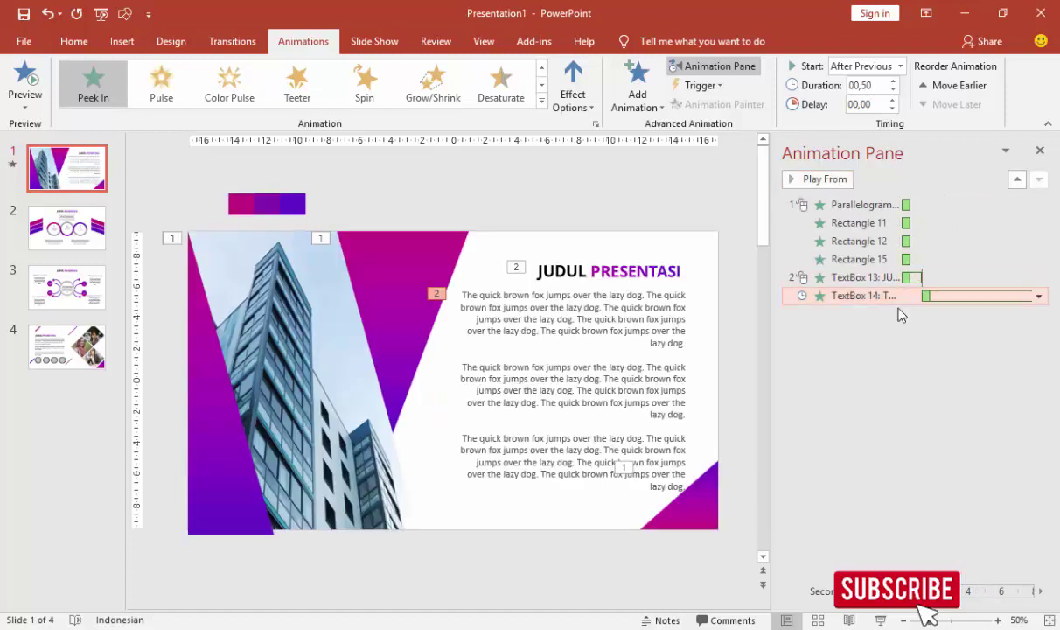
pyautogui.click(893, 91)
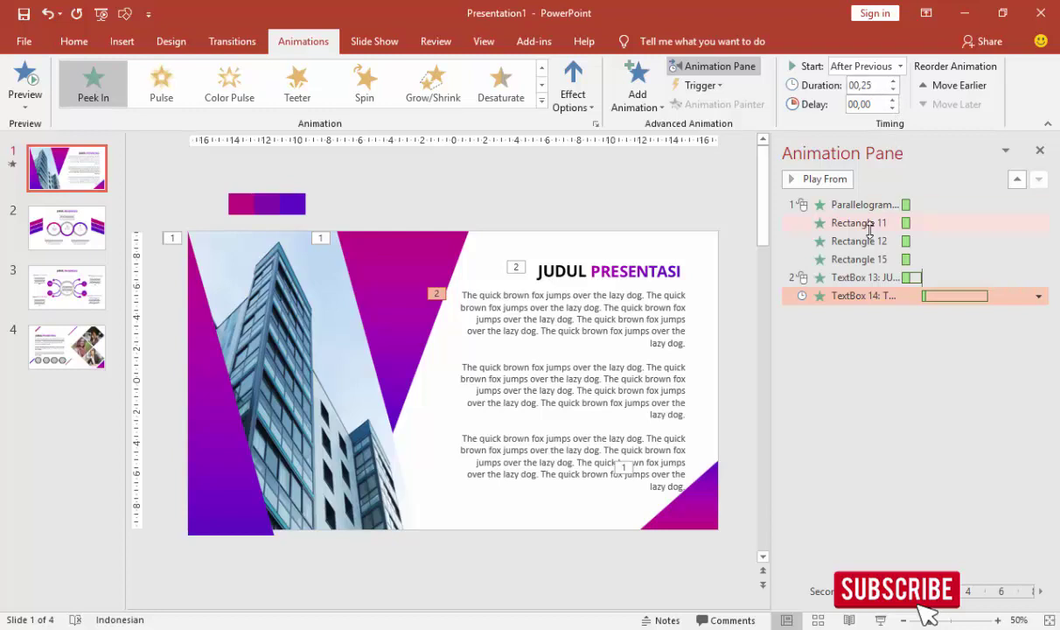
pyautogui.click(809, 180)
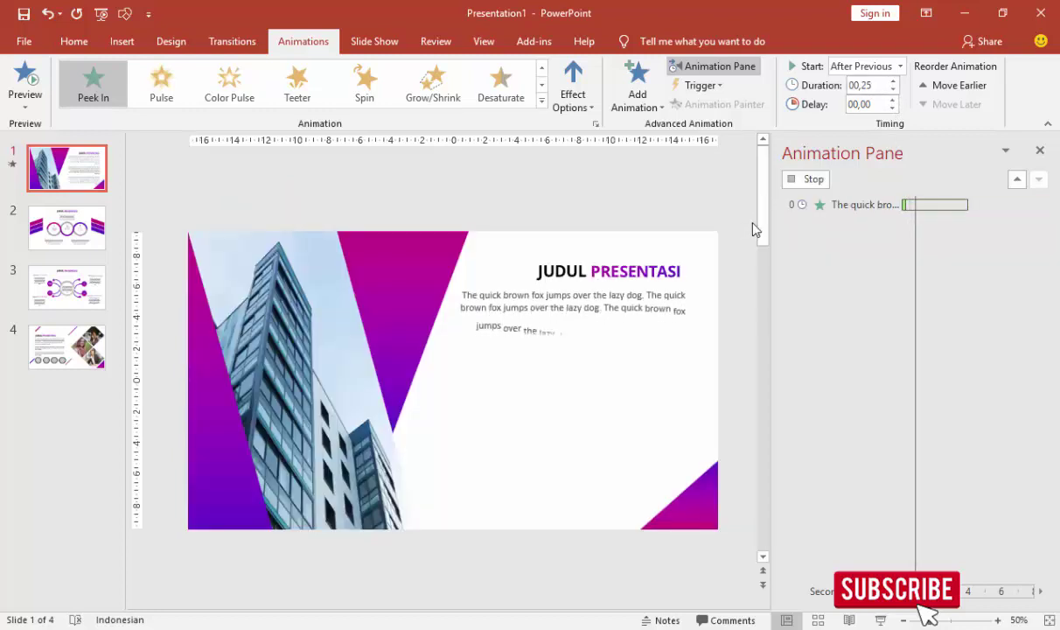
pyautogui.click(821, 181)
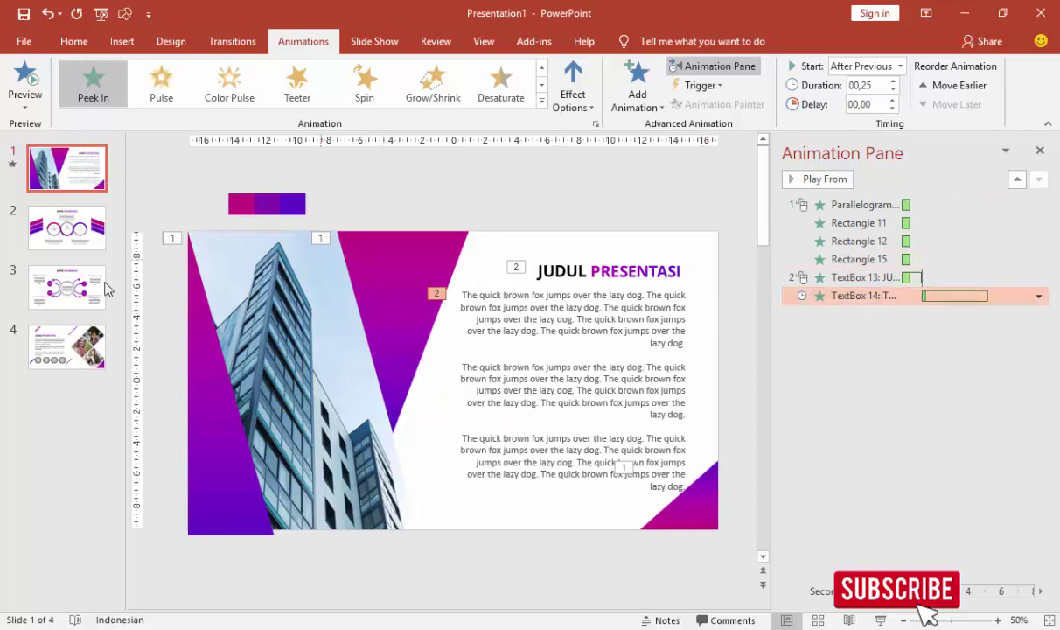
pyautogui.click(88, 234)
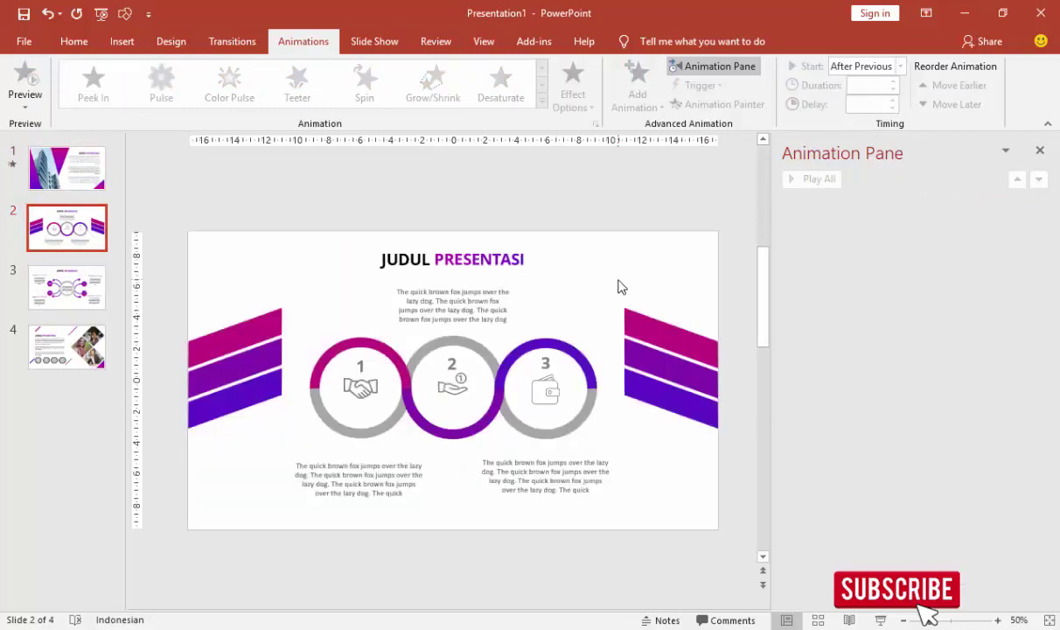
# Give the top left magenta stripe a Wipe entrance from the left.
pyautogui.click(500, 256)
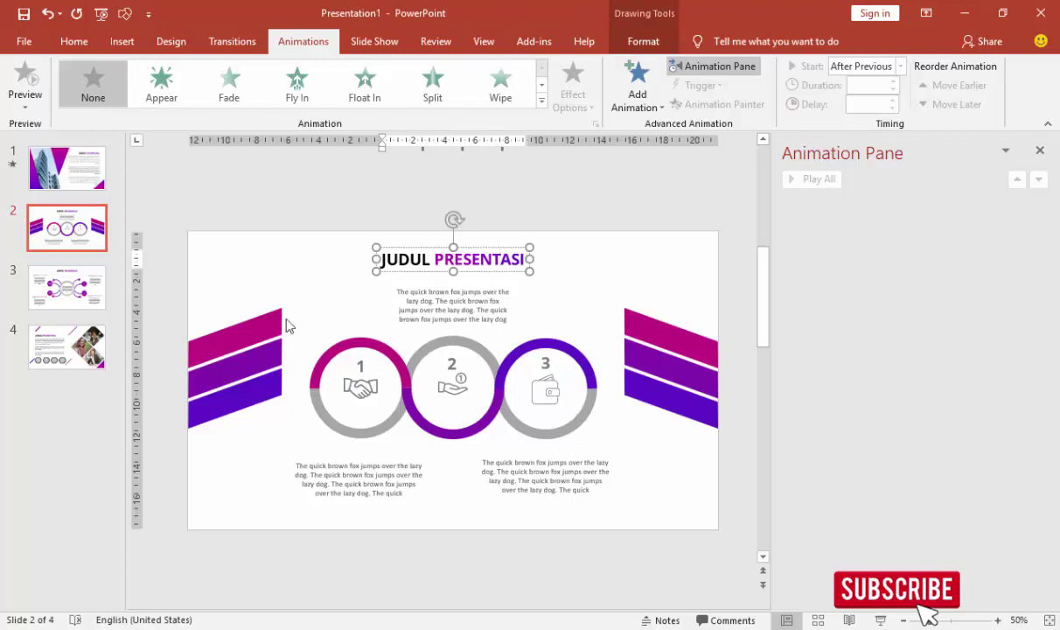
pyautogui.click(262, 323)
pyautogui.keyDown('shift'); pyautogui.click(261, 366); pyautogui.keyUp('shift')
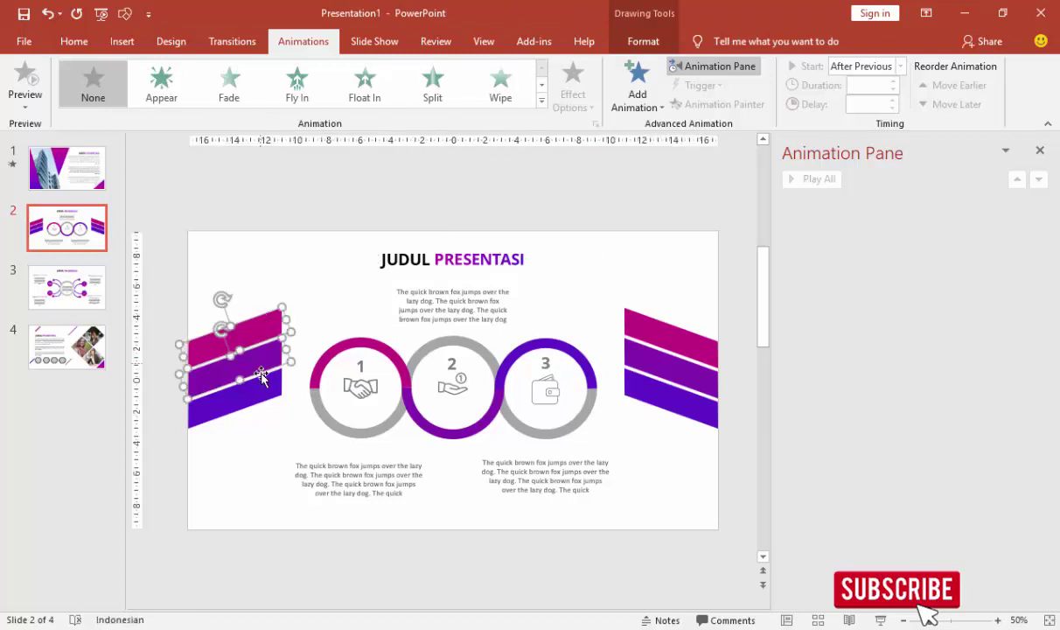
pyautogui.keyDown('shift'); pyautogui.click(257, 393); pyautogui.keyUp('shift')
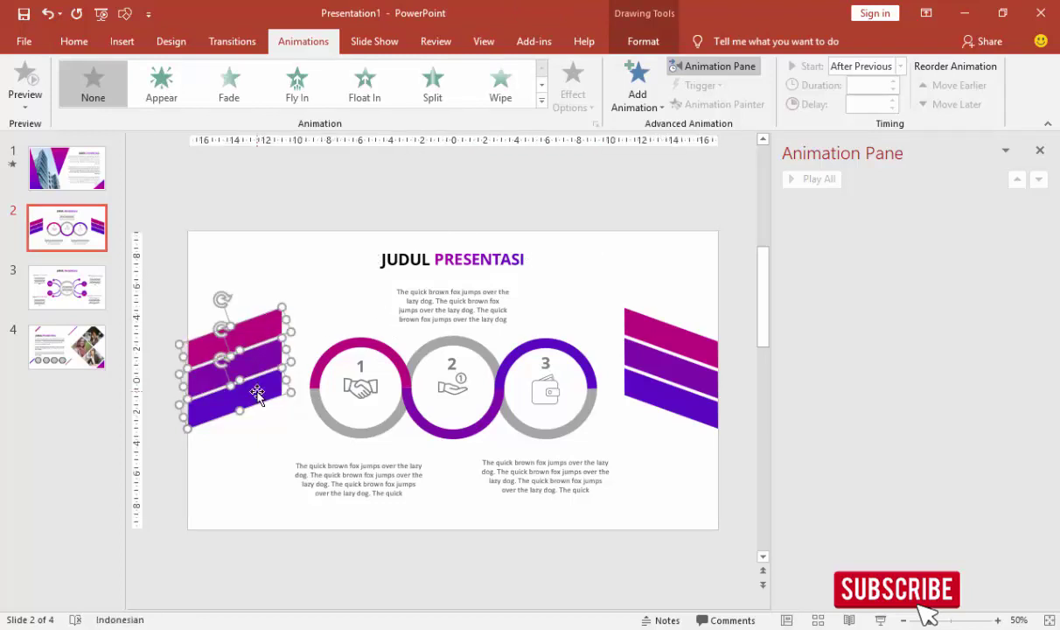
pyautogui.click(289, 283)
pyautogui.click(243, 330)
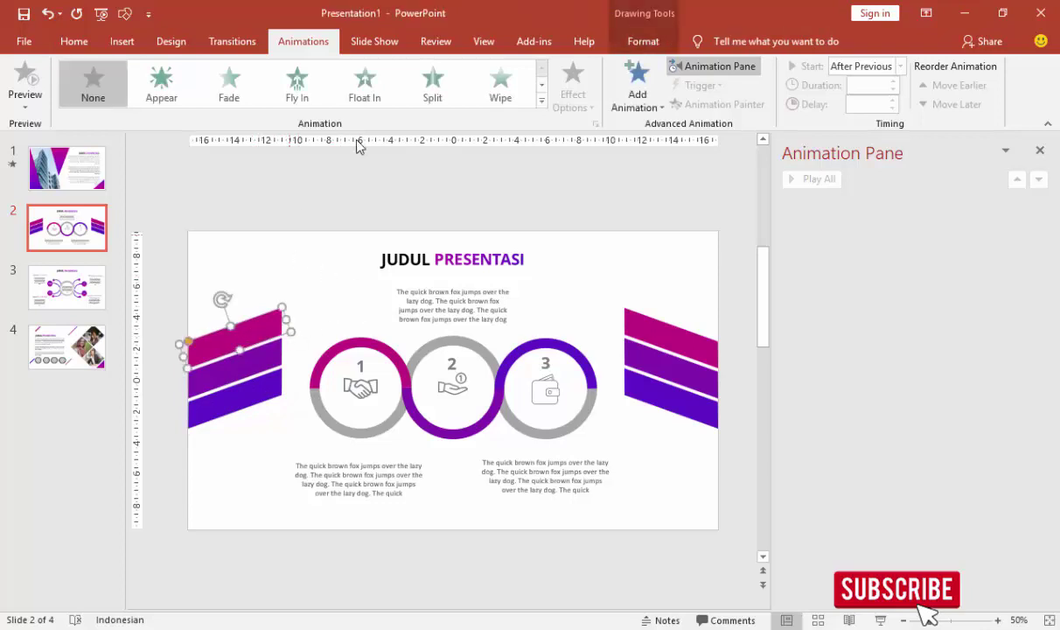
pyautogui.click(646, 89)
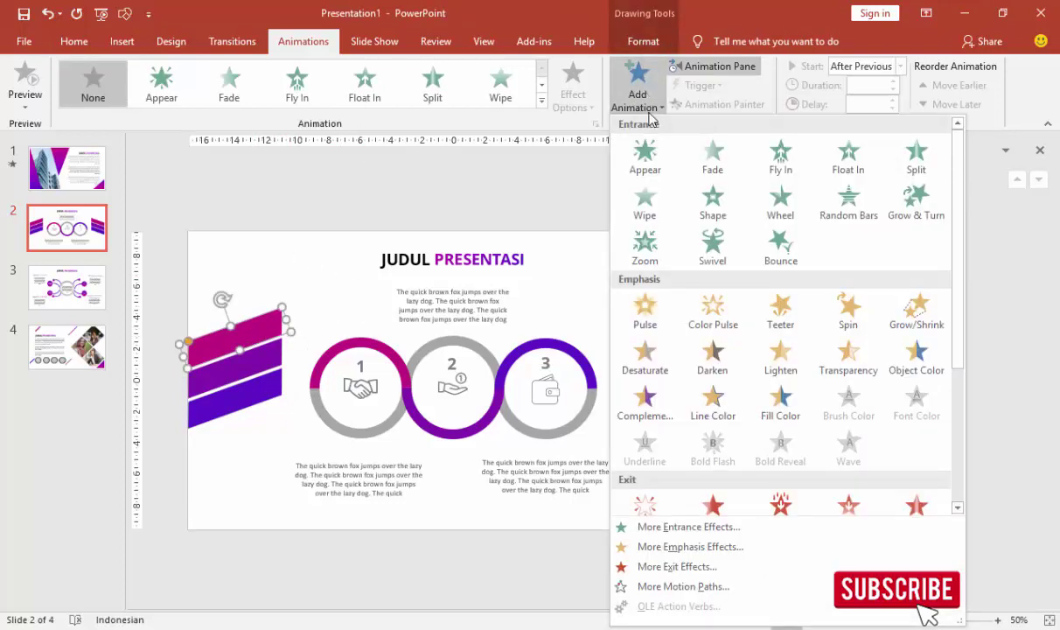
pyautogui.click(649, 206)
pyautogui.click(573, 91)
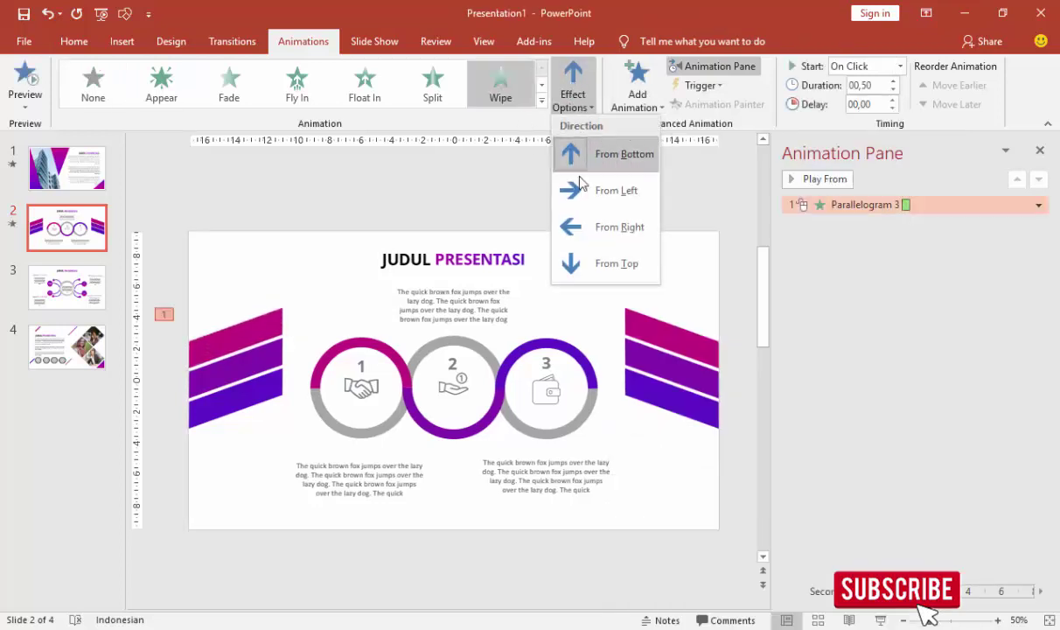
pyautogui.click(574, 199)
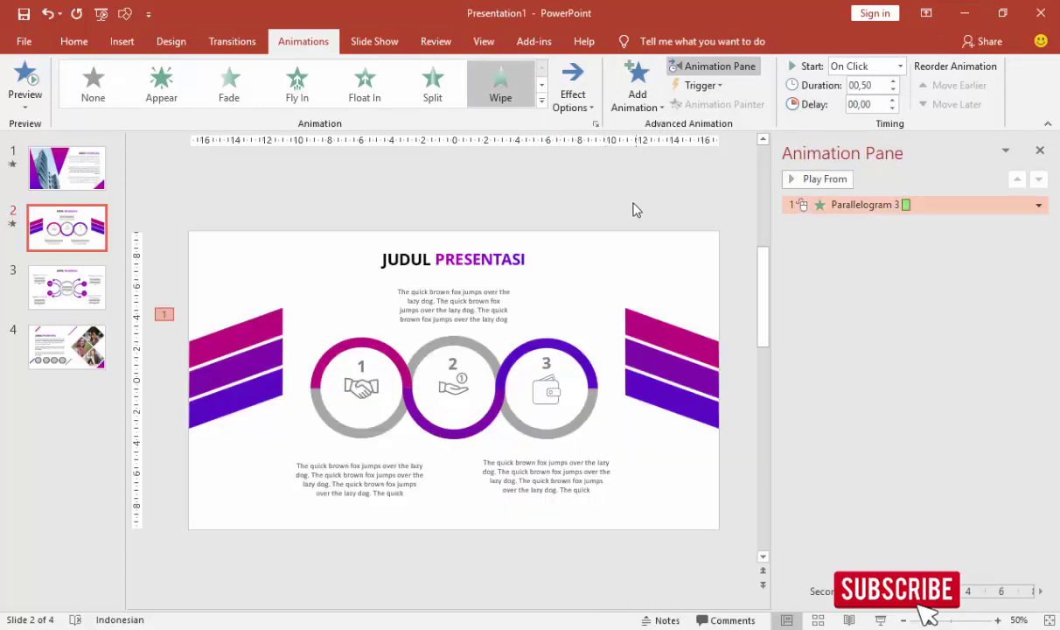
# Copy the wipe to the middle left stripe, starting With Previous with a 0.25 s delay.
pyautogui.click(284, 317)
pyautogui.click(717, 104)
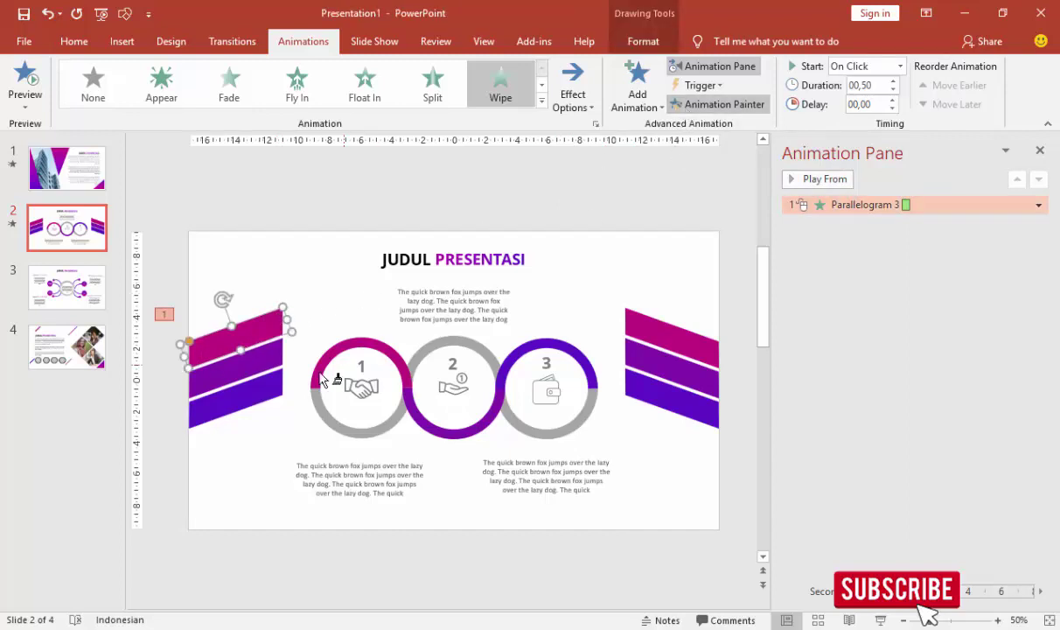
pyautogui.click(260, 365)
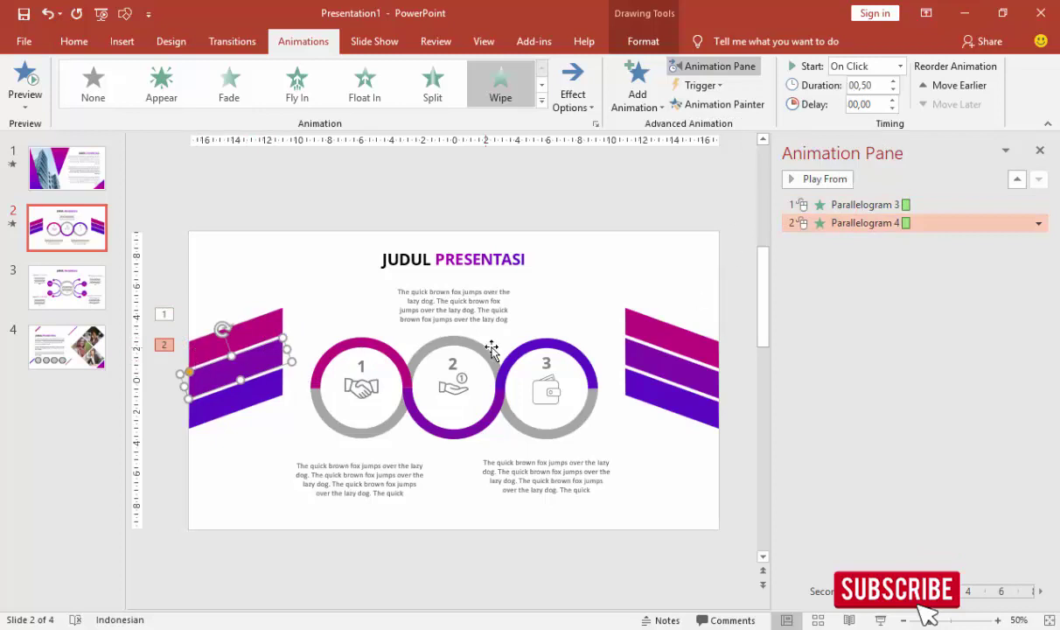
pyautogui.click(893, 99)
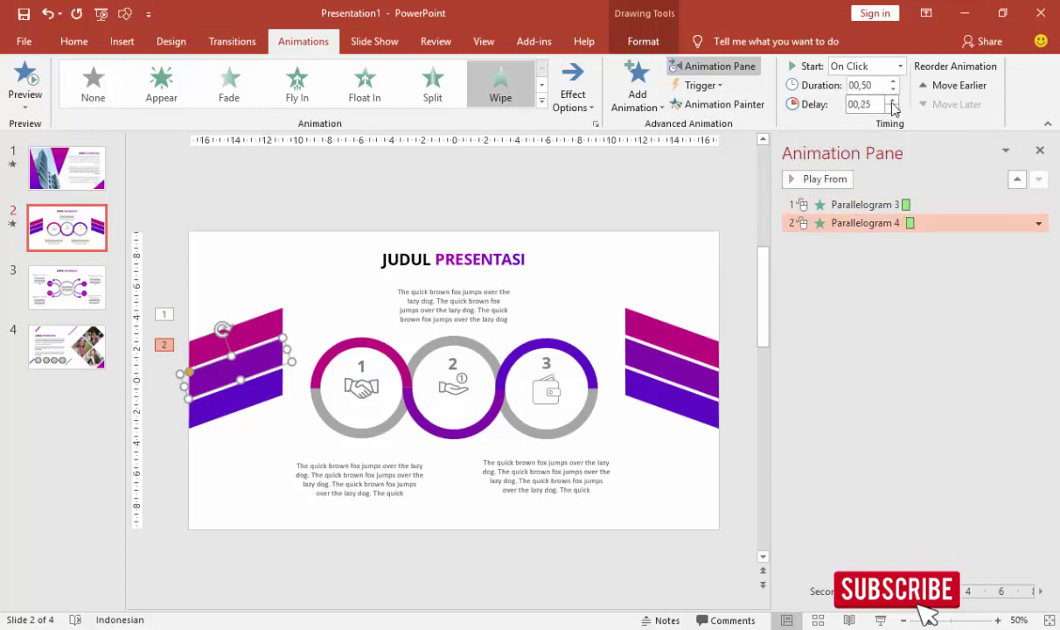
pyautogui.click(900, 68)
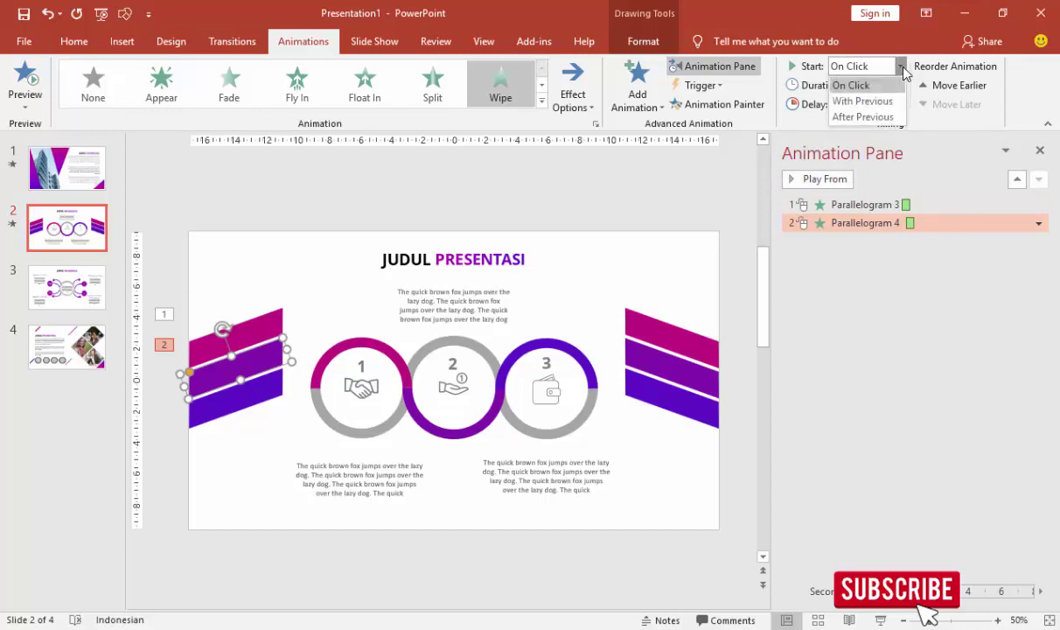
pyautogui.click(877, 103)
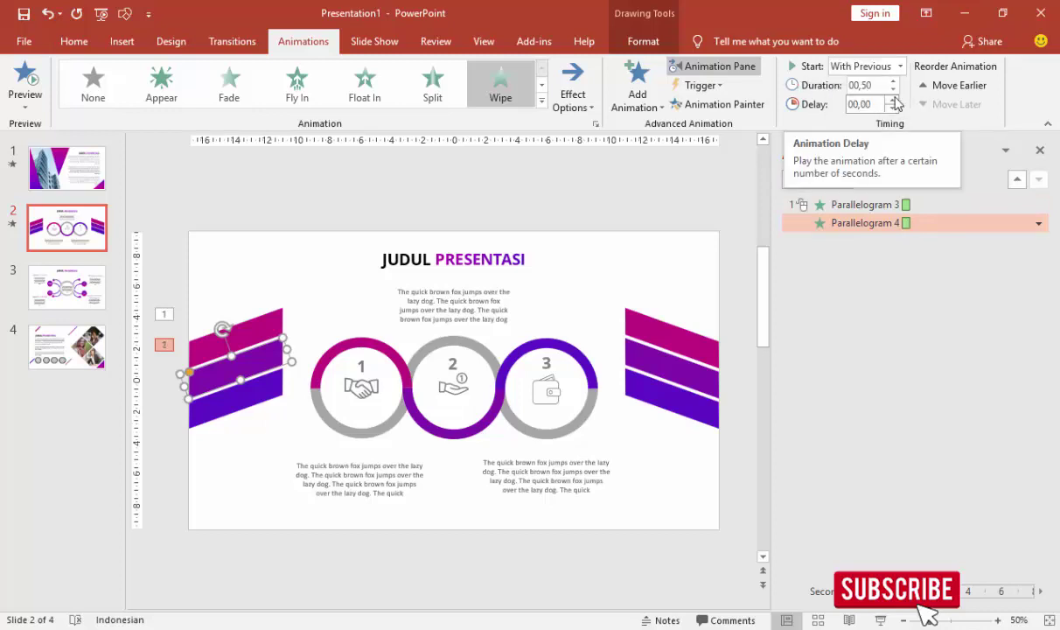
pyautogui.click(893, 100)
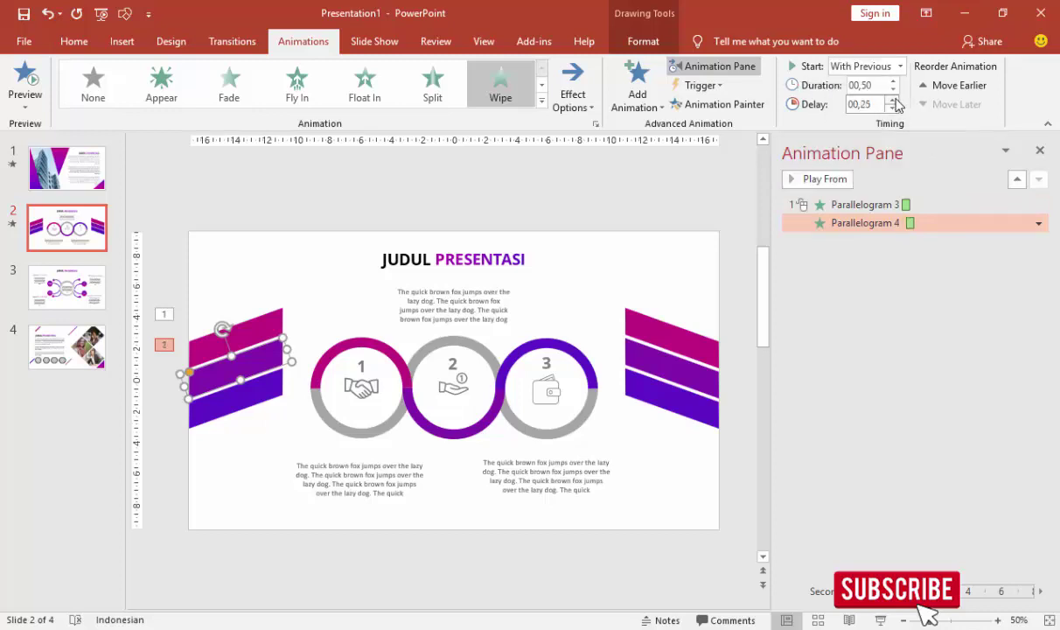
pyautogui.click(266, 330)
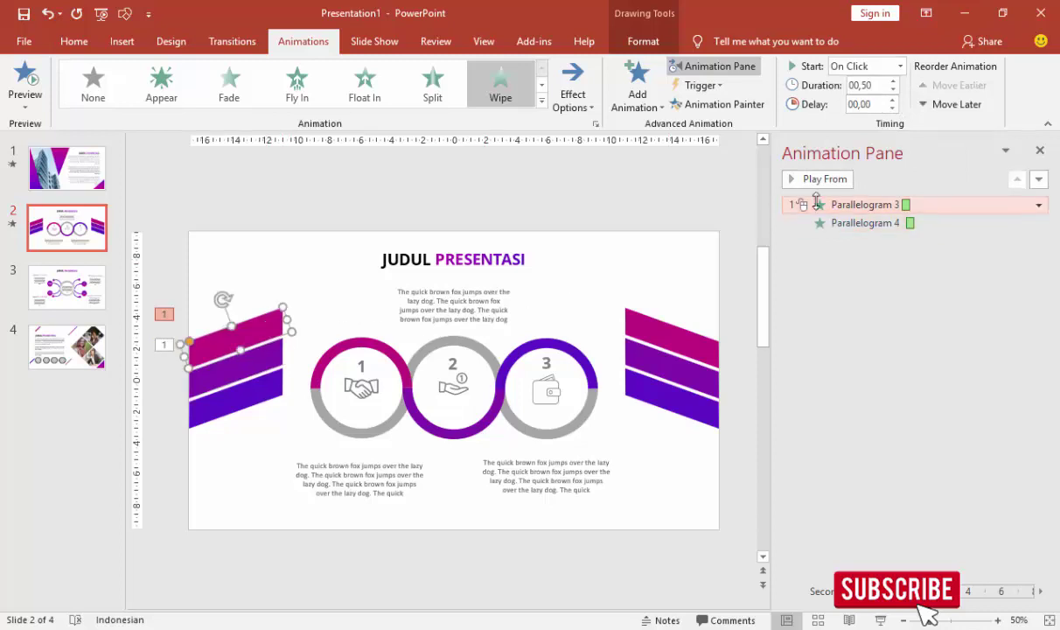
pyautogui.click(838, 179)
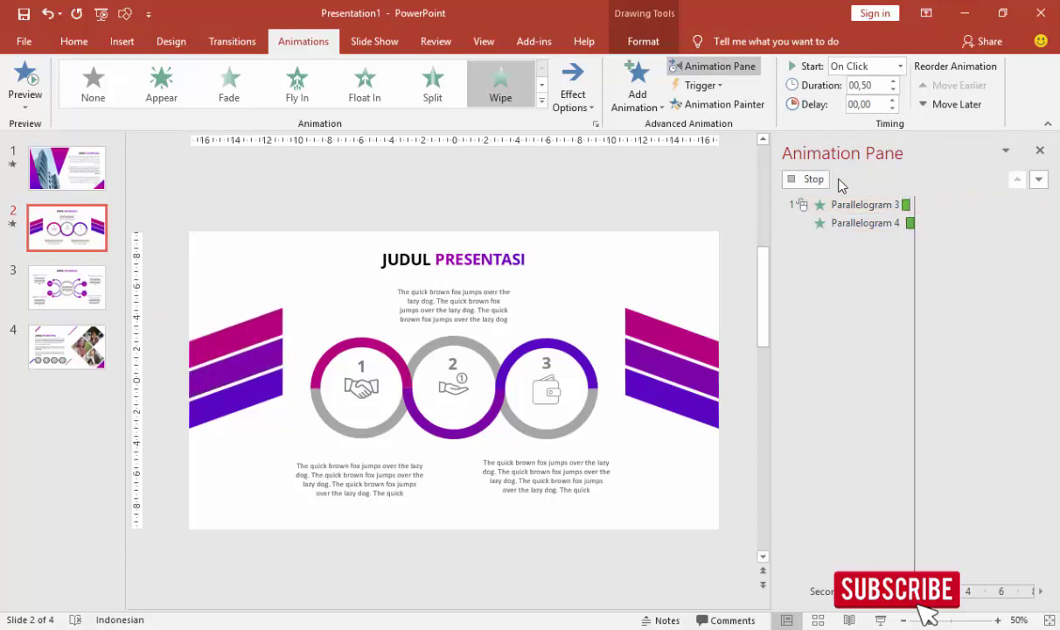
# Copy the wipe to the bottom left stripe with a 0.50 s delay, then to the top right stripe.
pyautogui.click(253, 362)
pyautogui.click(720, 104)
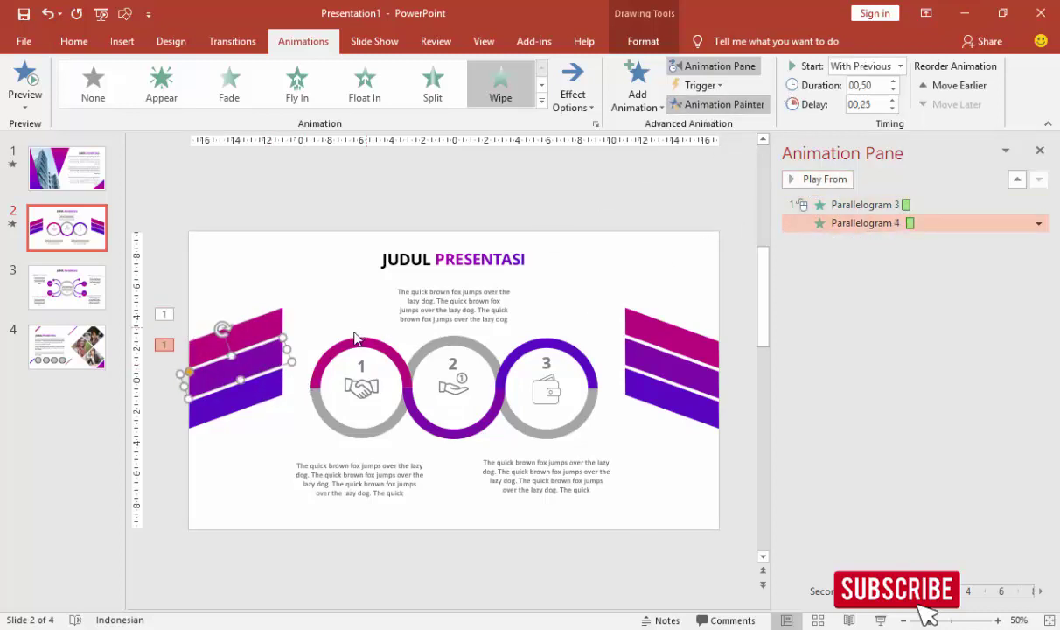
pyautogui.click(262, 374)
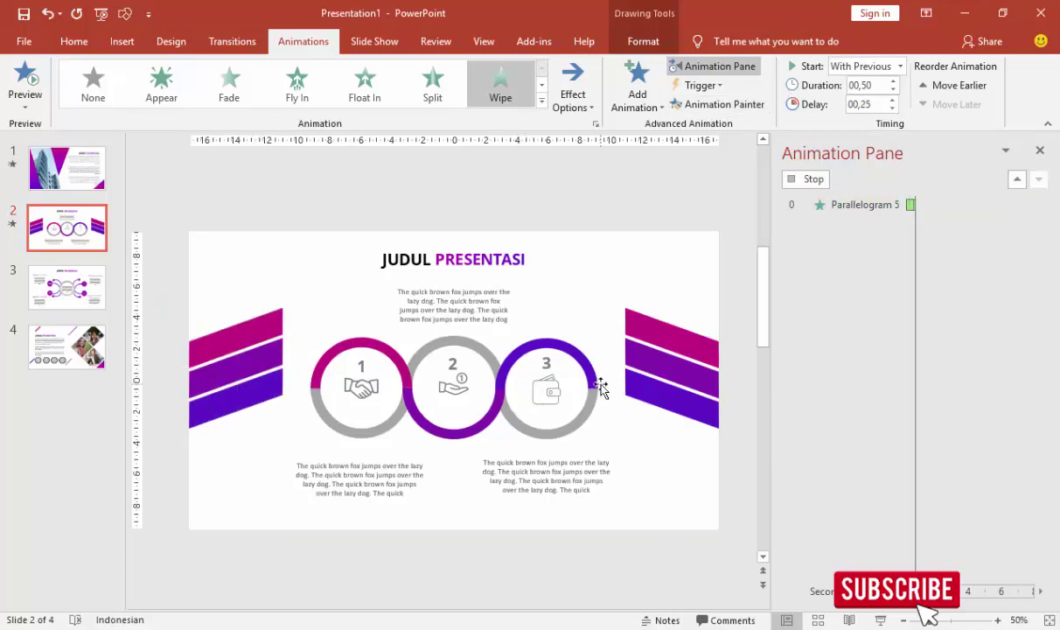
pyautogui.click(893, 100)
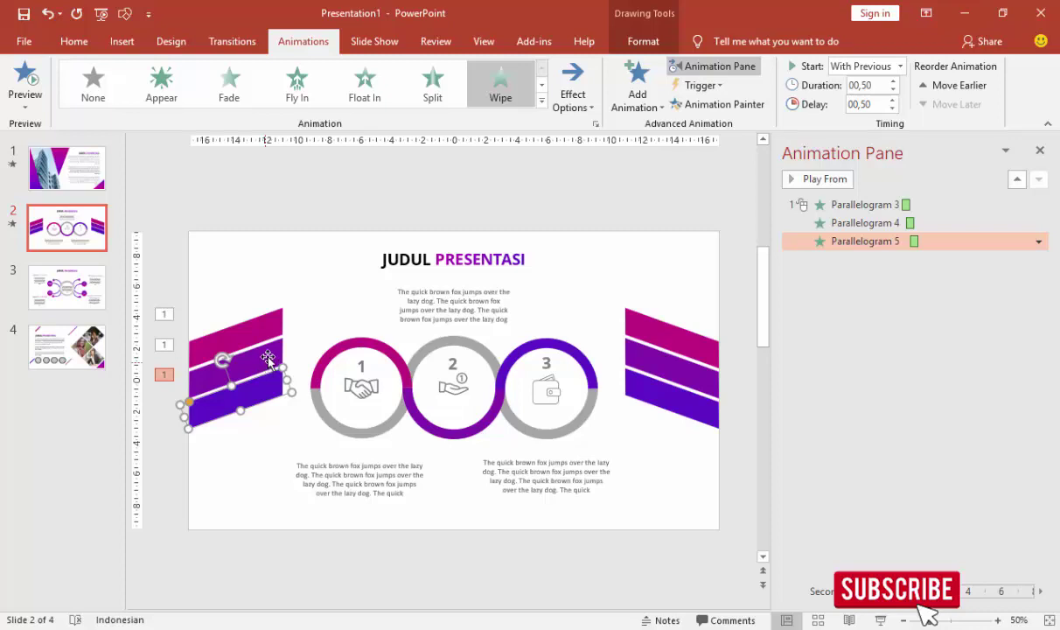
pyautogui.click(254, 328)
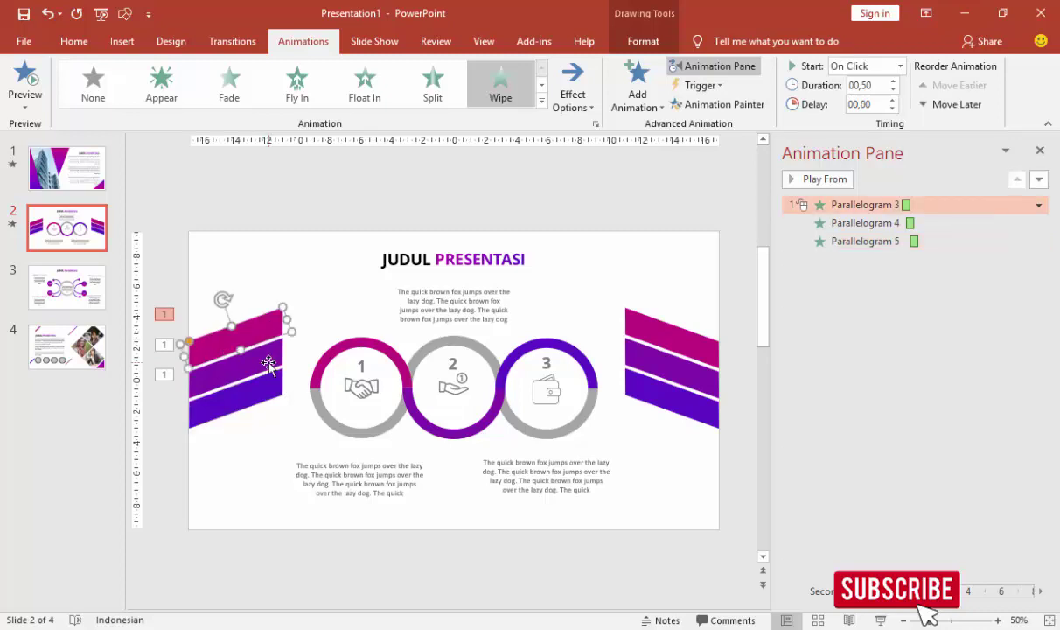
pyautogui.click(267, 365)
pyautogui.click(258, 388)
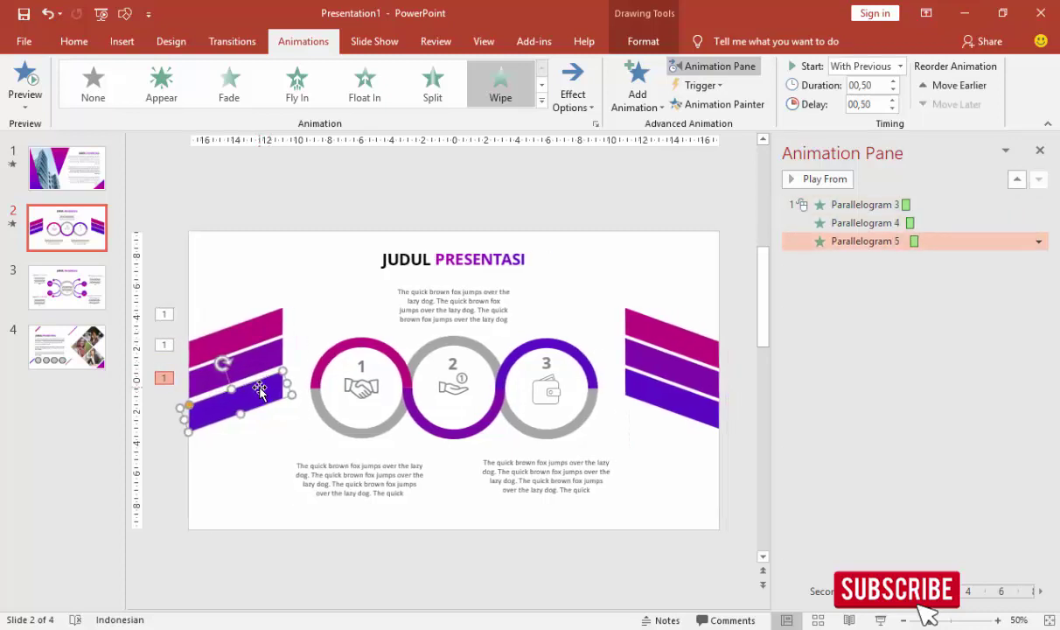
pyautogui.click(864, 205)
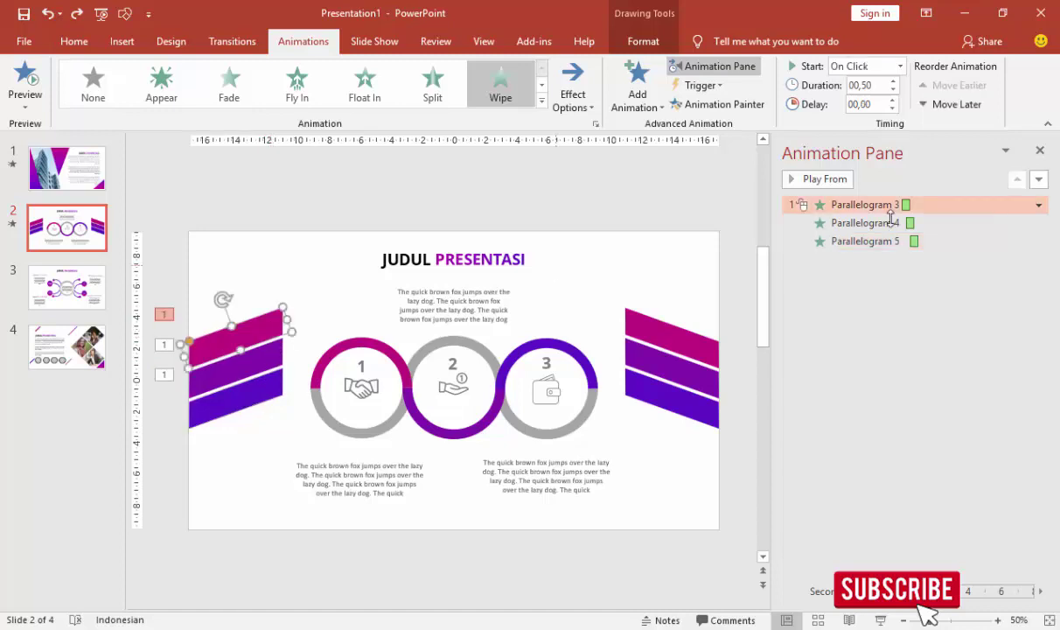
pyautogui.click(840, 181)
pyautogui.click(713, 104)
pyautogui.click(670, 336)
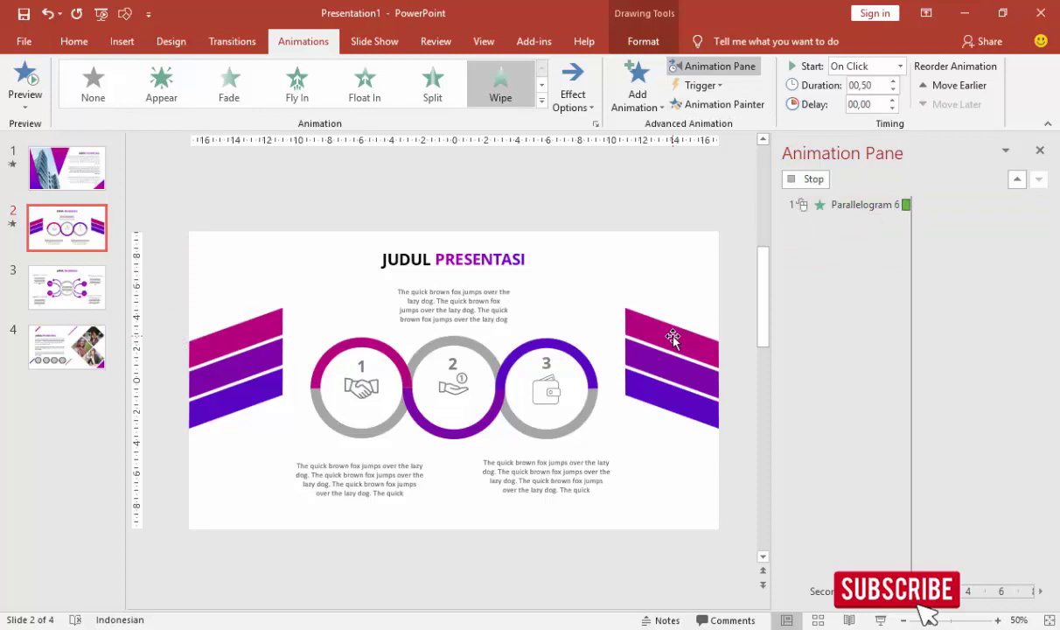
# Wipe the top right stripe from the right and copy it to the middle and bottom right stripes With Previous.
pyautogui.click(571, 85)
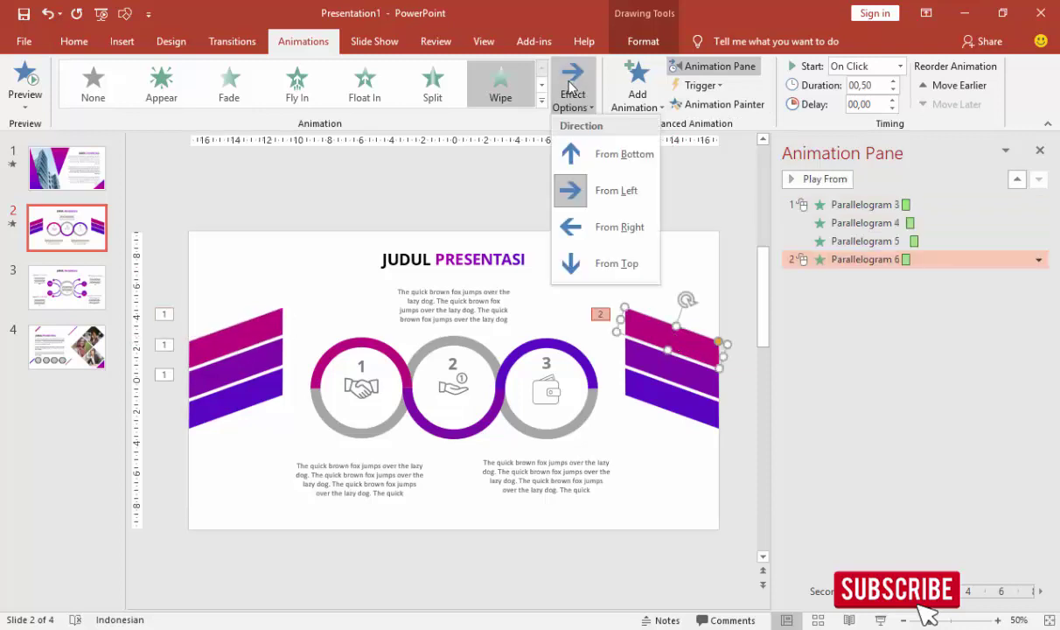
pyautogui.click(584, 229)
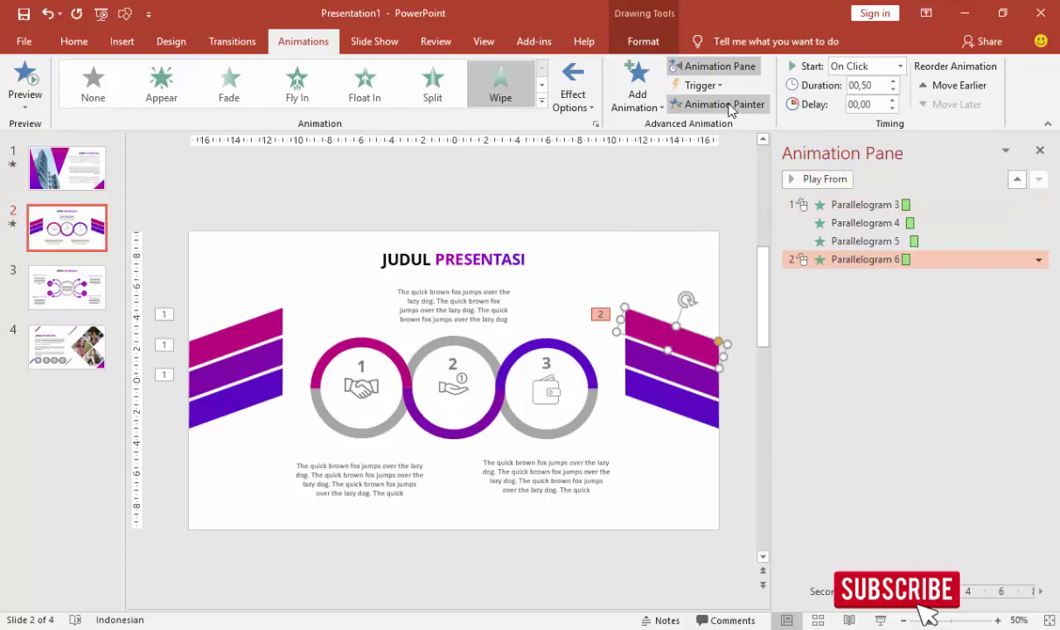
pyautogui.click(700, 106)
pyautogui.click(685, 375)
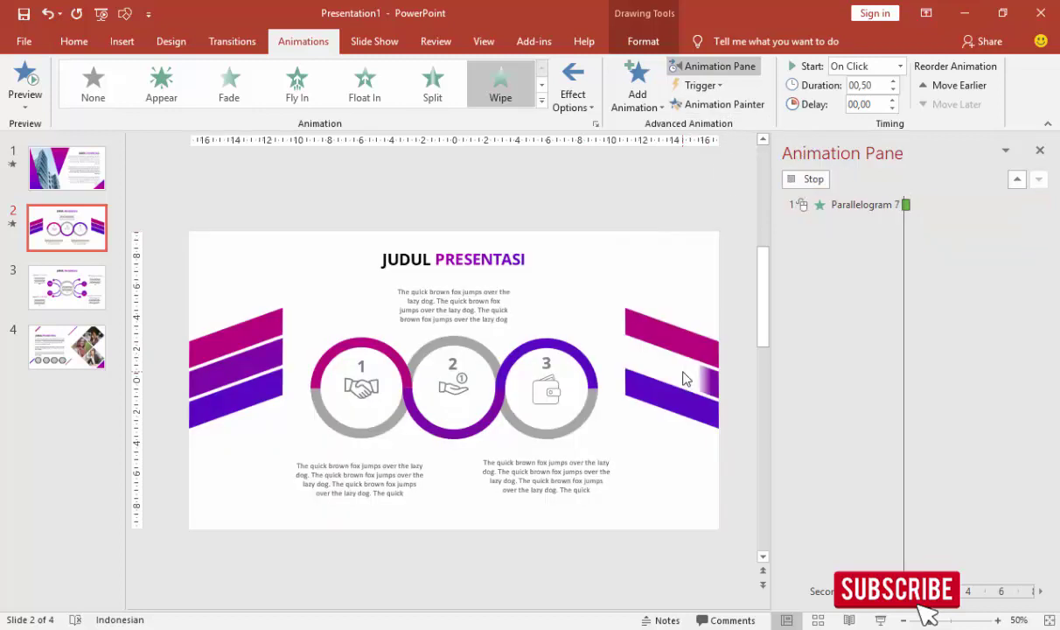
pyautogui.click(899, 65)
pyautogui.click(853, 99)
pyautogui.write('00,25')
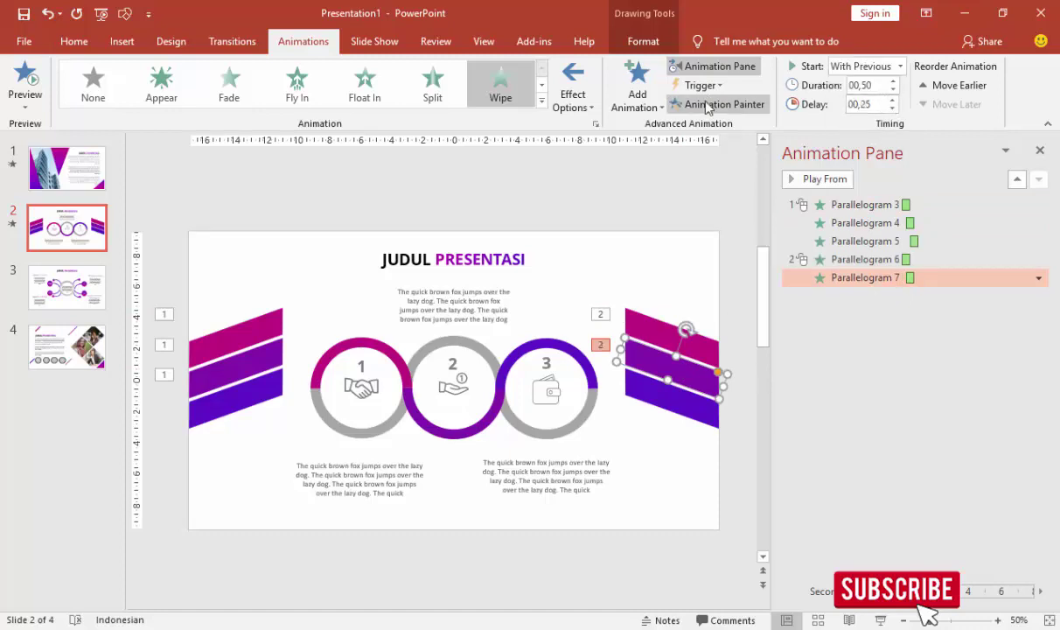
pyautogui.click(676, 378)
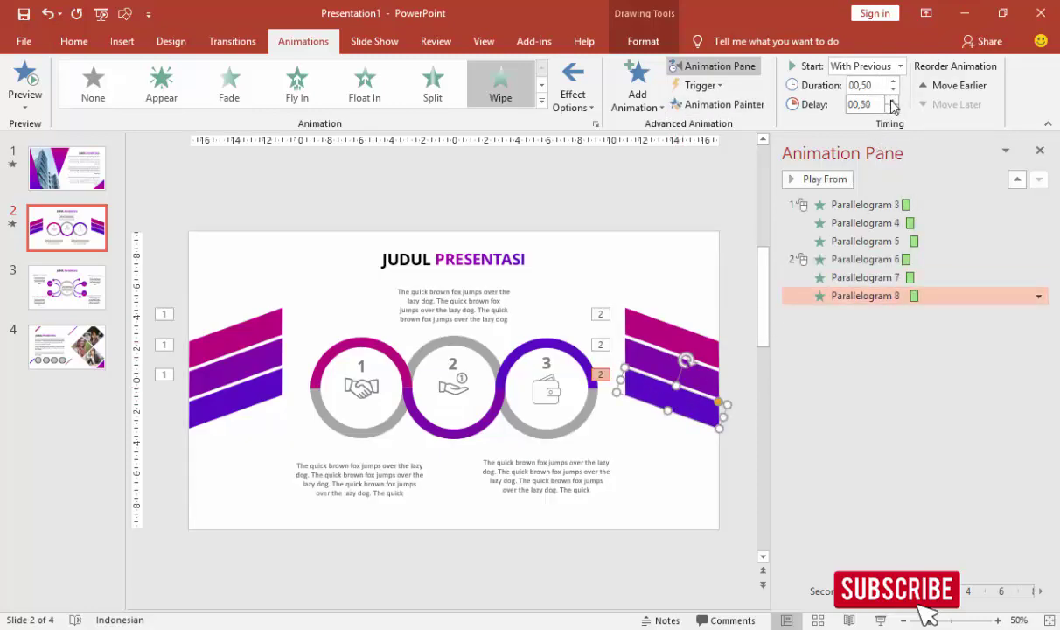
pyautogui.click(864, 259)
pyautogui.click(820, 178)
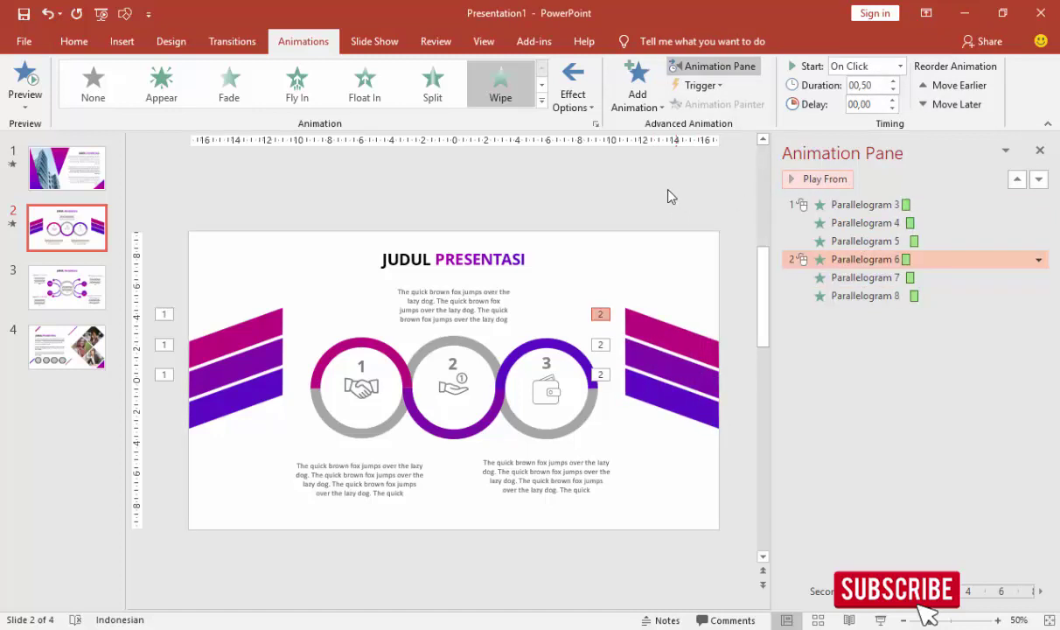
pyautogui.click(670, 187)
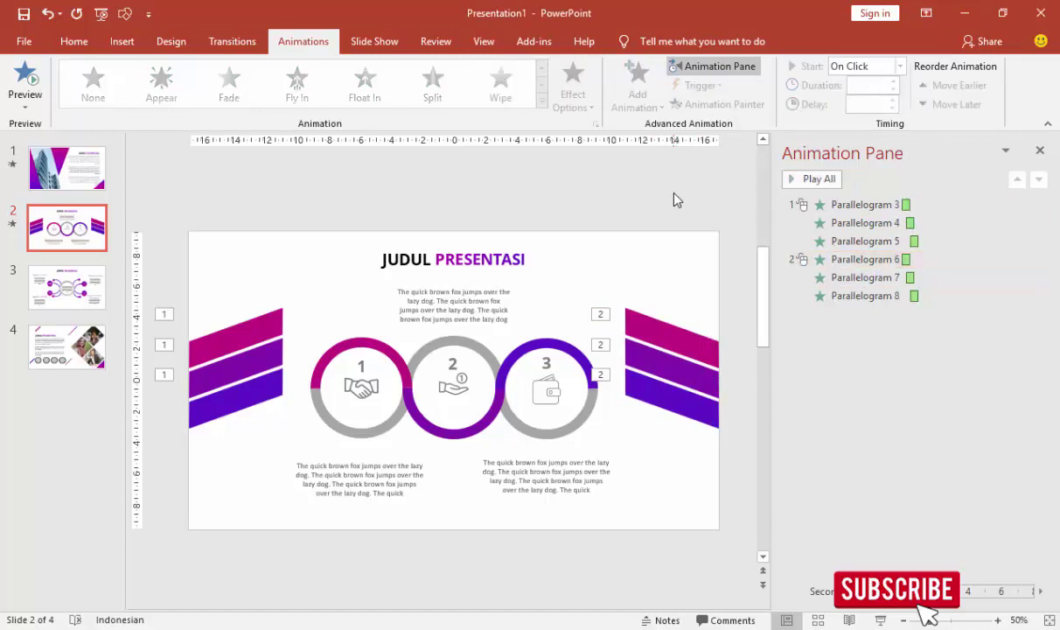
# Apply the Zoom entrance effect to the slide 2 JUDUL PRESENTASI title and preview it.
pyautogui.click(420, 247)
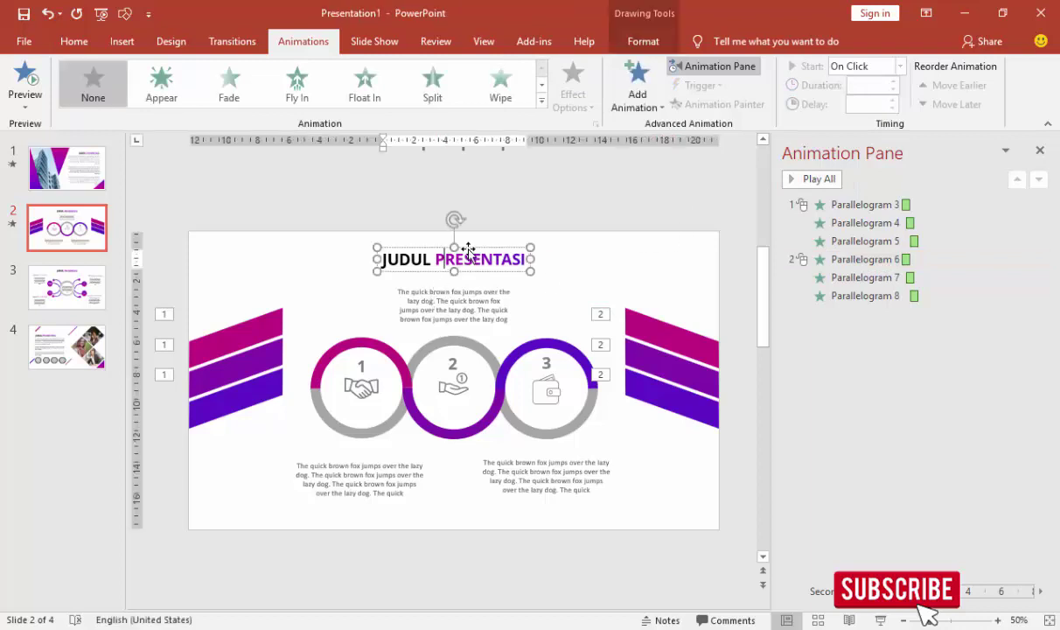
pyautogui.click(636, 87)
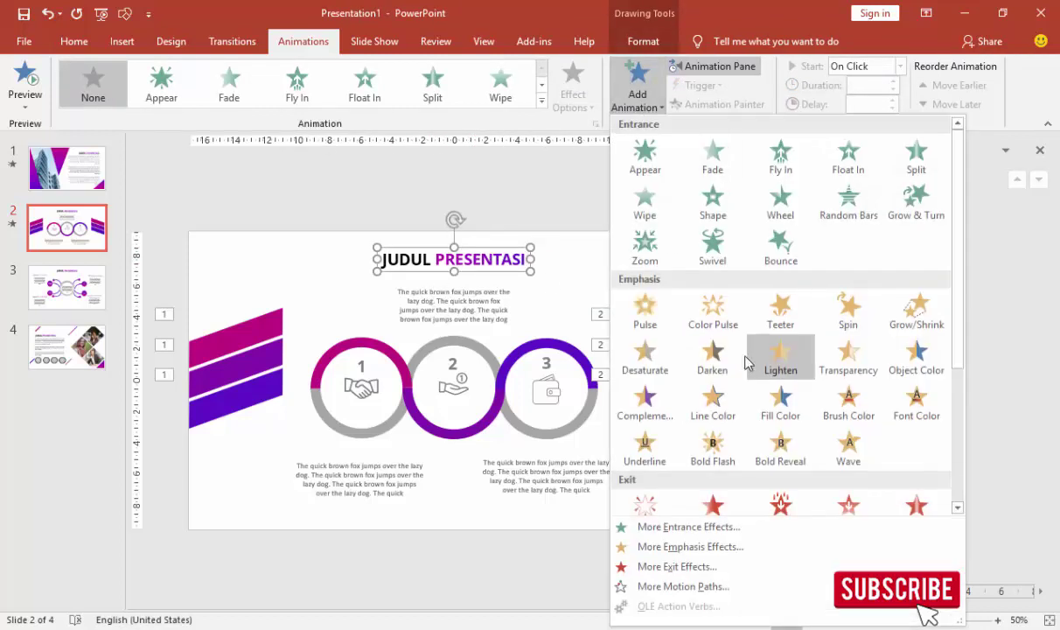
pyautogui.click(691, 512)
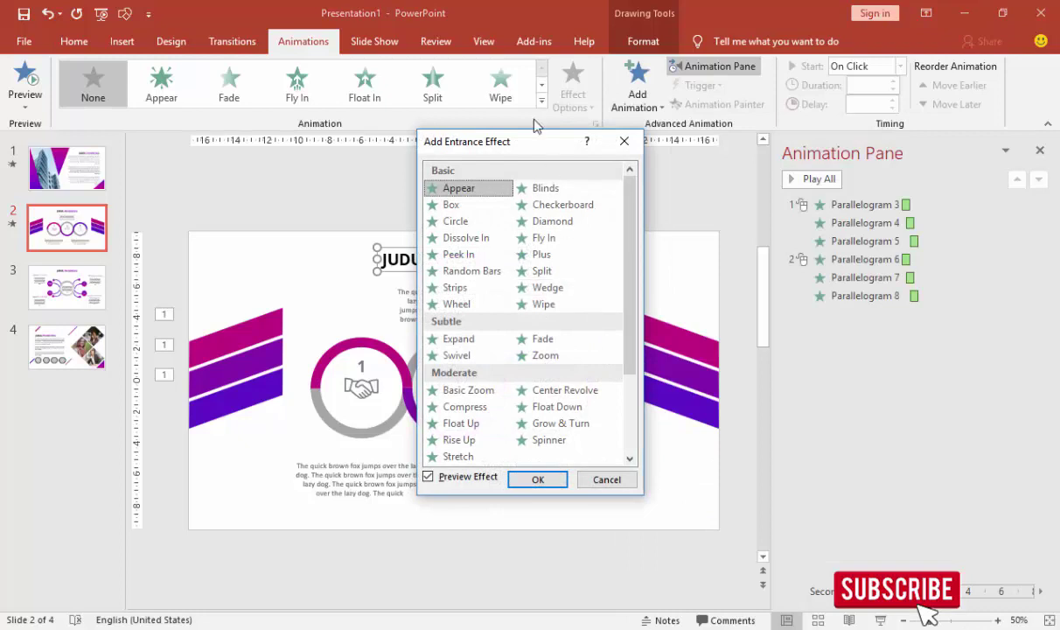
pyautogui.moveTo(536, 145); pyautogui.dragTo(368, 137)
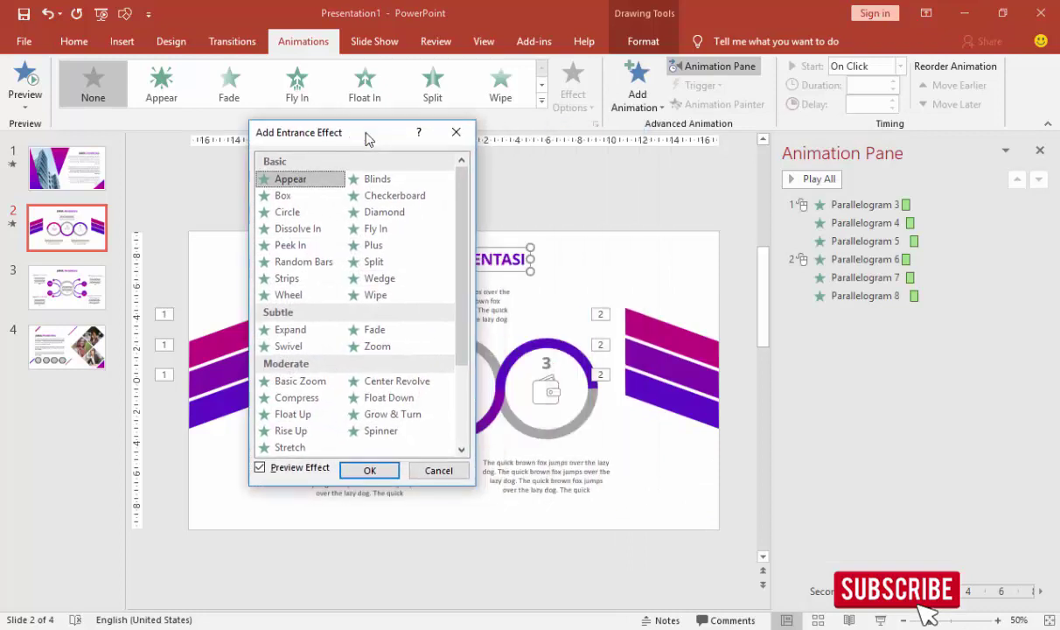
pyautogui.click(393, 354)
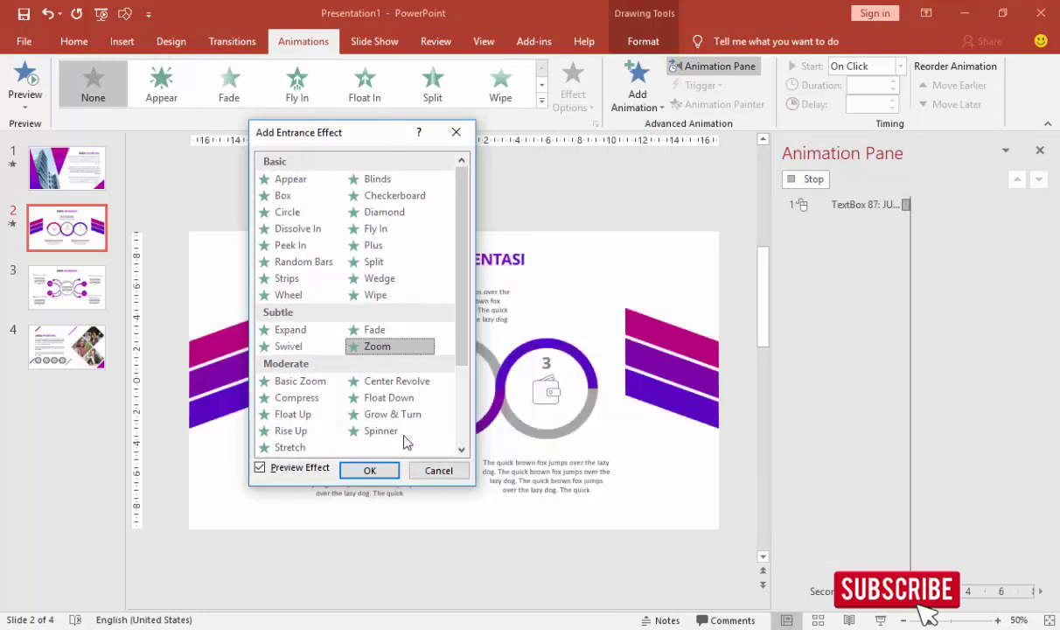
pyautogui.click(383, 471)
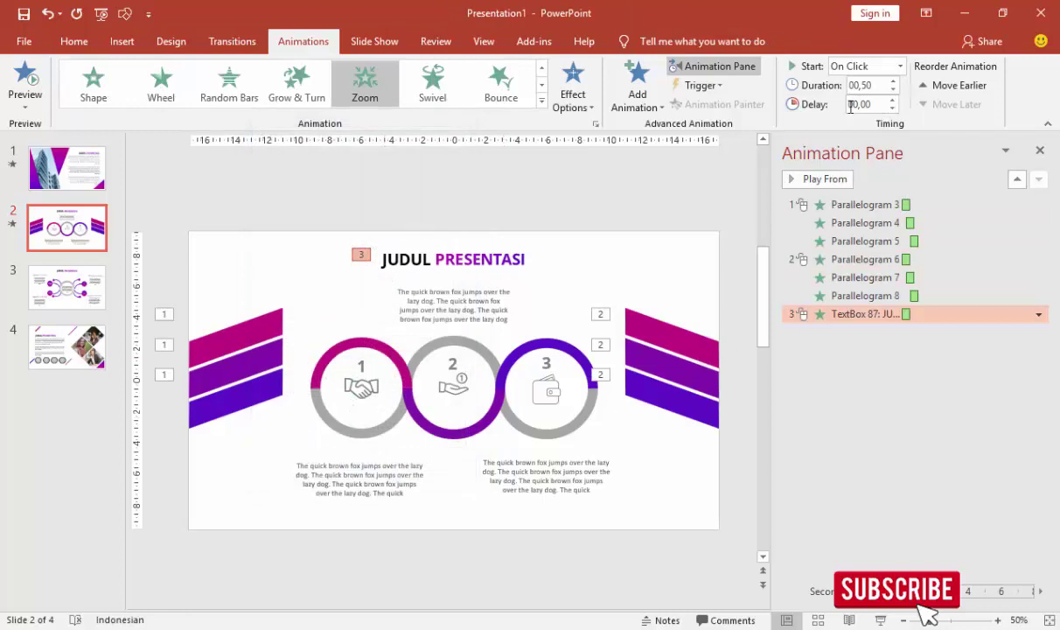
pyautogui.click(820, 179)
pyautogui.click(373, 350)
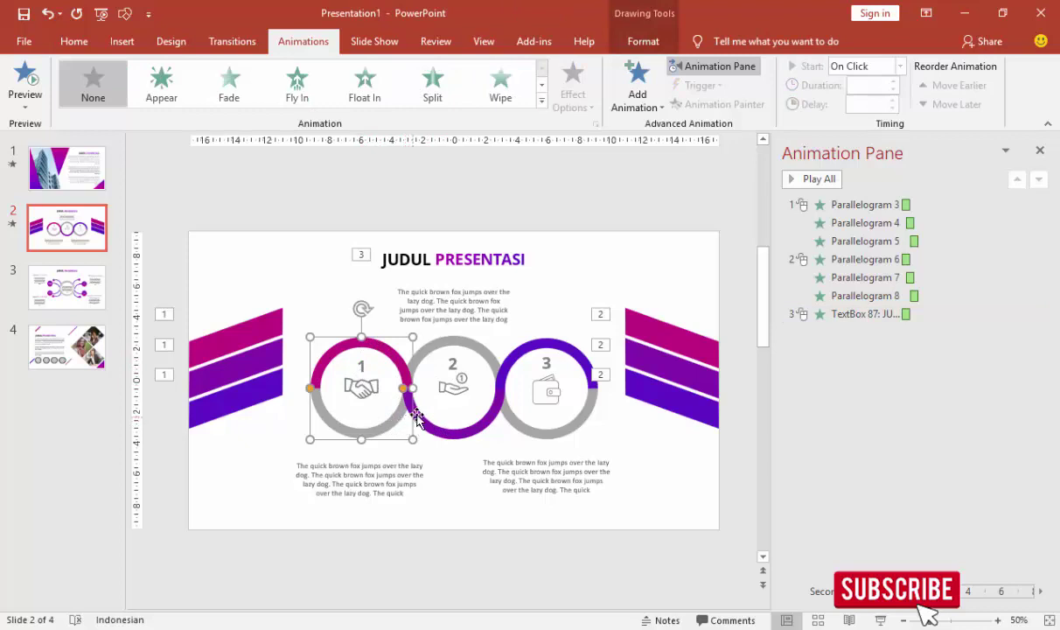
# Group circle 1's magenta and grey arcs together.
pyautogui.keyDown('shift'); pyautogui.click(341, 431); pyautogui.keyUp('shift')
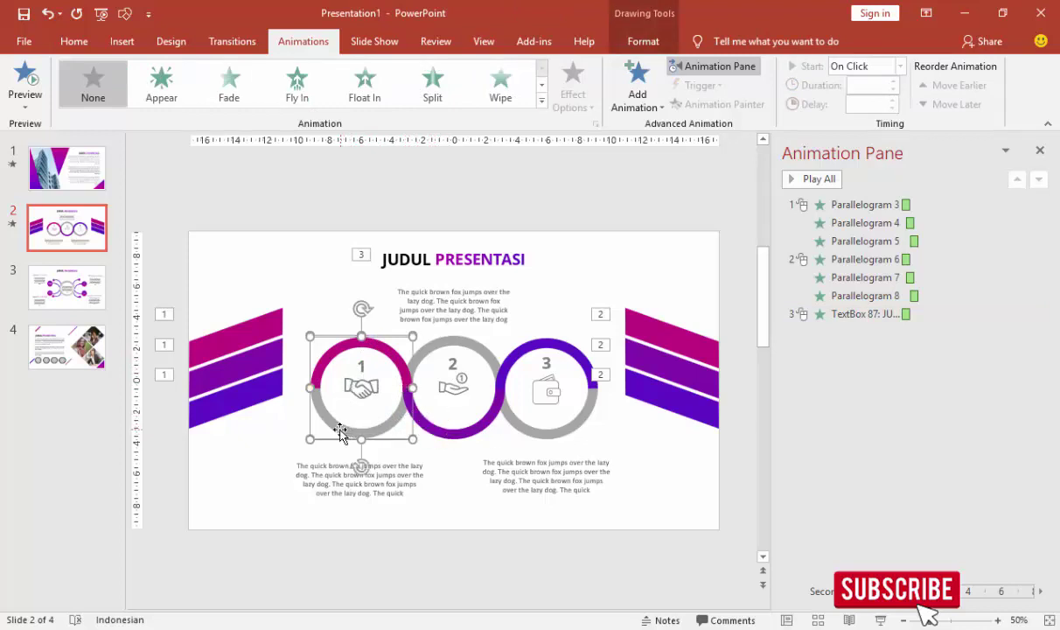
pyautogui.click(320, 316)
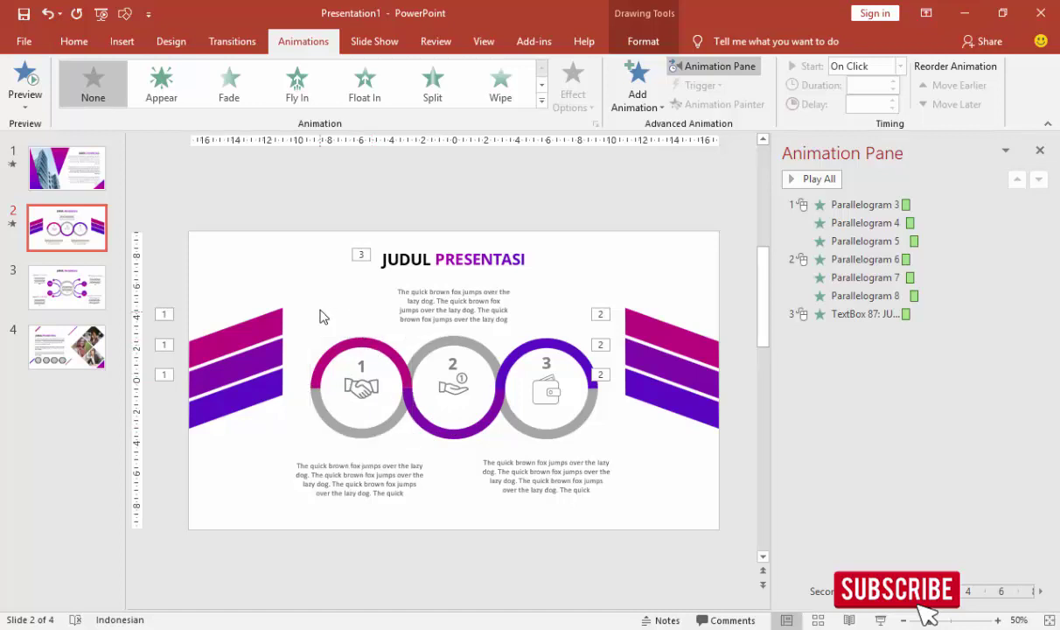
pyautogui.click(360, 340)
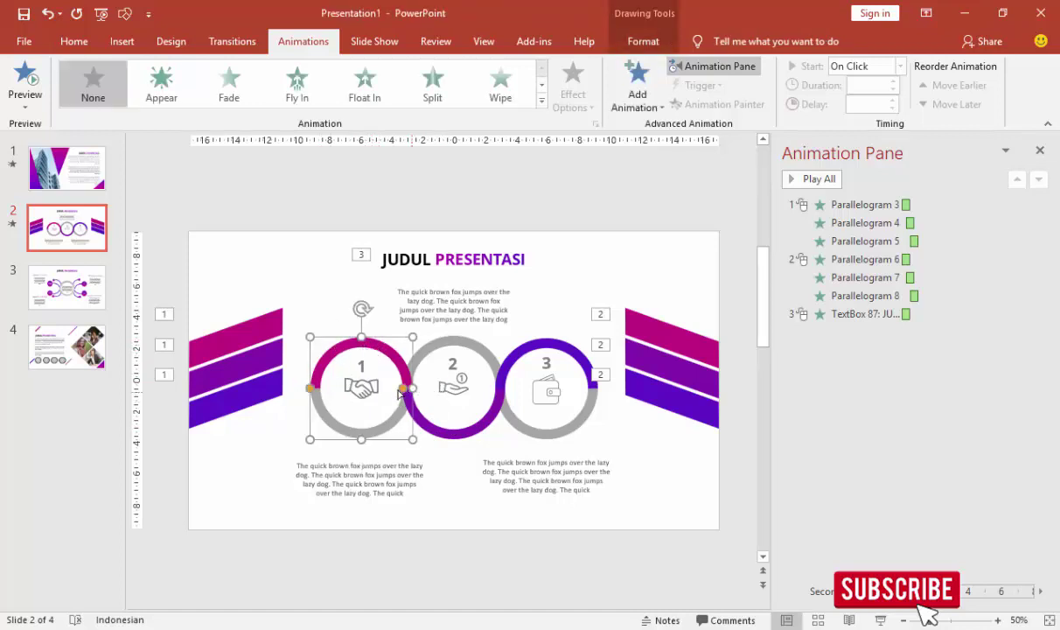
pyautogui.click(375, 435)
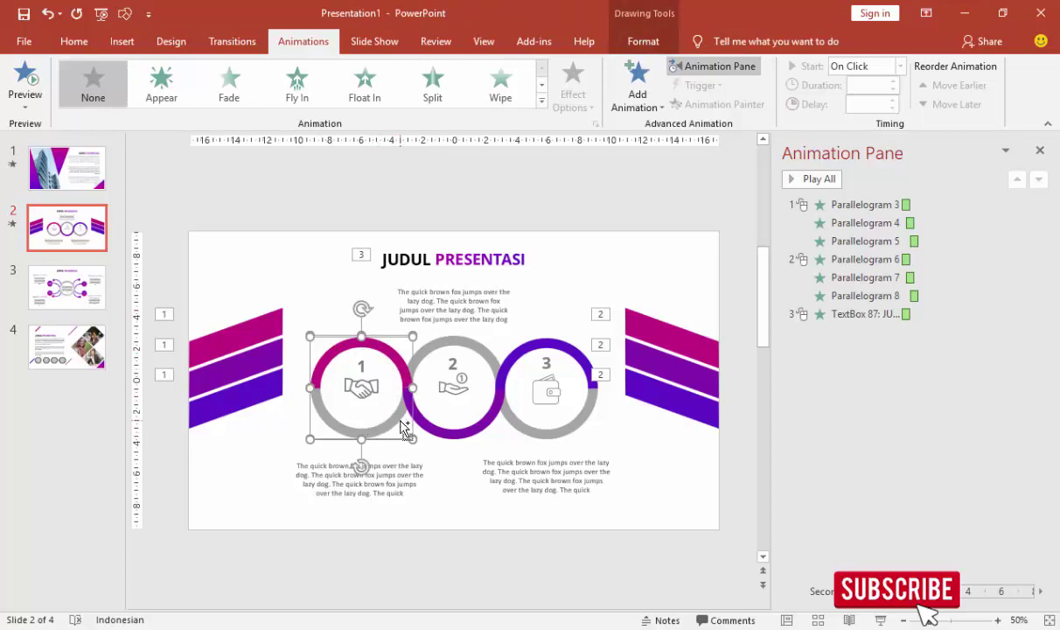
pyautogui.hotkey('ctrl', 'g')
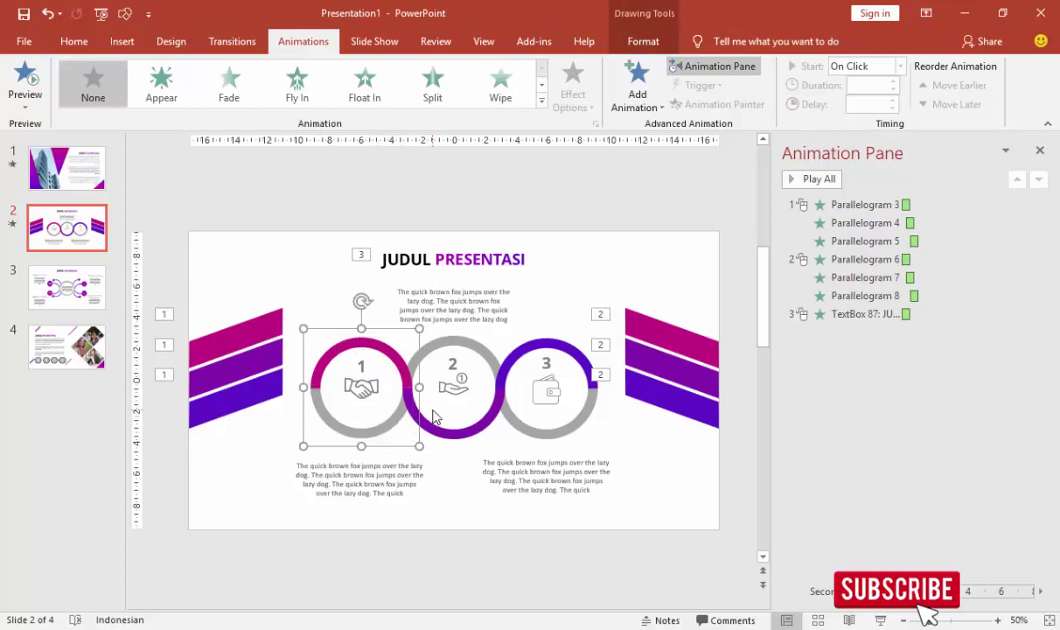
# Give the circle 1 group a Wipe entrance from the left.
pyautogui.click(638, 87)
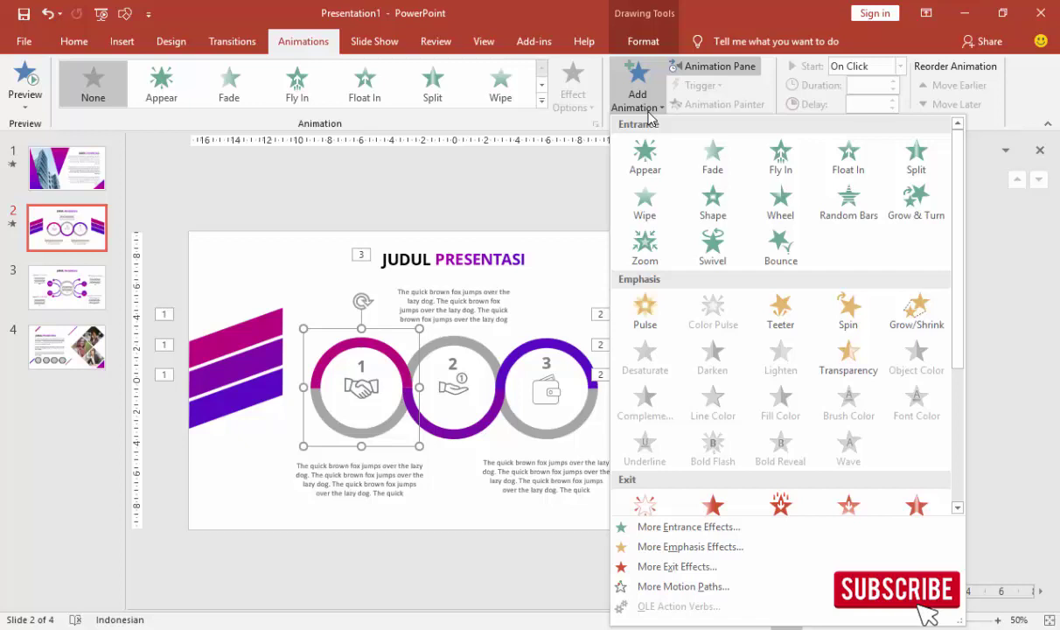
pyautogui.click(647, 201)
pyautogui.click(568, 88)
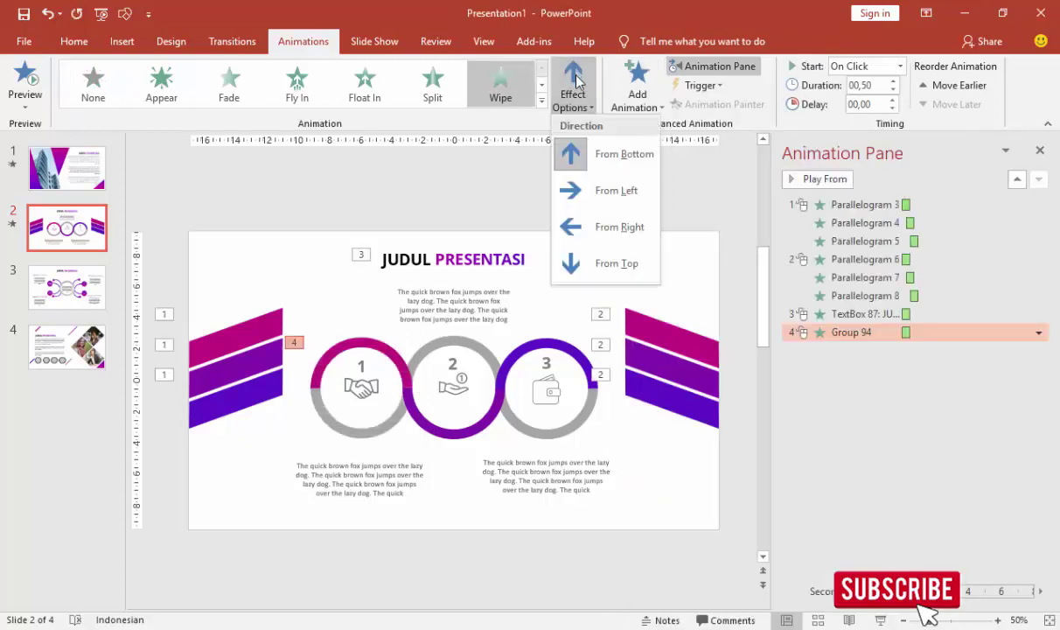
pyautogui.click(585, 200)
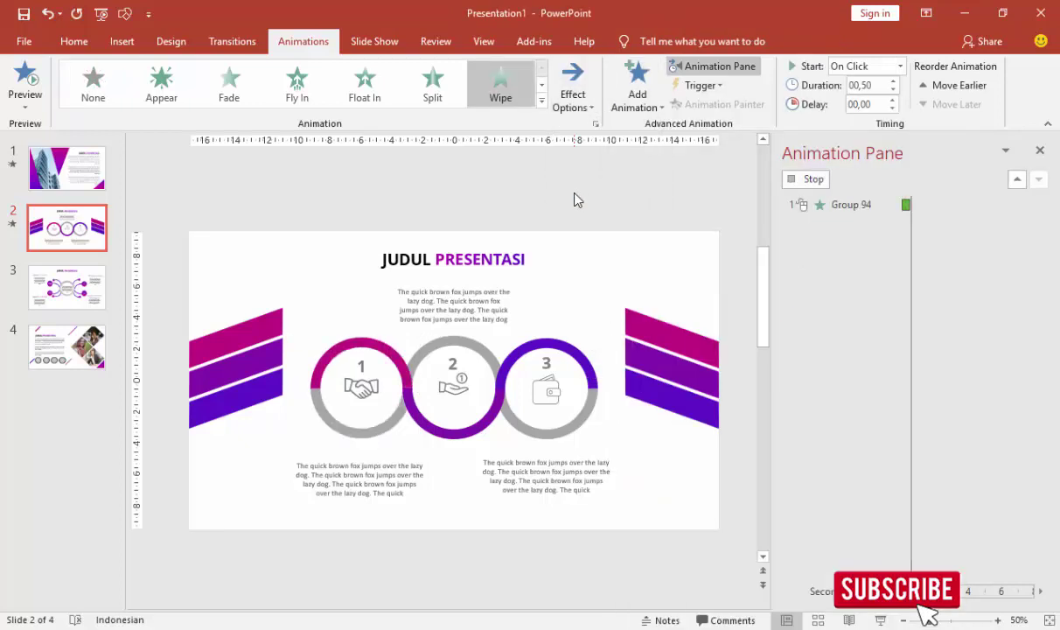
# Give circle 1's number and handshake icon a Basic Zoom entrance starting After Previous.
pyautogui.click(366, 366)
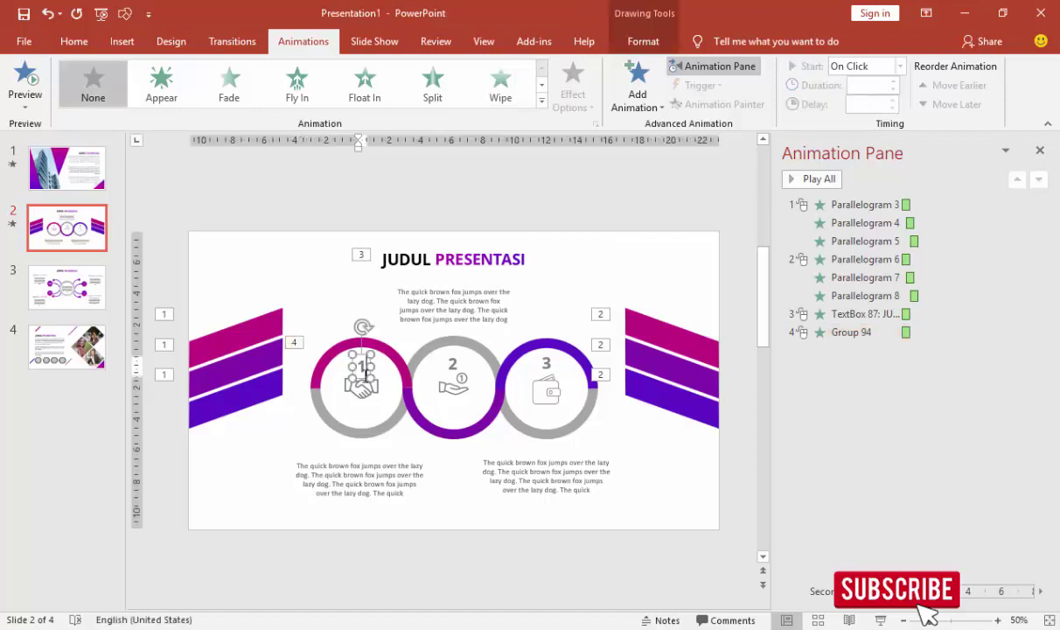
pyautogui.keyDown('shift'); pyautogui.click(367, 398); pyautogui.keyUp('shift')
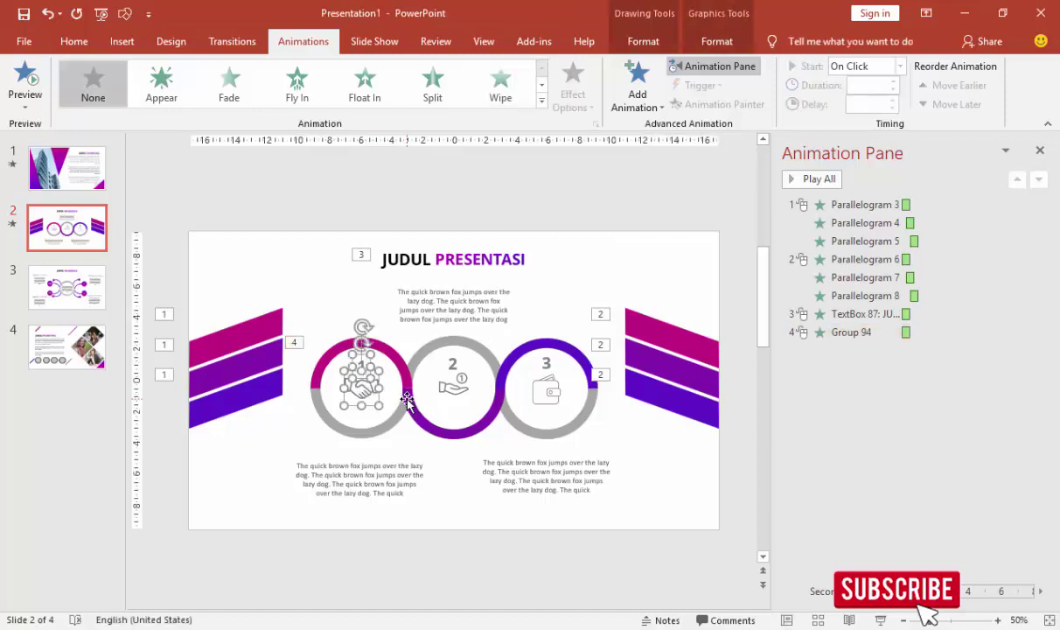
pyautogui.click(639, 103)
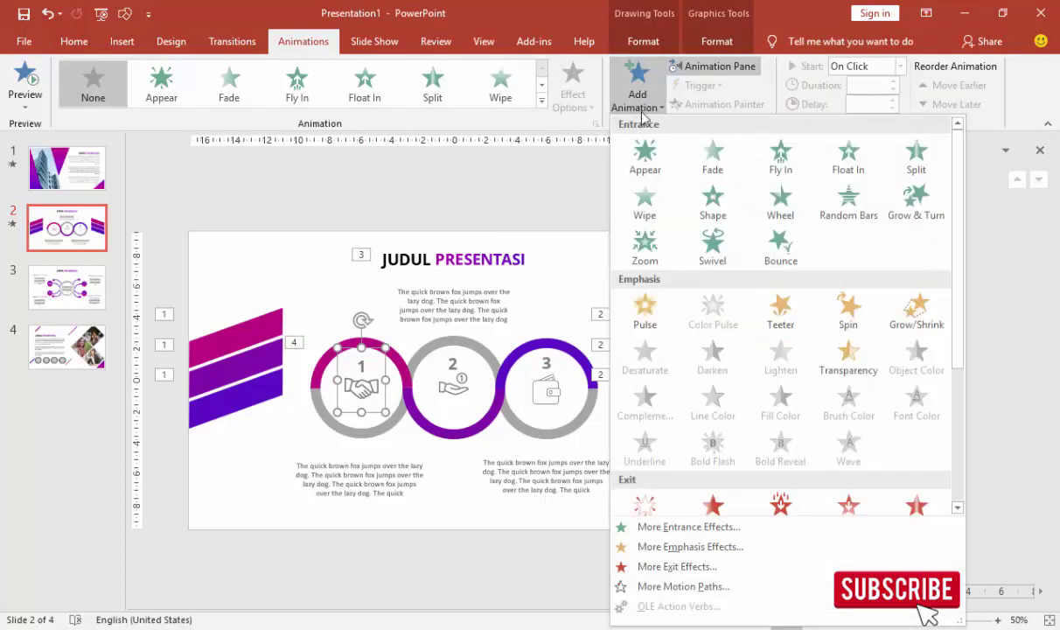
pyautogui.click(678, 526)
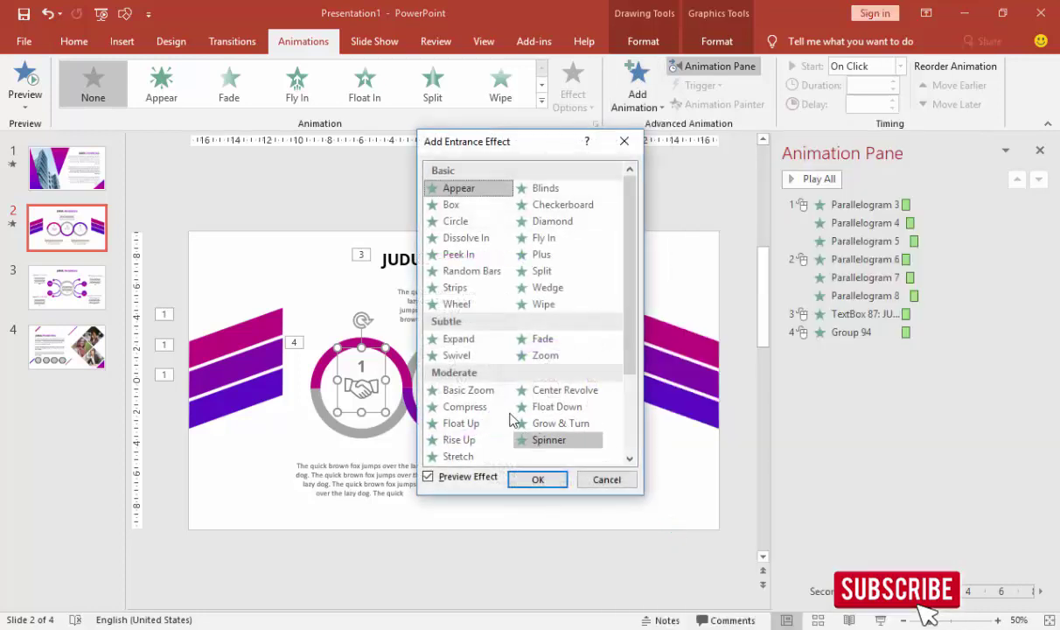
pyautogui.click(464, 390)
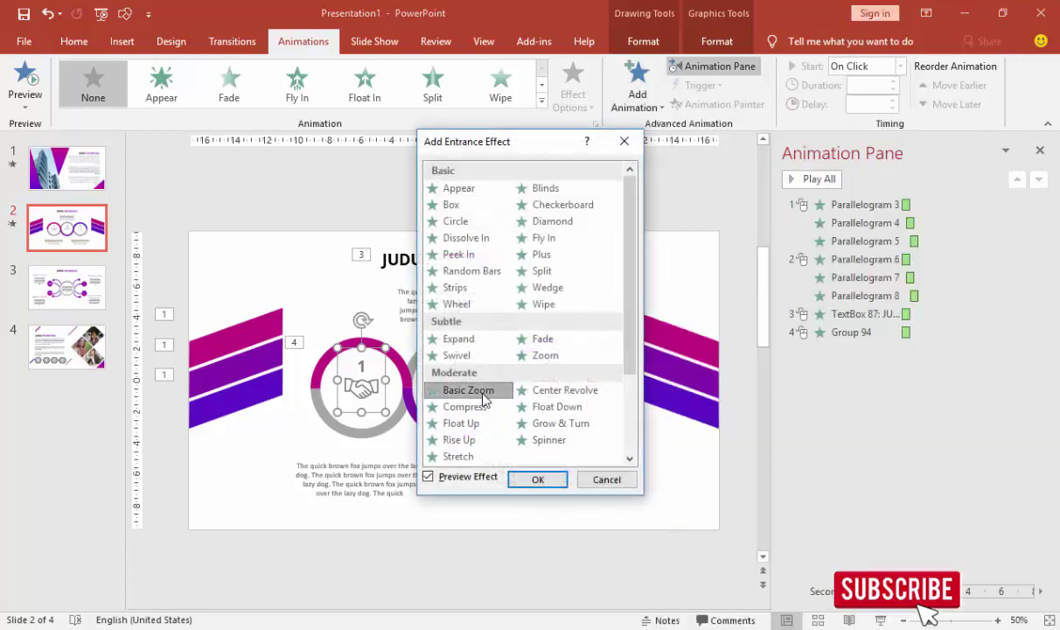
pyautogui.click(535, 480)
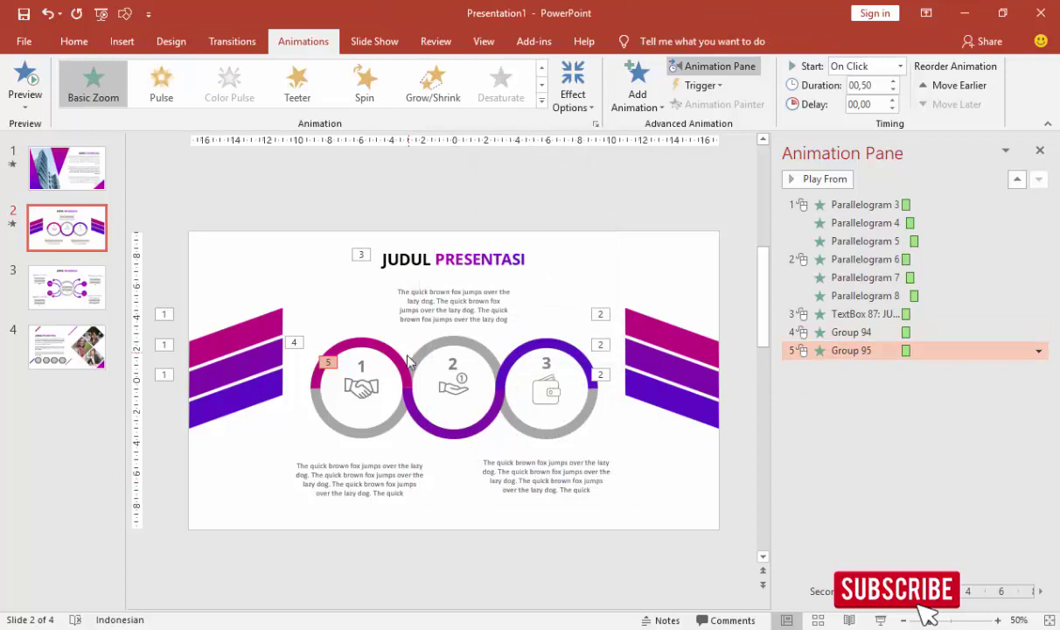
pyautogui.click(899, 67)
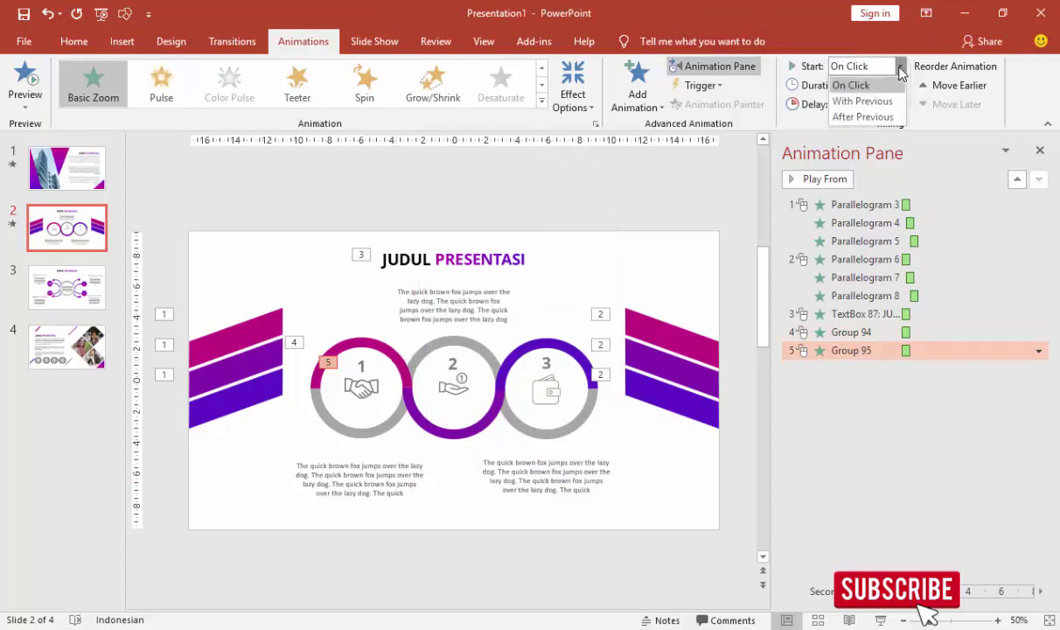
pyautogui.click(862, 116)
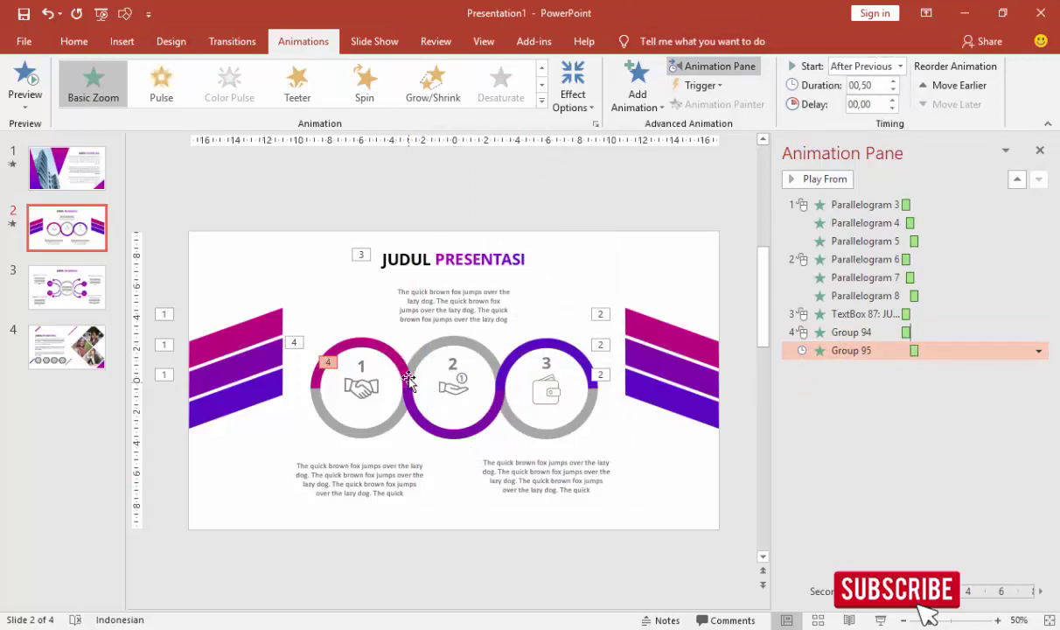
pyautogui.click(360, 383)
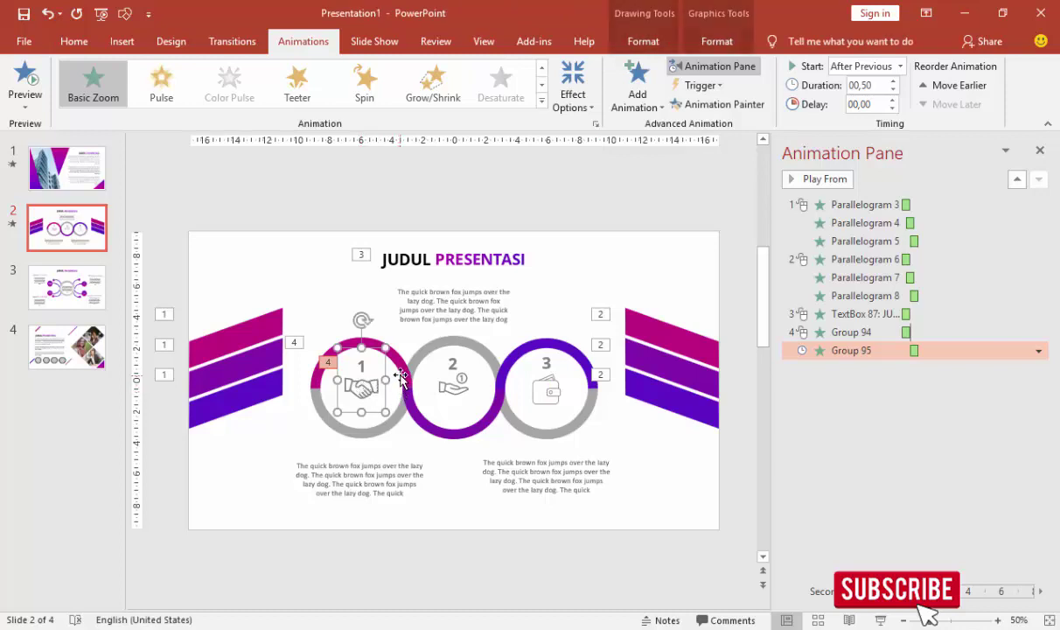
pyautogui.click(399, 376)
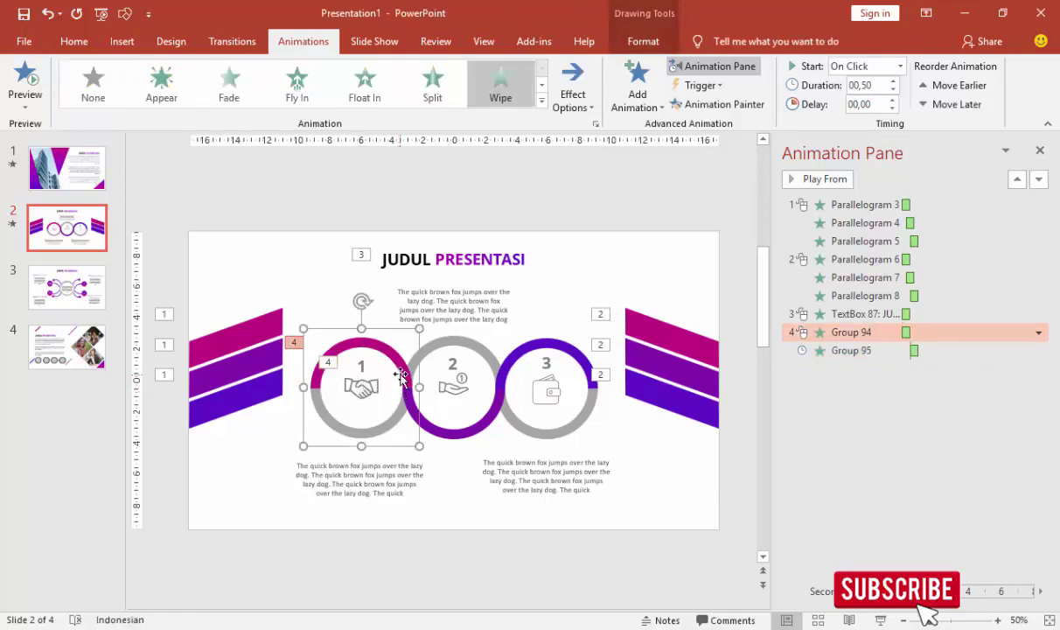
# Apply Expand to circle 1's caption text box, starting After Previous, lasting 0.50 s.
pyautogui.click(377, 473)
pyautogui.click(391, 458)
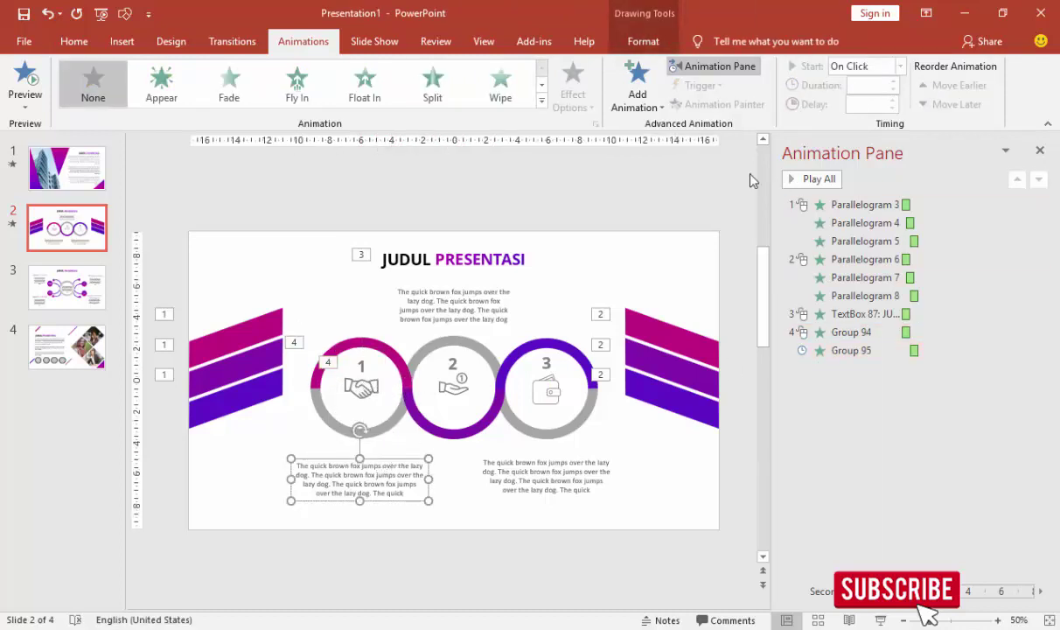
pyautogui.click(639, 98)
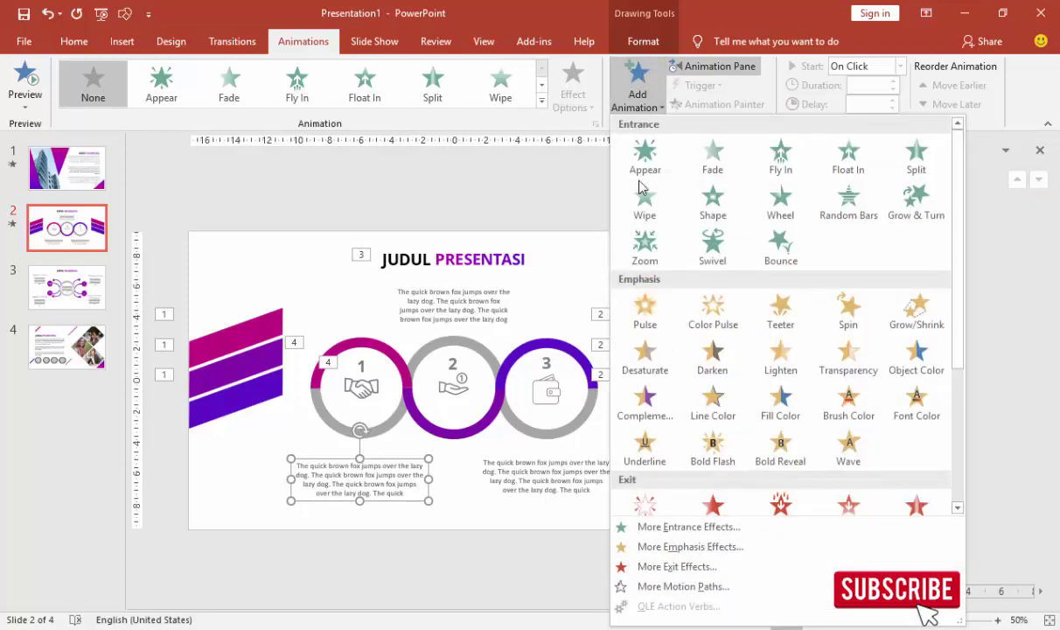
pyautogui.click(699, 526)
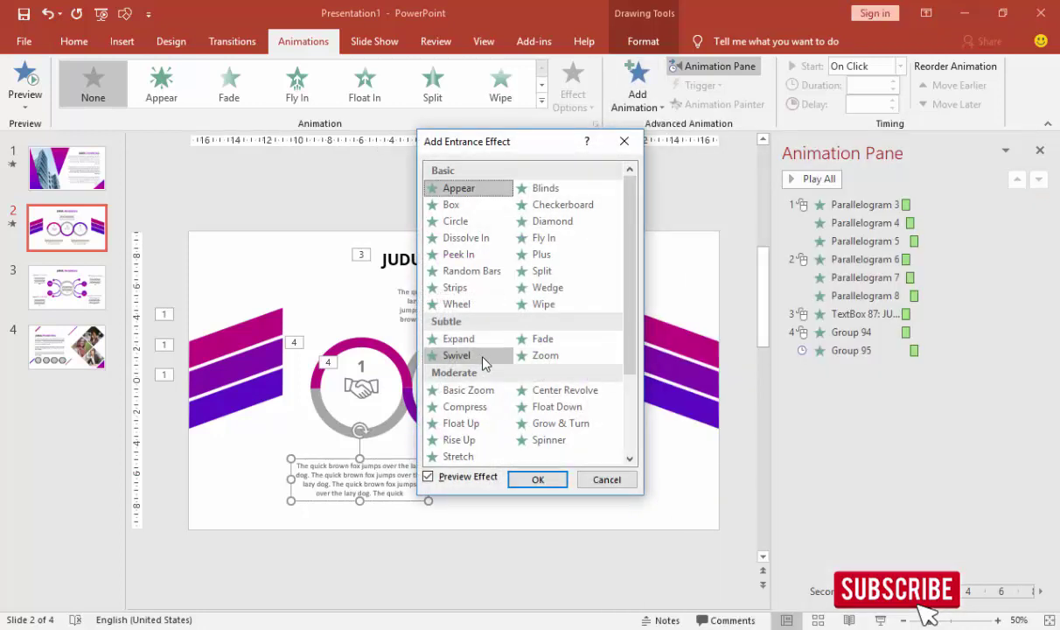
pyautogui.click(460, 339)
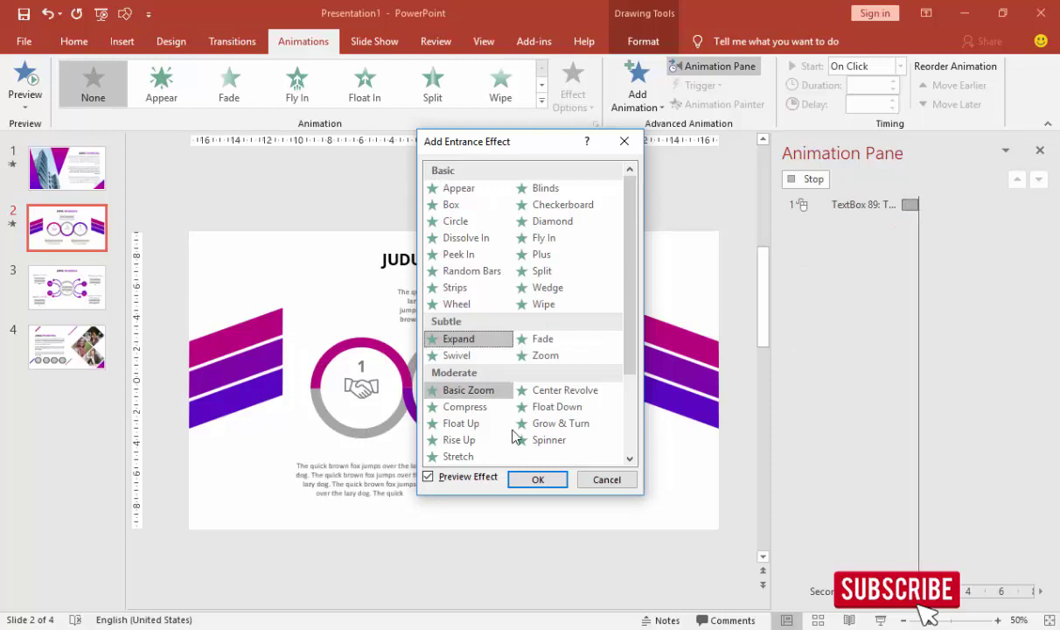
pyautogui.click(525, 475)
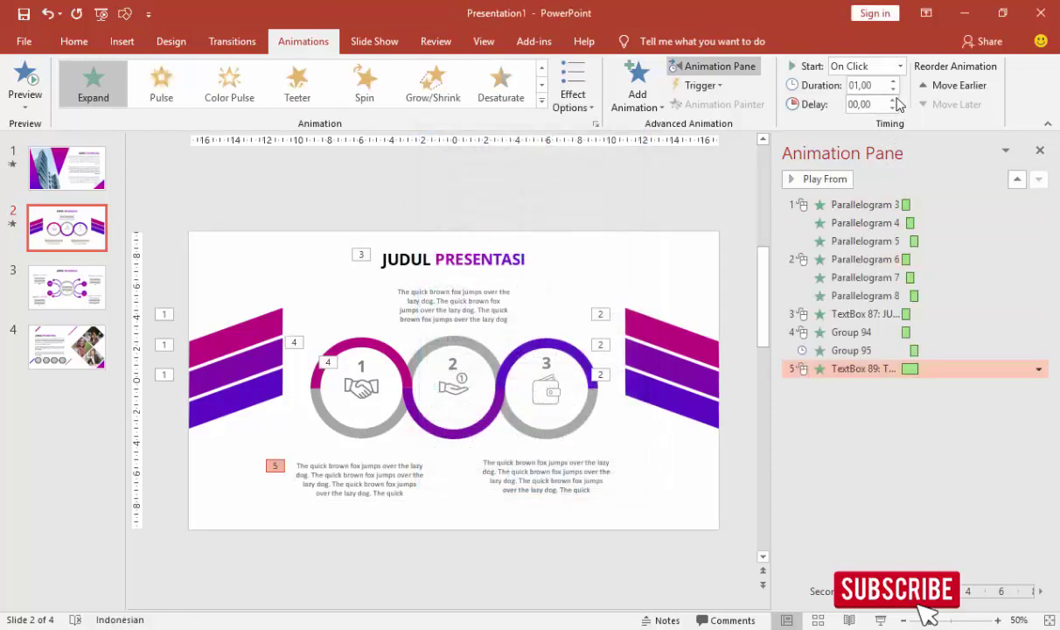
pyautogui.click(900, 67)
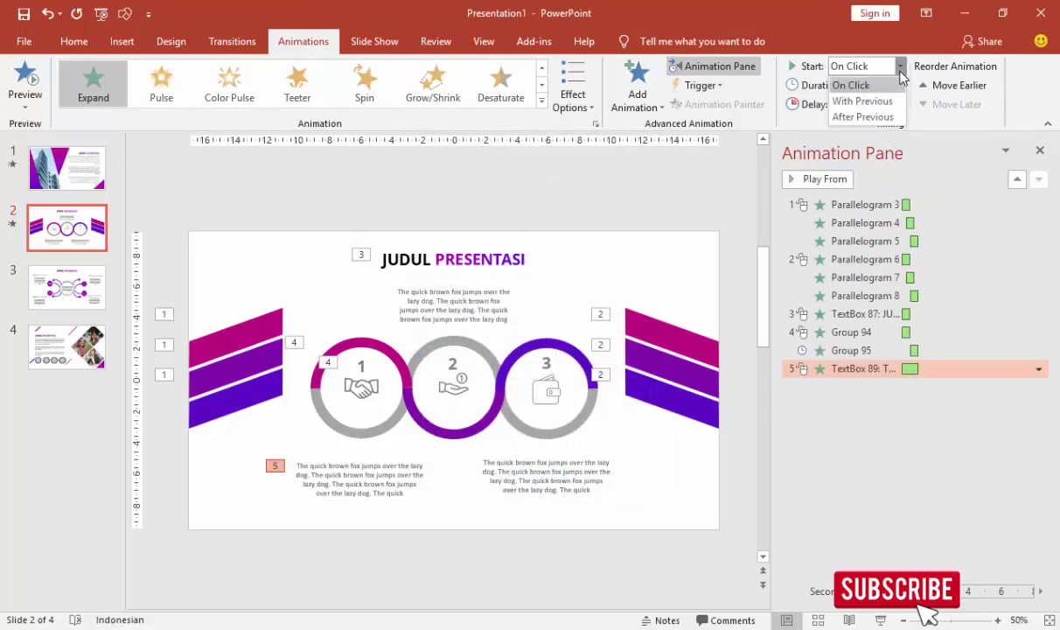
pyautogui.click(875, 117)
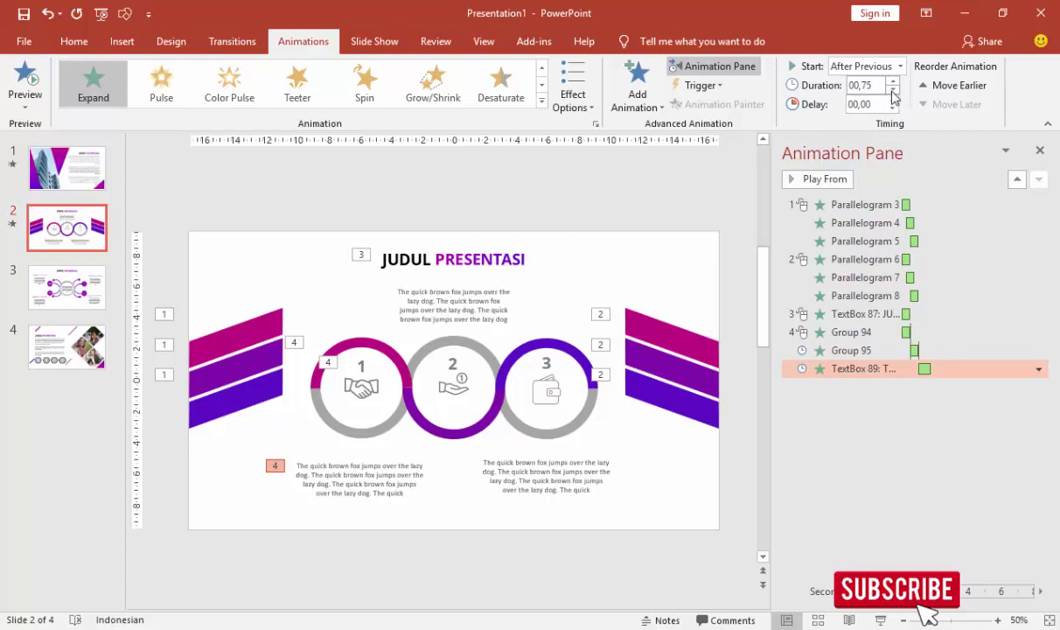
pyautogui.click(833, 185)
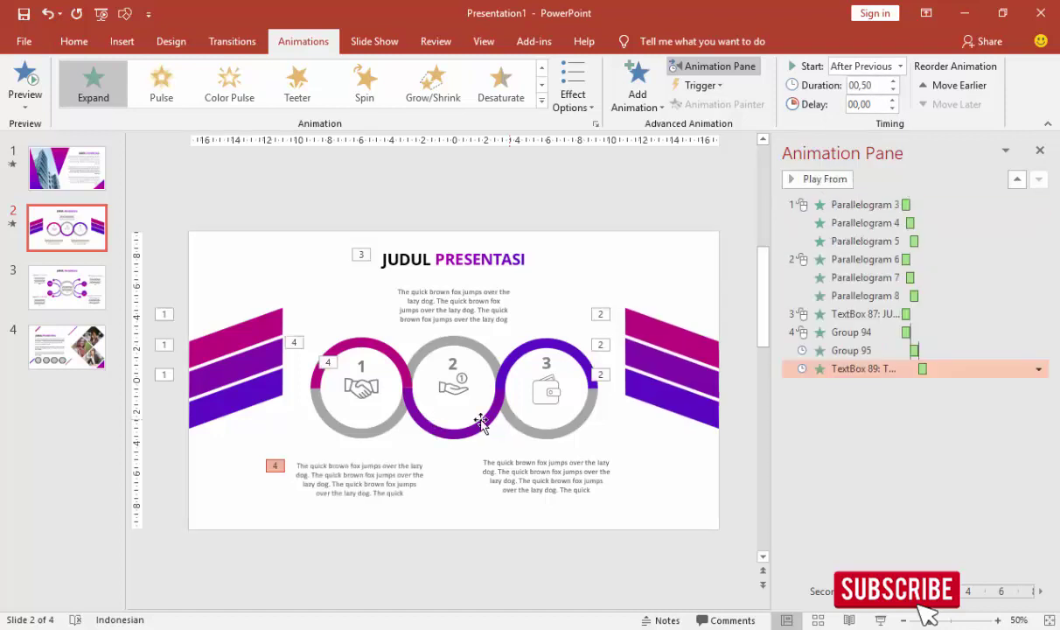
# Preview the animations from circle 1, then pick out the rings, icons and numbers of circles 2 and 3.
pyautogui.click(523, 391)
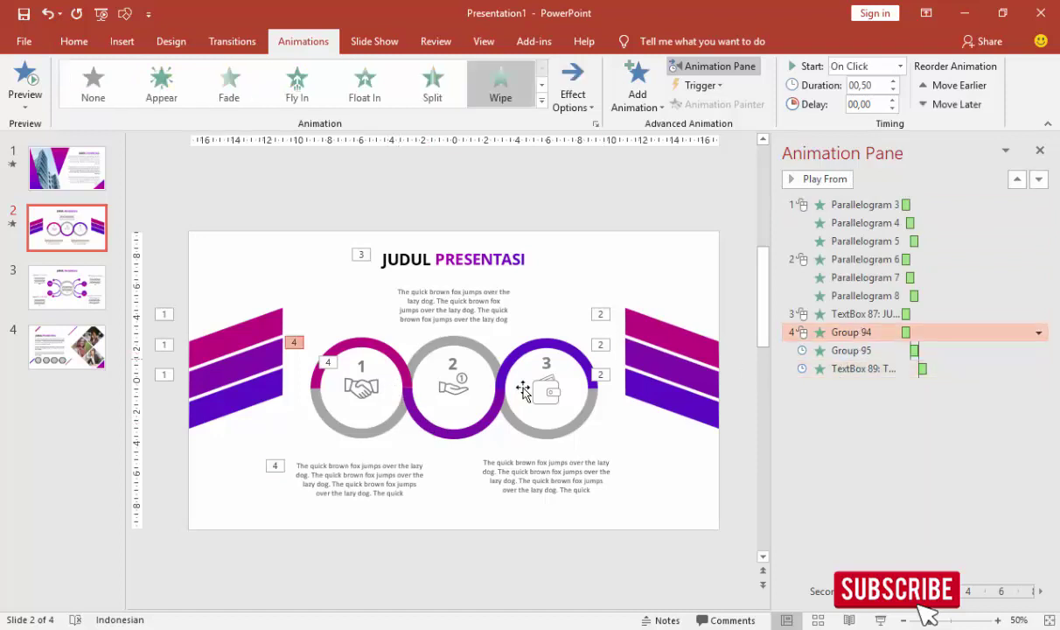
pyautogui.click(818, 180)
pyautogui.click(454, 371)
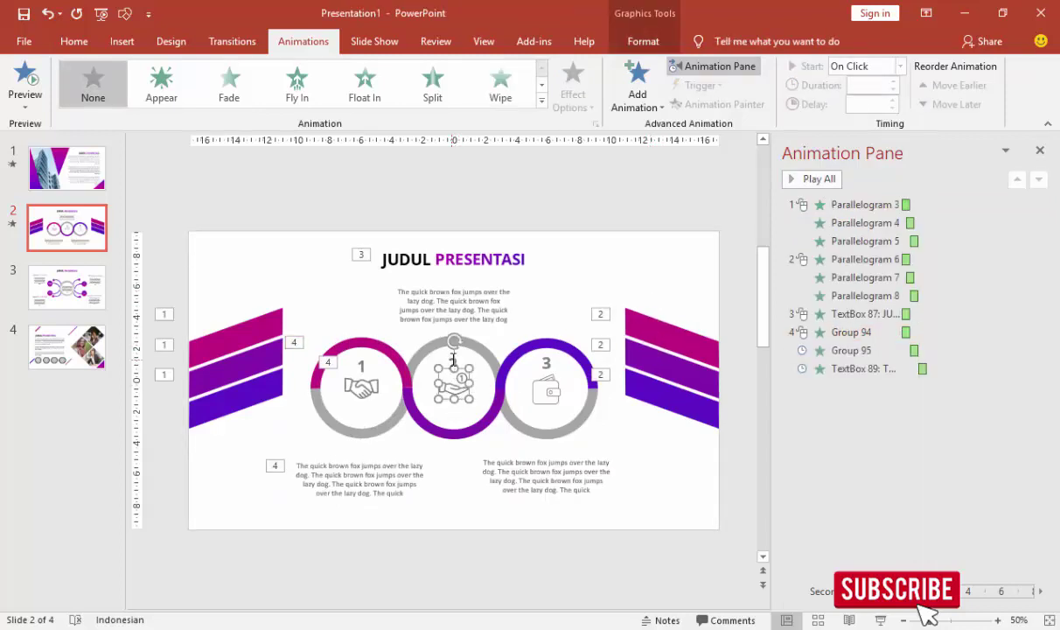
pyautogui.keyDown('shift'); pyautogui.click(448, 362); pyautogui.keyUp('shift')
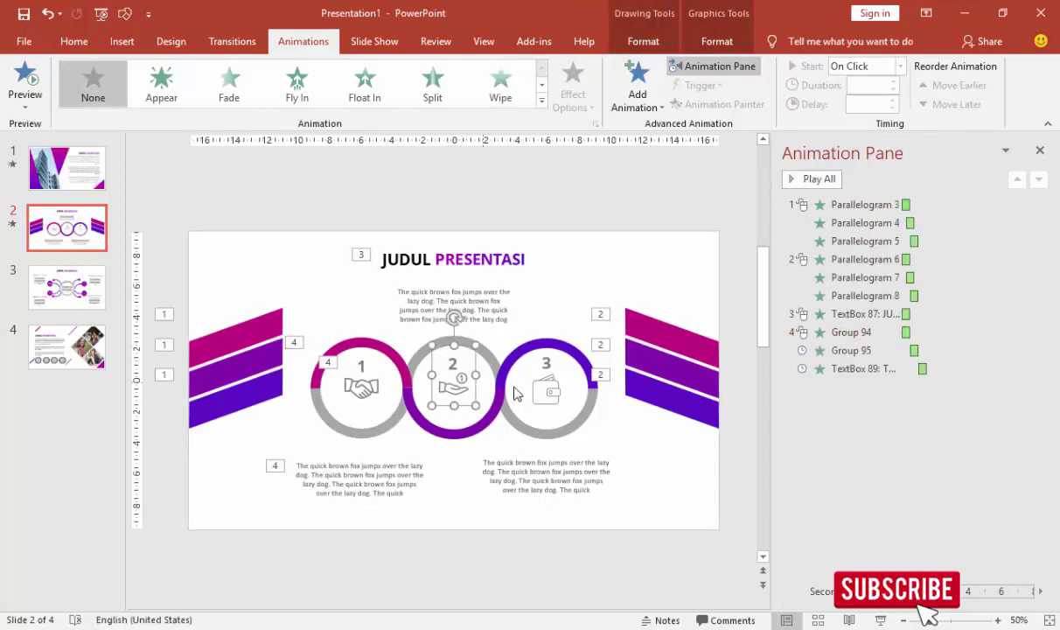
pyautogui.click(489, 359)
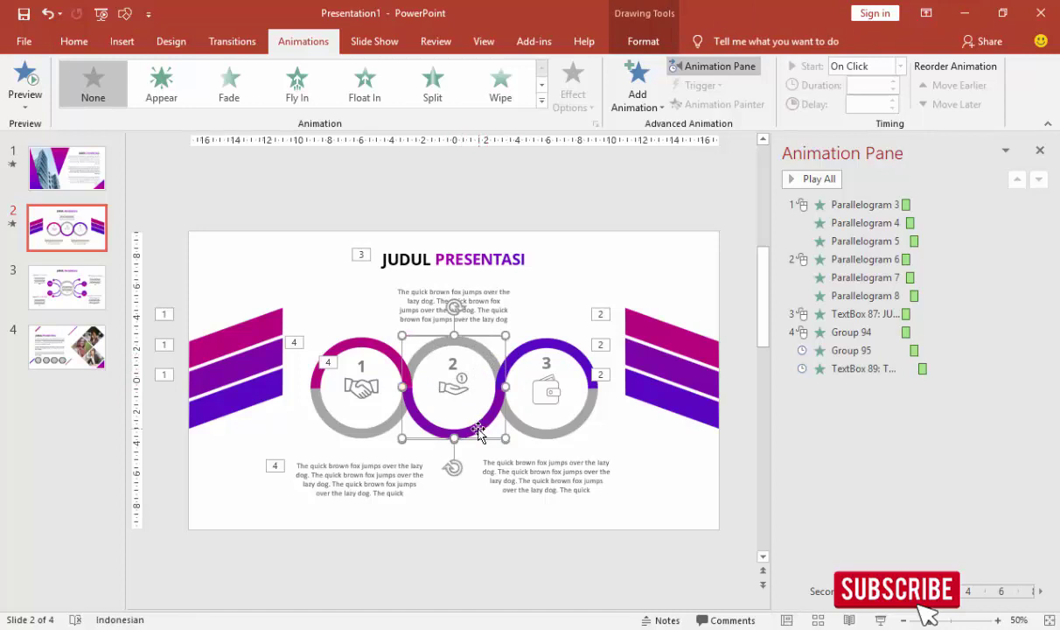
pyautogui.click(530, 343)
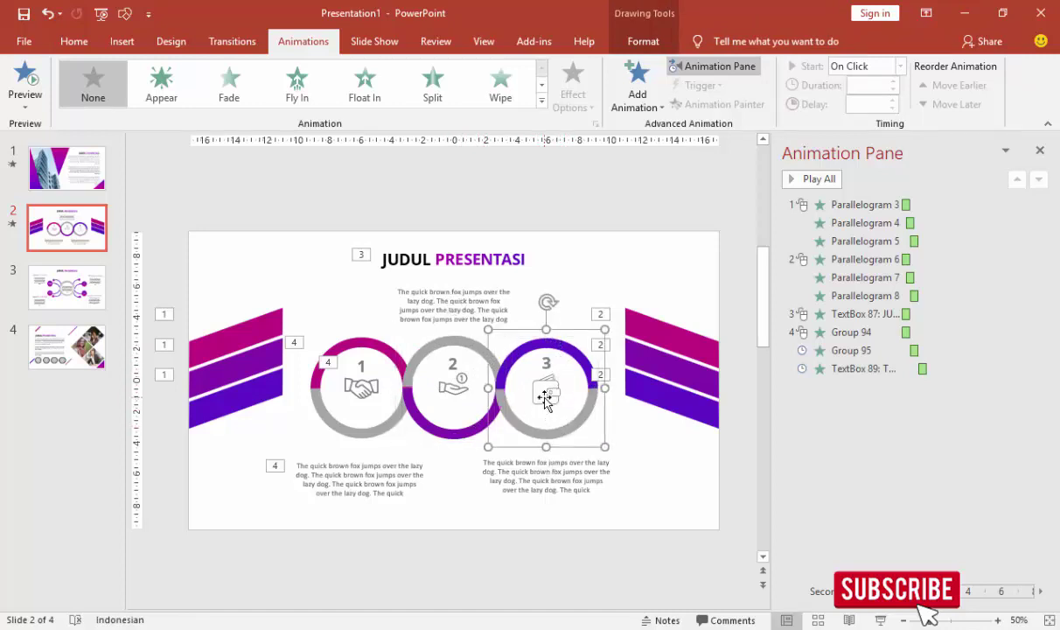
pyautogui.click(550, 365)
pyautogui.keyDown('shift'); pyautogui.click(549, 360); pyautogui.keyUp('shift')
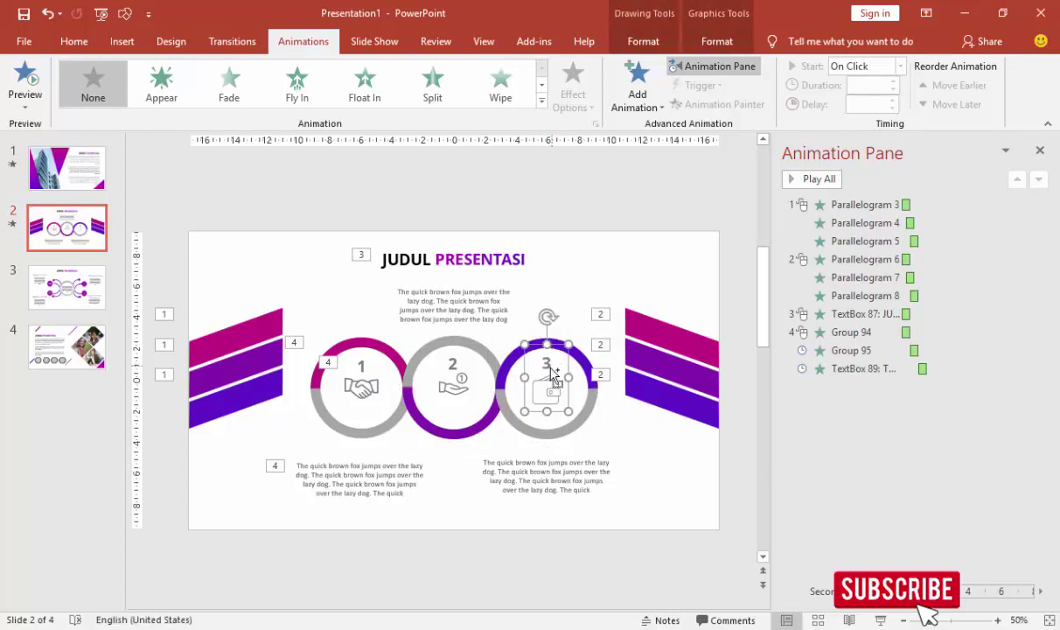
# Copy circle 1's ring, handshake icon and paragraph animations onto circle 2's ring, hand icon and paragraph.
pyautogui.click(366, 386)
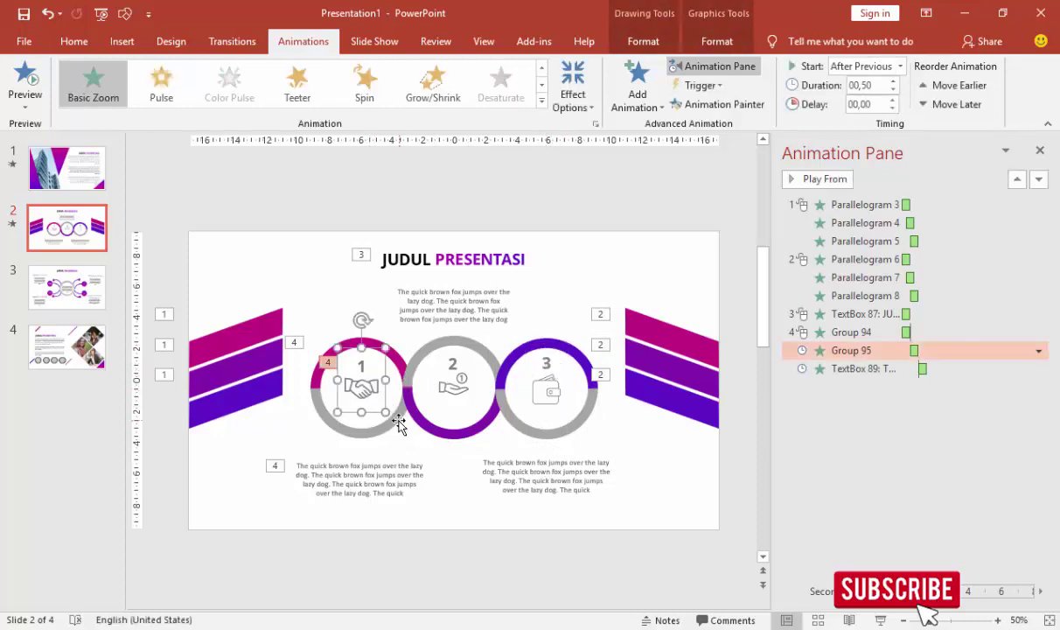
pyautogui.click(398, 422)
pyautogui.click(682, 104)
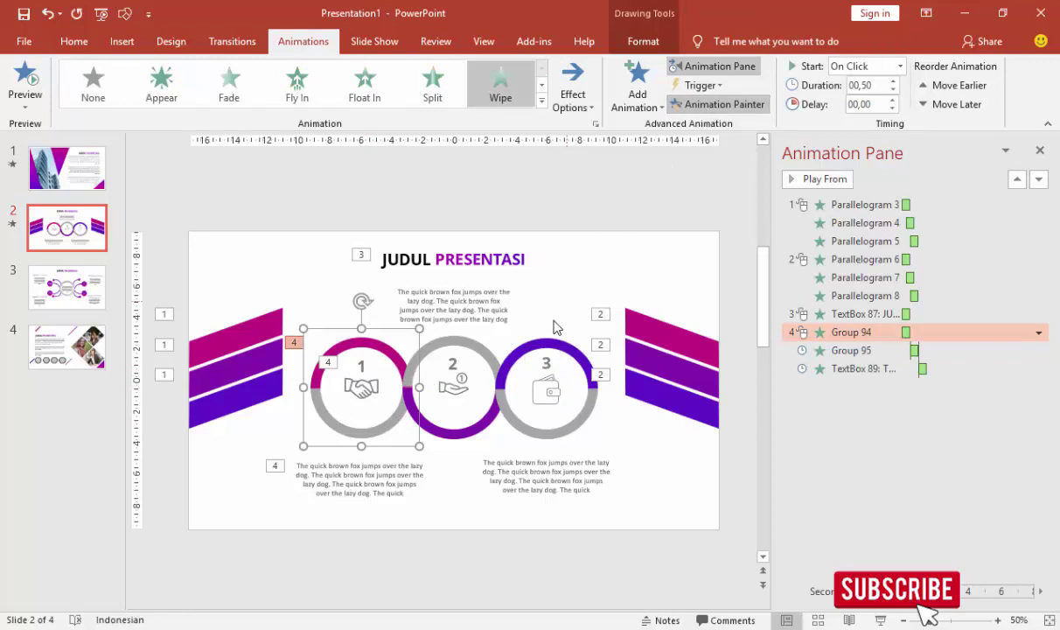
pyautogui.click(477, 350)
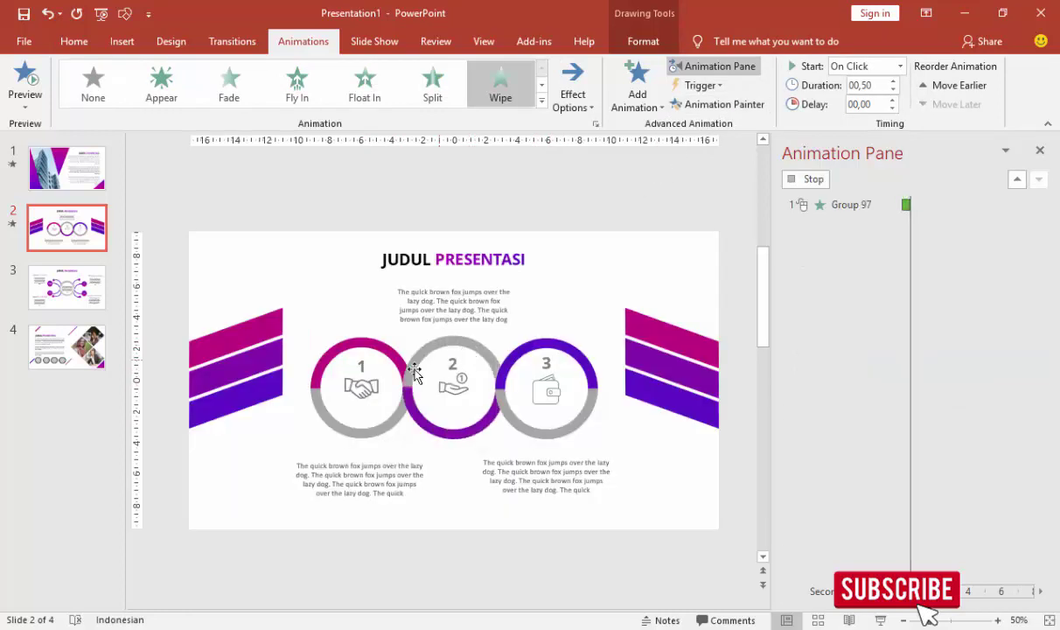
pyautogui.click(371, 392)
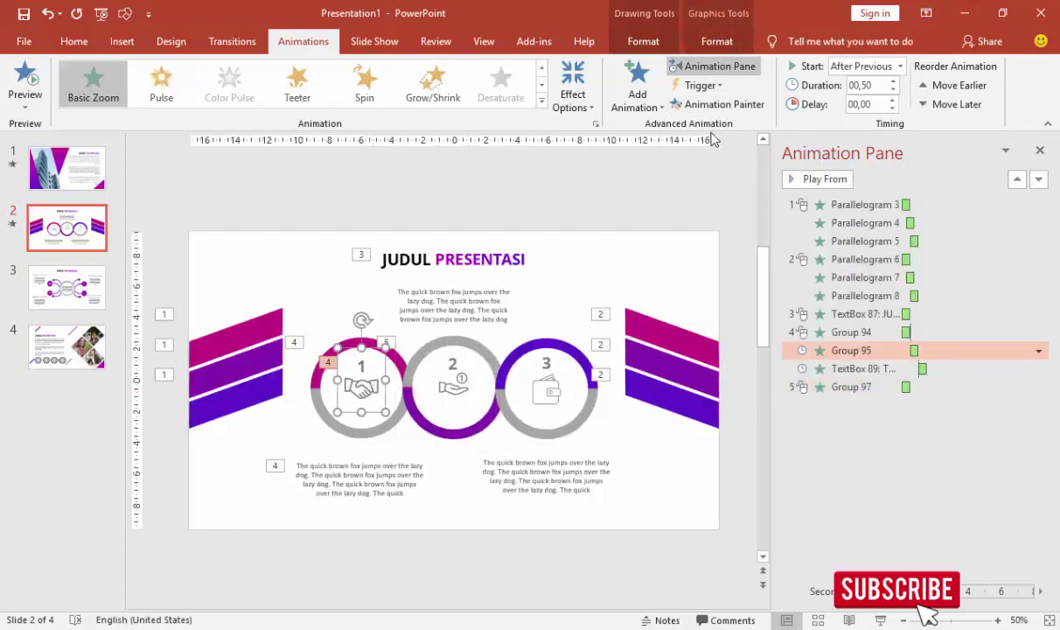
pyautogui.click(683, 104)
pyautogui.click(446, 385)
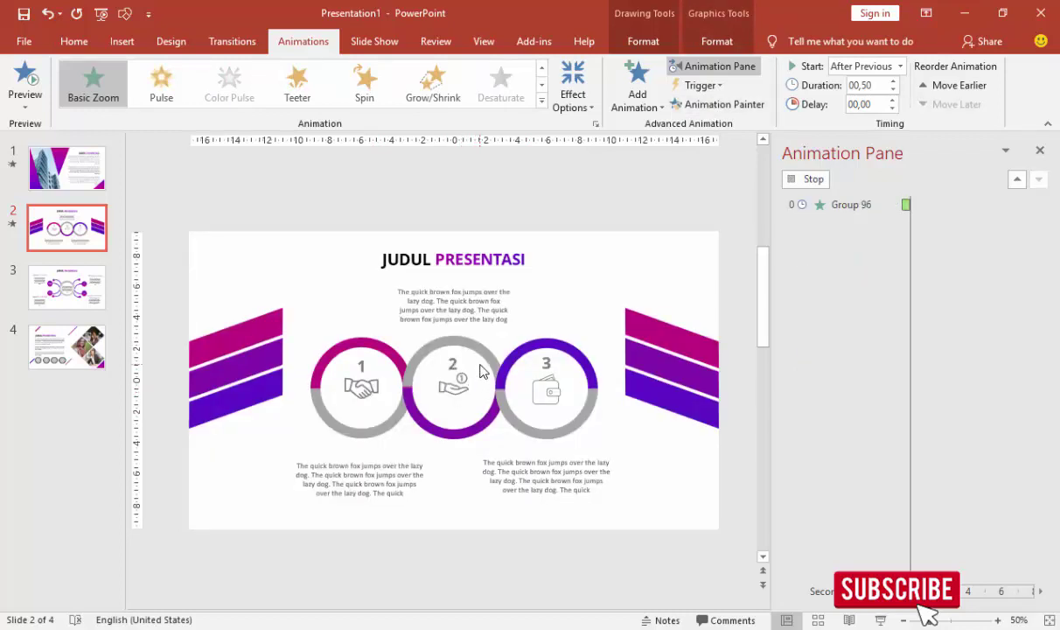
pyautogui.click(413, 469)
pyautogui.click(691, 104)
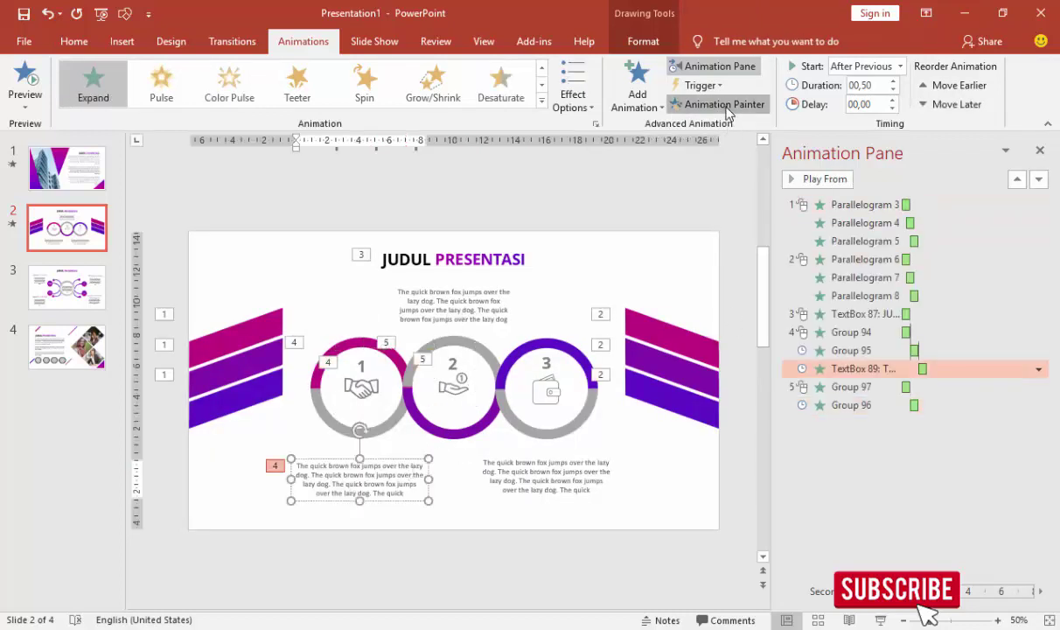
pyautogui.click(487, 318)
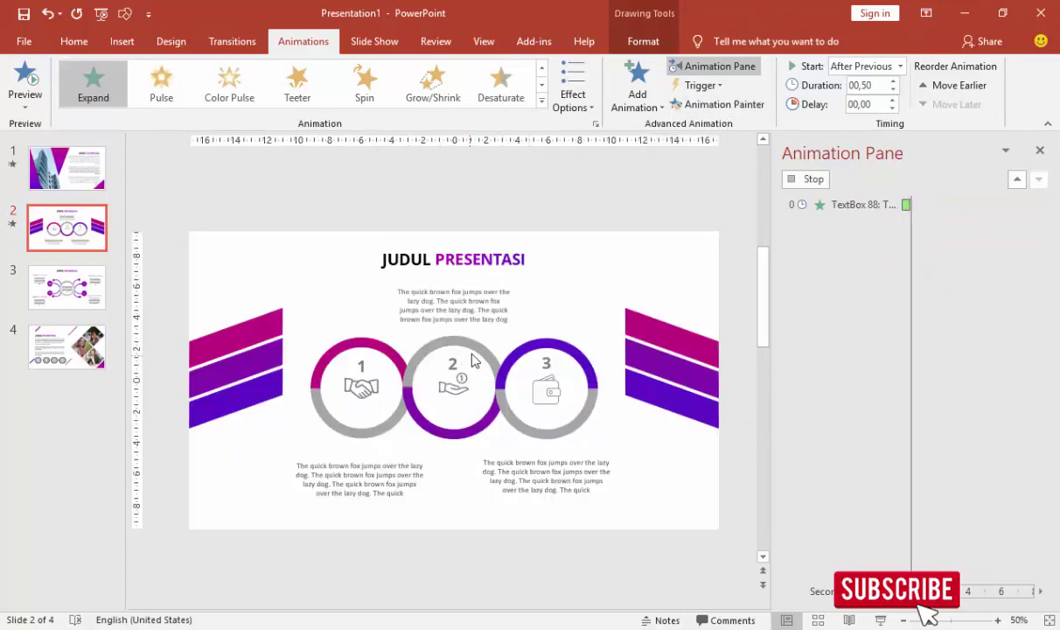
# Copy circle 2's ring, hand icon and paragraph animations onto circle 3's ring, wallet icon and paragraph.
pyautogui.click(473, 350)
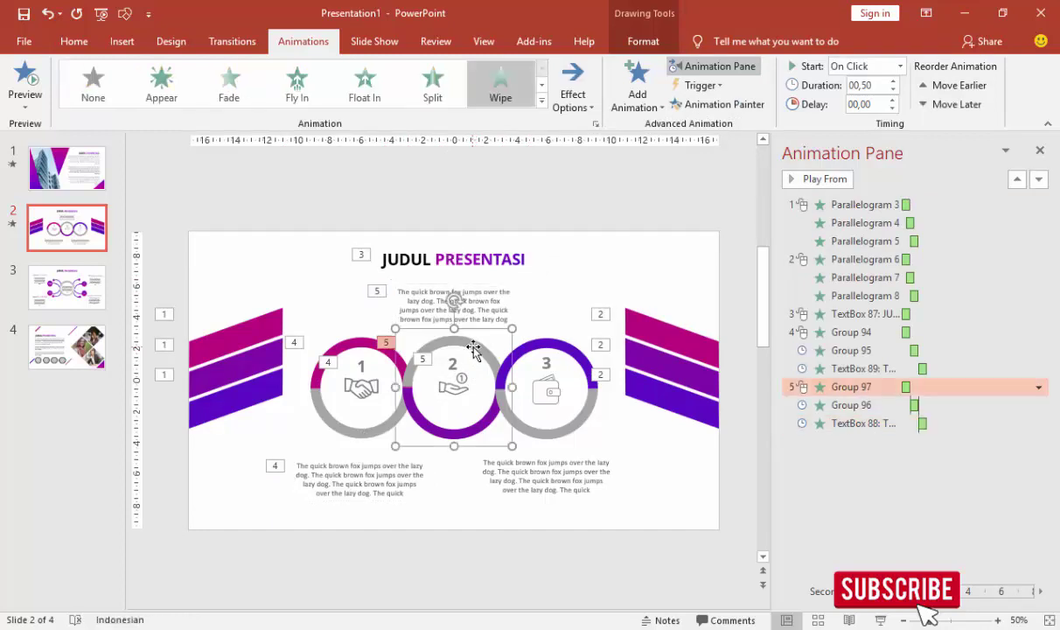
pyautogui.click(716, 104)
pyautogui.click(538, 345)
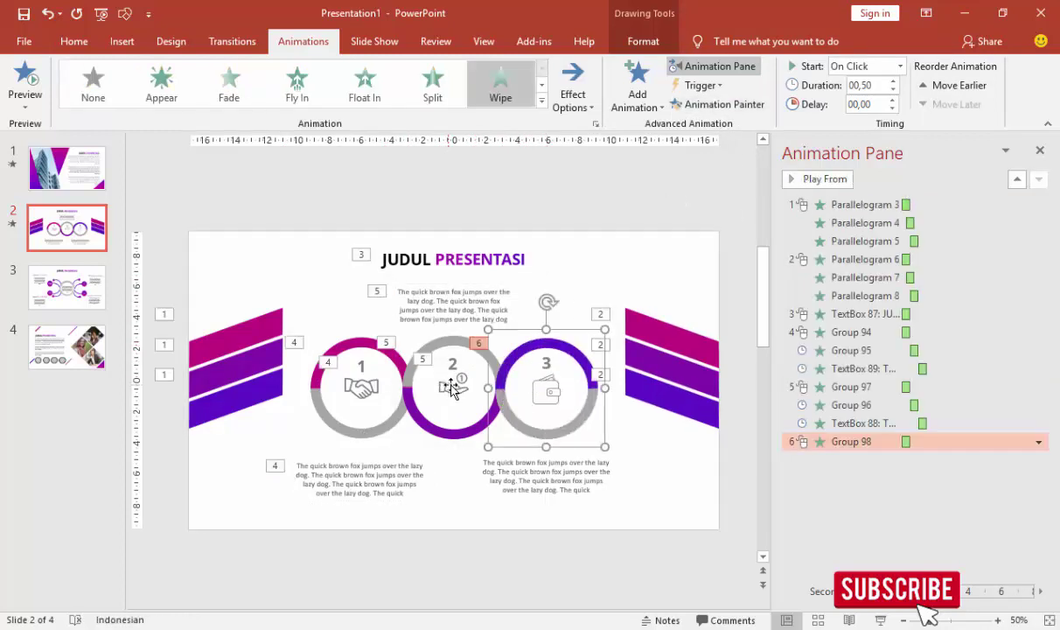
pyautogui.click(452, 389)
pyautogui.click(709, 107)
pyautogui.click(544, 392)
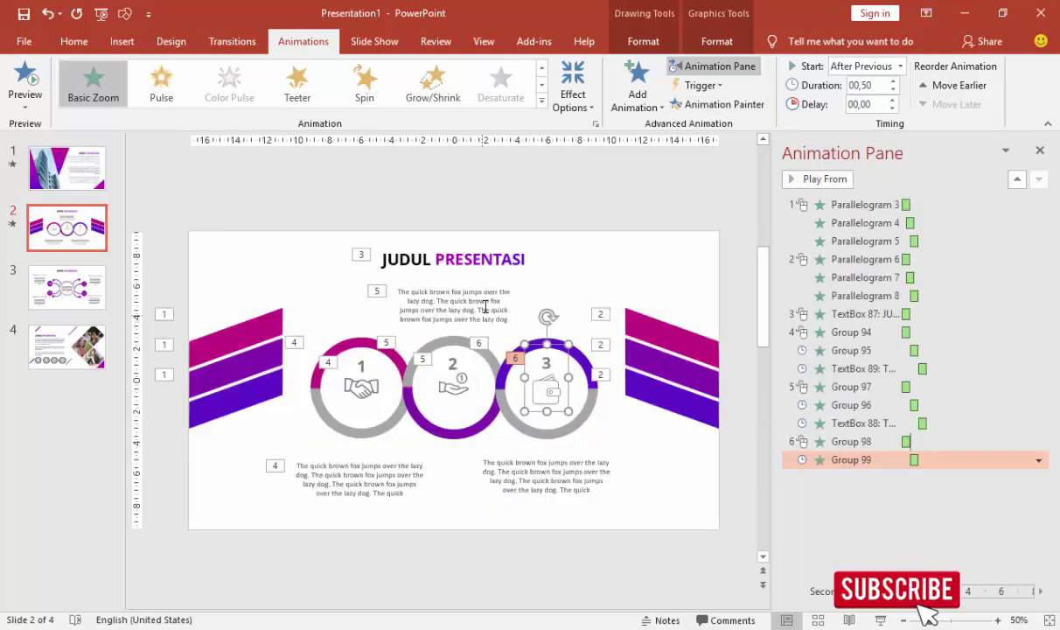
pyautogui.click(485, 310)
pyautogui.click(551, 483)
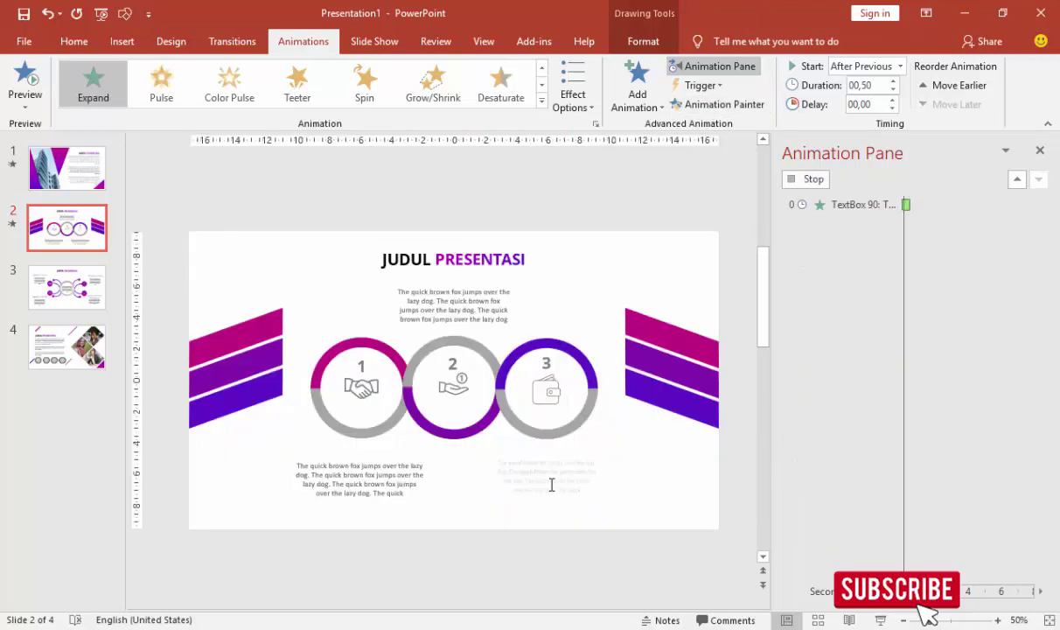
# Play slide 2's full animation sequence from its first entry, then move to slide 3.
pyautogui.click(845, 204)
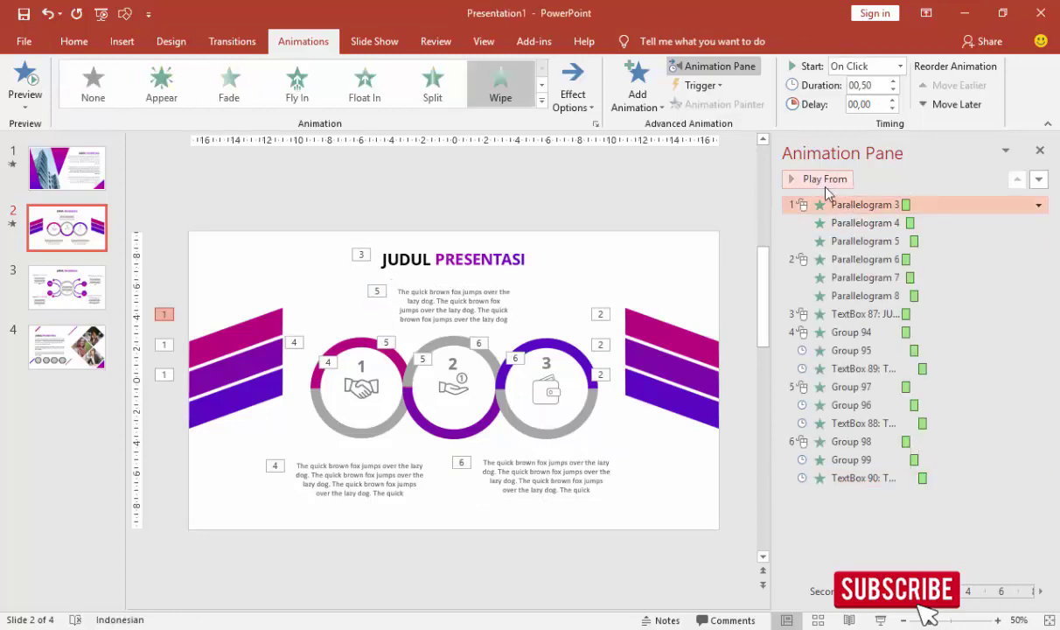
pyautogui.click(814, 178)
pyautogui.press('Down')
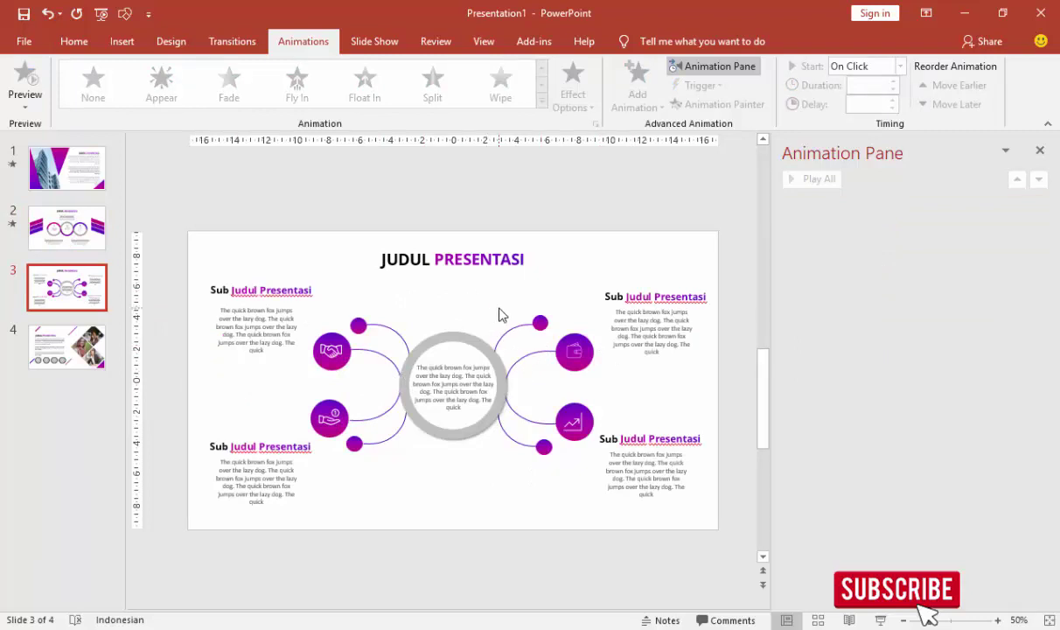
# Give the JUDUL PRESENTASI title a Peek In entrance effect.
pyautogui.click(461, 262)
pyautogui.click(637, 87)
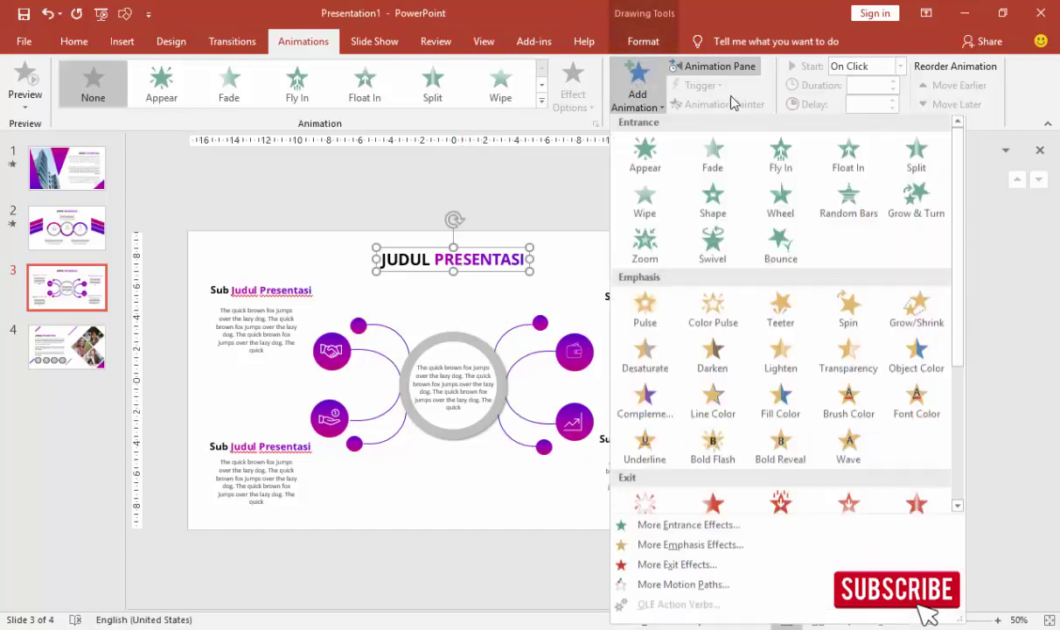
pyautogui.click(704, 526)
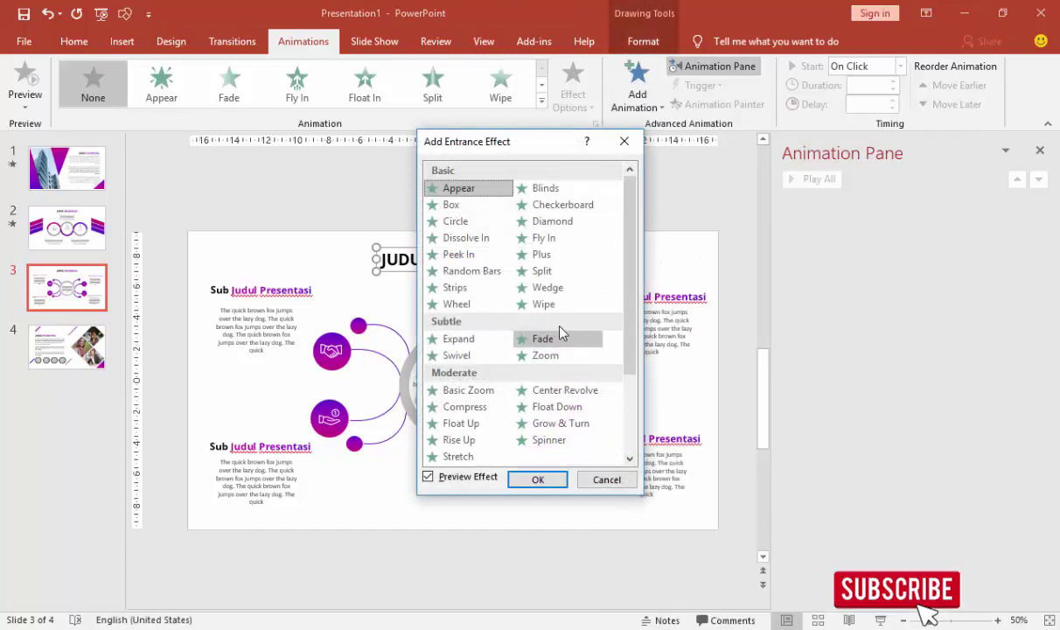
pyautogui.click(458, 253)
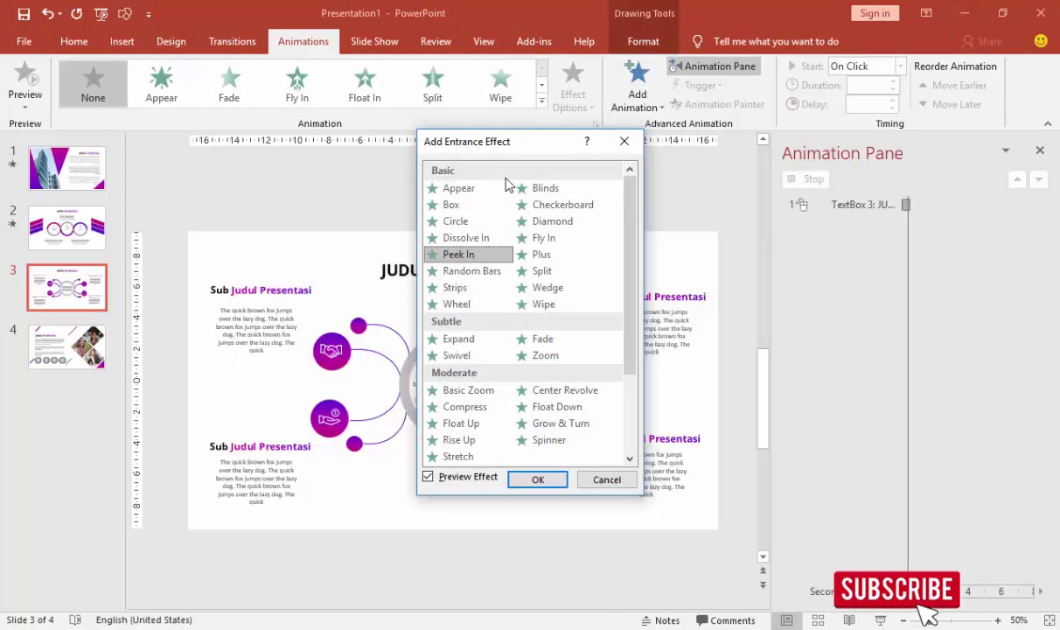
pyautogui.moveTo(509, 145); pyautogui.dragTo(588, 156)
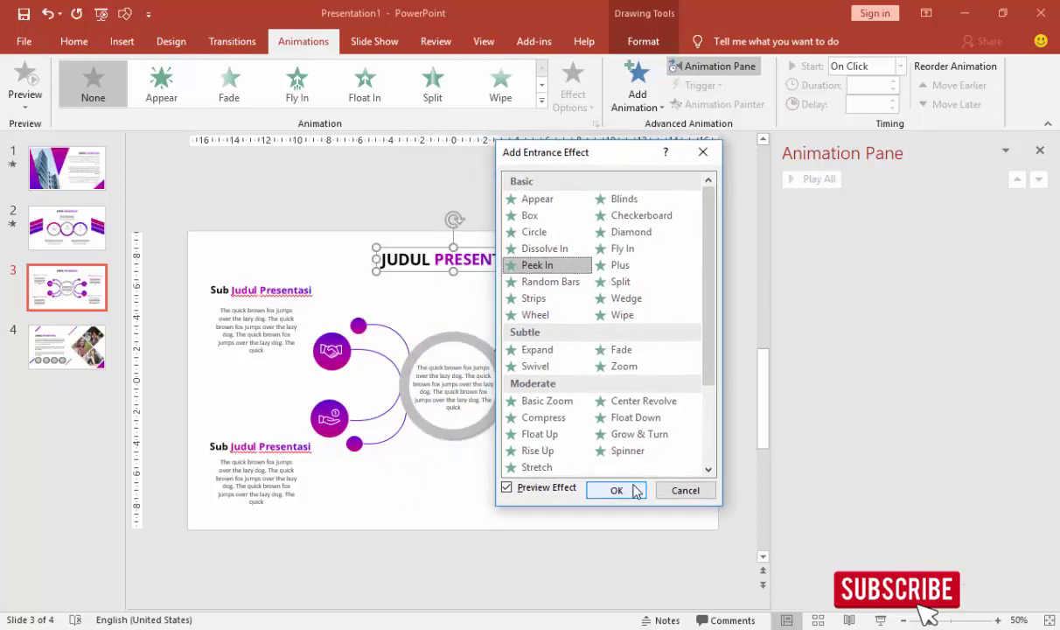
pyautogui.click(636, 490)
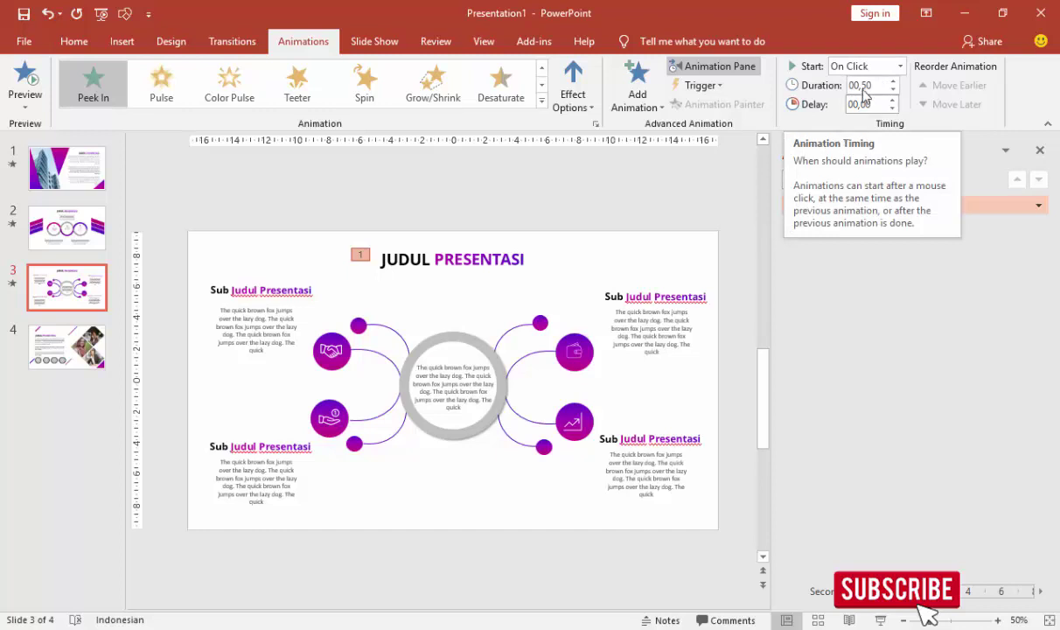
# In the Peek In effect options, animate the title by word with 60% delay between words.
pyautogui.rightClick(978, 204)
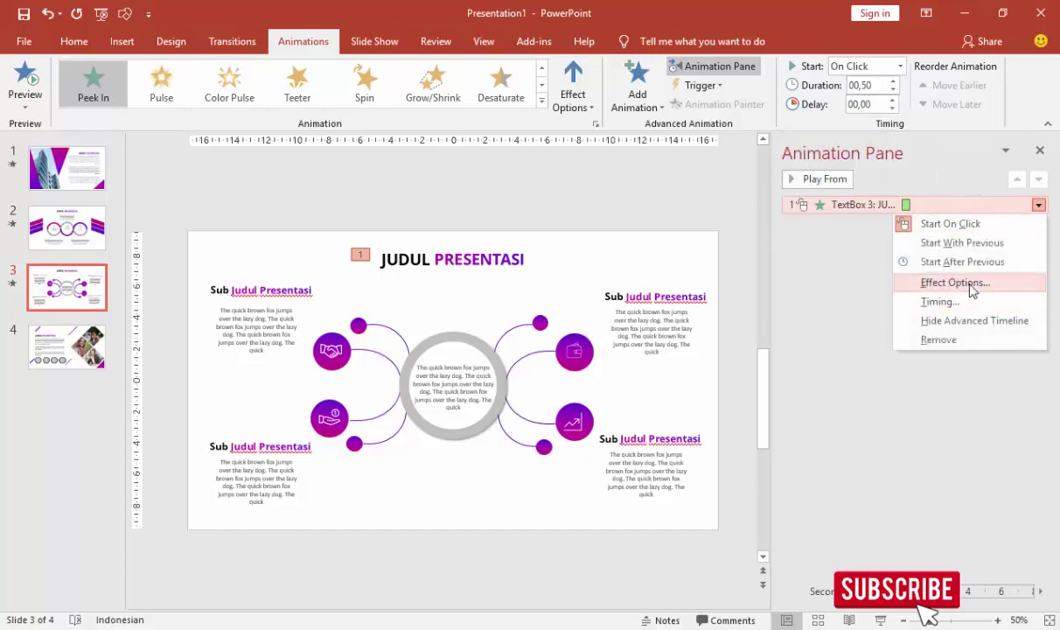
pyautogui.click(918, 280)
pyautogui.click(604, 341)
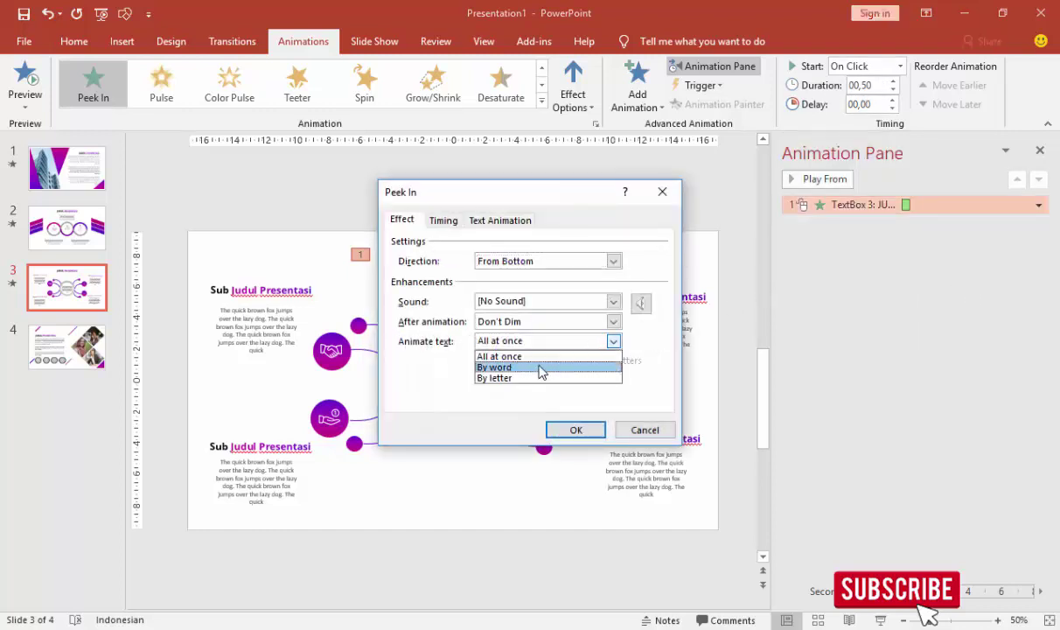
pyautogui.click(540, 366)
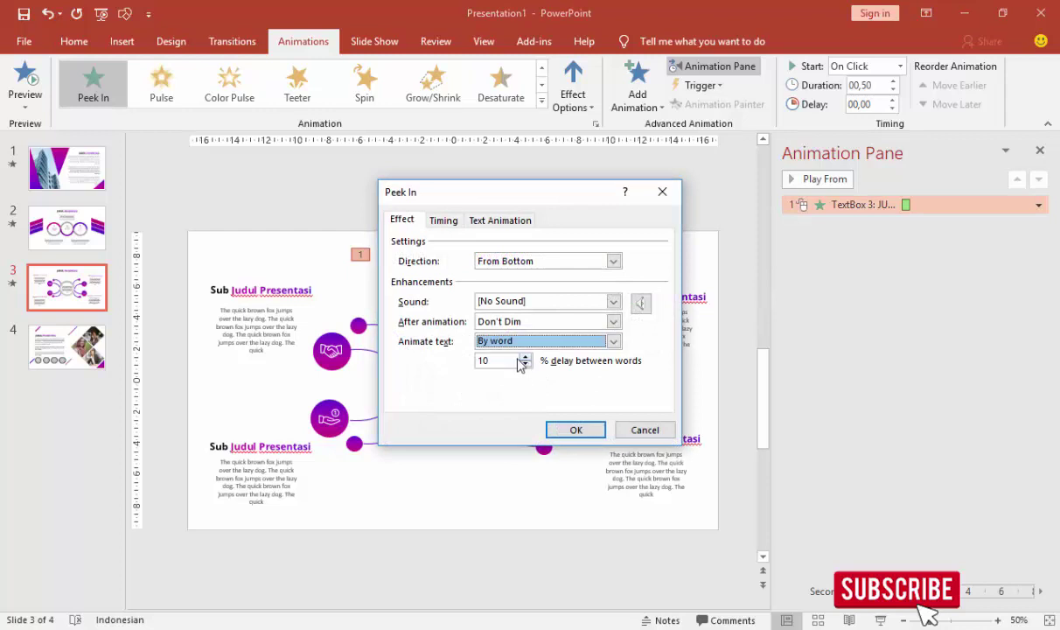
pyautogui.press('Tab')
pyautogui.write('60')
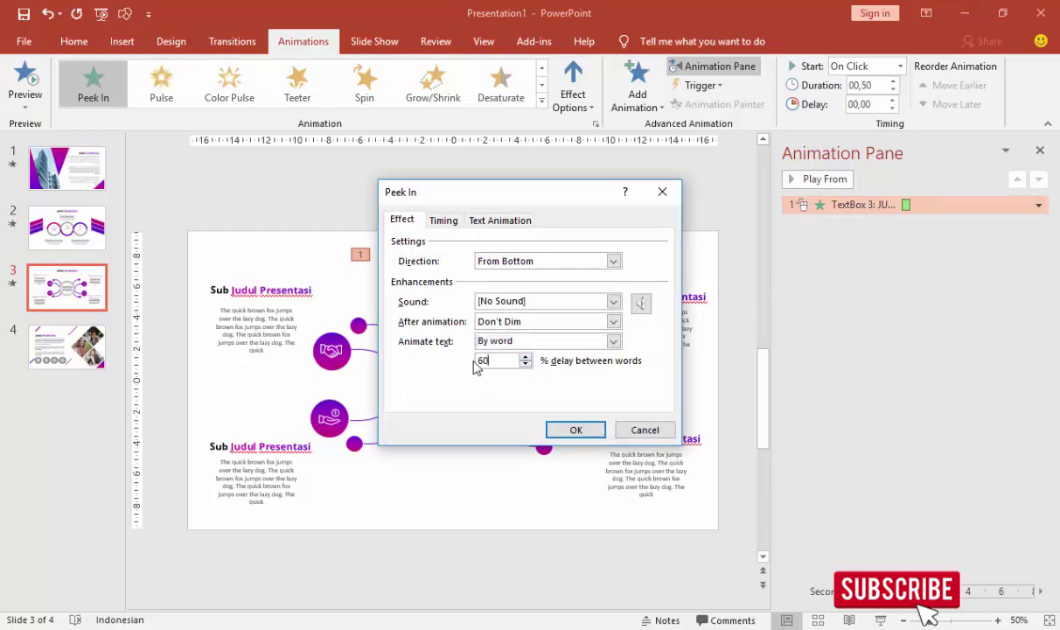
pyautogui.click(562, 436)
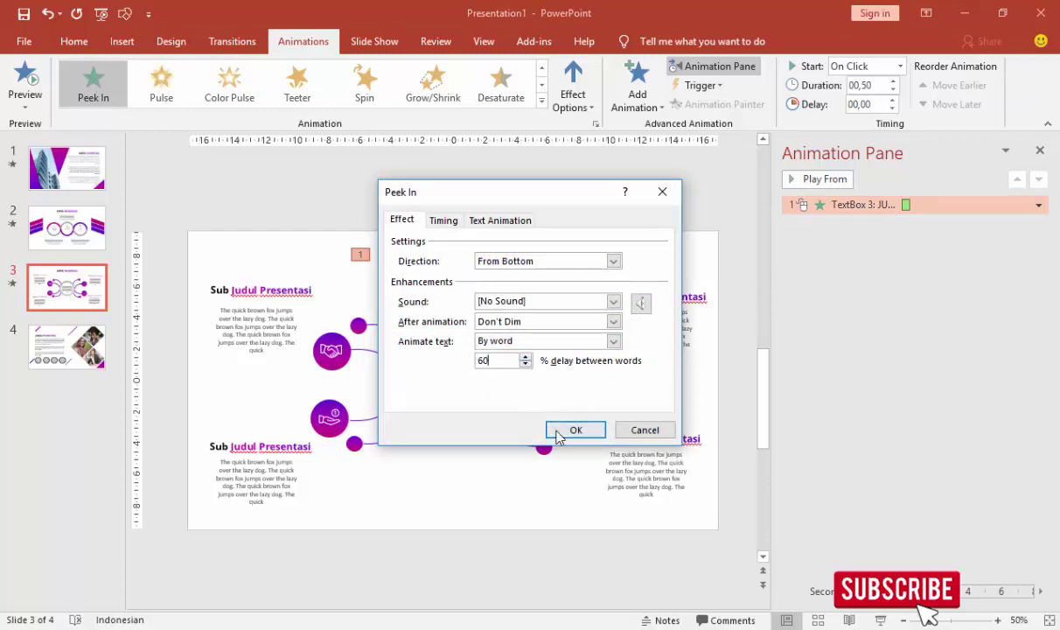
# Confirm the Peek In text settings and group the grey centre ring with its inner text.
pyautogui.click(564, 433)
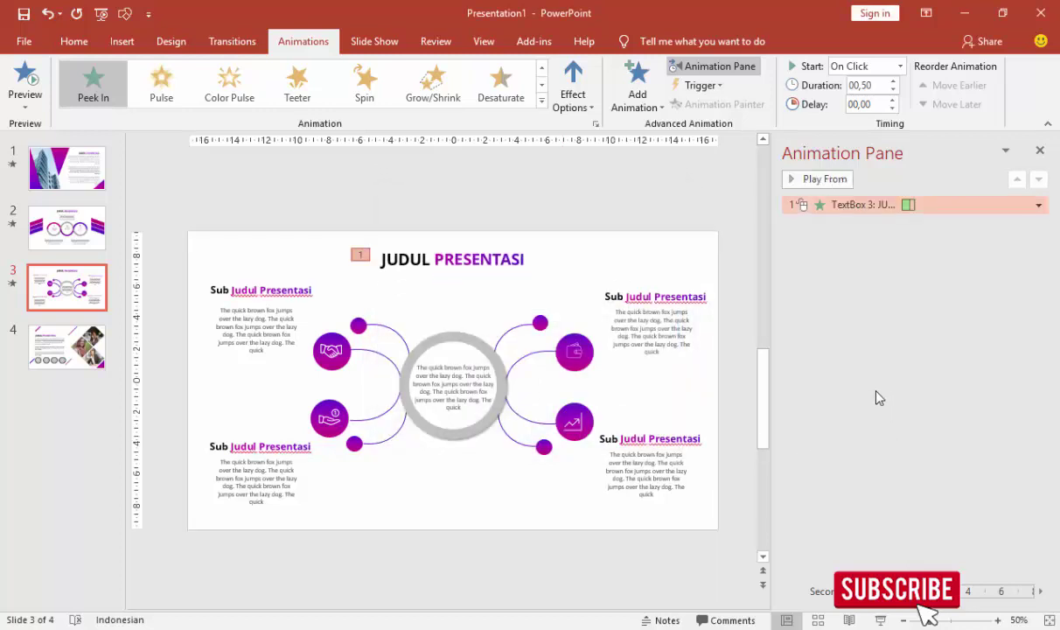
pyautogui.click(478, 353)
pyautogui.click(475, 353)
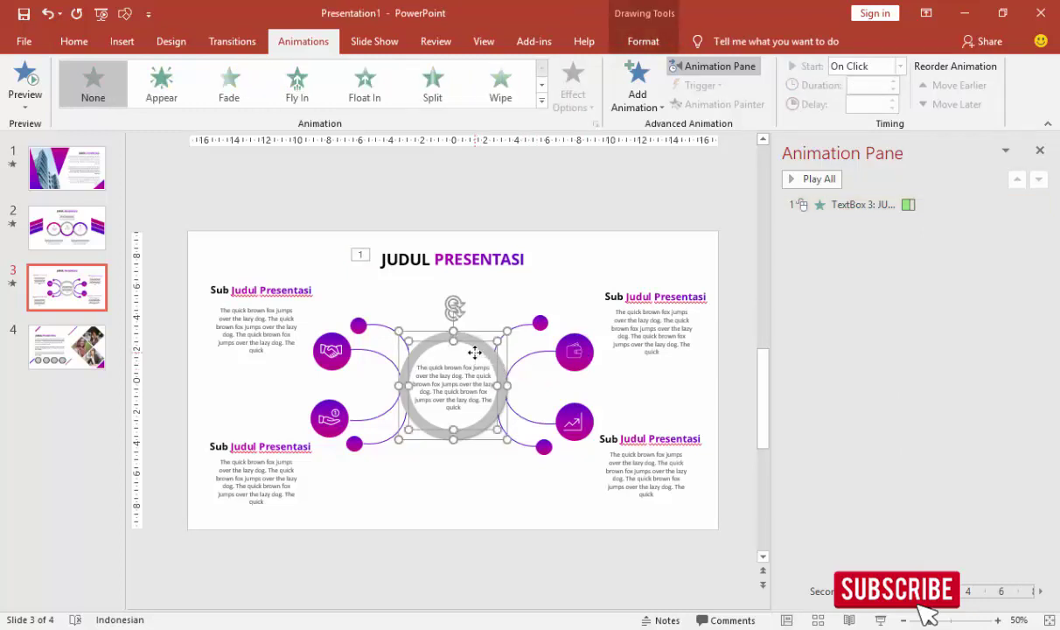
pyautogui.hotkey('ctrl', 'g')
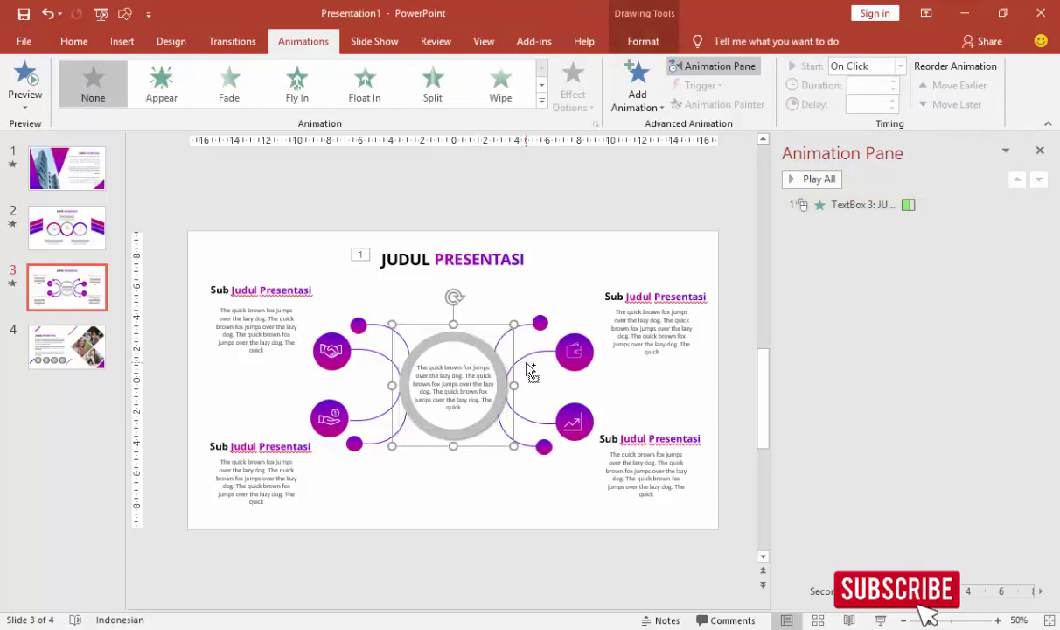
# Apply a Basic Zoom entrance to the new centre ring group, Group 41.
pyautogui.keyDown('ctrl'); pyautogui.scroll(1, 520, 389); pyautogui.keyUp('ctrl')
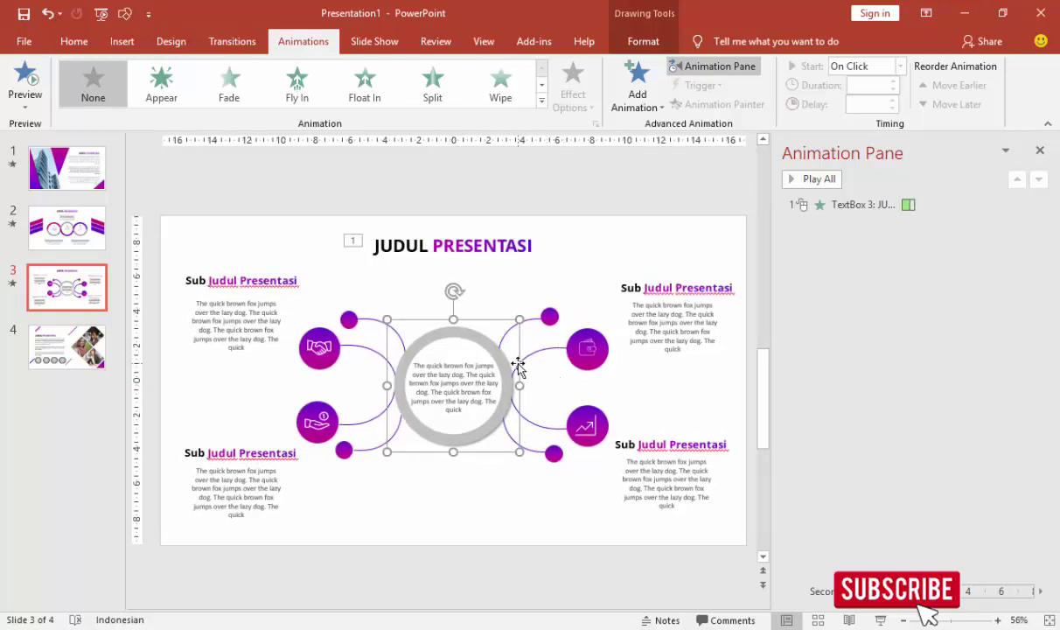
pyautogui.click(628, 87)
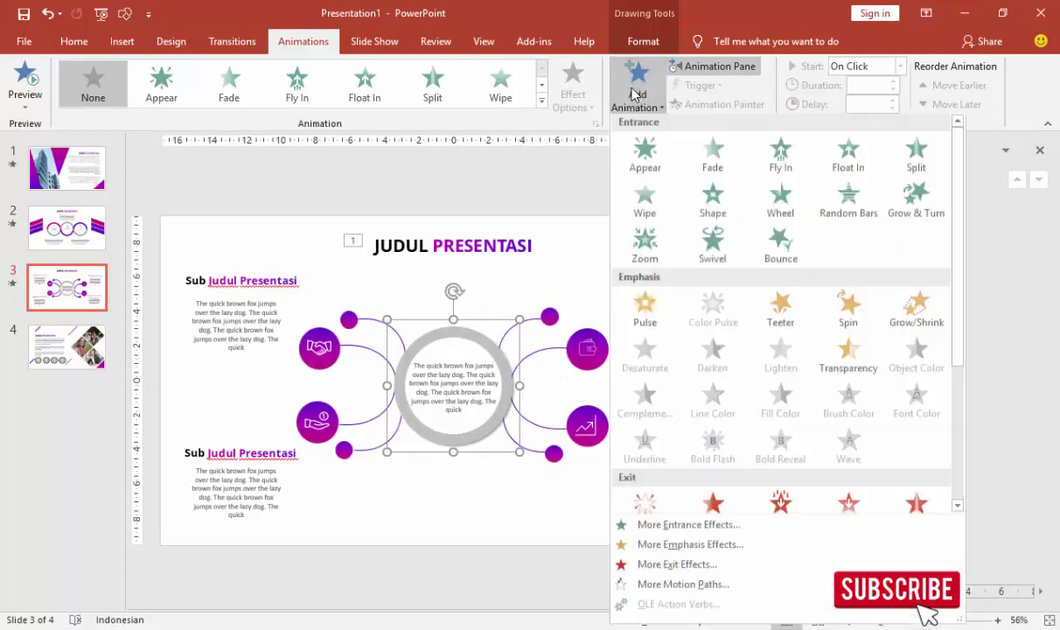
pyautogui.click(669, 524)
pyautogui.scroll(-3, 619, 421)
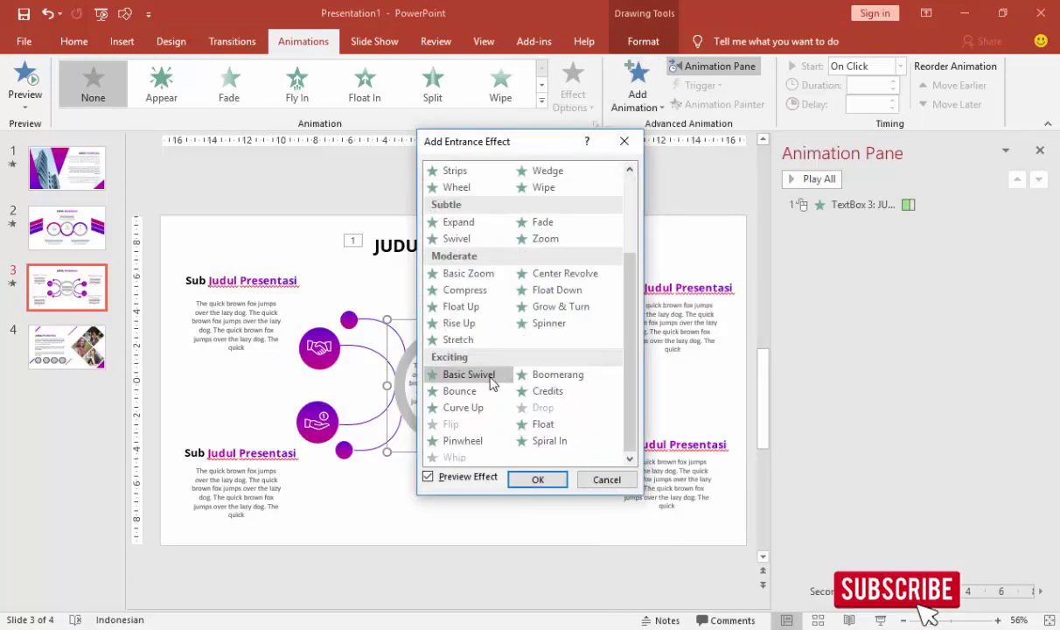
pyautogui.click(468, 273)
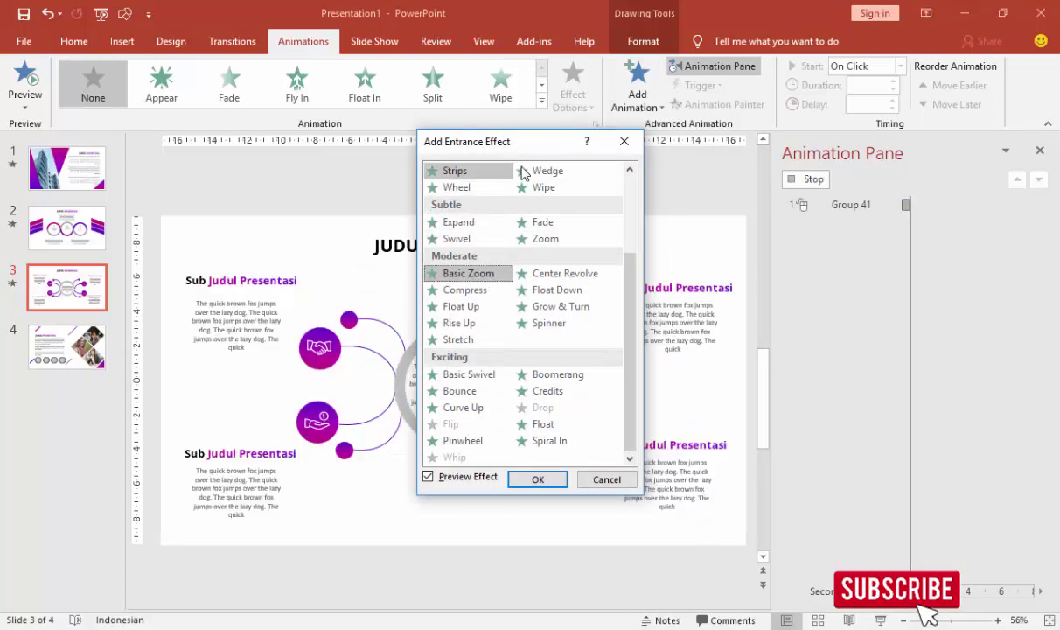
pyautogui.click(523, 480)
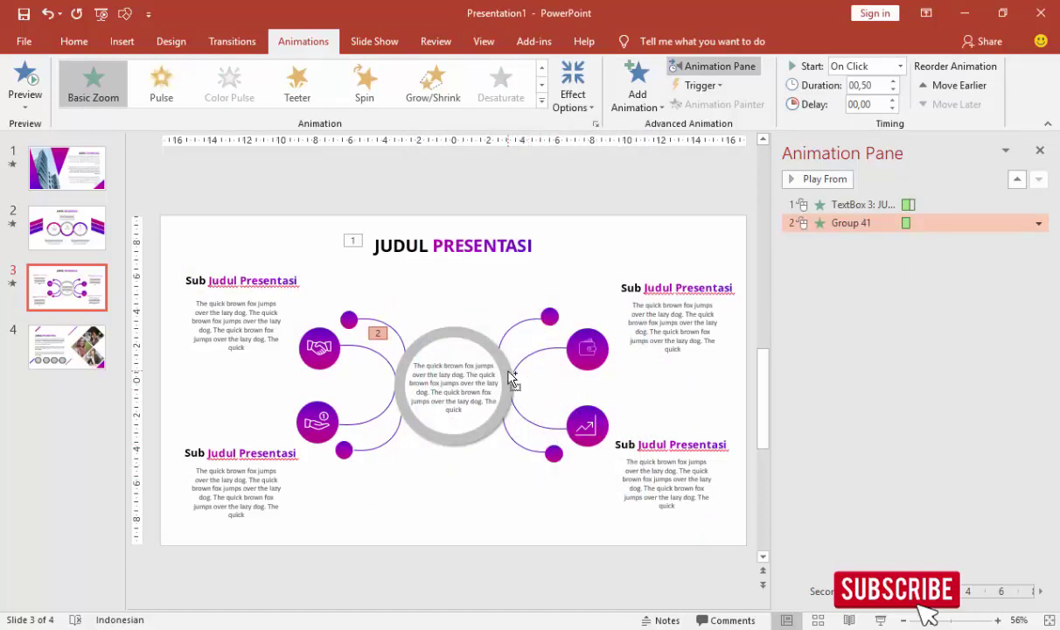
pyautogui.scroll(1, 512, 376)
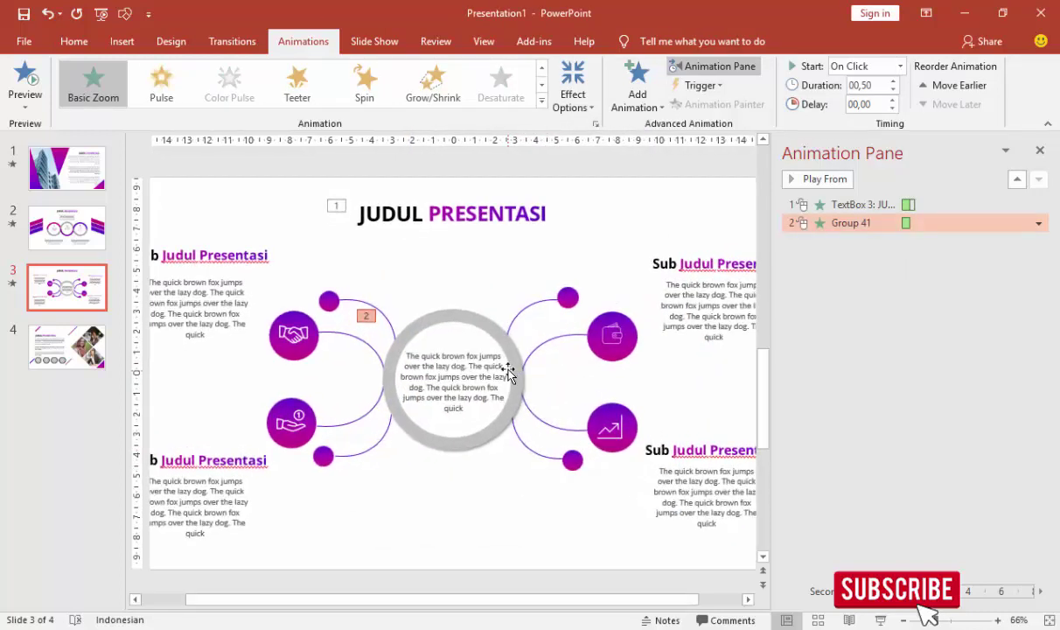
# Apply a Basic Zoom entrance to the centre text box.
pyautogui.click(448, 373)
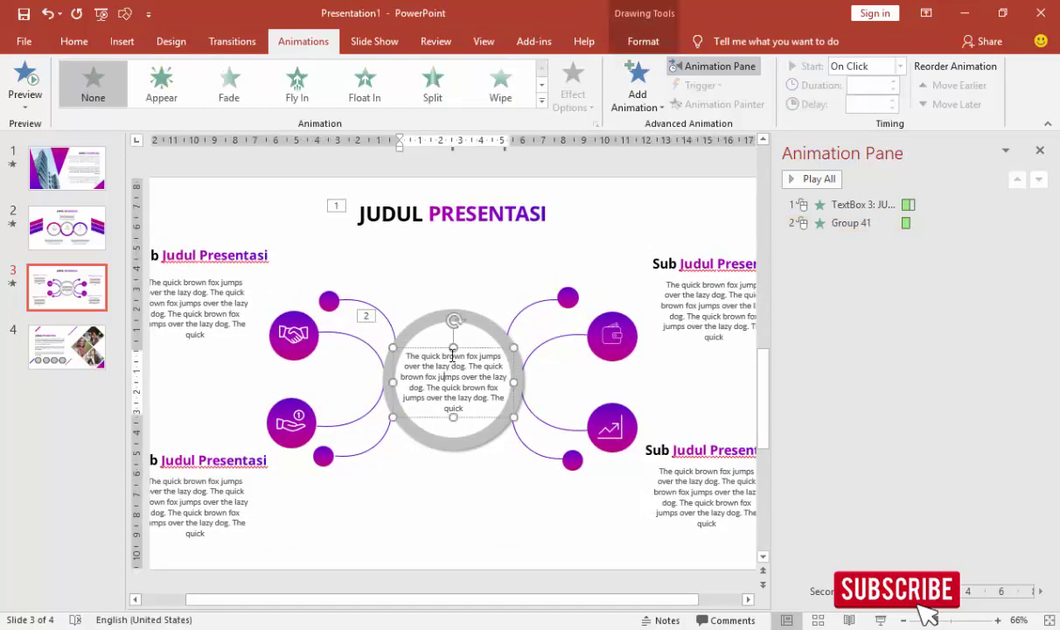
pyautogui.click(636, 87)
pyautogui.click(672, 528)
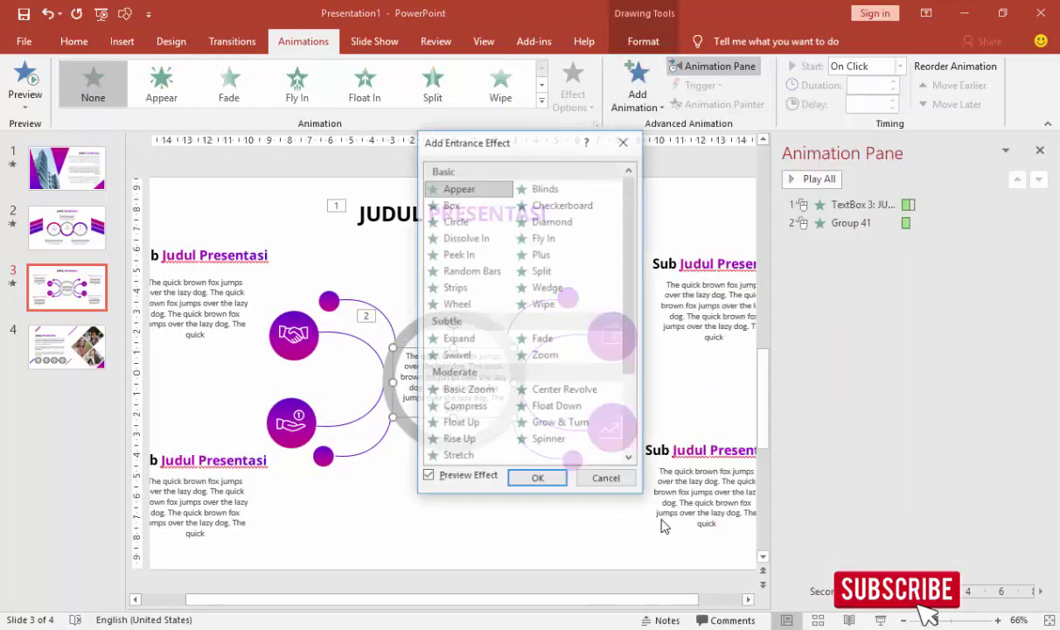
pyautogui.click(473, 390)
pyautogui.click(538, 479)
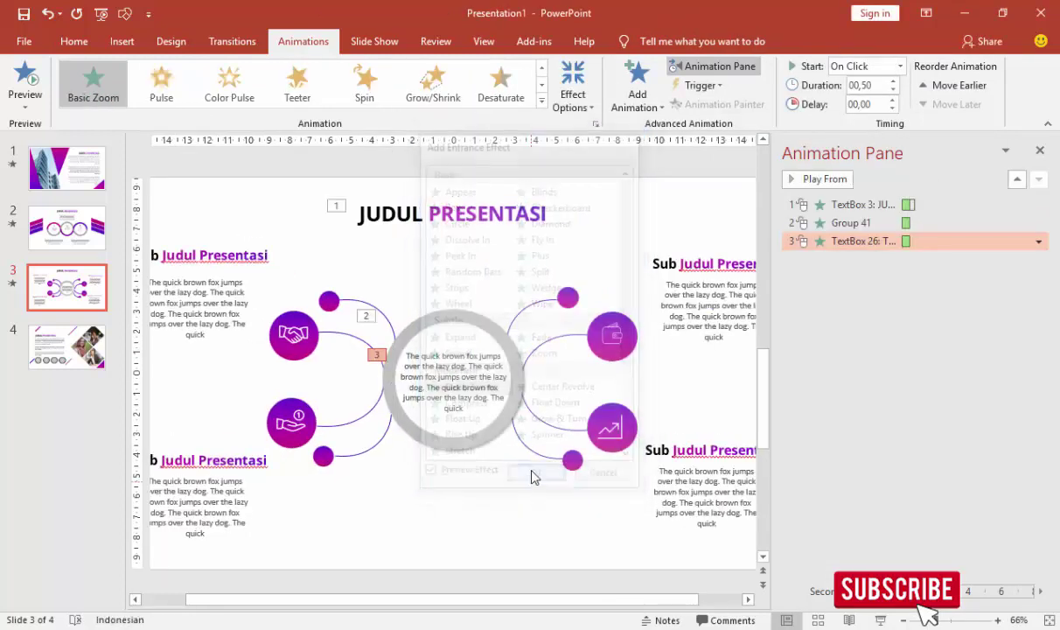
# Set Group 41 and TextBox 26 to start After Previous, then preview from the title.
pyautogui.click(853, 224)
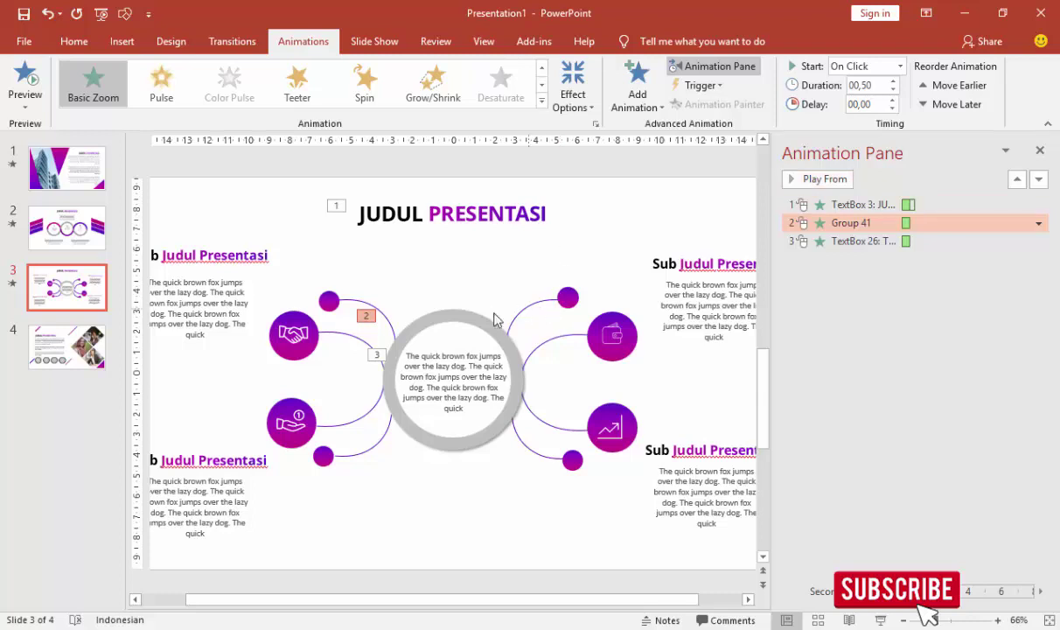
pyautogui.click(469, 306)
pyautogui.click(901, 69)
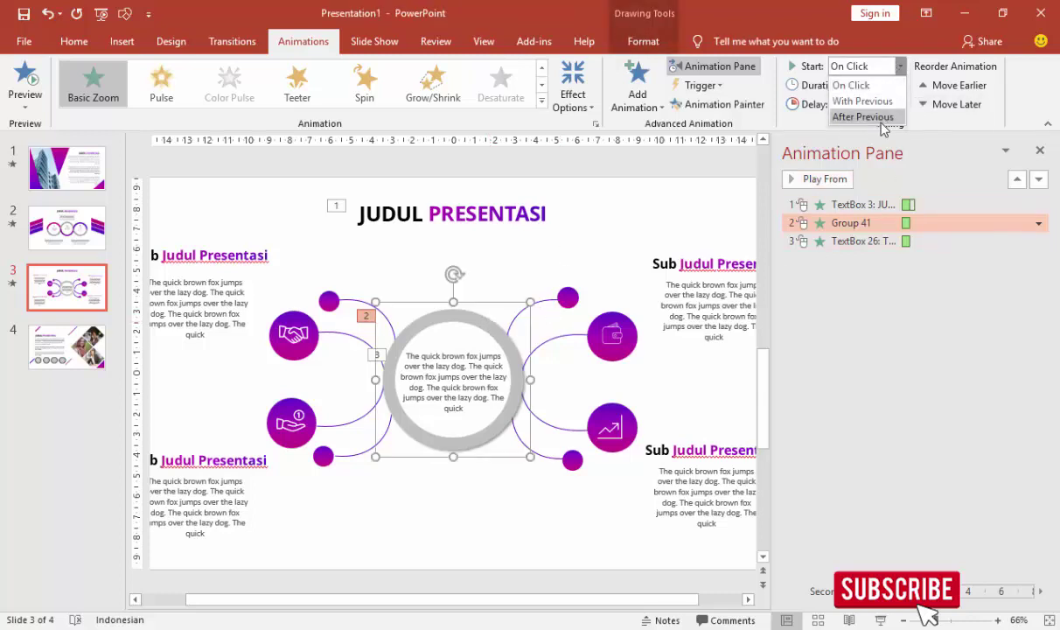
pyautogui.click(857, 114)
pyautogui.click(516, 213)
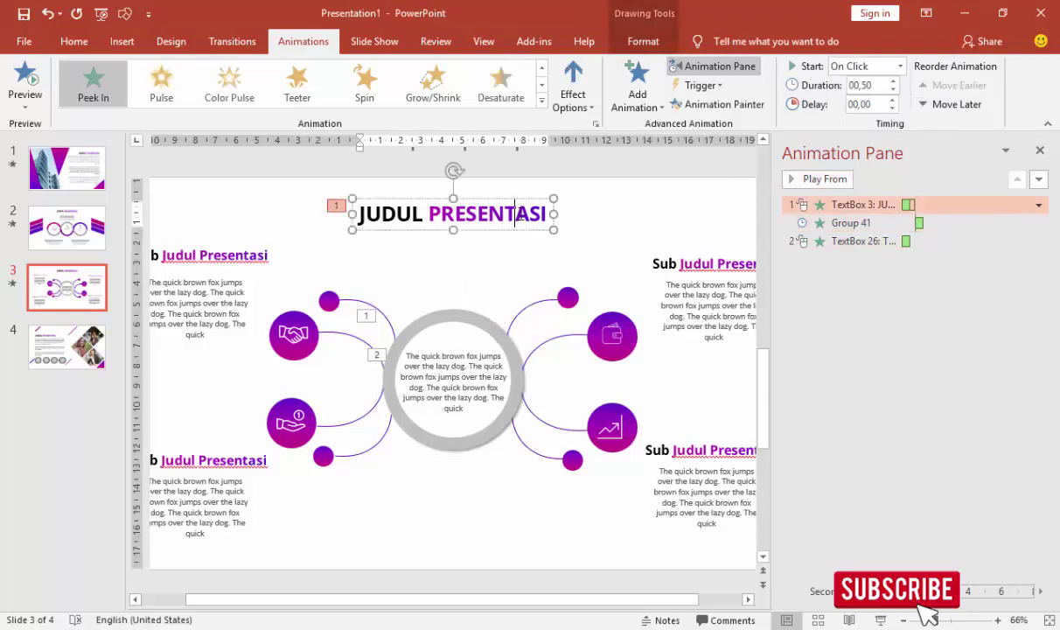
pyautogui.click(504, 340)
pyautogui.click(852, 242)
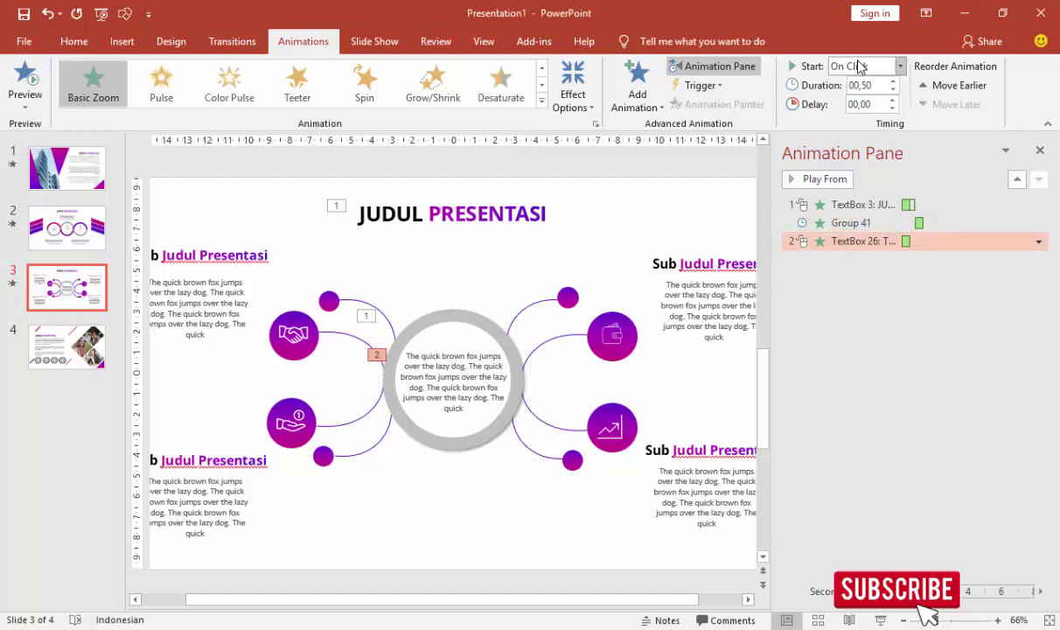
pyautogui.click(902, 67)
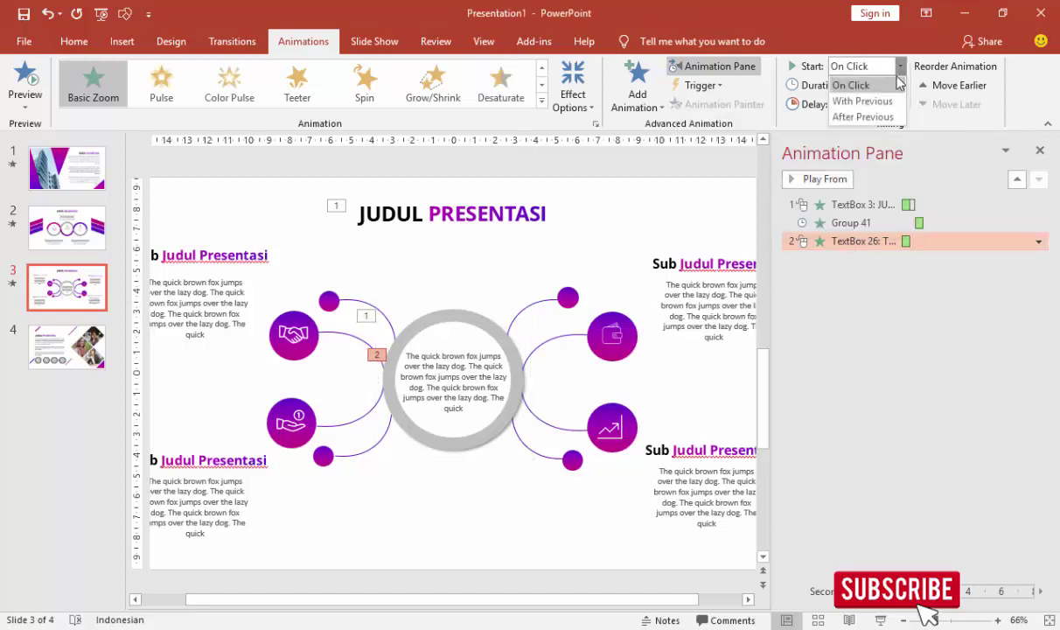
pyautogui.click(885, 117)
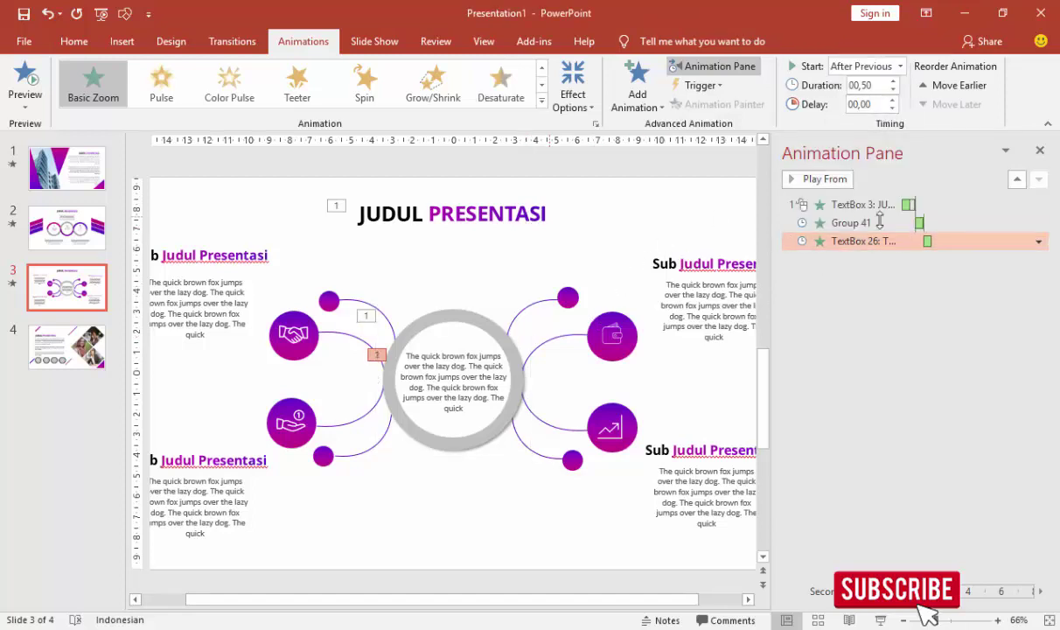
pyautogui.click(874, 204)
pyautogui.click(814, 179)
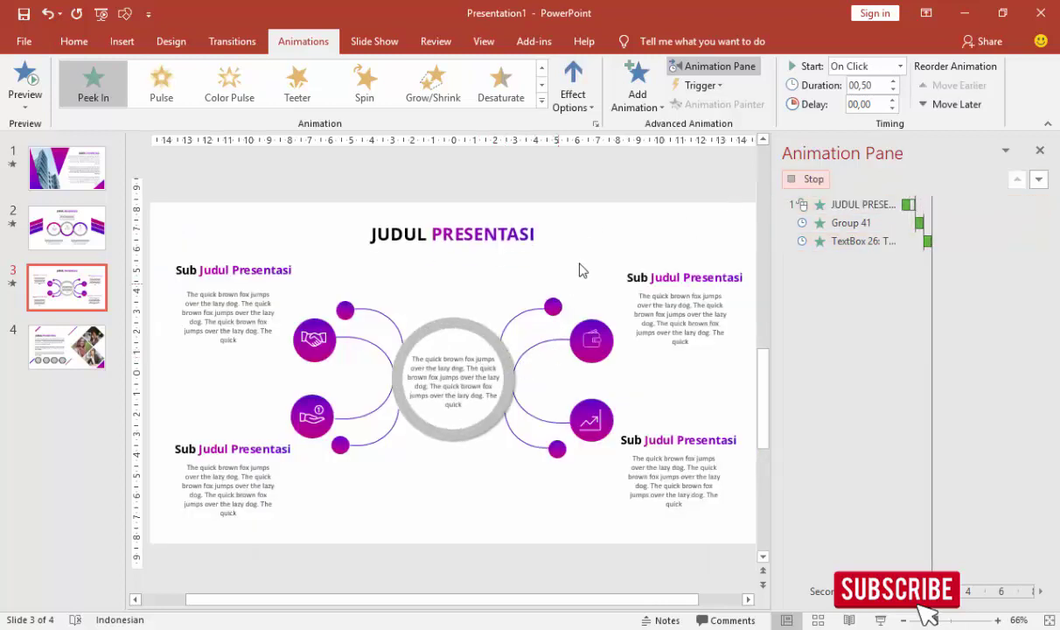
# Pick out each branch's connector curve, small dot and purple icon circle around the hub.
pyautogui.click(524, 308)
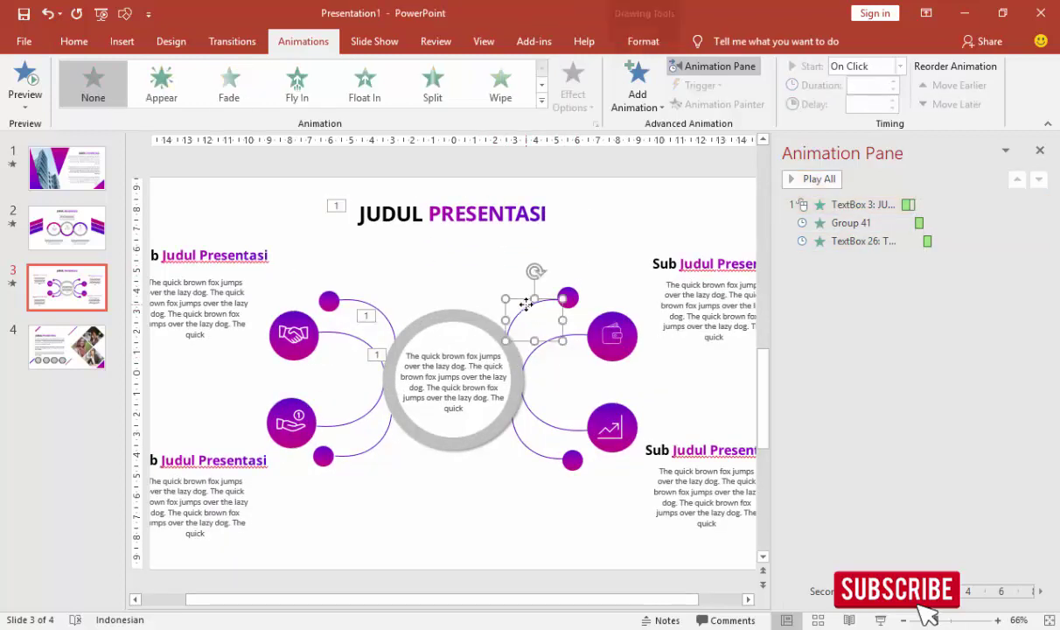
pyautogui.click(382, 320)
pyautogui.keyDown('shift'); pyautogui.click(329, 302); pyautogui.keyUp('shift')
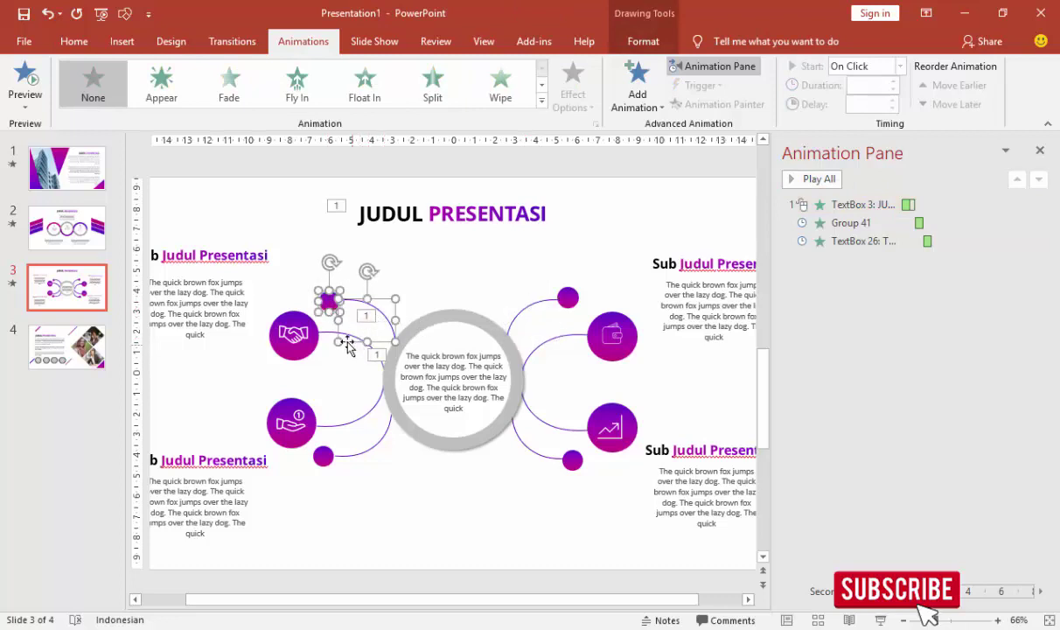
pyautogui.click(295, 337)
pyautogui.keyDown('shift'); pyautogui.click(297, 357); pyautogui.keyUp('shift')
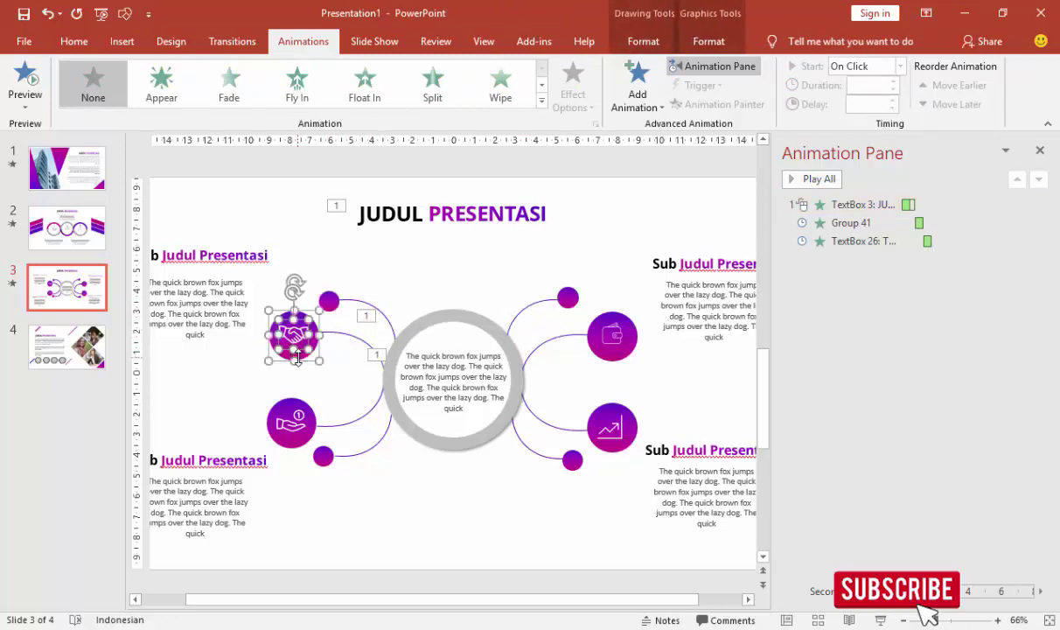
pyautogui.click(282, 413)
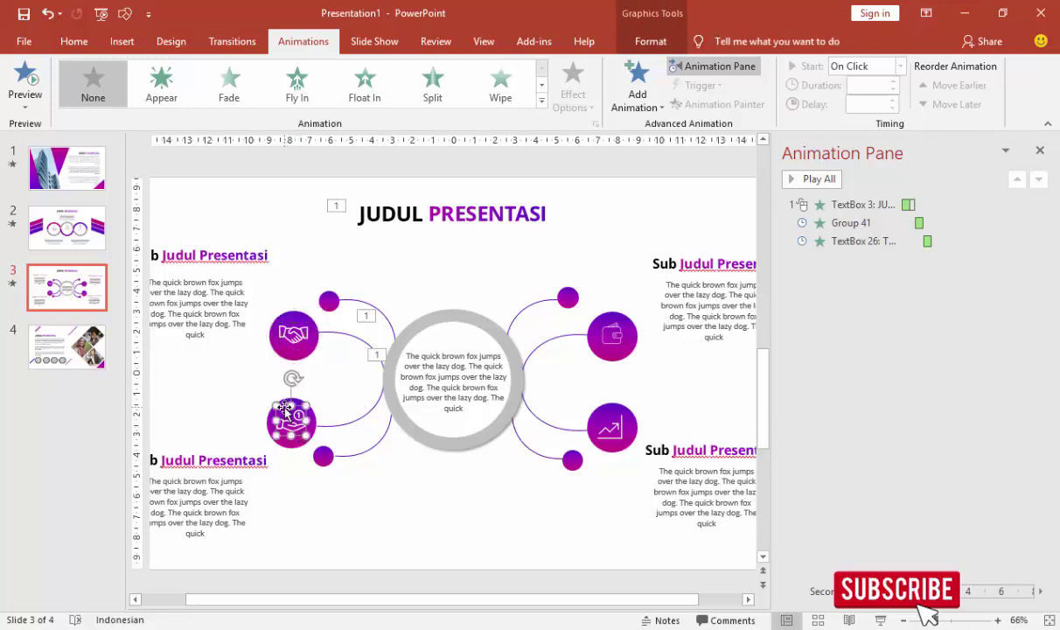
pyautogui.keyDown('shift'); pyautogui.click(292, 445); pyautogui.keyUp('shift')
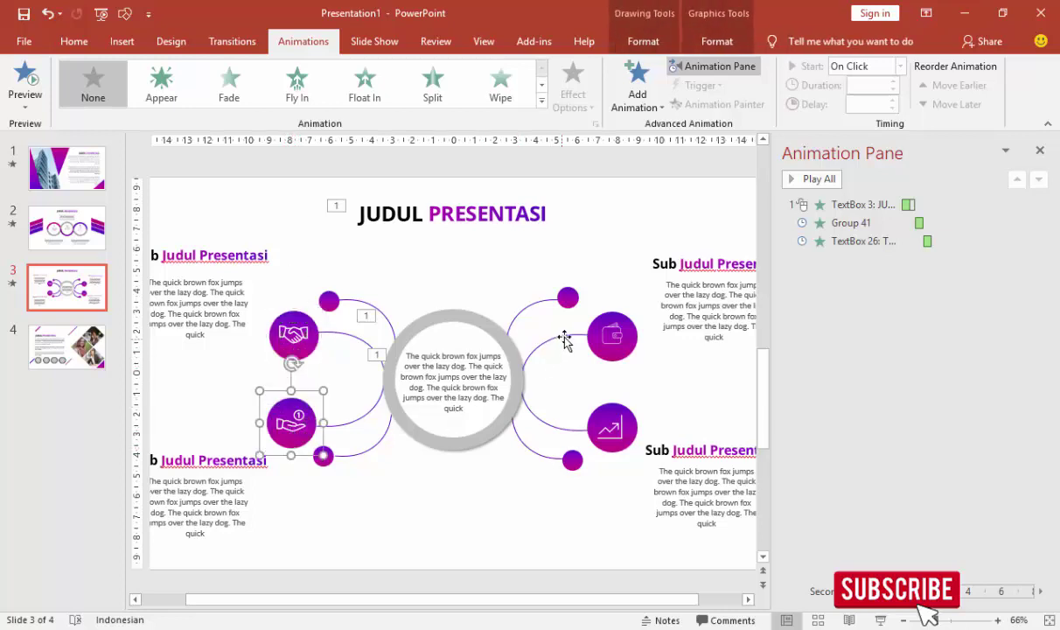
pyautogui.click(614, 335)
pyautogui.keyDown('shift'); pyautogui.click(634, 343); pyautogui.keyUp('shift')
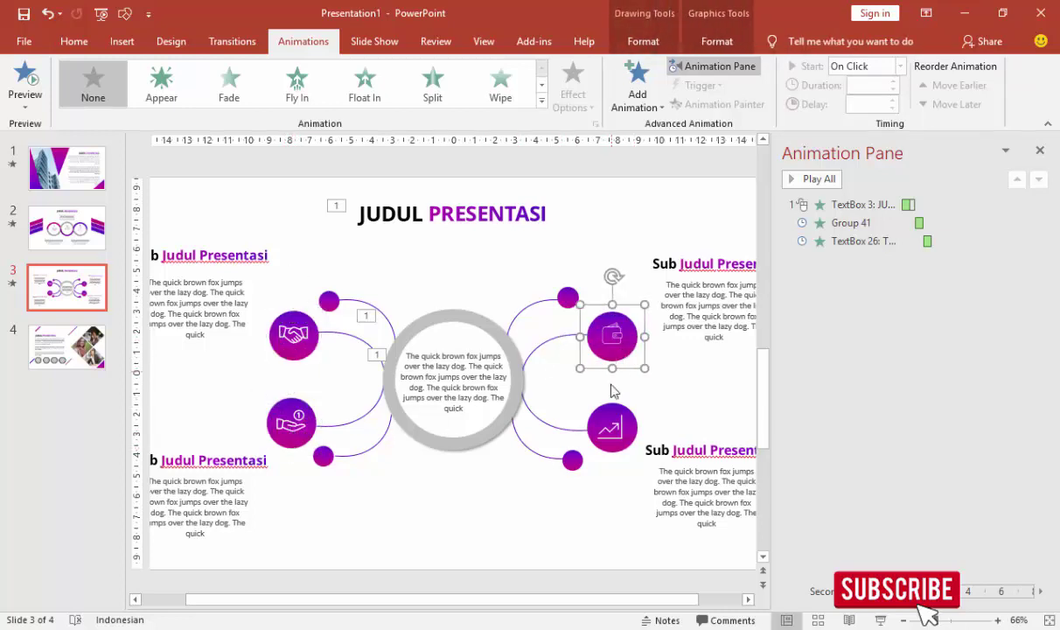
pyautogui.click(610, 426)
pyautogui.keyDown('shift'); pyautogui.click(600, 408); pyautogui.keyUp('shift')
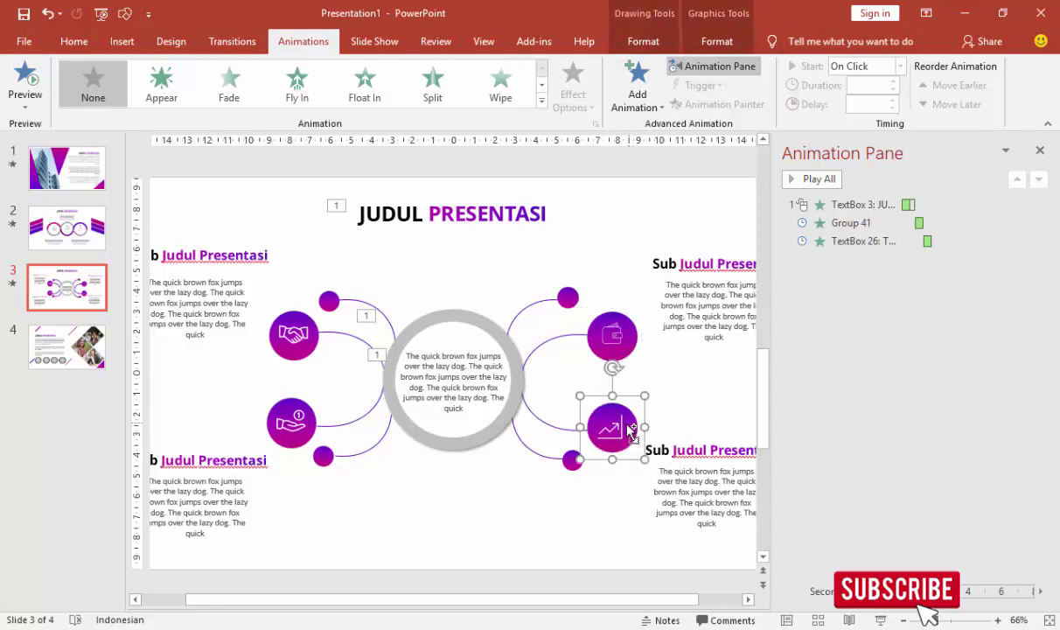
pyautogui.click(398, 299)
# Group the upper-left connector with its small dot, and group the lower-left hand-and-coin branch.
pyautogui.click(388, 314)
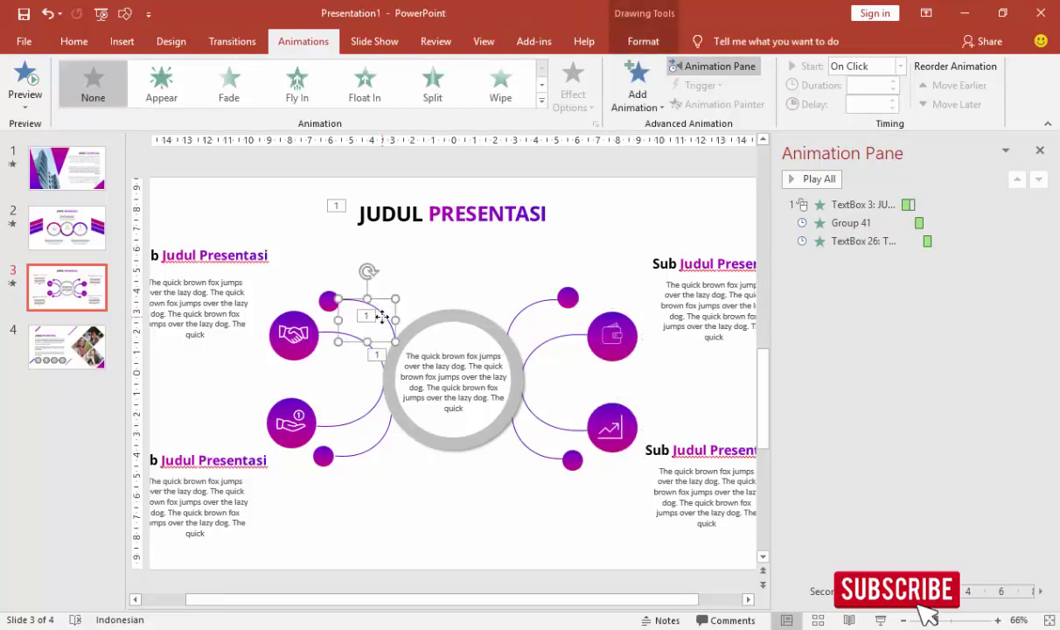
pyautogui.keyDown('shift'); pyautogui.click(326, 299); pyautogui.keyUp('shift')
pyautogui.hotkey('ctrl', 'g')
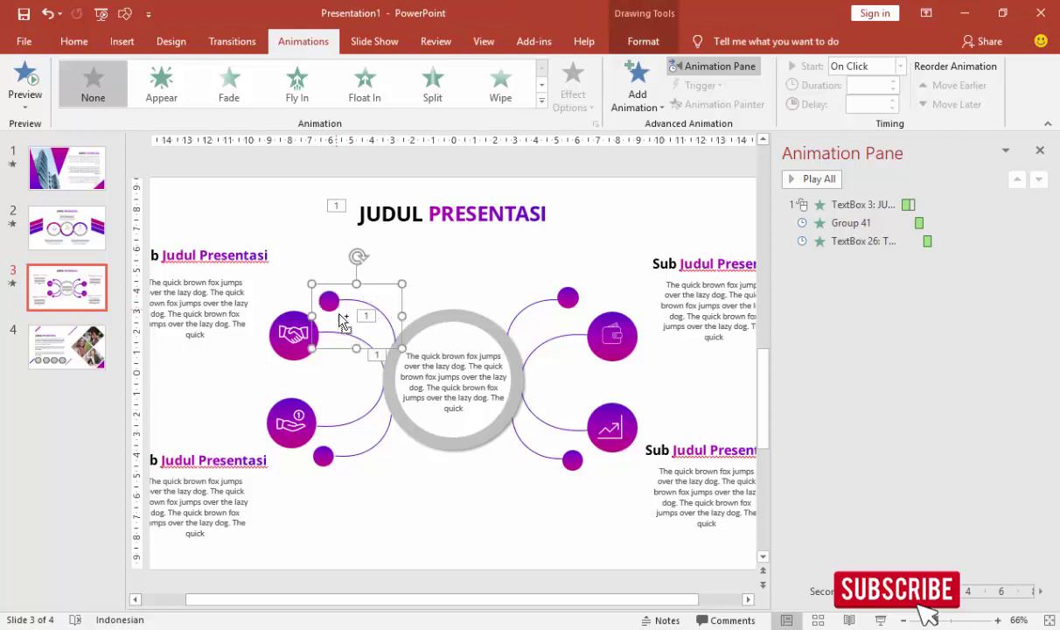
pyautogui.keyDown('shift'); pyautogui.click(300, 314); pyautogui.keyUp('shift')
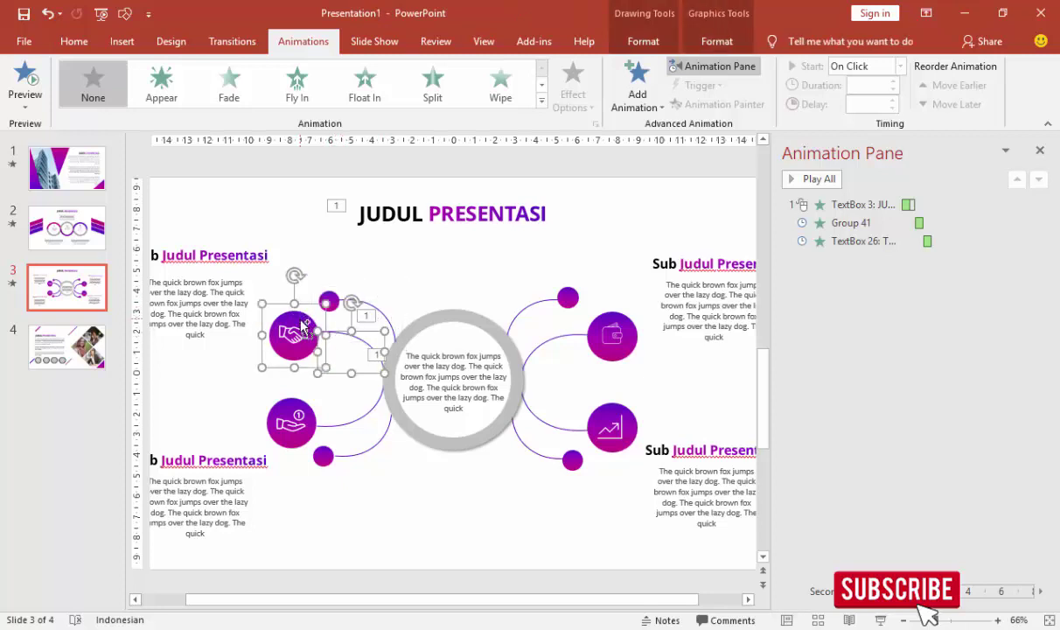
pyautogui.click(349, 402)
pyautogui.keyDown('shift'); pyautogui.click(297, 406); pyautogui.keyUp('shift')
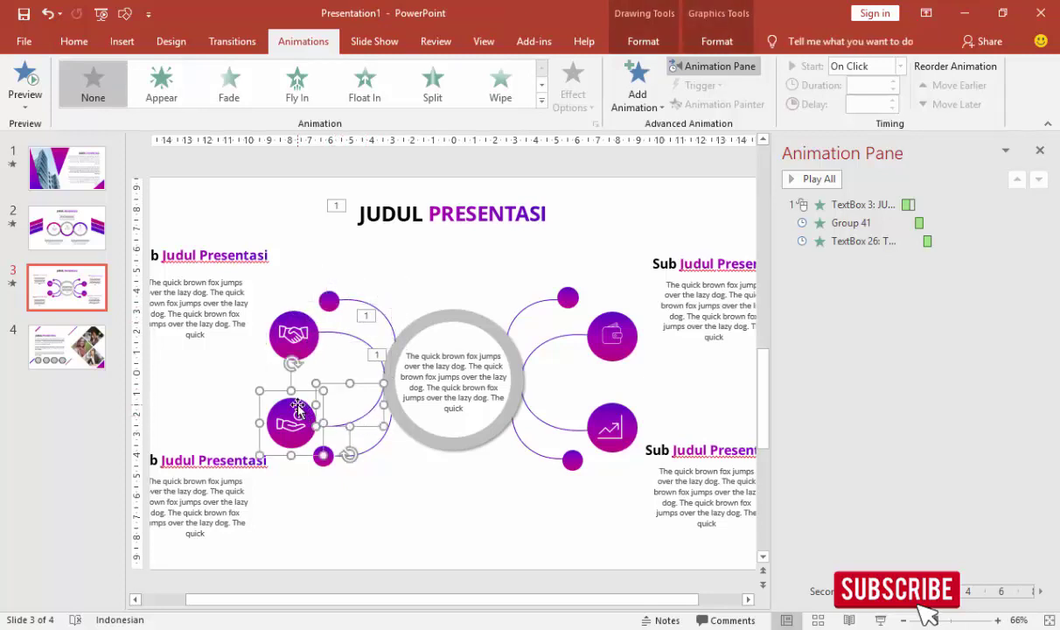
pyautogui.hotkey('ctrl', 'g')
pyautogui.click(383, 436)
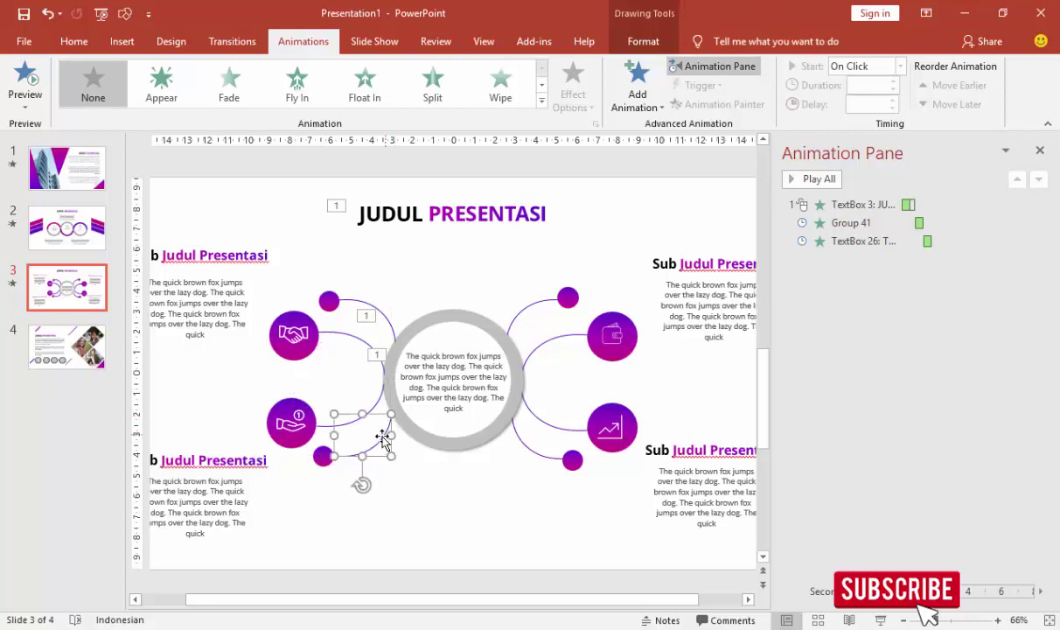
pyautogui.keyDown('shift'); pyautogui.click(326, 455); pyautogui.keyUp('shift')
# Group the top-right connector with its small circle and select the lower-right connector and circle.
pyautogui.click(541, 346)
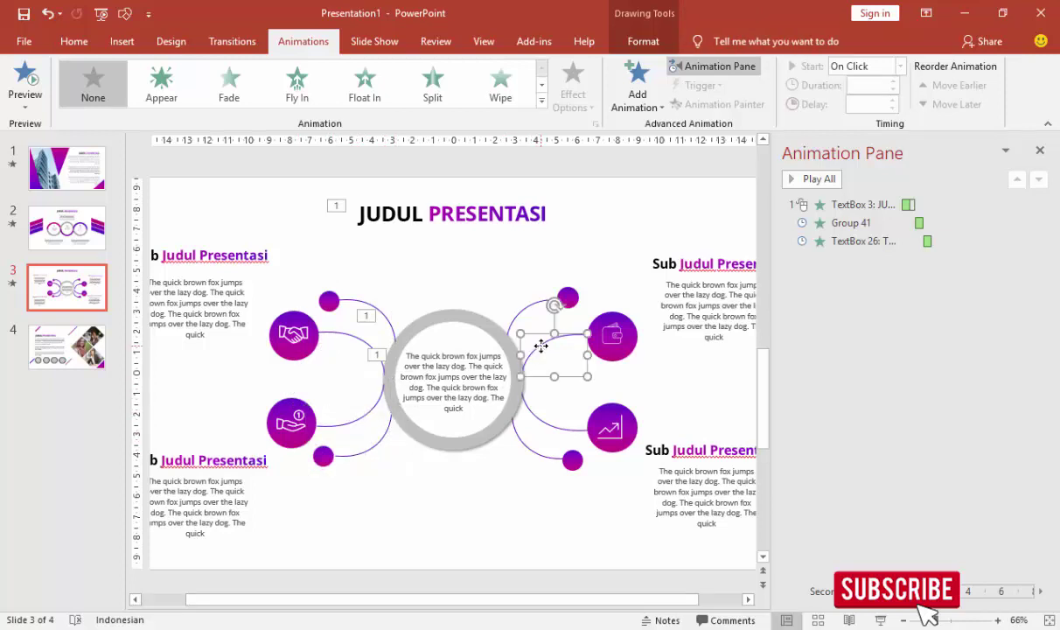
pyautogui.keyDown('shift'); pyautogui.click(601, 339); pyautogui.keyUp('shift')
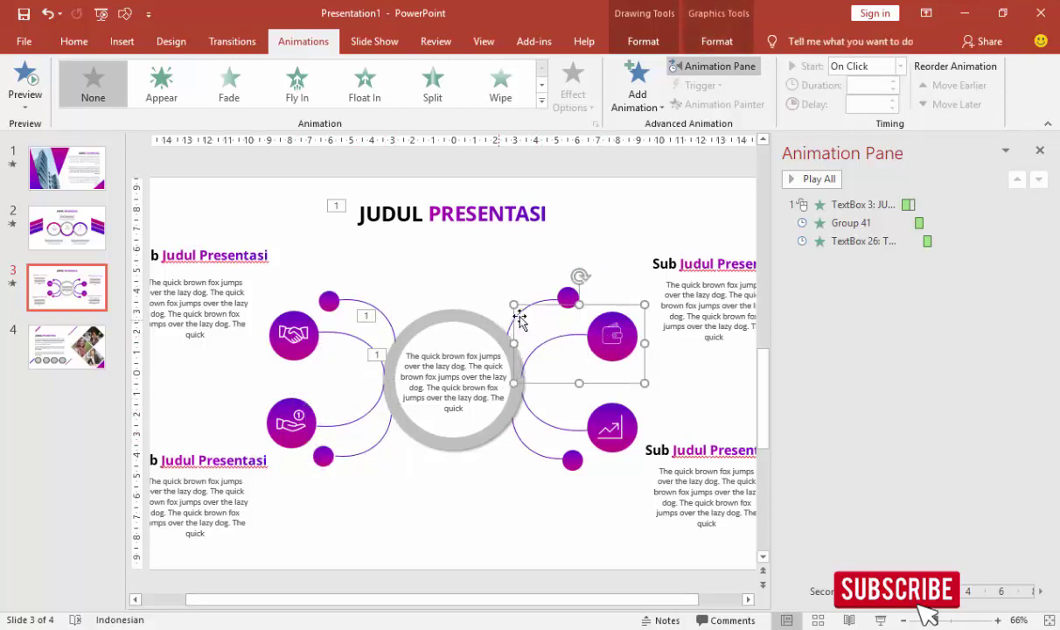
pyautogui.click(543, 300)
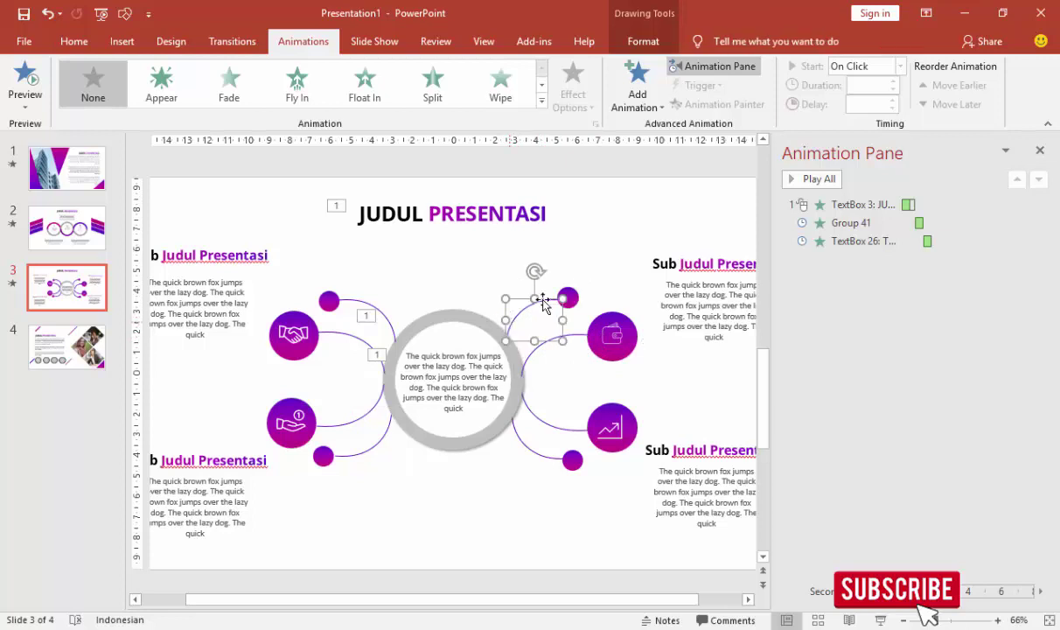
pyautogui.keyDown('shift'); pyautogui.click(570, 299); pyautogui.keyUp('shift')
pyautogui.hotkey('ctrl', 'g')
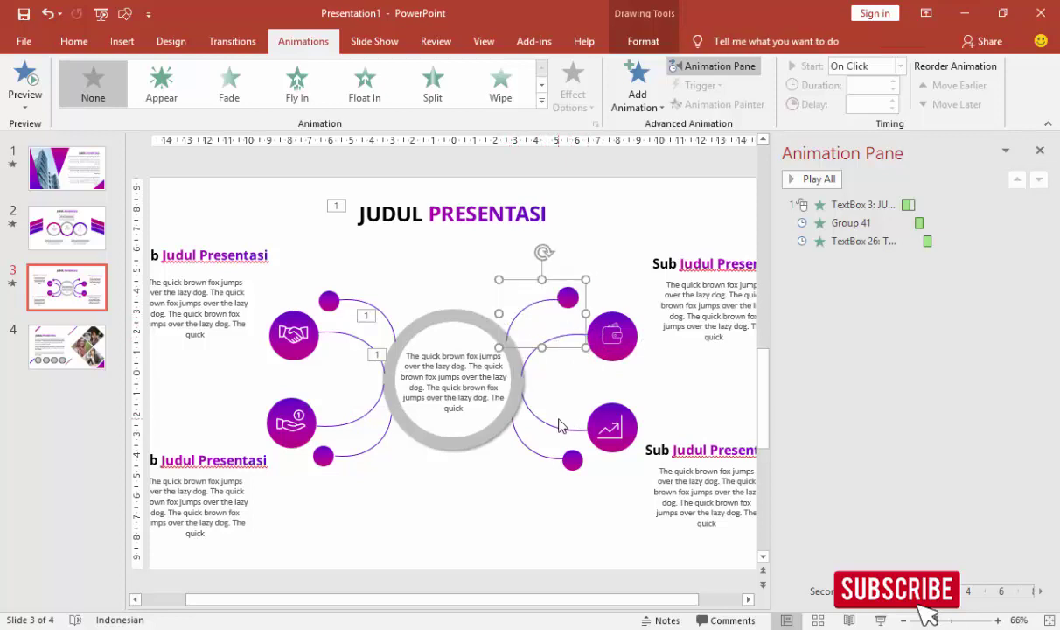
pyautogui.click(552, 430)
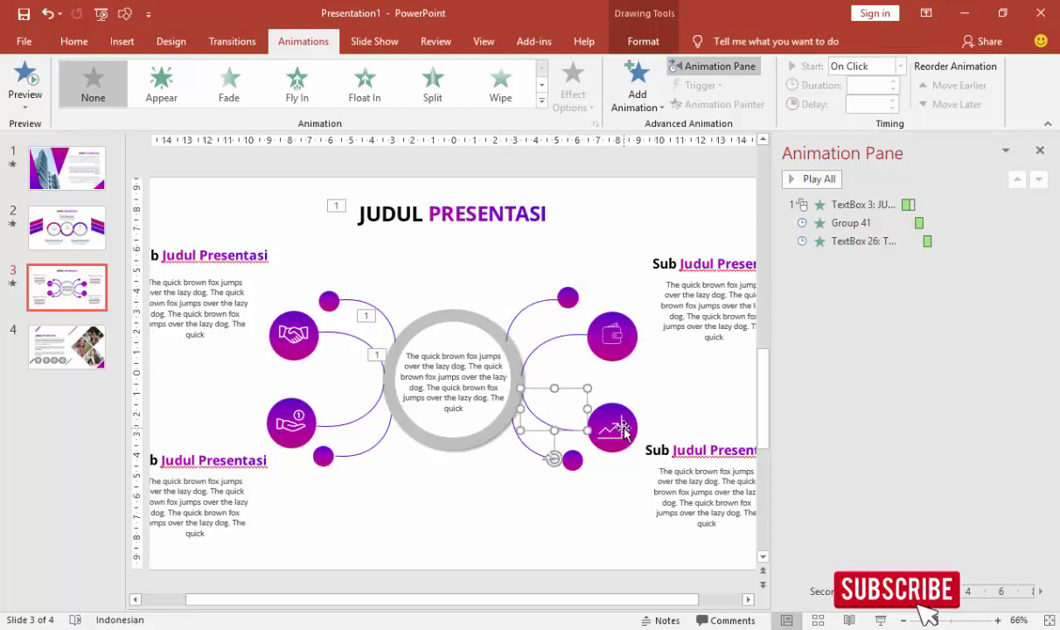
pyautogui.click(525, 446)
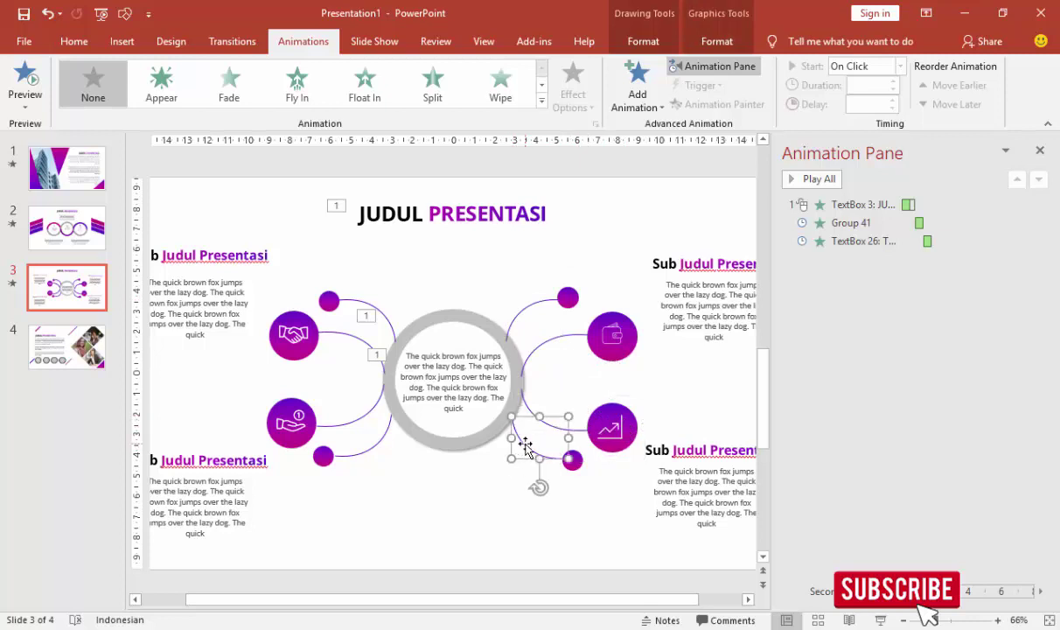
pyautogui.keyDown('shift'); pyautogui.click(572, 459); pyautogui.keyUp('shift')
pyautogui.click(388, 321)
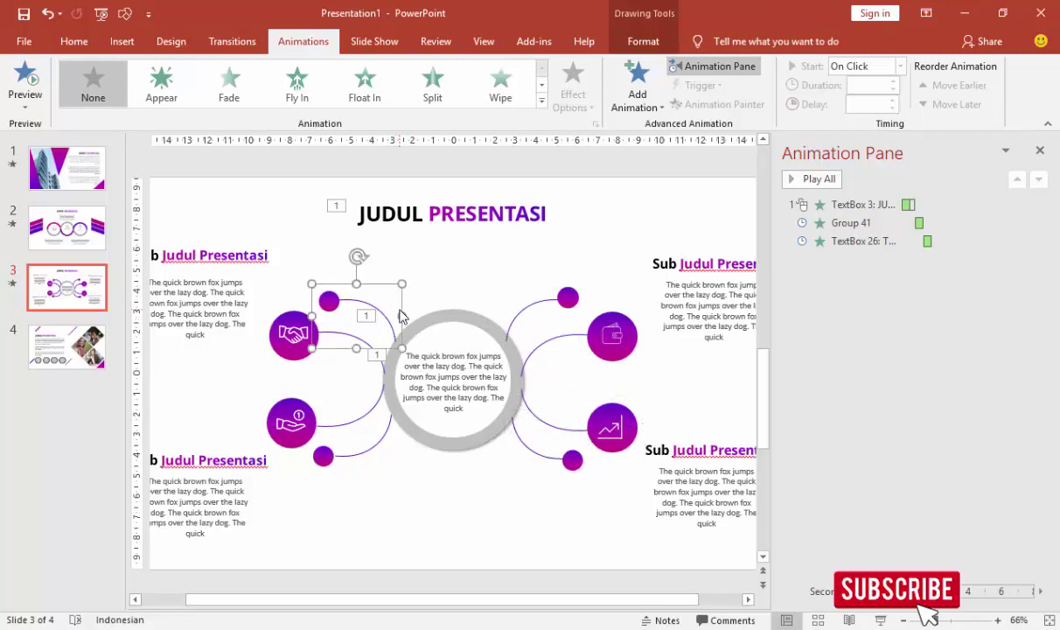
pyautogui.click(643, 95)
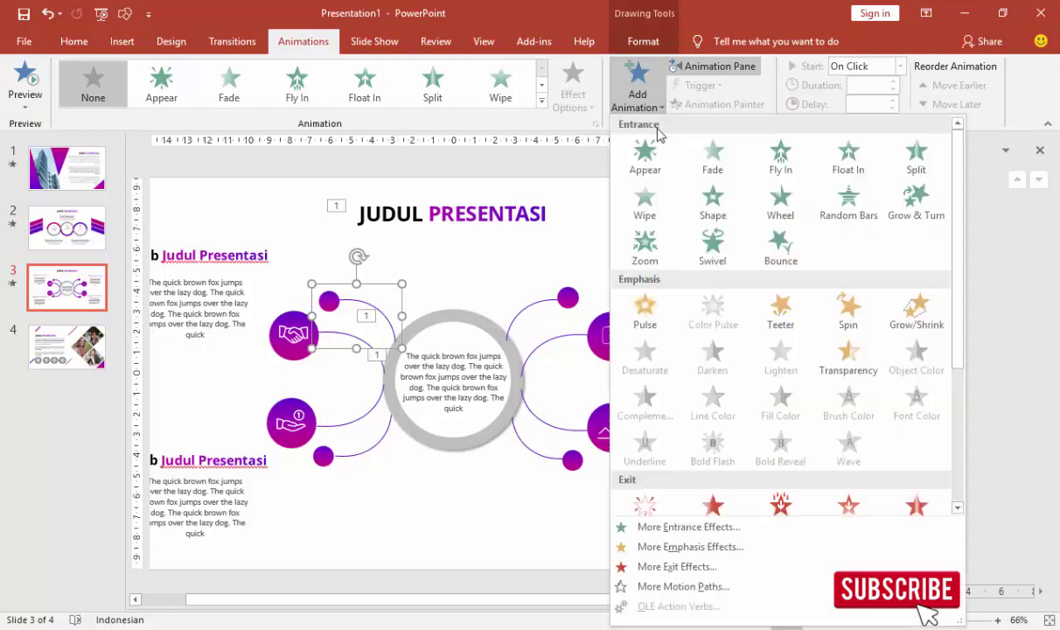
# Give Group 46 a Wipe entrance, copy it to the handshake group, starting With Previous.
pyautogui.click(641, 205)
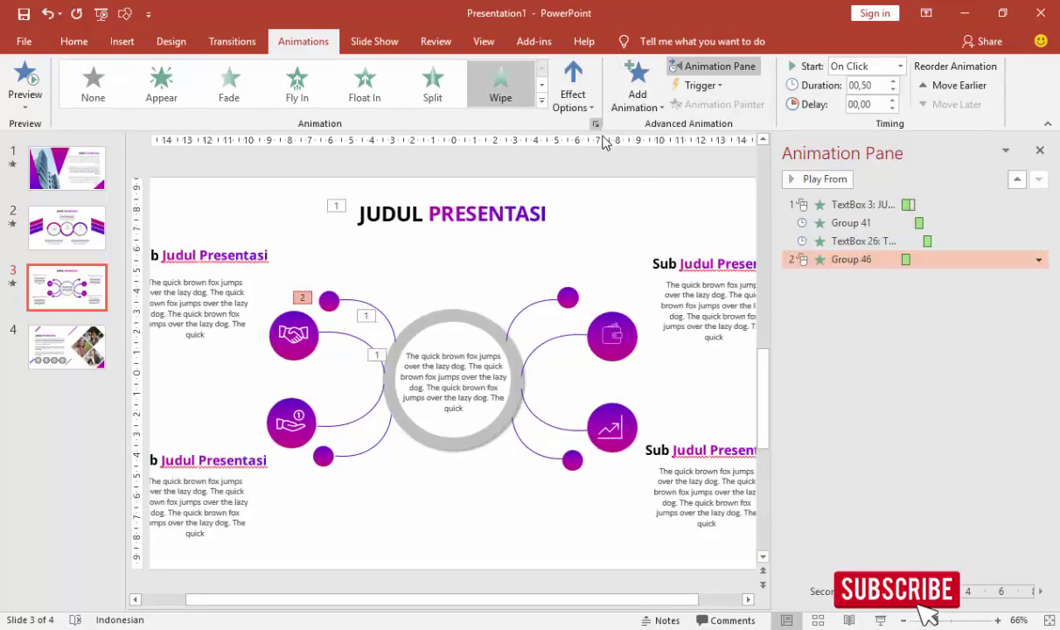
pyautogui.click(320, 344)
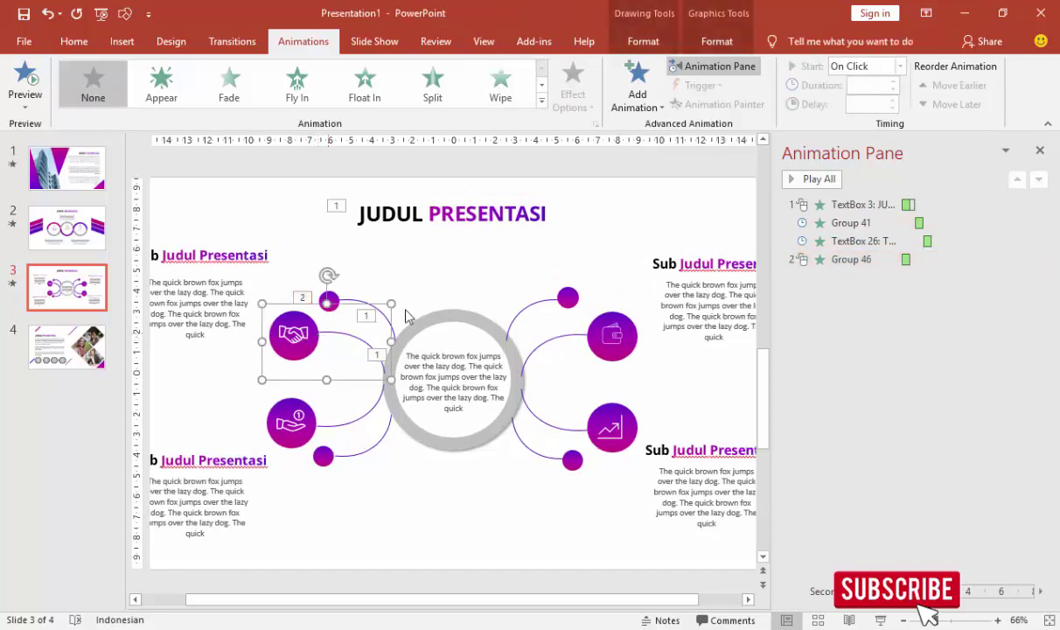
pyautogui.click(348, 302)
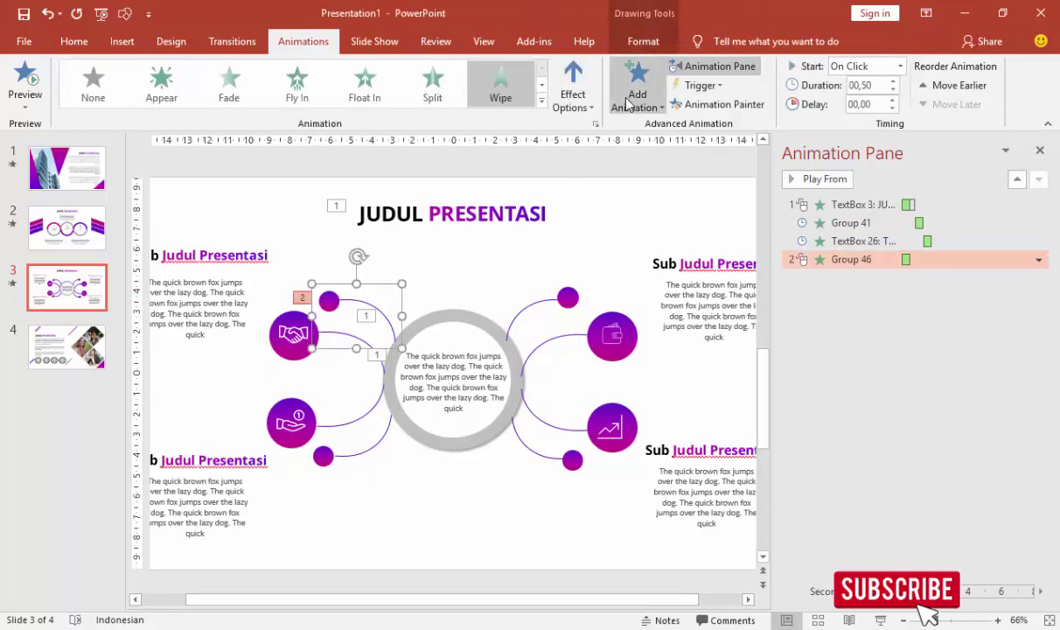
pyautogui.click(303, 338)
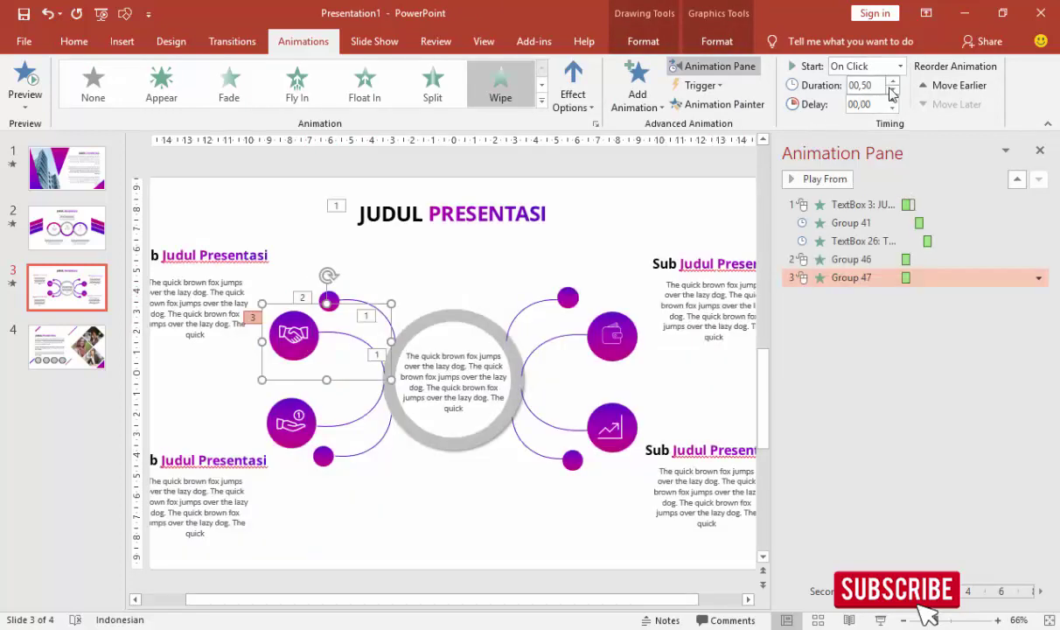
pyautogui.click(899, 66)
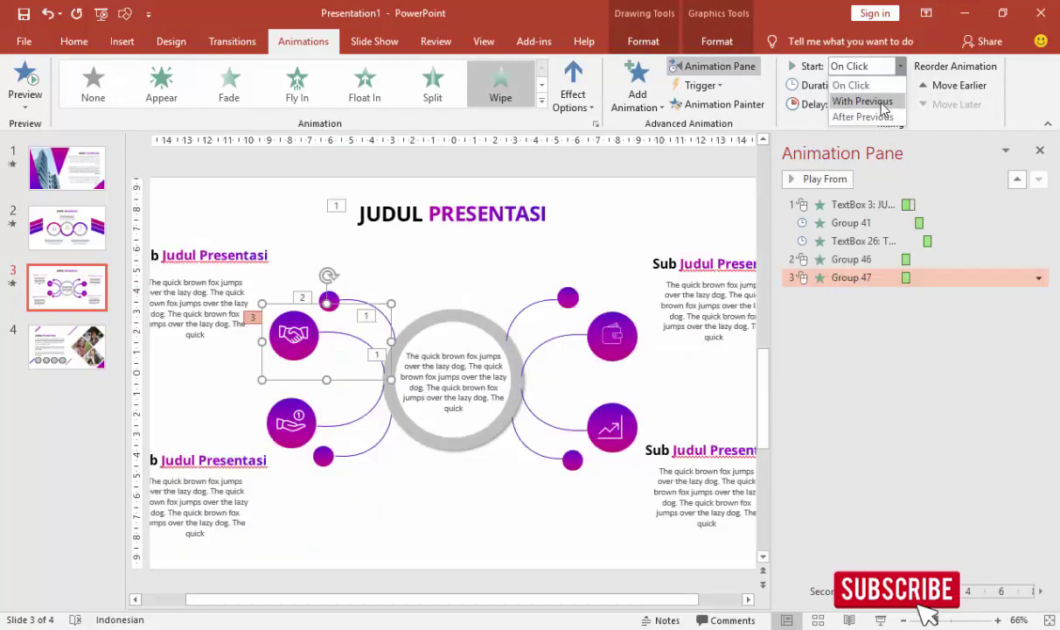
pyautogui.click(862, 102)
# Preview the upper-left branch animations from the connector group, checking the handshake's start setting.
pyautogui.click(848, 259)
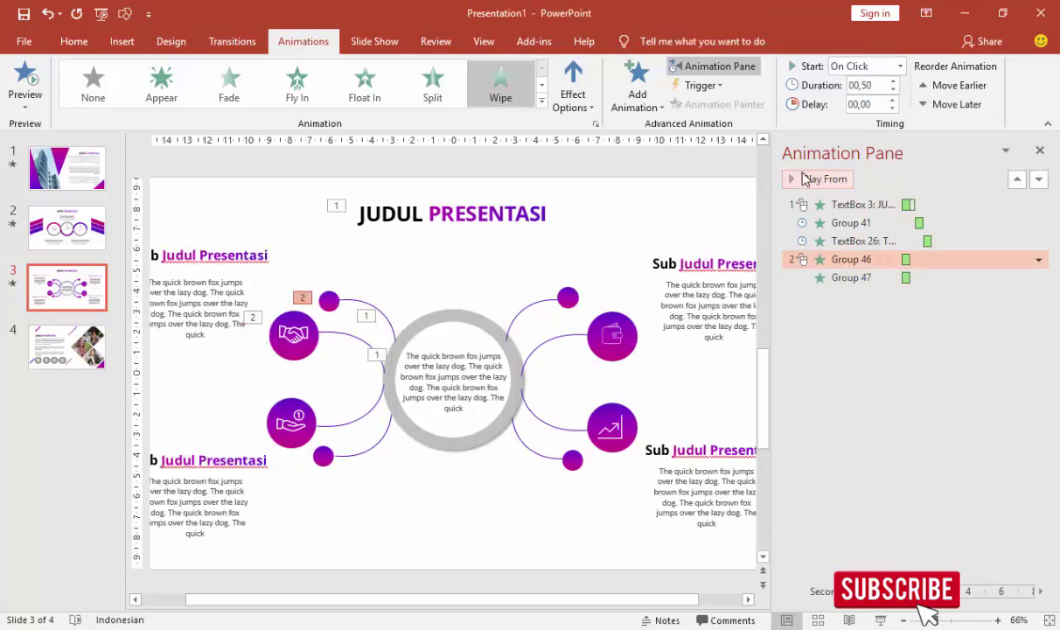
pyautogui.click(823, 179)
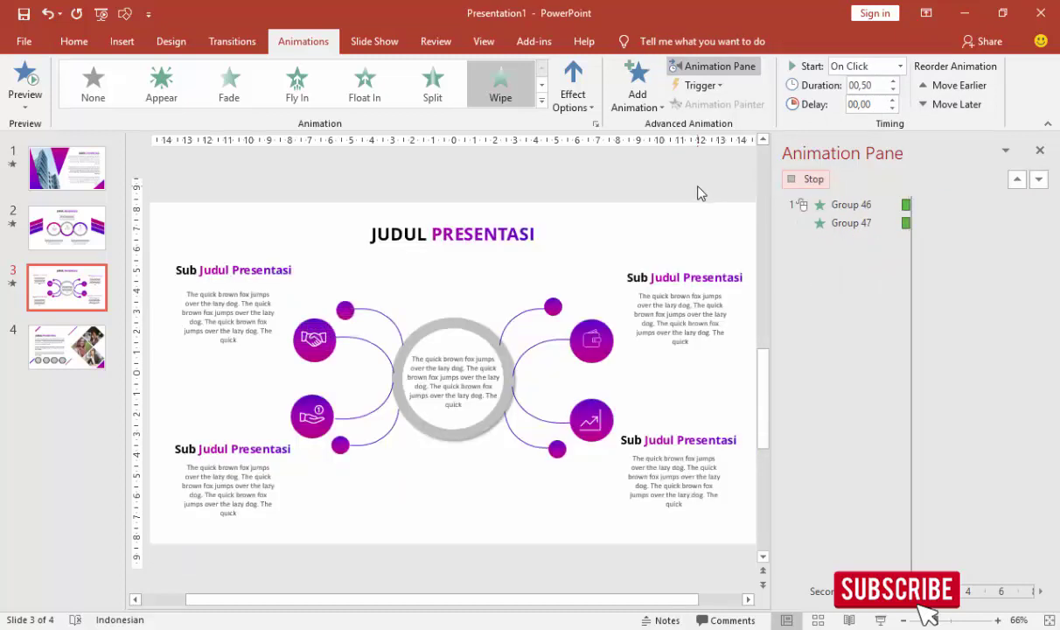
pyautogui.click(924, 277)
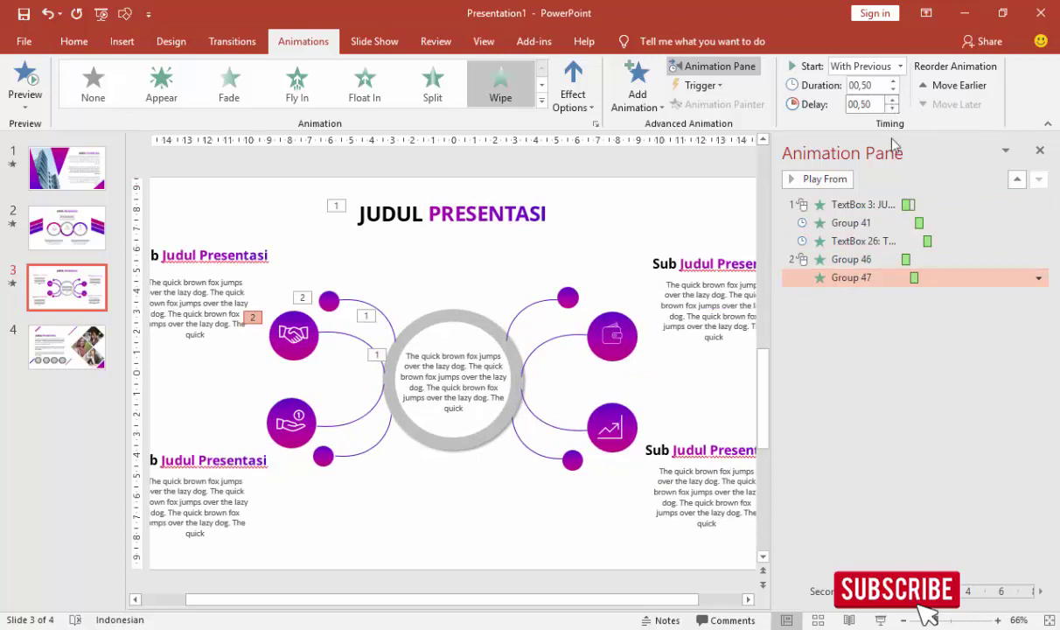
pyautogui.click(840, 259)
pyautogui.click(822, 179)
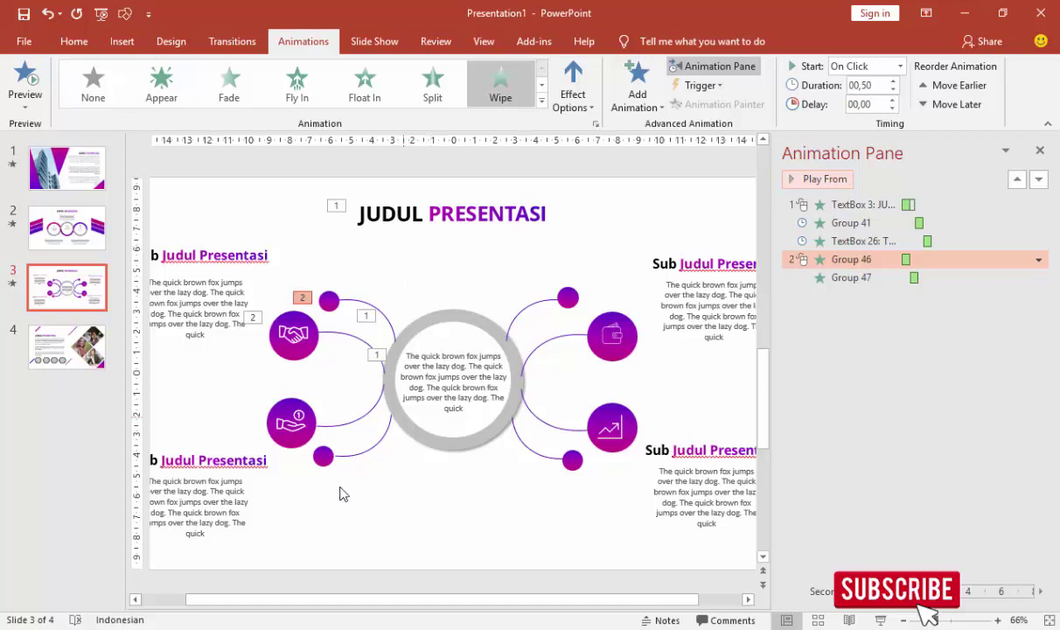
pyautogui.moveTo(208, 600); pyautogui.dragTo(181, 600)
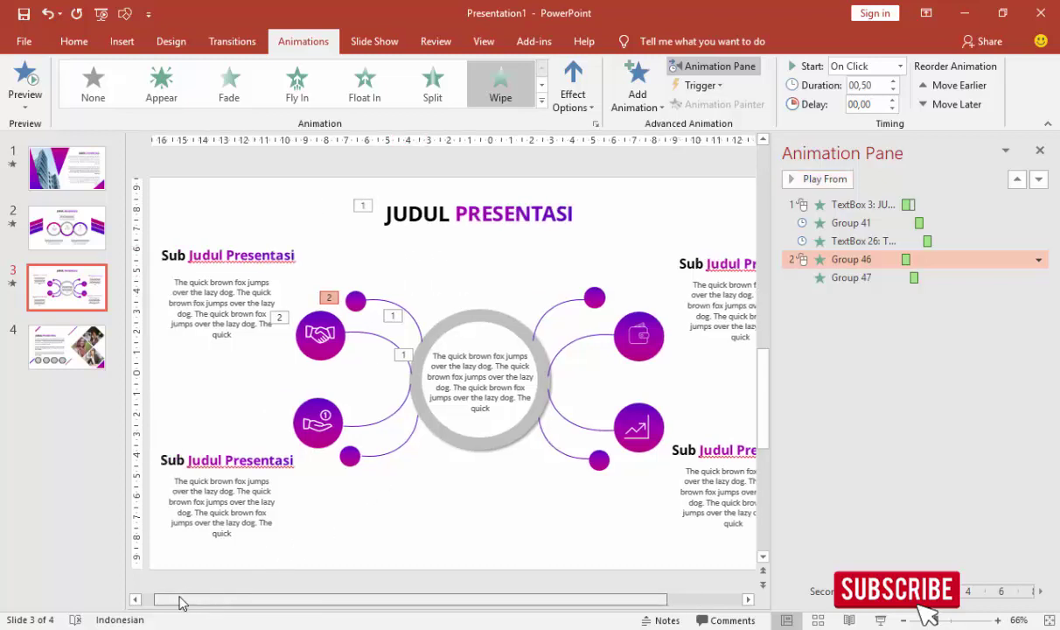
pyautogui.click(236, 258)
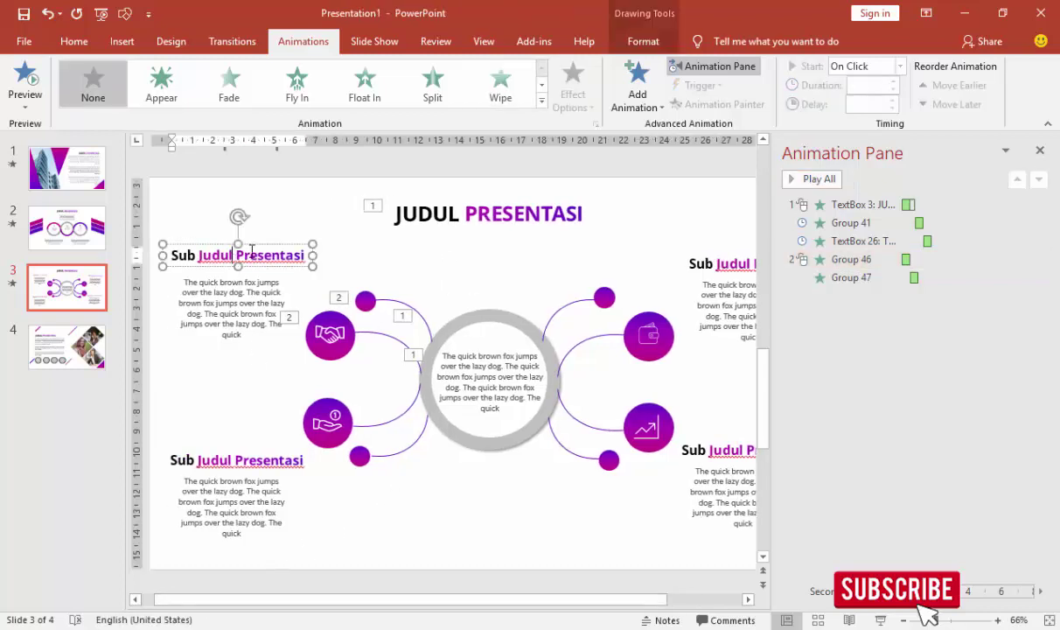
# Give the upper-left Sub Judul Presentasi title an Expand entrance that starts After Previous.
pyautogui.click(637, 87)
pyautogui.click(612, 525)
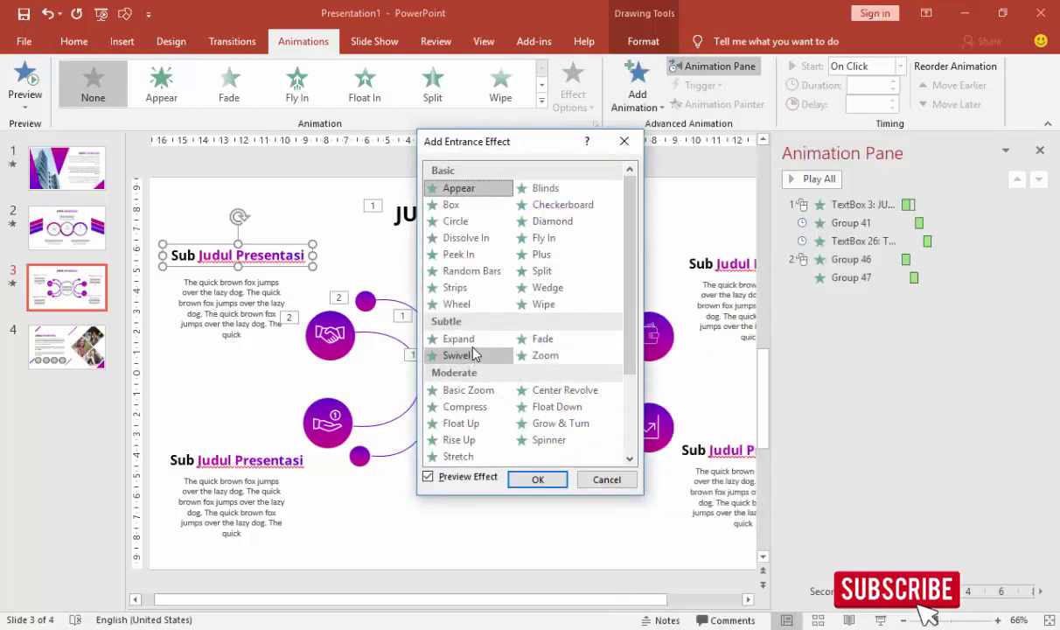
pyautogui.click(464, 339)
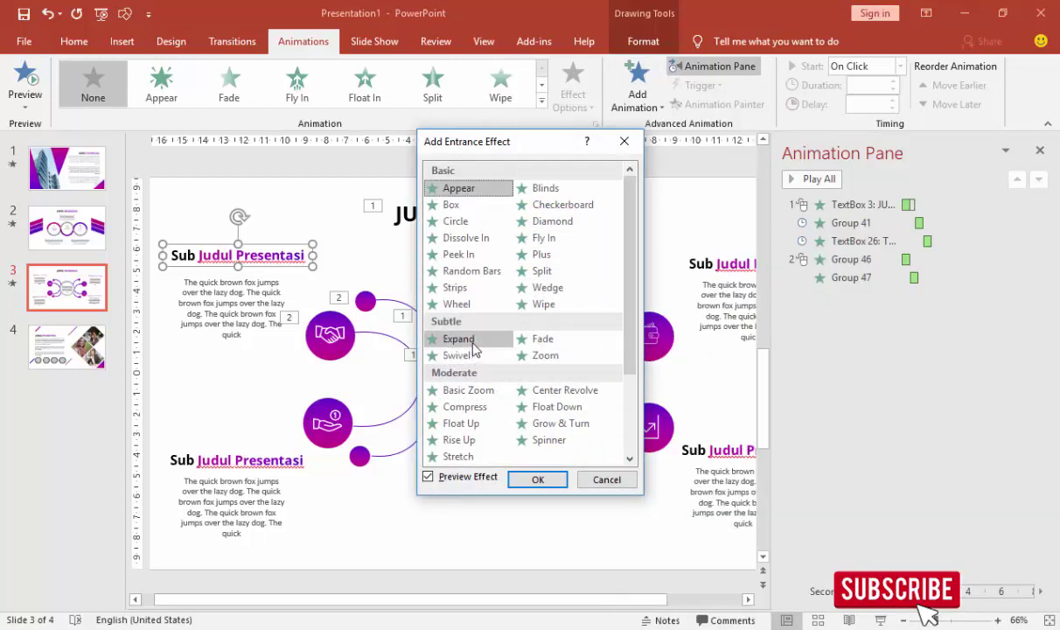
pyautogui.click(536, 479)
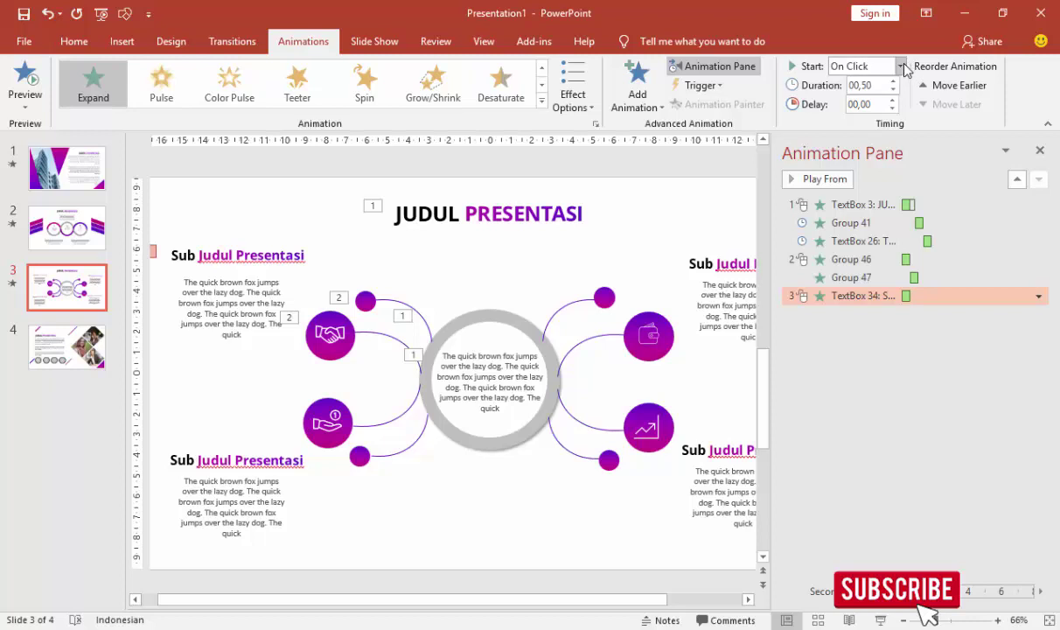
pyautogui.click(900, 65)
pyautogui.click(862, 116)
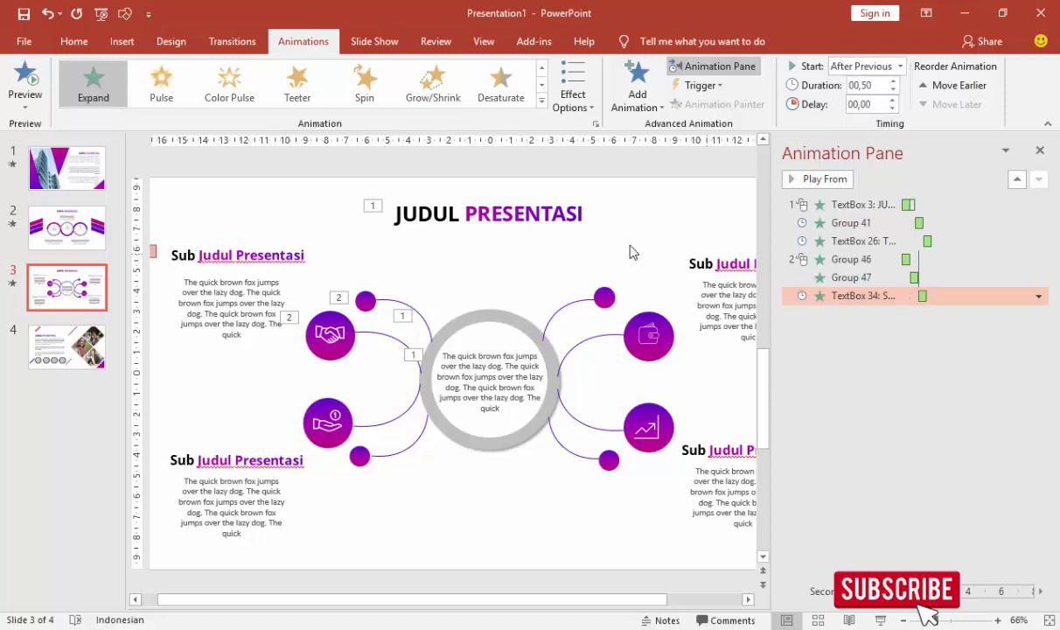
pyautogui.click(249, 286)
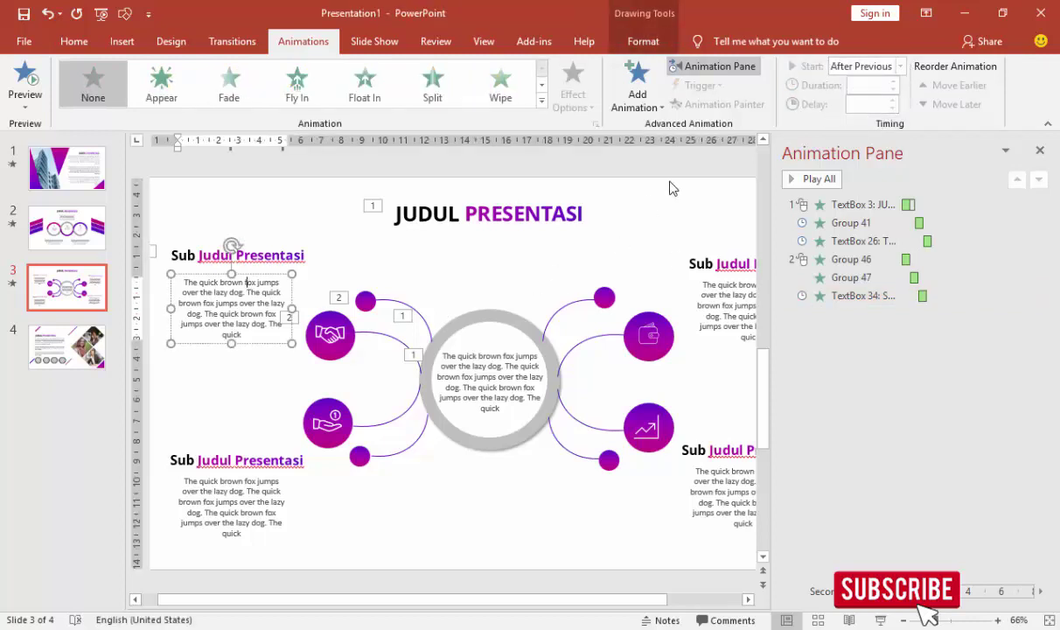
# After trying Bounce and Flip, give the upper-left body text a Curve Up entrance.
pyautogui.click(637, 92)
pyautogui.click(645, 527)
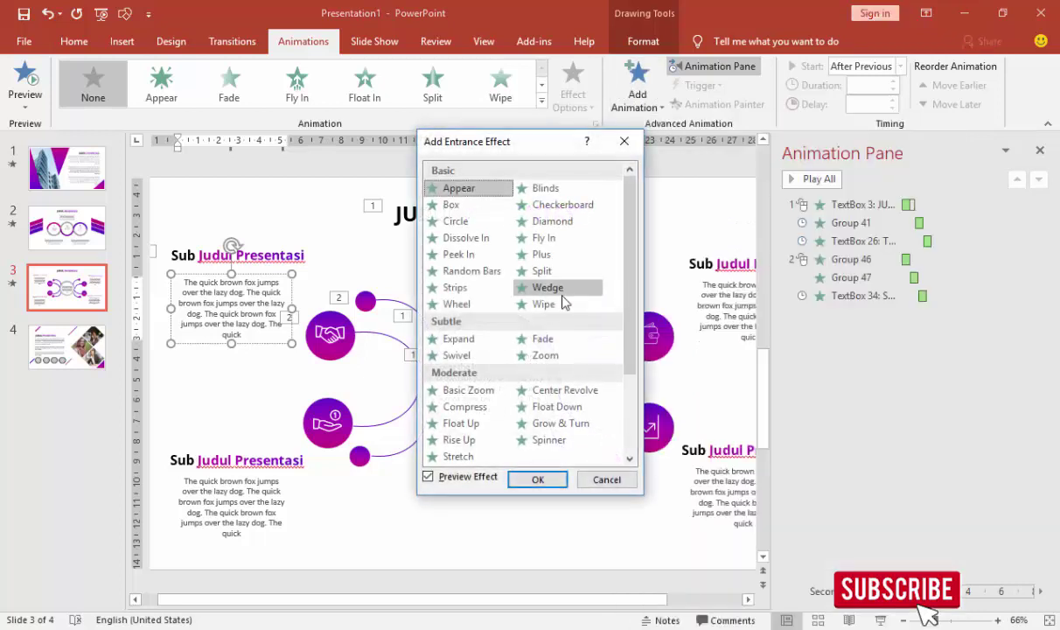
pyautogui.scroll(-2, 533, 296)
pyautogui.click(459, 391)
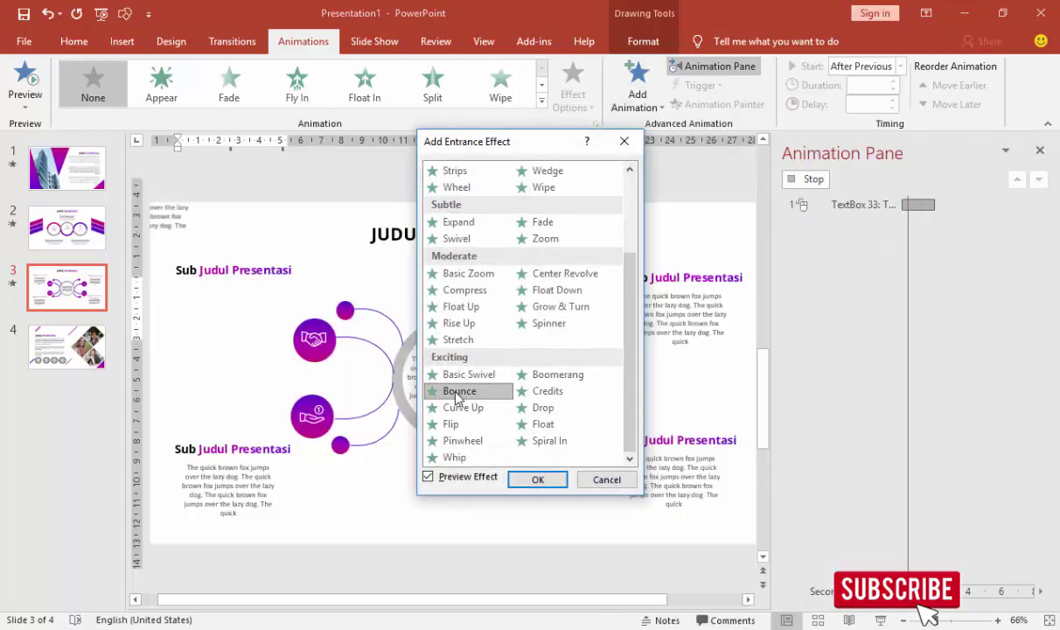
pyautogui.click(457, 415)
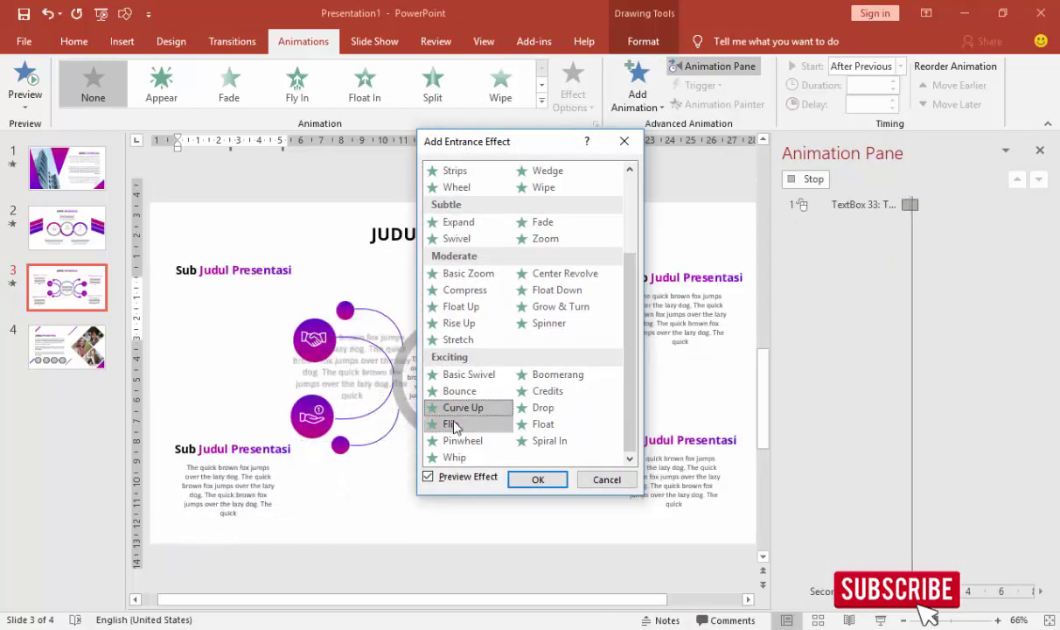
pyautogui.click(452, 424)
pyautogui.click(462, 410)
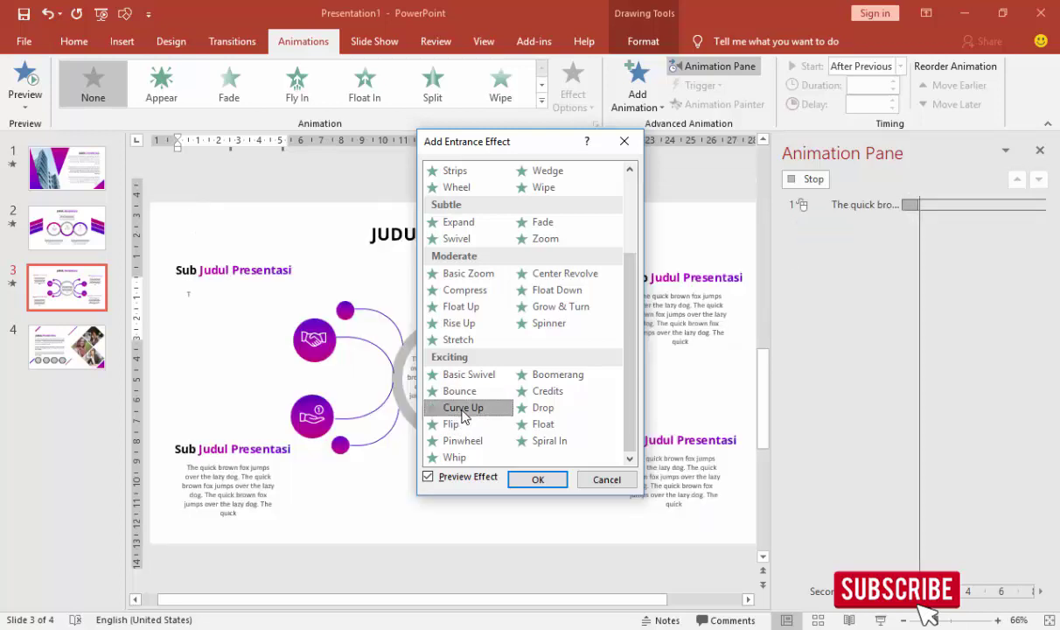
pyautogui.click(539, 479)
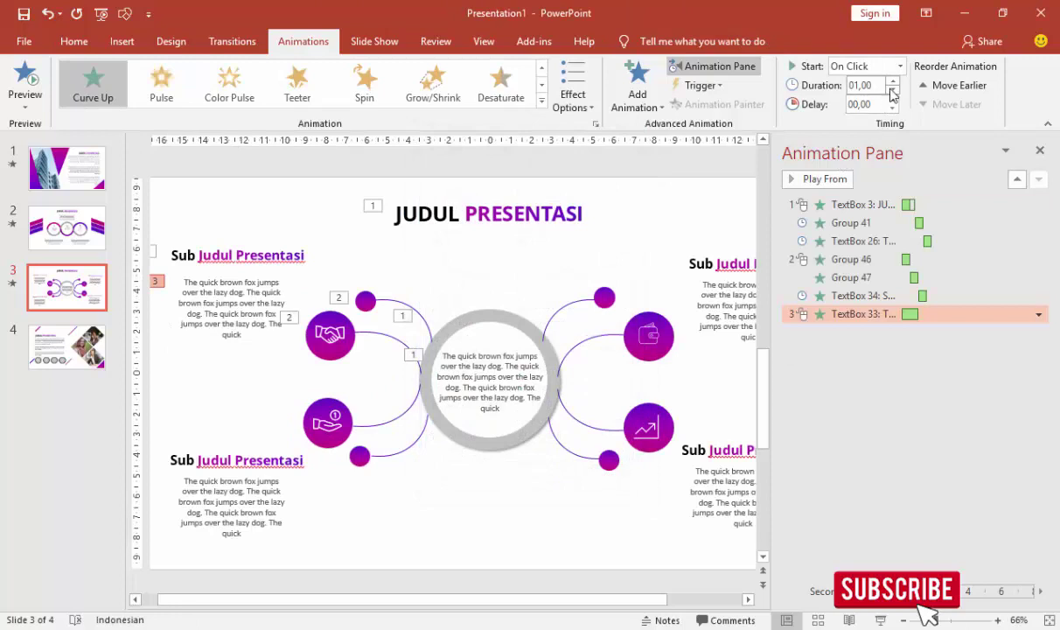
# Set the body text's duration to 00,50 and its start to After Previous.
pyautogui.click(893, 89)
pyautogui.click(894, 90)
pyautogui.click(899, 68)
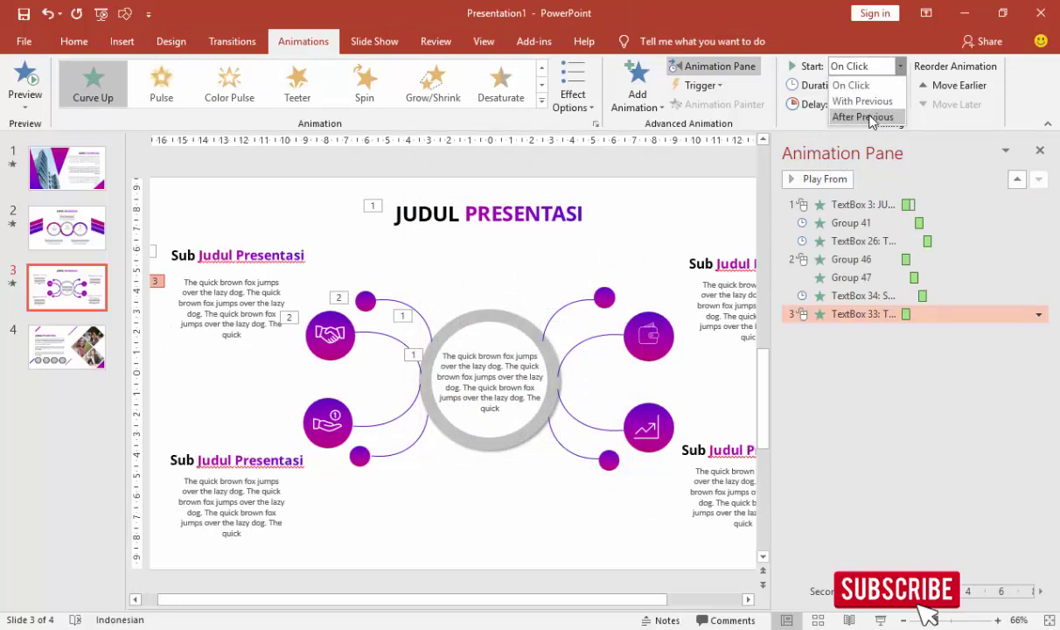
pyautogui.click(870, 118)
# Preview the animations, then paint the upper-left circle and icon animations onto the lower-left circle and icon groups.
pyautogui.click(865, 260)
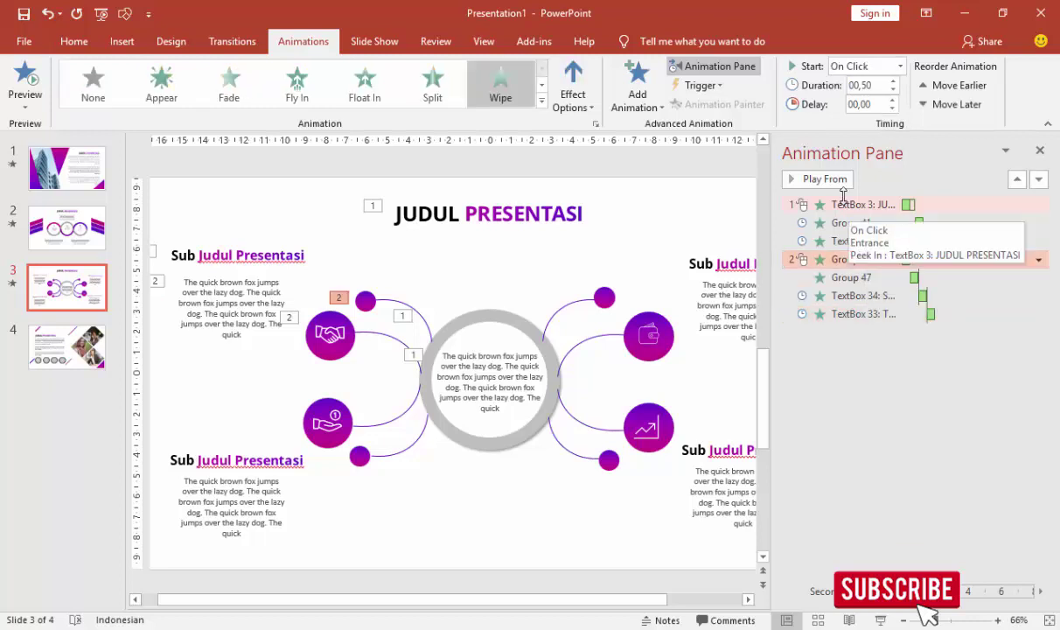
pyautogui.click(822, 178)
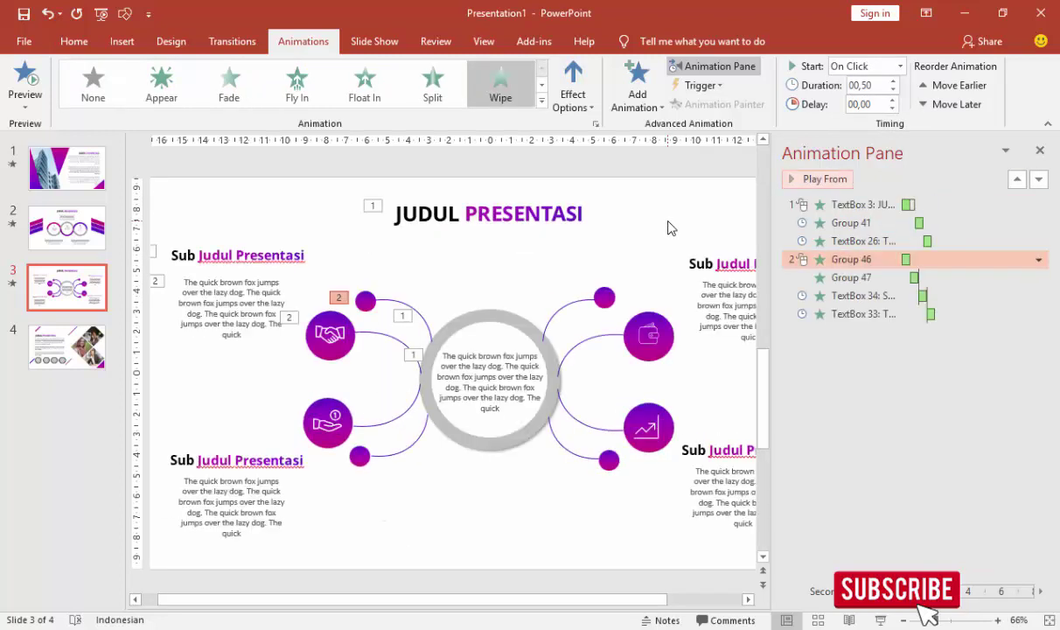
pyautogui.click(396, 306)
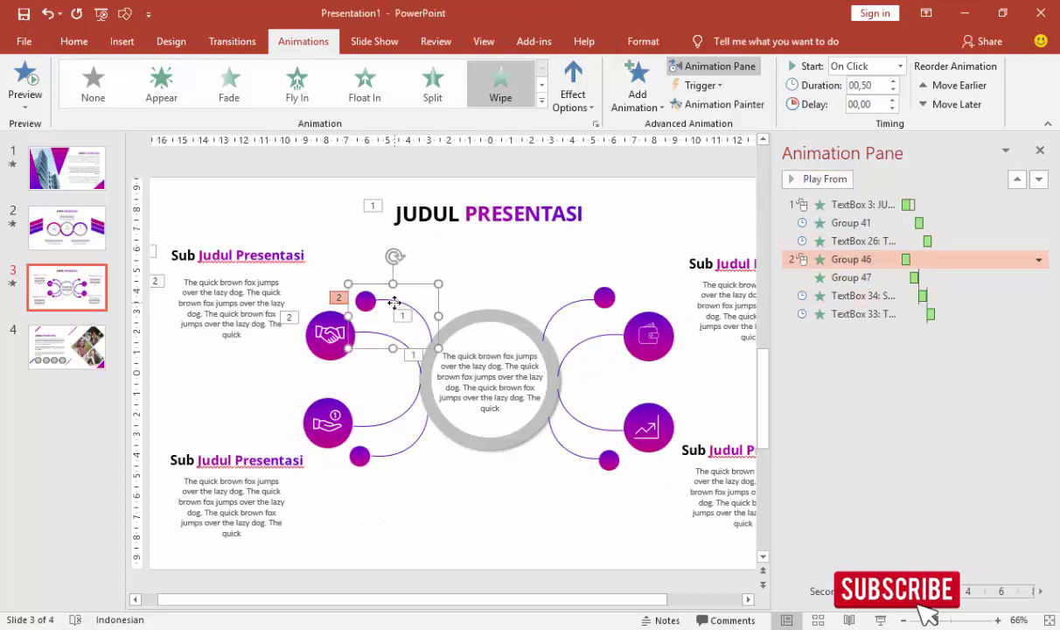
pyautogui.click(708, 104)
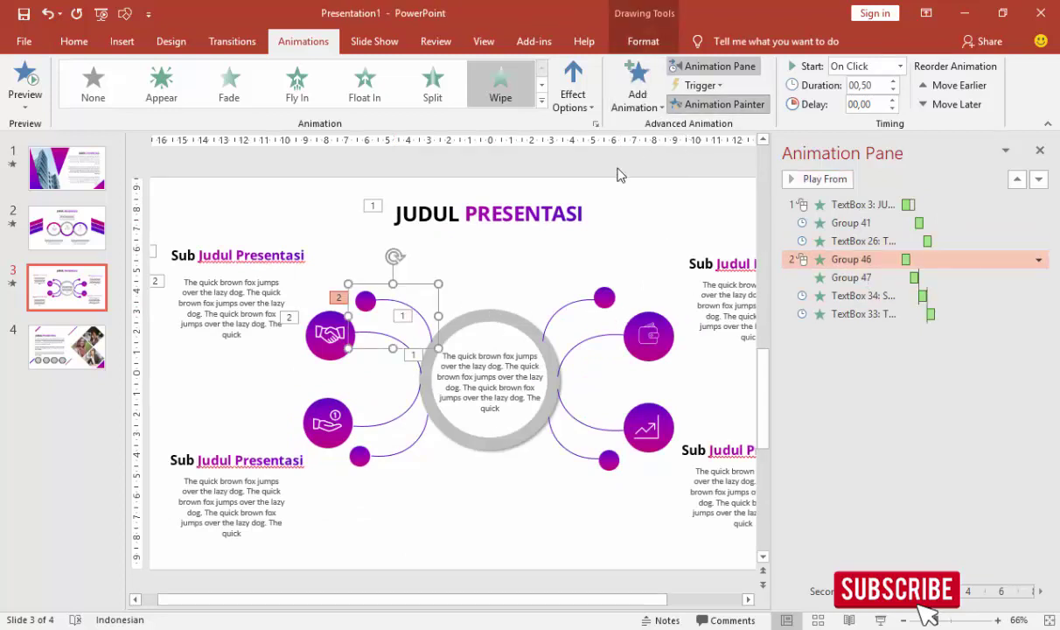
pyautogui.click(417, 452)
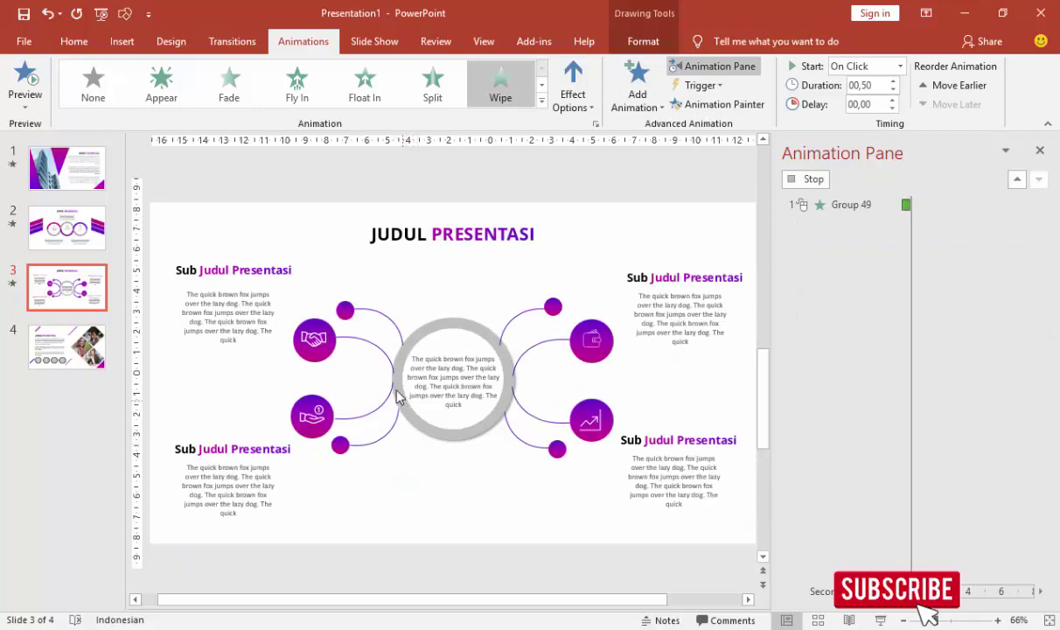
pyautogui.click(372, 332)
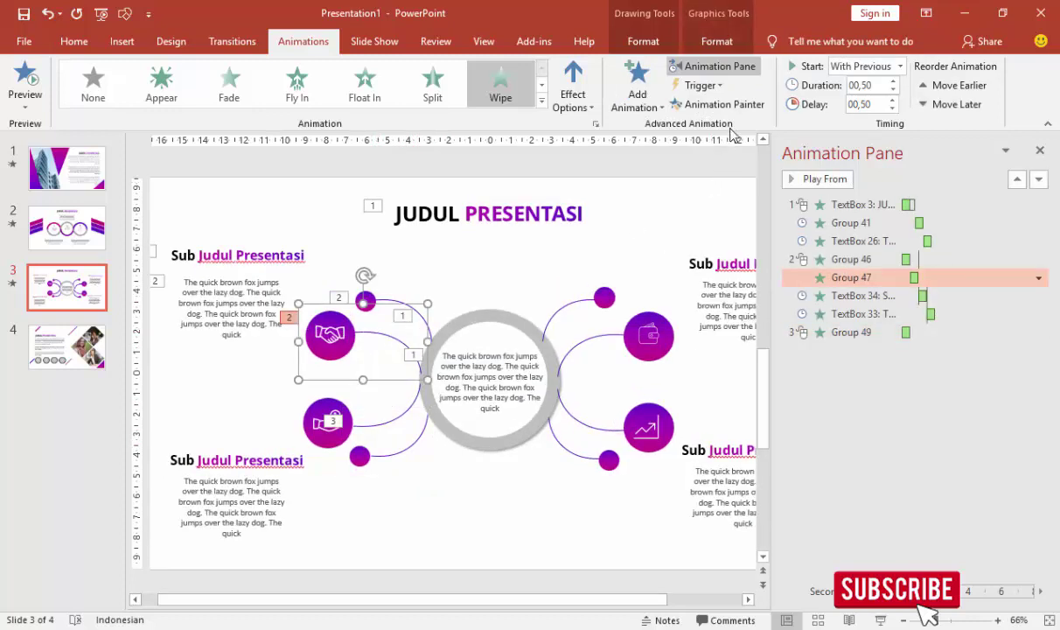
pyautogui.click(711, 104)
pyautogui.click(387, 404)
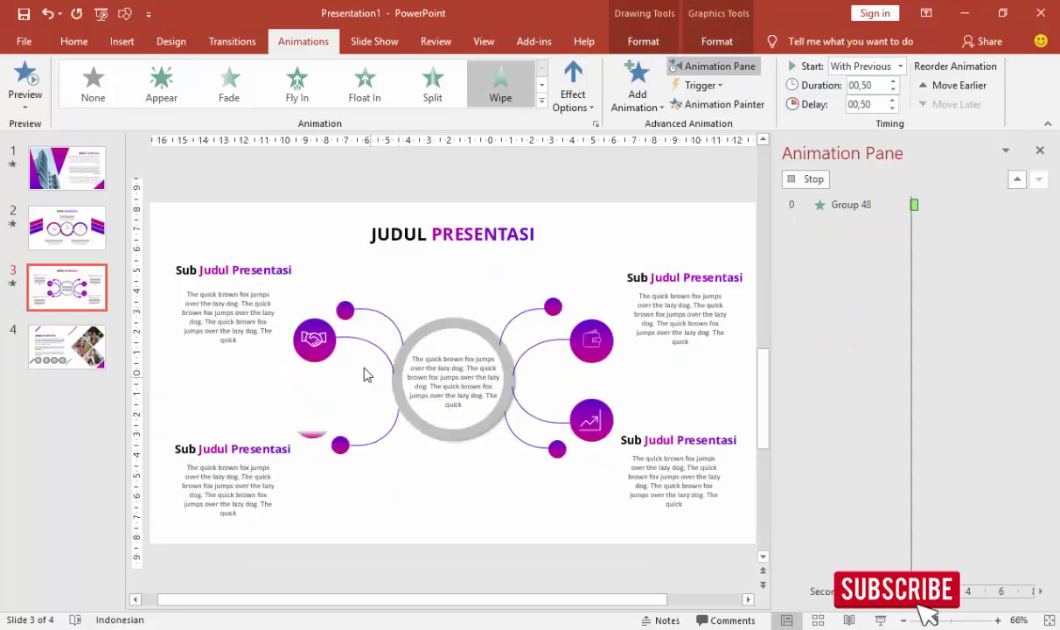
# Paint the upper-left subtitle and body text animations onto the lower-left subtitle and body text.
pyautogui.click(288, 253)
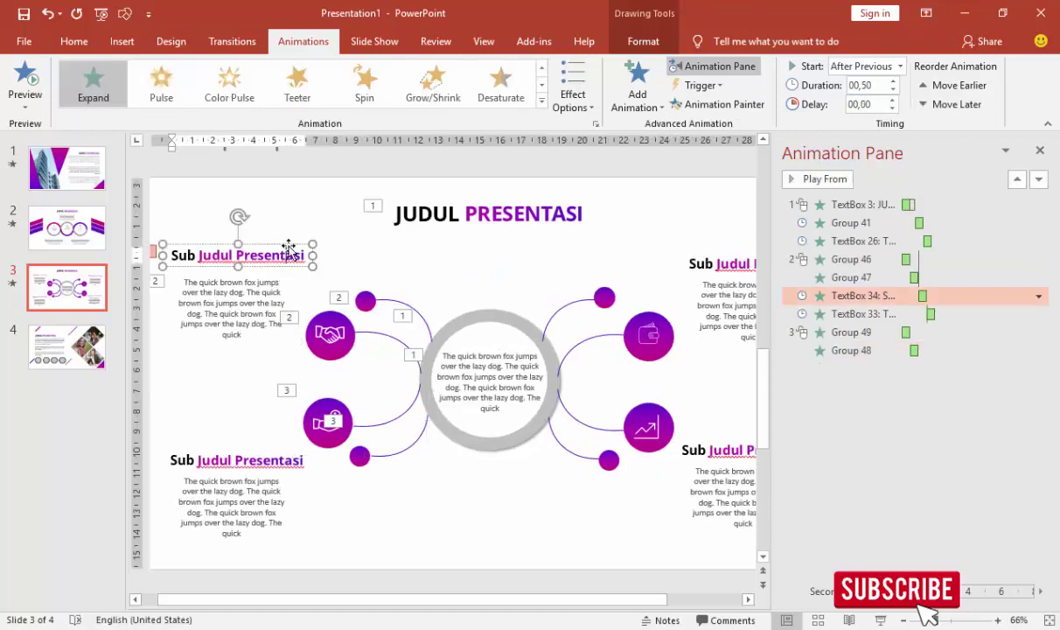
pyautogui.click(709, 104)
pyautogui.click(264, 461)
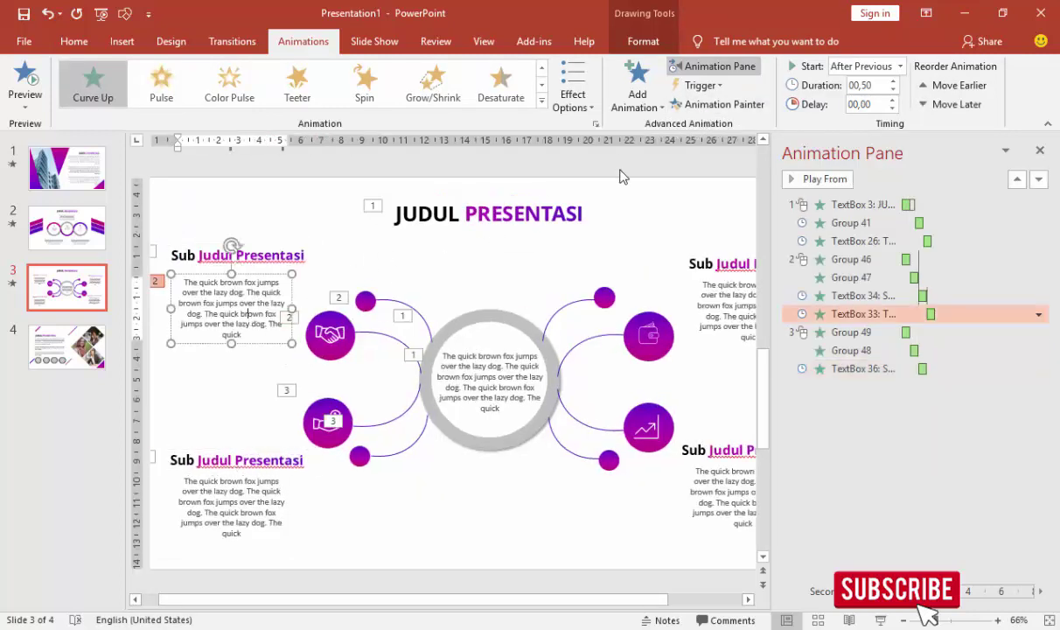
pyautogui.click(709, 105)
pyautogui.click(232, 521)
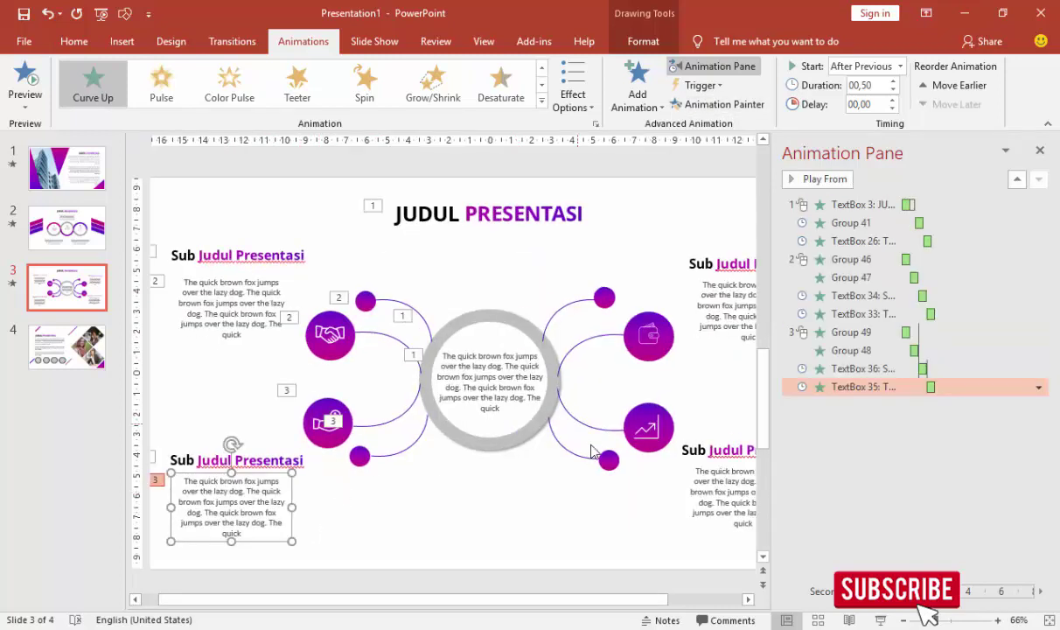
pyautogui.click(423, 439)
# Paint the upper-left circle and icon animations onto the upper-right circle and icon groups.
pyautogui.click(419, 313)
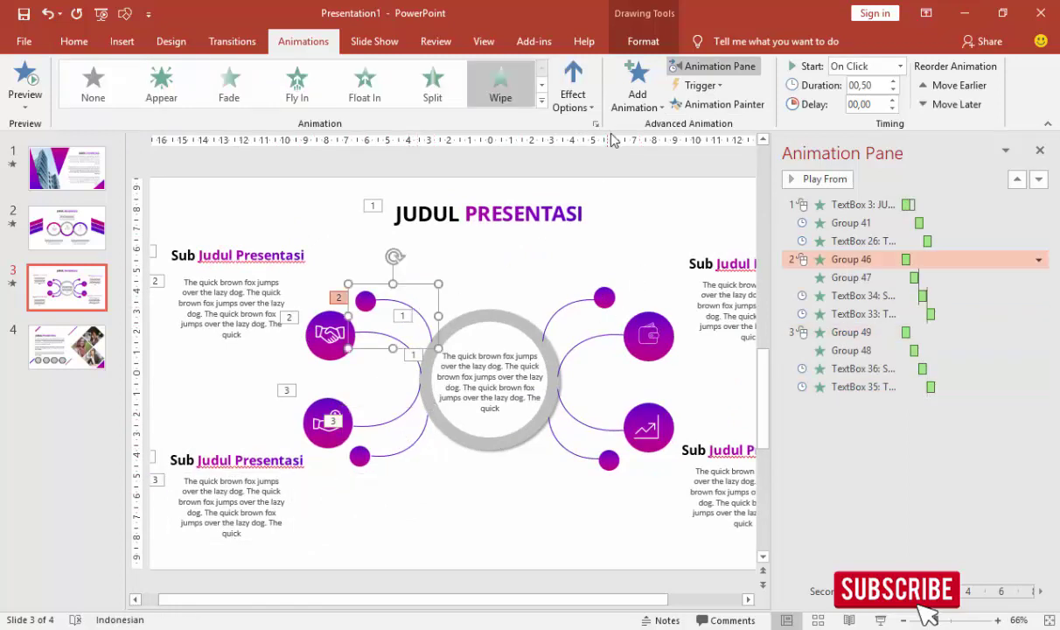
pyautogui.click(691, 104)
pyautogui.click(559, 308)
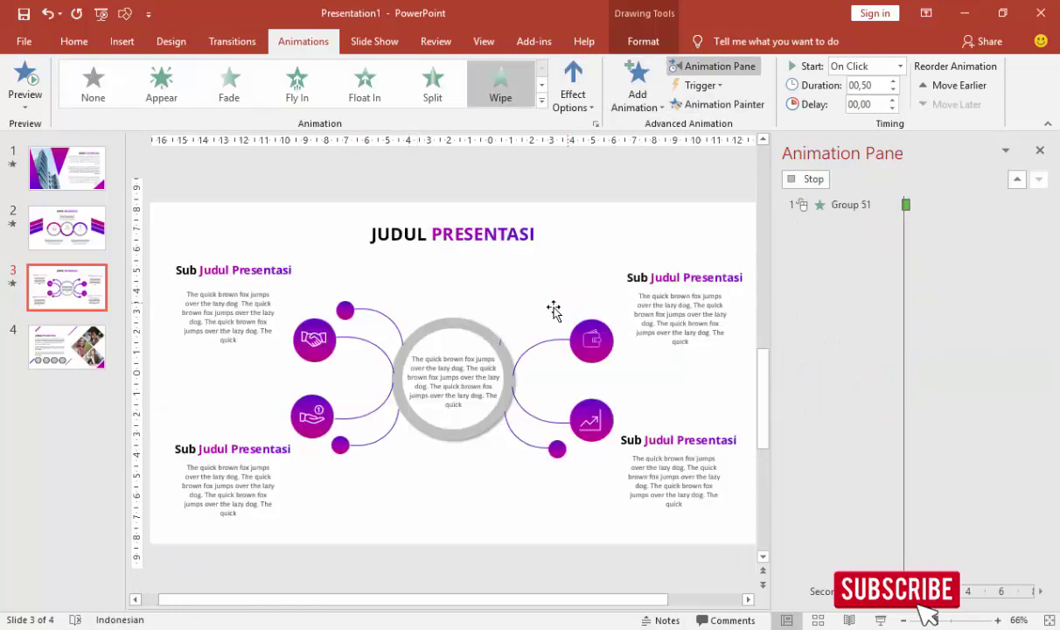
pyautogui.click(341, 332)
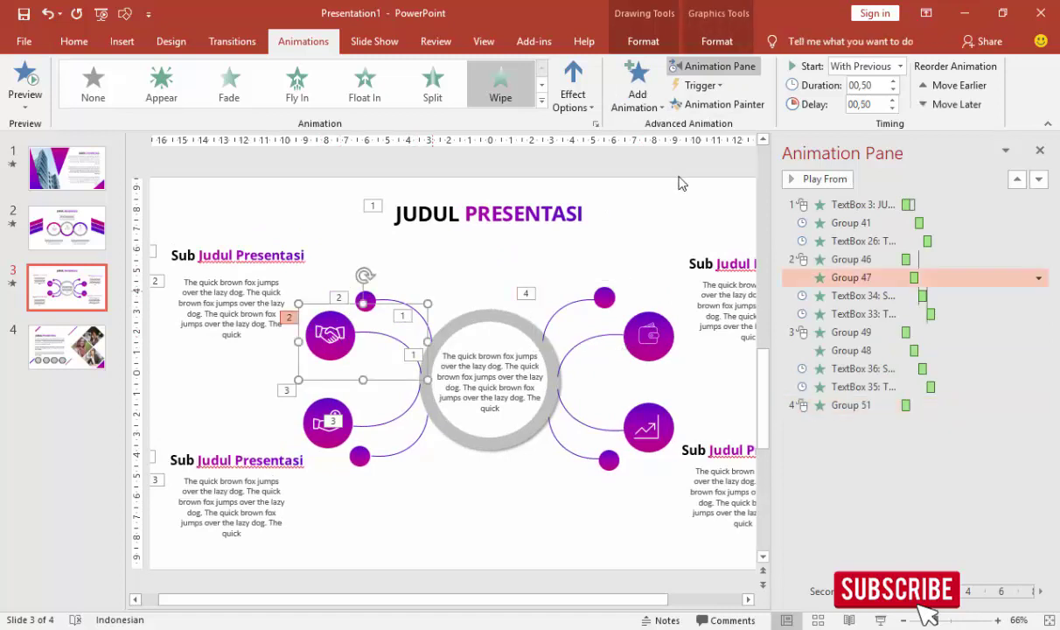
pyautogui.click(691, 104)
pyautogui.click(649, 350)
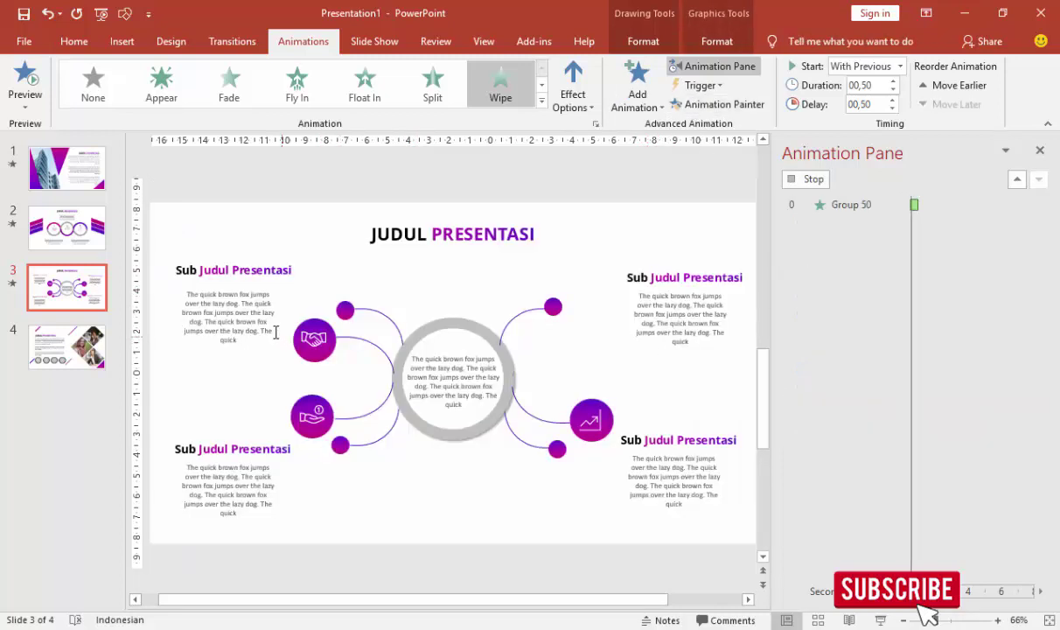
# Paint the upper-left subtitle and body text animations onto the upper-right texts, then preview from step 4.
pyautogui.click(282, 249)
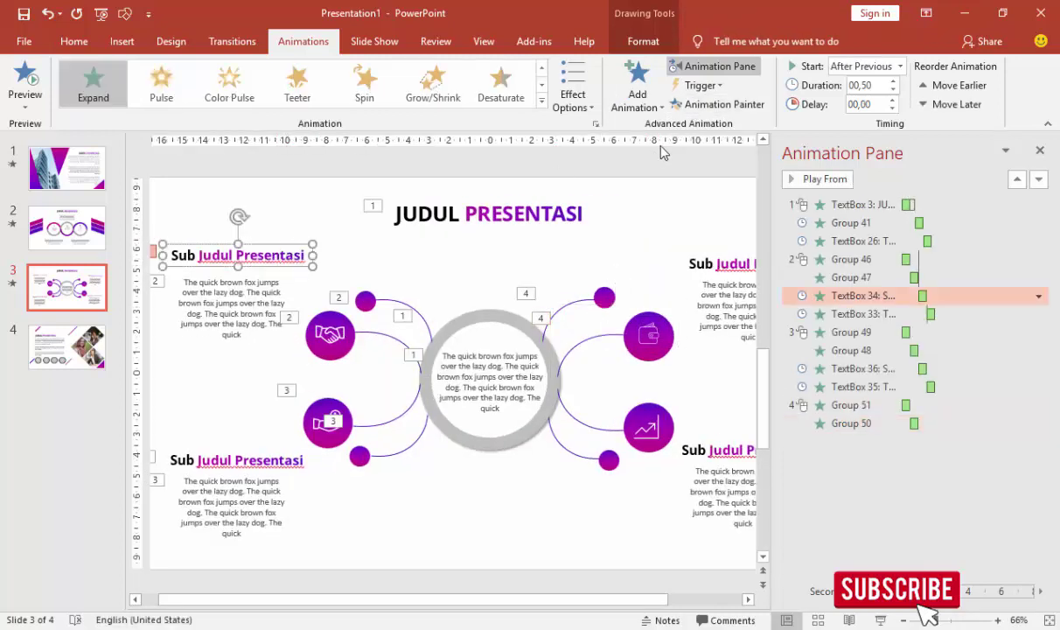
pyautogui.click(723, 104)
pyautogui.click(688, 255)
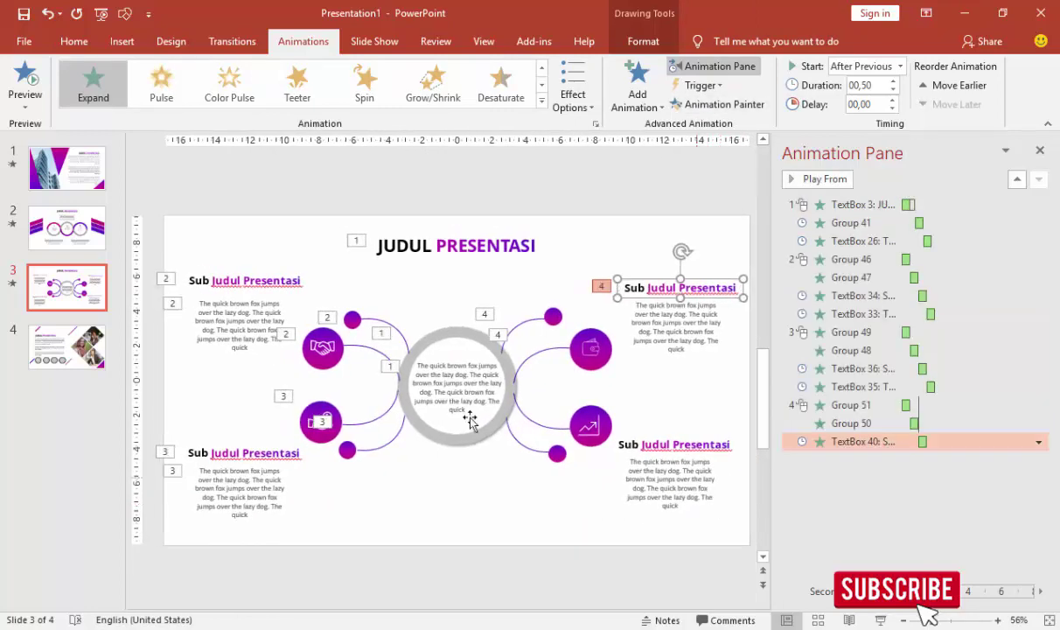
pyautogui.click(691, 104)
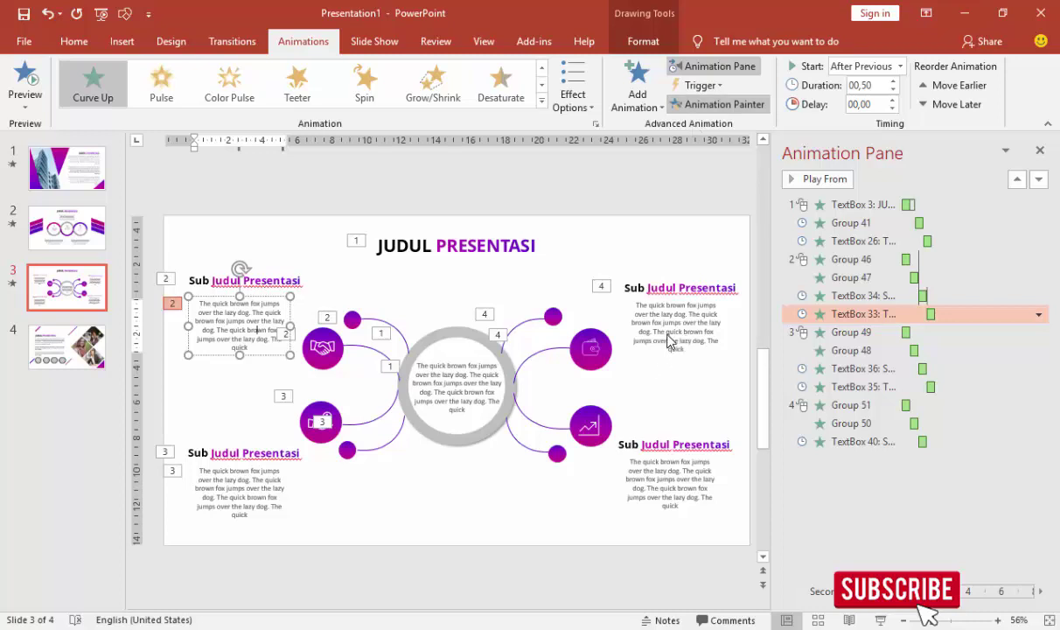
pyautogui.click(676, 306)
pyautogui.click(554, 318)
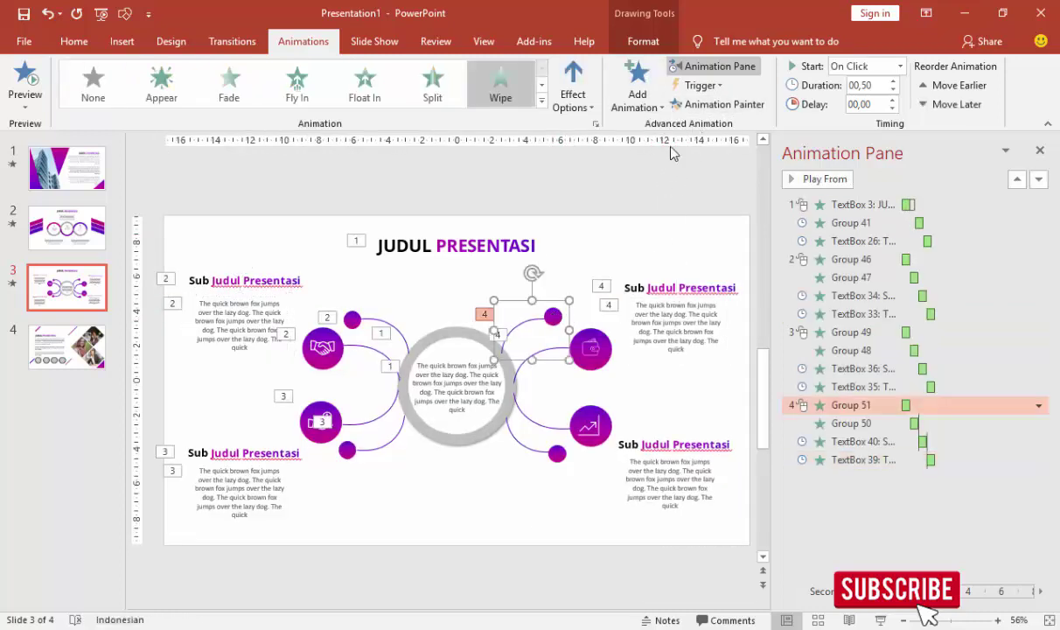
pyautogui.click(787, 178)
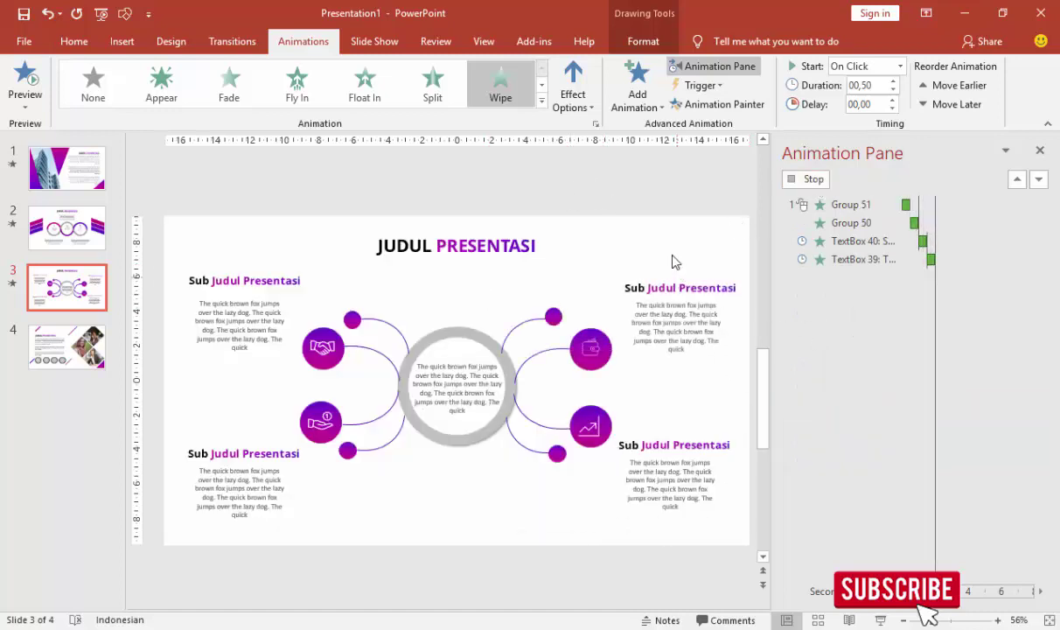
pyautogui.click(604, 277)
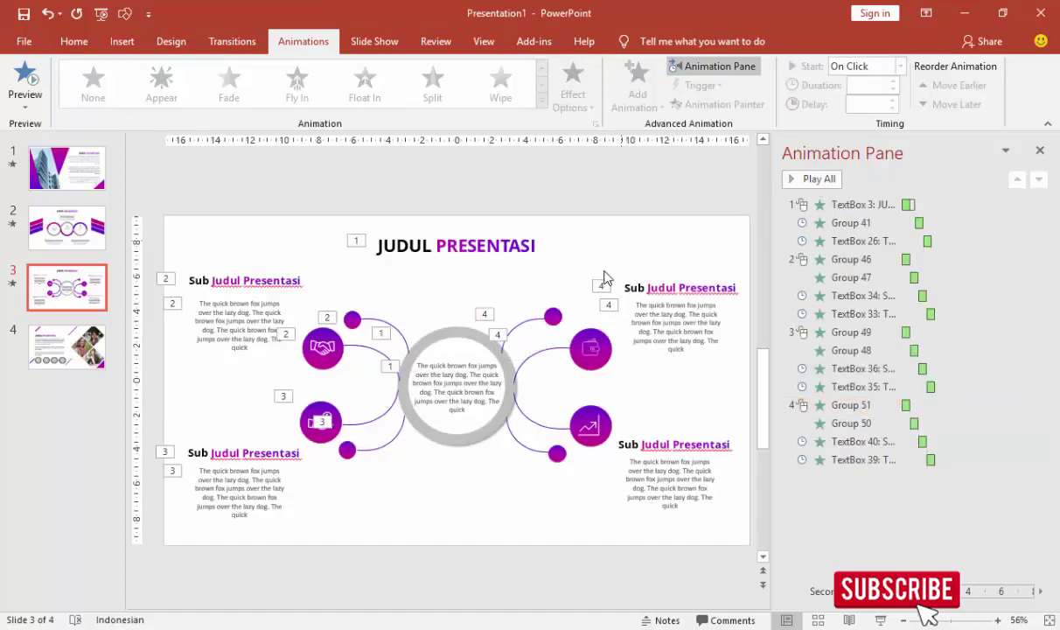
# Paint the upper-right circle and icon animations onto the lower-right circle and icon groups.
pyautogui.click(523, 328)
pyautogui.click(718, 104)
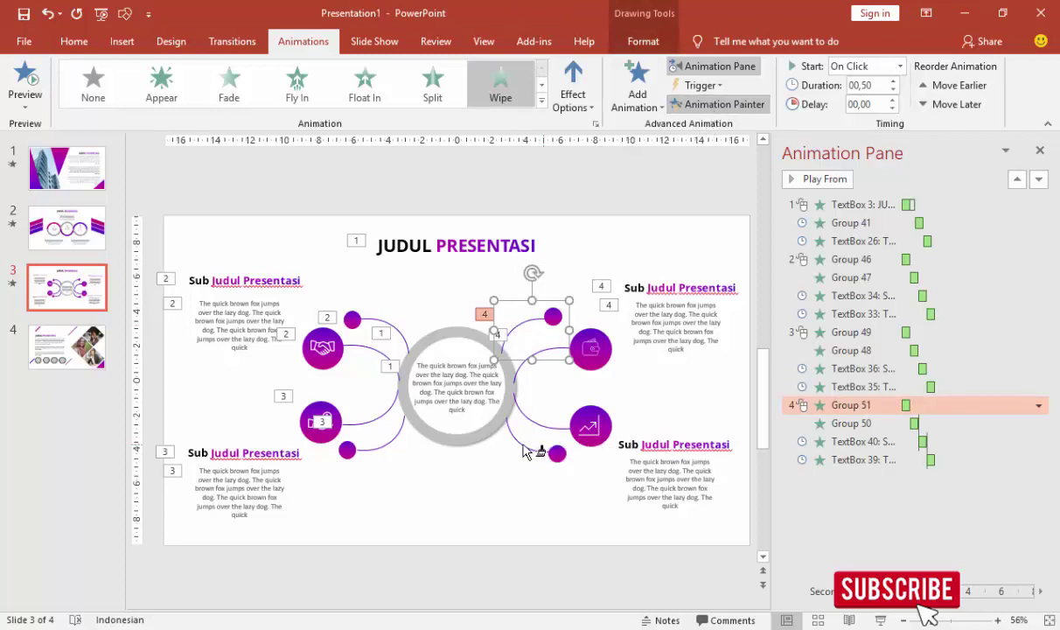
pyautogui.click(531, 433)
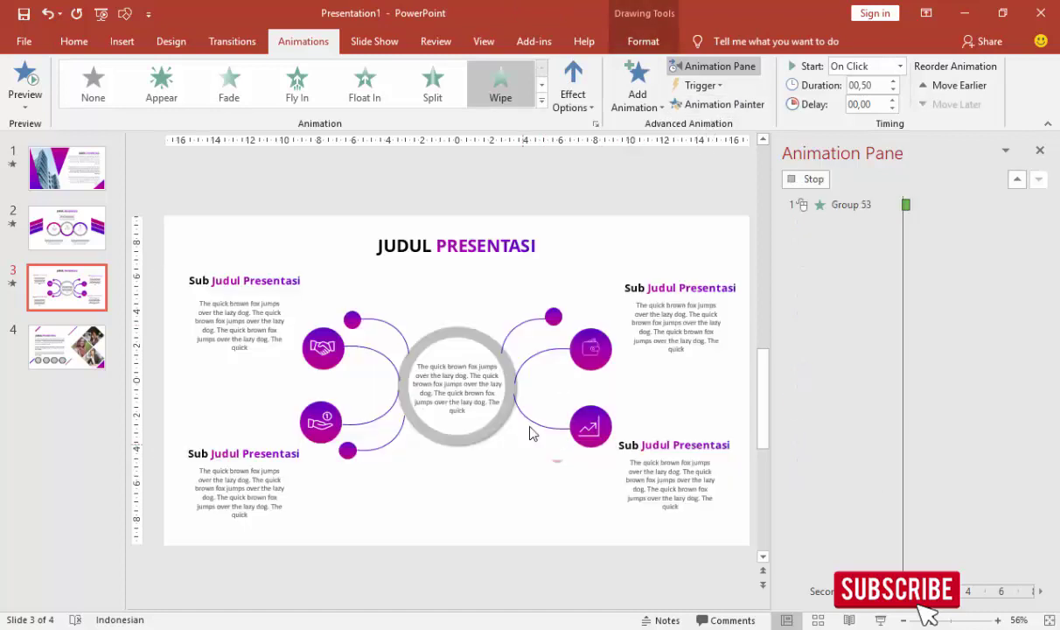
pyautogui.click(582, 352)
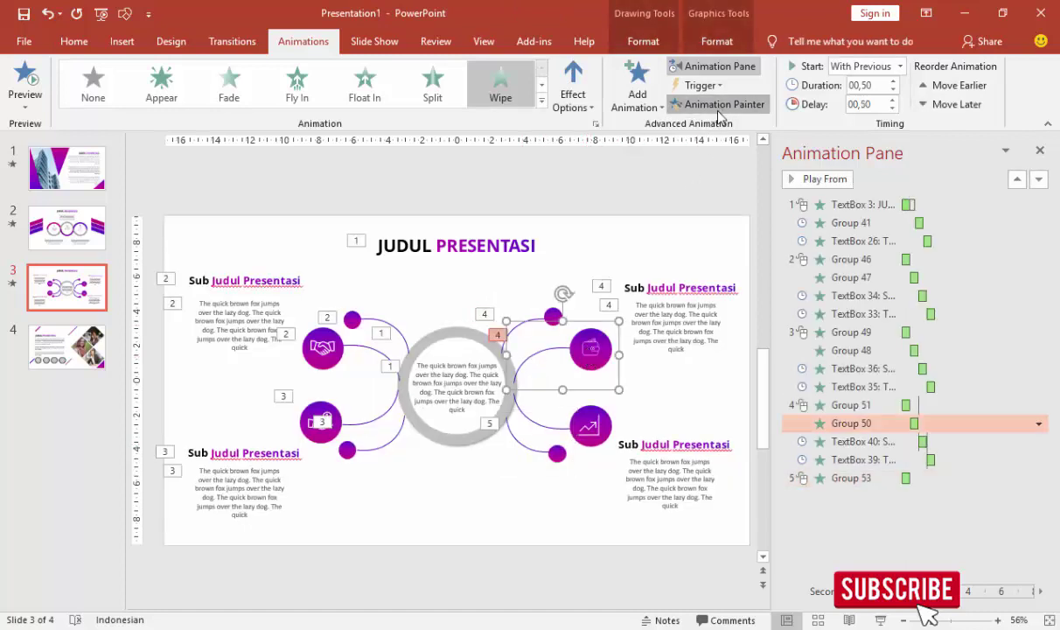
pyautogui.click(719, 104)
pyautogui.click(591, 426)
# Paint the upper-right subtitle and body text animations onto the lower-right subtitle and body text.
pyautogui.click(696, 288)
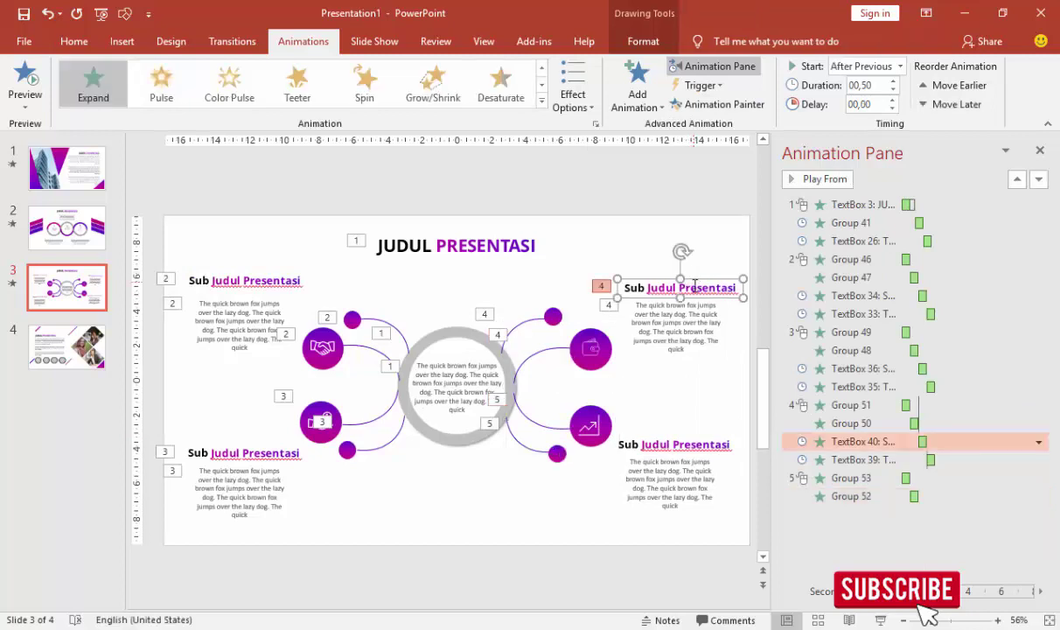
pyautogui.click(719, 105)
pyautogui.click(653, 446)
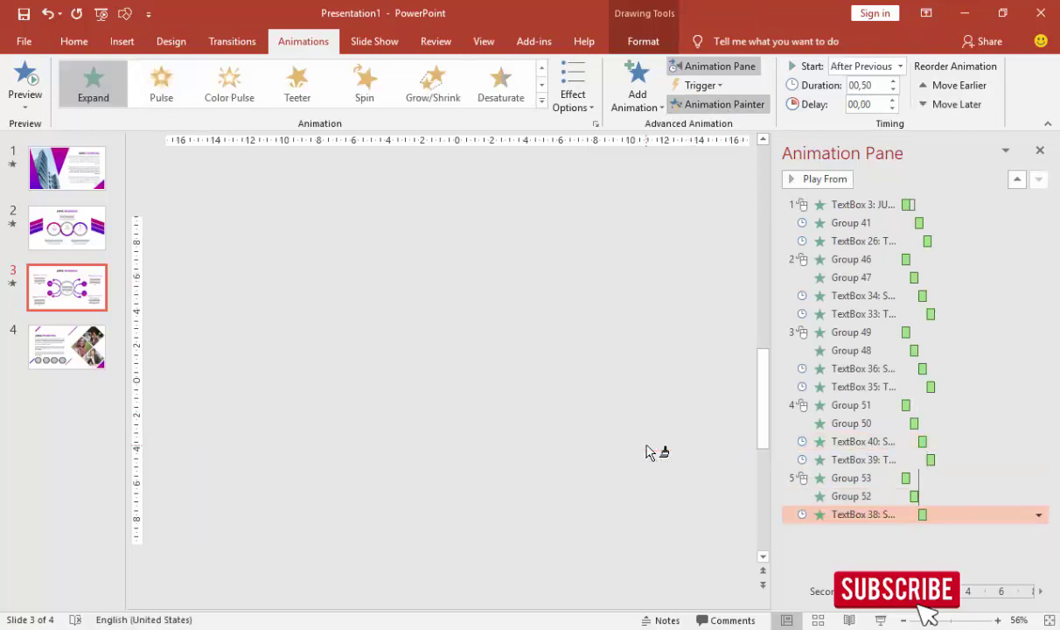
pyautogui.click(687, 345)
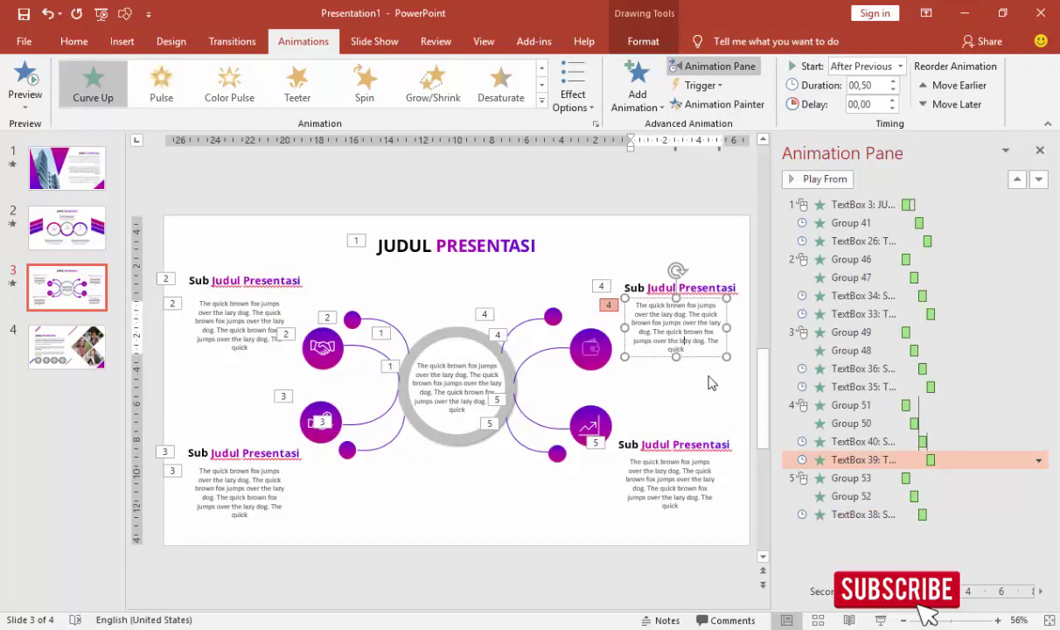
pyautogui.click(719, 104)
pyautogui.click(676, 473)
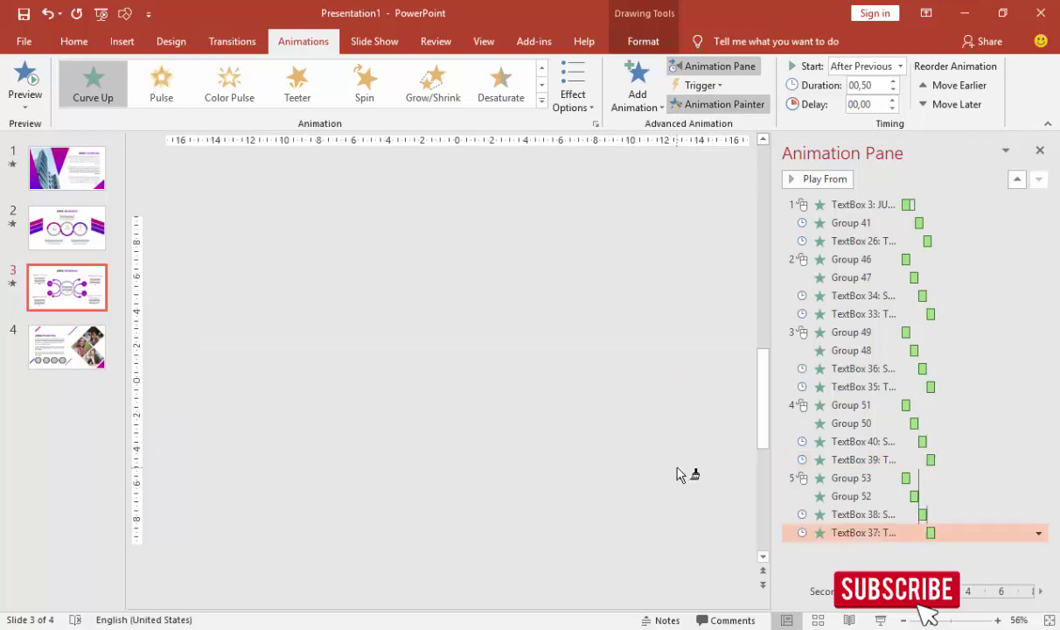
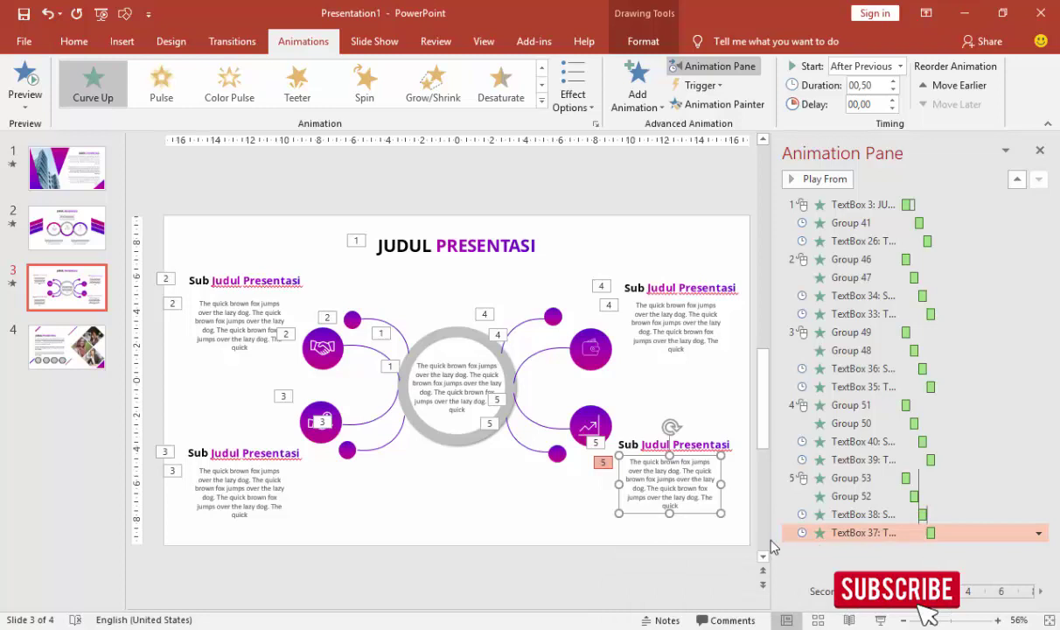
# On zoomed-out slide 4, drag all four purple diagonal bars just beyond the slide edges.
pyautogui.click(66, 343)
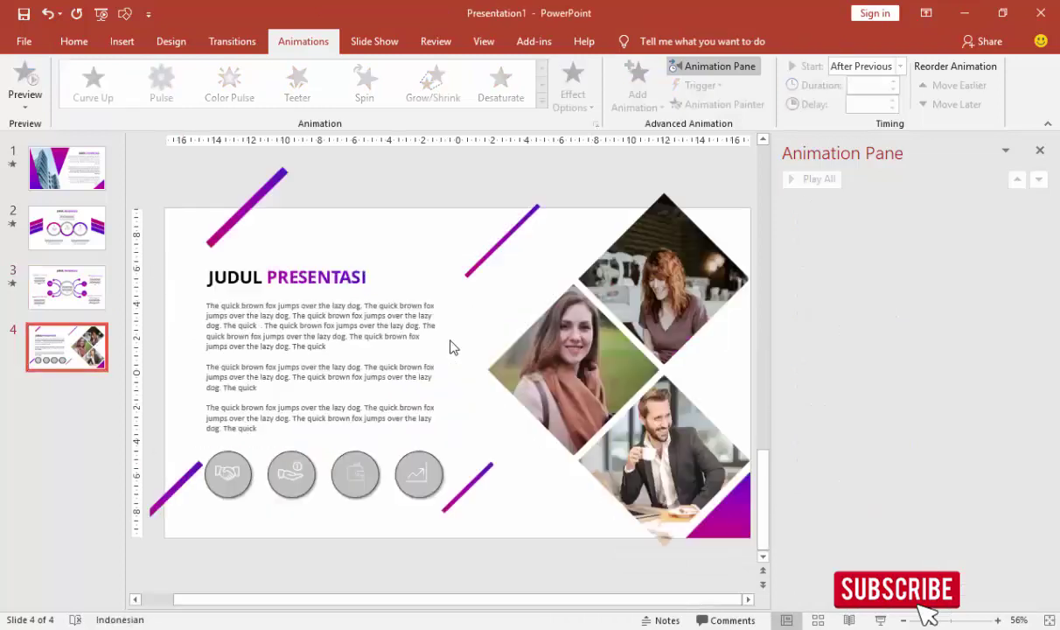
pyautogui.scroll(-3, 423, 349)
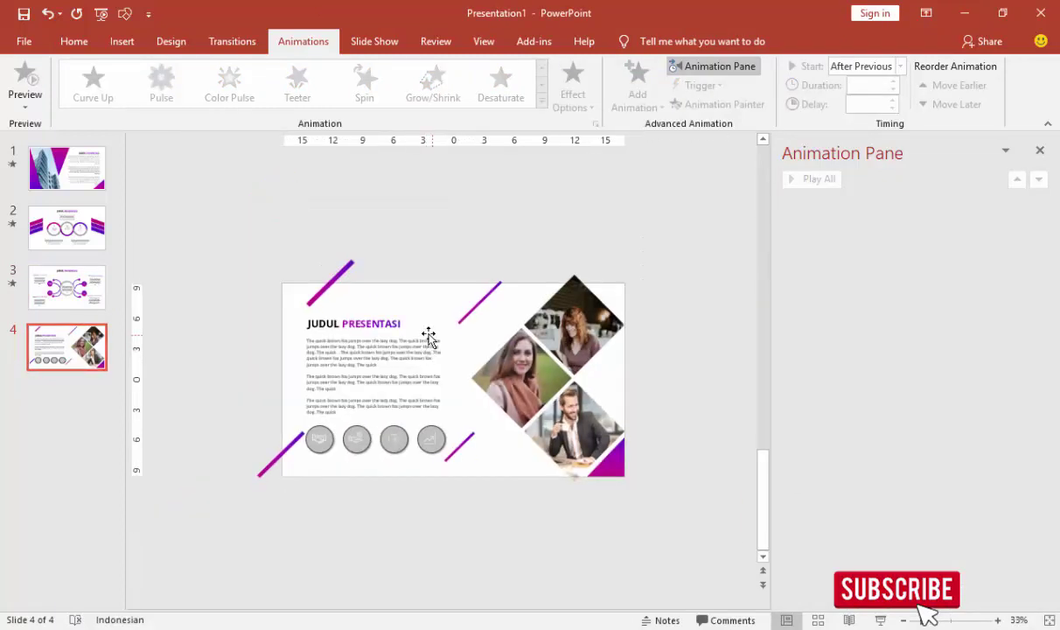
pyautogui.moveTo(350, 274); pyautogui.dragTo(380, 245)
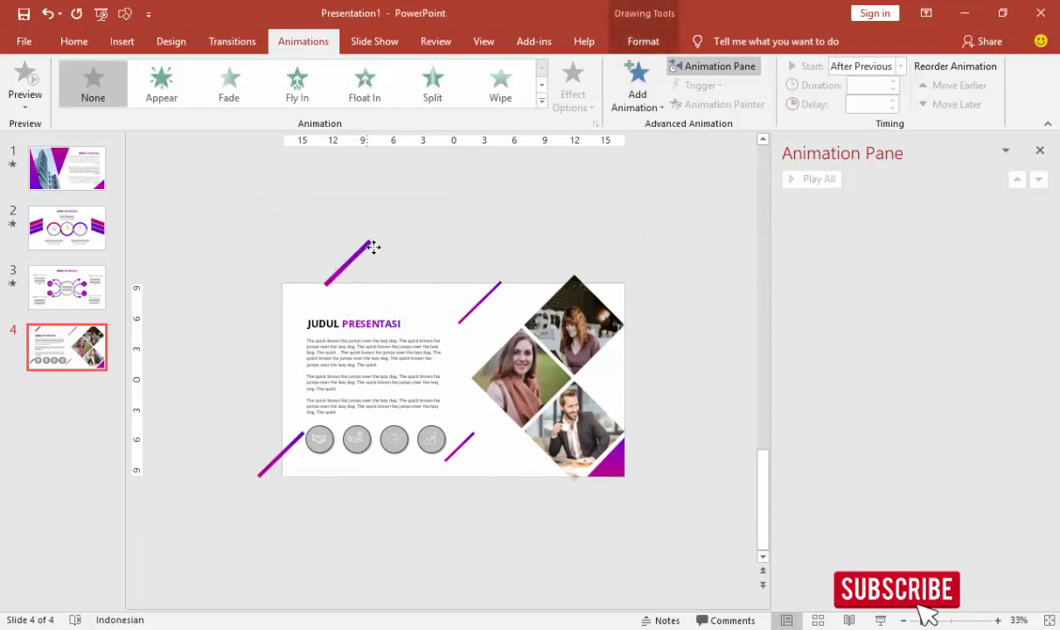
pyautogui.moveTo(489, 299); pyautogui.dragTo(532, 252)
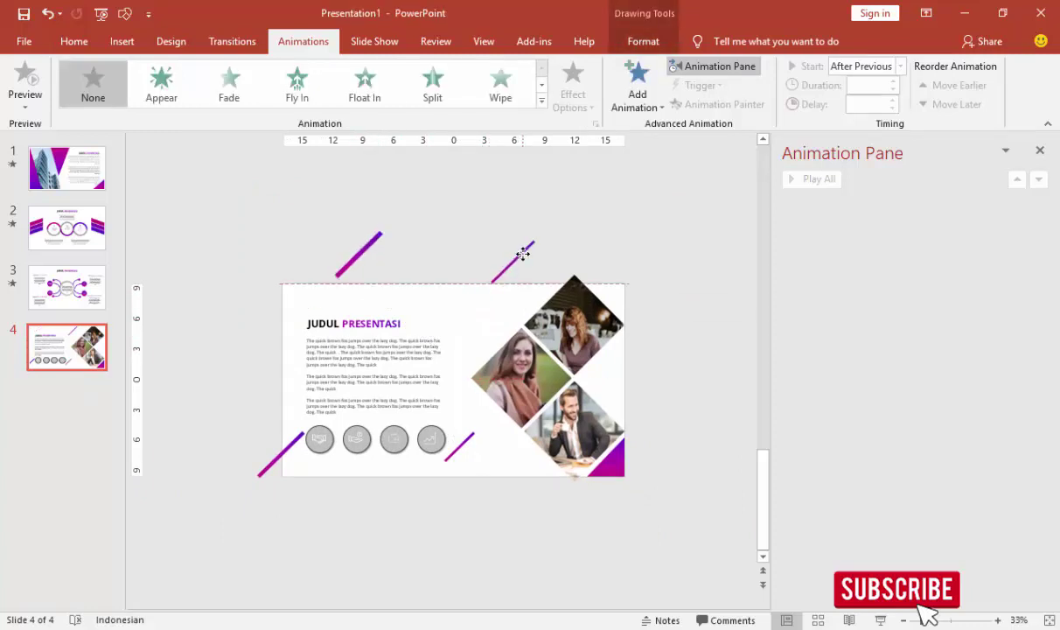
pyautogui.moveTo(460, 453); pyautogui.dragTo(417, 514)
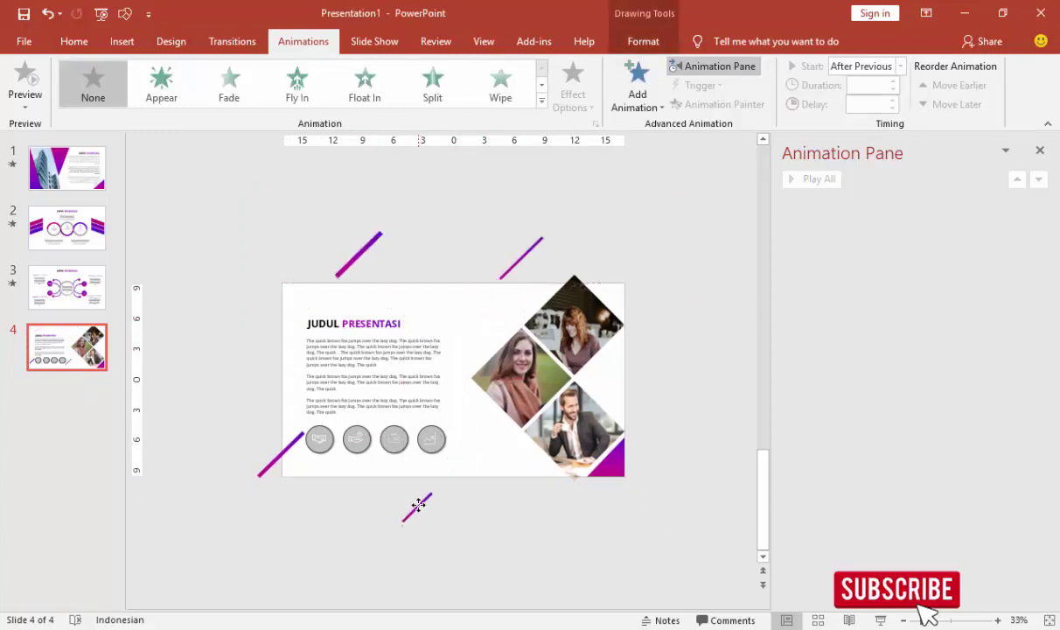
pyautogui.moveTo(287, 454); pyautogui.dragTo(251, 483)
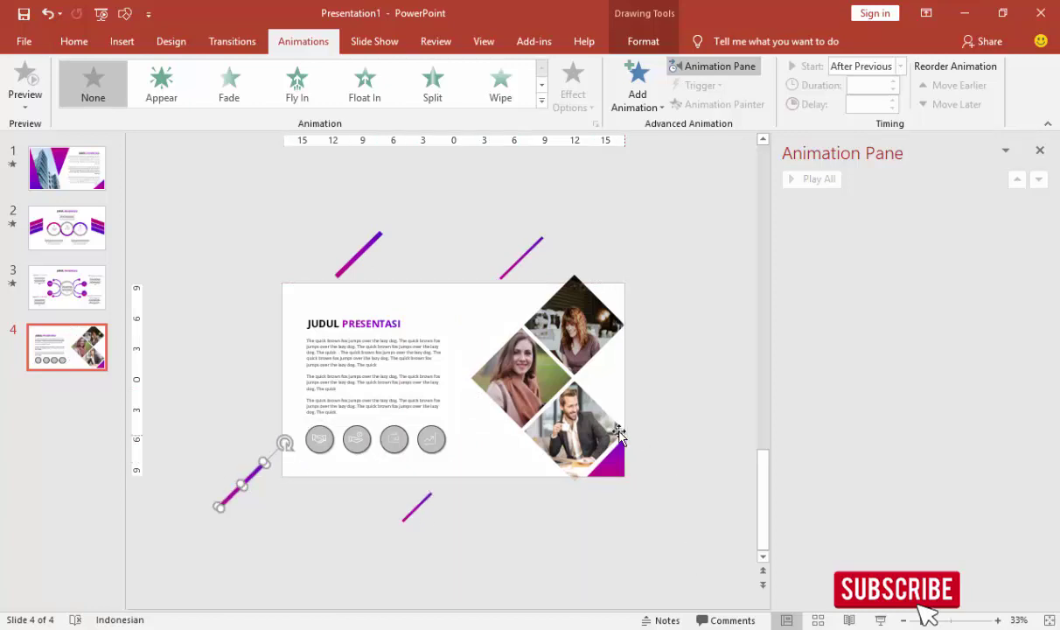
pyautogui.scroll(1, 617, 426)
pyautogui.scroll(-1, 621, 422)
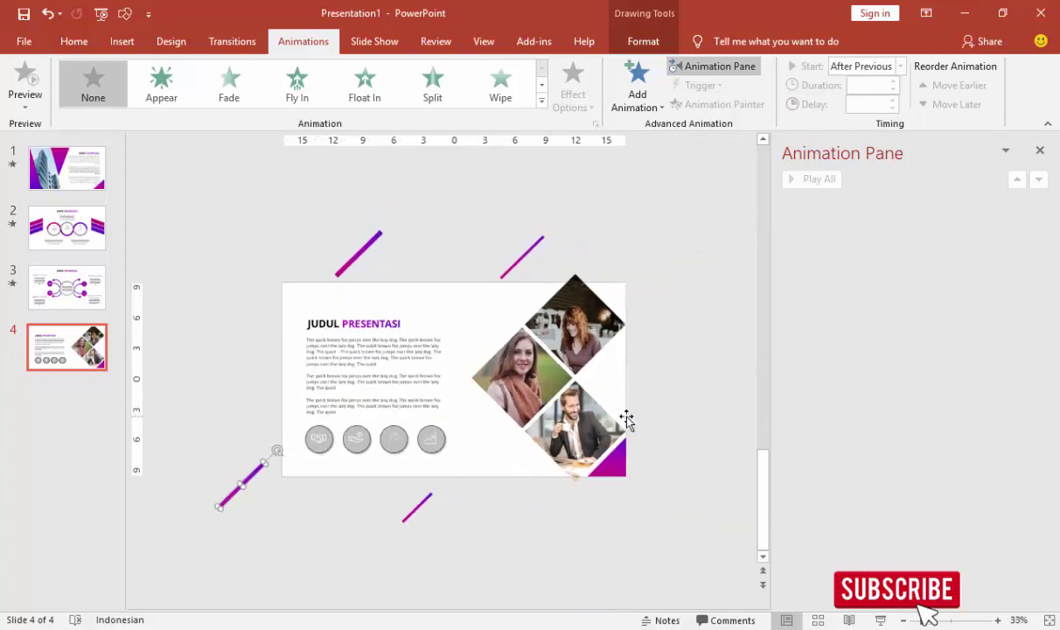
pyautogui.click(610, 345)
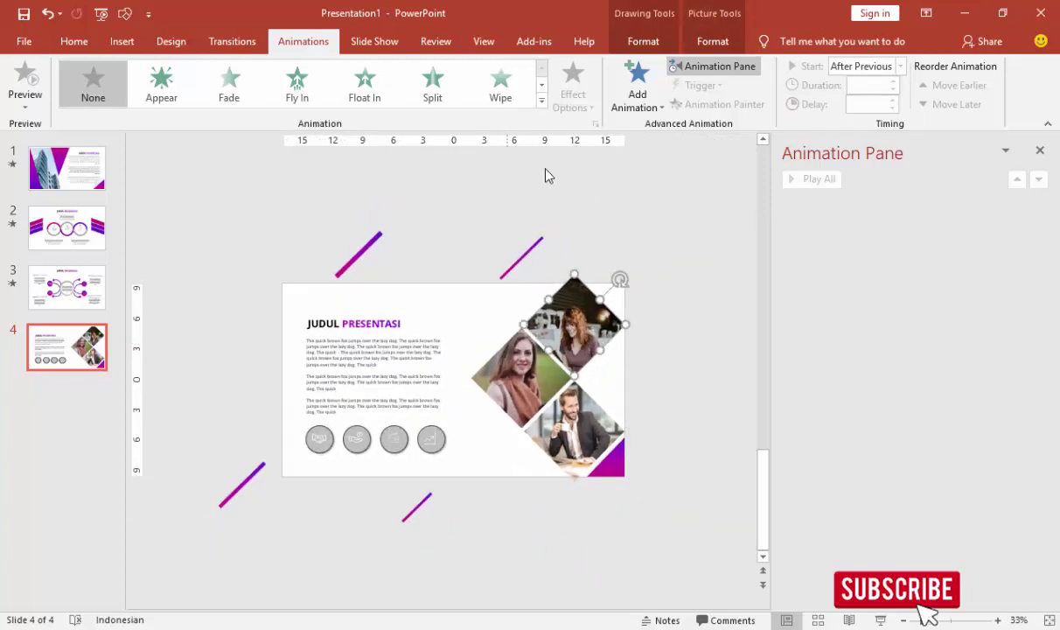
# Give the top-right diamond photo a Basic Zoom entrance effect.
pyautogui.click(637, 92)
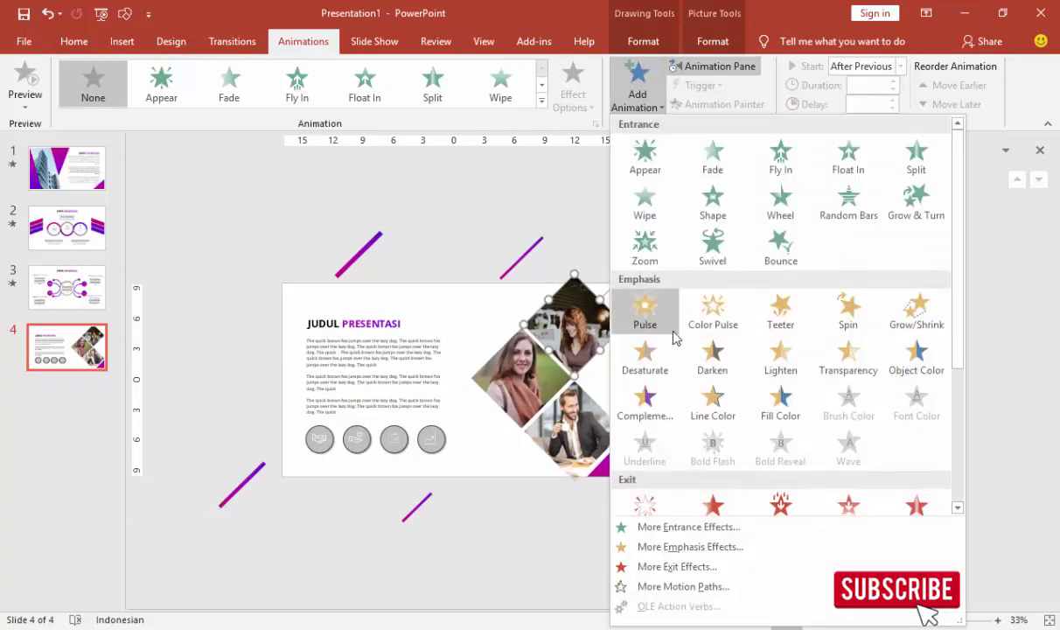
pyautogui.click(698, 527)
pyautogui.moveTo(503, 147); pyautogui.dragTo(350, 169)
pyautogui.click(280, 414)
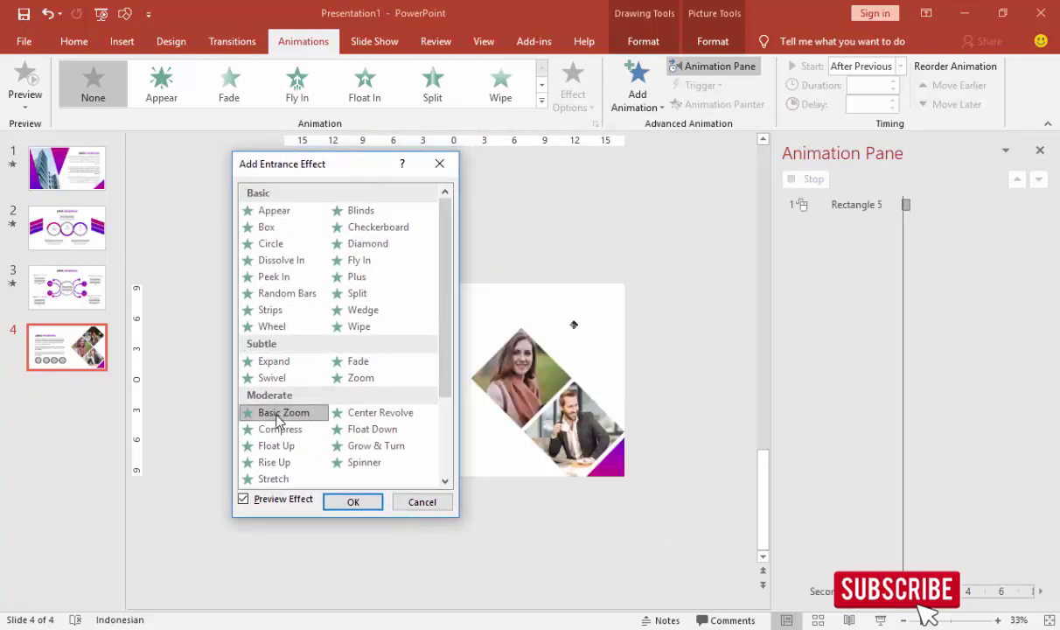
pyautogui.click(360, 501)
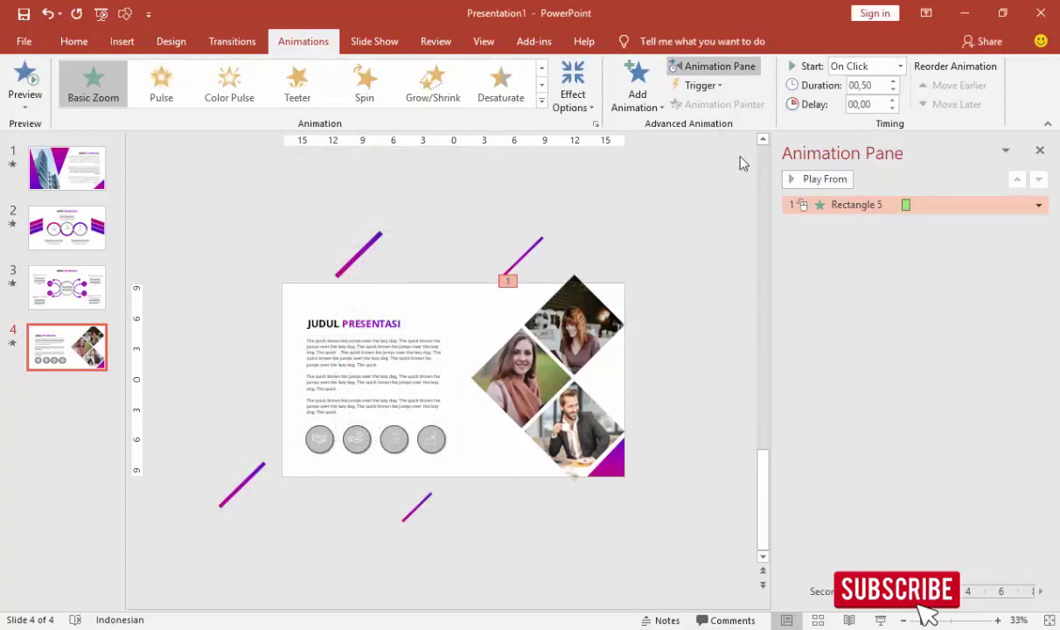
# Copy the Basic Zoom onto the left and bottom photos, starting With Previous.
pyautogui.click(528, 384)
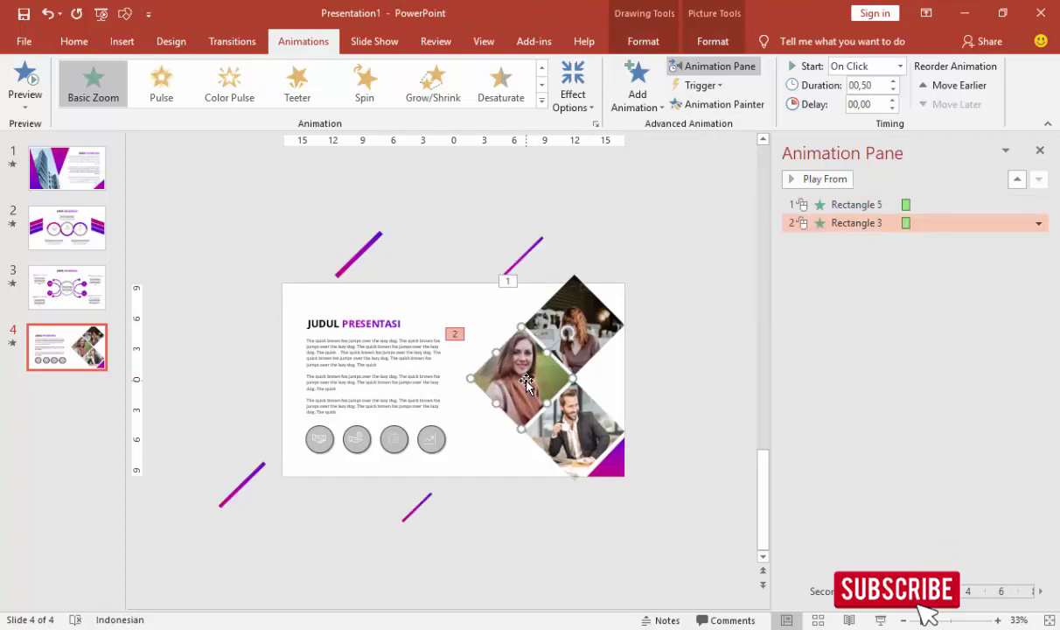
pyautogui.click(899, 66)
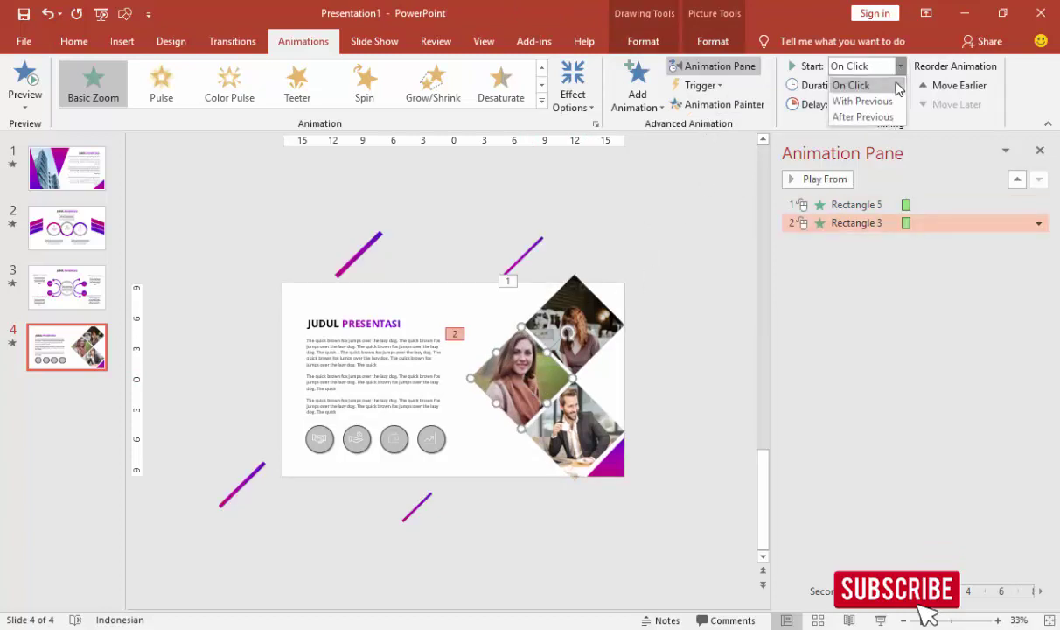
pyautogui.click(878, 102)
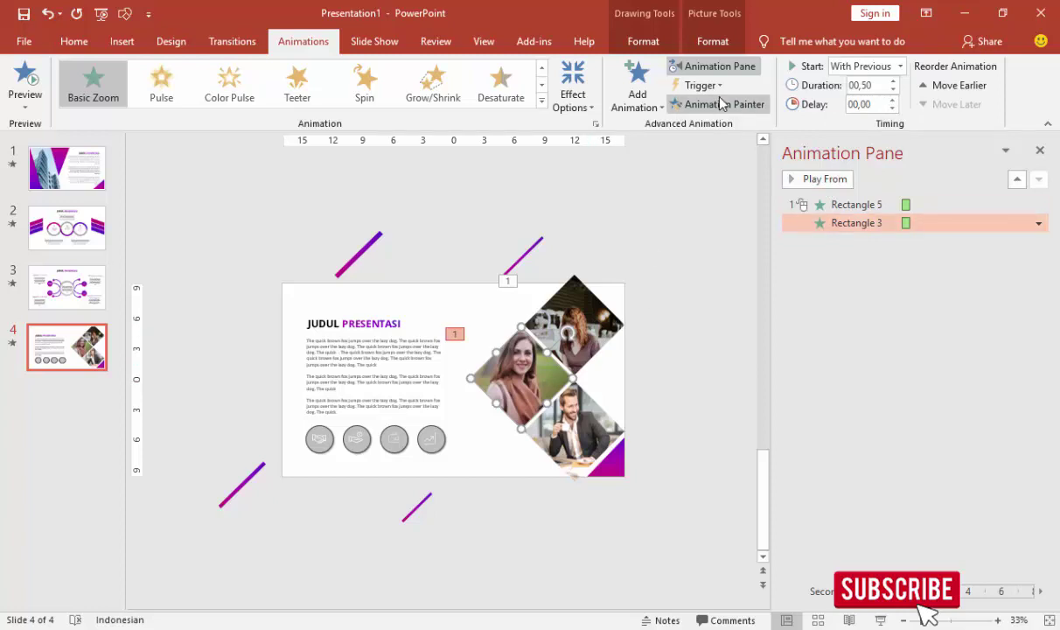
pyautogui.click(591, 390)
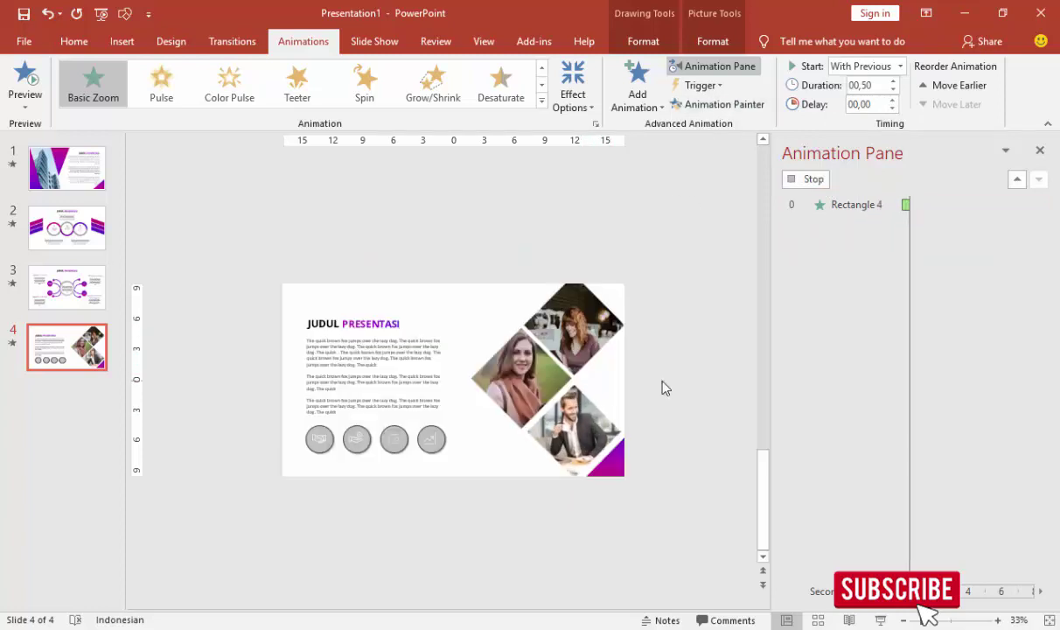
# Give the purple corner triangle a Wipe entrance With Previous, then preview the slide.
pyautogui.click(615, 462)
pyautogui.click(637, 95)
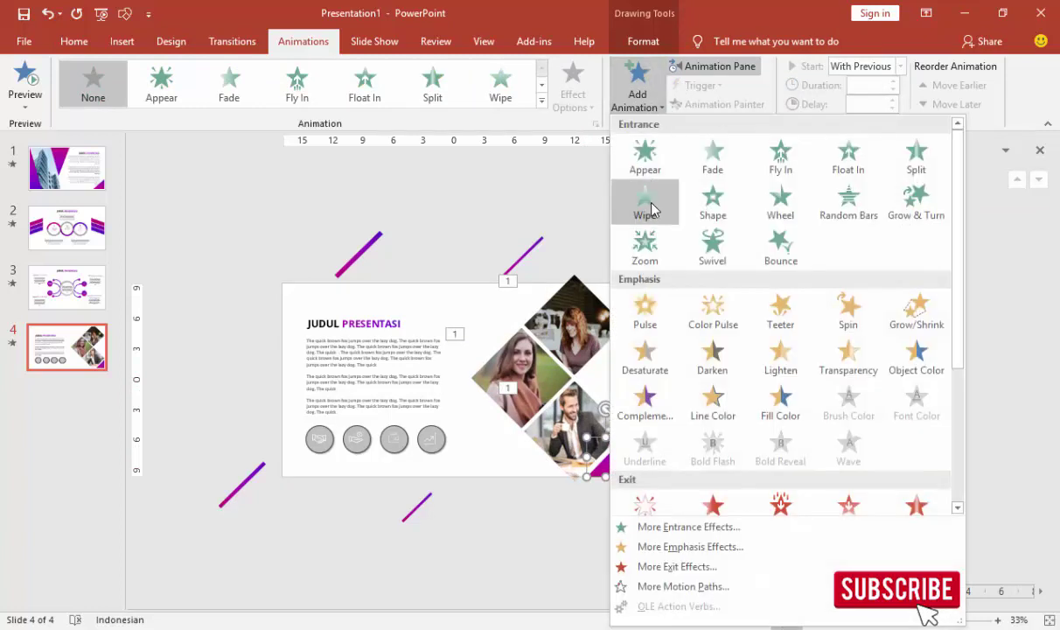
pyautogui.click(631, 201)
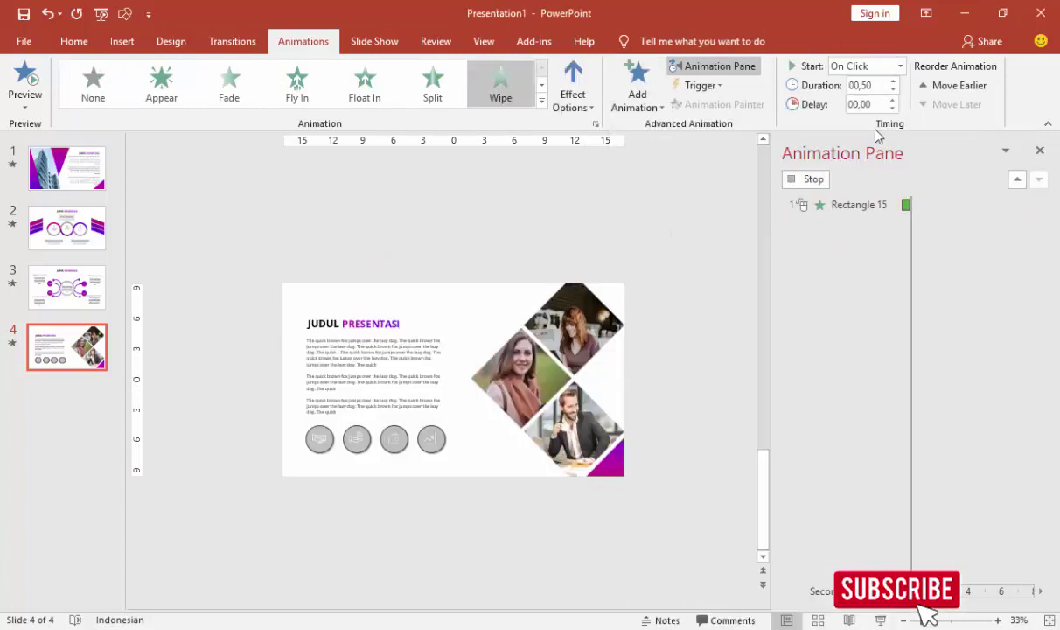
pyautogui.click(901, 72)
pyautogui.click(853, 99)
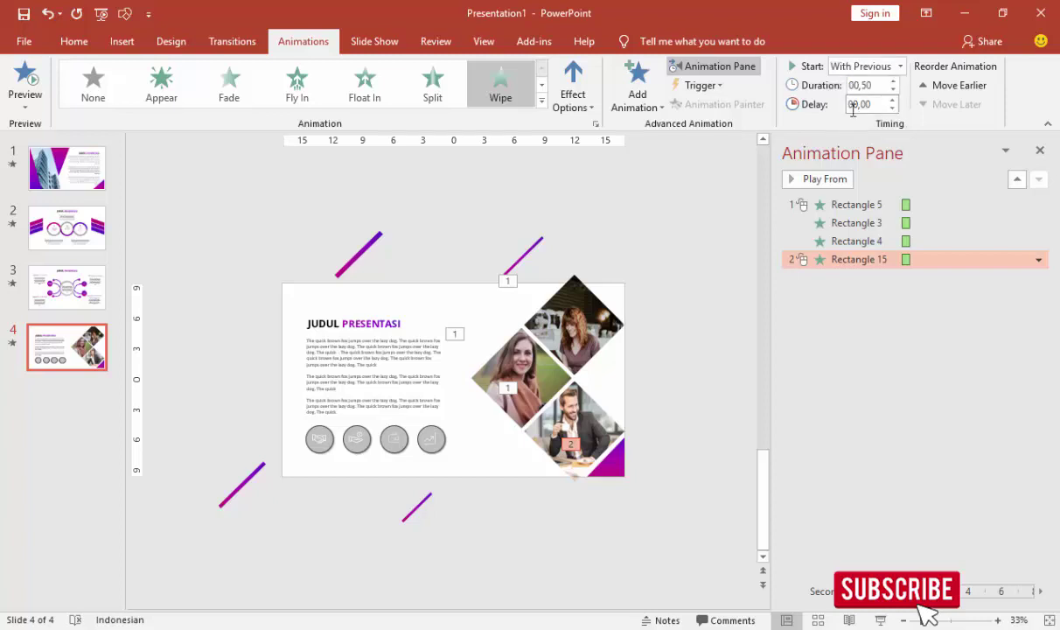
pyautogui.click(845, 204)
pyautogui.click(825, 180)
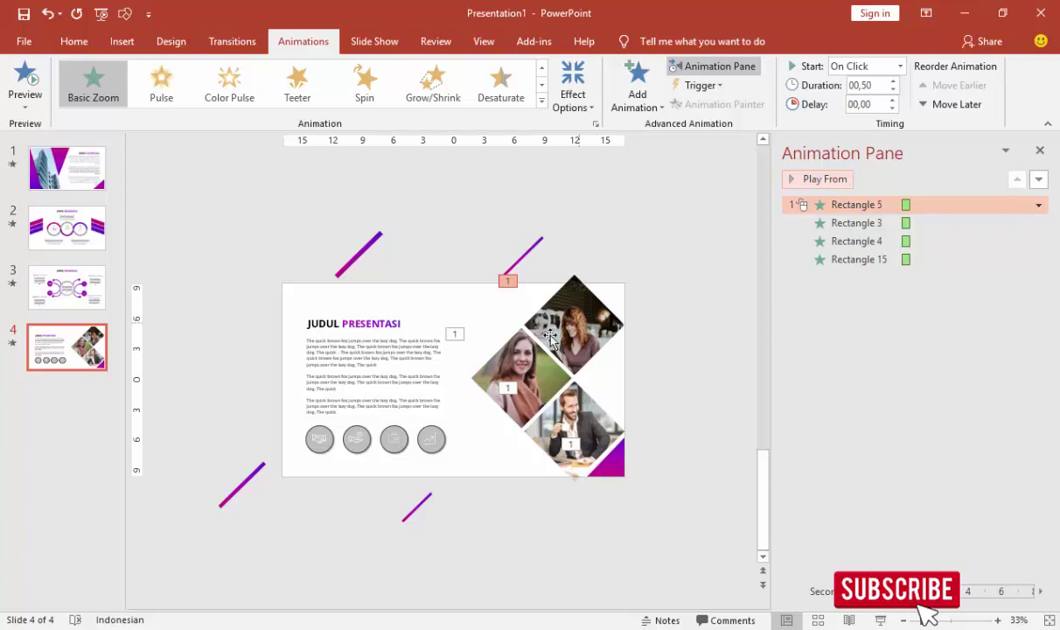
# Give the upper-right purple bar a Lines motion path ending on the slide.
pyautogui.click(537, 252)
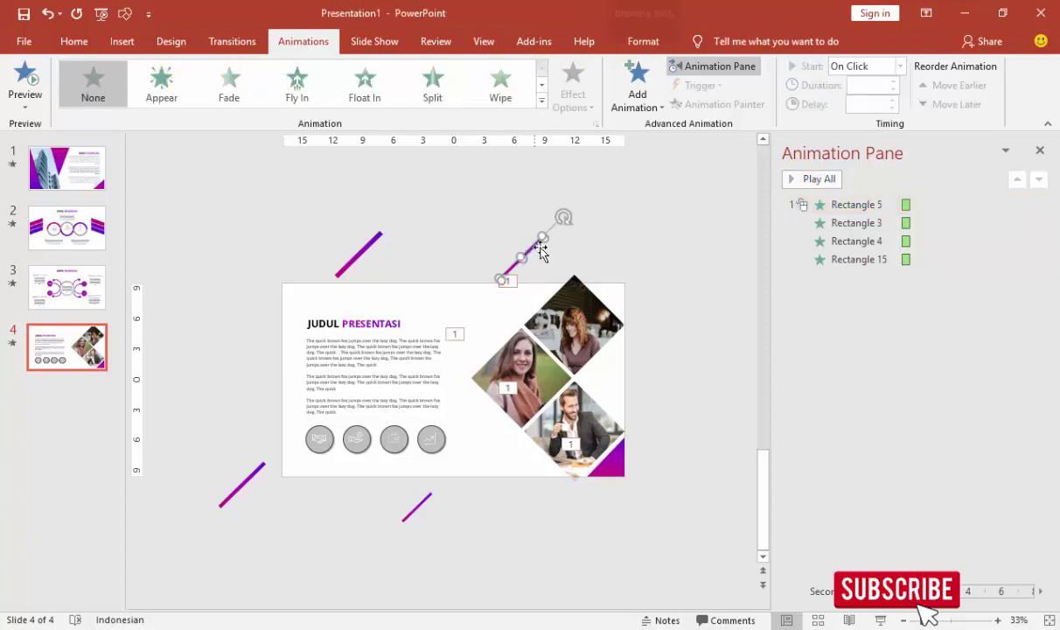
pyautogui.click(637, 95)
pyautogui.scroll(-3, 674, 350)
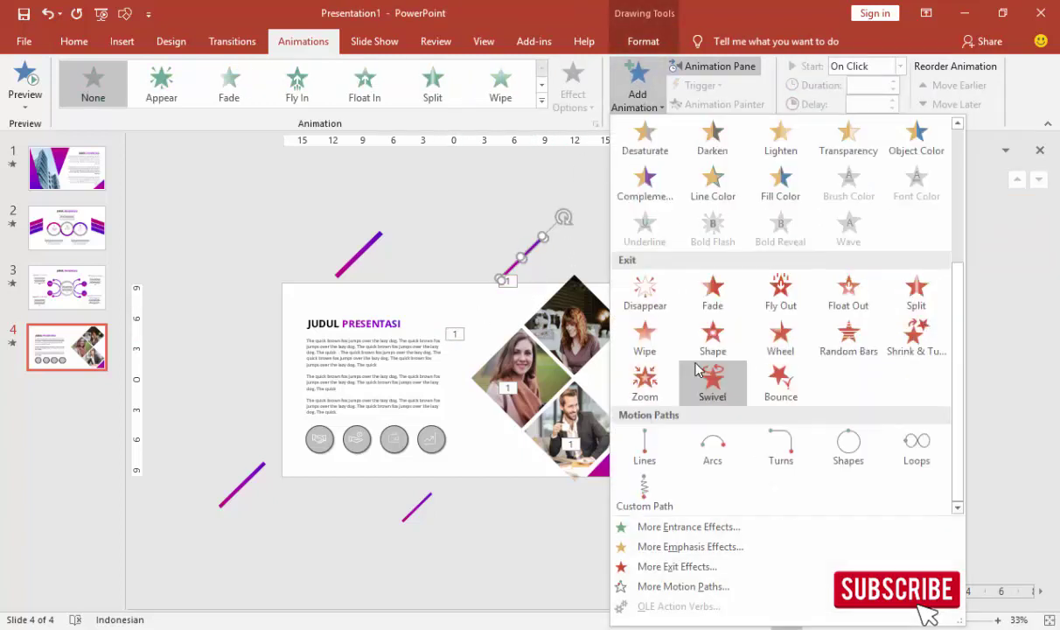
pyautogui.click(644, 431)
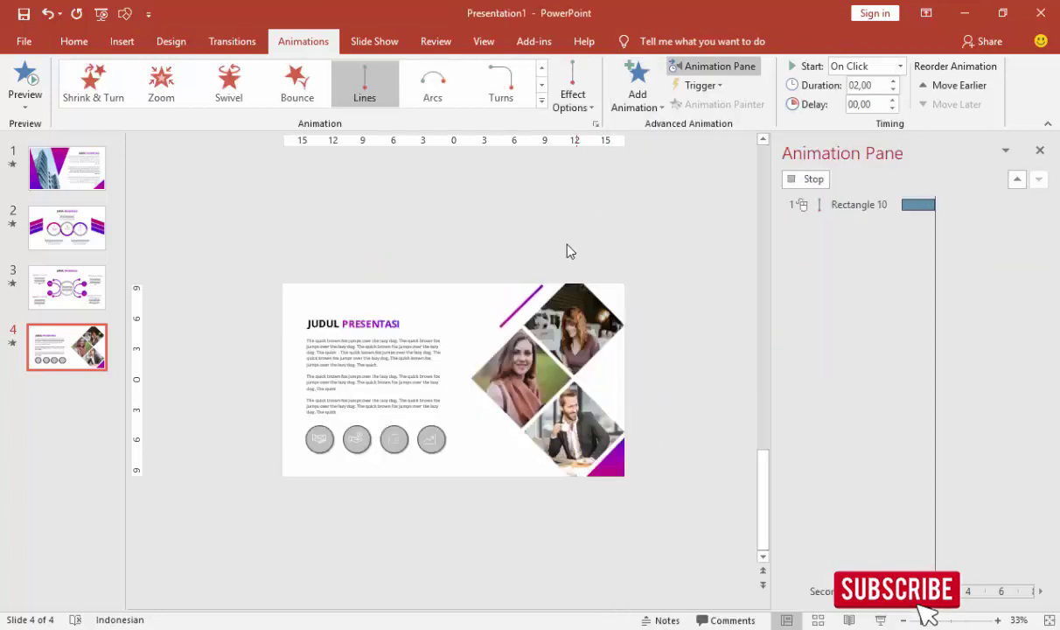
pyautogui.click(522, 304)
pyautogui.moveTo(505, 306); pyautogui.dragTo(469, 305)
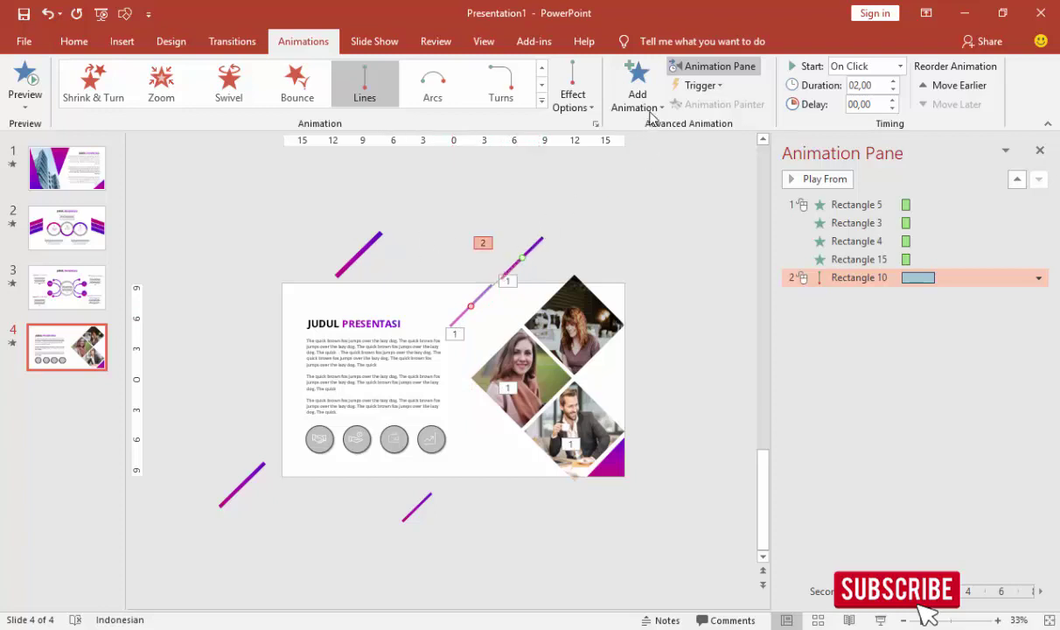
pyautogui.click(612, 233)
# Copy the line motion onto the top-left bar and extend its path onto the slide.
pyautogui.click(538, 249)
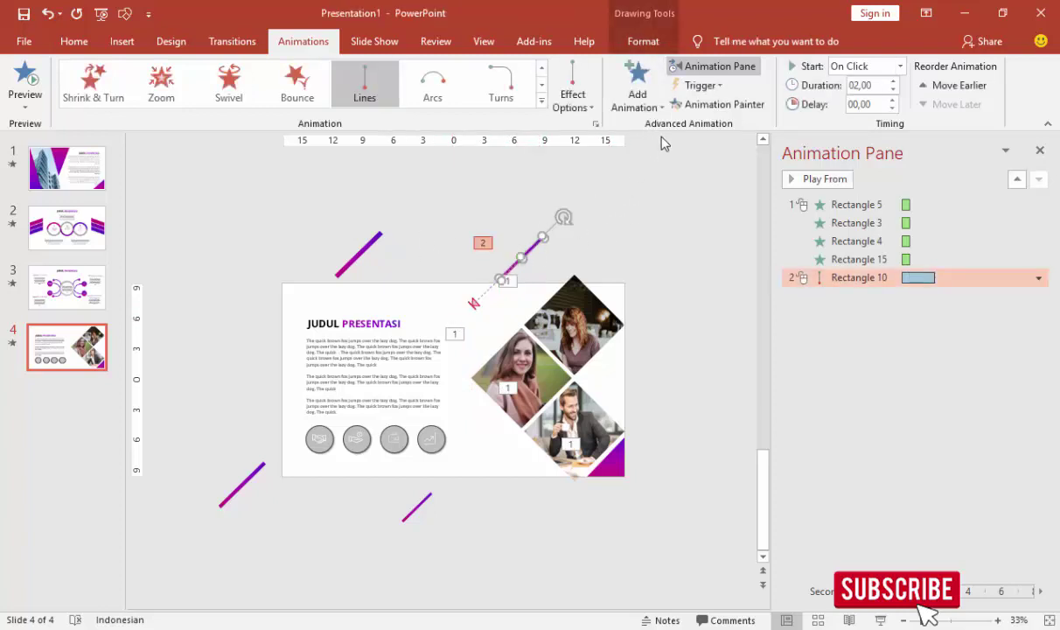
pyautogui.click(724, 104)
pyautogui.click(365, 251)
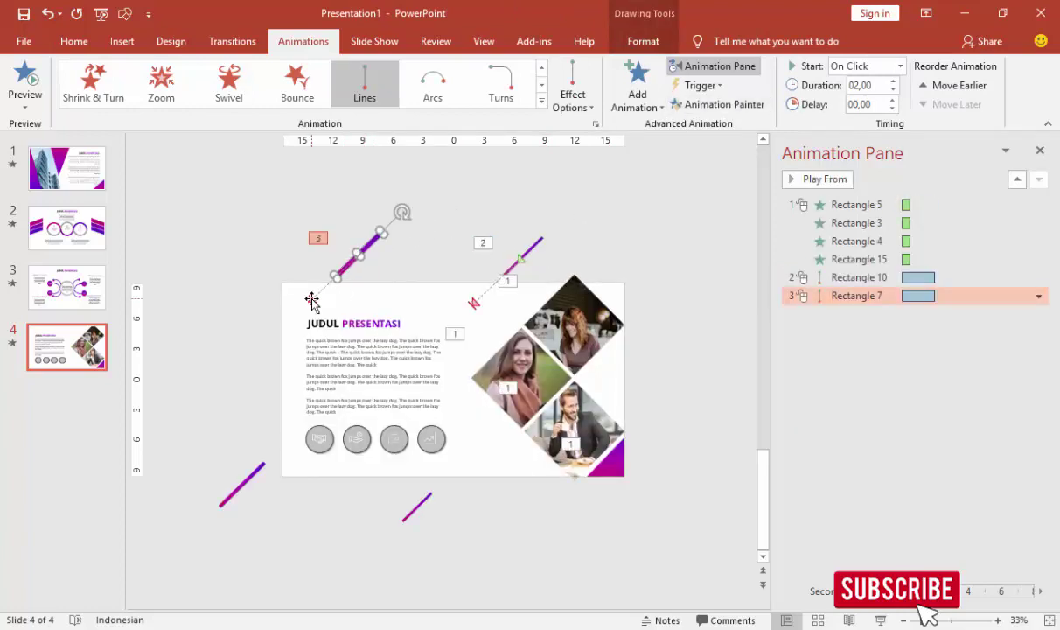
pyautogui.moveTo(311, 300); pyautogui.dragTo(315, 295)
# Set Rectangle 7's motion to 0.50 seconds, starting With Previous.
pyautogui.click(251, 482)
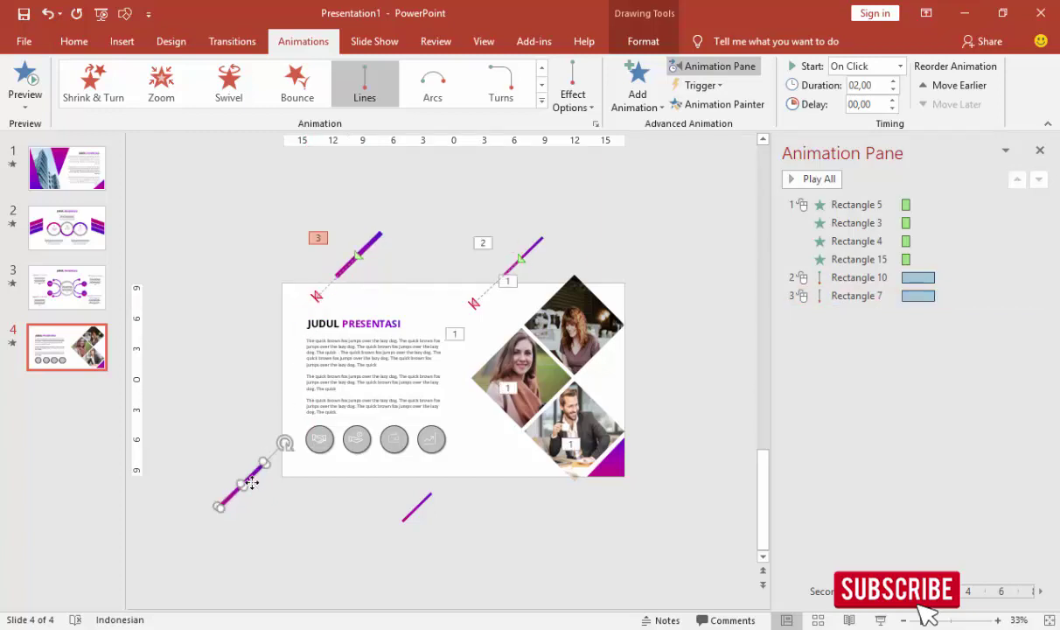
pyautogui.click(382, 234)
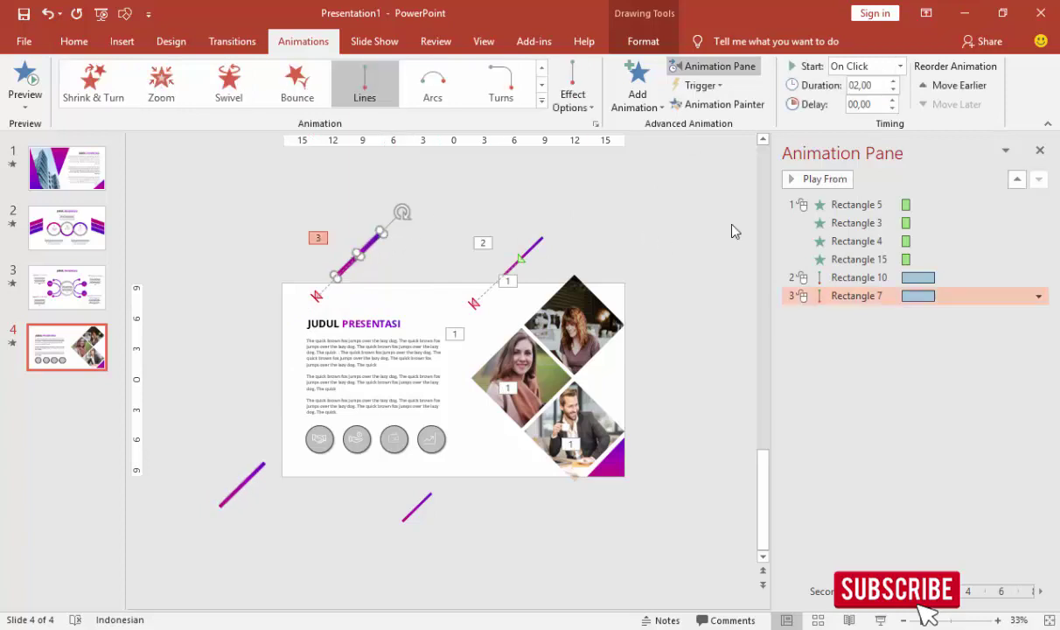
pyautogui.click(536, 248)
pyautogui.write('00,5')
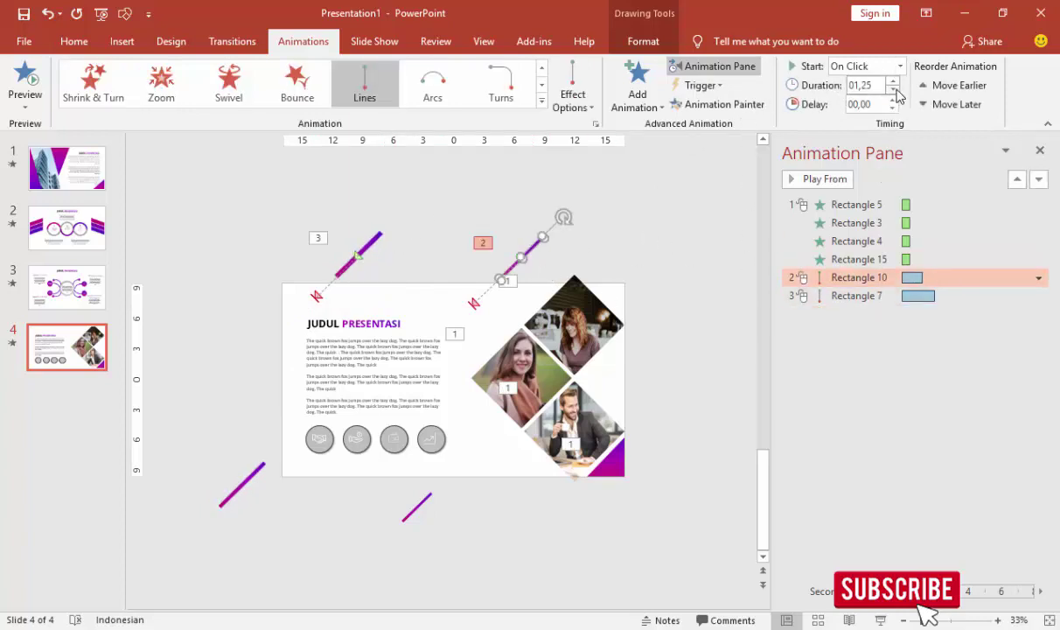
pyautogui.click(859, 296)
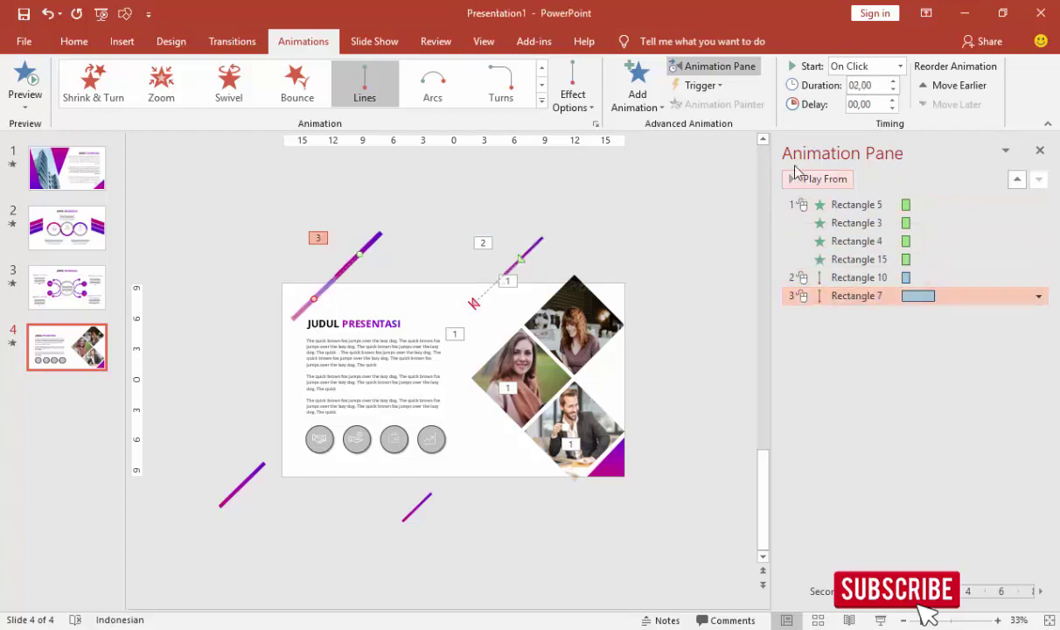
pyautogui.click(892, 91)
pyautogui.click(892, 91)
pyautogui.click(892, 91)
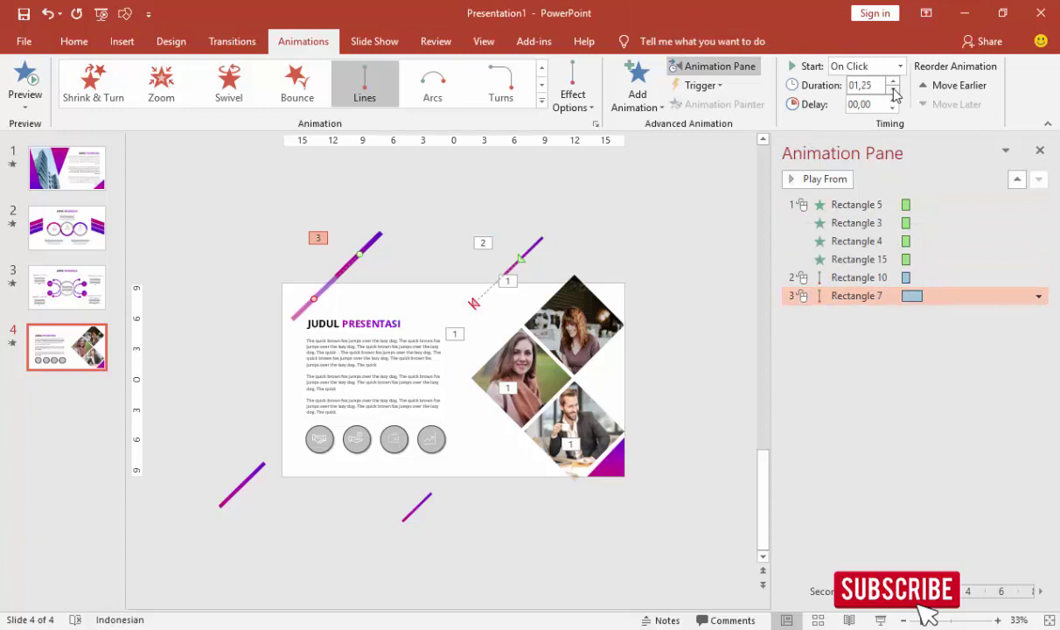
pyautogui.click(875, 65)
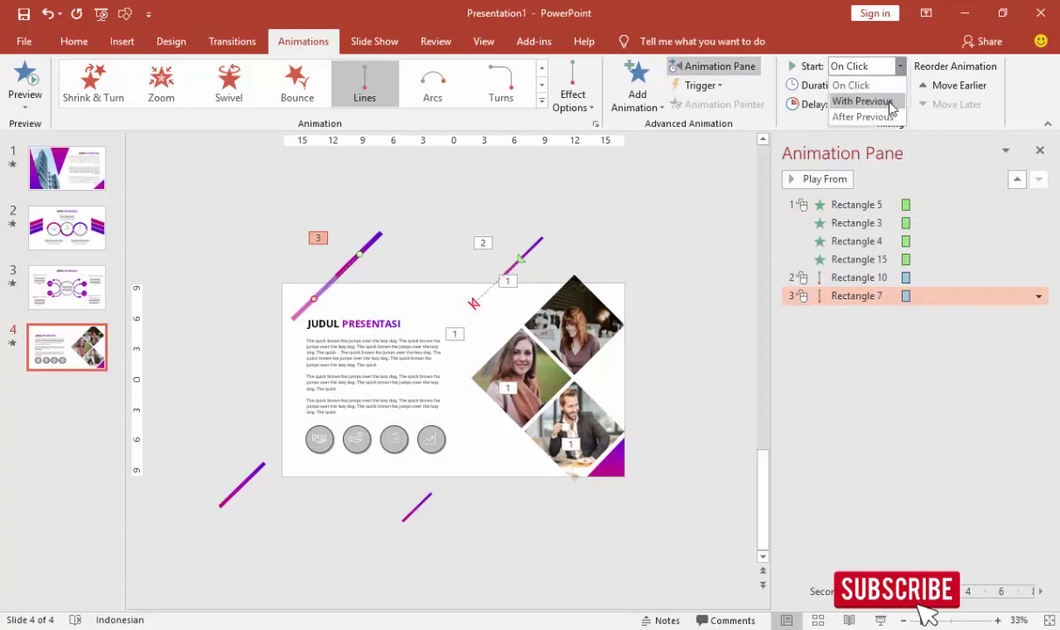
pyautogui.click(892, 99)
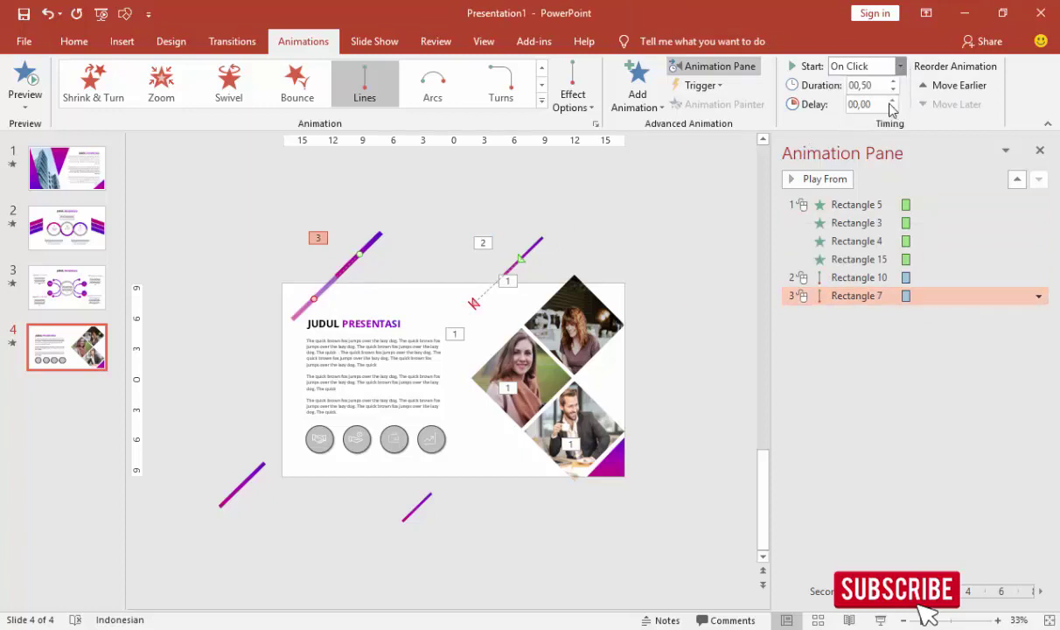
pyautogui.click(249, 477)
# Give the bottom-left bar an upward Lines path, With Previous, lasting 0.50 seconds.
pyautogui.click(636, 90)
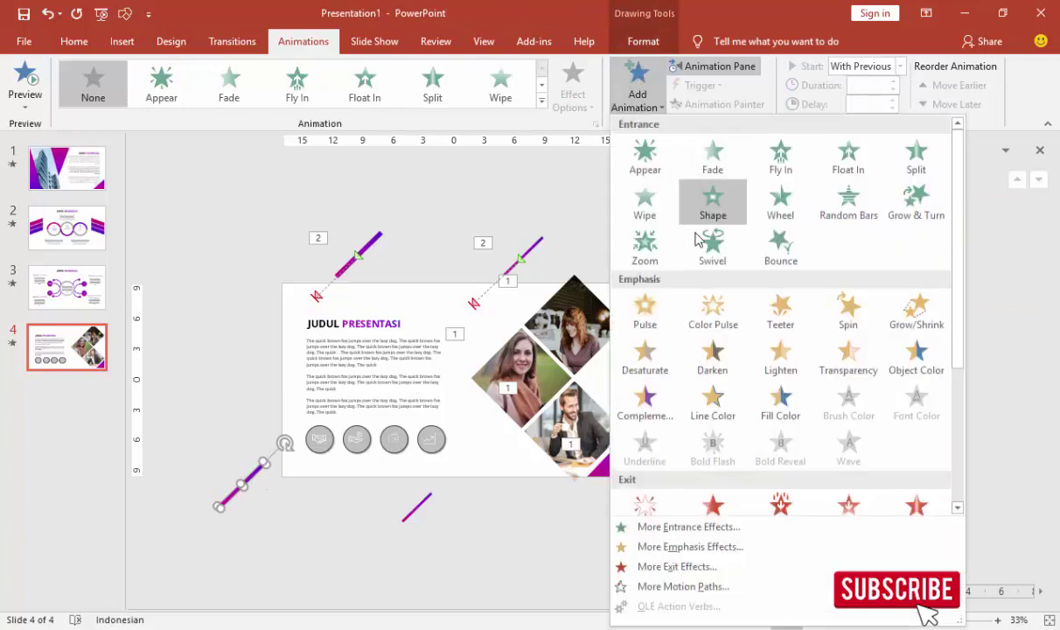
pyautogui.scroll(-4, 698, 238)
pyautogui.click(643, 446)
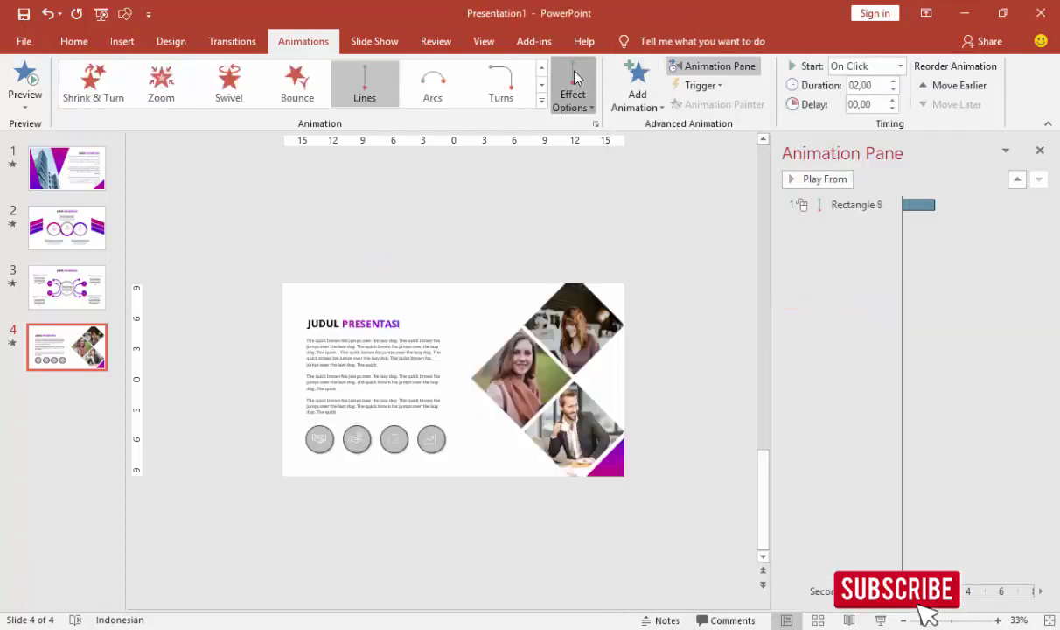
pyautogui.click(573, 87)
pyautogui.click(597, 266)
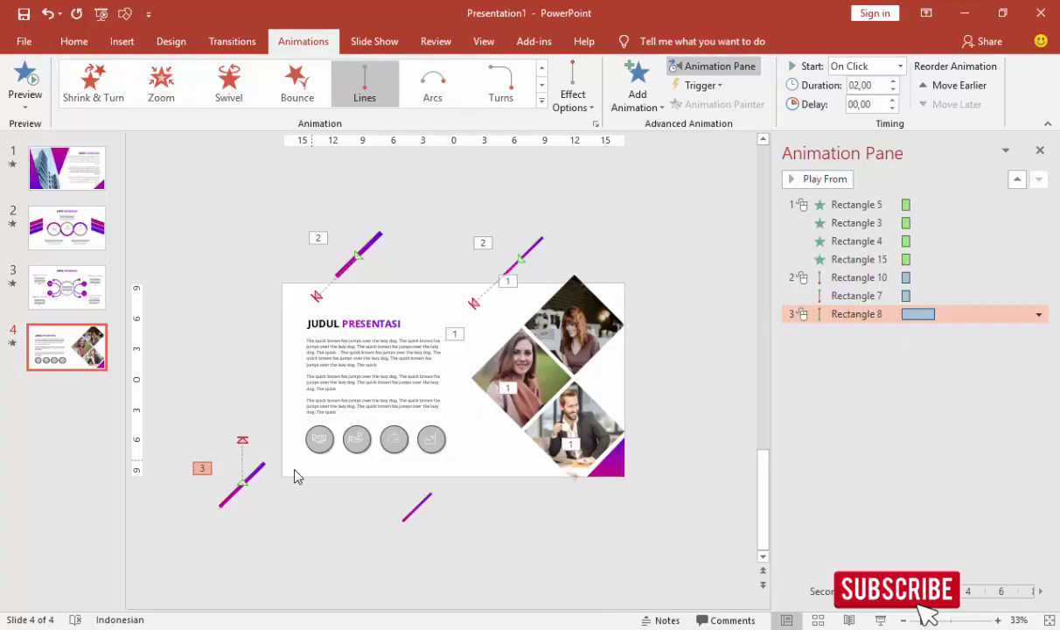
pyautogui.moveTo(241, 440); pyautogui.dragTo(280, 444)
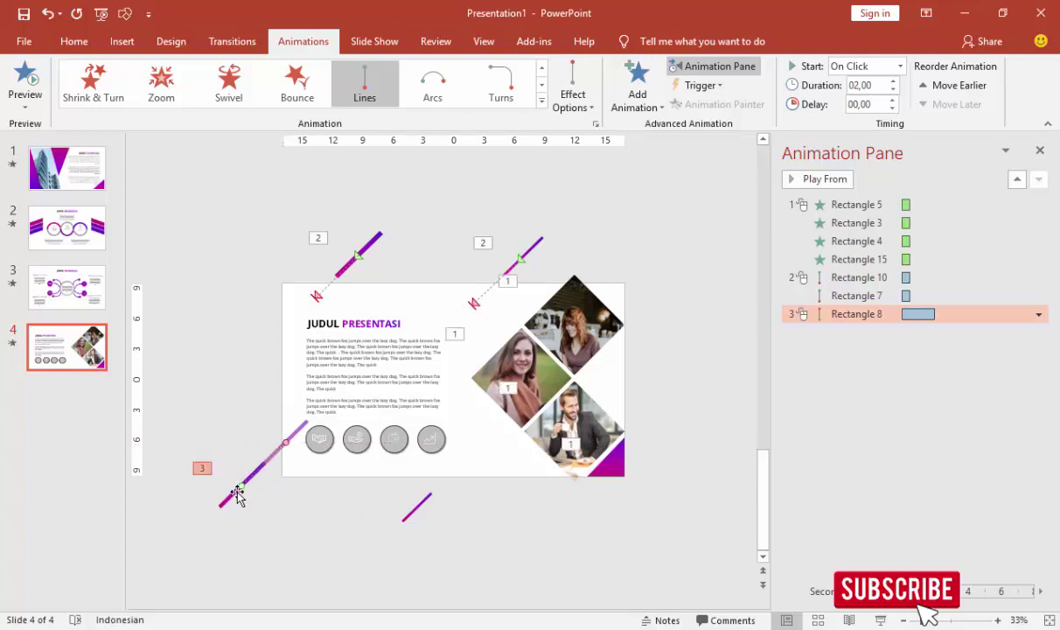
pyautogui.click(898, 66)
pyautogui.click(883, 100)
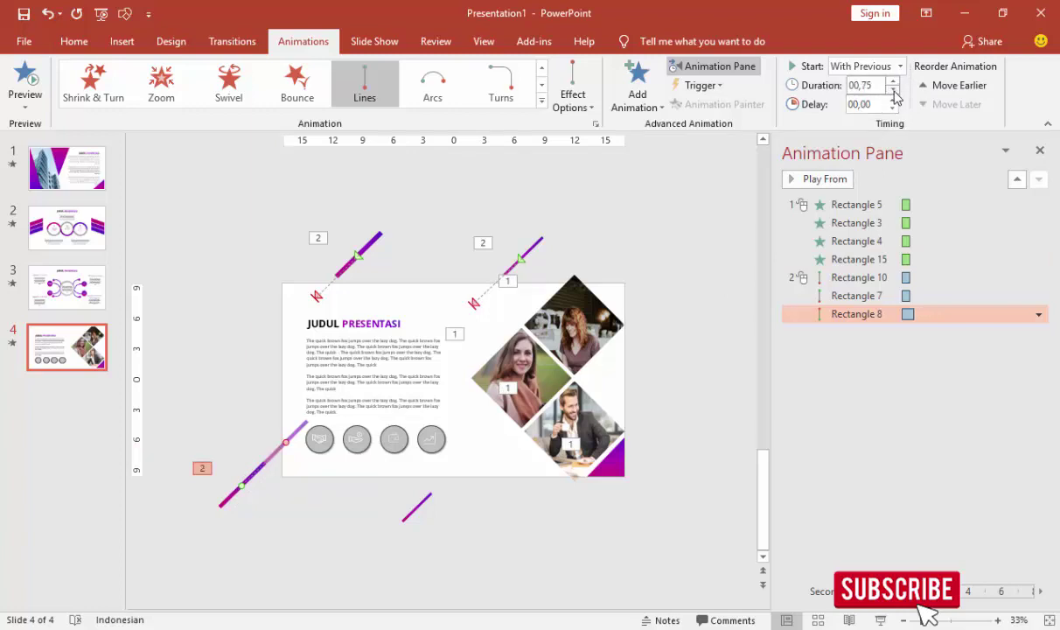
pyautogui.click(893, 90)
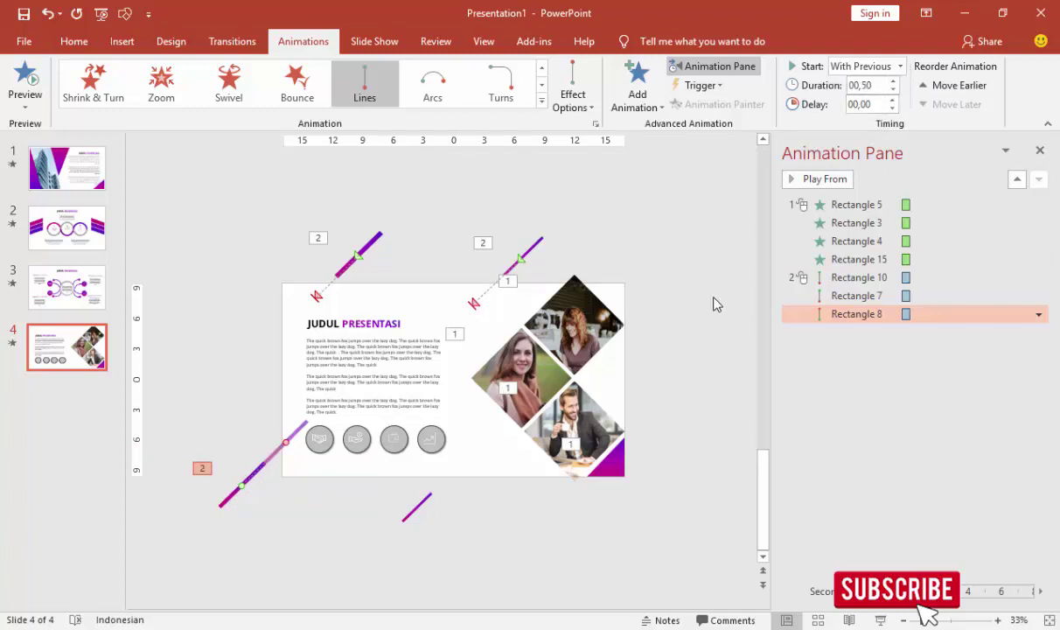
pyautogui.click(310, 512)
# Copy that motion onto the bottom bar, extend its path, and preview from Rectangle 10.
pyautogui.click(224, 499)
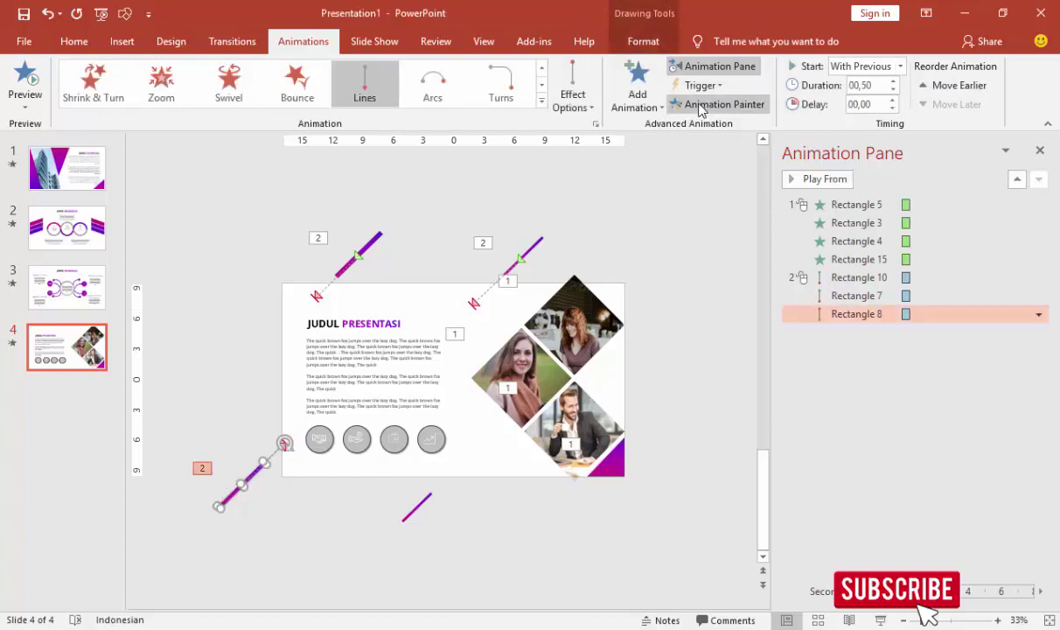
pyautogui.click(699, 105)
pyautogui.click(413, 511)
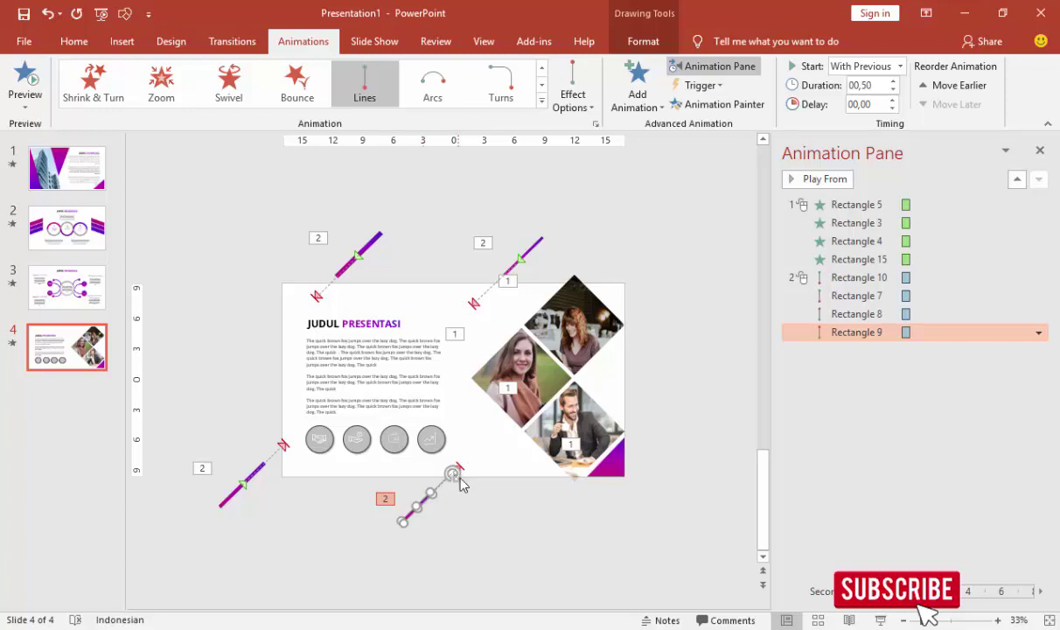
pyautogui.click(476, 499)
pyautogui.moveTo(461, 471); pyautogui.dragTo(470, 453)
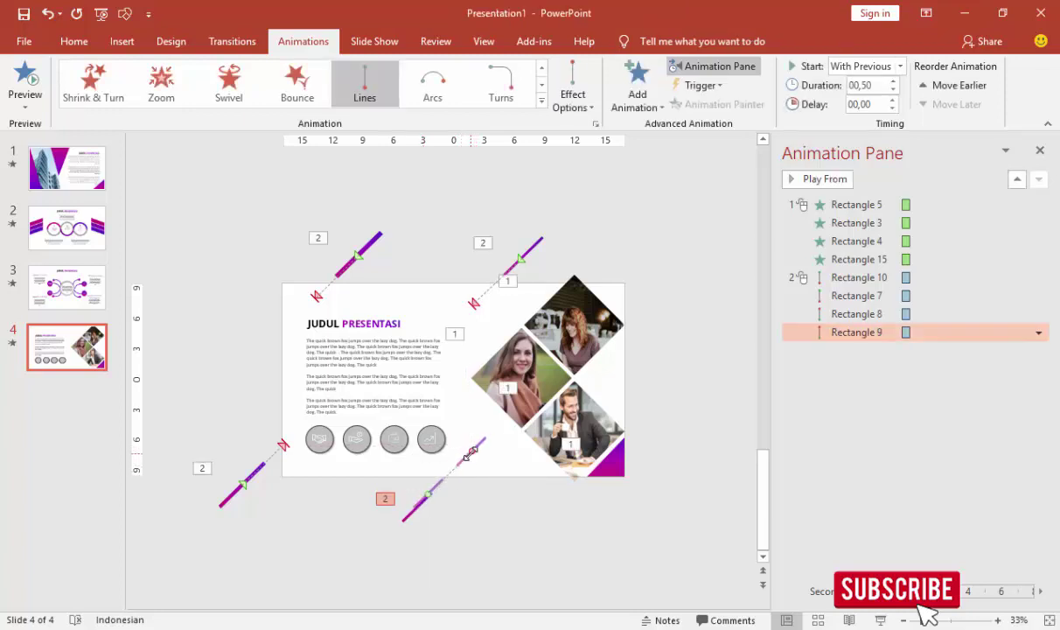
pyautogui.click(463, 500)
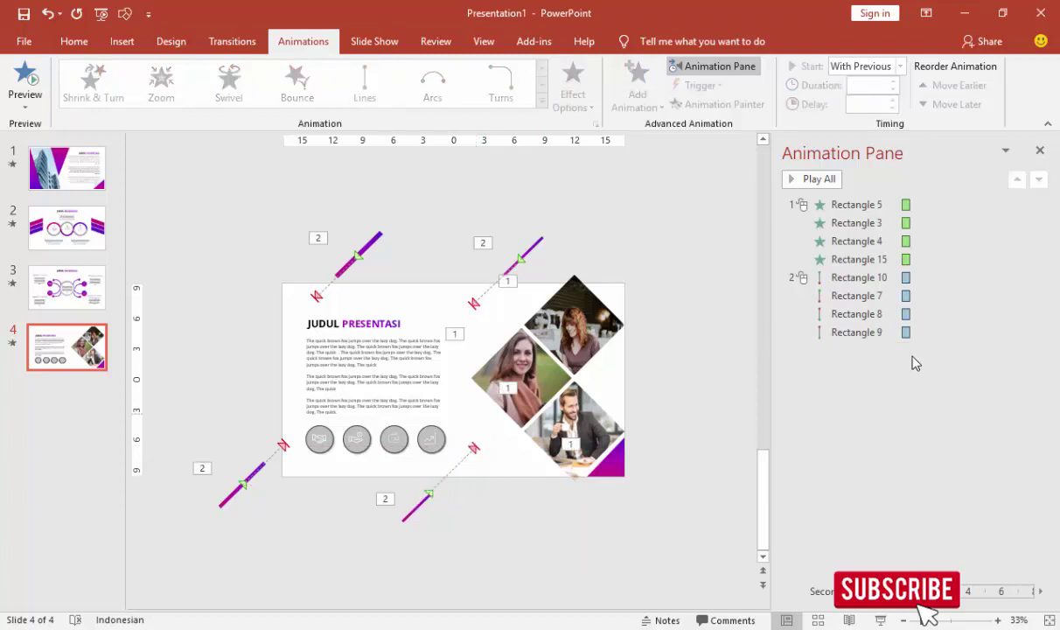
pyautogui.click(862, 277)
pyautogui.click(813, 179)
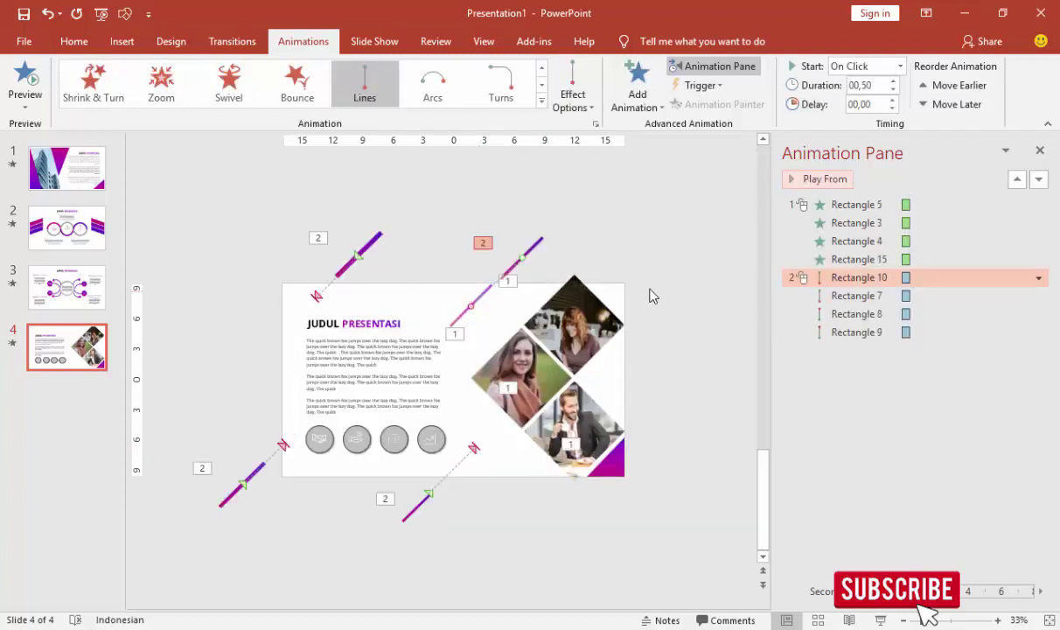
pyautogui.scroll(2, 494, 343)
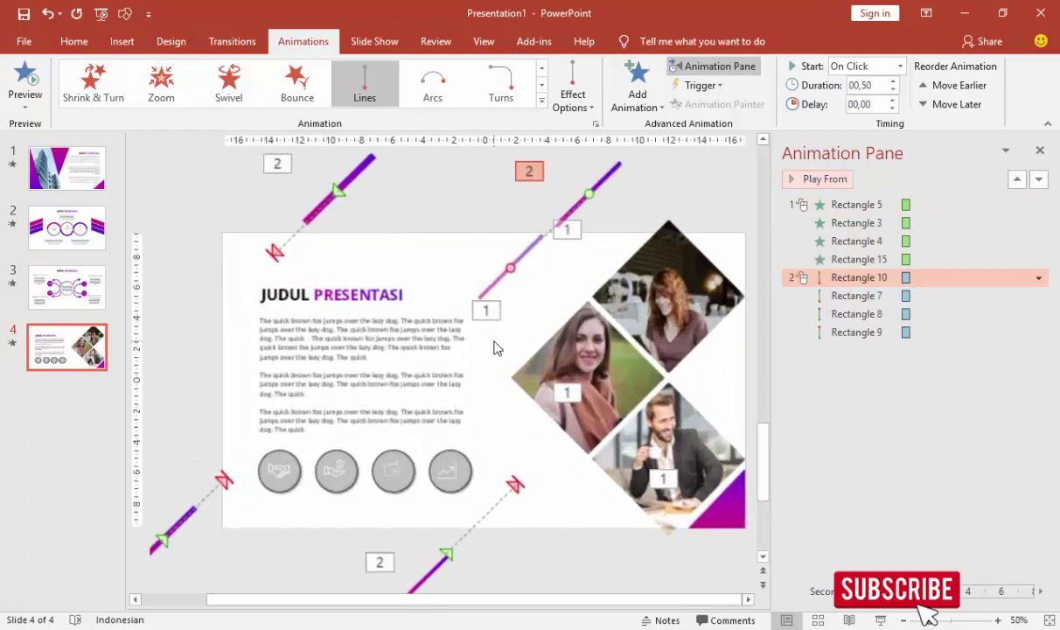
# Give the JUDUL PRESENTASI title a Fly In entrance from the left lasting 0.25 seconds.
pyautogui.click(443, 223)
pyautogui.click(338, 284)
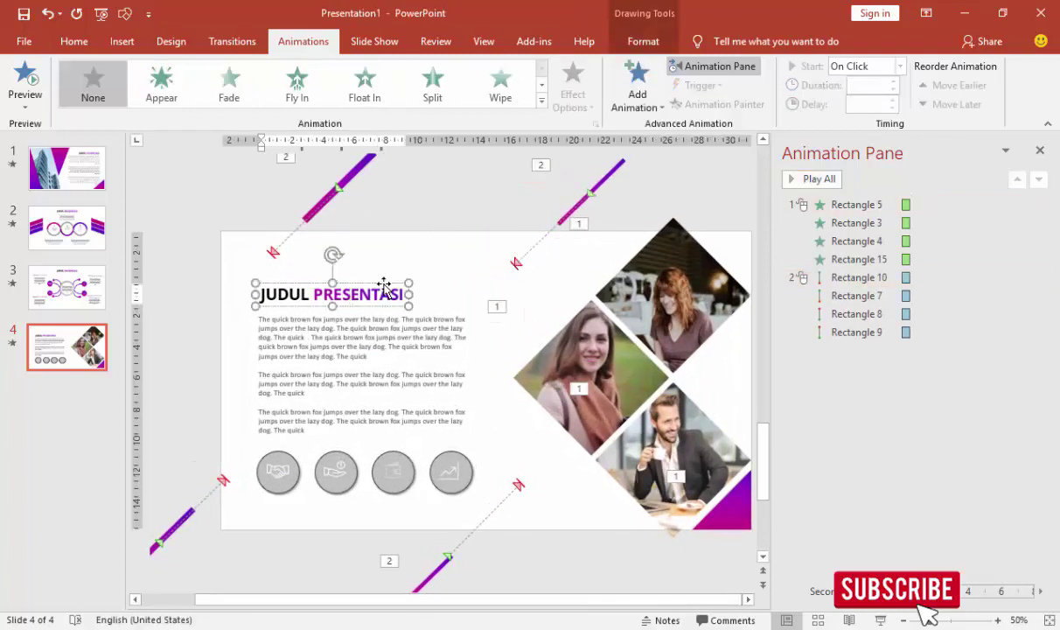
pyautogui.click(637, 87)
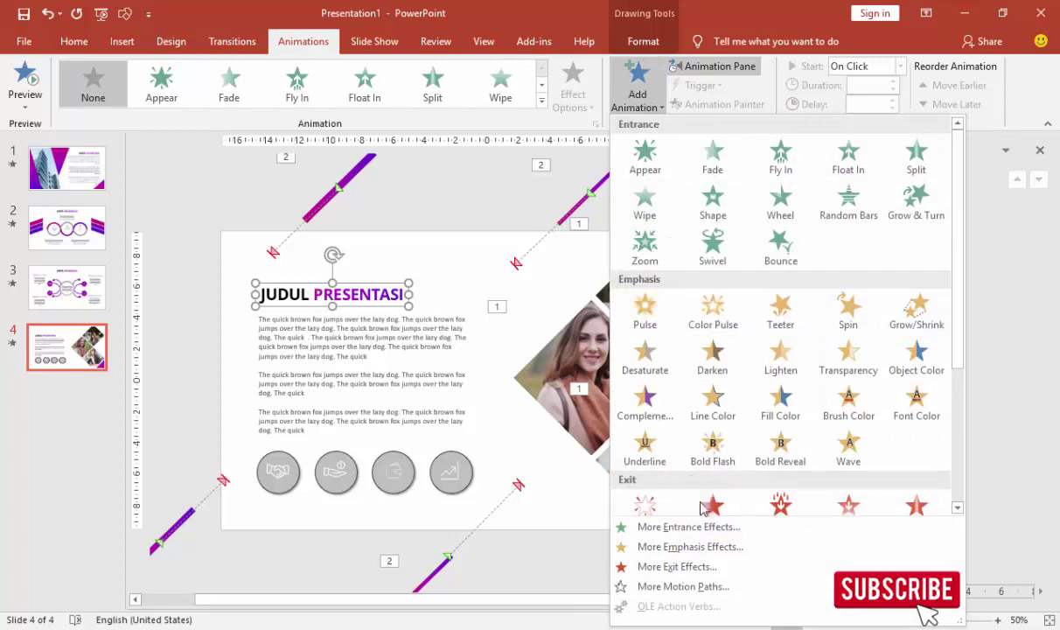
pyautogui.click(778, 153)
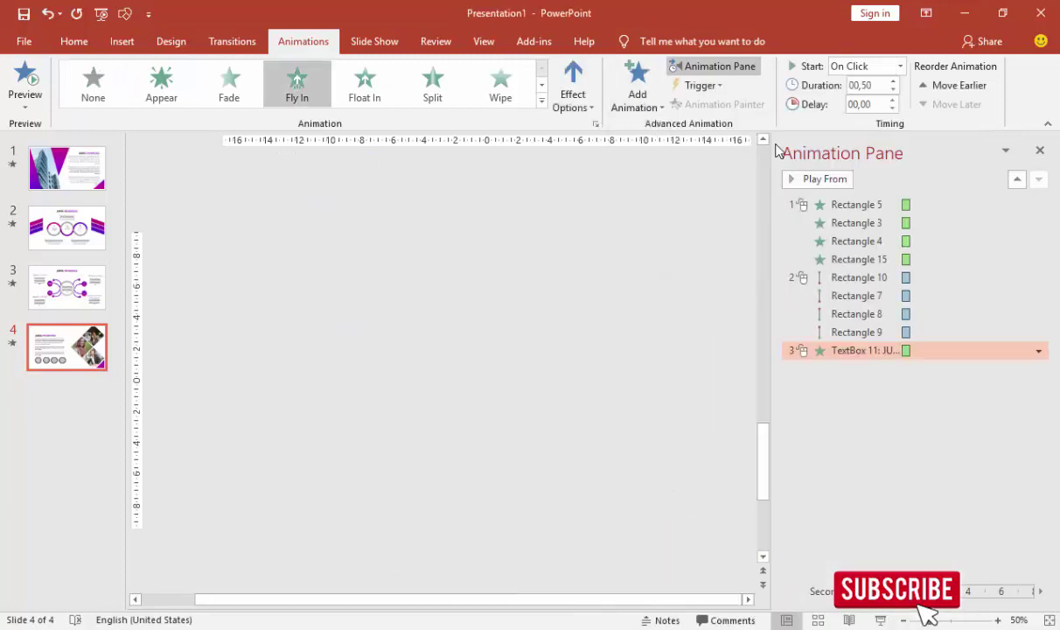
pyautogui.click(573, 92)
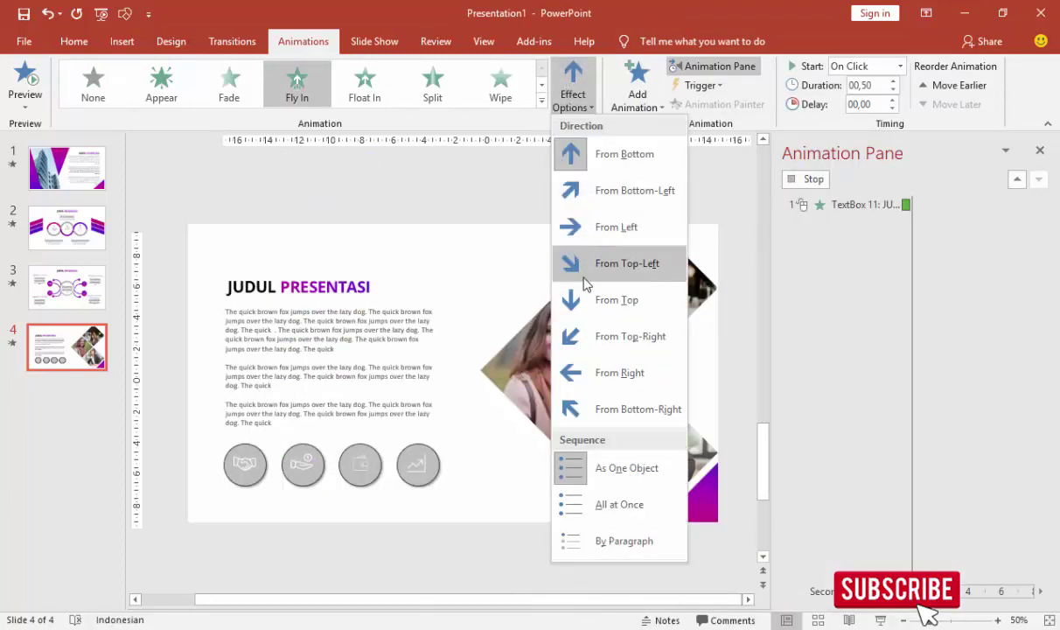
pyautogui.click(580, 227)
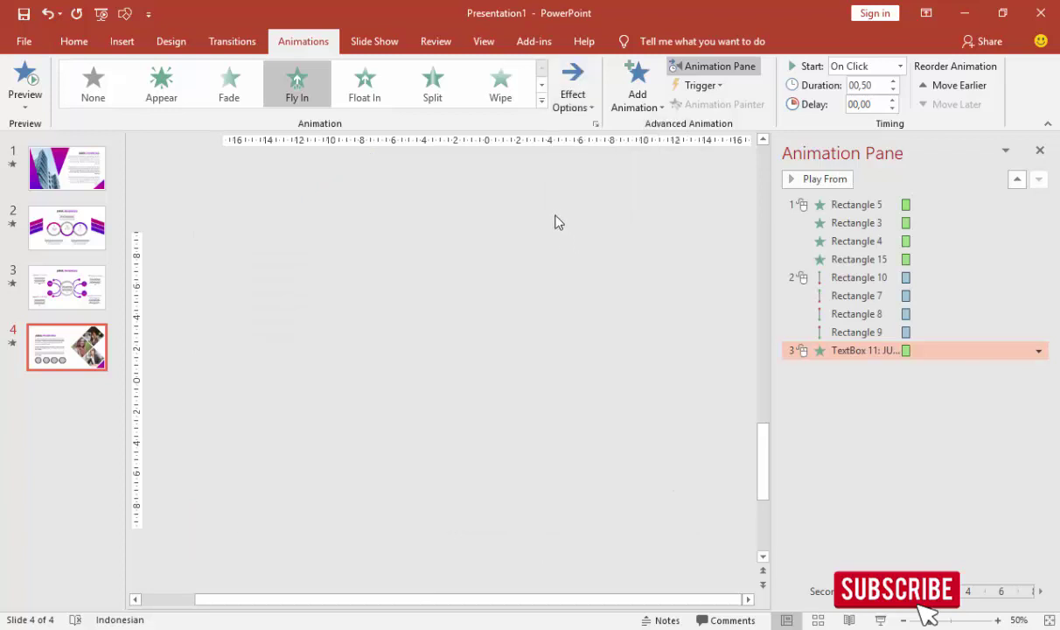
pyautogui.click(893, 92)
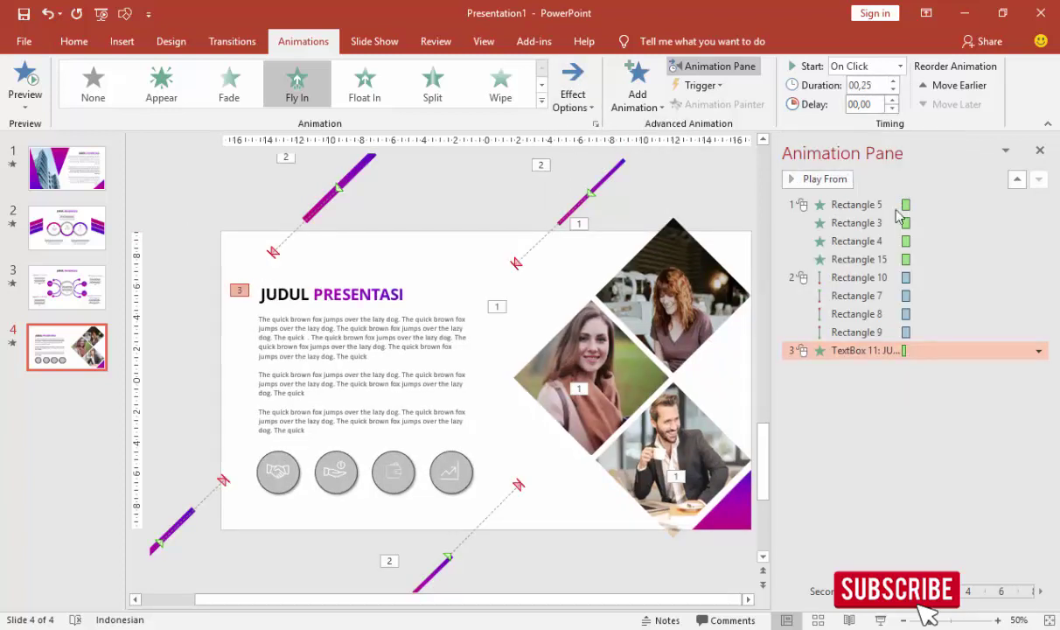
# Set the title's Fly In effect options to animate text by letter.
pyautogui.rightClick(924, 351)
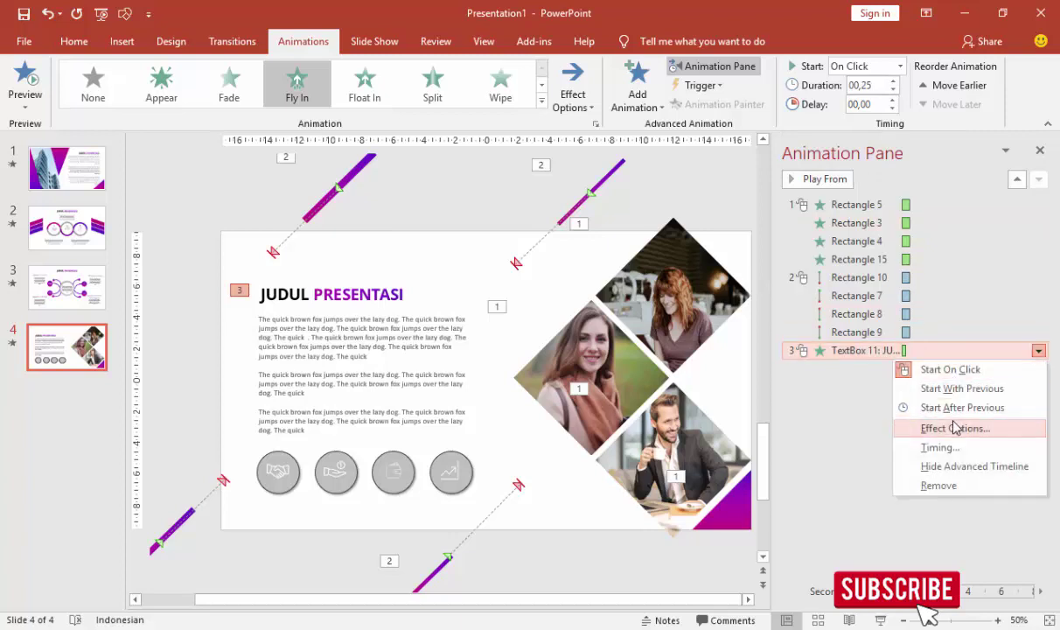
pyautogui.click(955, 427)
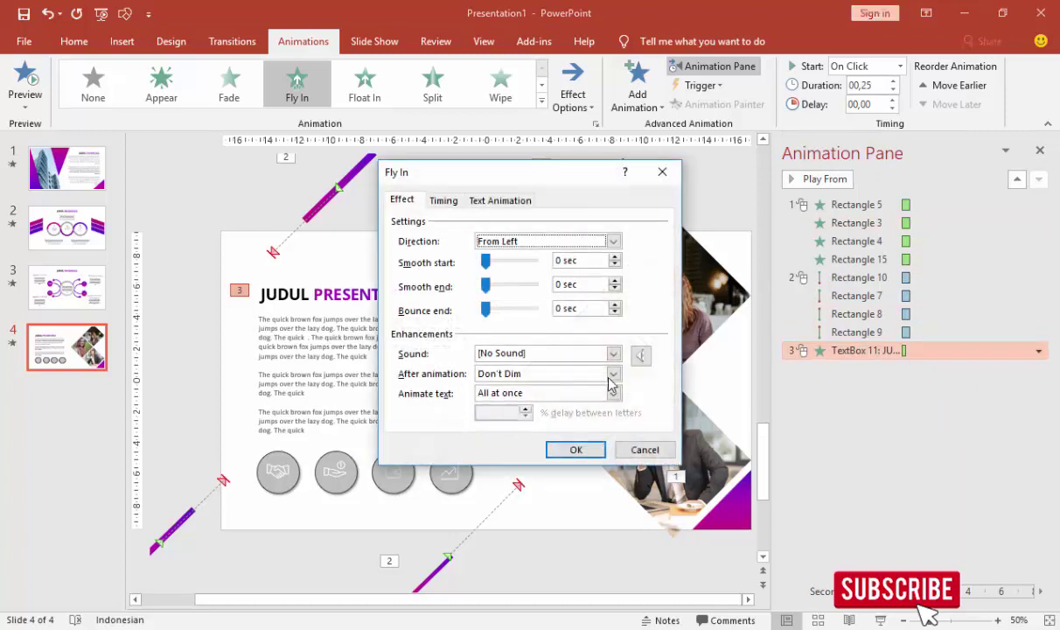
pyautogui.click(516, 392)
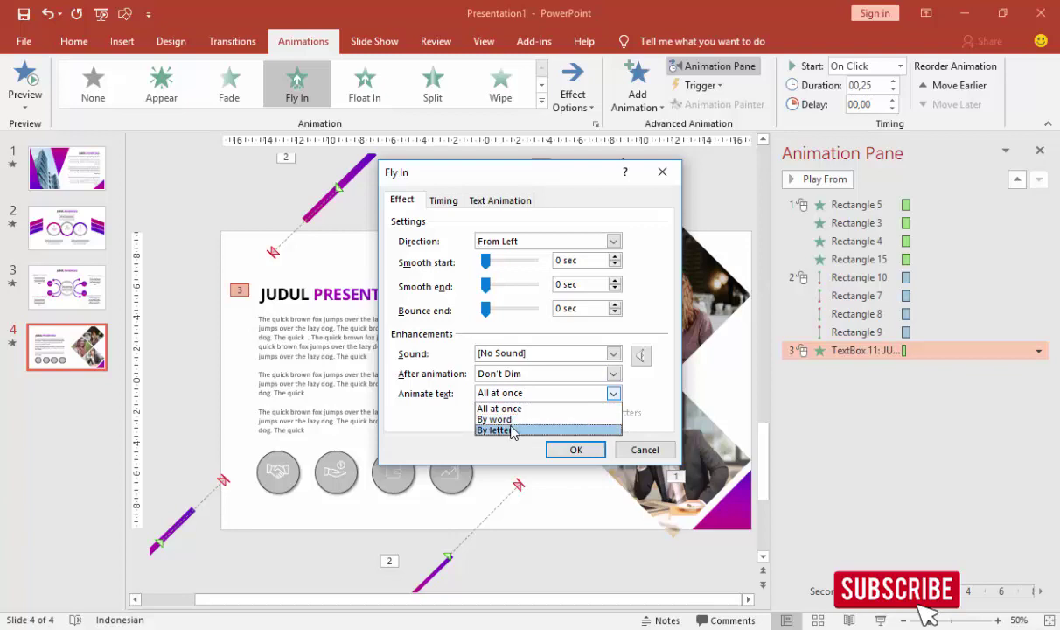
pyautogui.click(511, 429)
pyautogui.write('50')
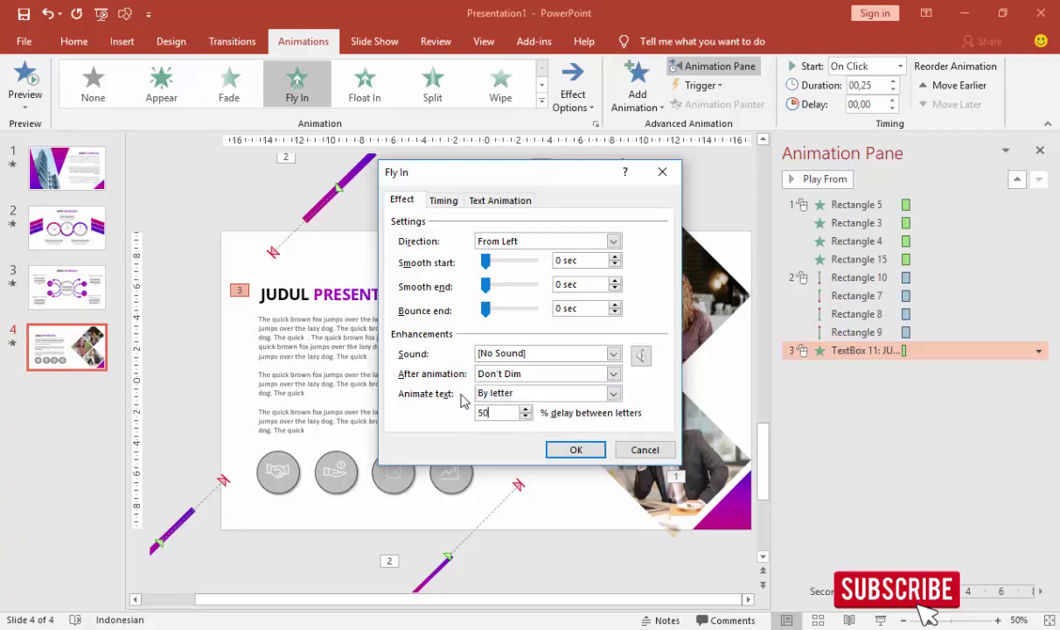
pyautogui.click(559, 454)
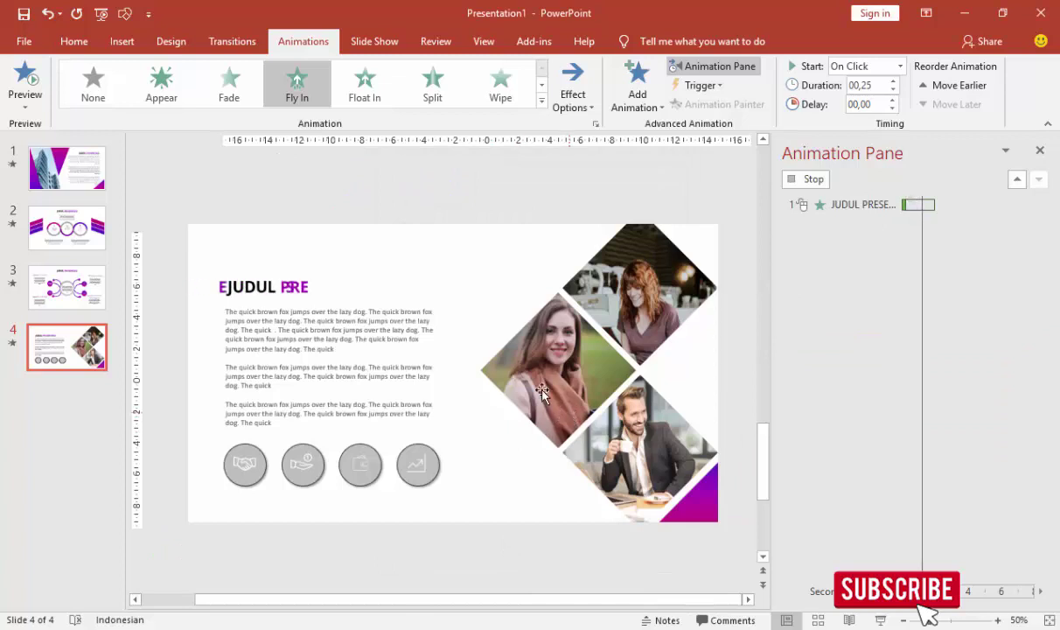
# Give the body text box a Float Up entrance starting After Previous, lasting 0.50 seconds.
pyautogui.click(424, 311)
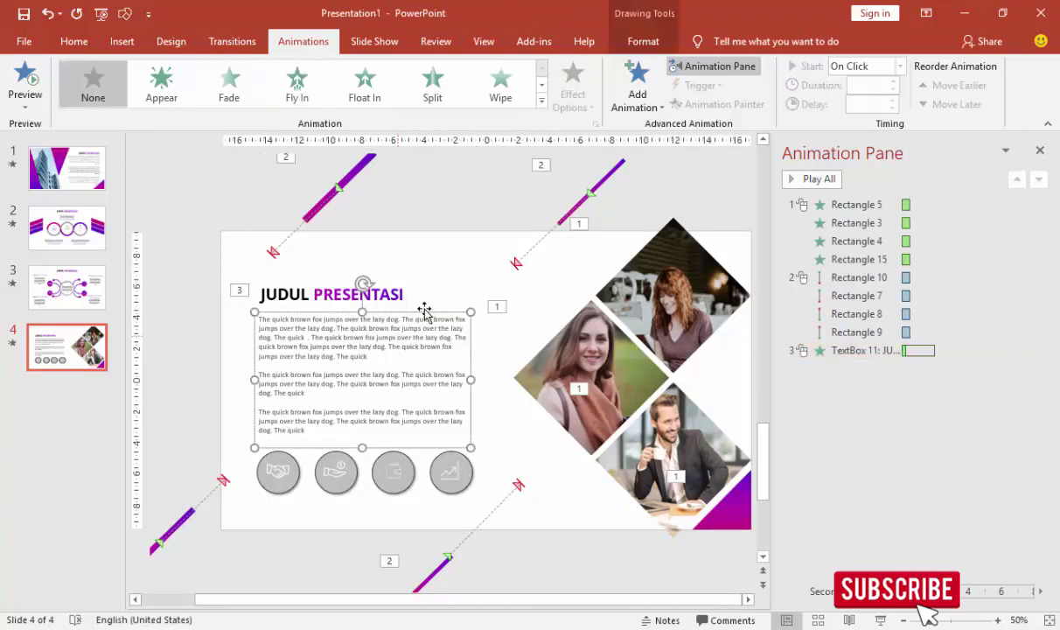
pyautogui.click(621, 75)
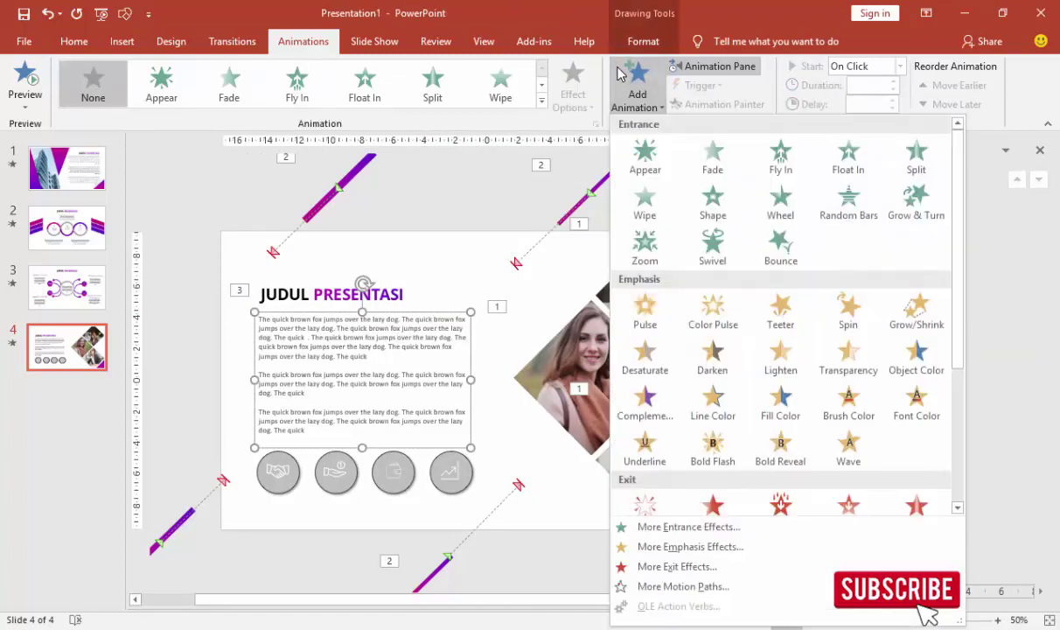
pyautogui.click(670, 526)
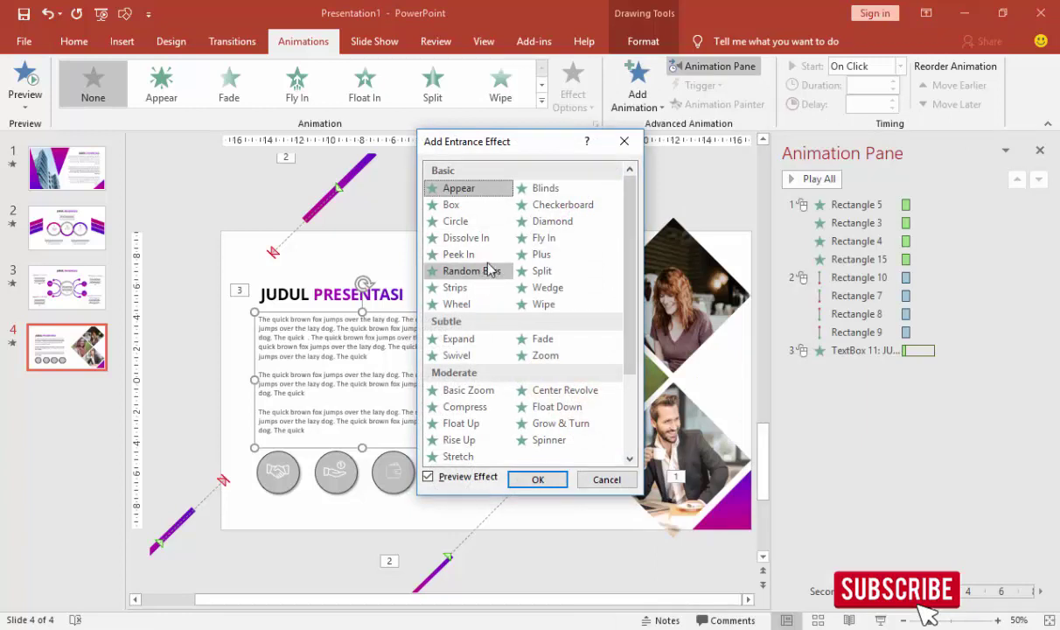
pyautogui.click(470, 343)
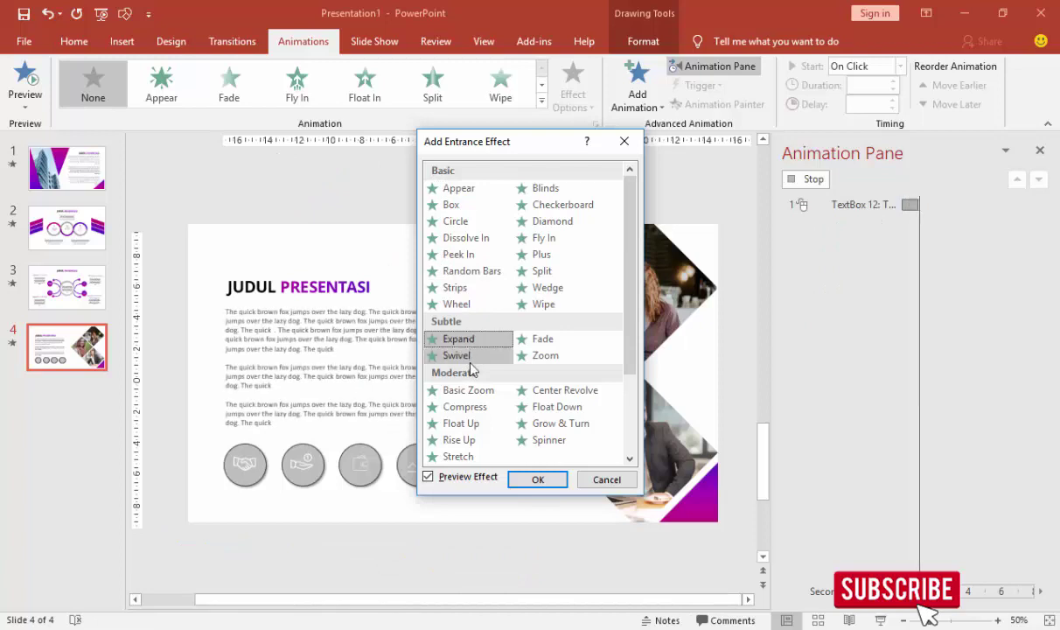
pyautogui.click(478, 428)
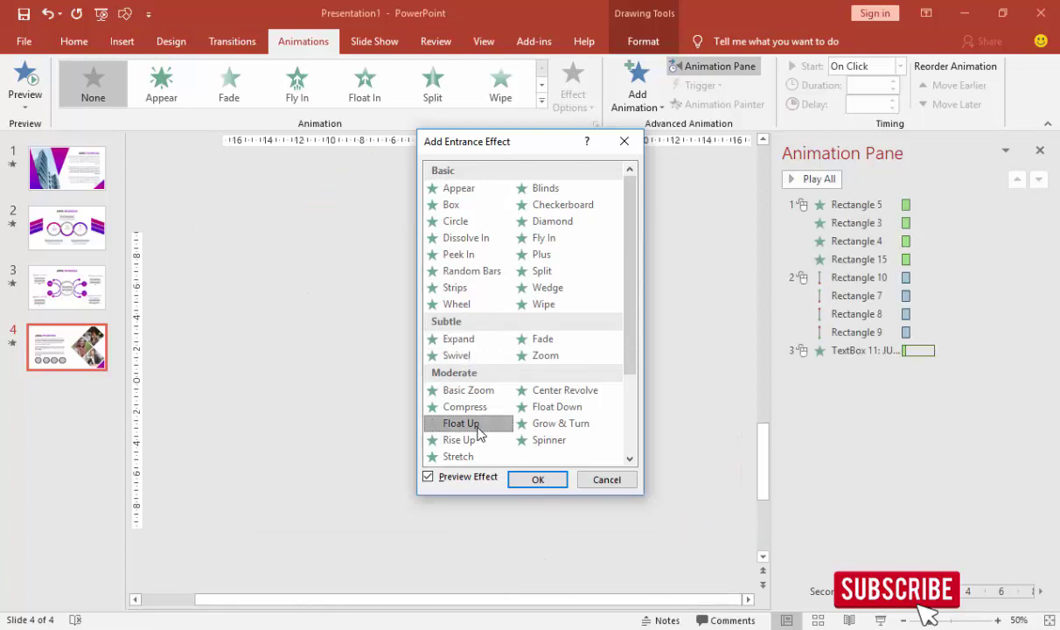
pyautogui.click(538, 480)
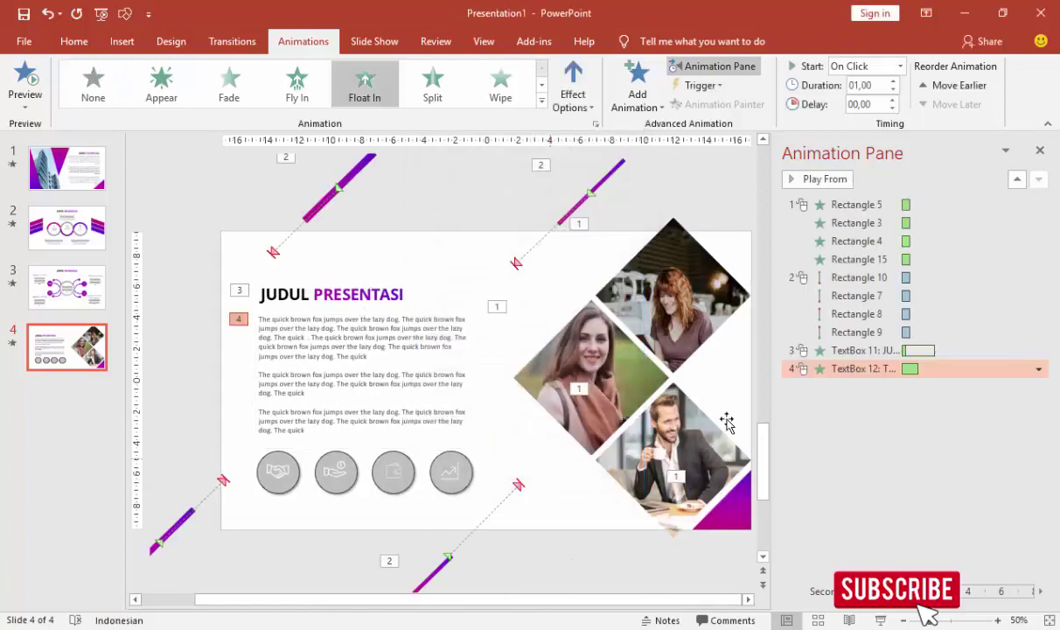
pyautogui.click(862, 66)
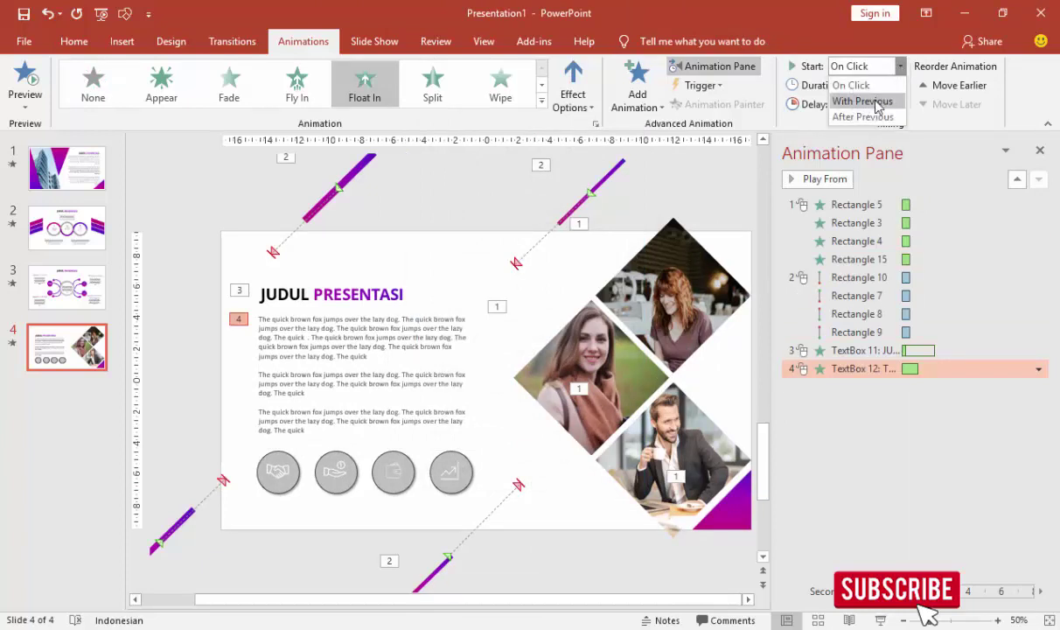
pyautogui.click(864, 116)
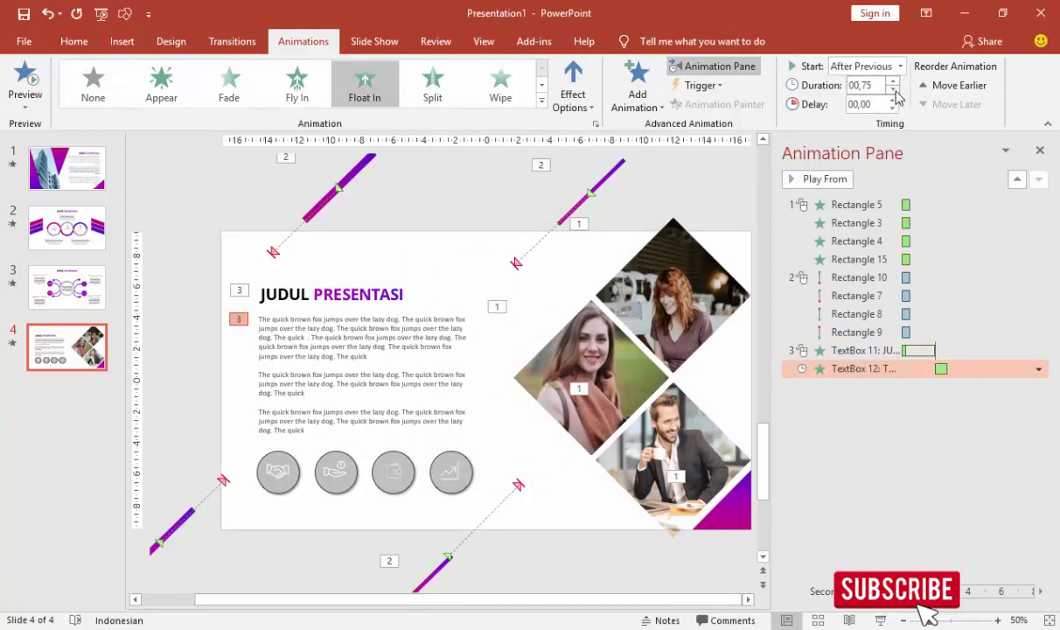
pyautogui.click(803, 179)
# Select each of the four circle icons in turn, ending with the first circle selected.
pyautogui.click(278, 486)
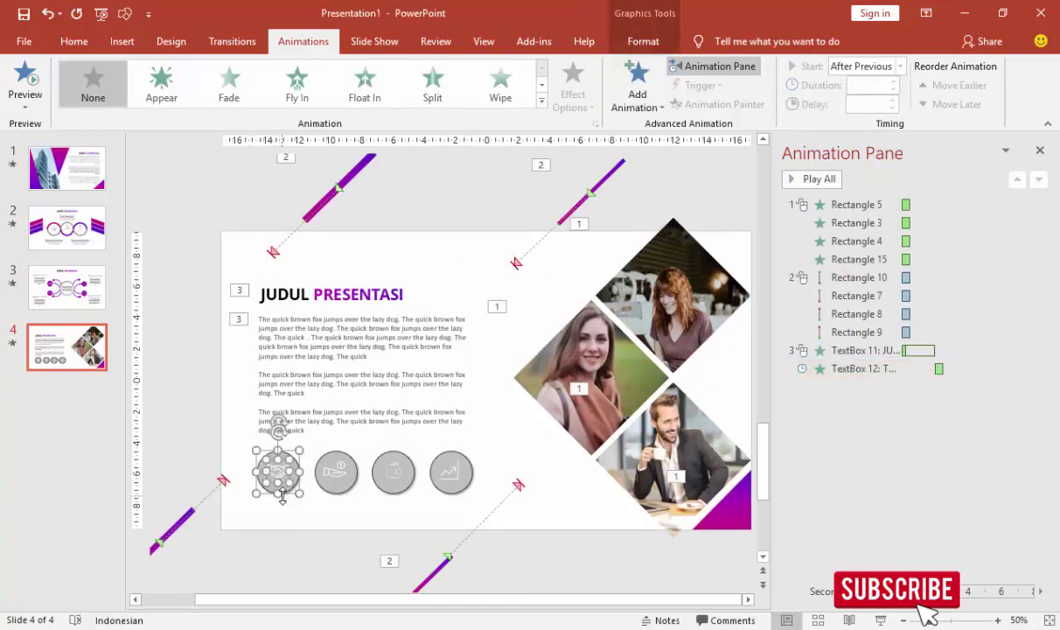
pyautogui.click(337, 488)
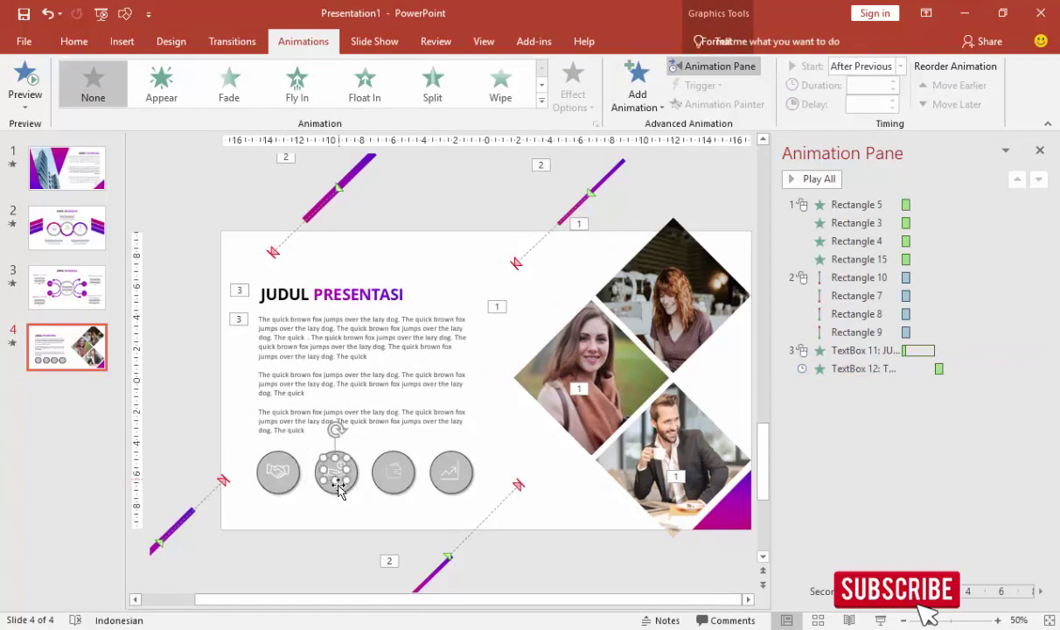
pyautogui.click(392, 471)
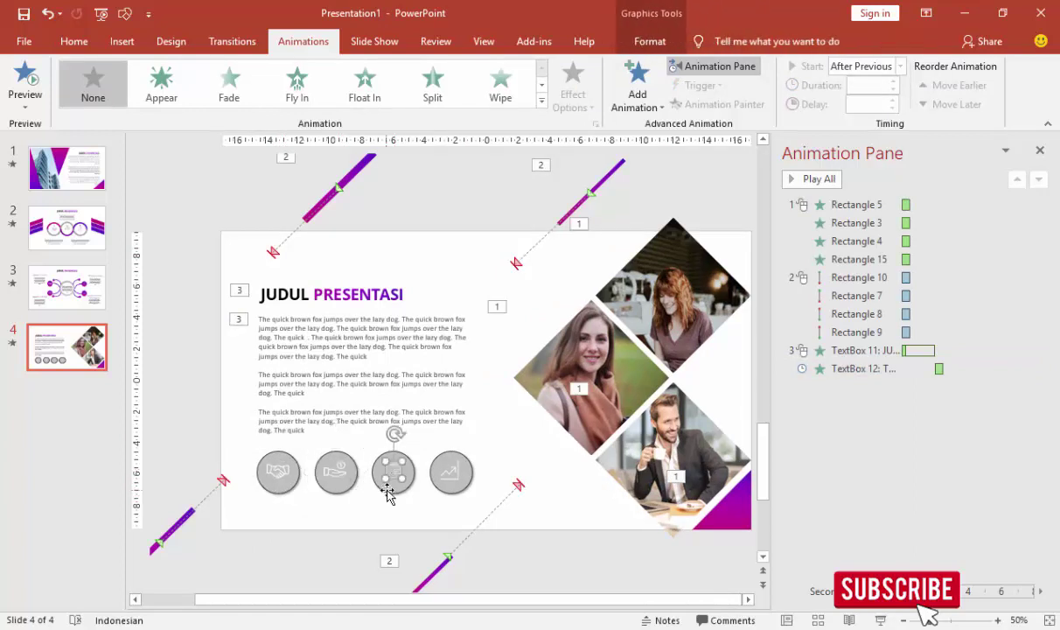
pyautogui.click(447, 472)
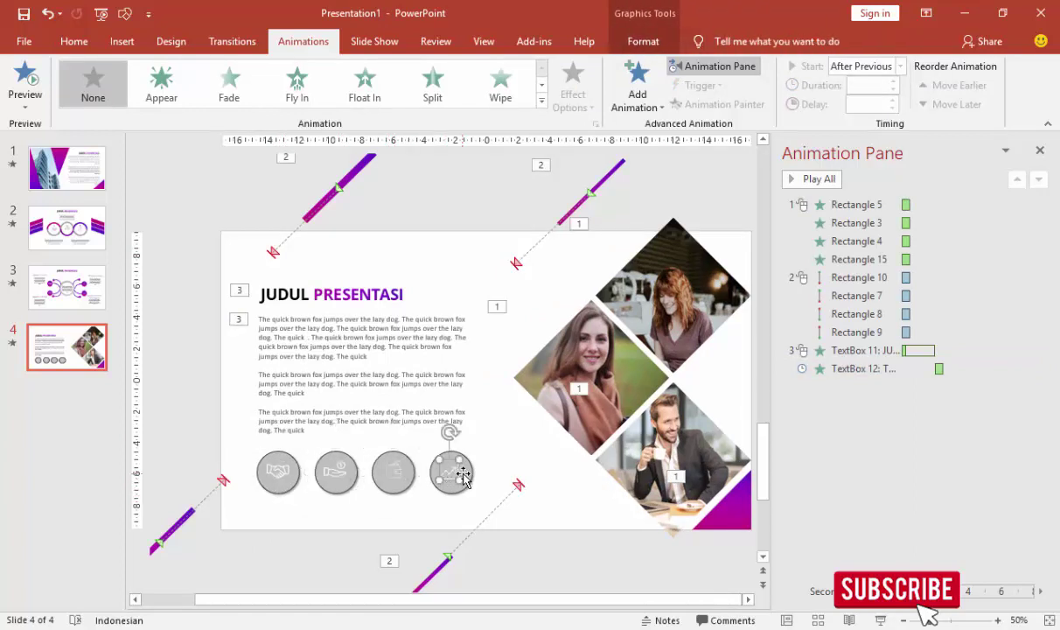
pyautogui.click(467, 472)
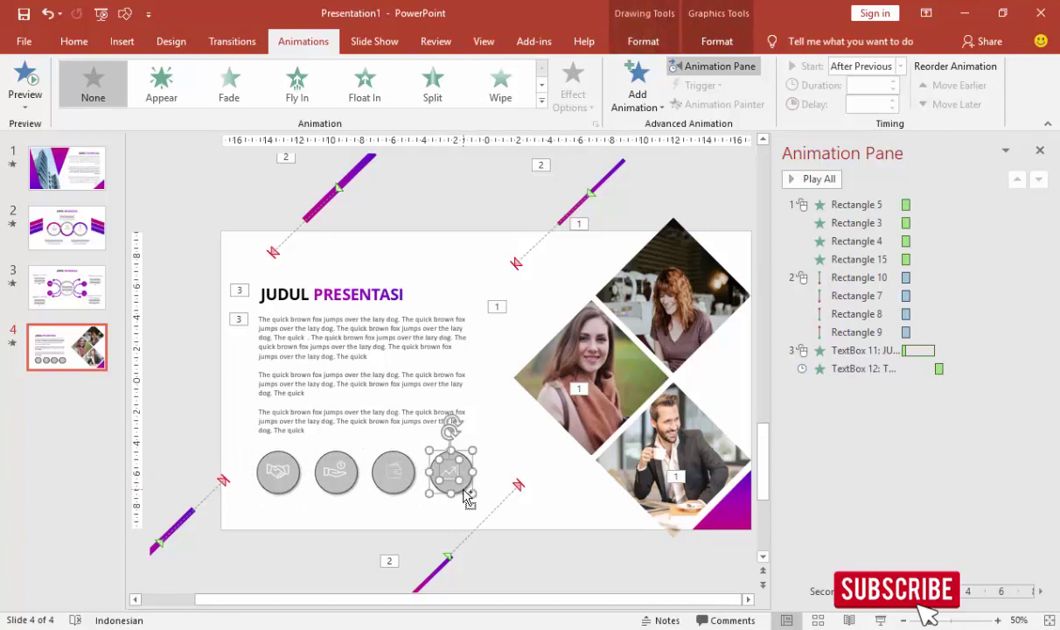
pyautogui.click(276, 459)
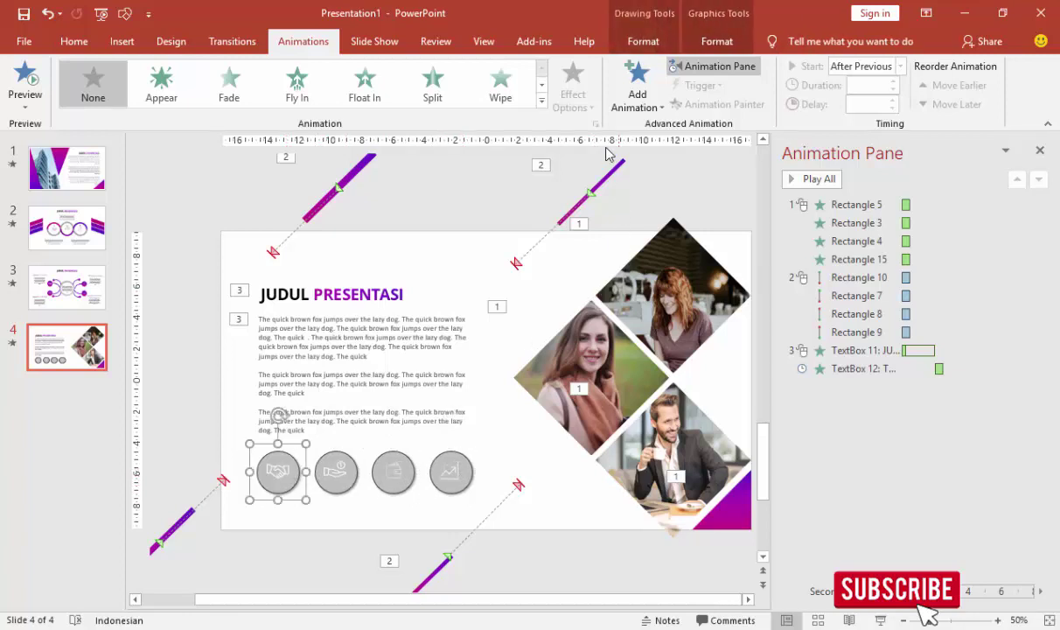
# Apply a Basic Zoom entrance with the Out direction to the first circle icon.
pyautogui.click(639, 88)
pyautogui.click(688, 526)
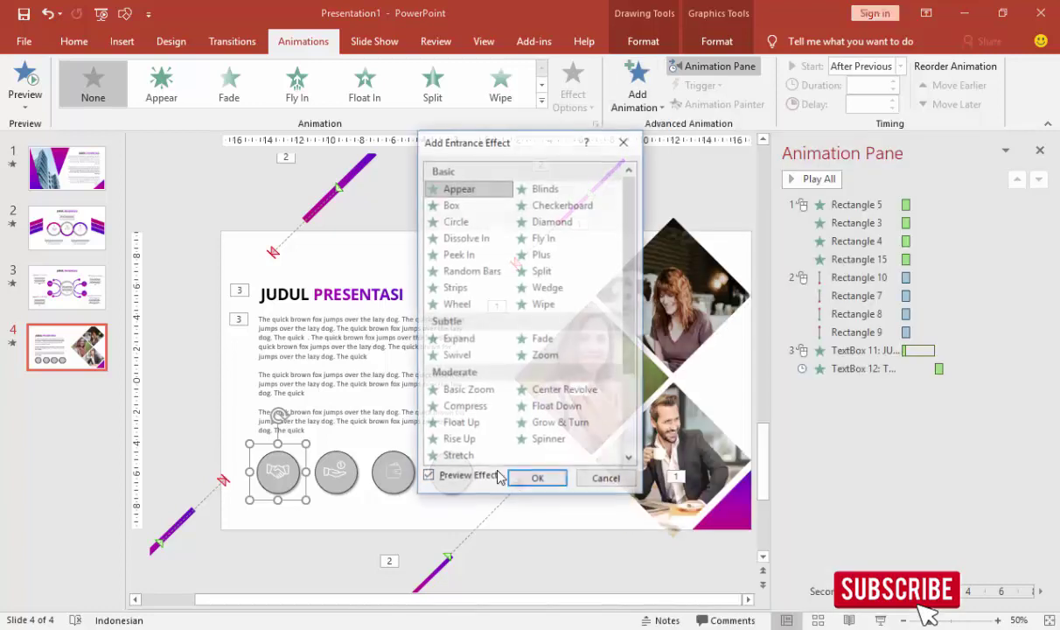
pyautogui.click(468, 391)
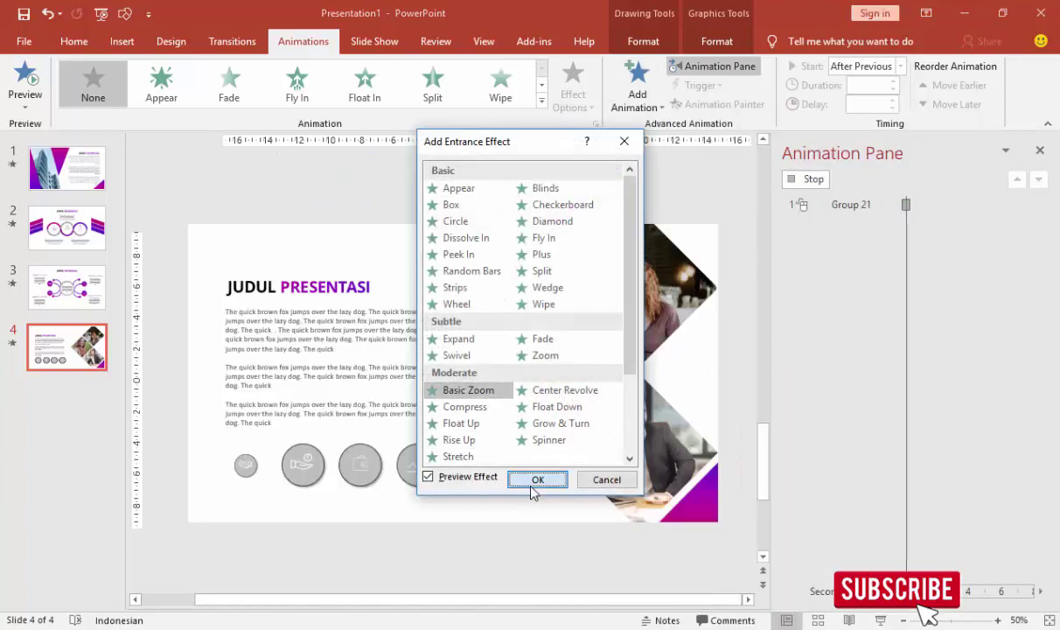
pyautogui.click(538, 480)
pyautogui.click(573, 88)
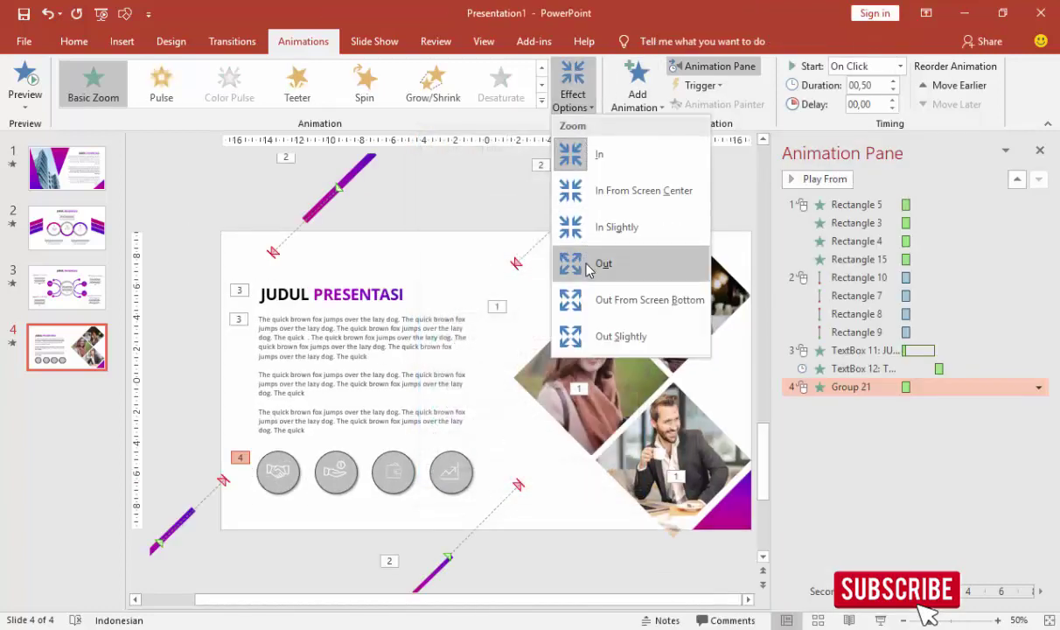
pyautogui.click(577, 262)
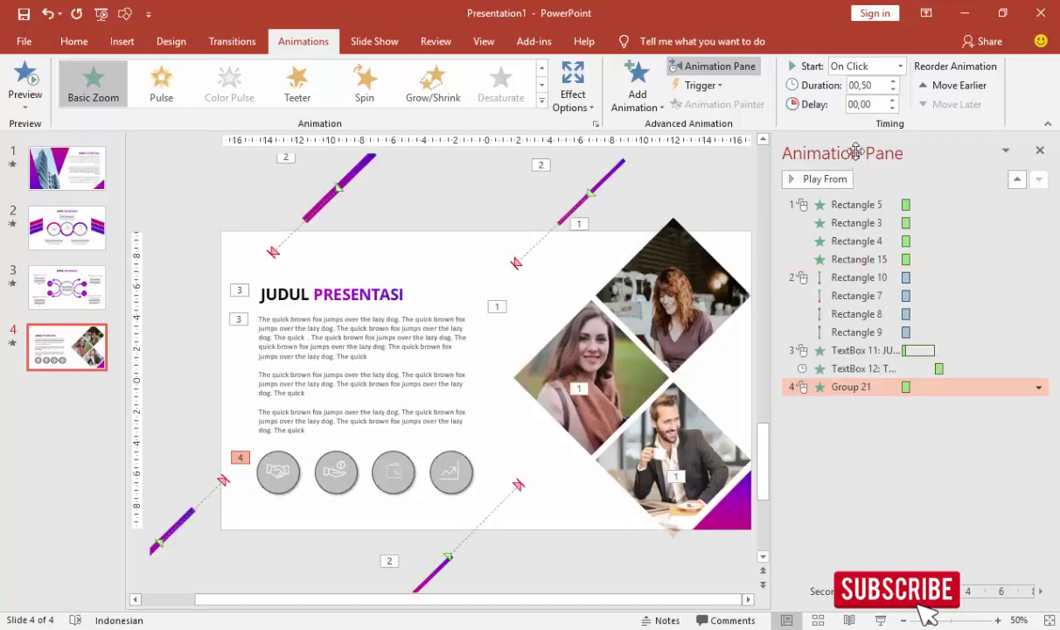
pyautogui.click(291, 475)
# Paint the zoom onto the second circle and set it to start After Previous.
pyautogui.click(719, 104)
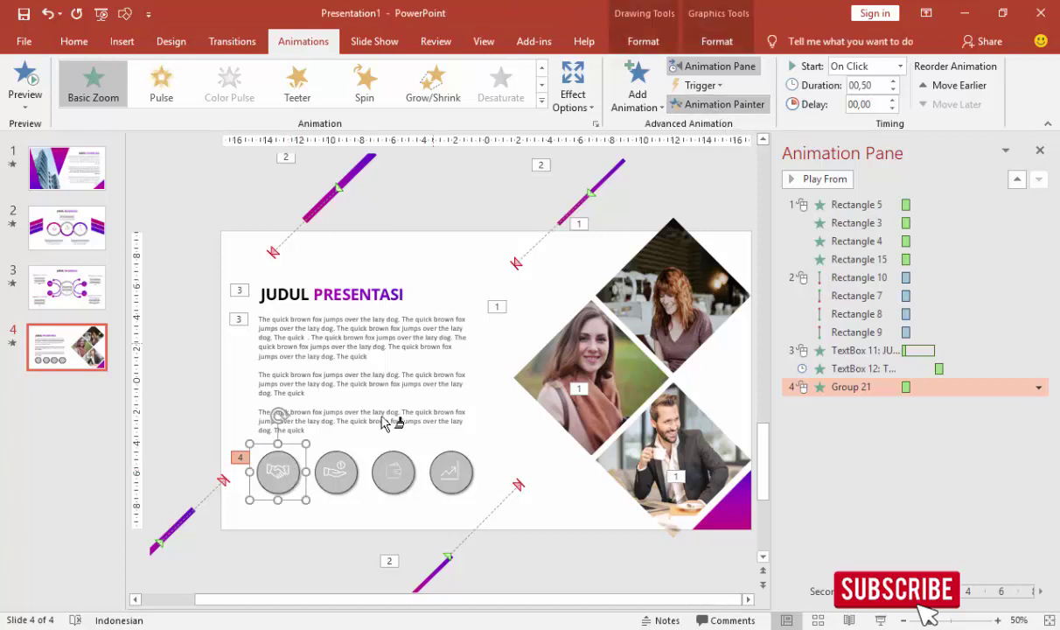
pyautogui.click(341, 480)
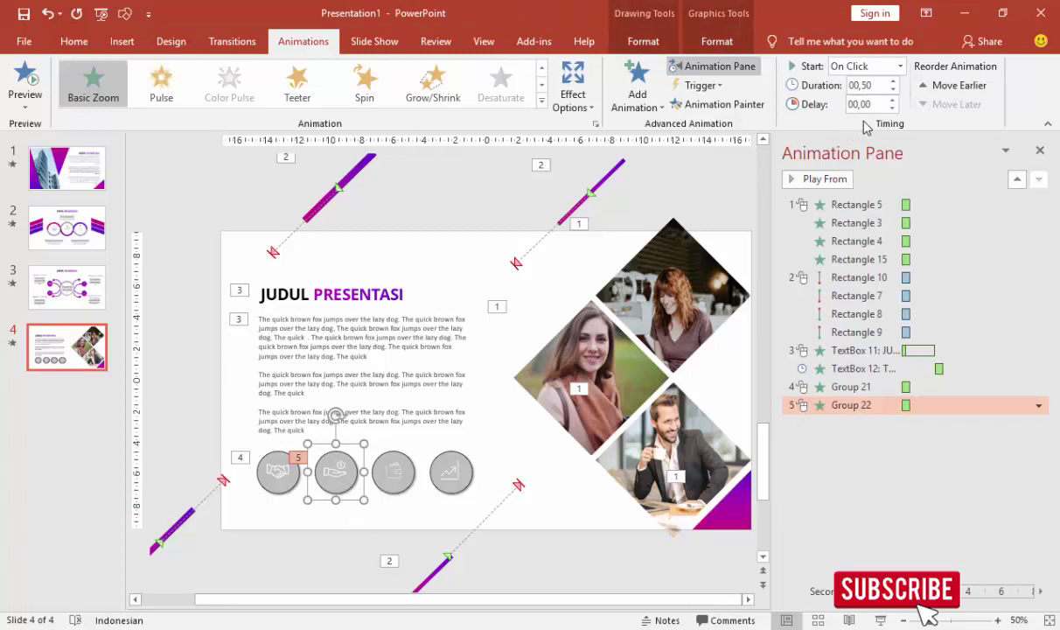
pyautogui.click(902, 67)
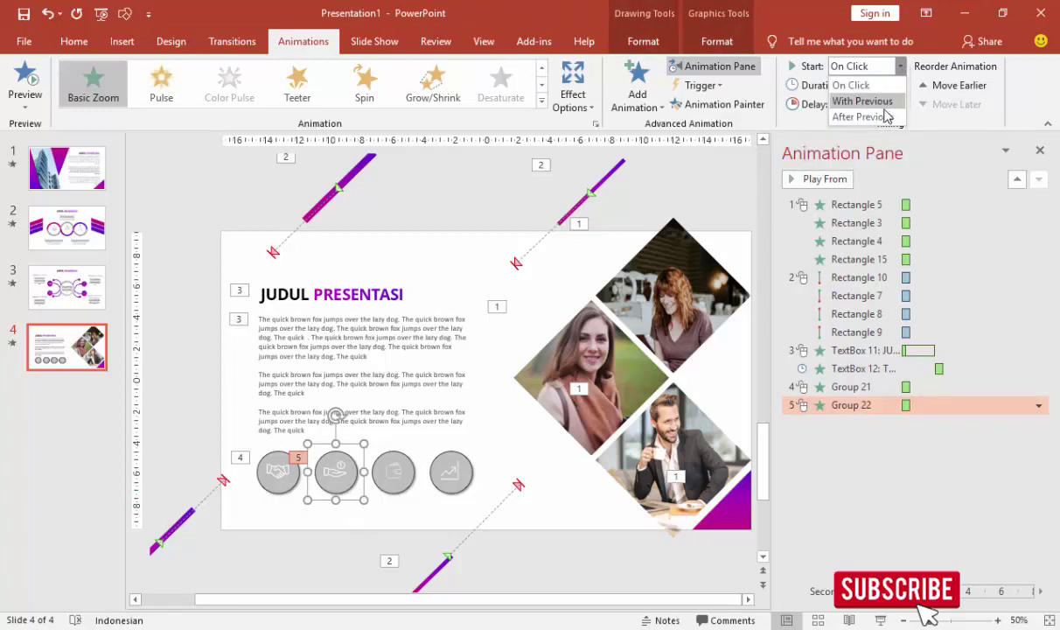
pyautogui.click(871, 128)
# Paint the zoom onto the third and fourth circles, then preview from the first animation.
pyautogui.click(275, 476)
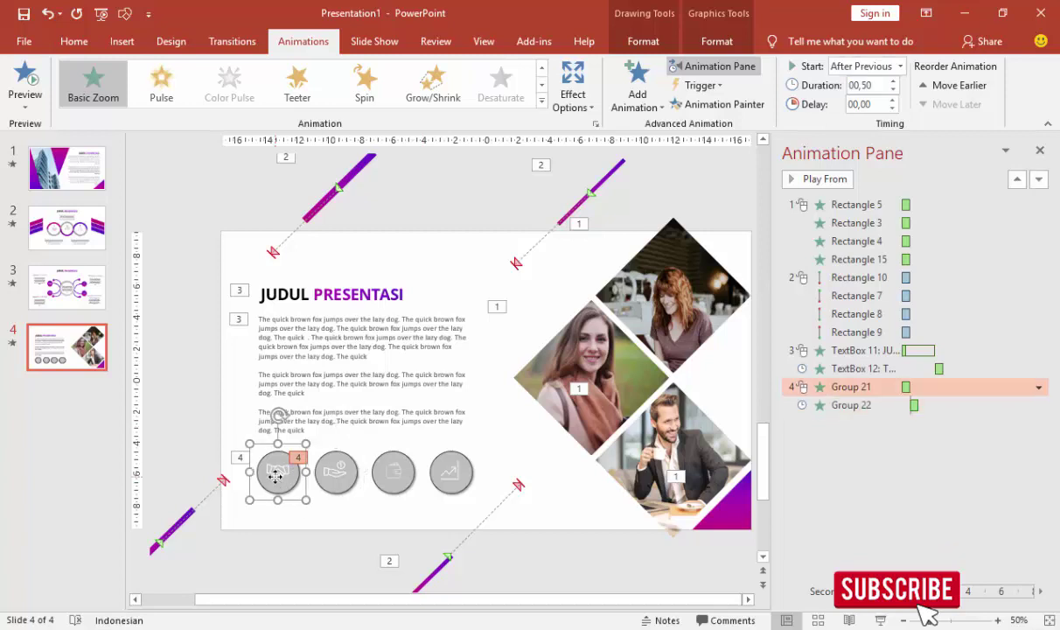
pyautogui.click(322, 474)
pyautogui.click(688, 106)
pyautogui.click(398, 474)
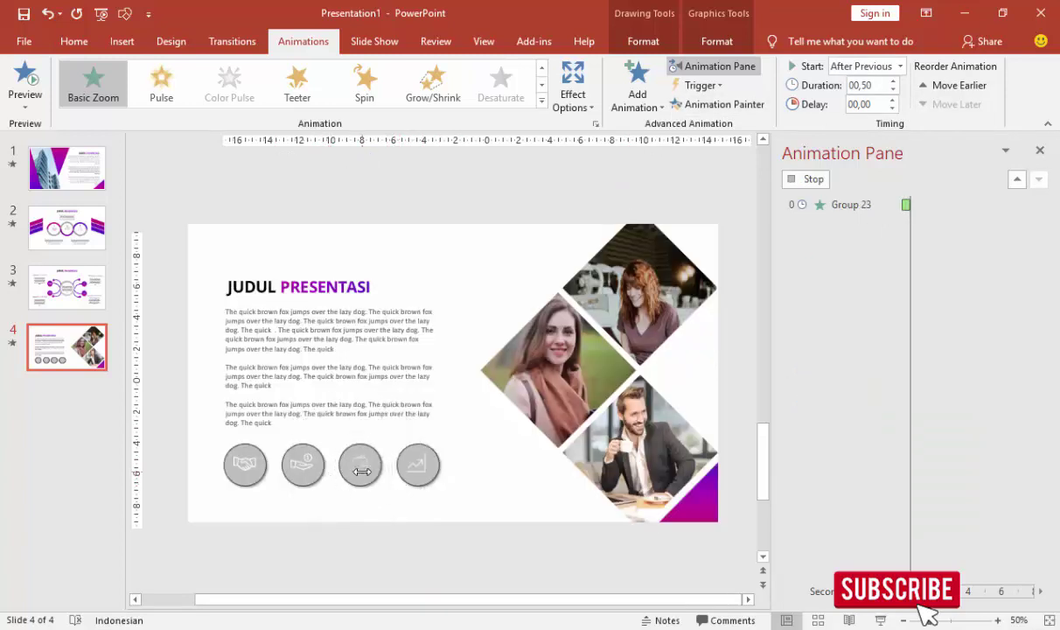
pyautogui.click(392, 472)
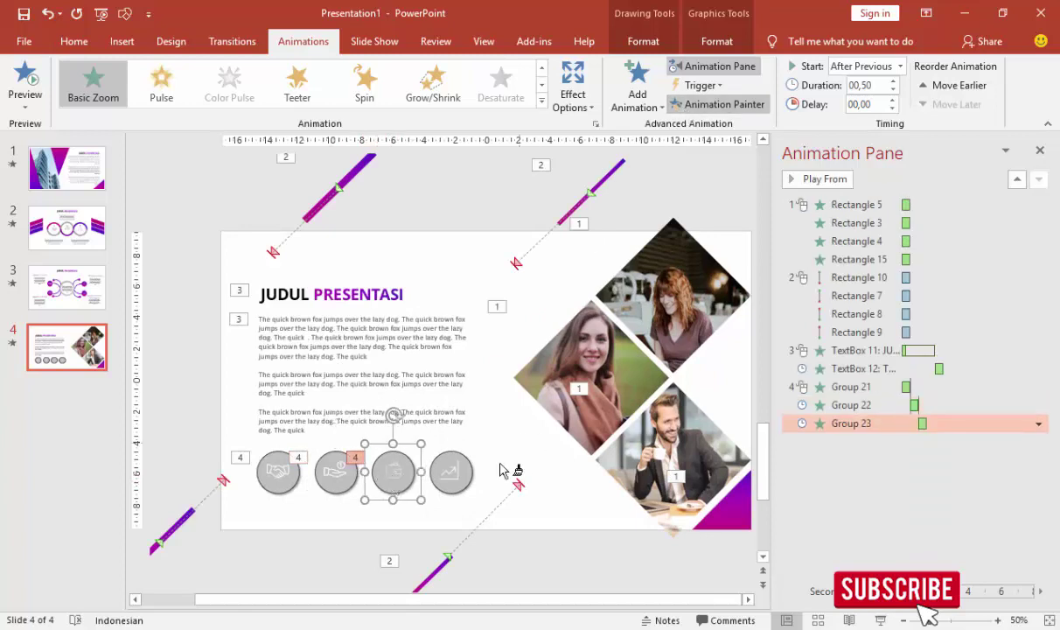
pyautogui.click(463, 478)
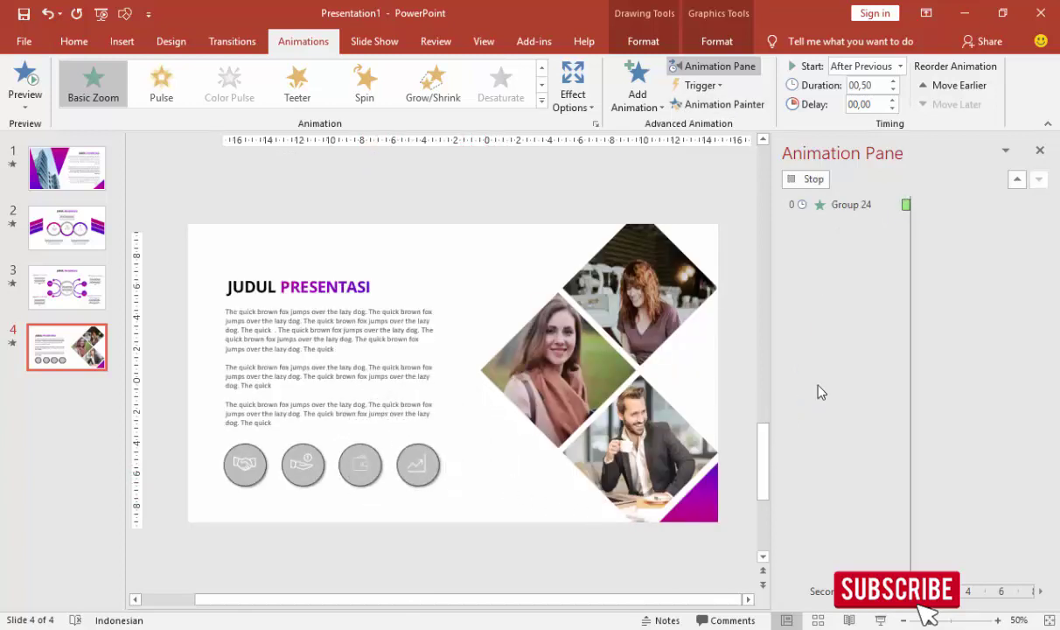
pyautogui.click(844, 205)
pyautogui.click(822, 179)
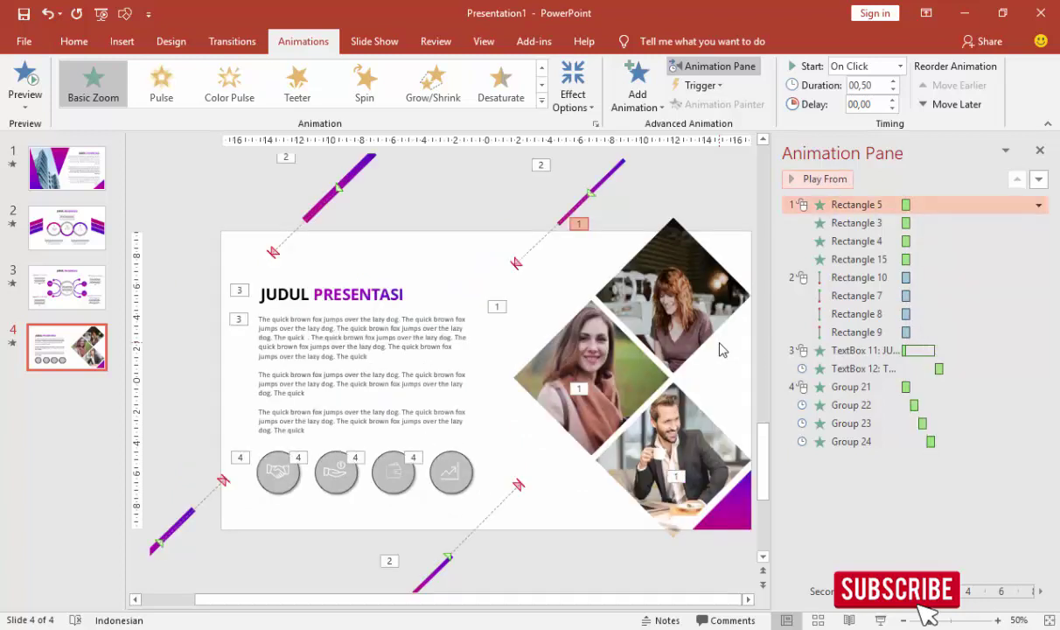
# Browse slides 1–3, return to slide 4, and close the Animation Pane.
pyautogui.click(449, 206)
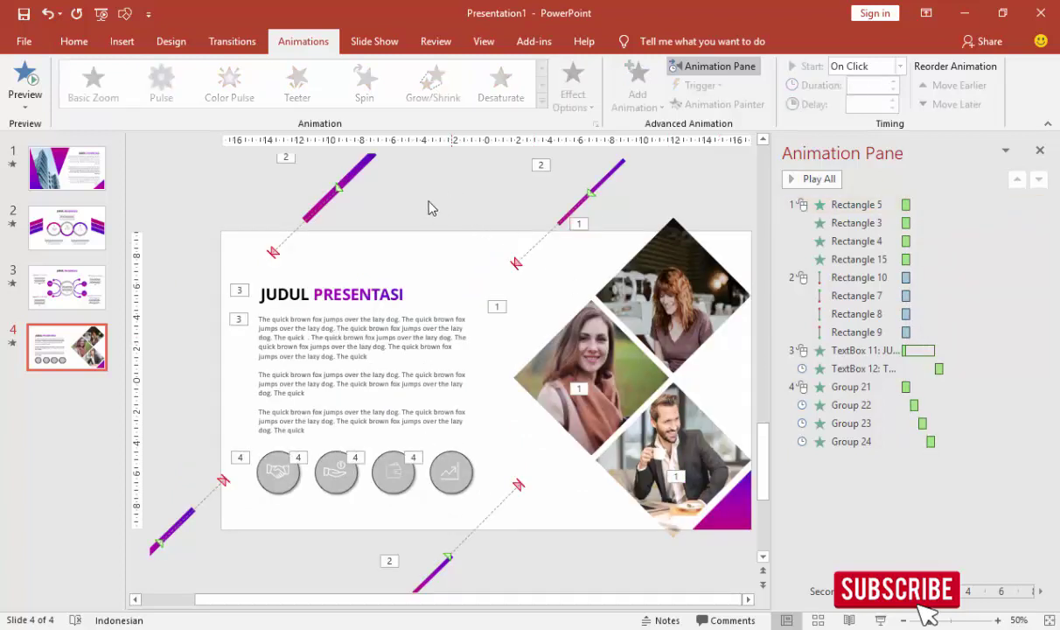
pyautogui.click(81, 184)
pyautogui.click(85, 229)
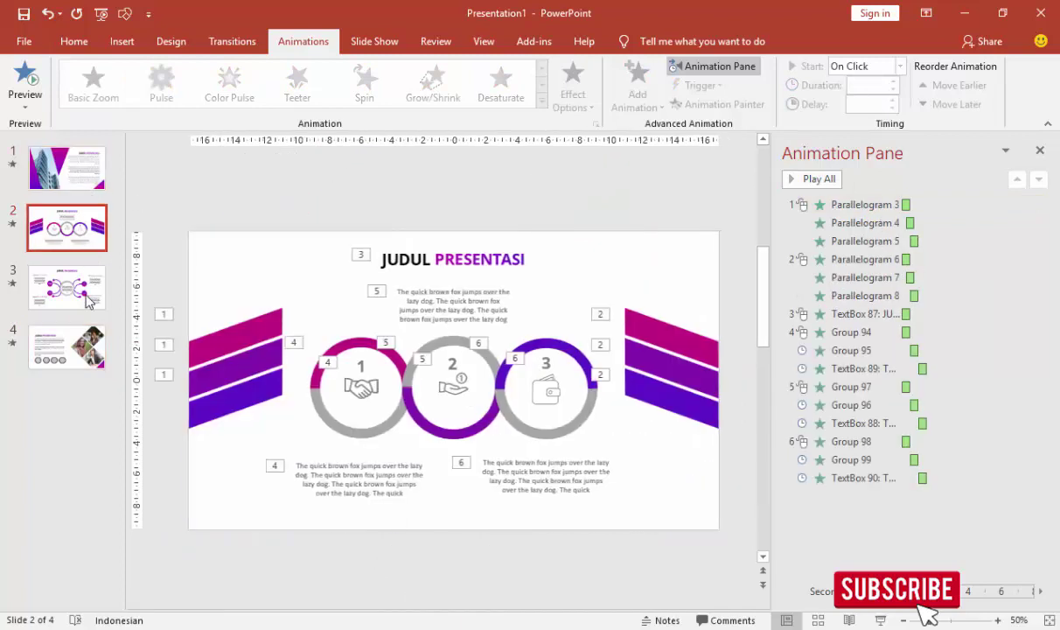
pyautogui.click(87, 289)
pyautogui.click(85, 341)
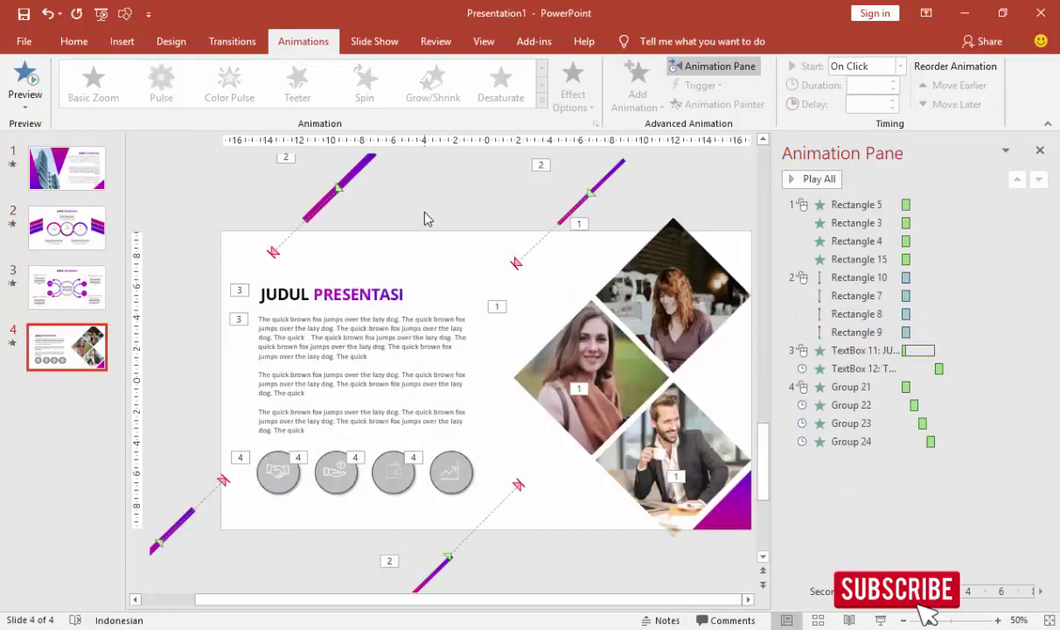
pyautogui.click(1040, 152)
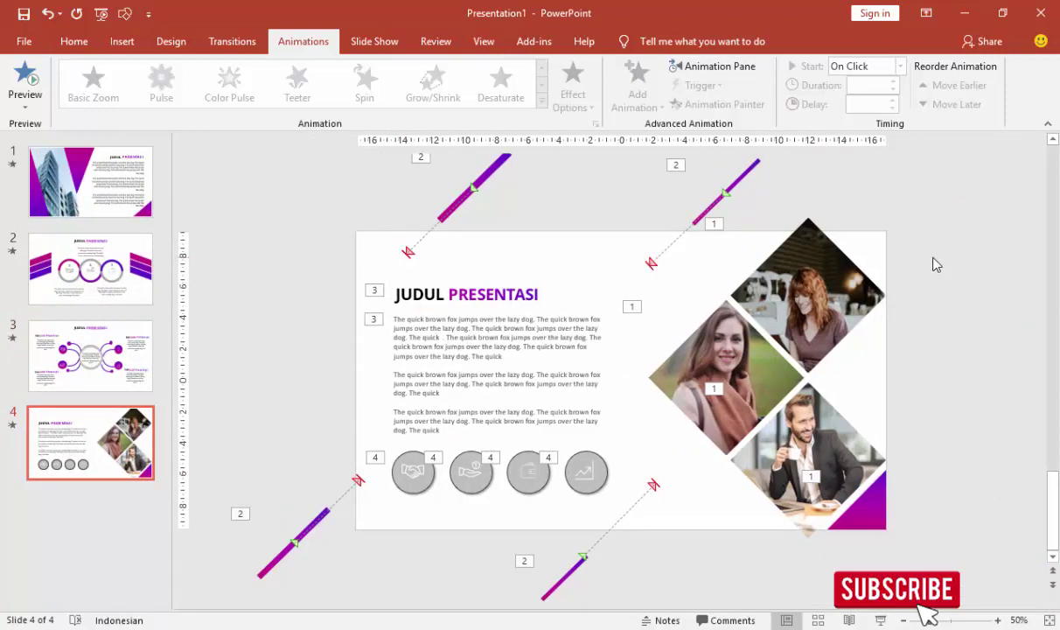